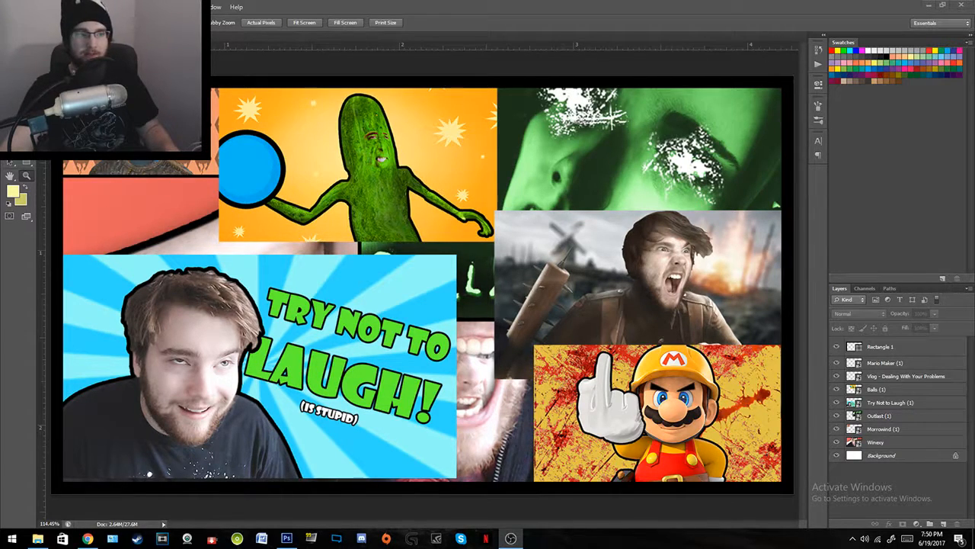
Step: Hide all layers above Winexy so only the Winexy image and the background are shown
left_click(298, 4)
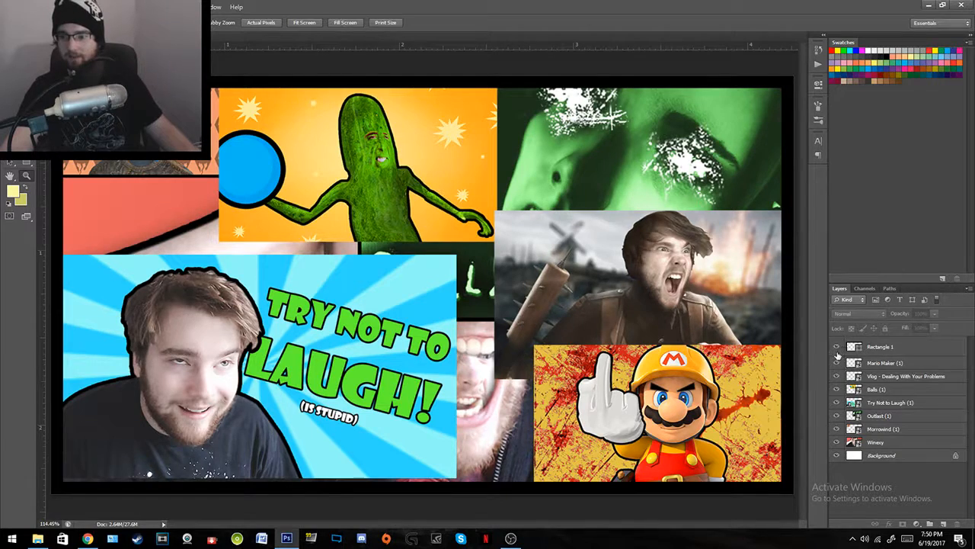
left_click_drag(837, 350, 837, 445)
left_click(837, 441)
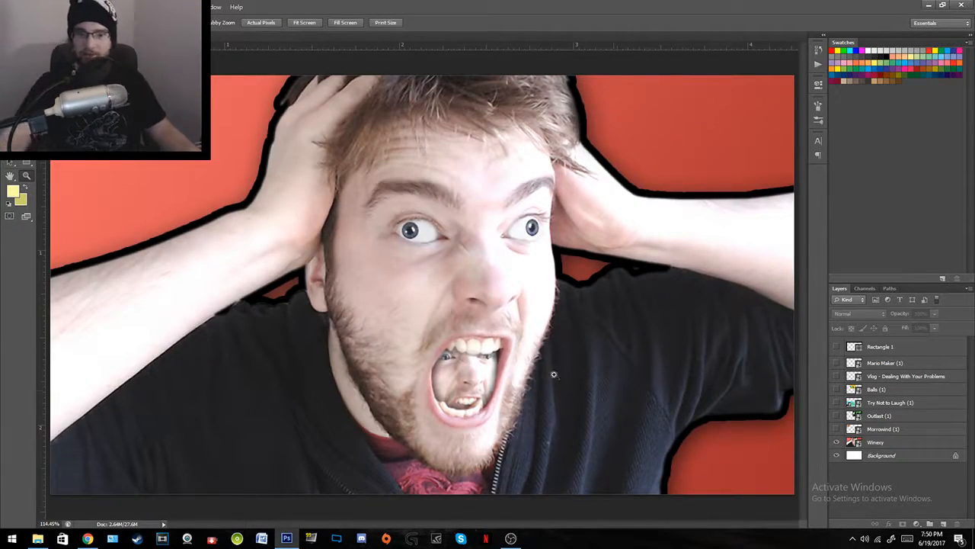
left_click_drag(462, 289, 405, 323)
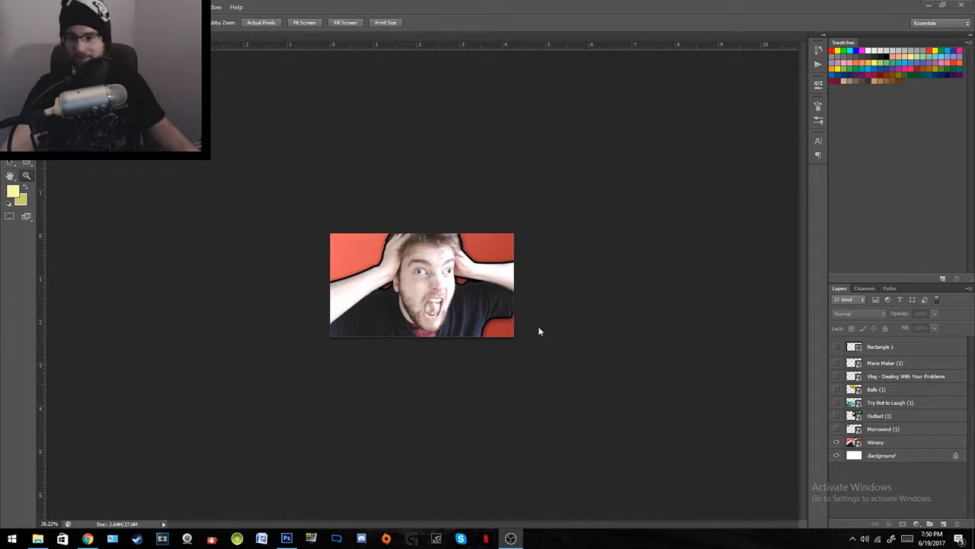
Step: Show the Morrowind (1) layer and enlarge its thumbnail to cover most of the canvas
left_click(836, 428)
left_click_drag(360, 290, 451, 320)
key("v")
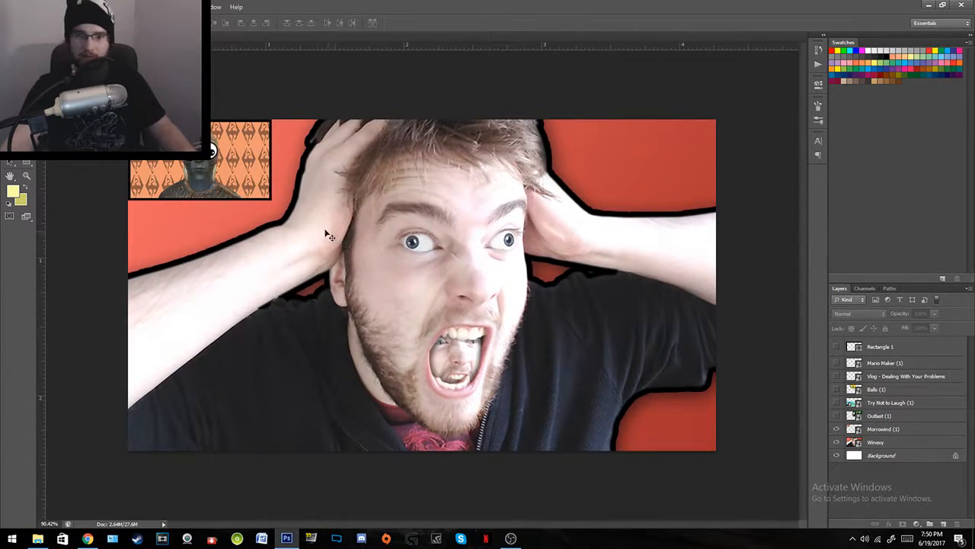
left_click(899, 429)
key("ctrl+t")
left_click_drag(270, 198, 652, 420)
key("Return")
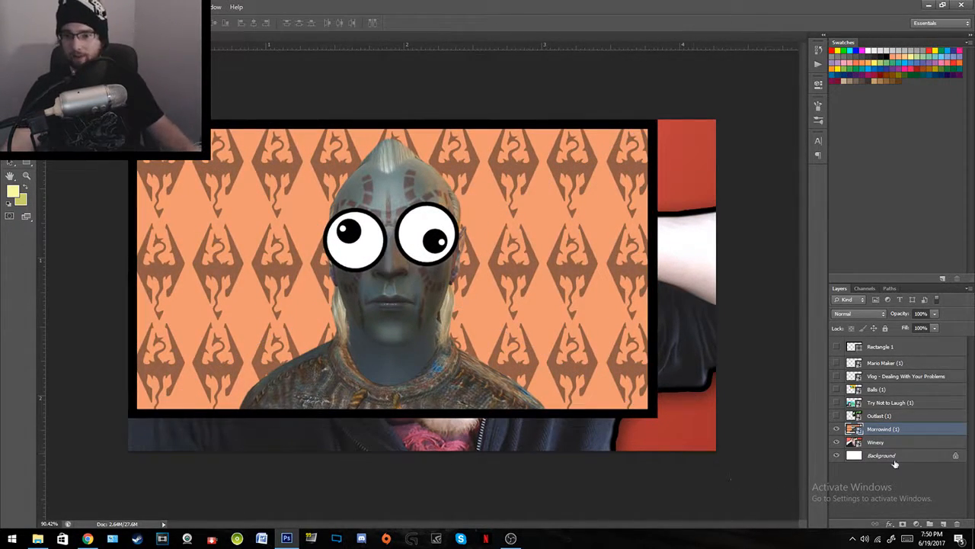
Step: Show the Outlast (1) layer and scale its thumbnail up toward the lower-left of the canvas
left_click(836, 416)
left_click(880, 415)
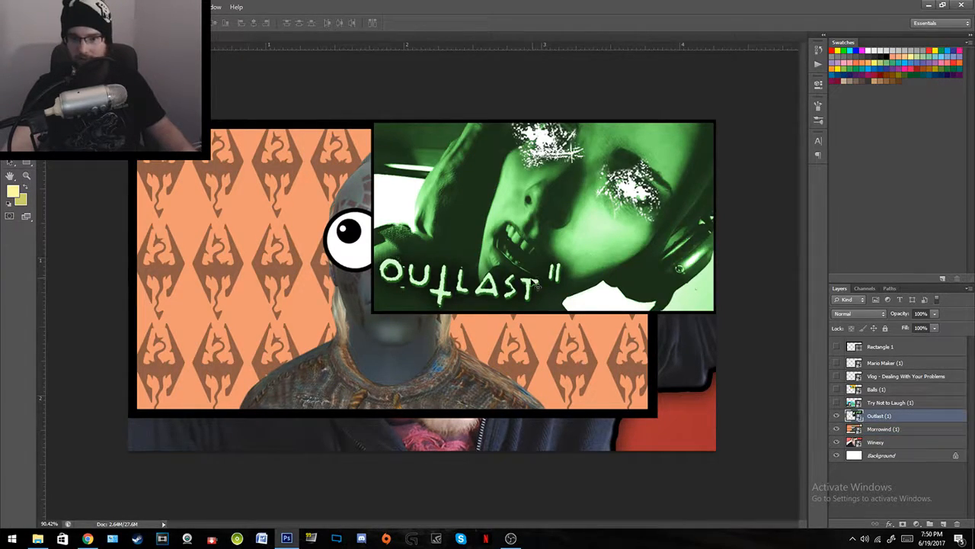
key("ctrl+t")
left_click_drag(372, 312, 207, 407)
key("Return")
Step: Show the Try Not to Laugh (1) layer and scale its thumbnail up toward the upper-right of the canvas
left_click(836, 402)
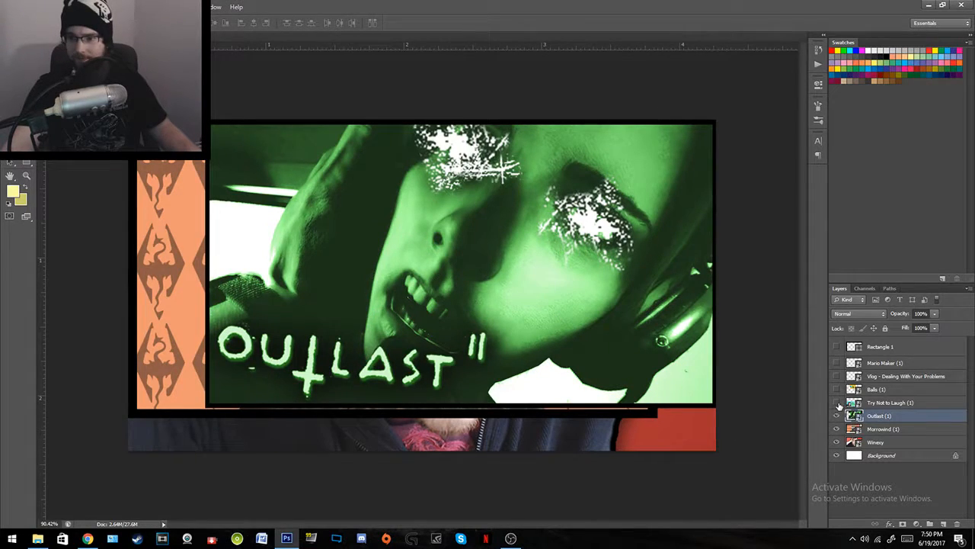
left_click(886, 402)
key("ctrl+t")
left_click_drag(449, 261, 612, 169)
key("Return")
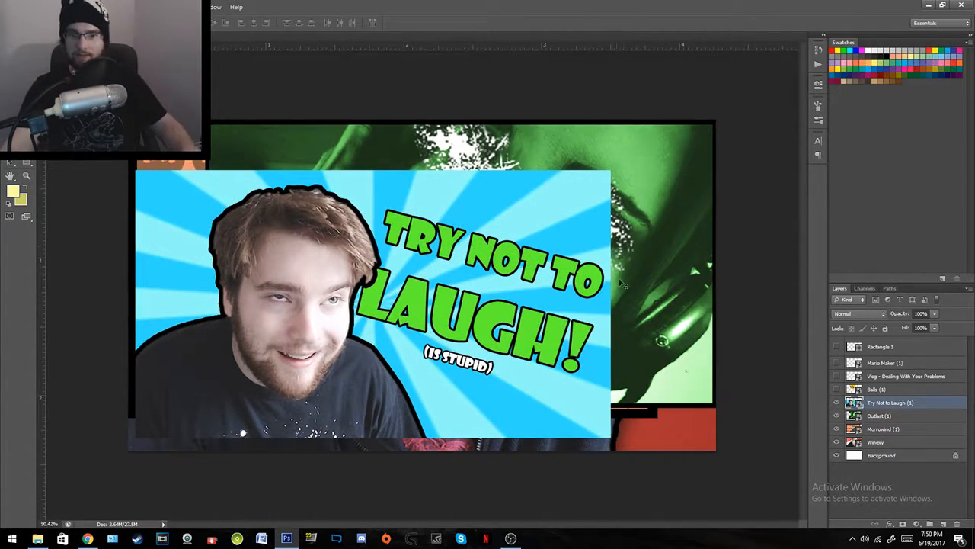
Step: Show the Balls (1) layer, enlarge its thumbnail and move it to the middle of the canvas
left_click(837, 389)
left_click(877, 389)
key("ctrl+t")
left_click_drag(478, 248, 763, 409)
left_click_drag(659, 297, 563, 320)
key("Return")
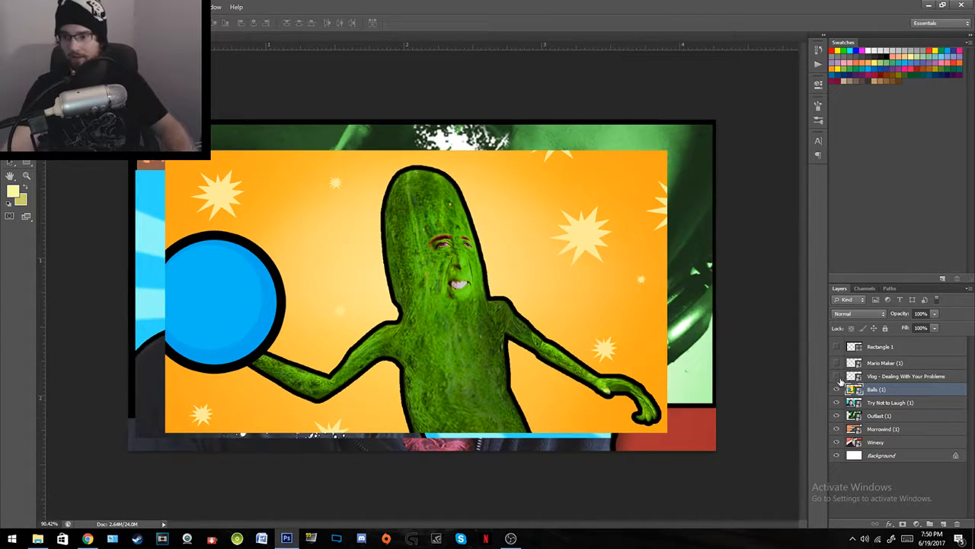
Step: Show the Vlog - Dealing With Your Problems layer, move it toward the canvas centre and enlarge it over the other thumbnails
left_click(836, 377)
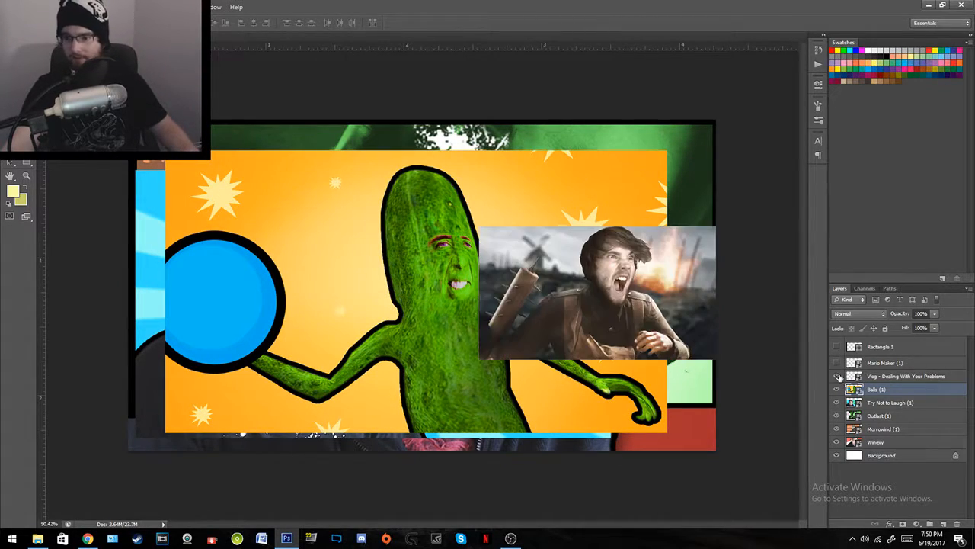
left_click(883, 377)
left_click_drag(666, 341, 510, 338)
key("ctrl+t")
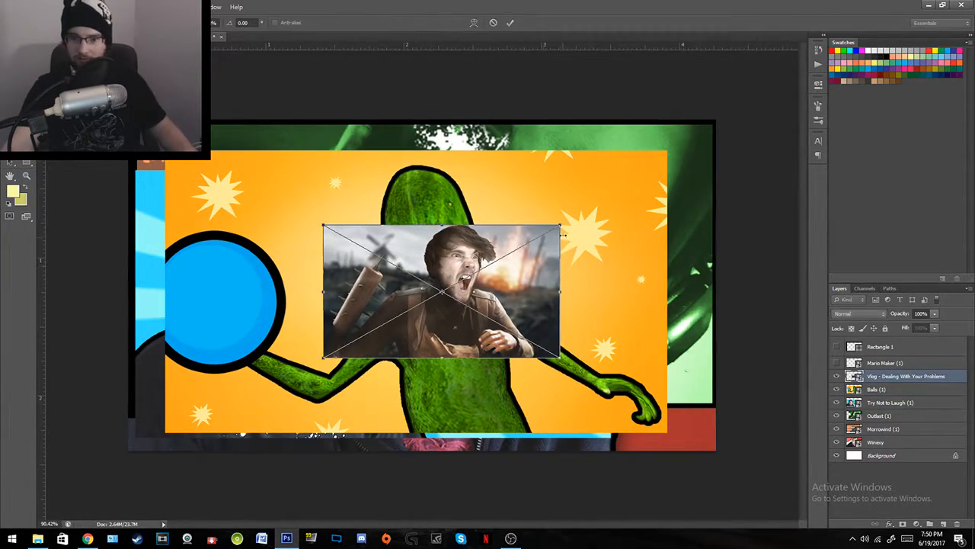
left_click_drag(562, 224, 718, 136)
key("Return")
left_click_drag(493, 310, 484, 316)
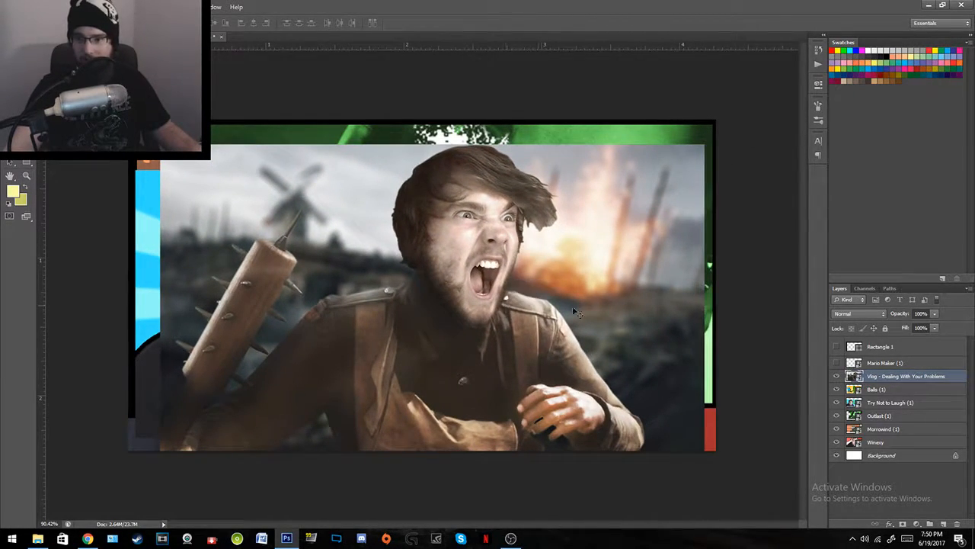
Step: Show the Mario Maker (1) layer and scale its thumbnail up from the lower-right part of the canvas
left_click(876, 364)
left_click(837, 363)
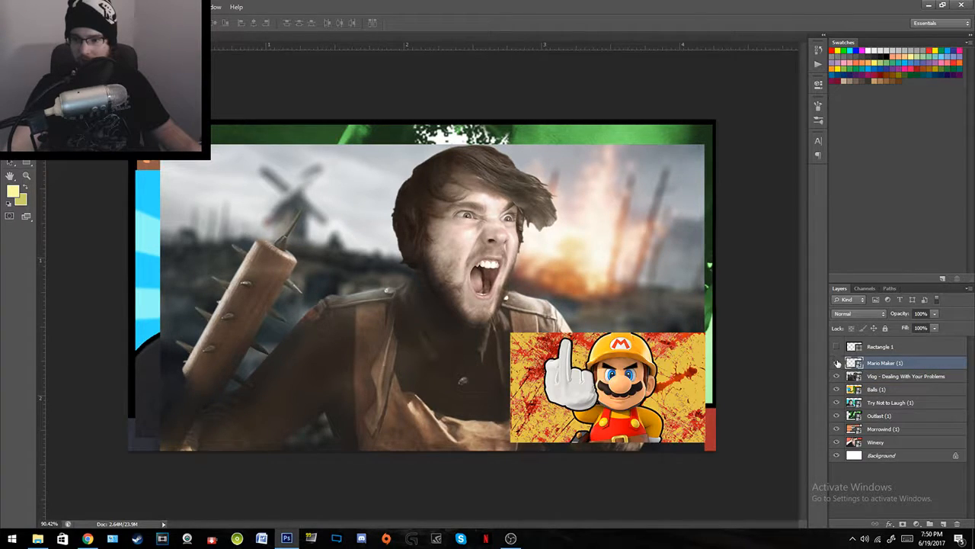
key("ctrl+t")
left_click_drag(511, 332, 243, 138)
key("Return")
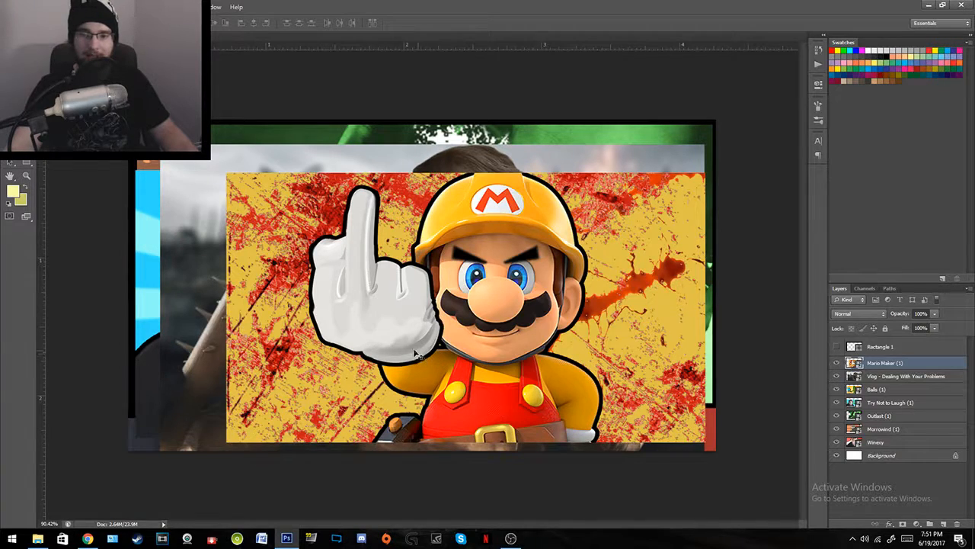
Step: Preview the Rectangle 1 border around the collage and hide it again
key("z")
left_click_drag(491, 325, 488, 345)
left_click(837, 347)
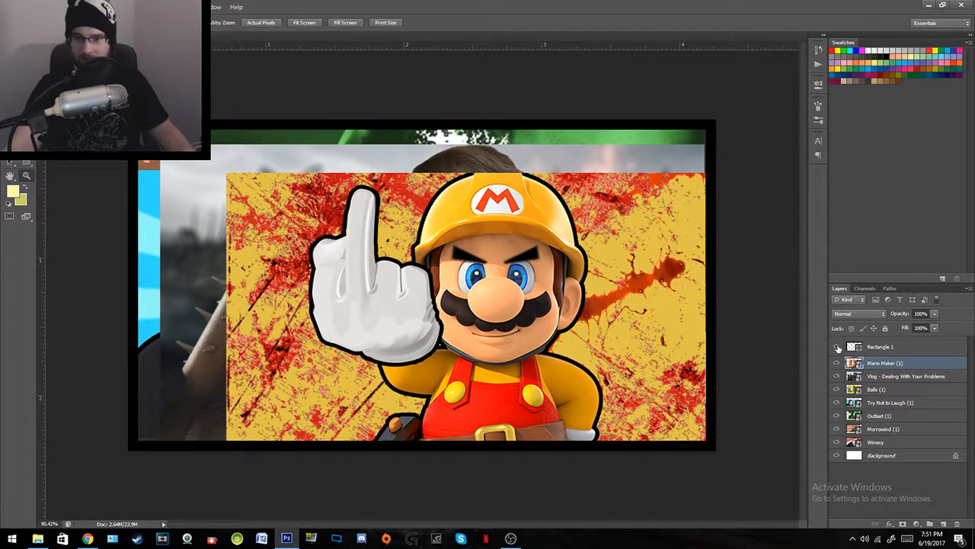
left_click(837, 346)
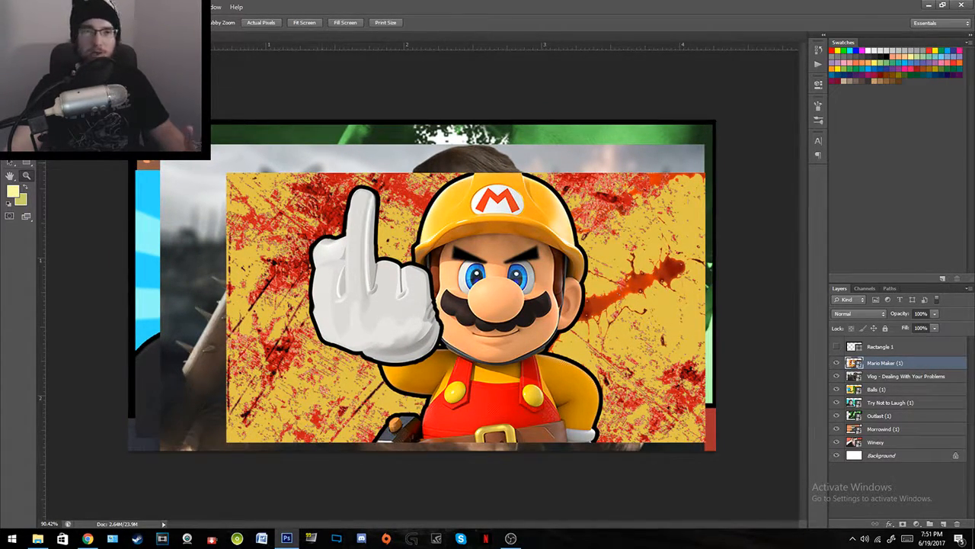
Step: Create a white 1280 × 720 px RGB document at 300 pixels/inch and close the thumbnail collage without saving
left_click(27, 7)
left_click(30, 19)
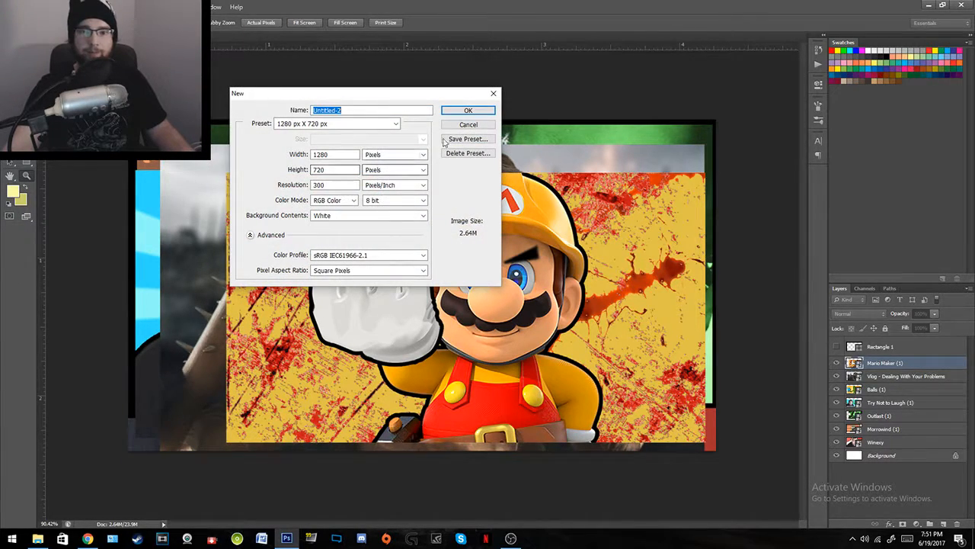
left_click(486, 110)
left_click(122, 37)
key("ctrl+w")
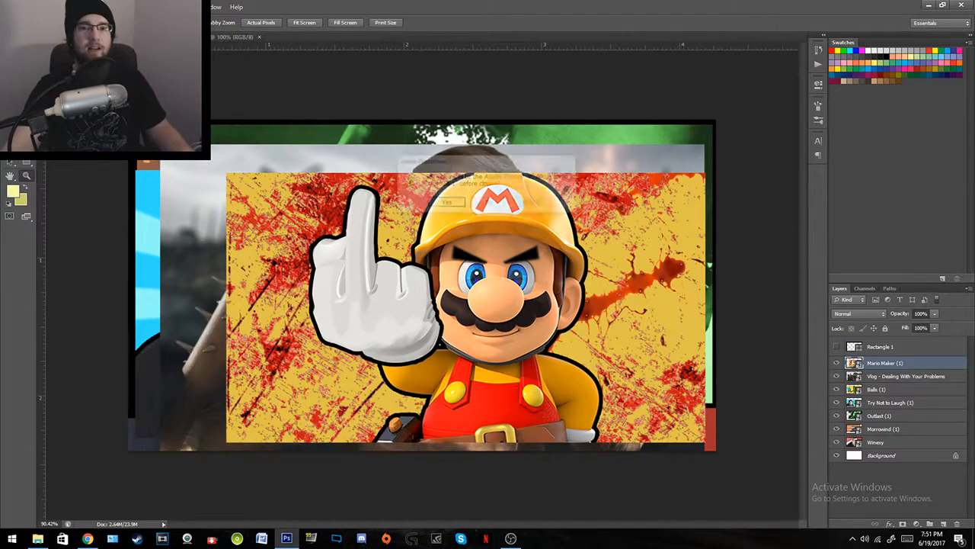
left_click(485, 203)
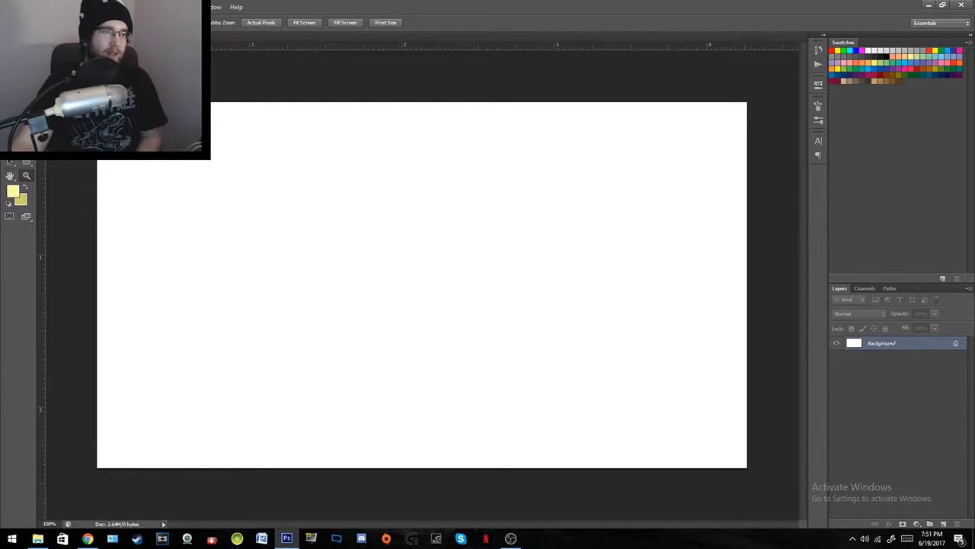
Step: Switch to Windows Photo Viewer, examine the Morrowind thumbnail with its border and googly eyes, and minimise the viewer
key("alt+Tab")
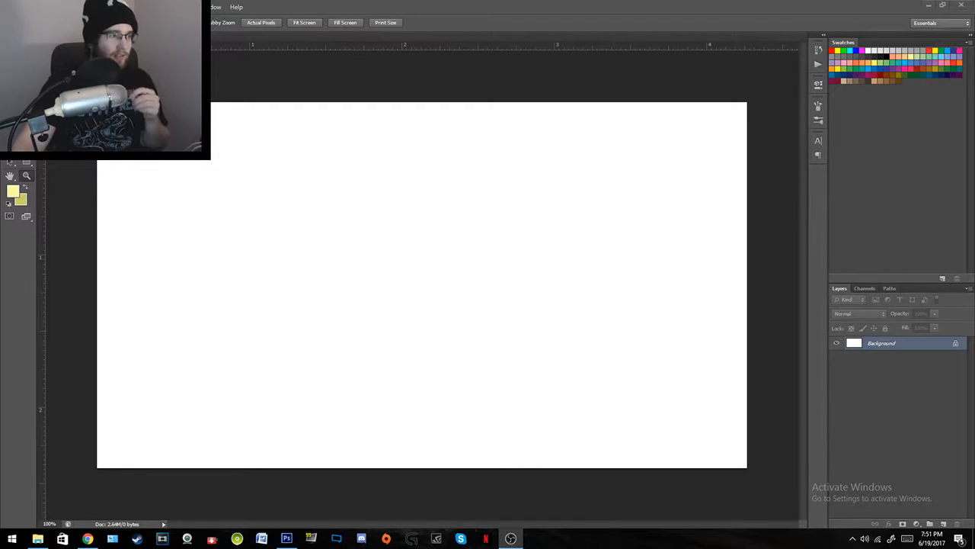
key("alt+Tab")
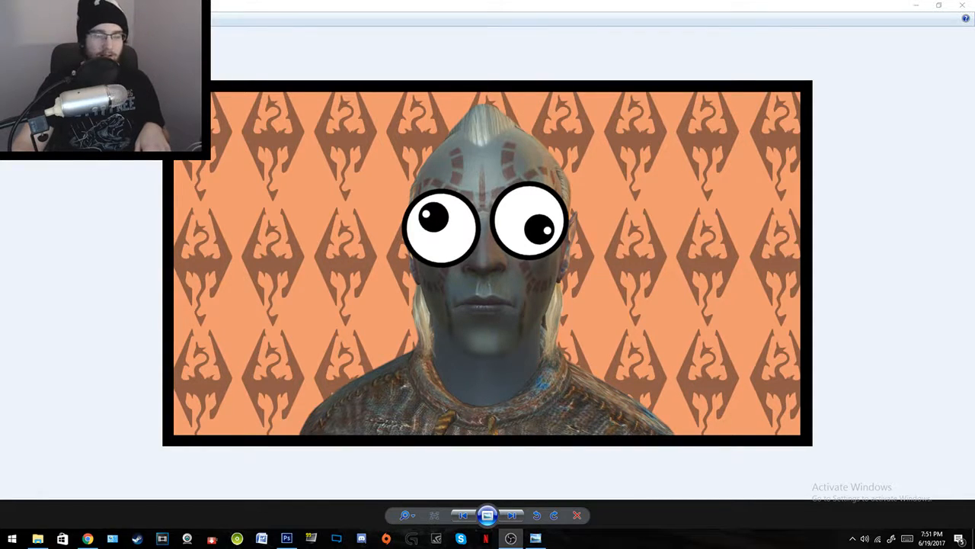
left_click(358, 239)
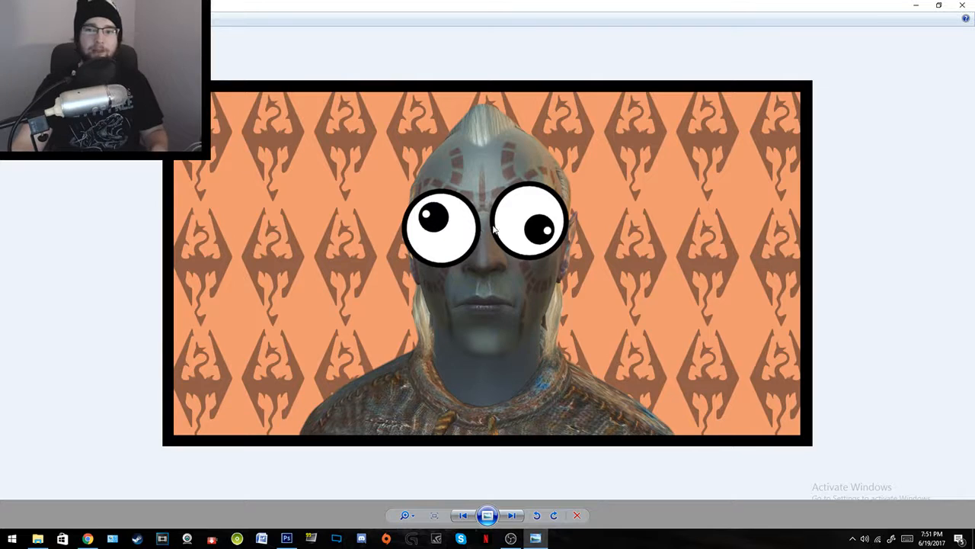
scroll(461, 241, "up", 1)
scroll(504, 246, "down", 1)
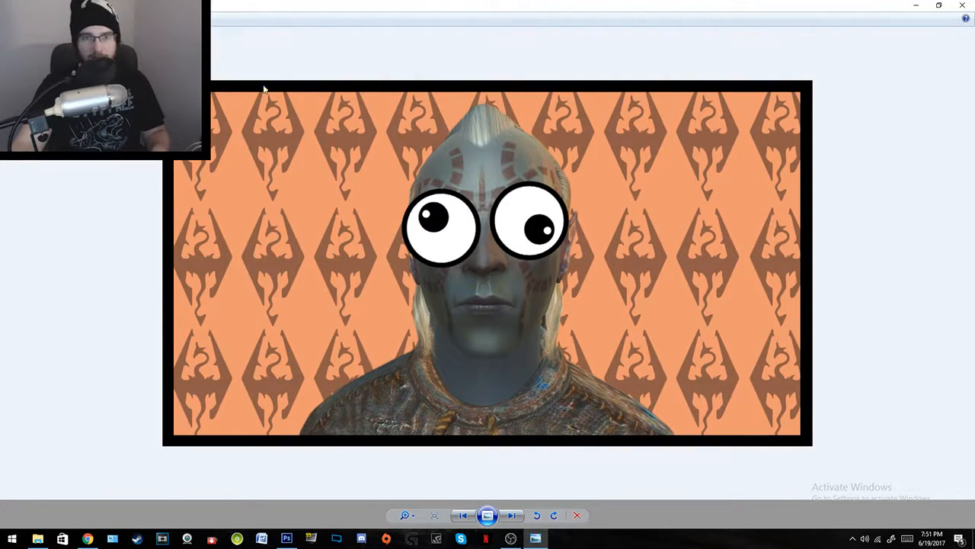
left_click(915, 6)
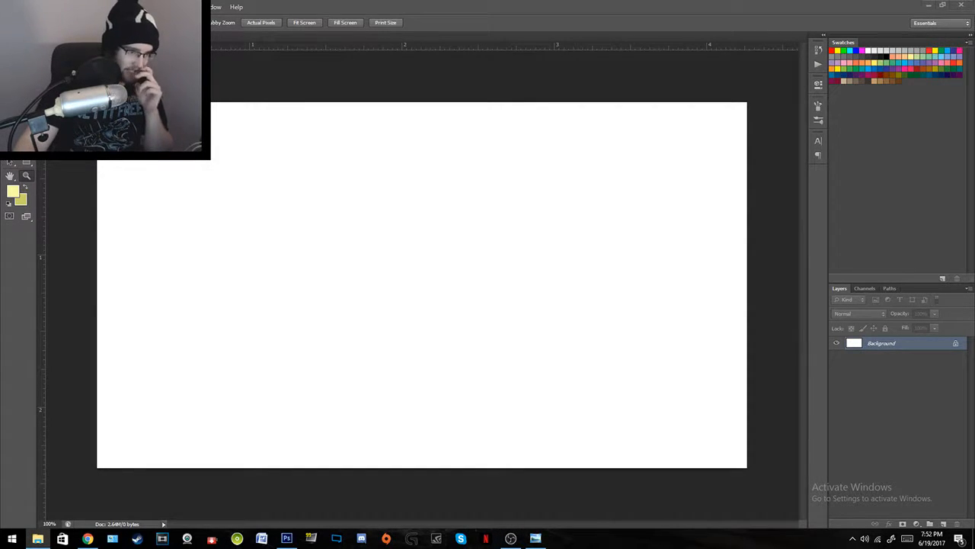
Step: View the Rocket League (3) thumbnail at small and full window size, compare it with the Morrowind one, and close both viewers
left_click(535, 538)
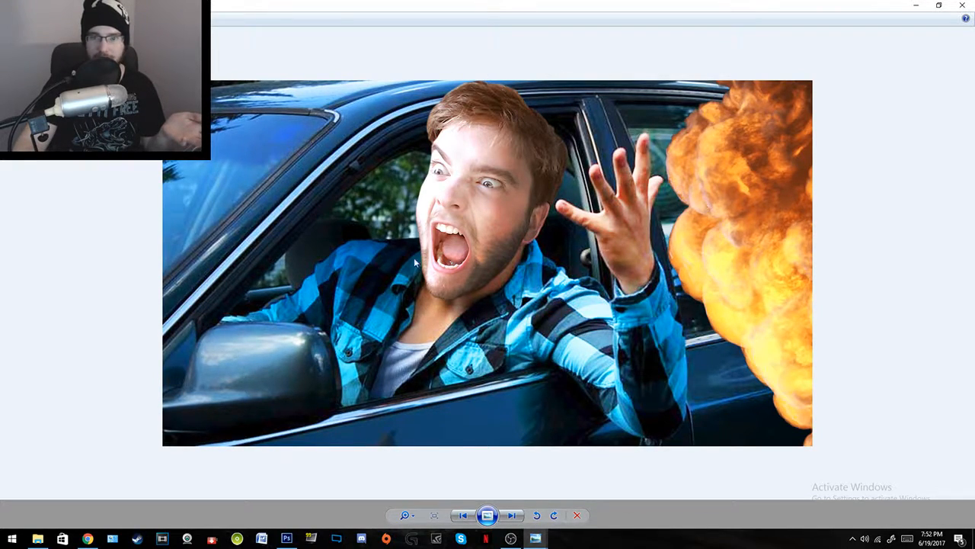
double_click(789, 5)
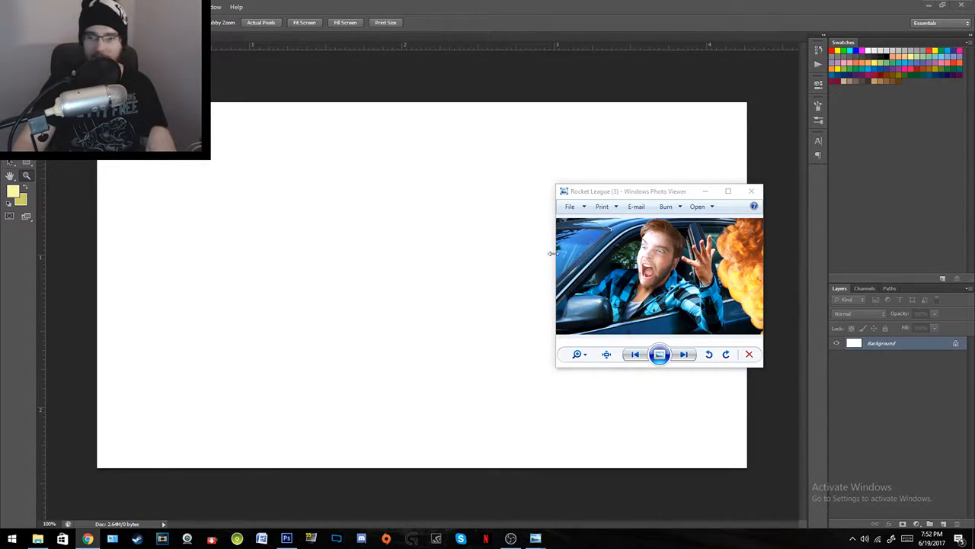
double_click(687, 192)
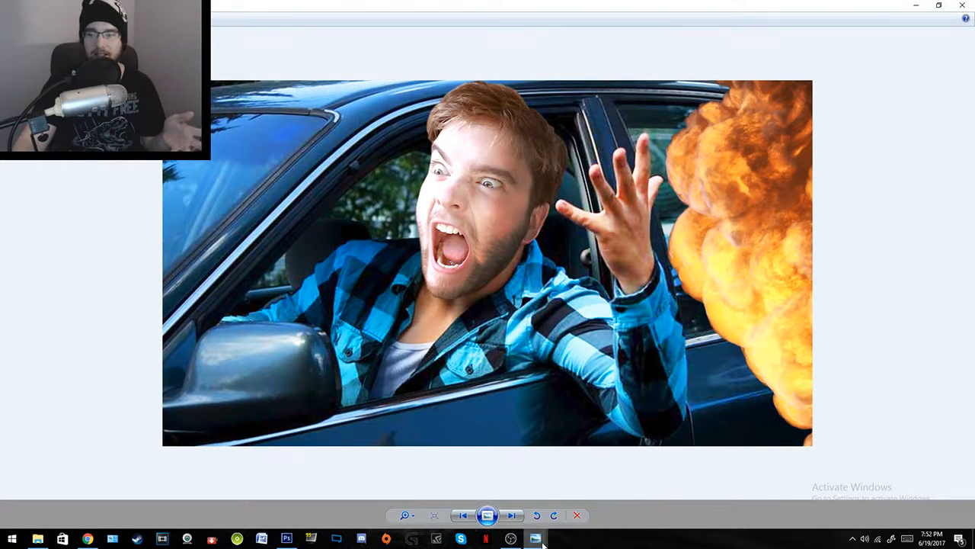
mouse_move(535, 538)
left_click(475, 491)
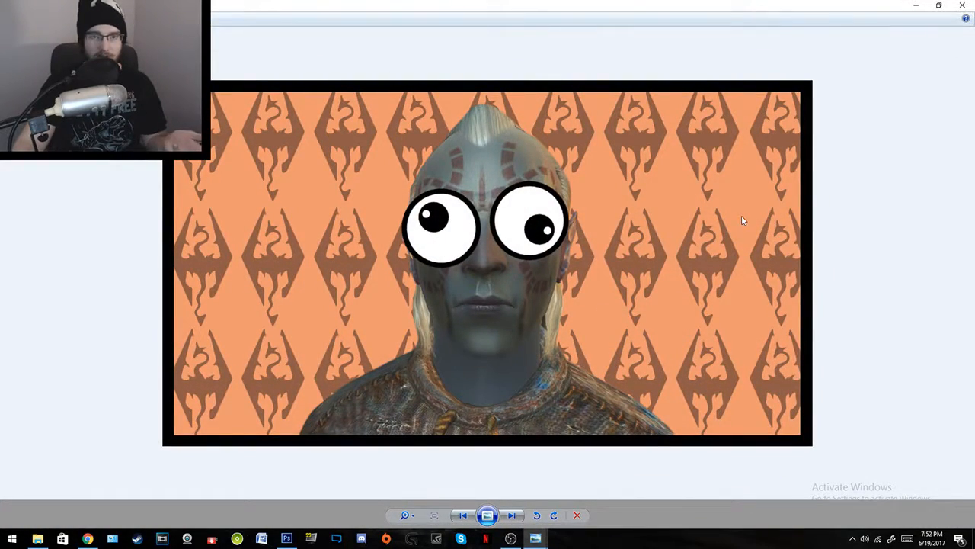
left_click(963, 4)
left_click(962, 5)
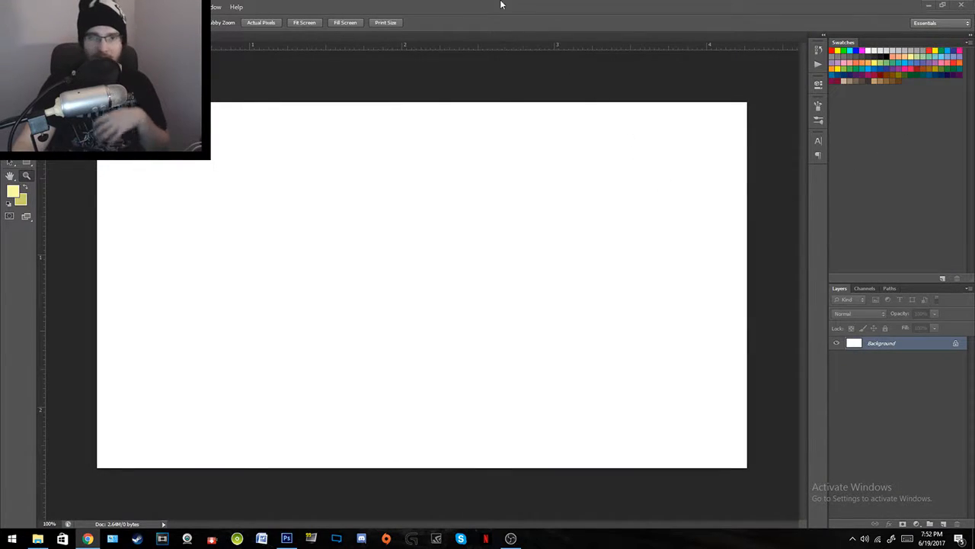
Step: Find NMRH (5) in the Completed Youtube Thumbnails folder, open it and examine the zombie face close up
left_click_drag(465, 277, 456, 277)
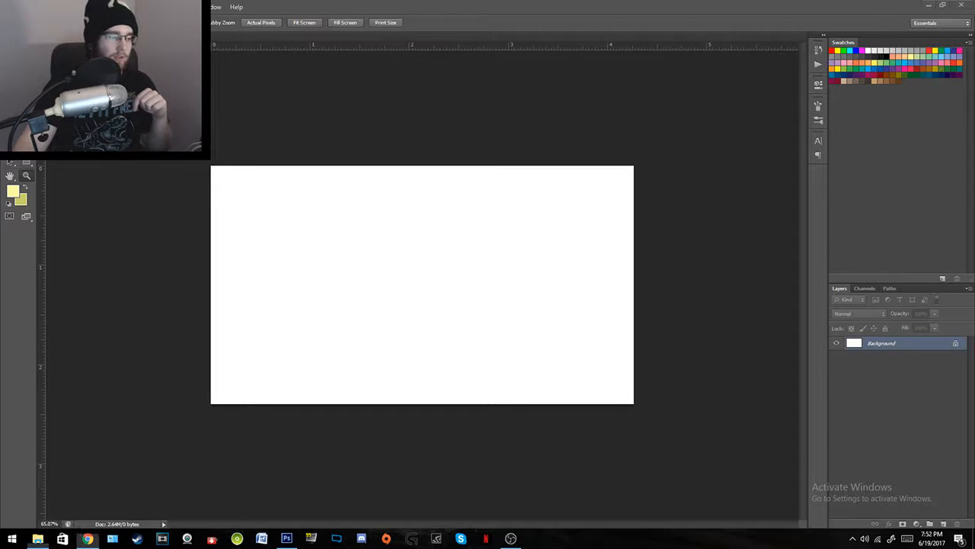
left_click(38, 539)
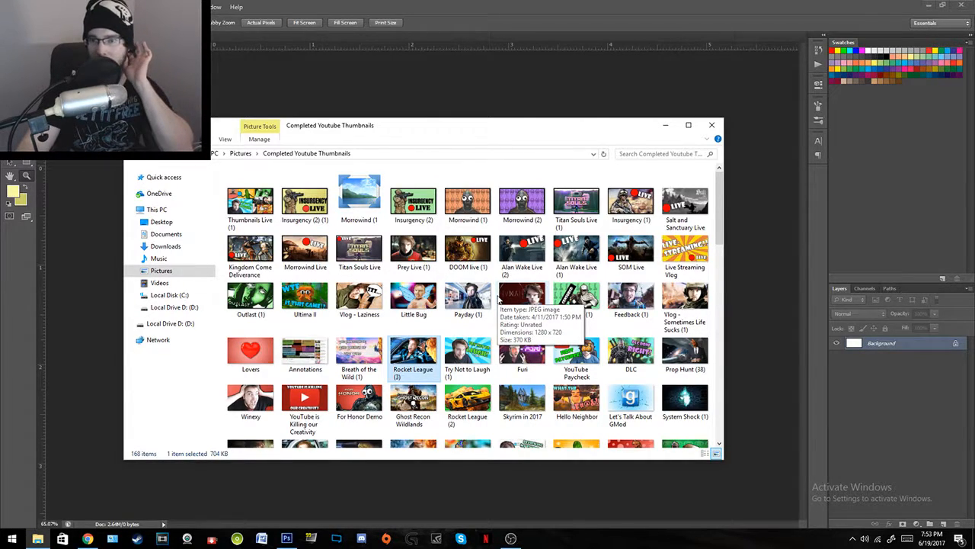
scroll(488, 329, "down", 10)
scroll(487, 329, "down", 10)
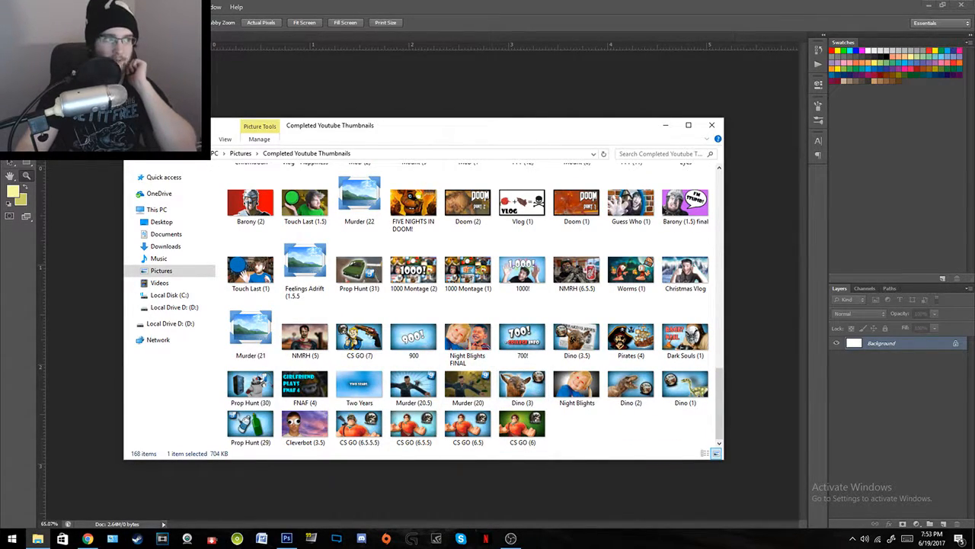
left_click(591, 425)
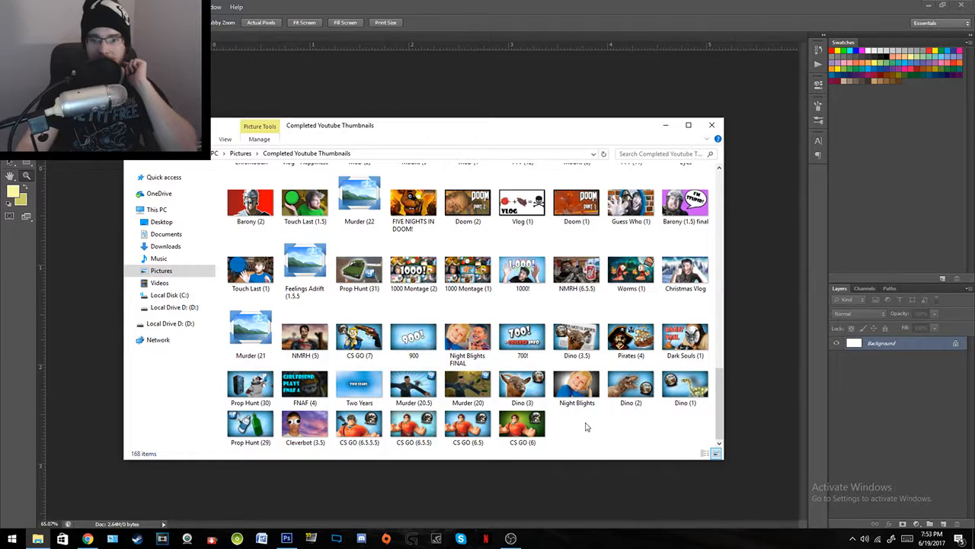
double_click(315, 337)
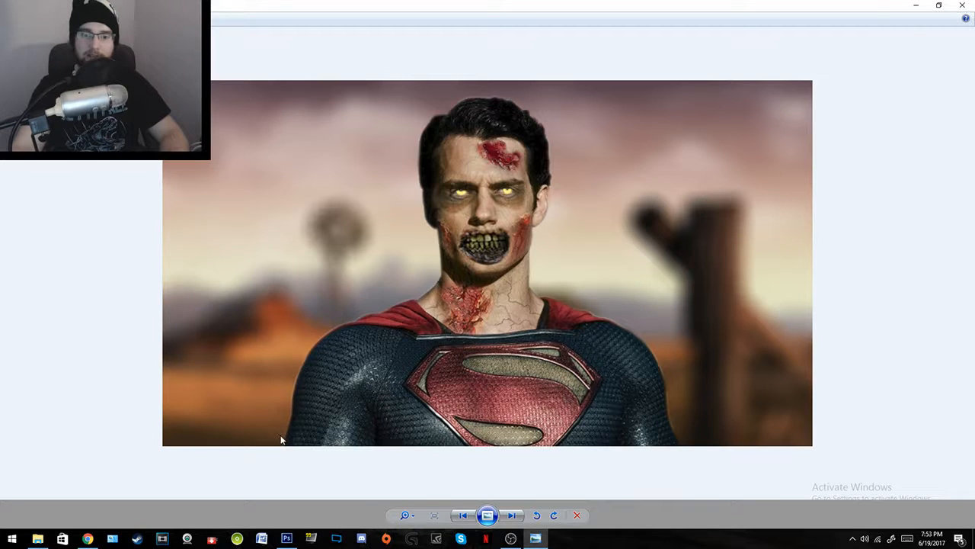
scroll(651, 371, "up", 3)
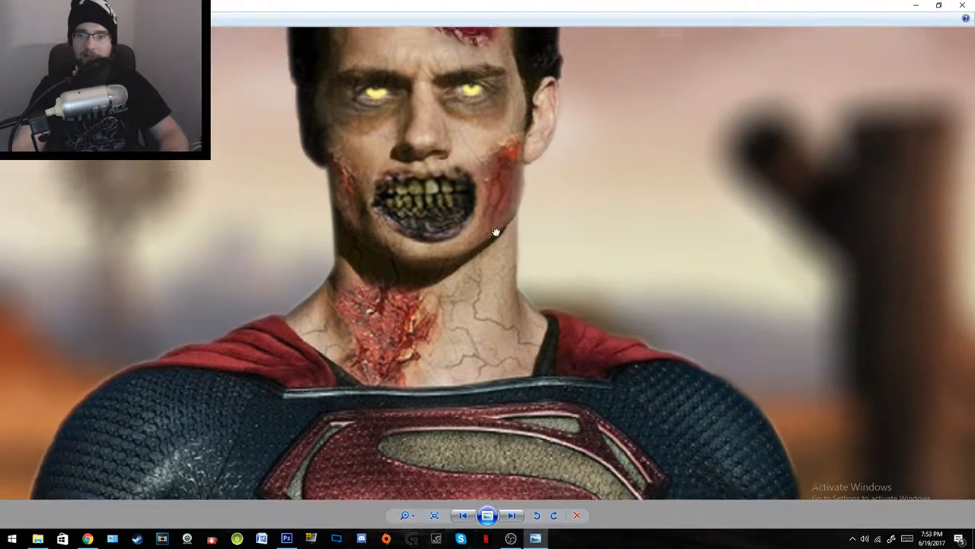
Step: Examine the zombie's forehead and hair up close, and check the whole NMRH (5) thumbnail at small and full window size
left_click_drag(495, 231, 523, 388)
left_click_drag(545, 103, 590, 218)
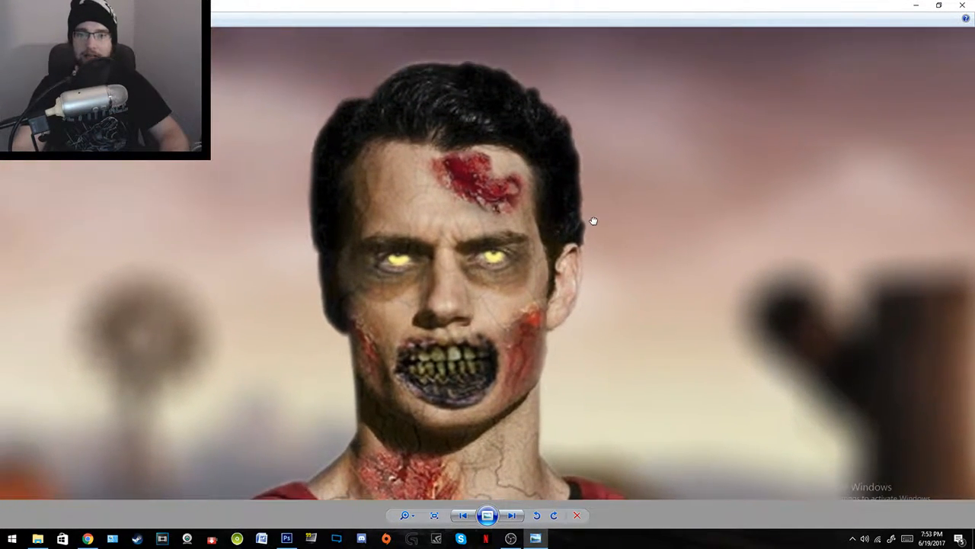
scroll(380, 251, "down", 3)
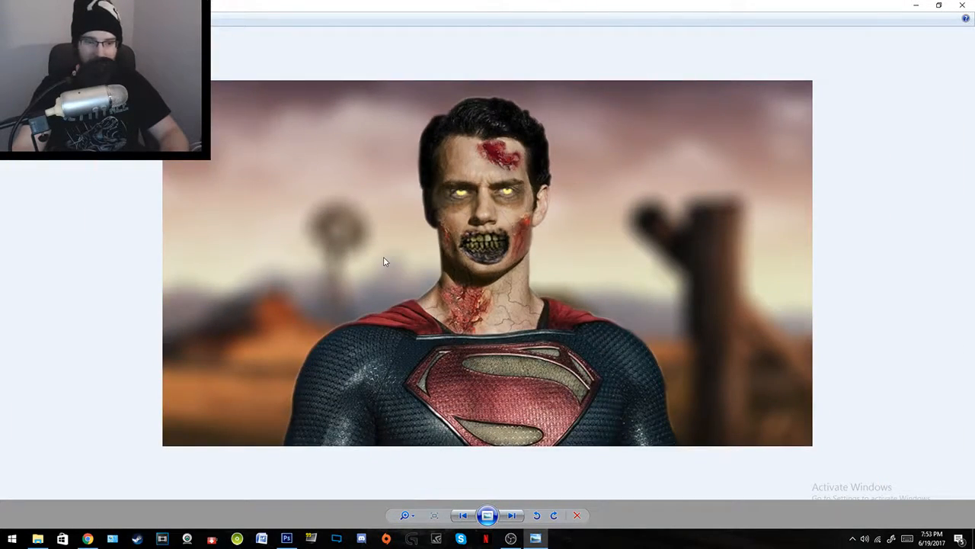
double_click(499, 7)
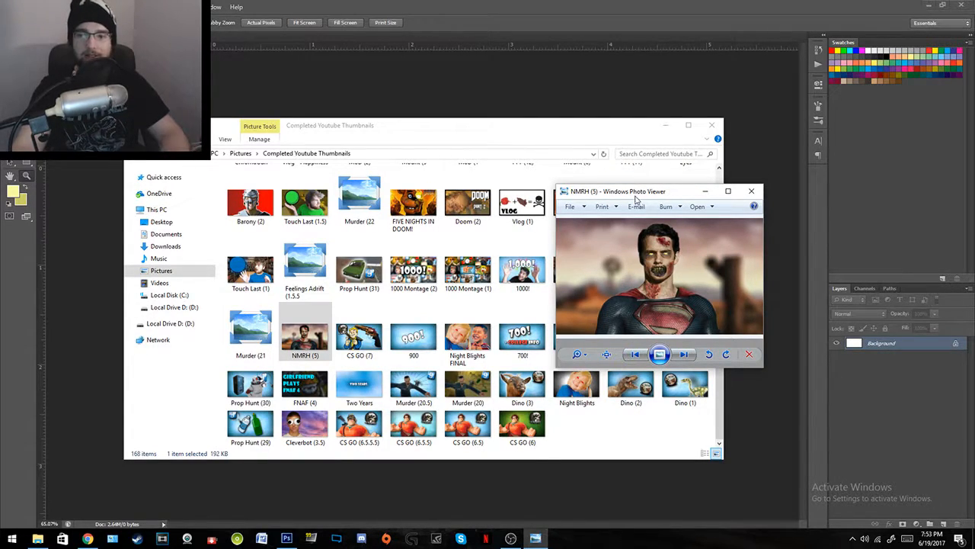
double_click(634, 194)
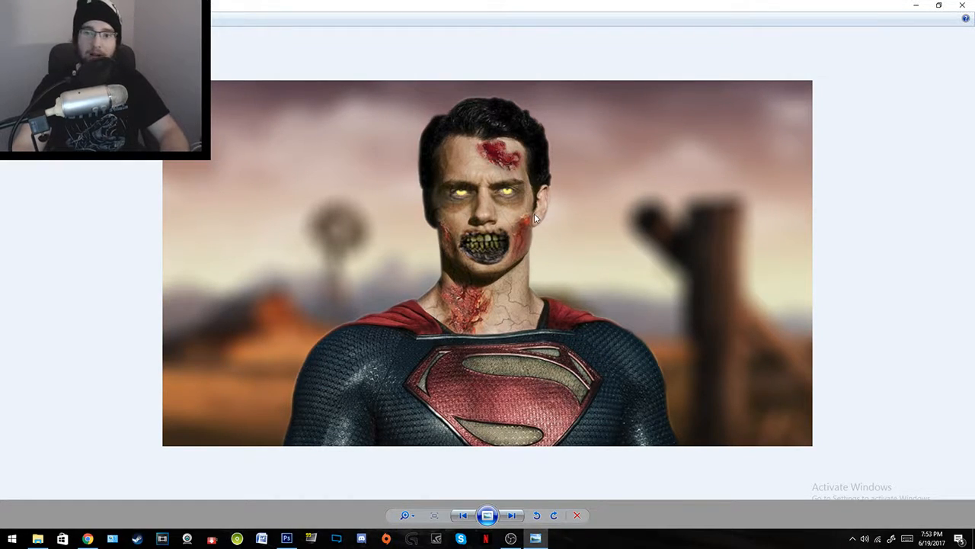
Step: Inspect the glowing eyes, rotten mouth and skin wounds of the zombie thumbnail close up and in full, and close the viewer
scroll(488, 271, "up", 4)
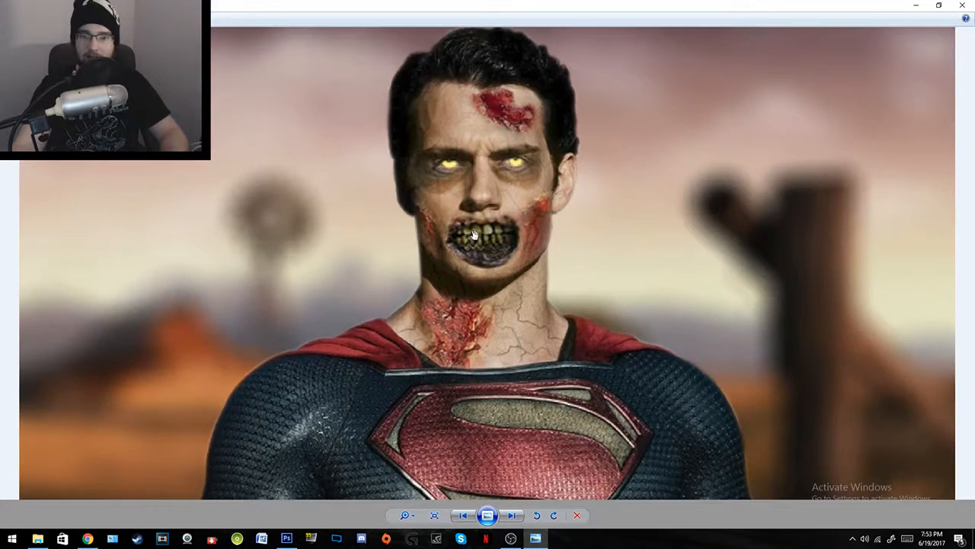
scroll(462, 300, "down", 4)
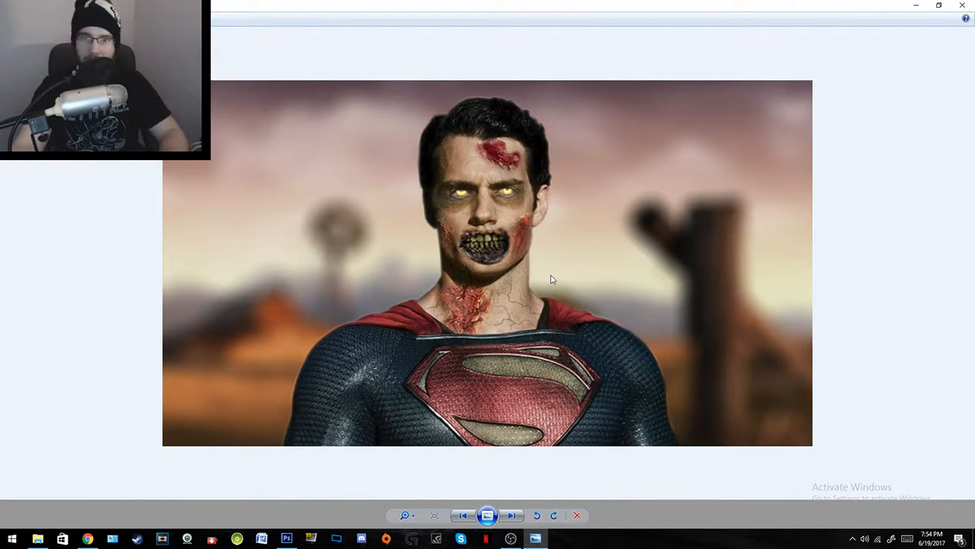
scroll(495, 152, "up", 1)
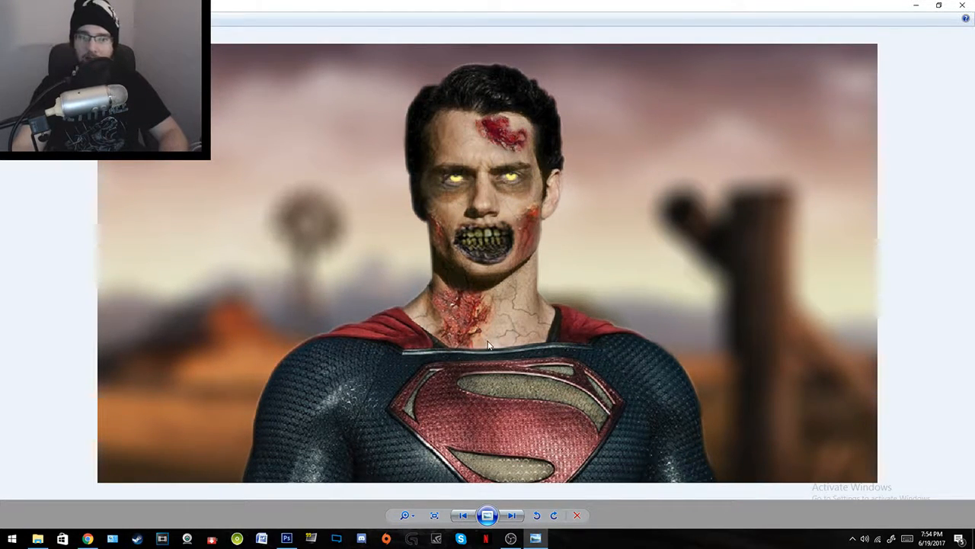
scroll(442, 175, "up", 3)
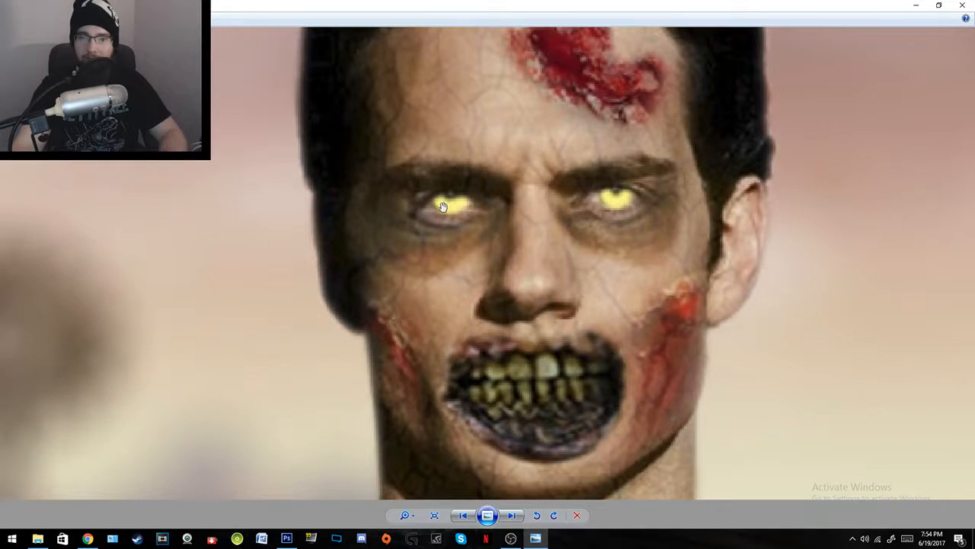
scroll(516, 268, "down", 3)
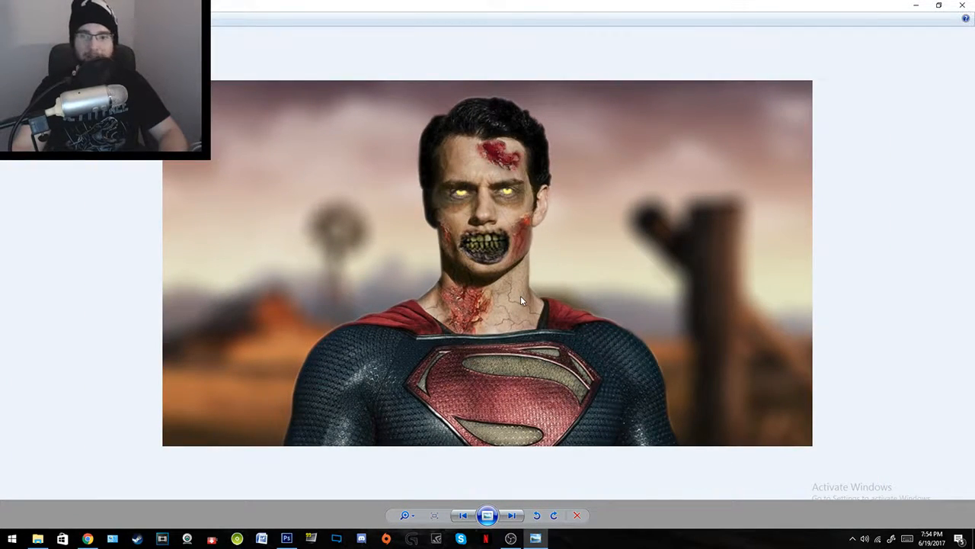
scroll(512, 216, "up", 2)
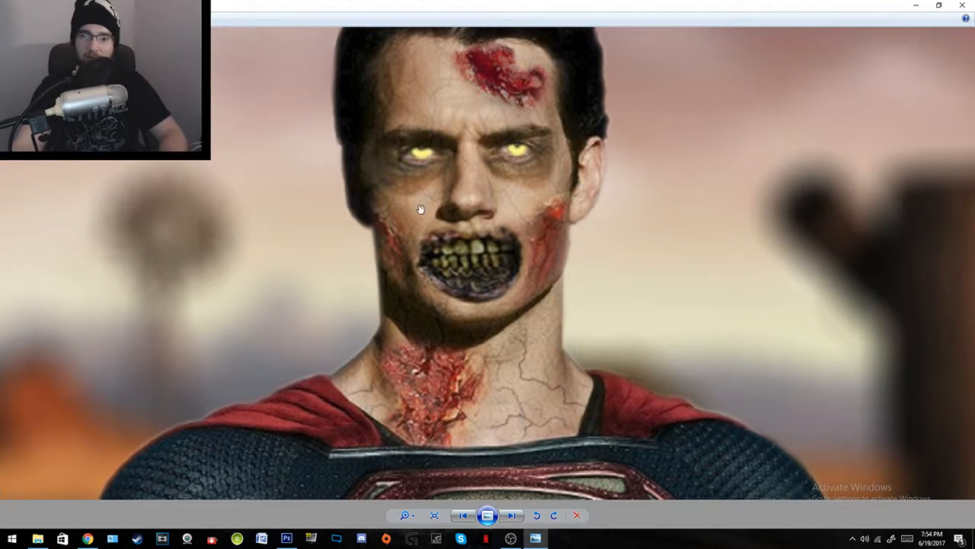
scroll(533, 354, "down", 2)
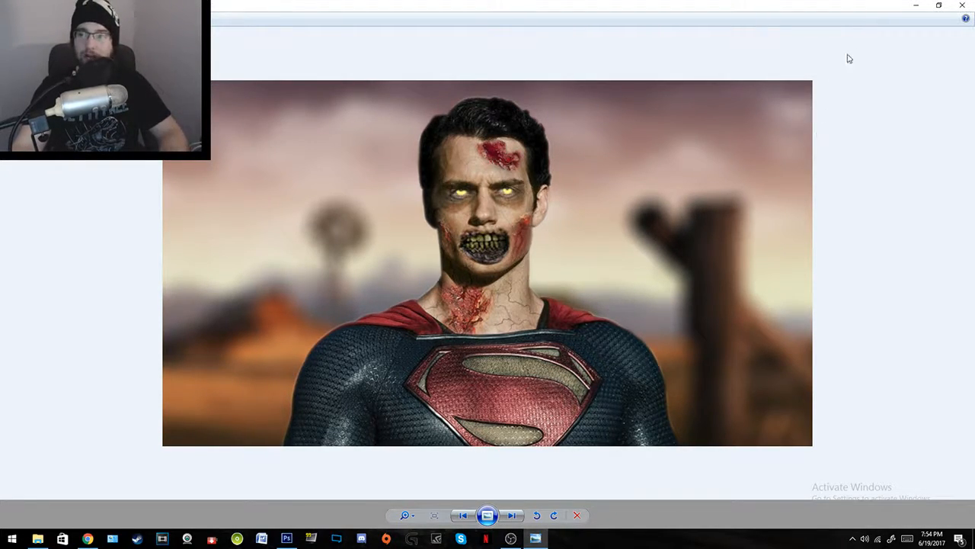
left_click(961, 6)
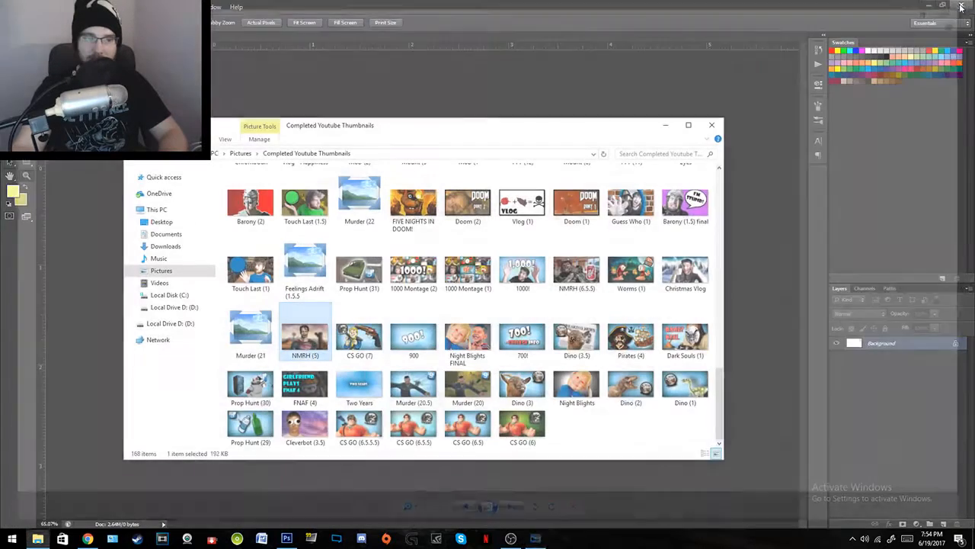
Step: Open the TTT (11) thumbnail, examine the revolver and block head close up, view it at small window size, and close it
scroll(488, 382, "up", 3)
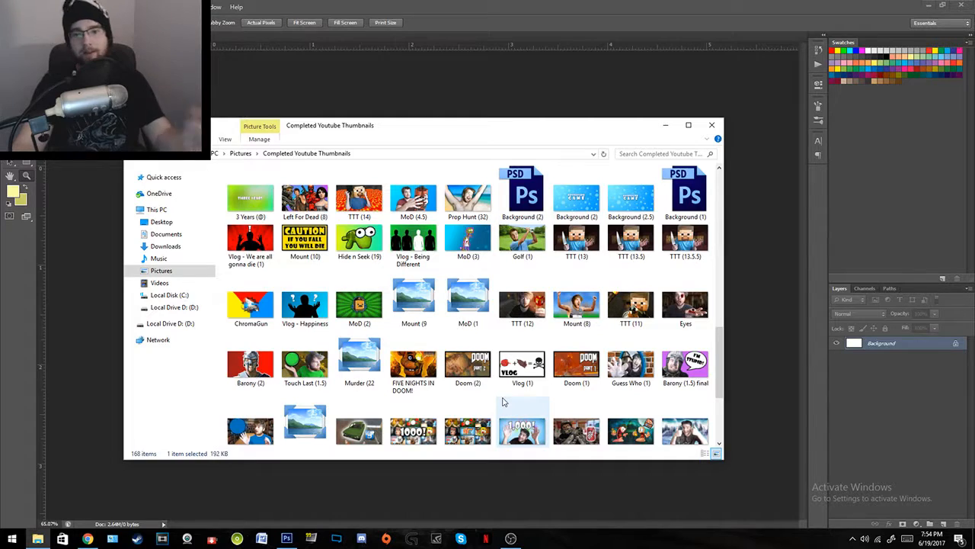
double_click(647, 294)
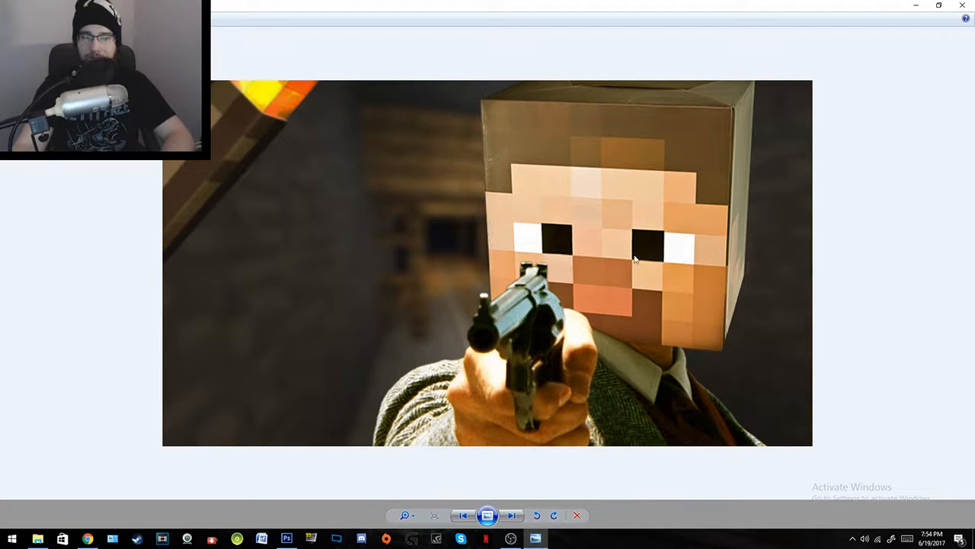
scroll(491, 301, "up", 3)
scroll(496, 325, "down", 1)
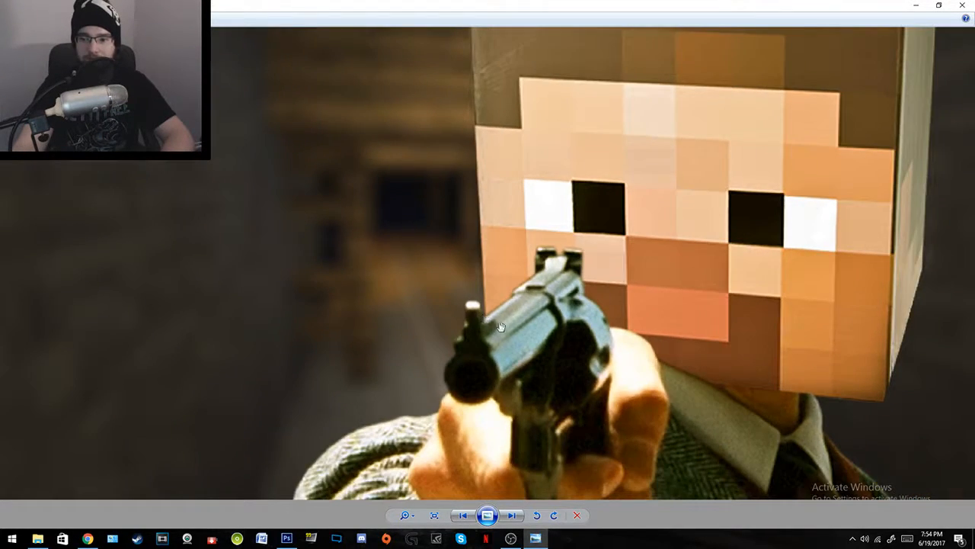
left_click_drag(682, 346, 606, 262)
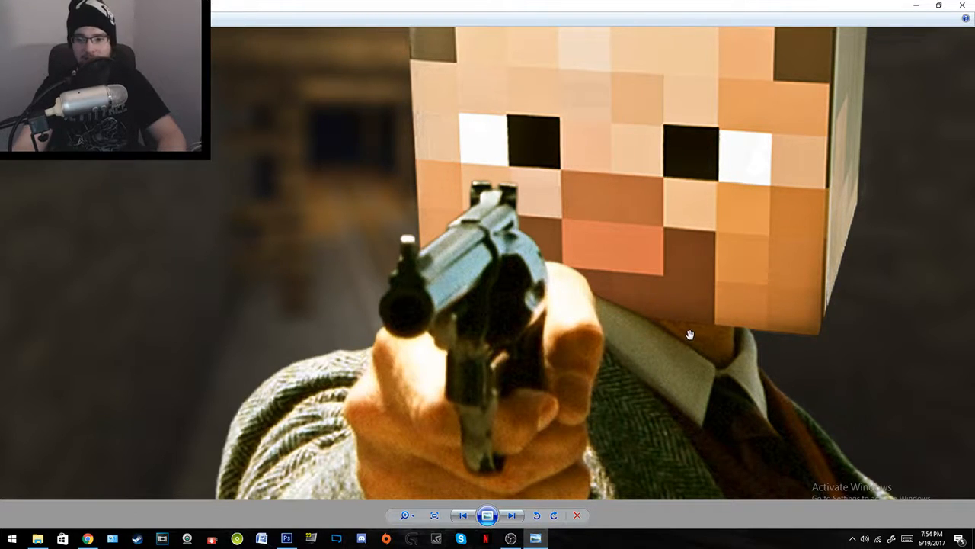
scroll(626, 310, "down", 3)
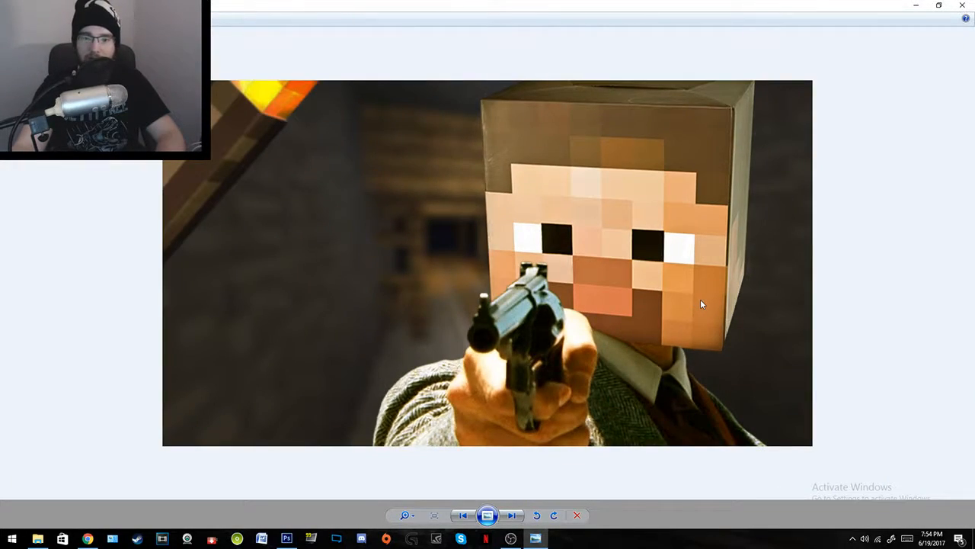
double_click(611, 11)
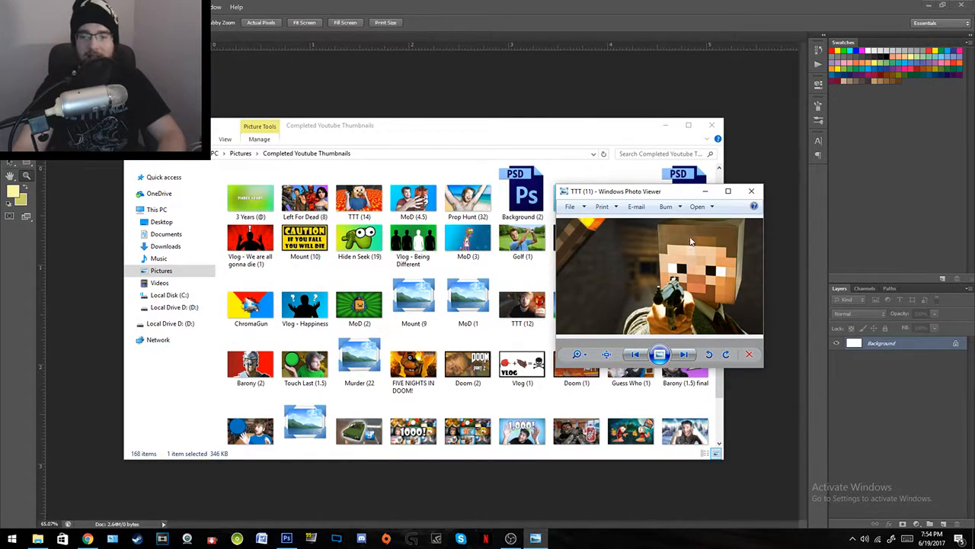
double_click(666, 192)
left_click(960, 5)
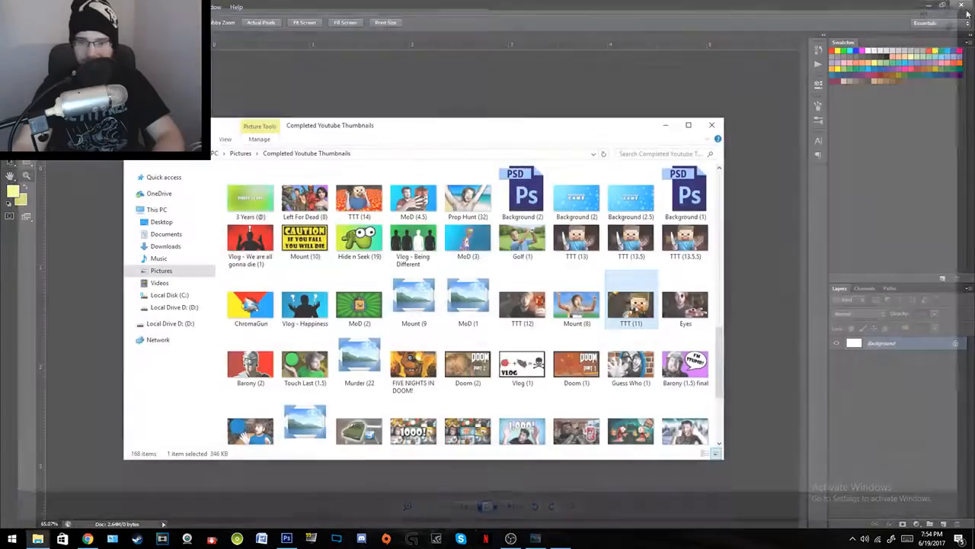
Step: Open and close the MoD (2) thumbnail, and view TTT (12) with the lit torch before closing it too
double_click(355, 301)
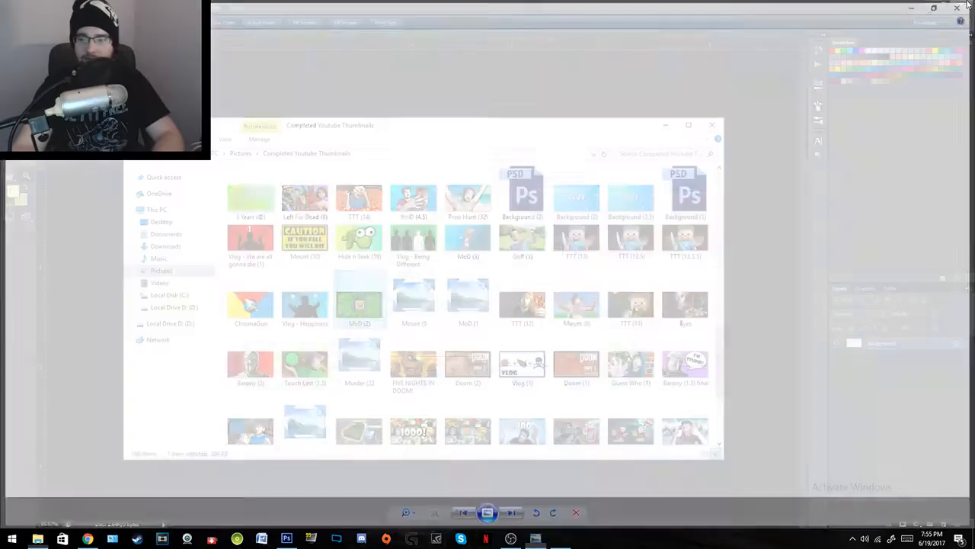
left_click(962, 5)
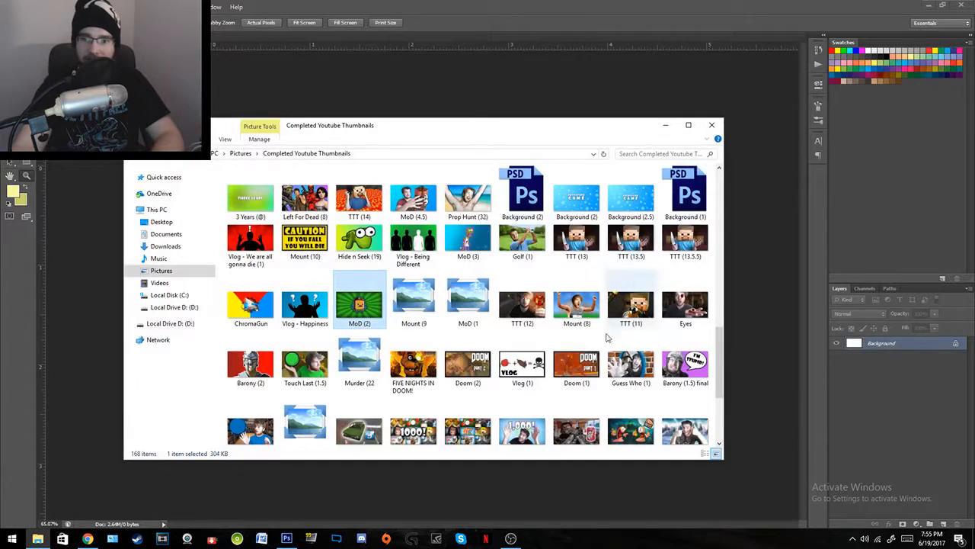
double_click(547, 312)
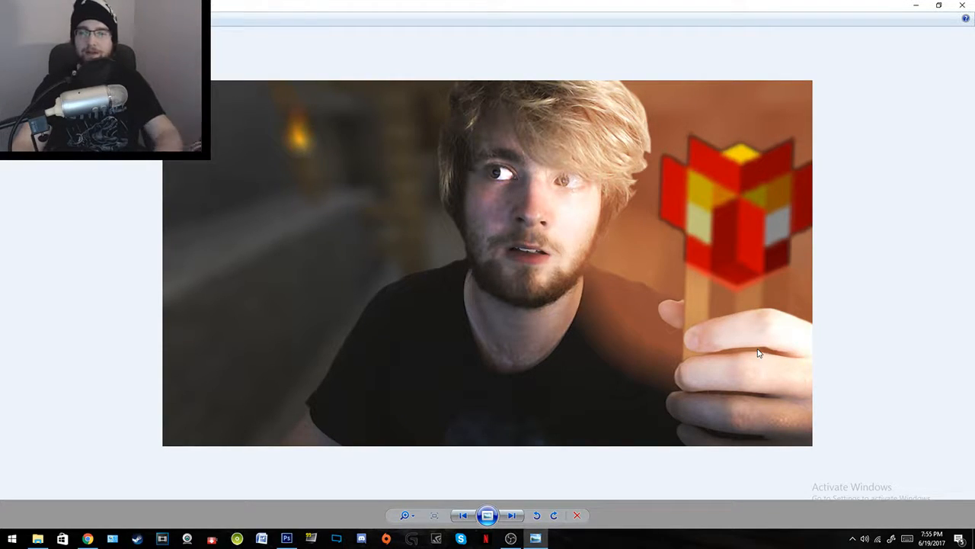
left_click(963, 5)
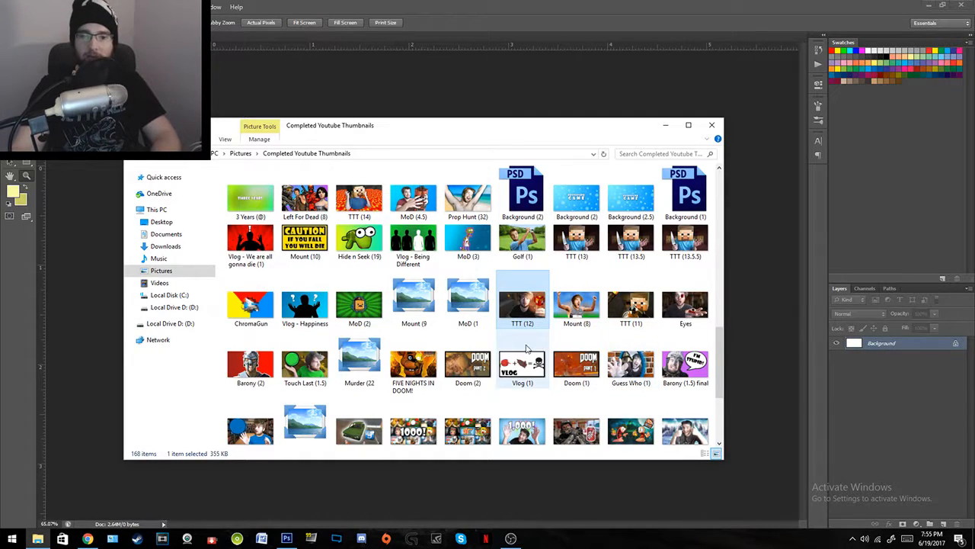
Step: View the Barony (2) thumbnail twice to study the helmeted face, white outline and red background, closing it each time
double_click(251, 370)
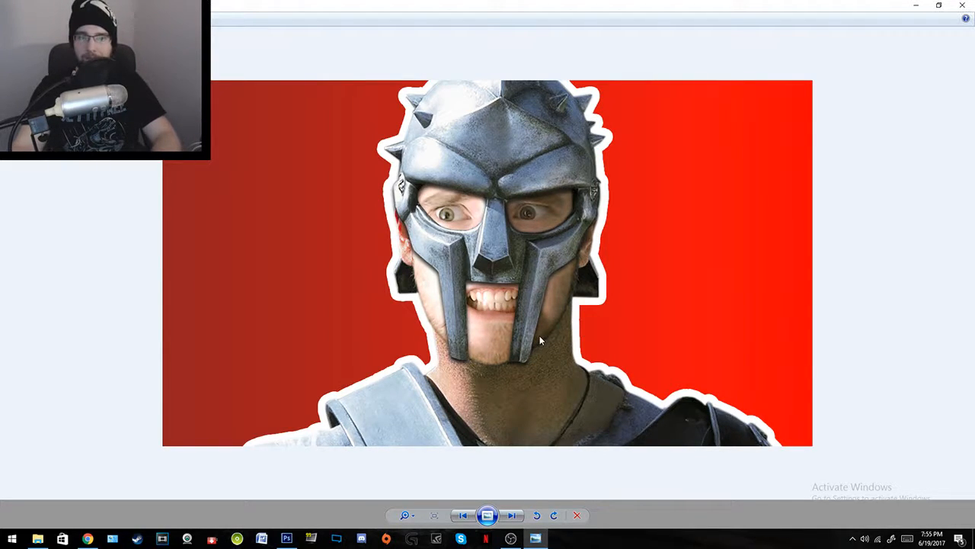
left_click(960, 5)
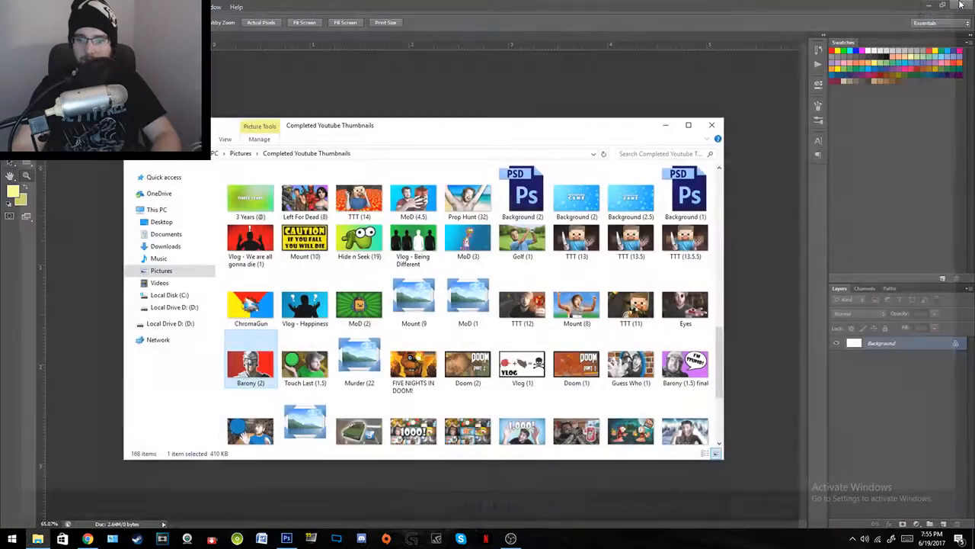
key("Return")
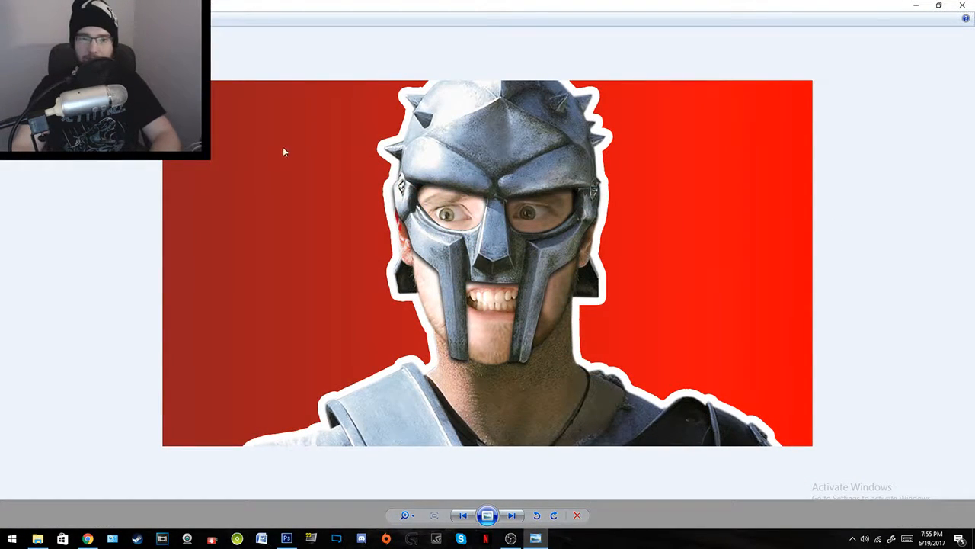
left_click(962, 6)
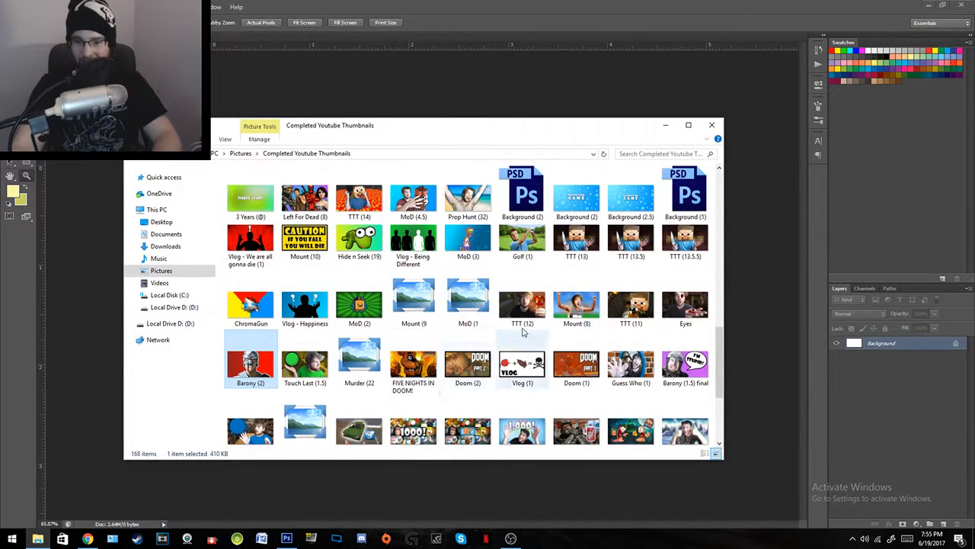
Step: Open the Mount (8) thumbnail, examine the head placed on the runner's body close up, and close the viewer
double_click(595, 312)
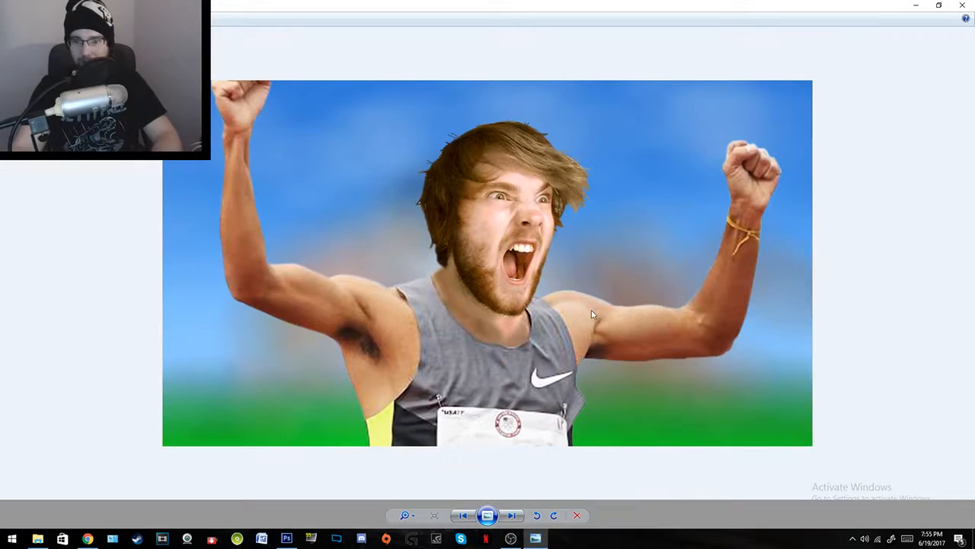
scroll(484, 314, "up", 2)
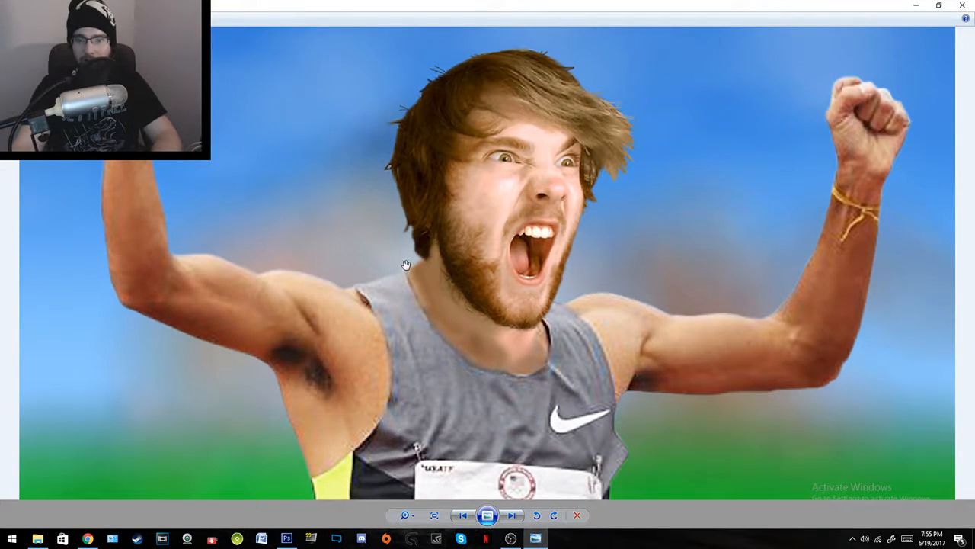
scroll(503, 346, "down", 2)
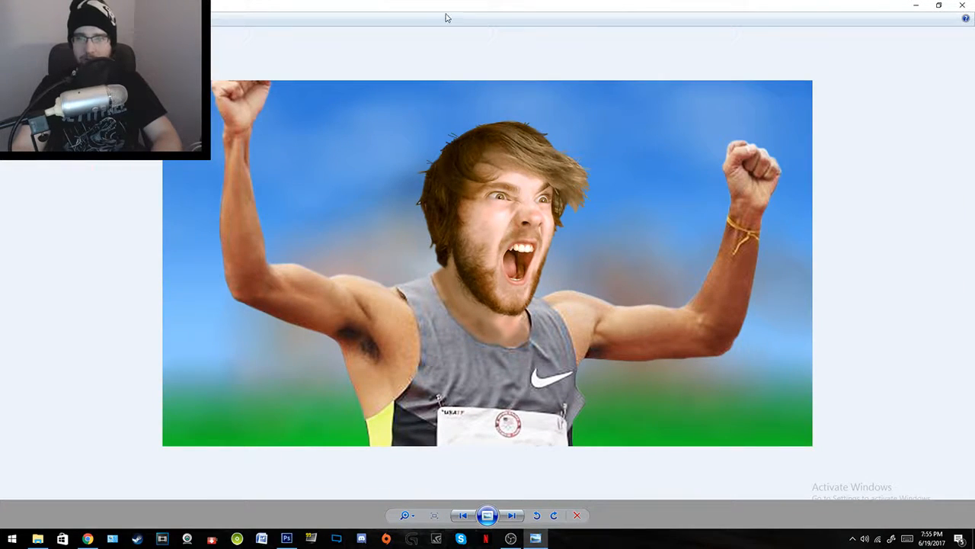
left_click(962, 5)
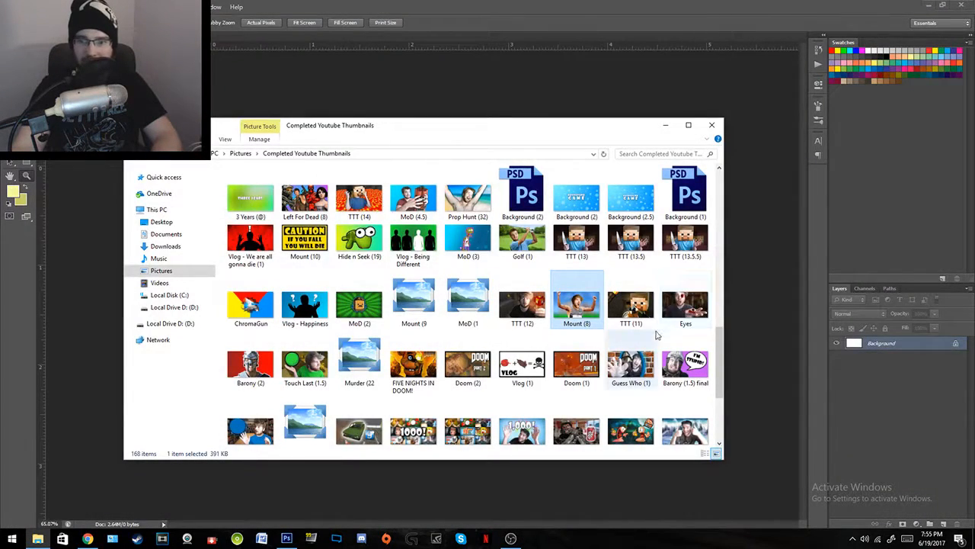
Step: View and close the Eyes thumbnail, and open Guess Who (1) to look at it at small window size
double_click(682, 310)
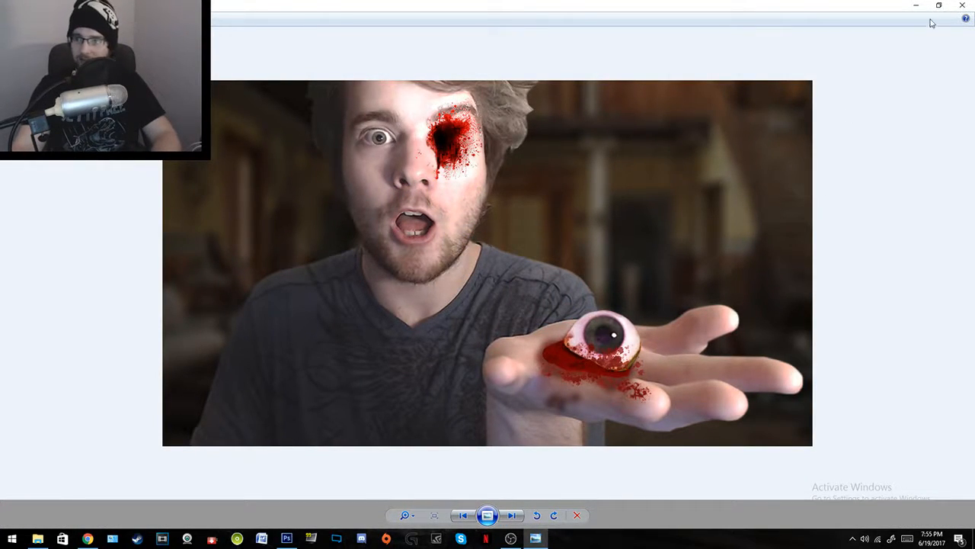
left_click(962, 5)
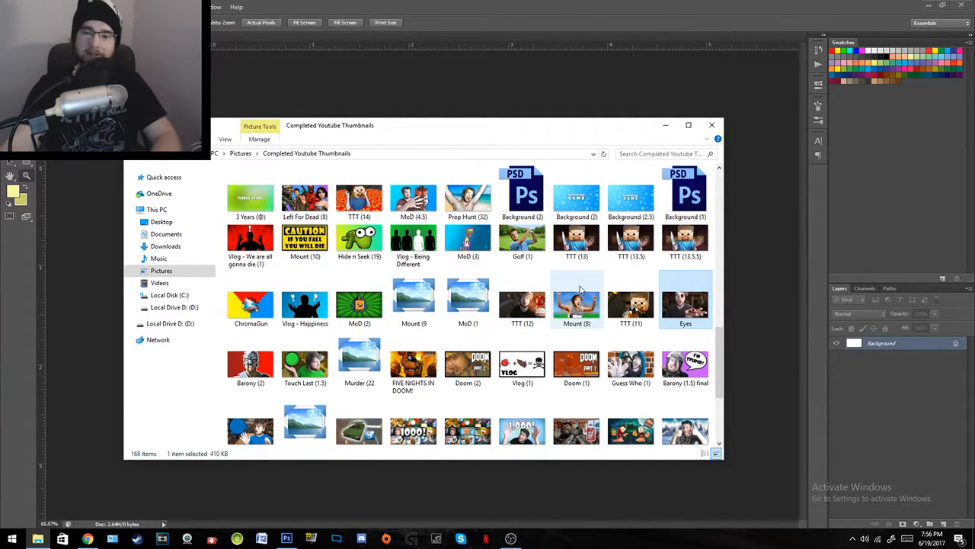
double_click(631, 369)
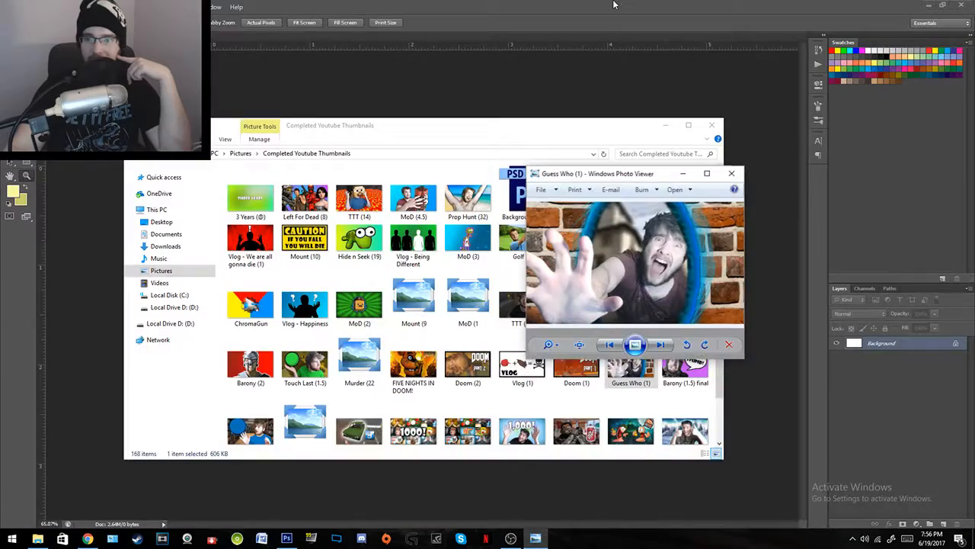
double_click(616, 6)
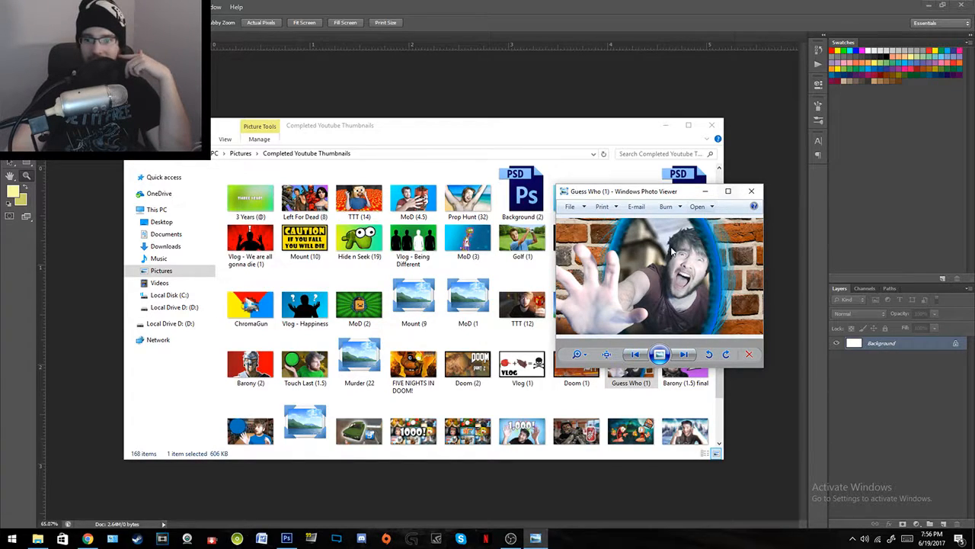
Step: Enlarge and close the Guess Who (1) thumbnail, and view Barony (1.5) final with its speech bubble before closing it
left_click(734, 191)
left_click(959, 5)
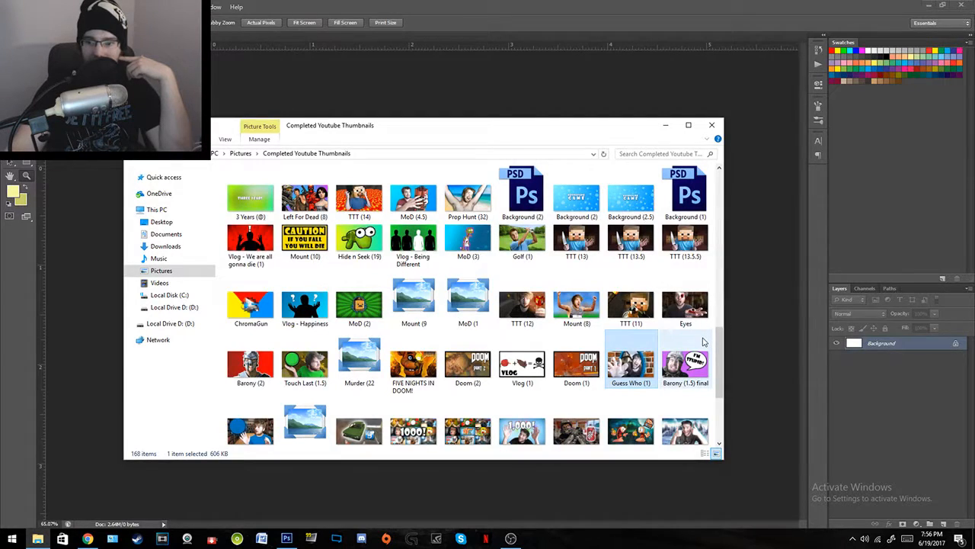
double_click(704, 342)
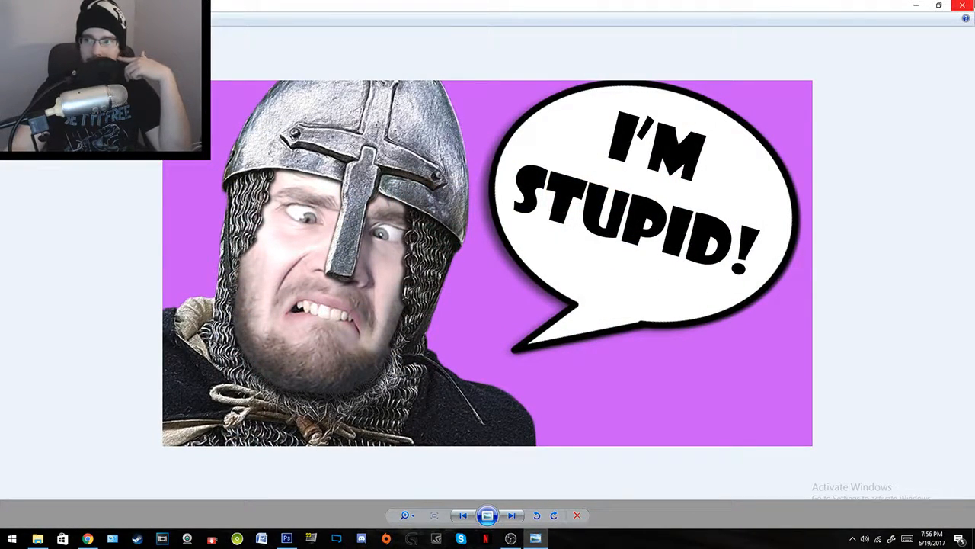
left_click(961, 5)
Step: Open the Golf (1) thumbnail, examine the head and the hands on the club close up, and close the viewer
scroll(525, 366, "up", 3)
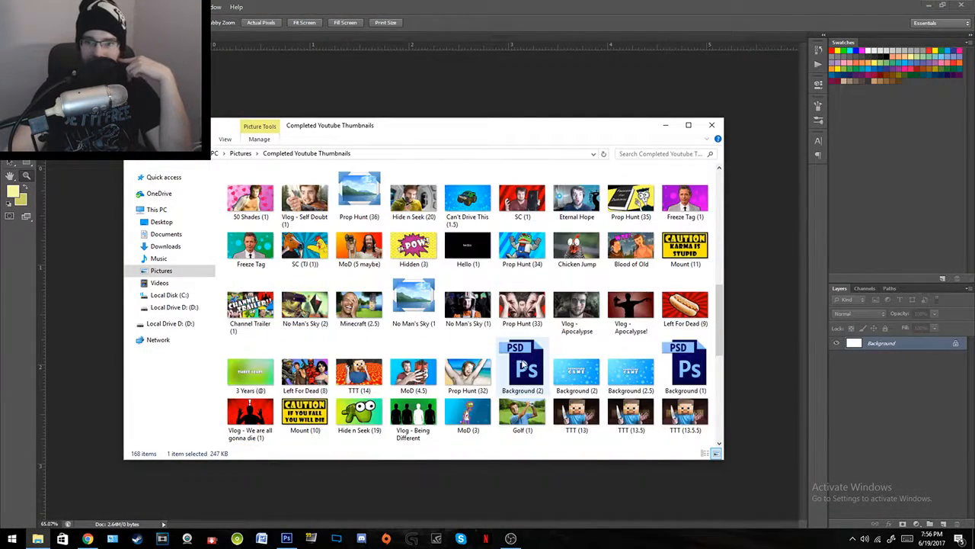
double_click(522, 413)
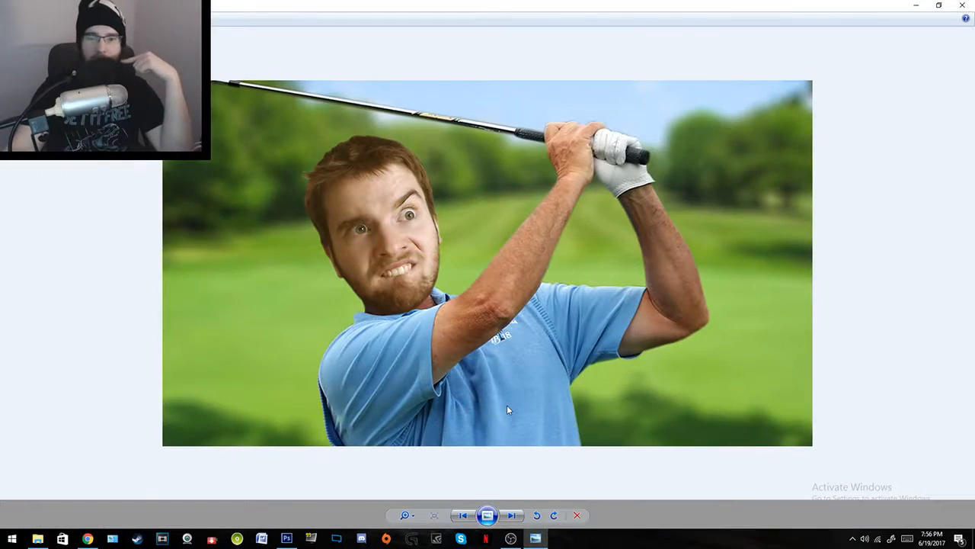
scroll(300, 189, "up", 5)
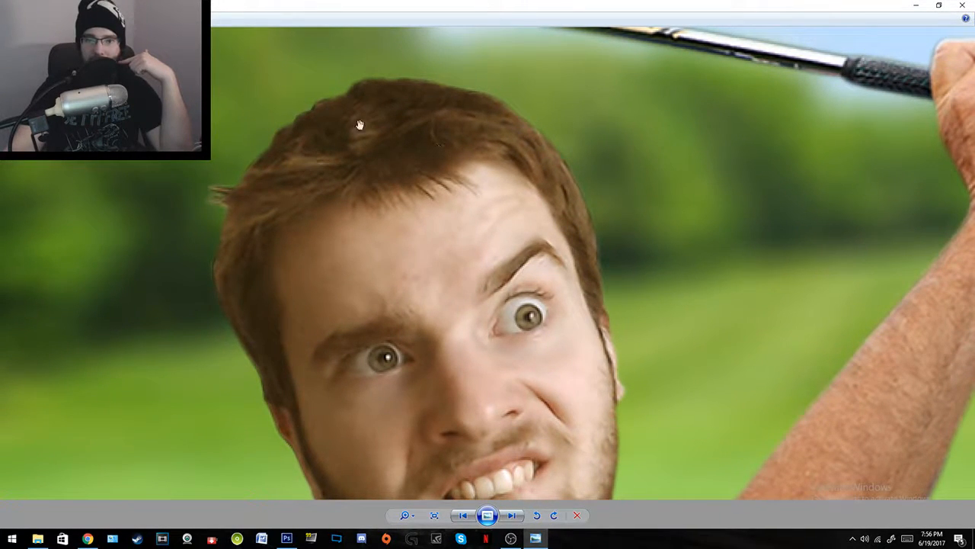
scroll(562, 322, "down", 5)
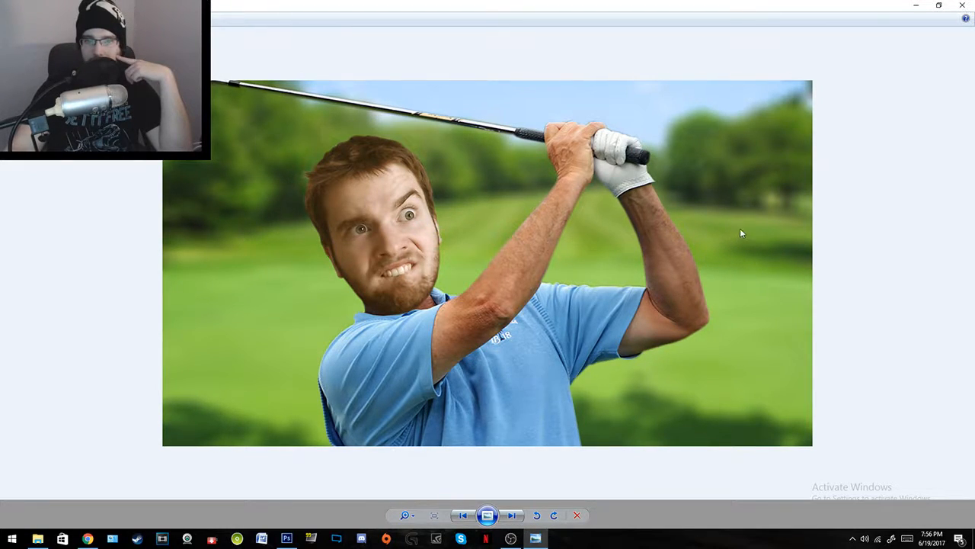
scroll(794, 181, "up", 3)
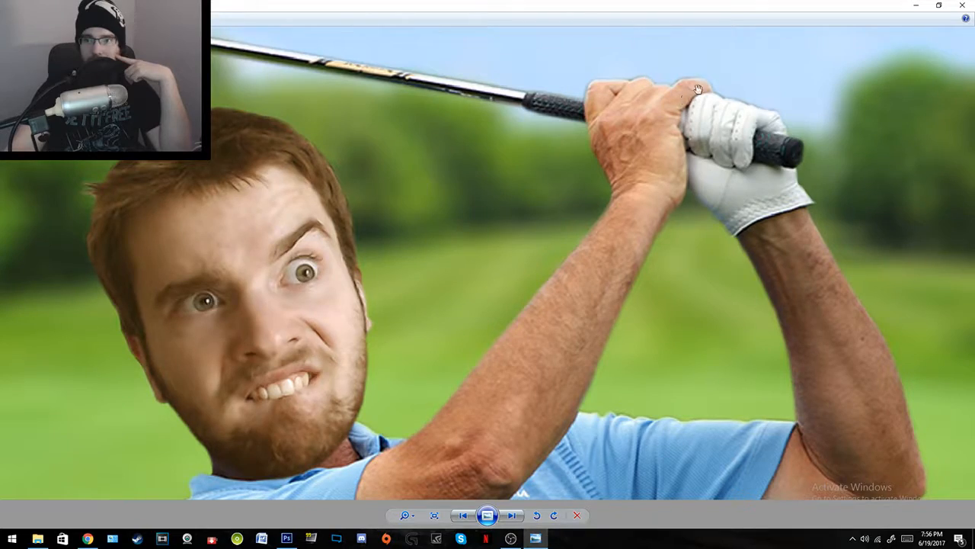
scroll(789, 124, "down", 3)
left_click(962, 5)
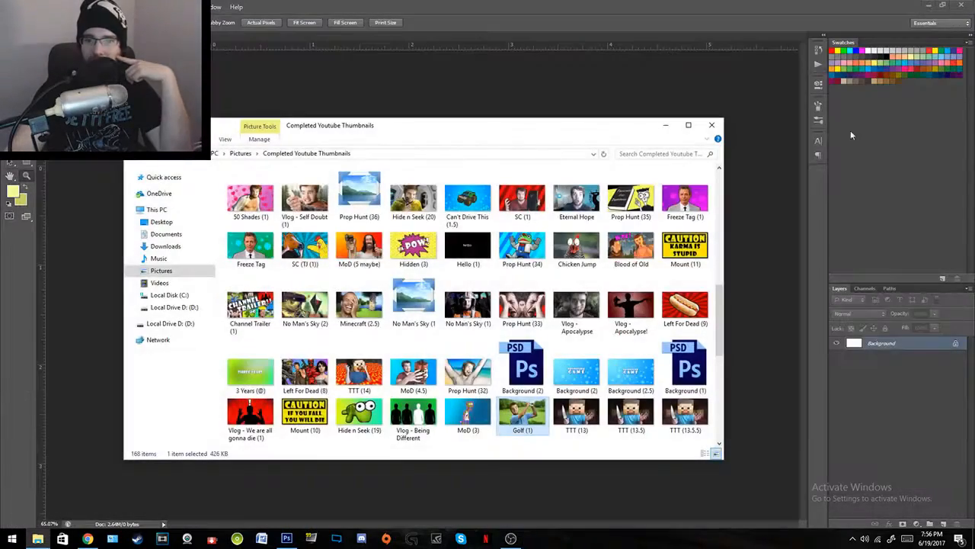
Step: View the MoD (5 maybe) thumbnail with its orange gradient and the SC (TJ (1)) horse-versus-chicken thumbnail, closing each one
double_click(360, 244)
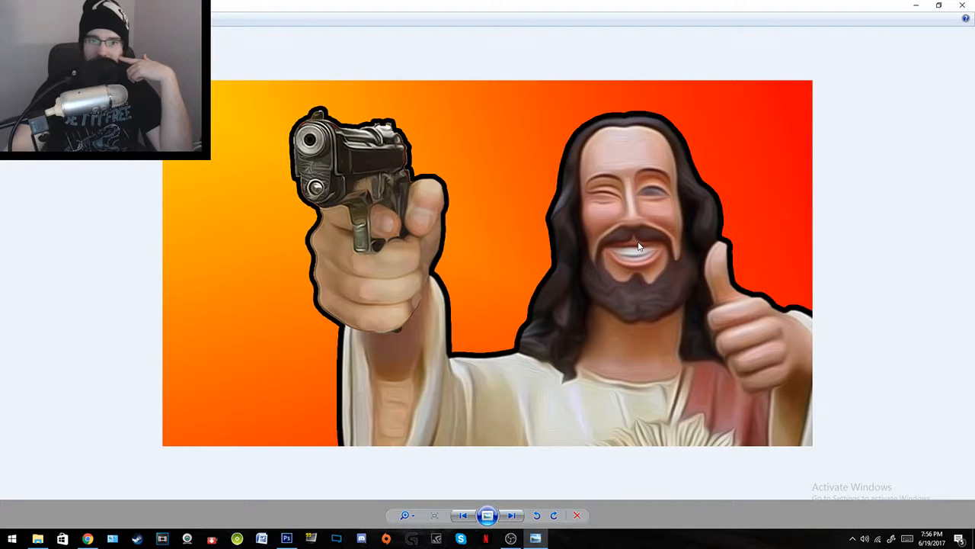
scroll(652, 156, "up", 2)
scroll(631, 347, "down", 2)
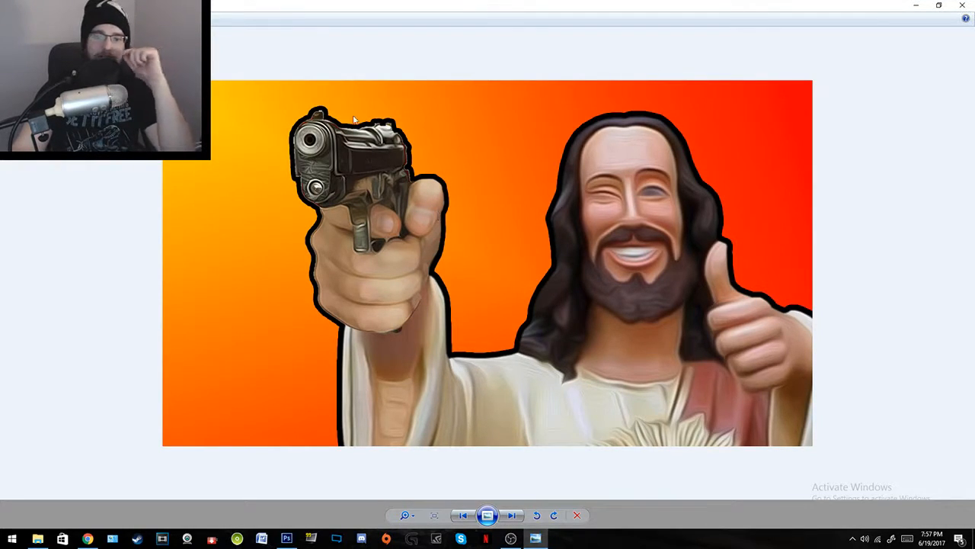
left_click(962, 5)
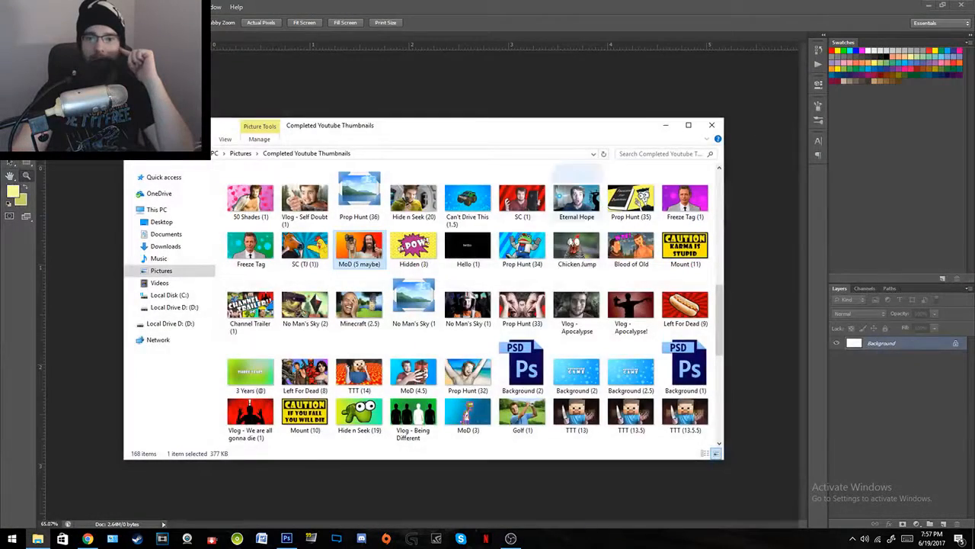
double_click(319, 248)
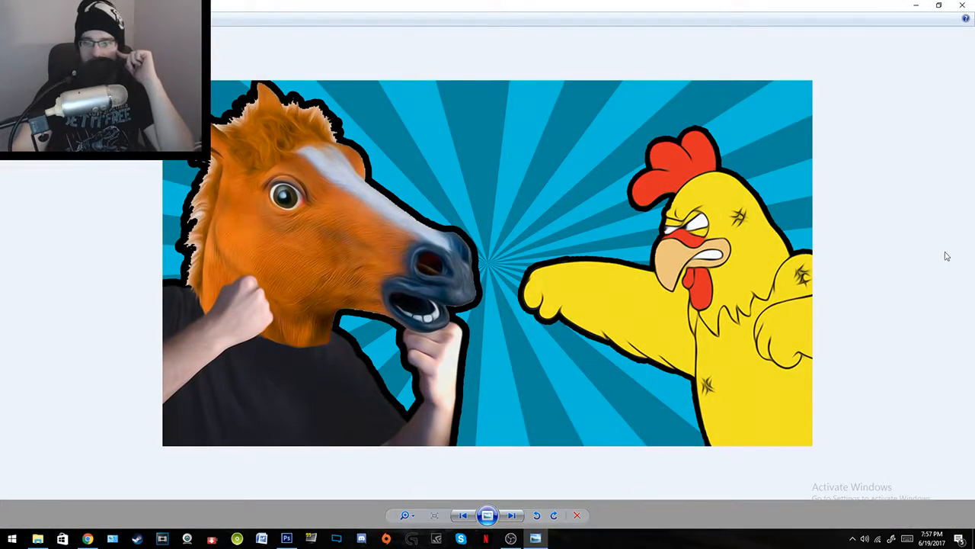
left_click(962, 6)
Step: Open the green Freeze Tag thumbnail, flip between it and the neighbouring images, and close the viewer
double_click(255, 250)
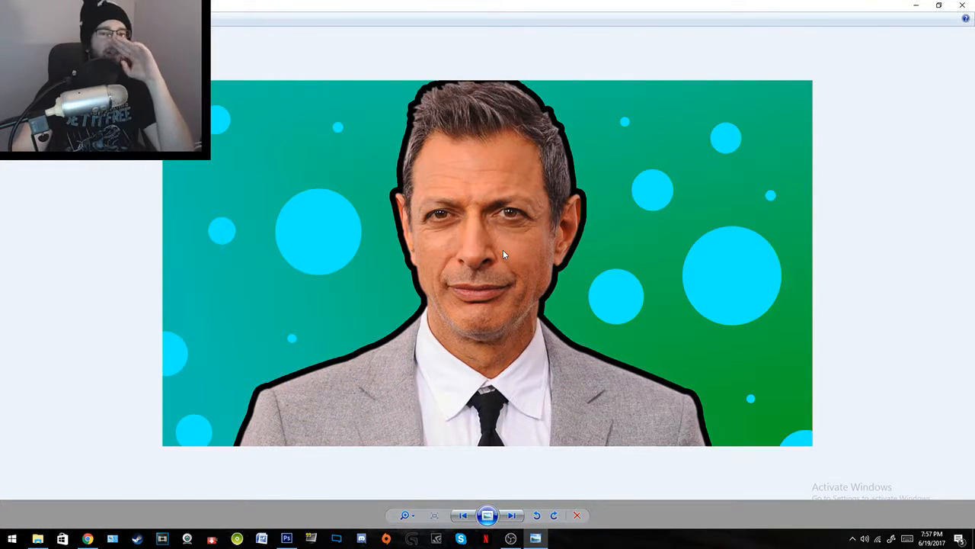
left_click(463, 515)
left_click(512, 515)
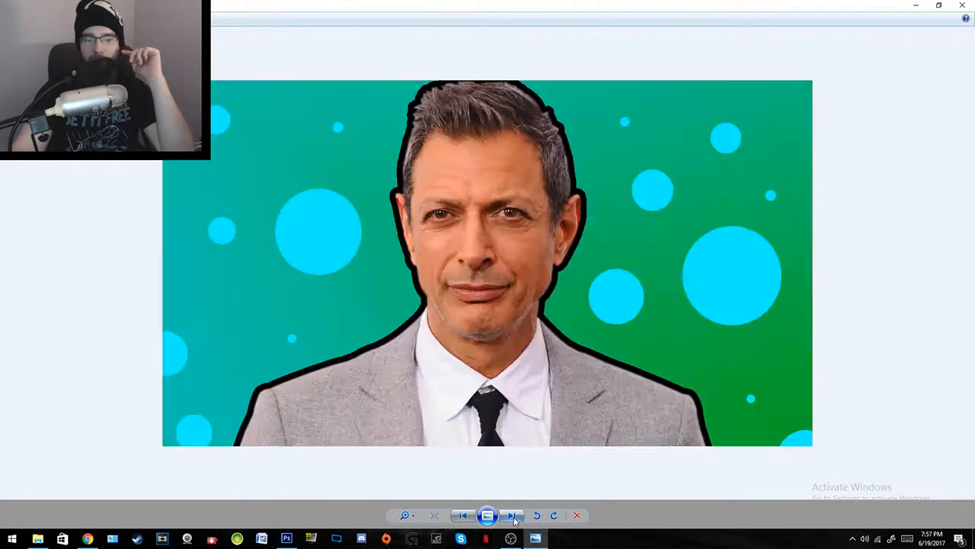
left_click(515, 518)
left_click(463, 515)
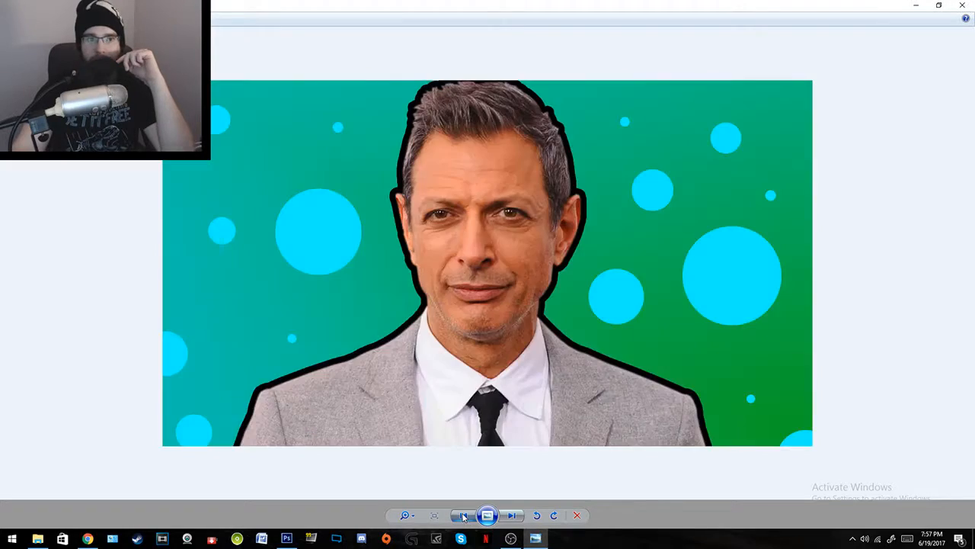
left_click(962, 6)
Step: Open the purple Freeze Tag (1) version, inspect it close up, and close it
double_click(691, 200)
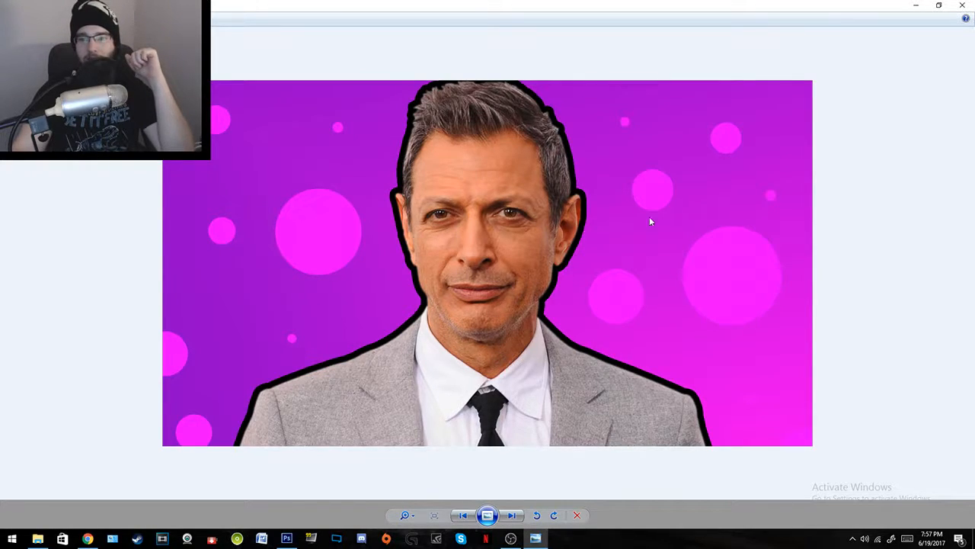
scroll(492, 219, "up", 5)
scroll(492, 220, "down", 5)
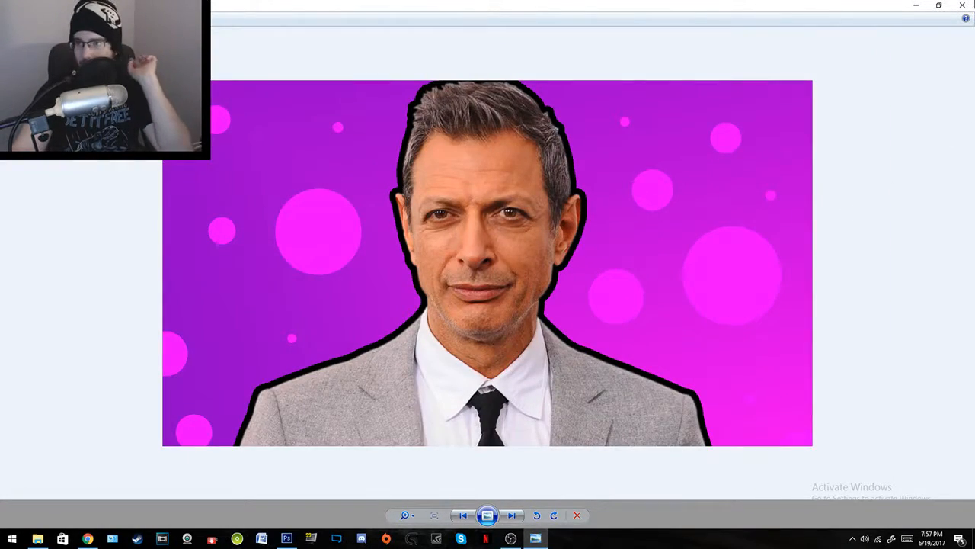
left_click(962, 5)
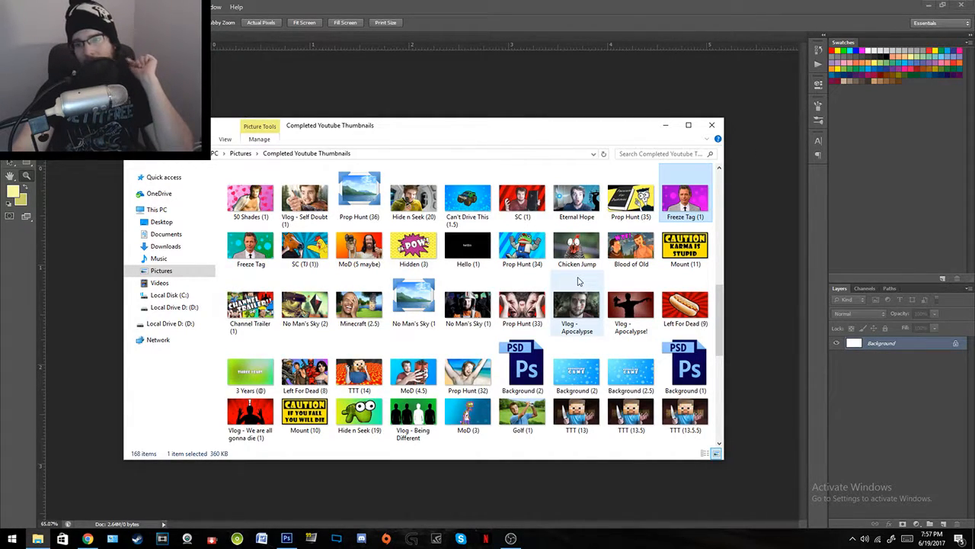
Step: View the Prop Hunt (34) frog thumbnail maximized and at small window size, and close it
double_click(520, 249)
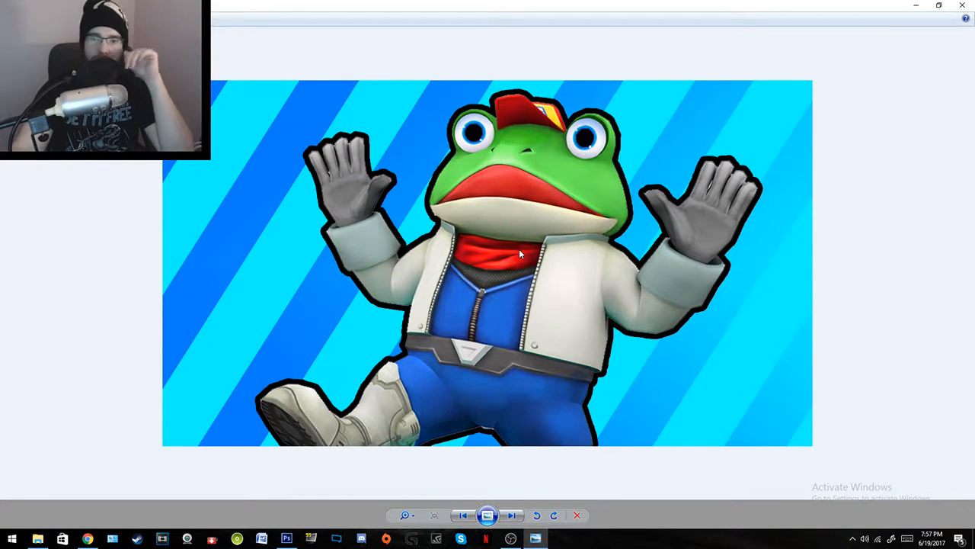
double_click(595, 6)
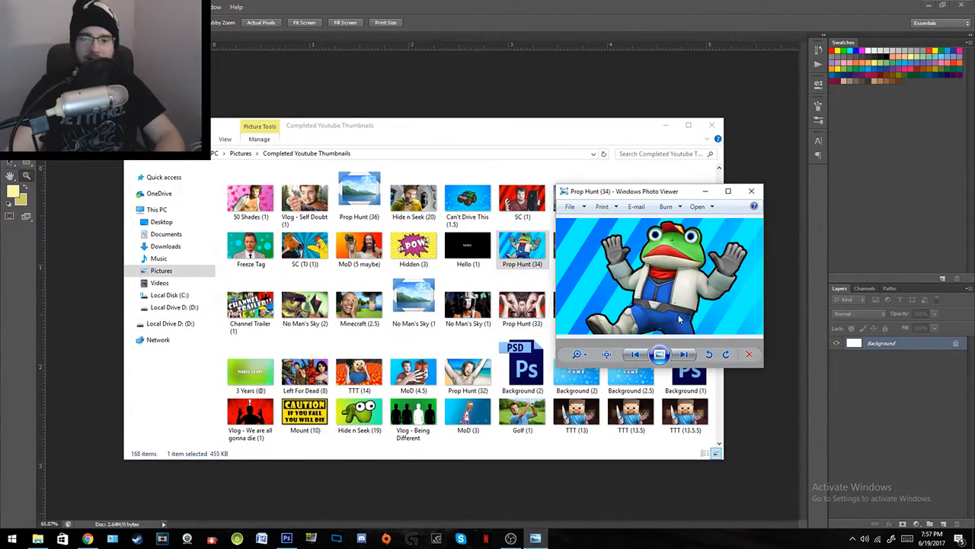
left_click(752, 192)
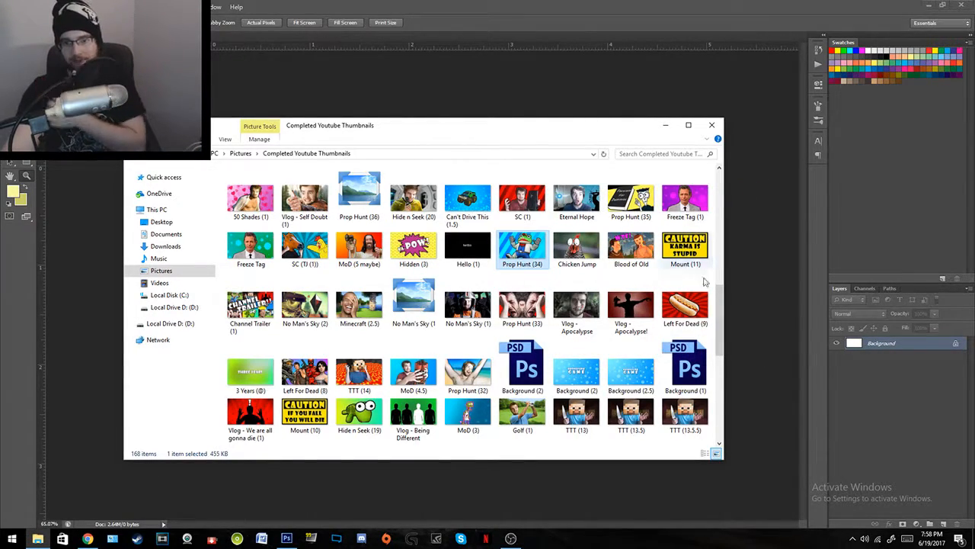
Step: View the Hidden (3) KA-POW! thumbnail at small and full size, and the Left For Dead (9) hot dog, closing each one
left_click(433, 258)
double_click(433, 258)
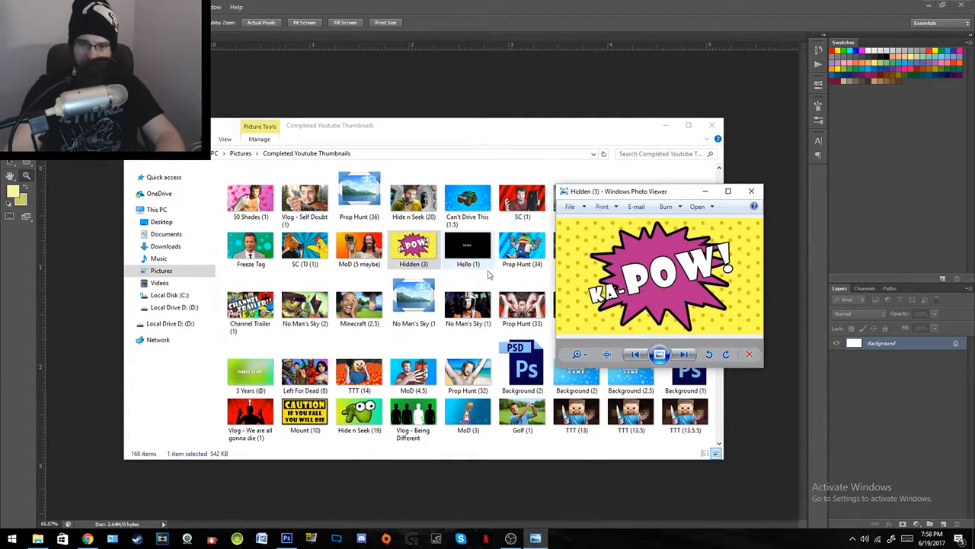
double_click(653, 193)
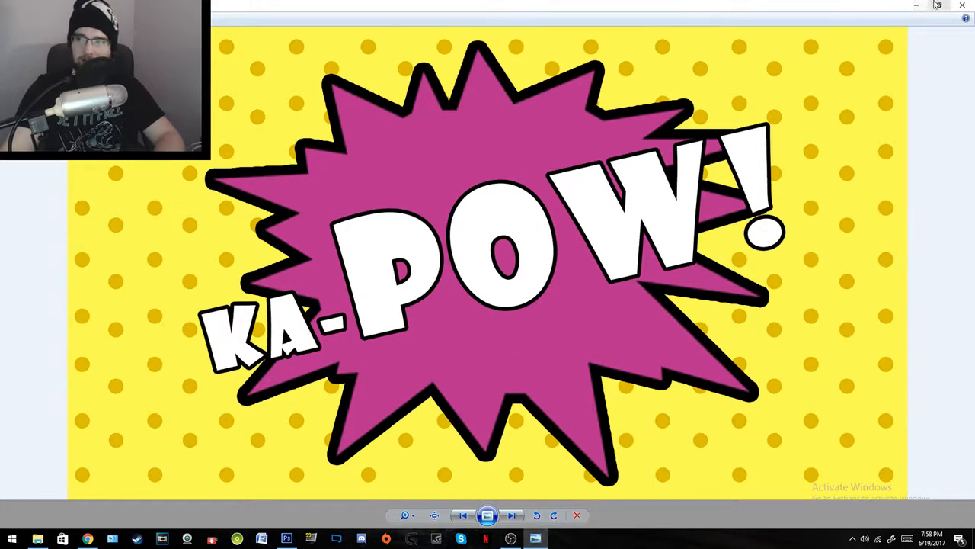
left_click(963, 5)
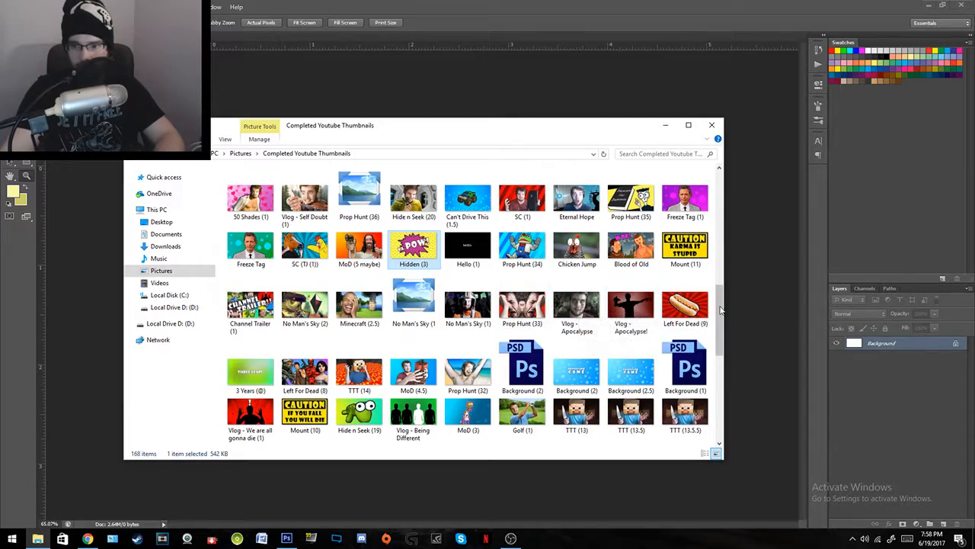
double_click(695, 303)
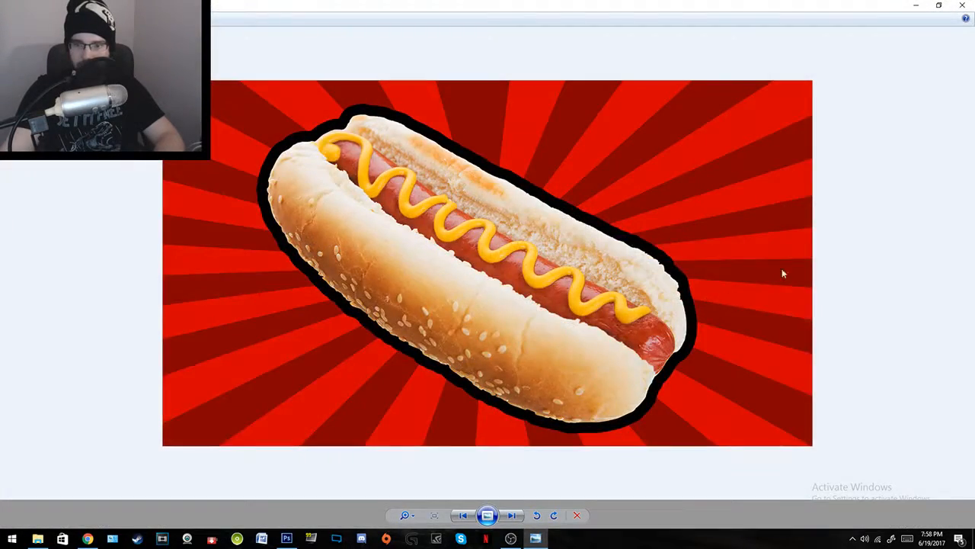
left_click(963, 6)
Step: Find the live-stream thumbnails in the folder, and view and close Witcher 3 Live and Skyrim Live
scroll(406, 305, "up", 3)
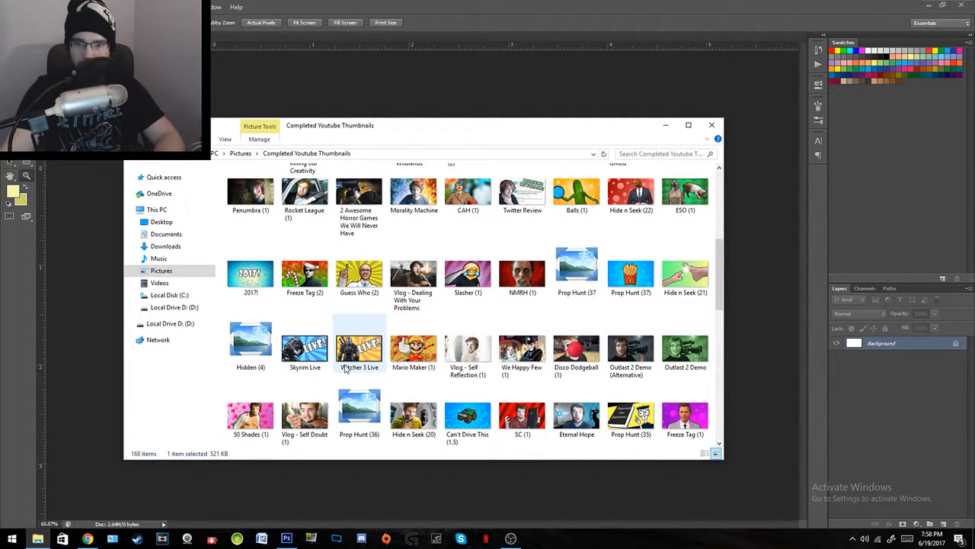
double_click(359, 350)
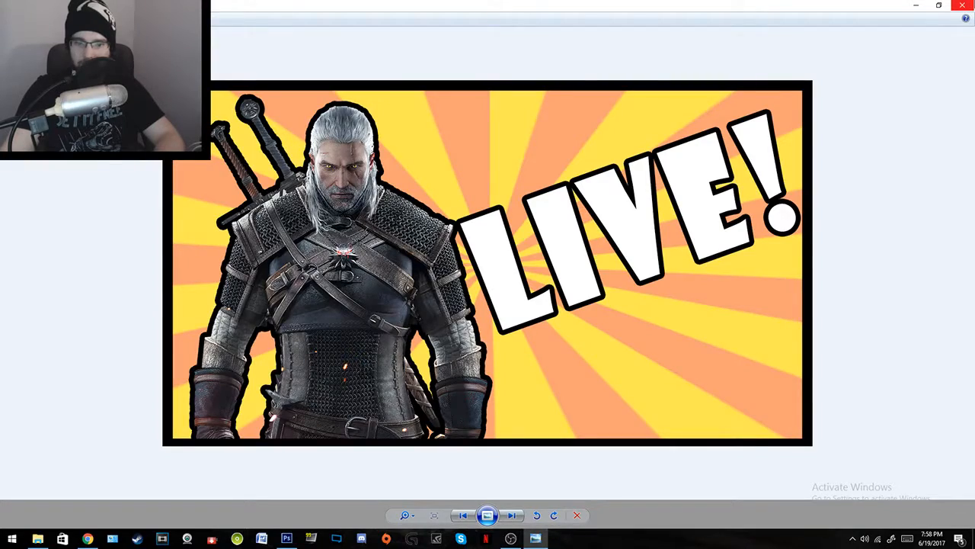
left_click(963, 6)
double_click(309, 348)
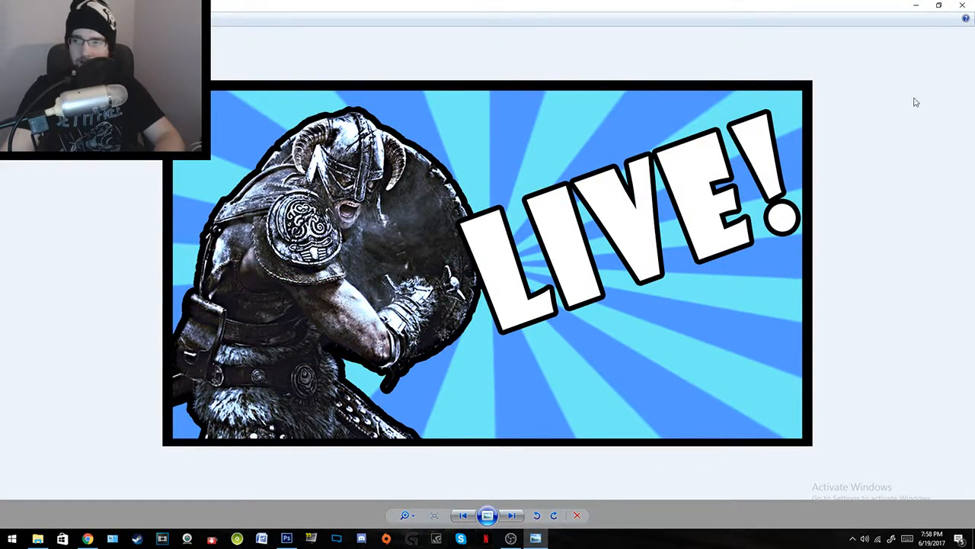
left_click(963, 5)
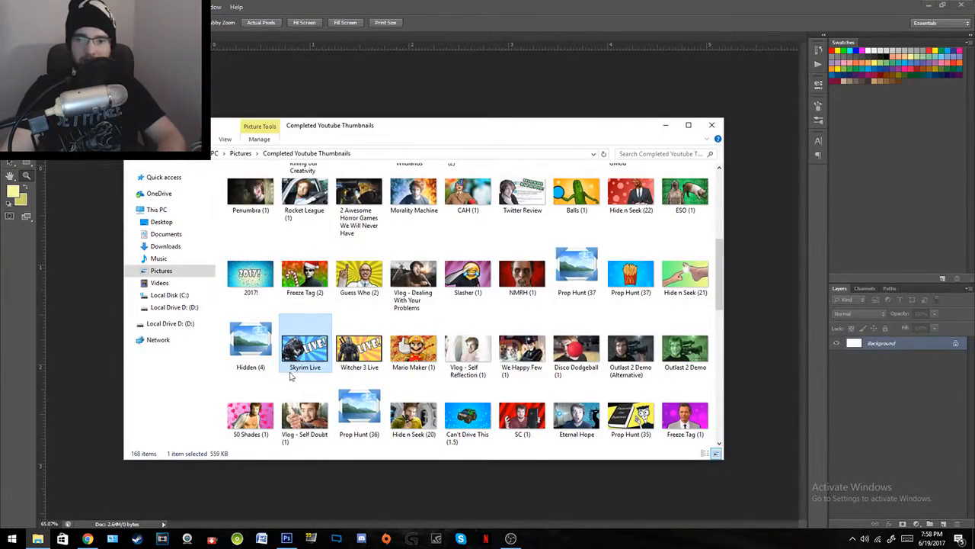
Step: Reopen the Witcher 3 Live thumbnail, examine the character's armour and black outline close up, and close it
double_click(362, 352)
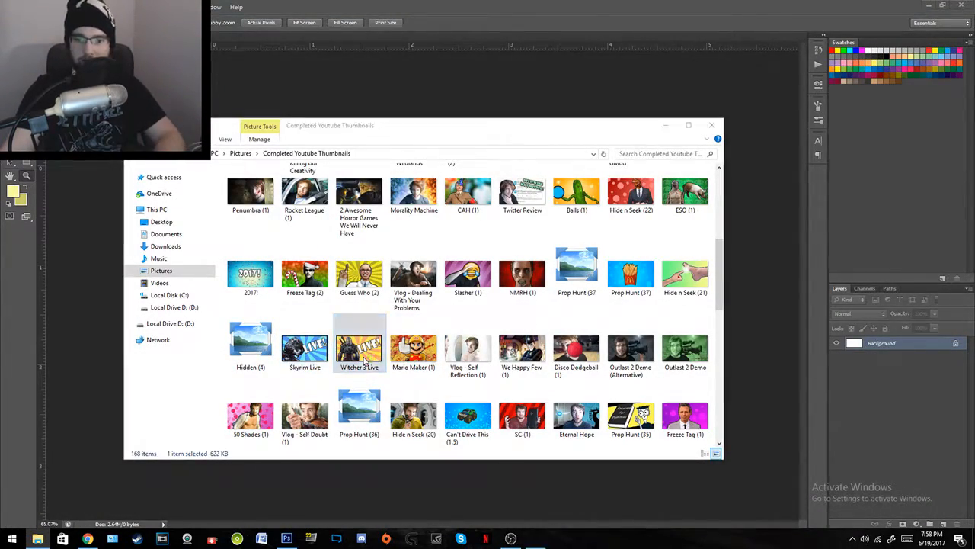
scroll(346, 359, "up", 3)
scroll(347, 359, "down", 3)
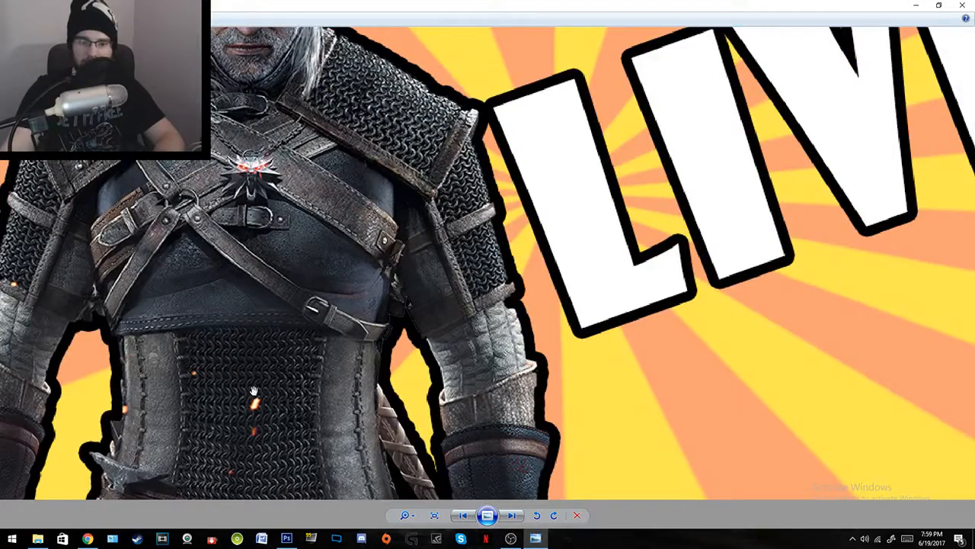
left_click(962, 5)
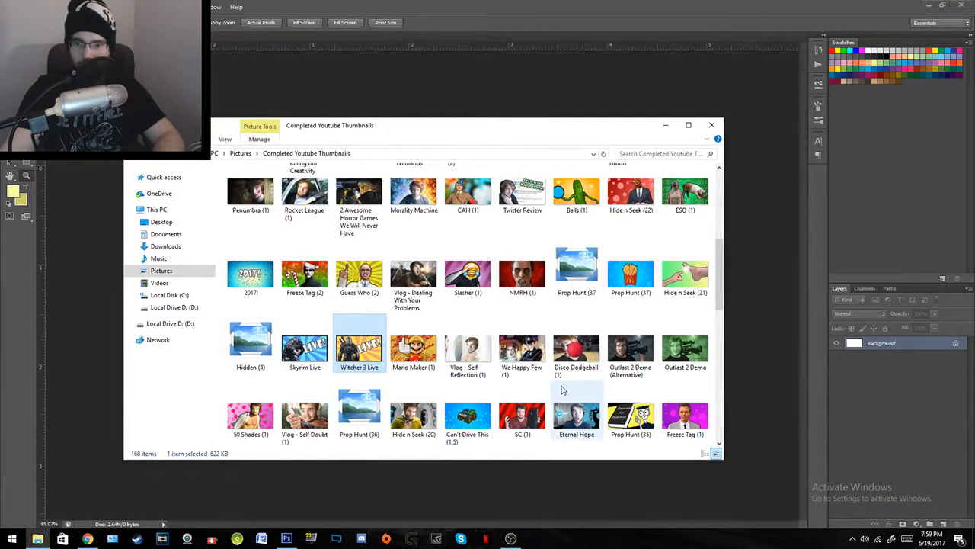
Step: Compare the green Outlast 2 Demo thumbnail with the Outlast 2 Demo (Alternative) version, viewing the latter at small window size
double_click(673, 352)
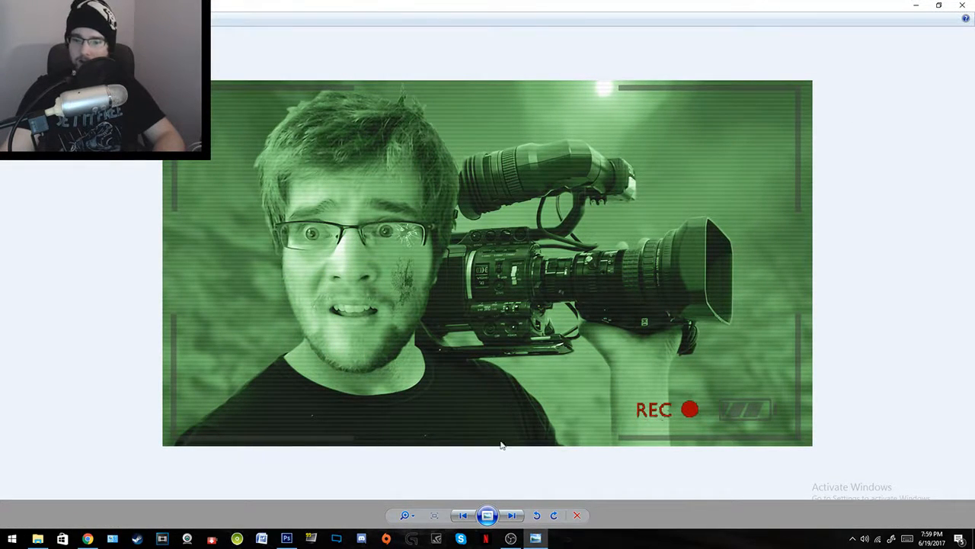
left_click(467, 516)
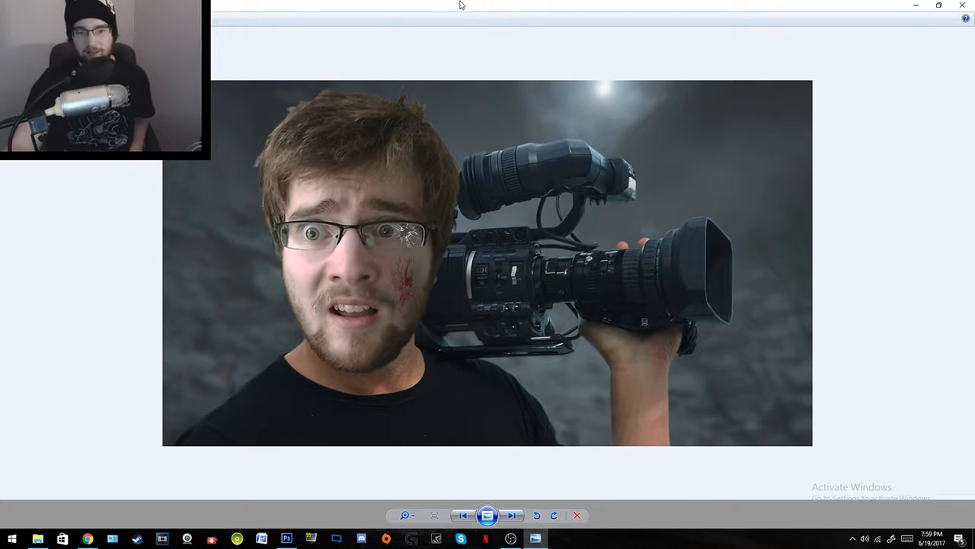
double_click(527, 5)
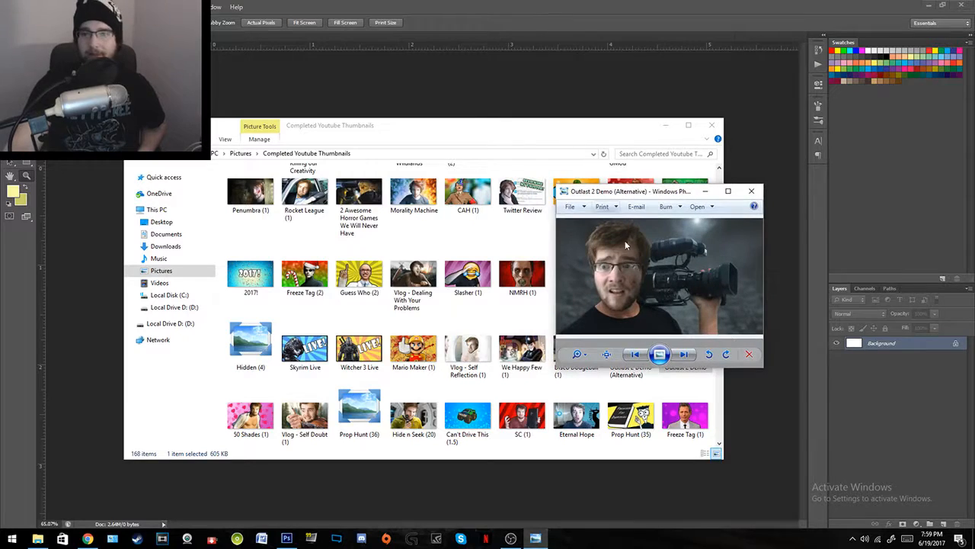
Step: View the Outlast 2 Demo (Alternative) thumbnail at full size, and examine the NMRH (1) zombie face close up, closing each one
double_click(655, 196)
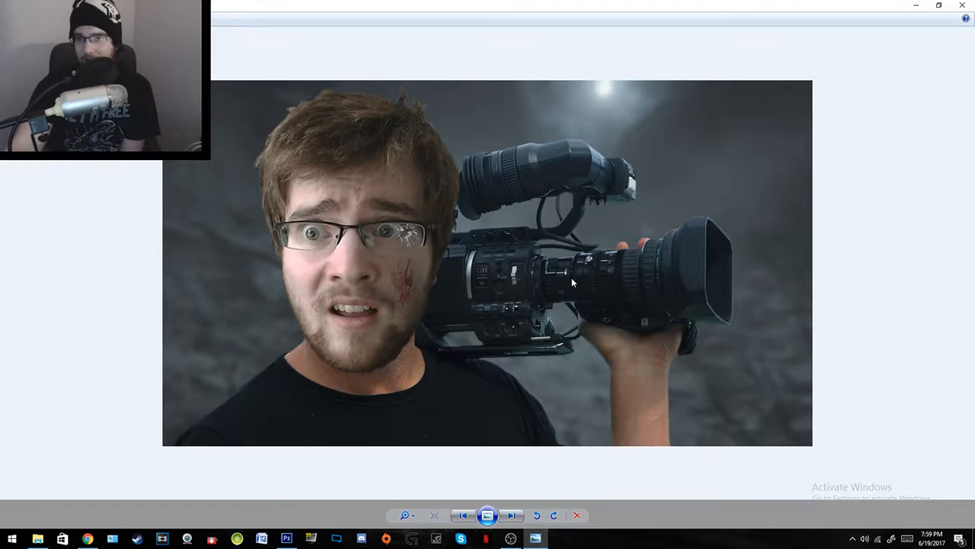
left_click(962, 5)
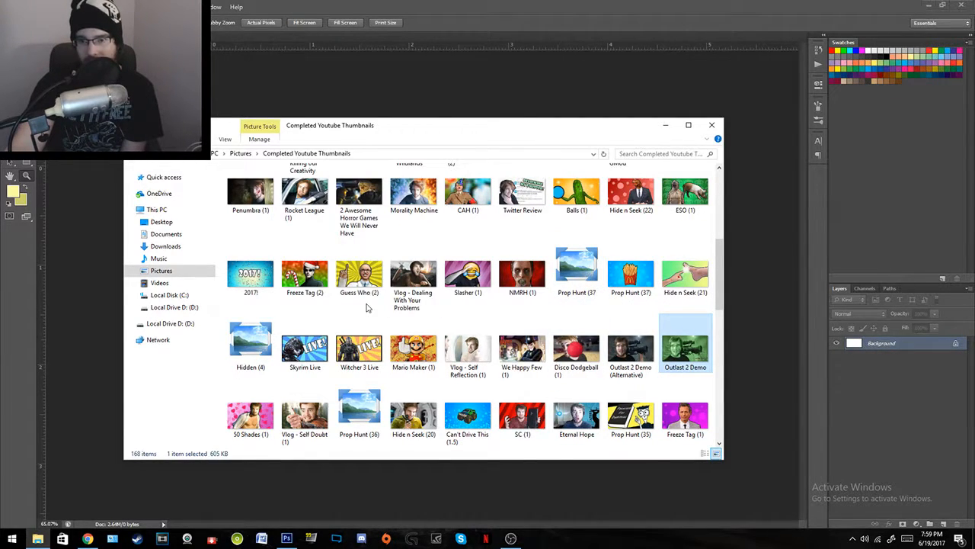
double_click(500, 294)
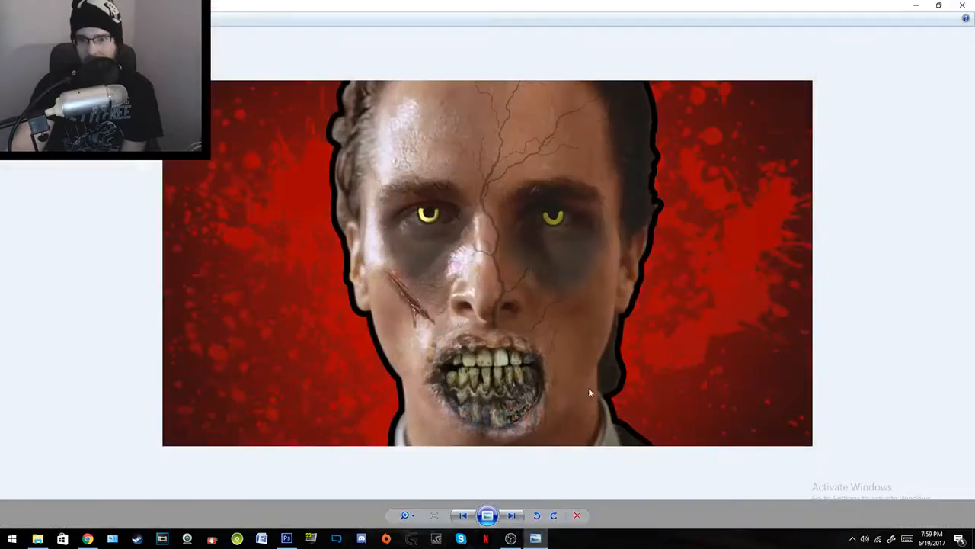
scroll(467, 357, "up", 3)
scroll(544, 344, "up", 1)
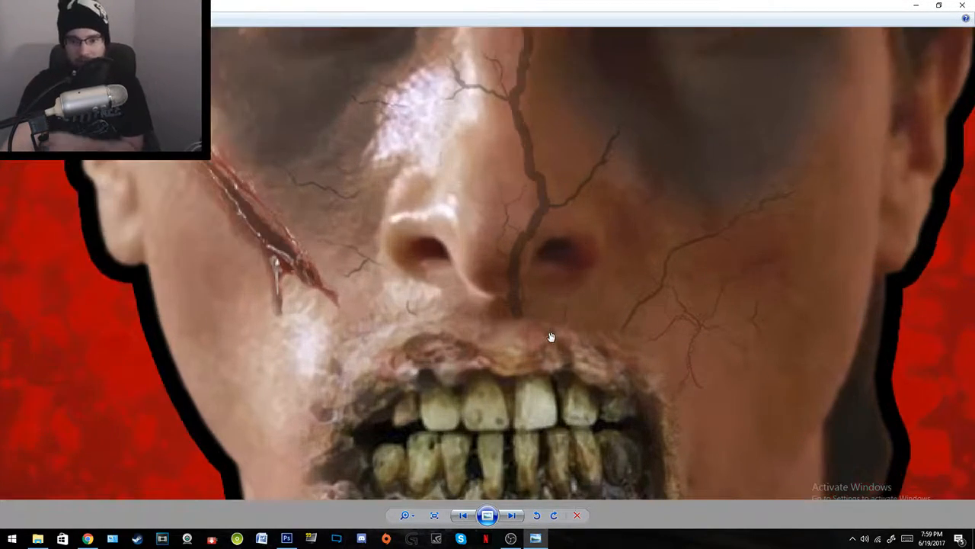
scroll(538, 355, "down", 4)
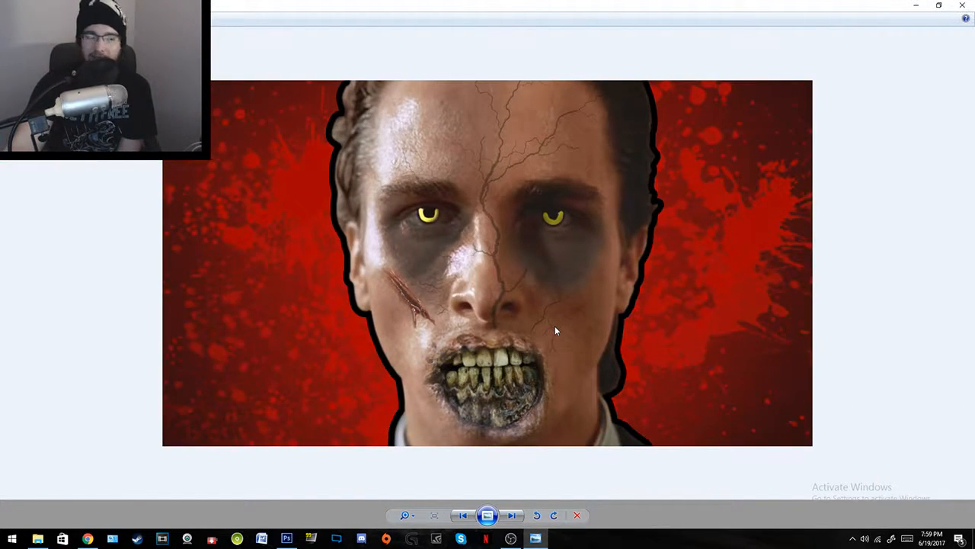
left_click(962, 5)
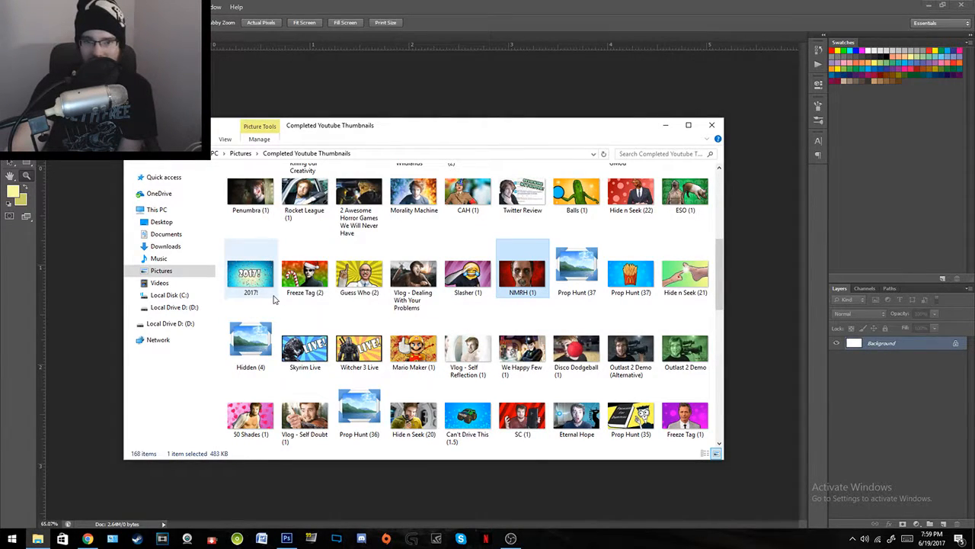
Step: Find the Morality Machine thumbnail, view it at small and full size, examine the two-tone lighting on the face close up, and close it
scroll(273, 297, "up", 4)
scroll(273, 297, "down", 3)
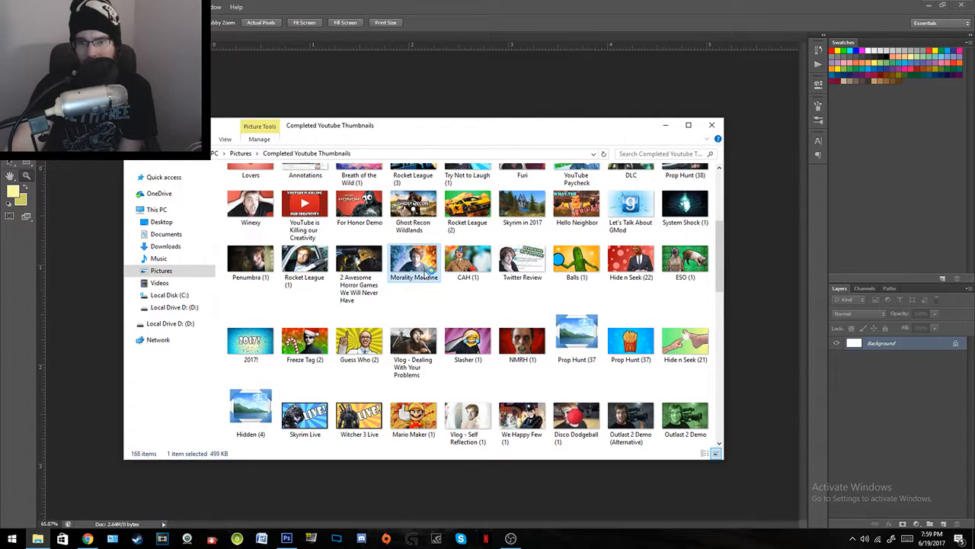
double_click(426, 275)
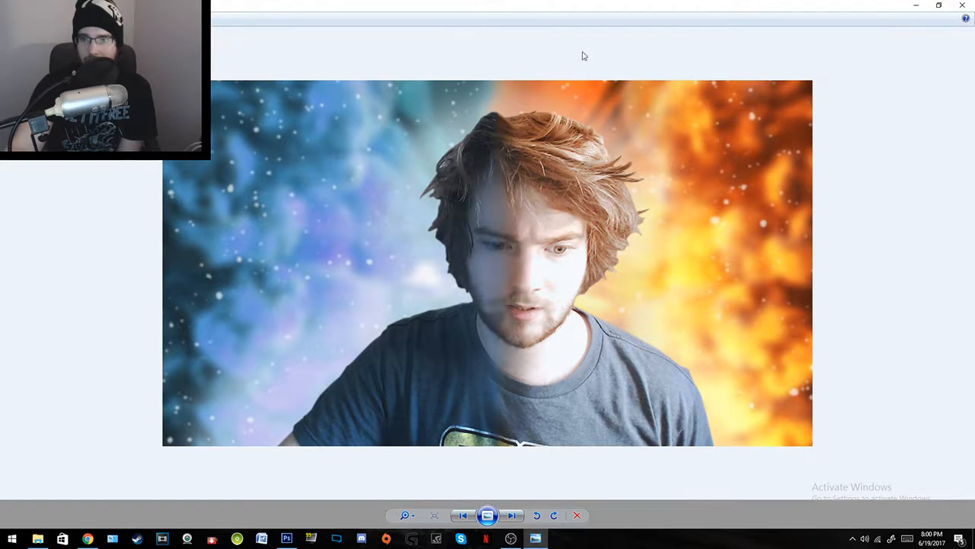
double_click(570, 5)
left_click(707, 173)
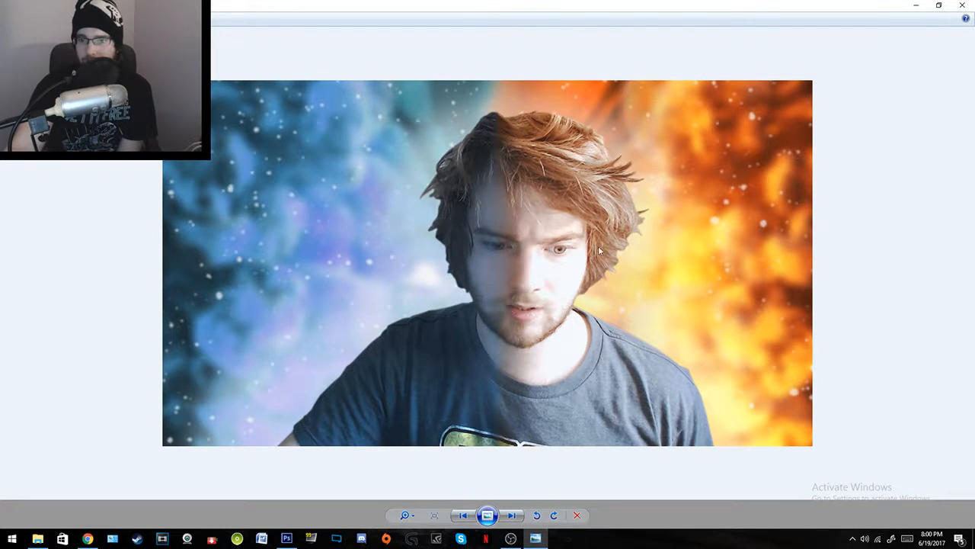
scroll(529, 283, "up", 2)
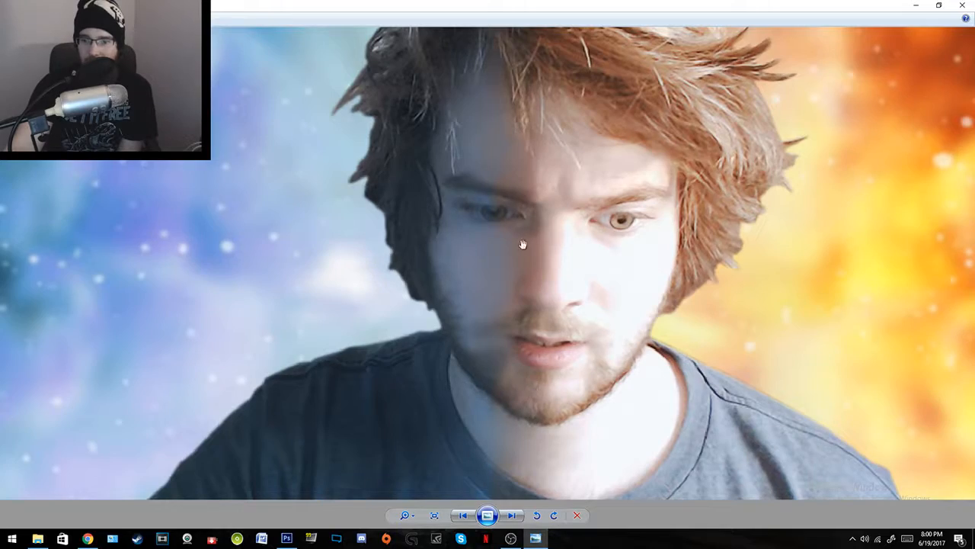
left_click(963, 6)
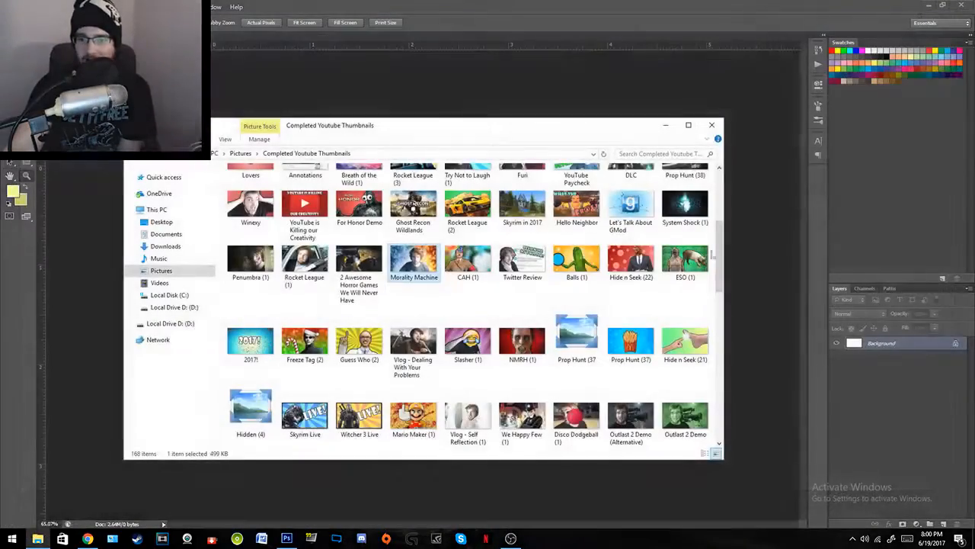
Step: View the CAH (1), Rocket League (2) and Winexy thumbnails one at a time, closing each one
double_click(459, 253)
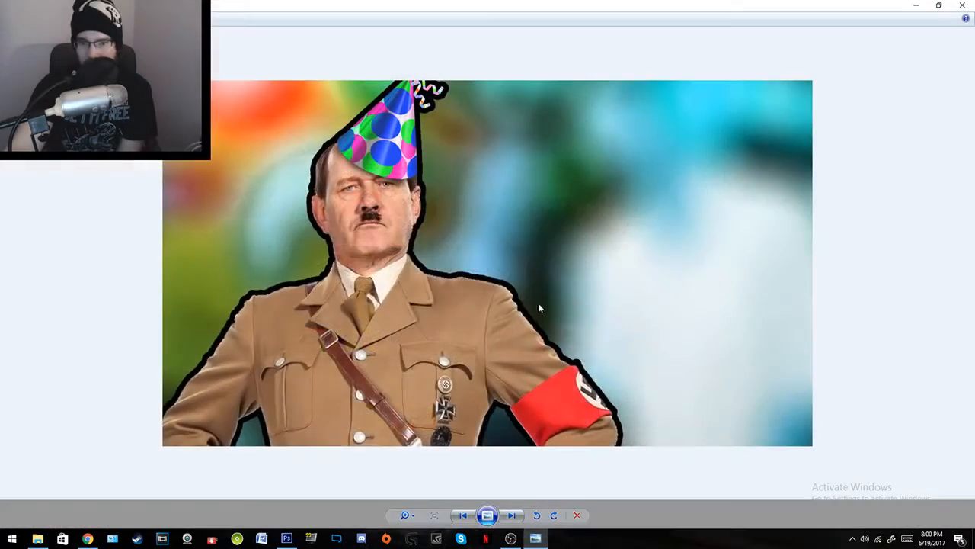
left_click(963, 5)
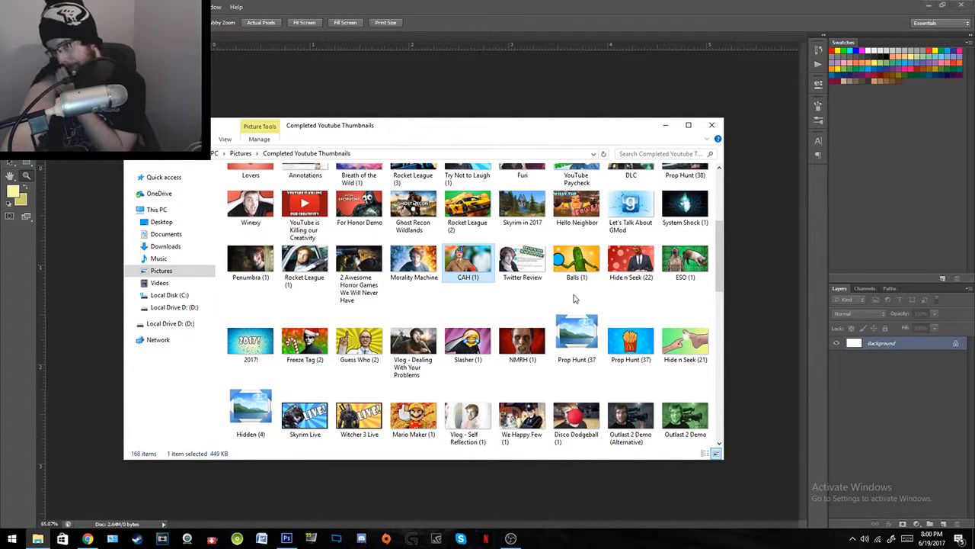
double_click(467, 206)
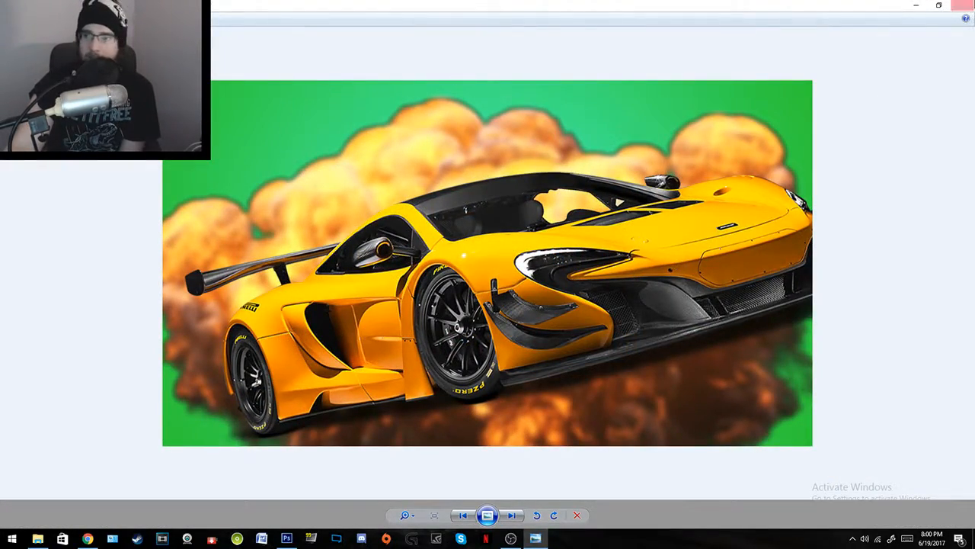
left_click(963, 5)
scroll(258, 326, "up", 3)
left_click(258, 326)
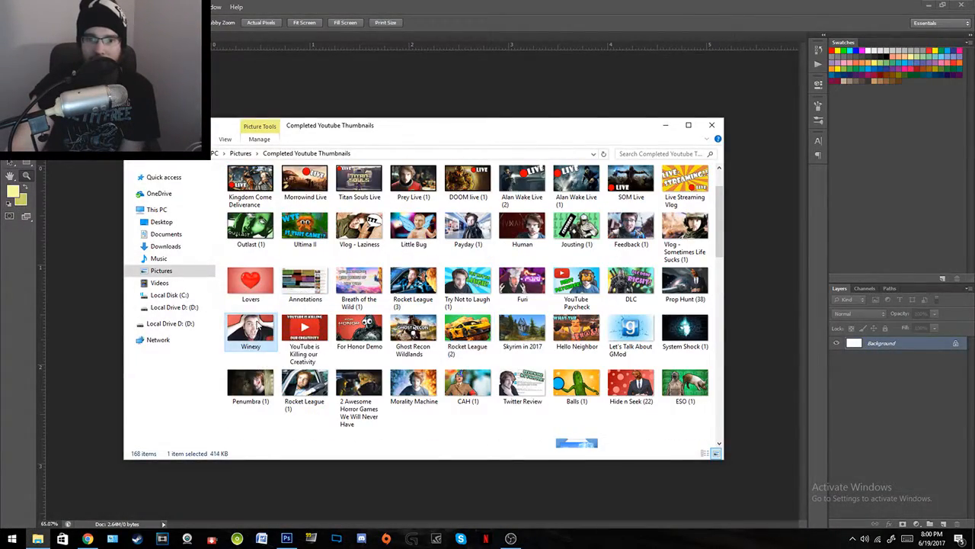
double_click(257, 326)
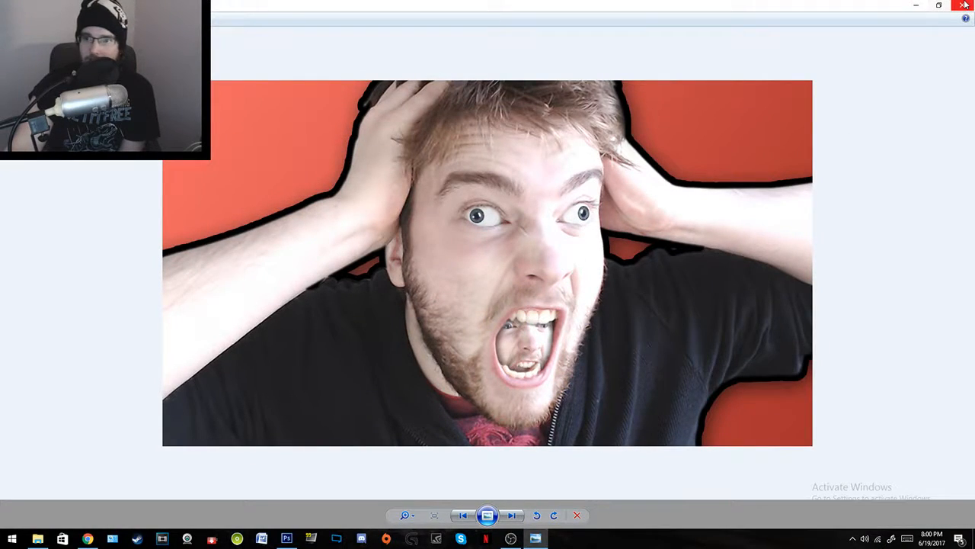
left_click(964, 5)
Step: Find the live-stream thumbnails at the start of the folder, and view and close DOOM live (1) and SOM Live
scroll(468, 335, "up", 2)
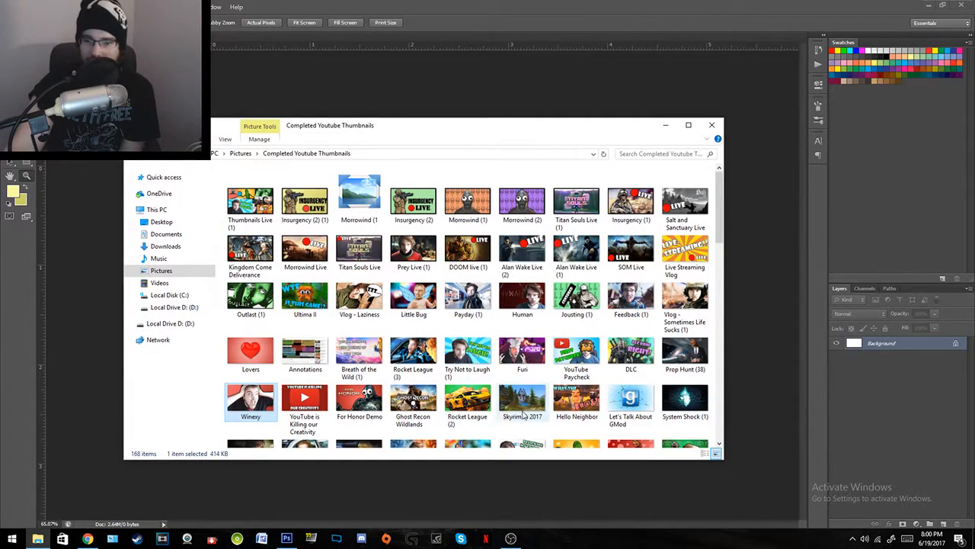
double_click(483, 250)
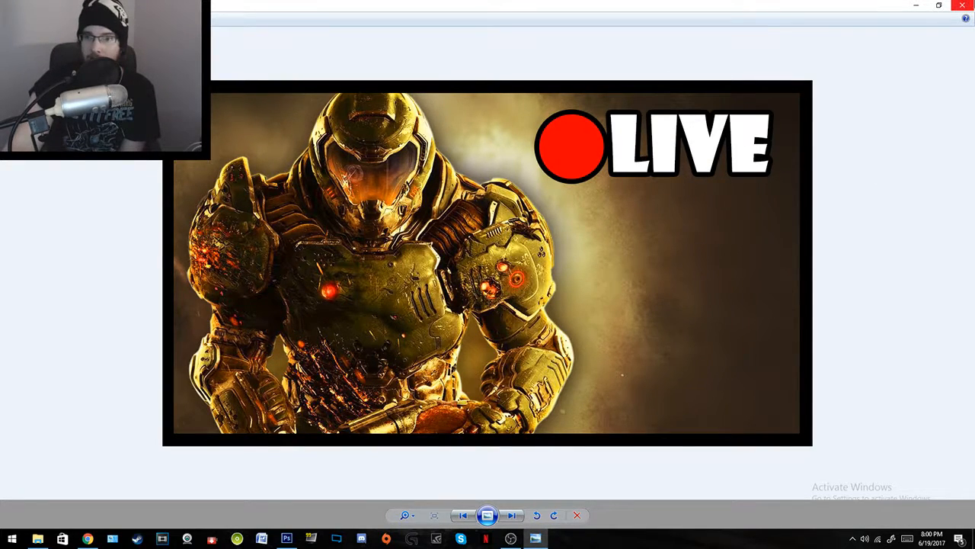
left_click(963, 6)
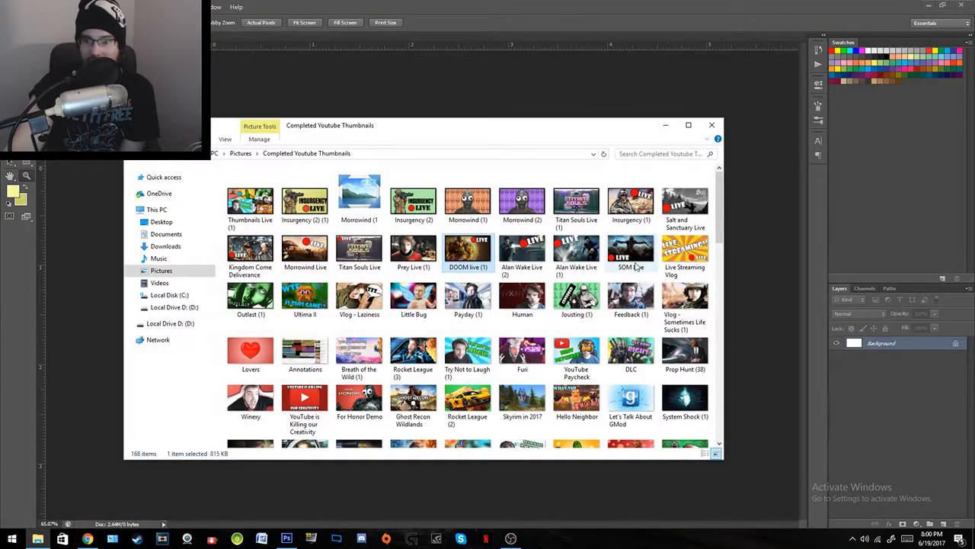
double_click(631, 263)
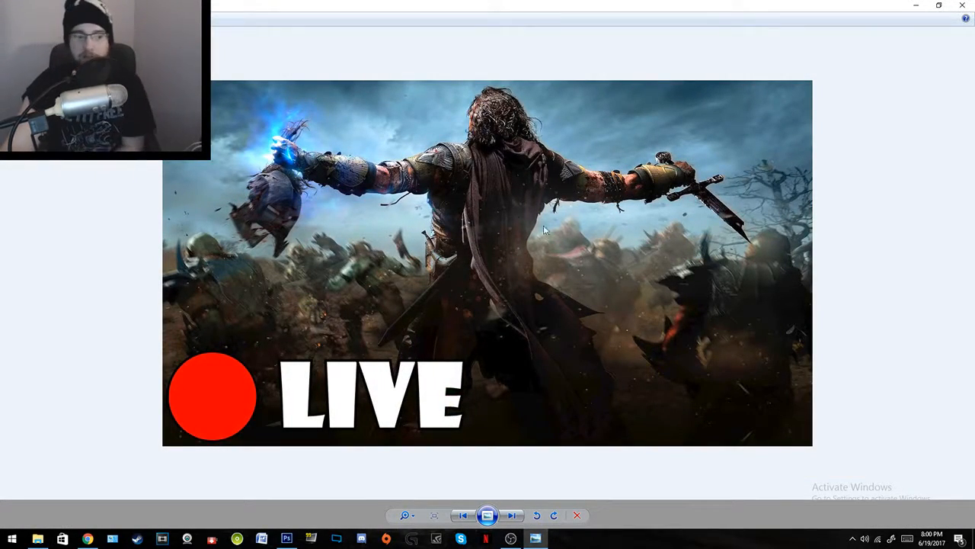
left_click(963, 6)
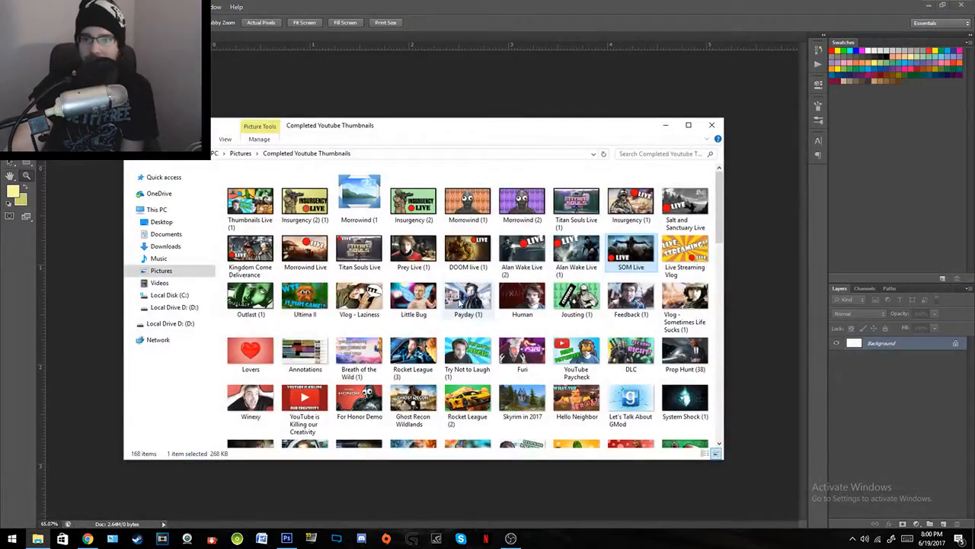
Step: View the Insurgency (2) (1), Titan Souls Live (1) and Kingdom Come Deliverance thumbnails, closing each one
double_click(304, 202)
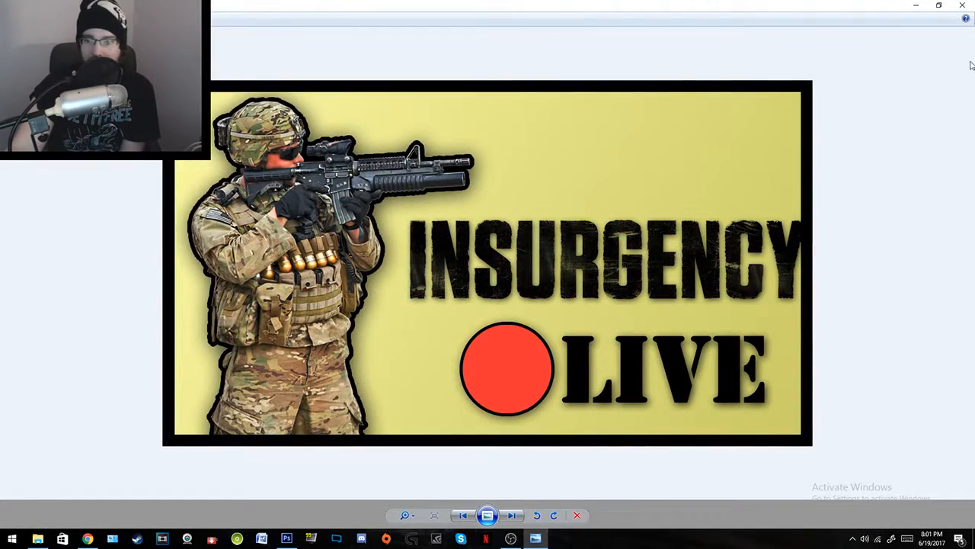
left_click(963, 5)
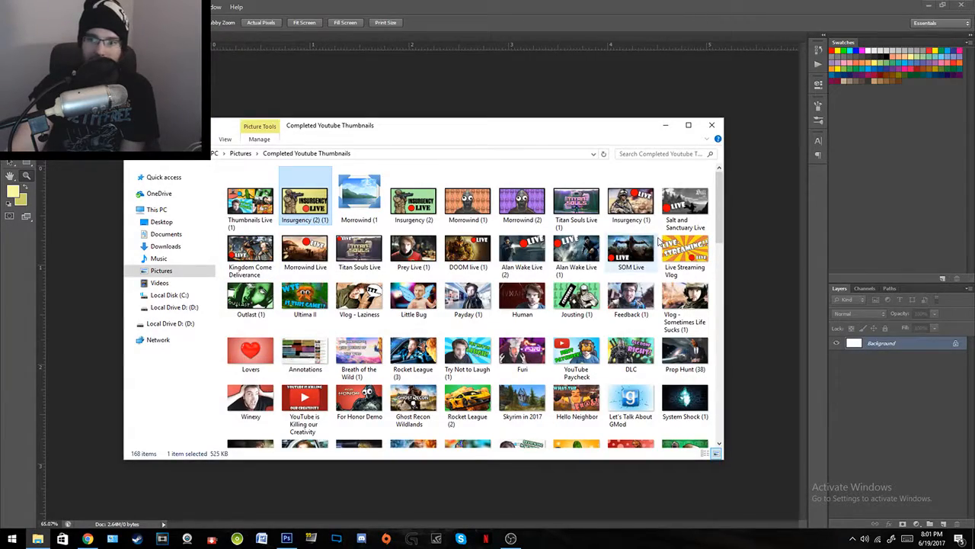
double_click(576, 201)
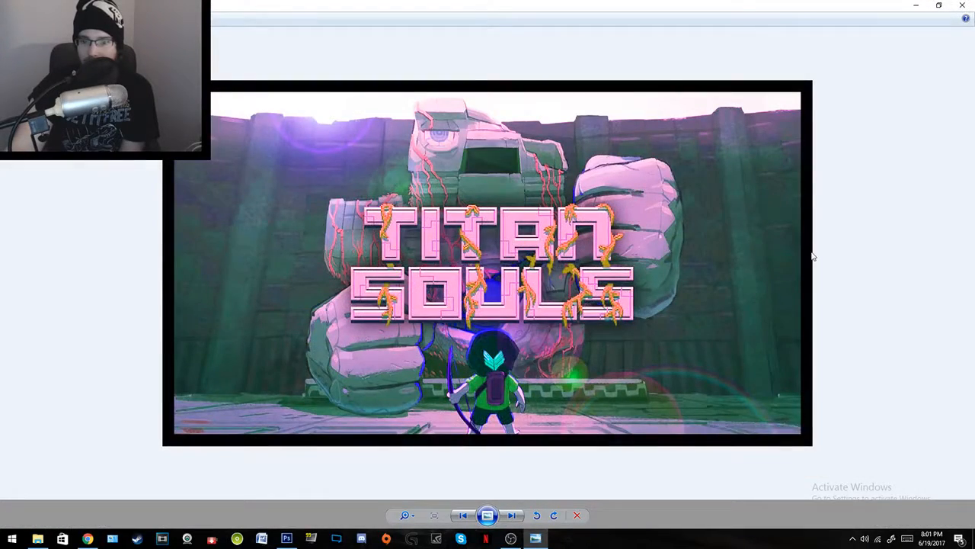
left_click(962, 5)
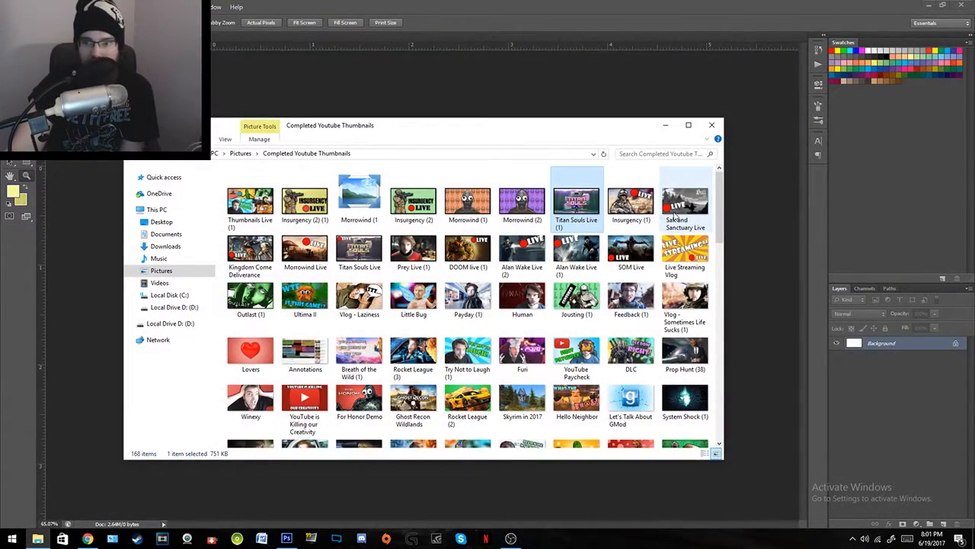
double_click(250, 252)
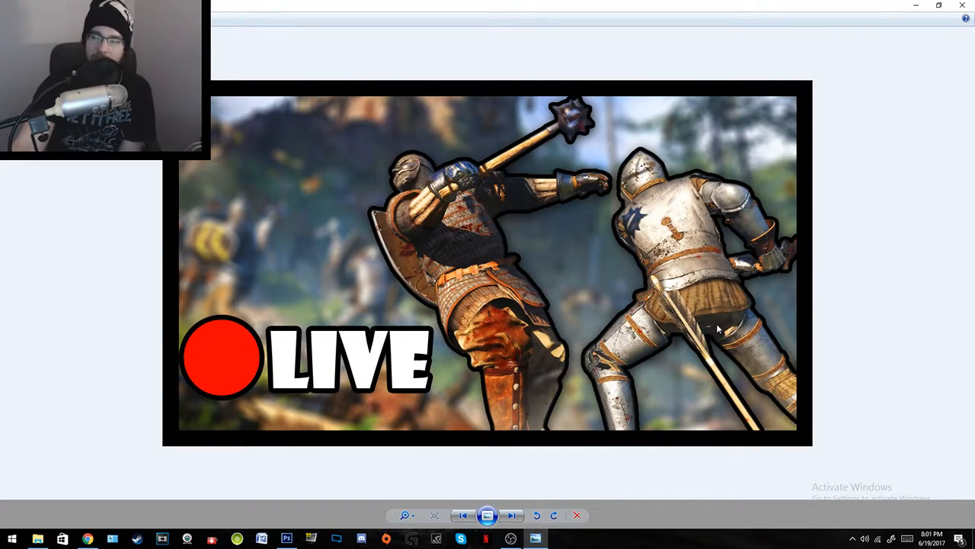
left_click(962, 5)
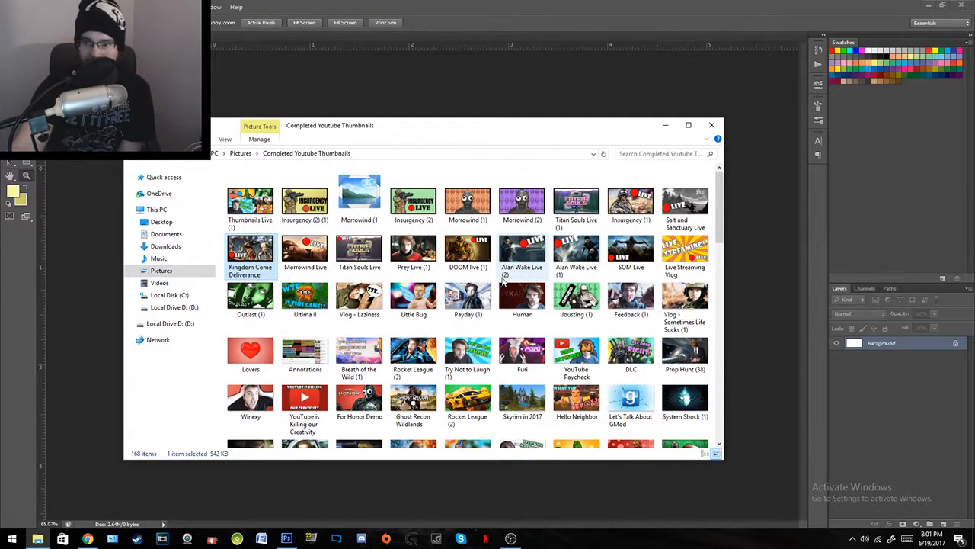
Step: View the orange Morrowind (1) thumbnail with the googly eyes, close it, and minimize the thumbnails folder
double_click(362, 218)
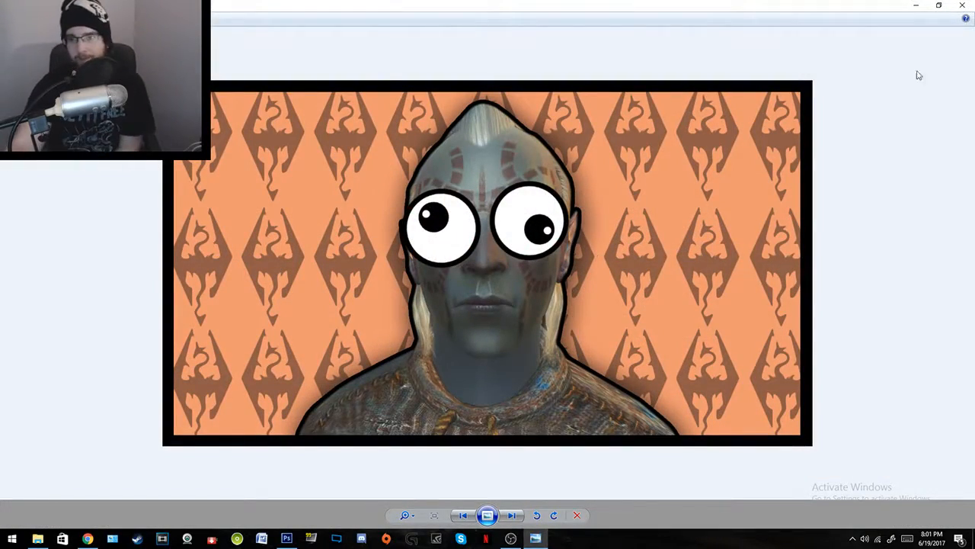
left_click(962, 5)
left_click(467, 205)
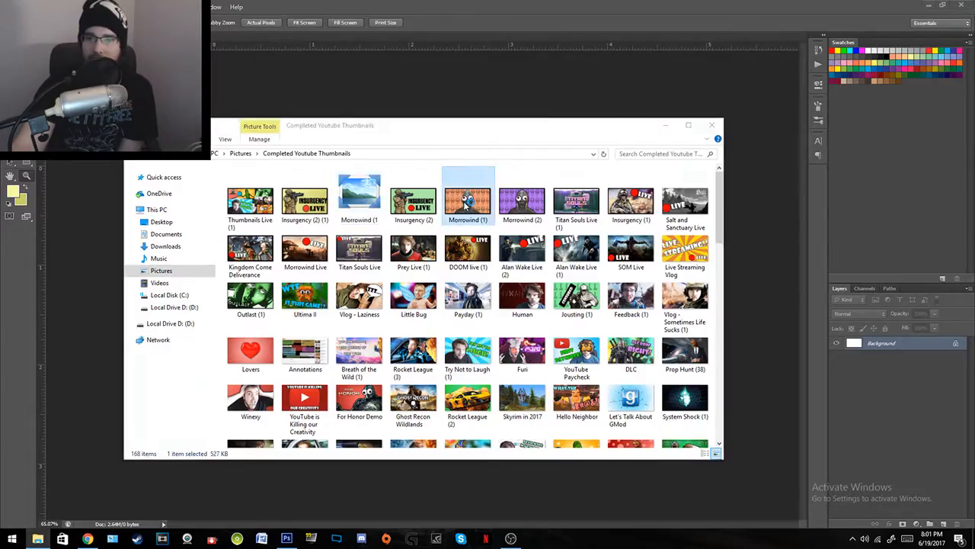
double_click(468, 204)
left_click(962, 5)
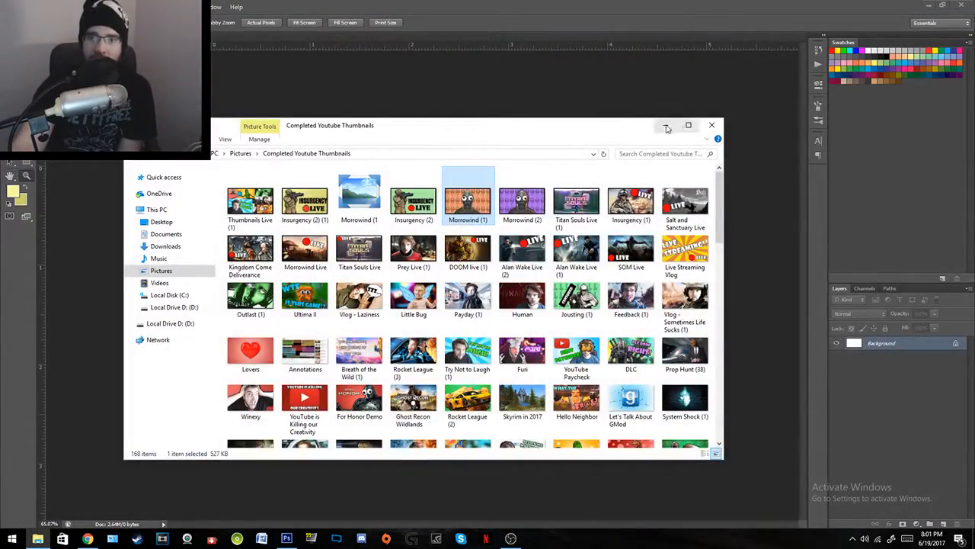
left_click(667, 126)
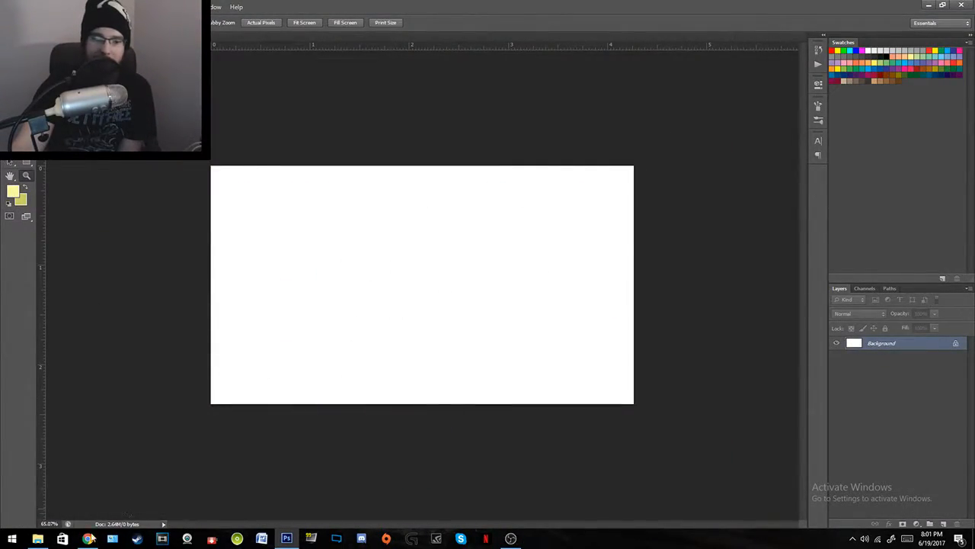
Step: Bring the thumbnails folder back up, and view and close the Morrowind (1) thumbnail once more
left_click(37, 539)
double_click(468, 205)
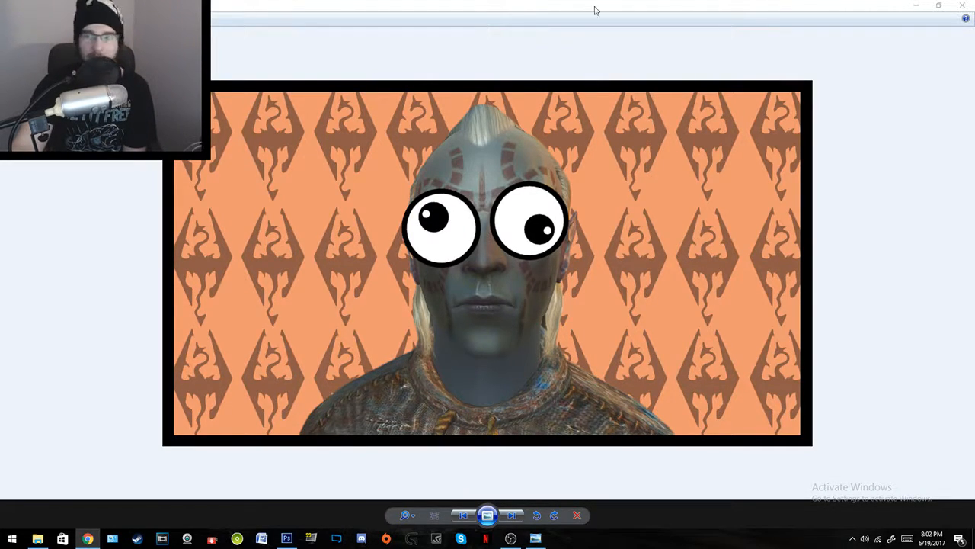
left_click(960, 5)
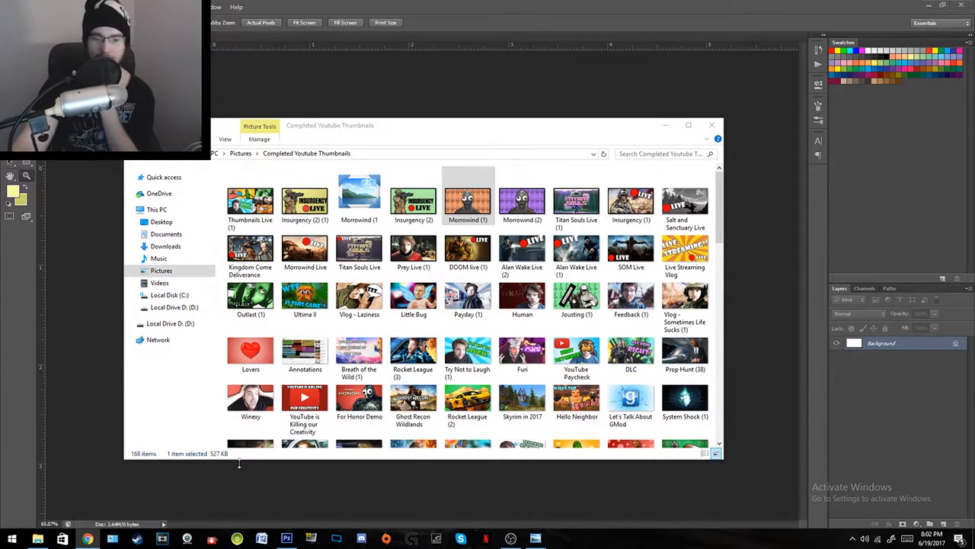
Step: Switch from the thumbnails folder to the blank document in Photoshop
left_click(138, 539)
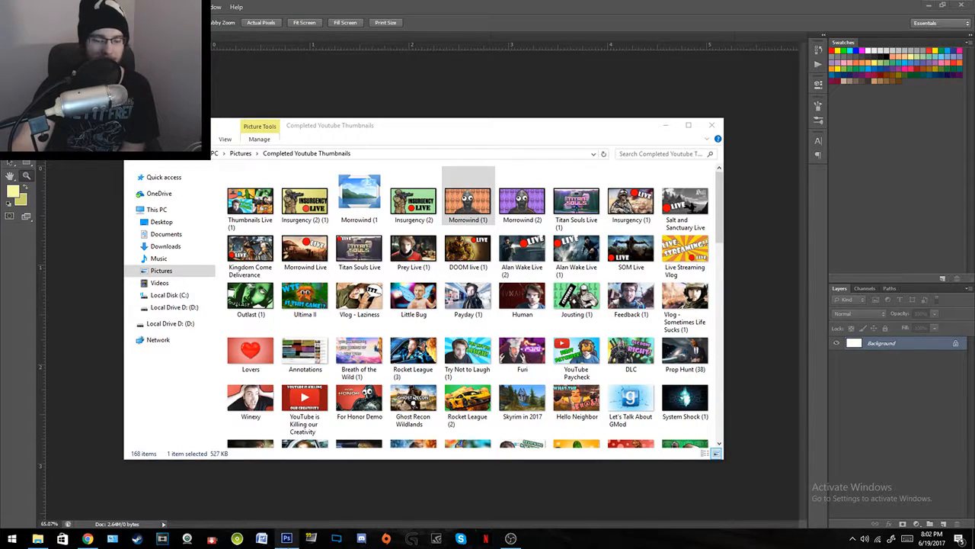
mouse_move(287, 538)
left_click(296, 510)
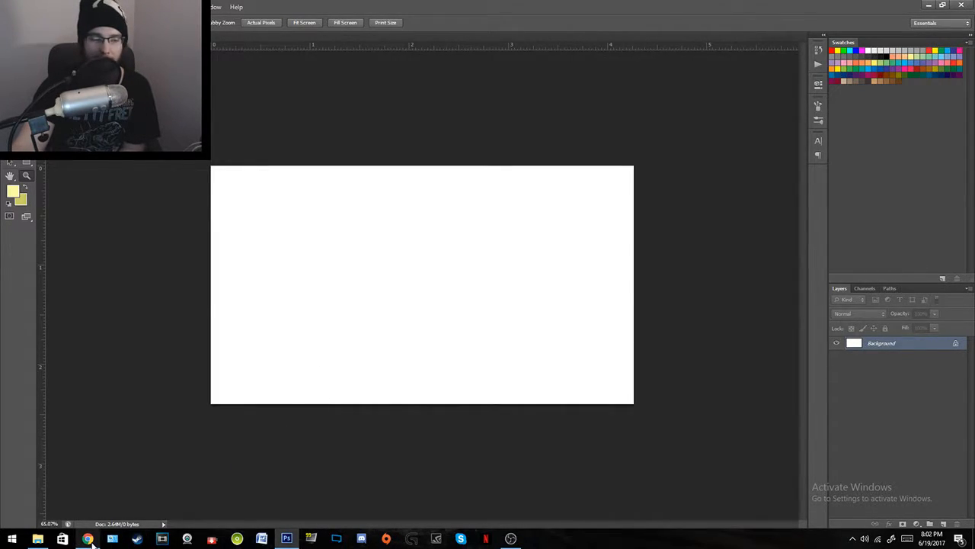
mouse_move(89, 540)
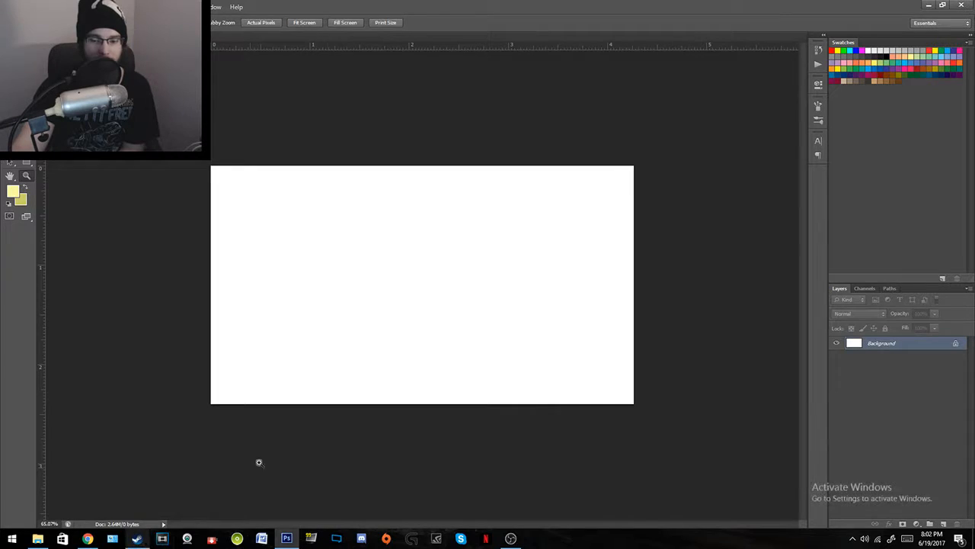
right_click(467, 342)
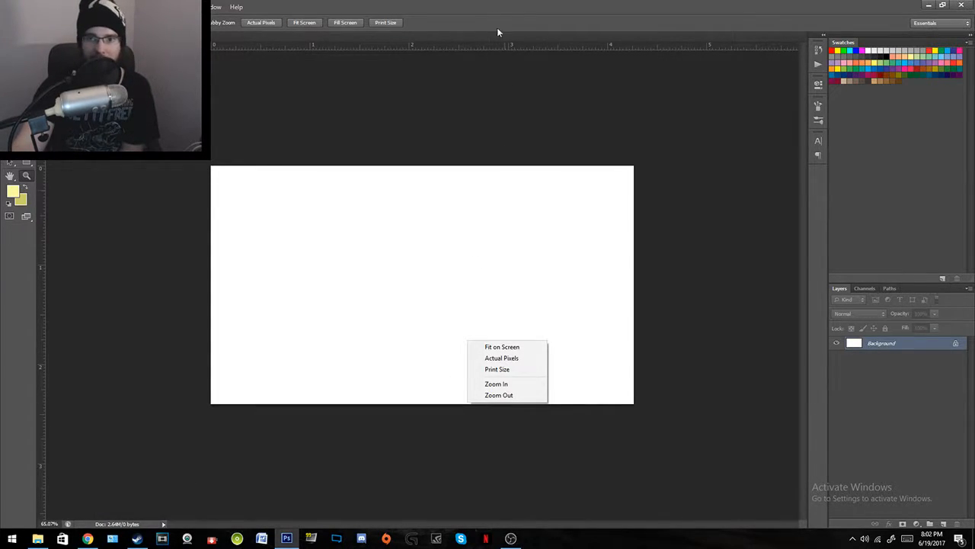
left_click(494, 4)
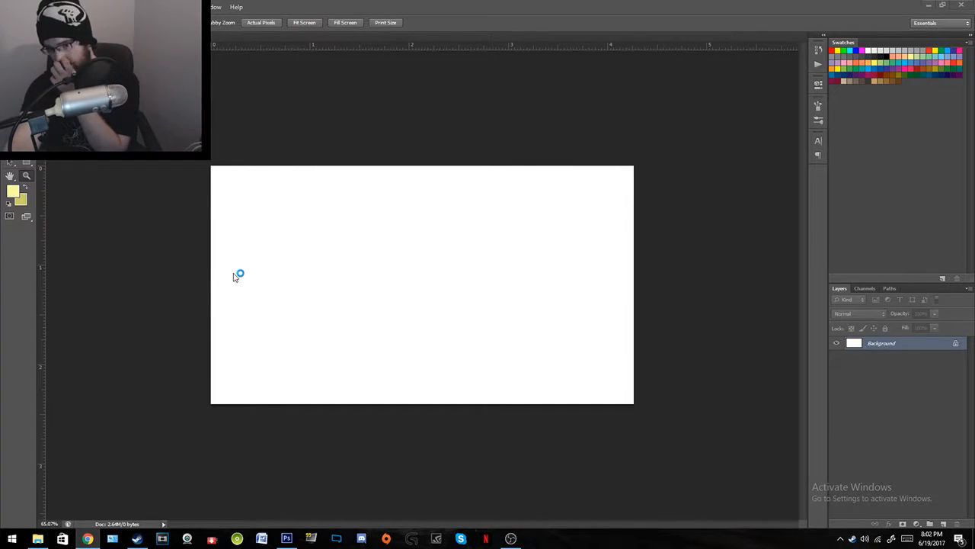
Step: Switch to the Steam library, view the Insurgency, Metal Gear Solid V and Dark Souls II pages, and minimize Steam
left_click(137, 538)
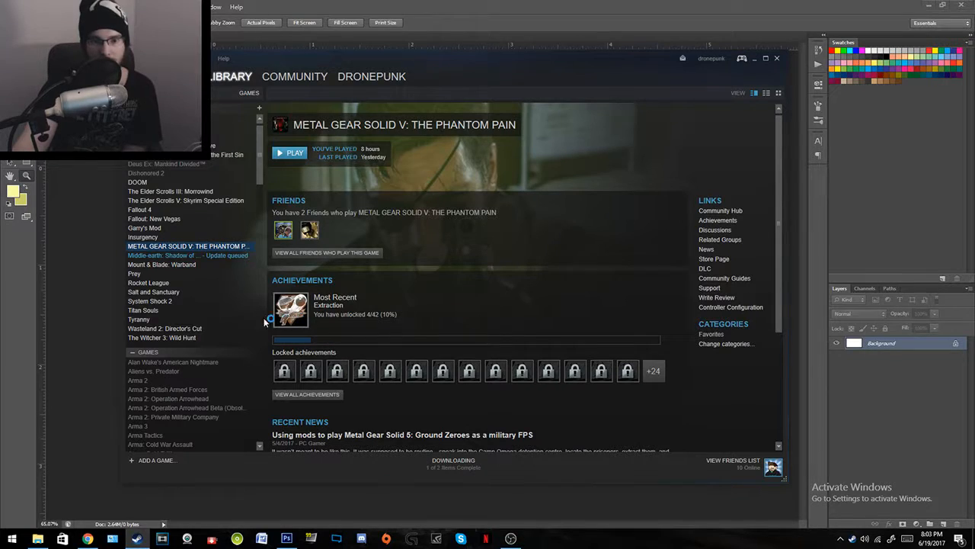
left_click(189, 239)
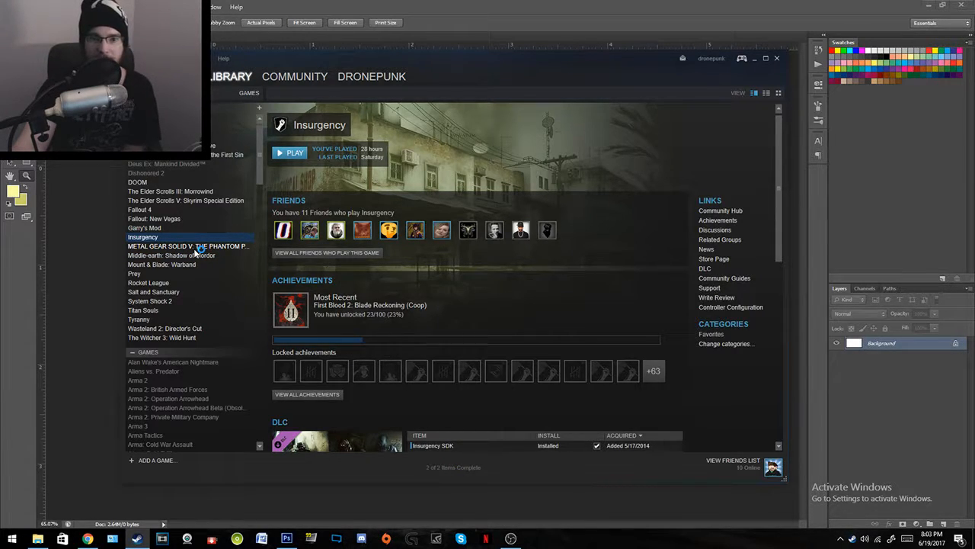
left_click(195, 247)
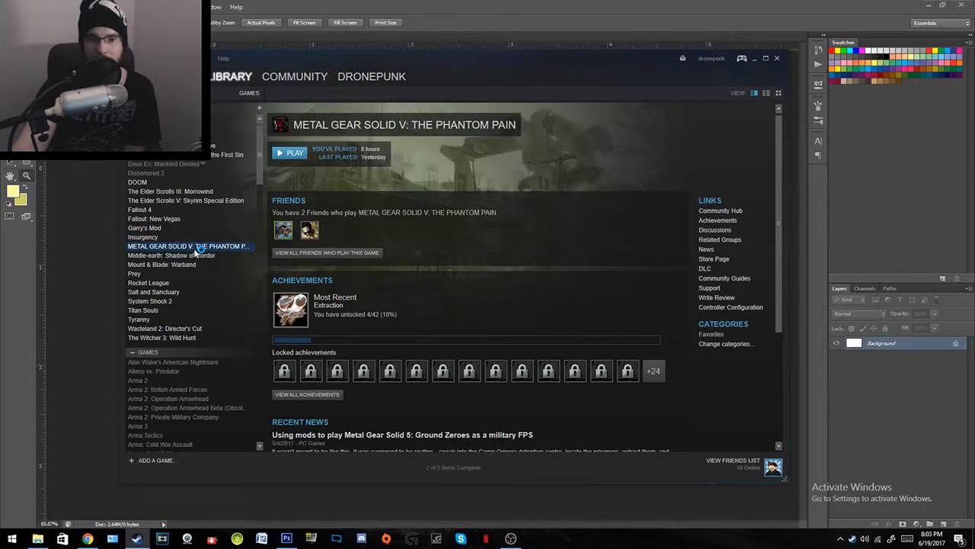
left_click(198, 237)
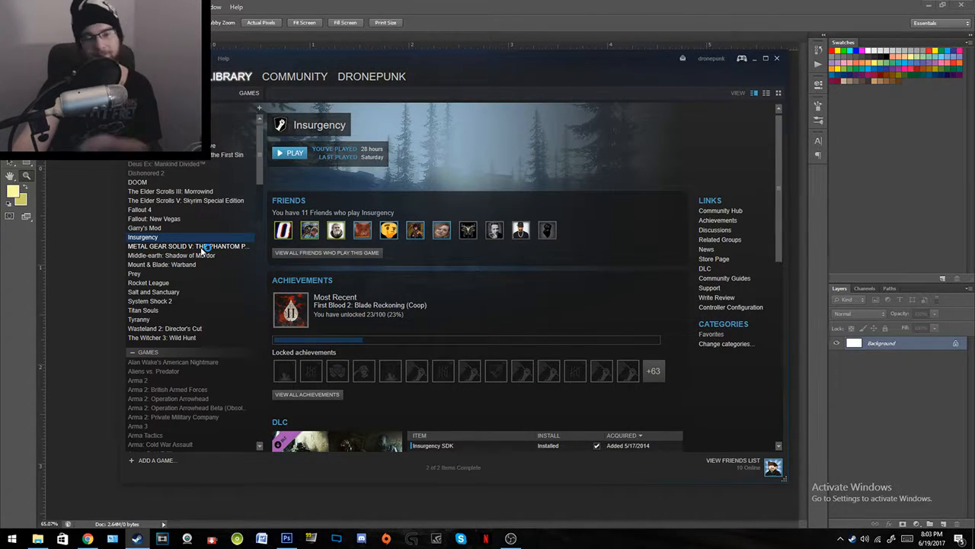
left_click(201, 248)
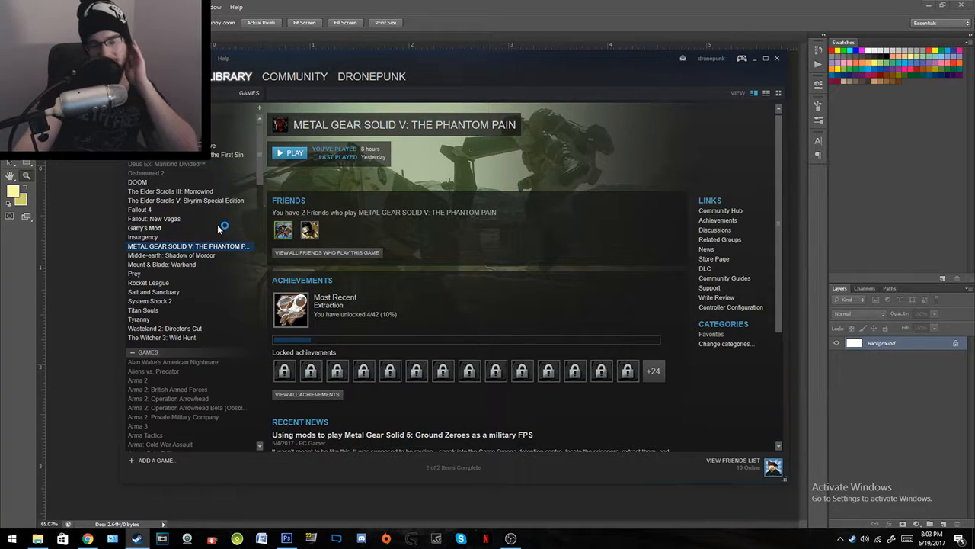
left_click(215, 155)
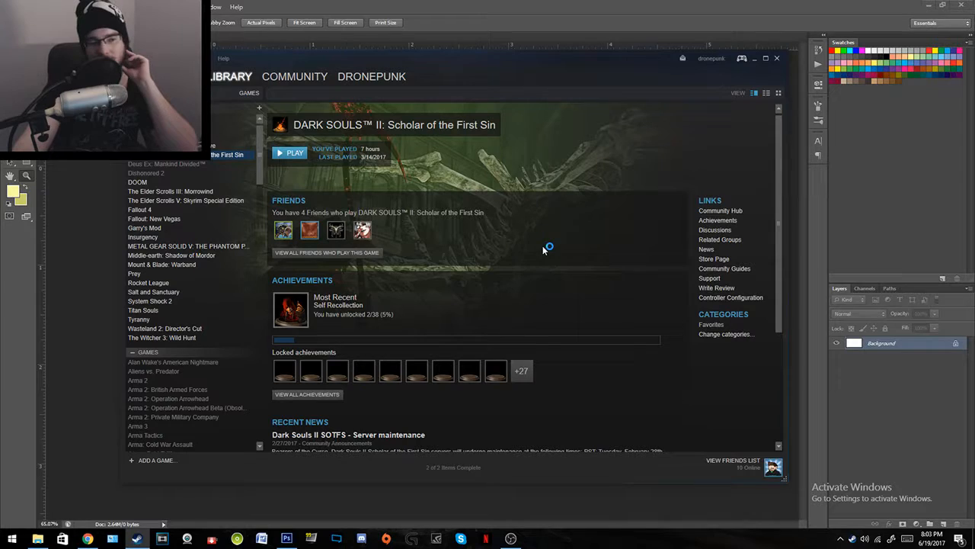
left_click(755, 61)
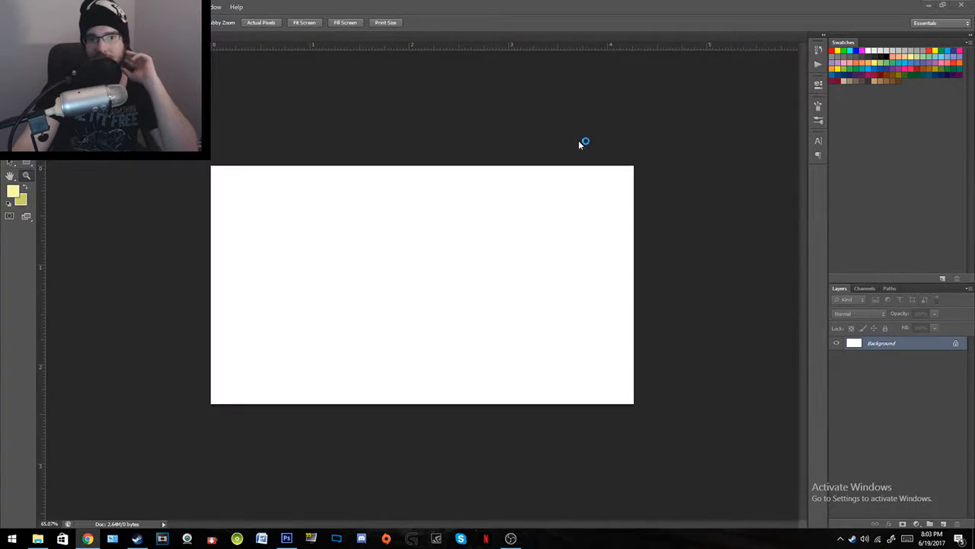
Step: Switch to Chrome and search Google for "dark souls" from a new tab page
left_click_drag(0, 6, 325, 2)
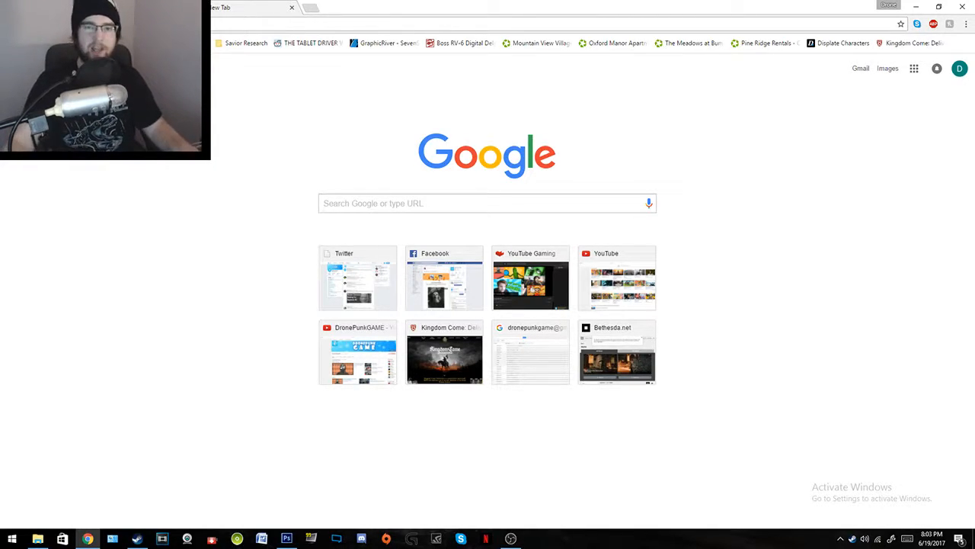
key("ctrl+Tab")
key("ctrl+w")
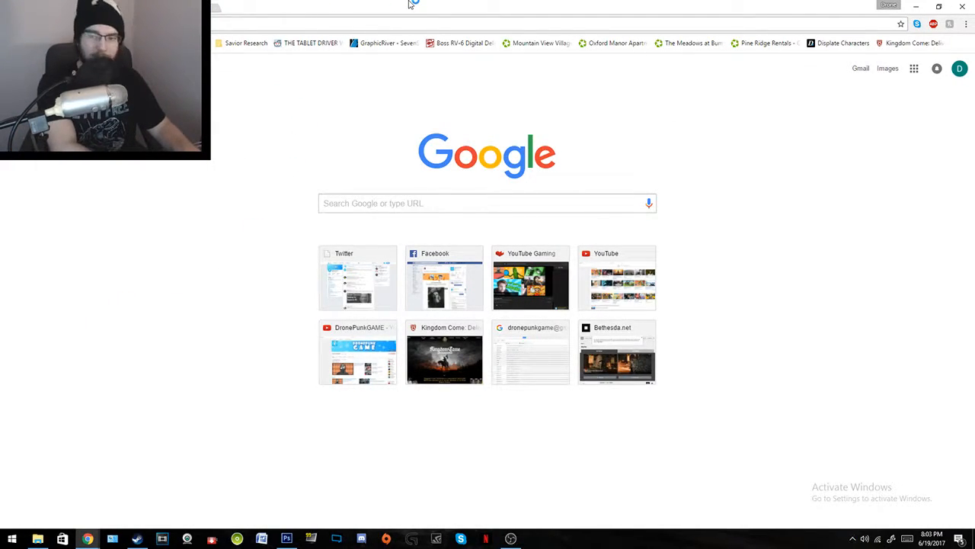
type("dark souls")
key("Return")
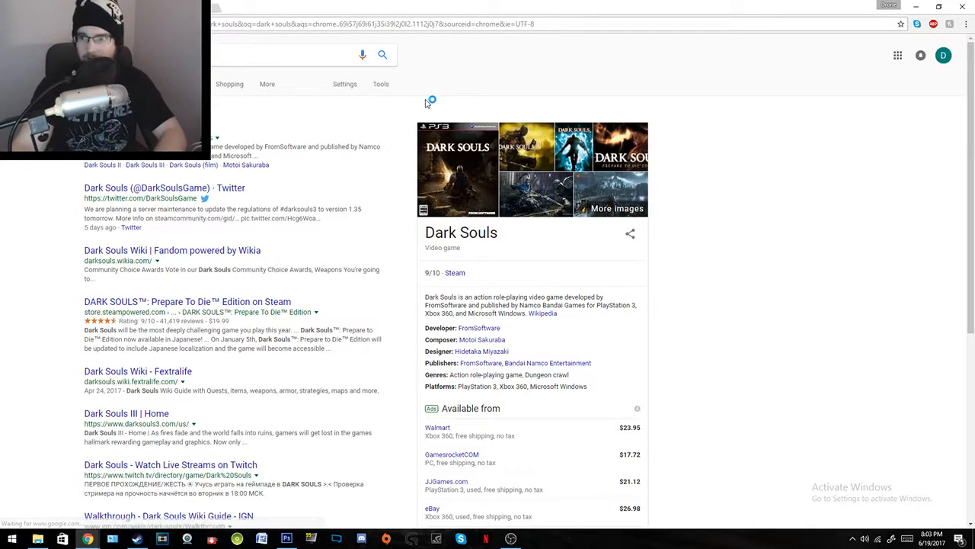
Step: Show the image results for the dark souls search, leaving the SafeSearch filter as it is
left_click(897, 57)
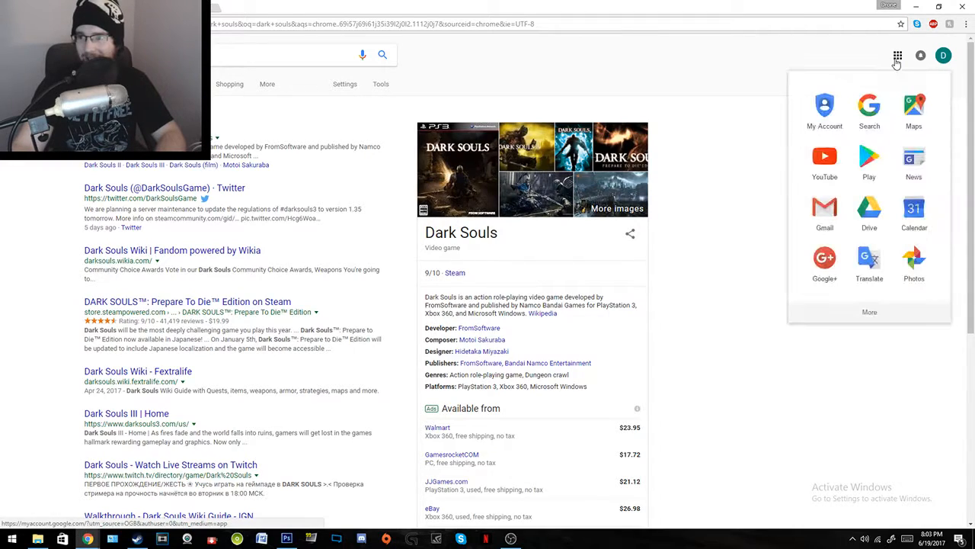
left_click(744, 102)
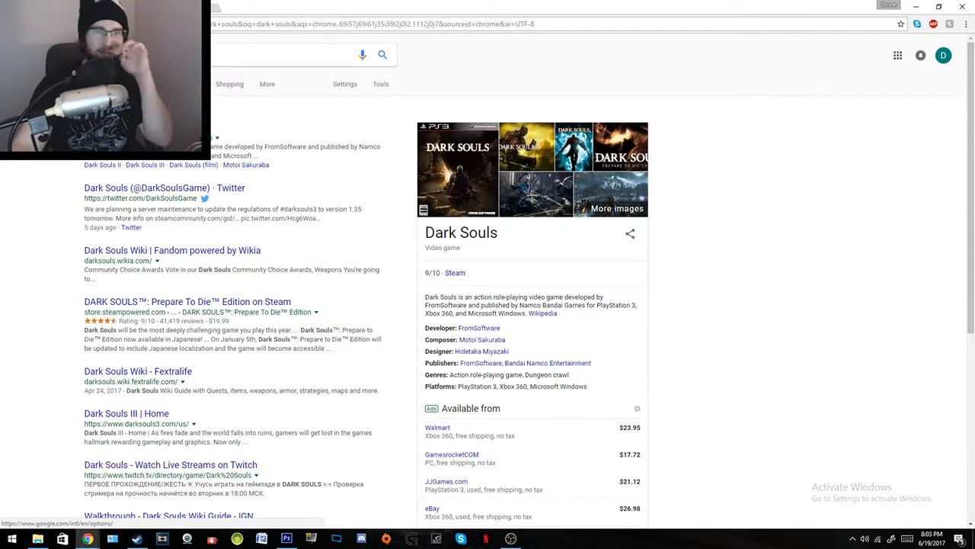
left_click(122, 83)
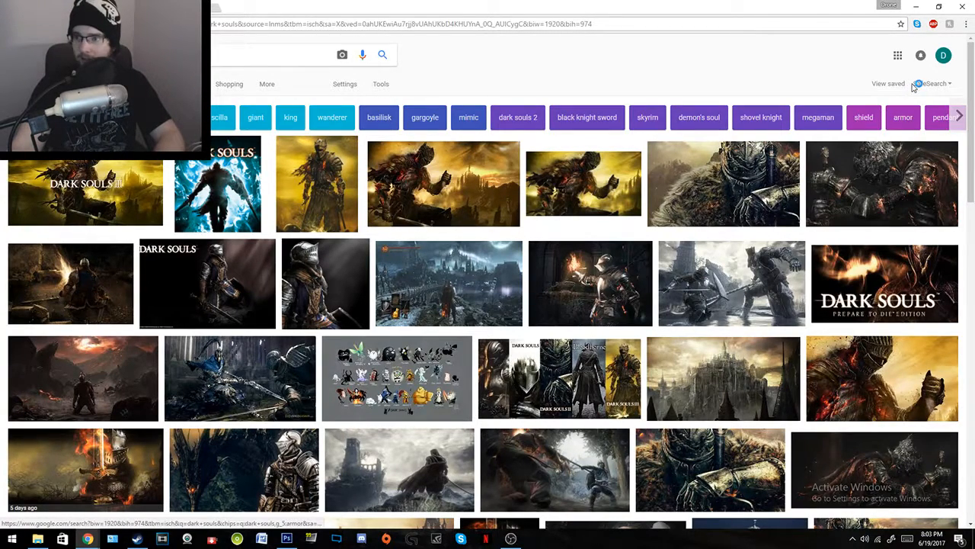
left_click(949, 87)
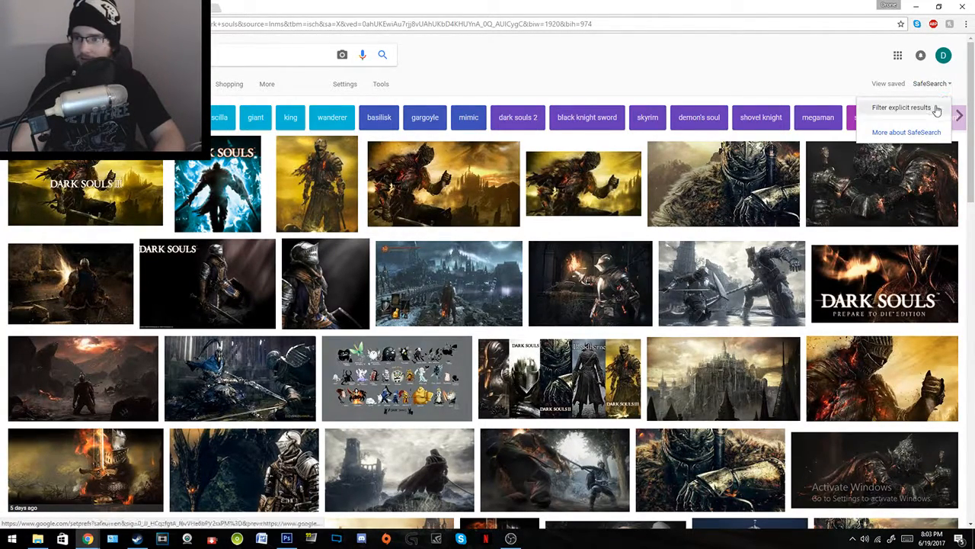
left_click(795, 61)
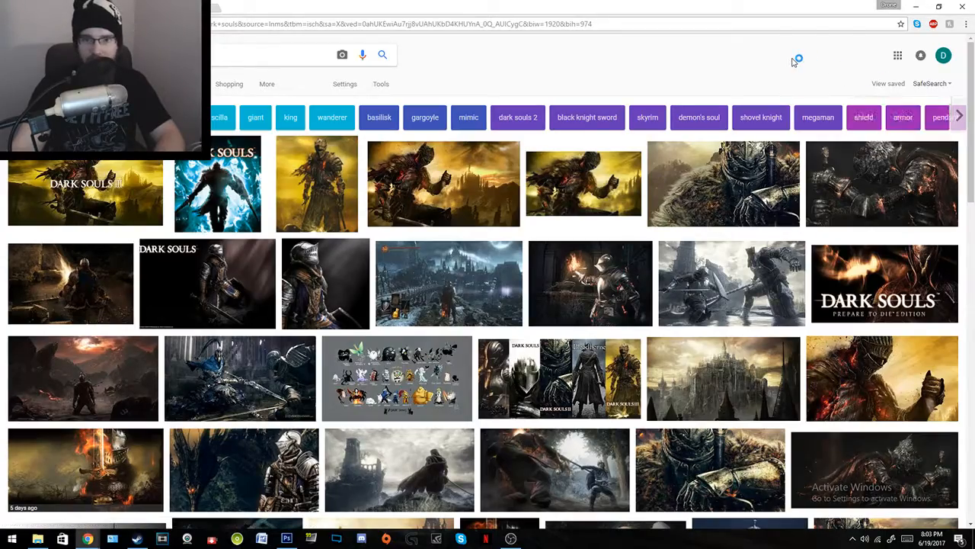
Step: Browse the Dark Souls image results and preview the grey-background armoured knight concept art from the Dark Souls 3 and Dark Souls II wikis
scroll(126, 283, "down", 4)
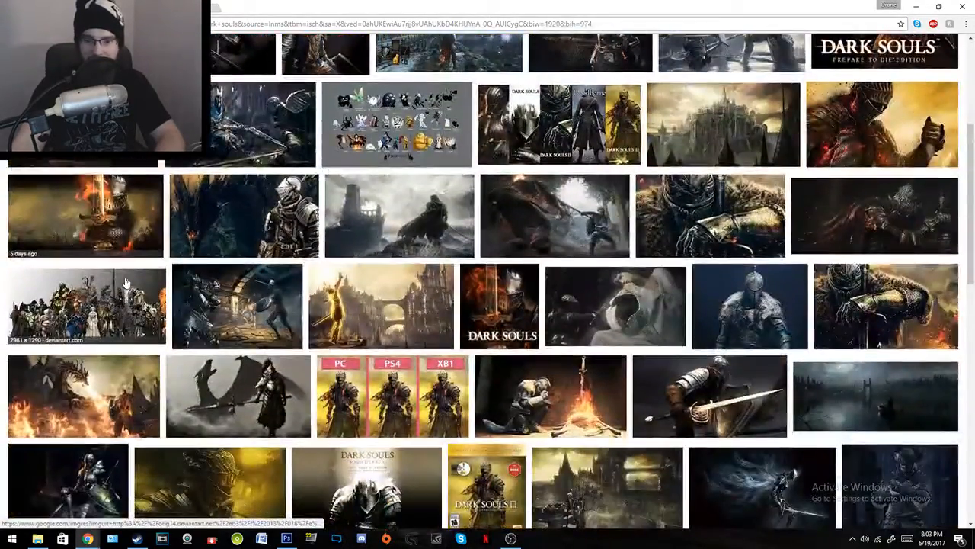
scroll(126, 283, "down", 3)
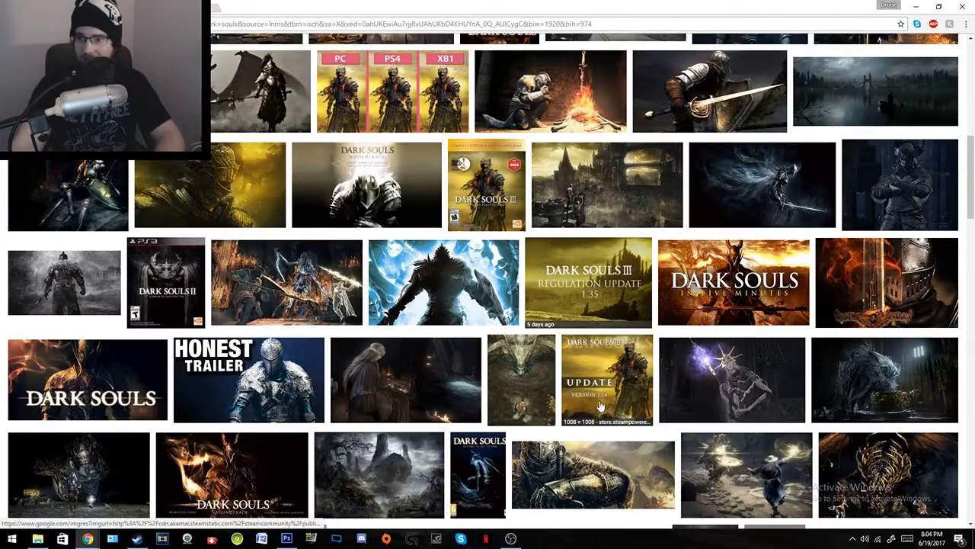
scroll(601, 404, "up", 4)
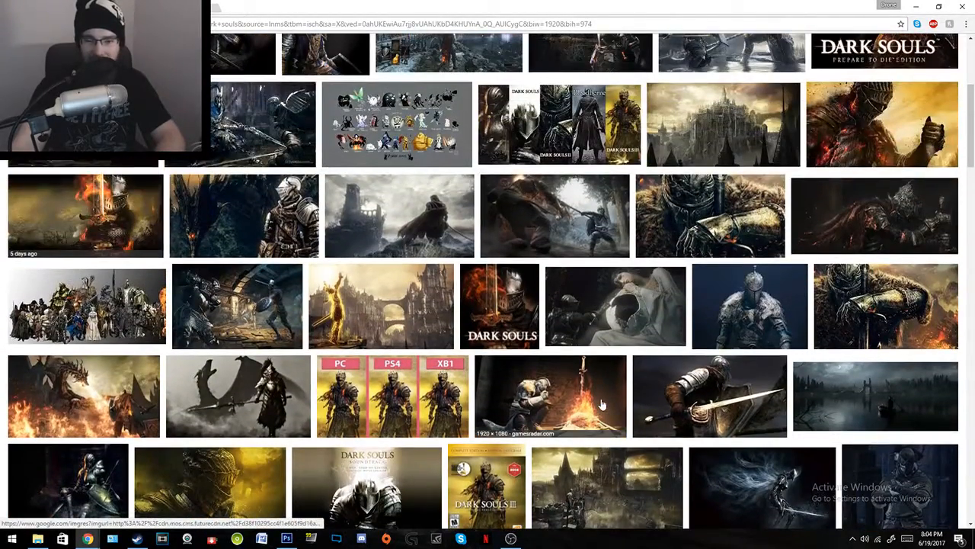
scroll(401, 347, "up", 3)
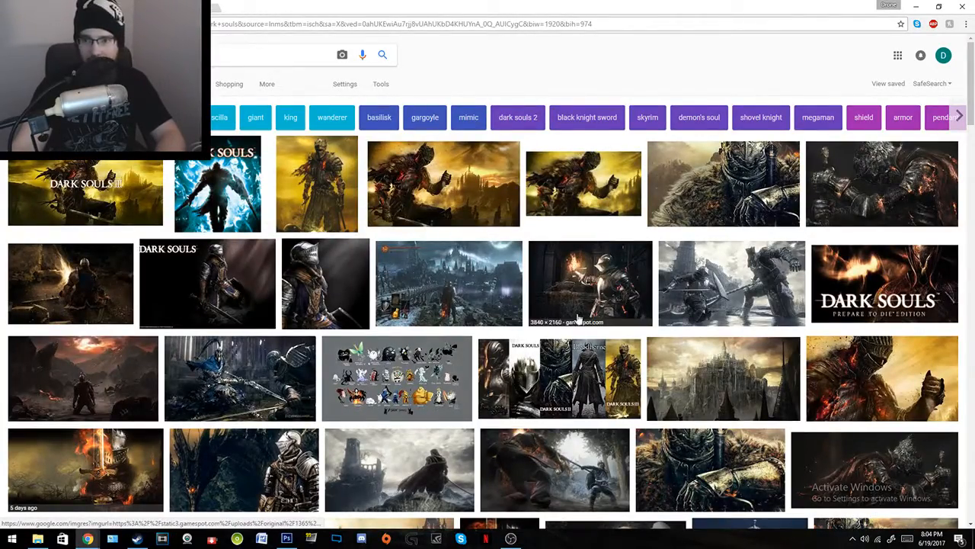
scroll(614, 321, "down", 9)
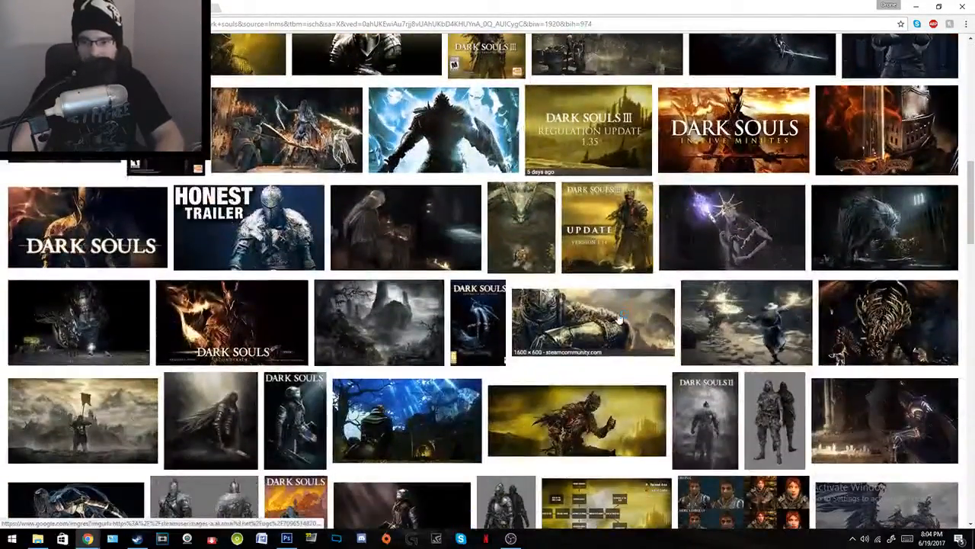
scroll(619, 318, "down", 4)
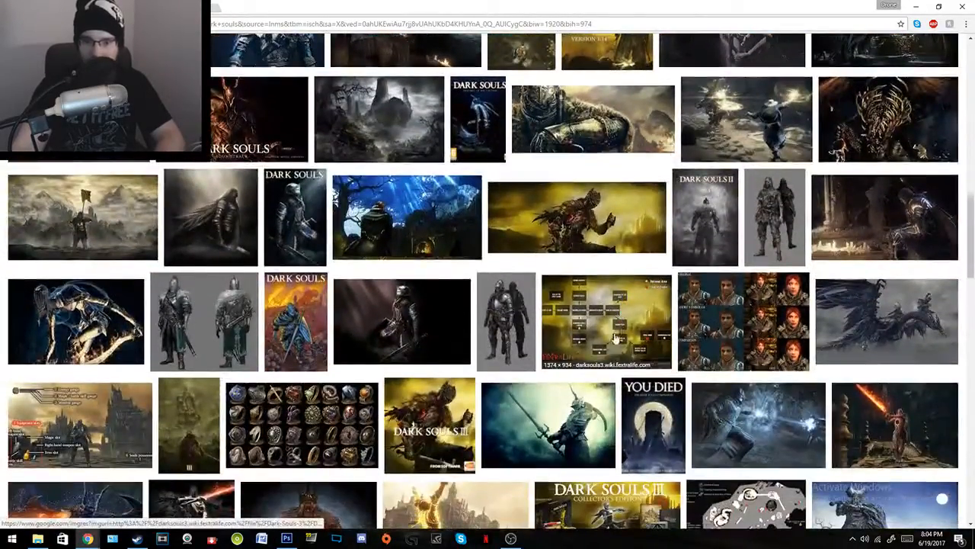
left_click(524, 316)
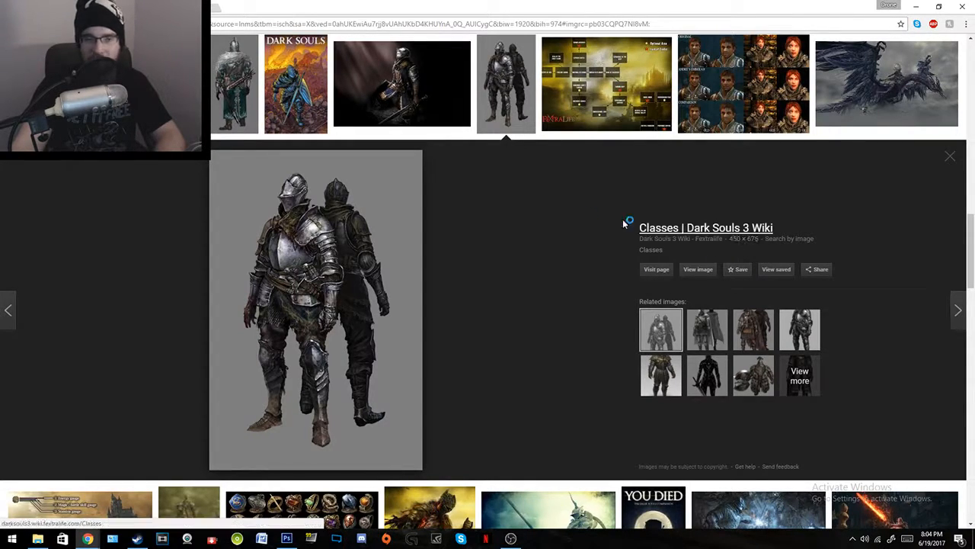
left_click(237, 82)
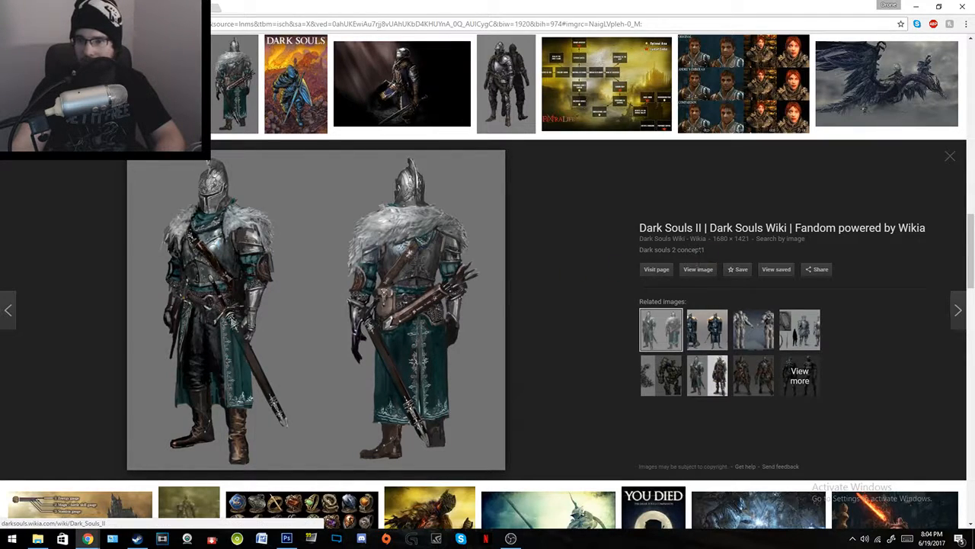
left_click(506, 84)
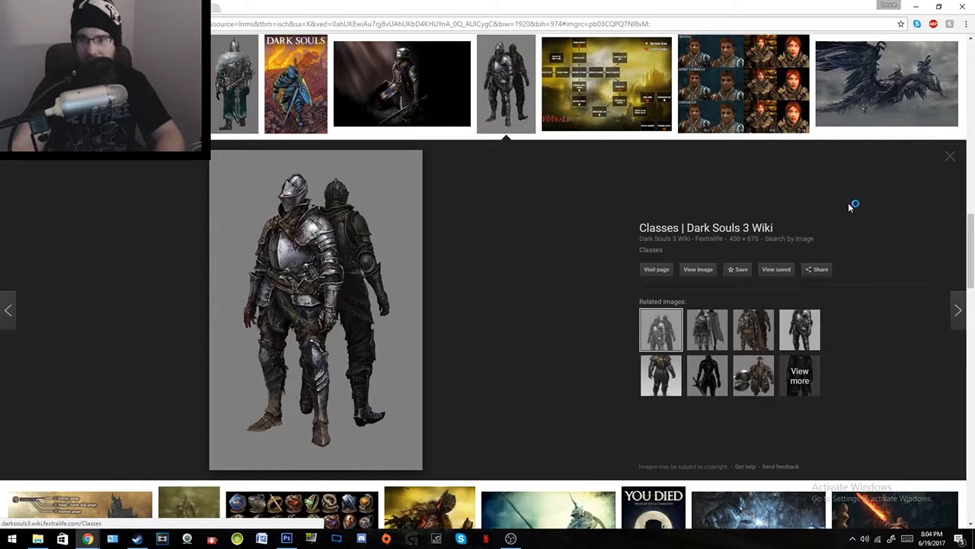
Step: Preview the Nameless King image, the Dark Souls Nexus face comparison and its related Cranial Pack 2 image, and close the preview
left_click(898, 116)
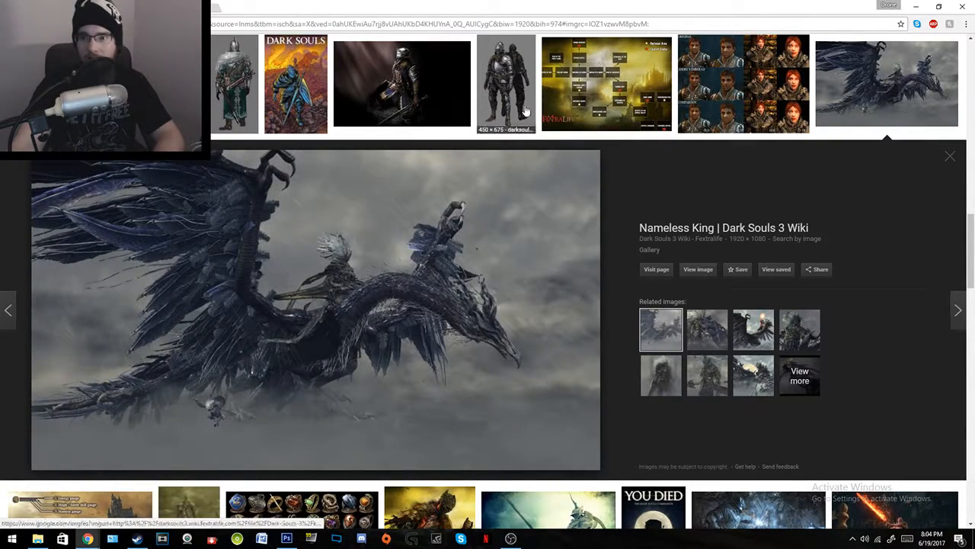
left_click(528, 112)
left_click(692, 89)
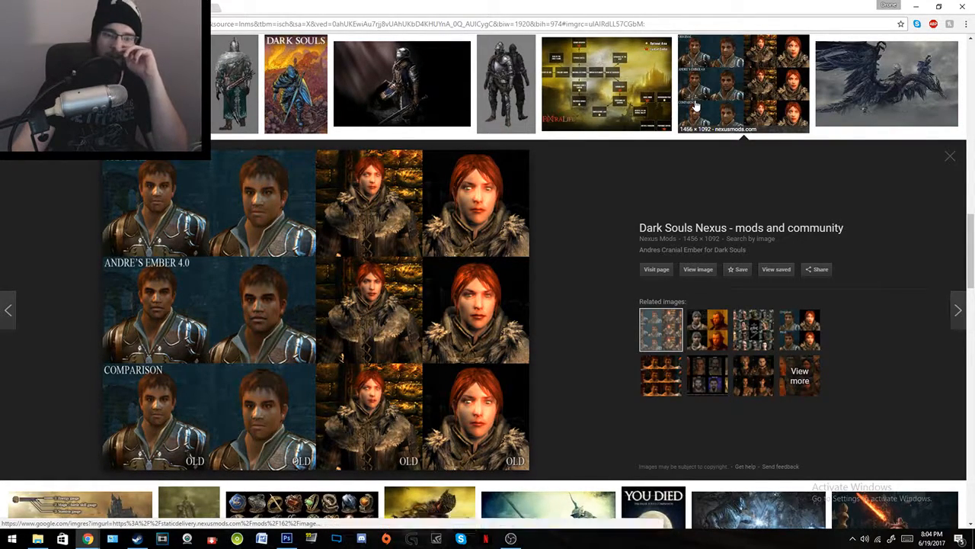
left_click(707, 329)
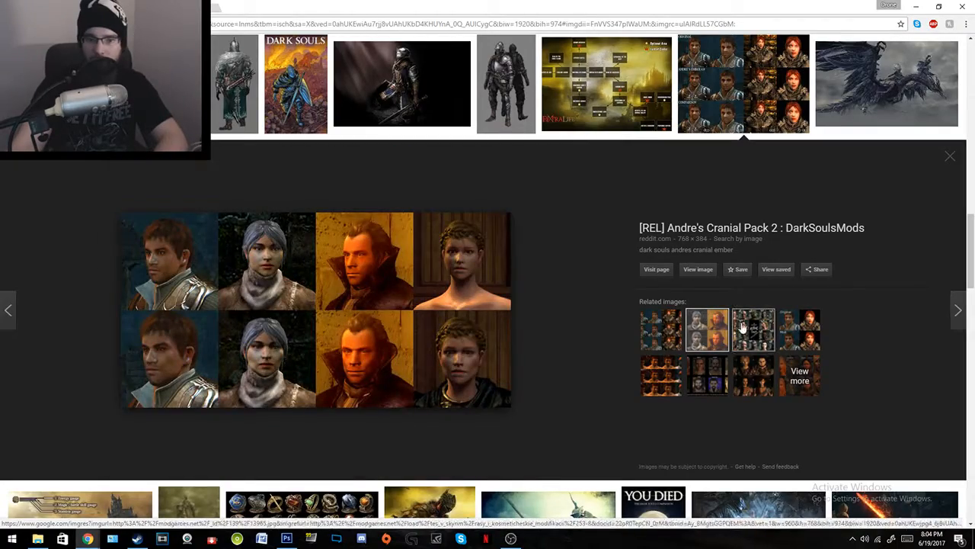
left_click(950, 156)
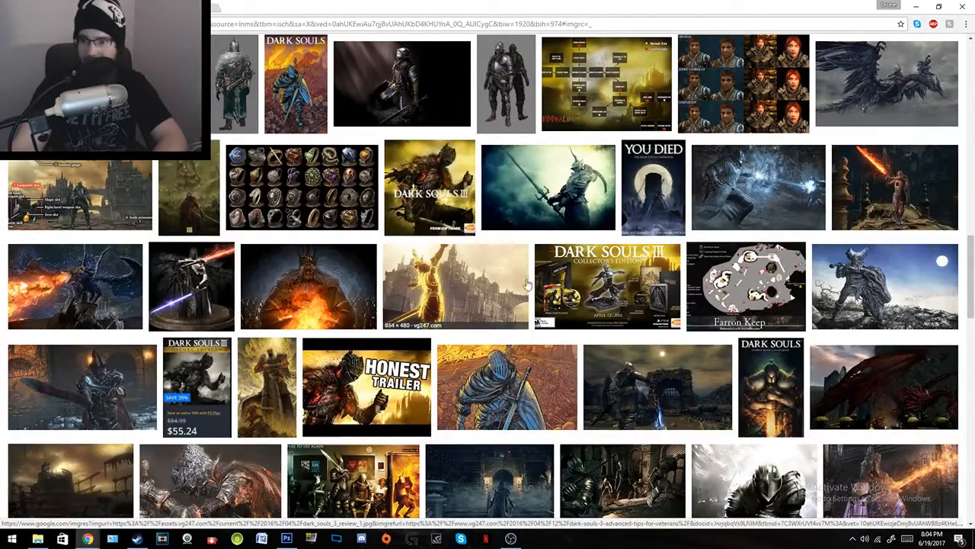
Step: Preview the Dark Souls 3 PvP guide image of two fighting knights and look through several of its related images
scroll(667, 409, "down", 3)
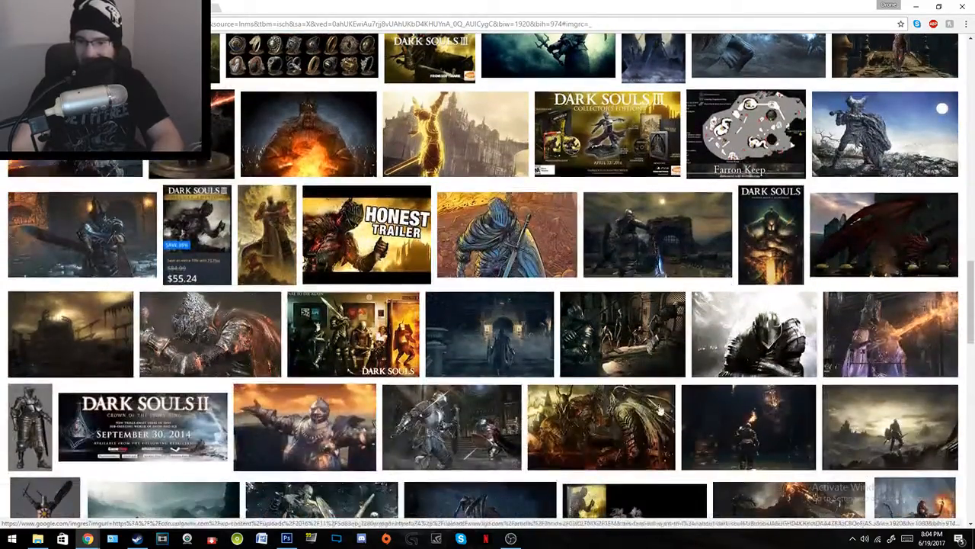
left_click(432, 453)
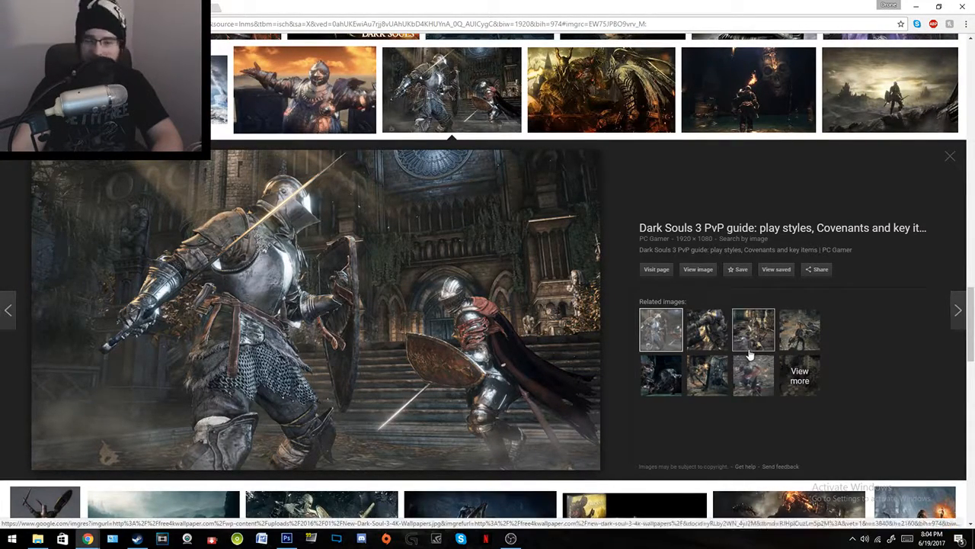
left_click(714, 340)
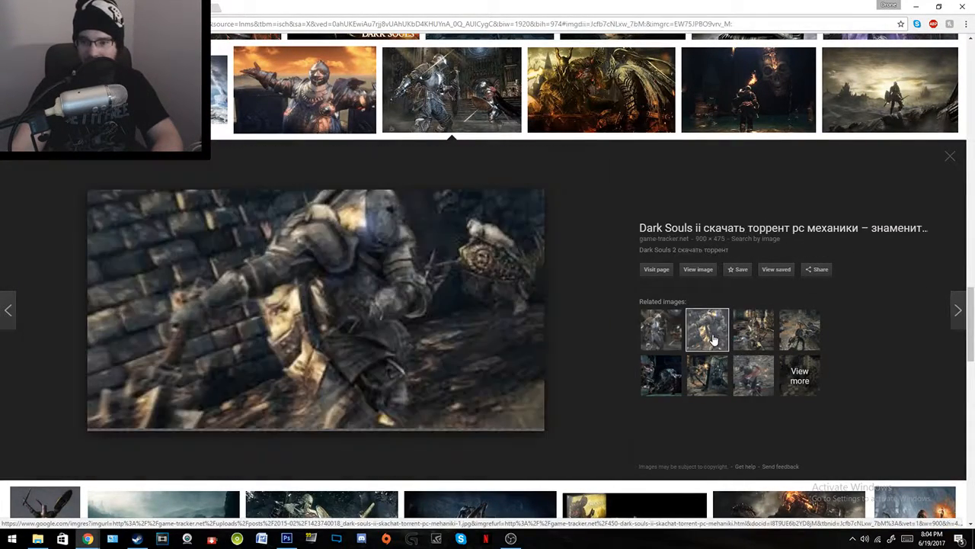
left_click(765, 337)
left_click(814, 332)
left_click(754, 390)
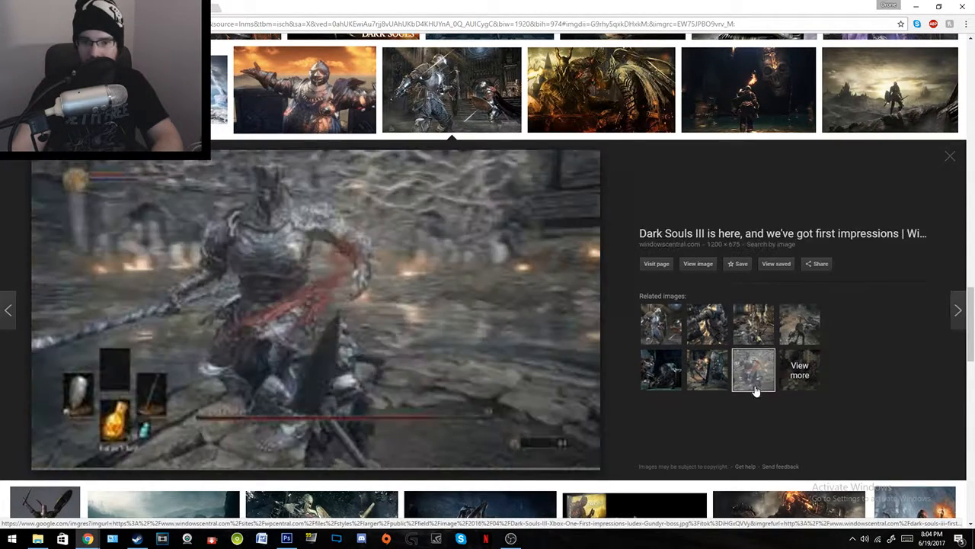
Step: Preview further related images of the two fighting knights, including the Dark Souls 2 Rock Band guitar controller picture
left_click(689, 385)
left_click(660, 378)
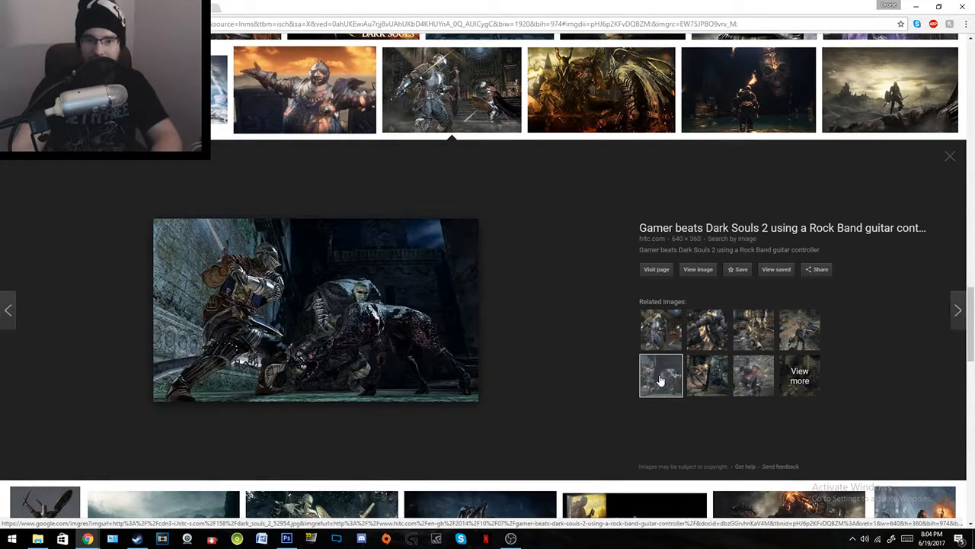
scroll(531, 335, "down", 3)
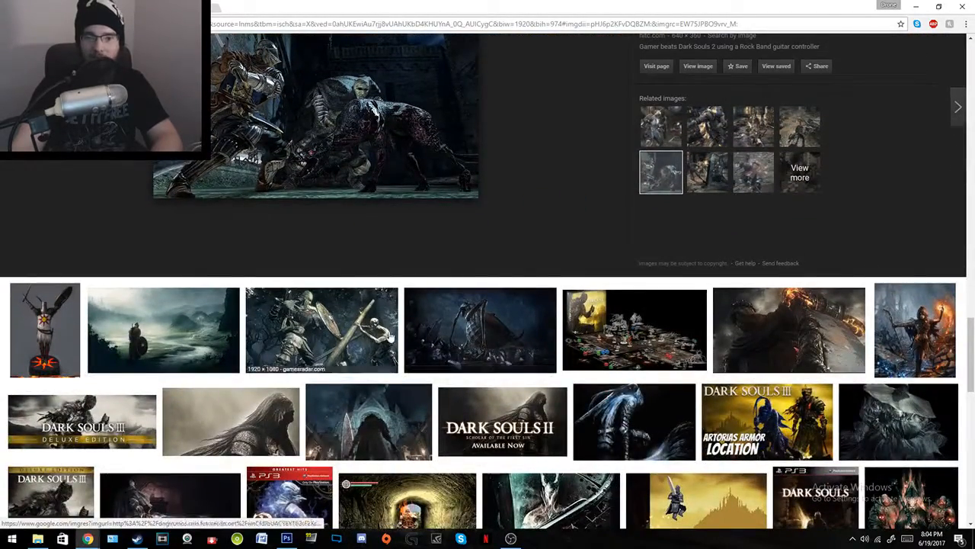
Step: Preview the GamesRadar hidden-areas image of Dark Souls 3 and look through several of its related images
left_click(389, 336)
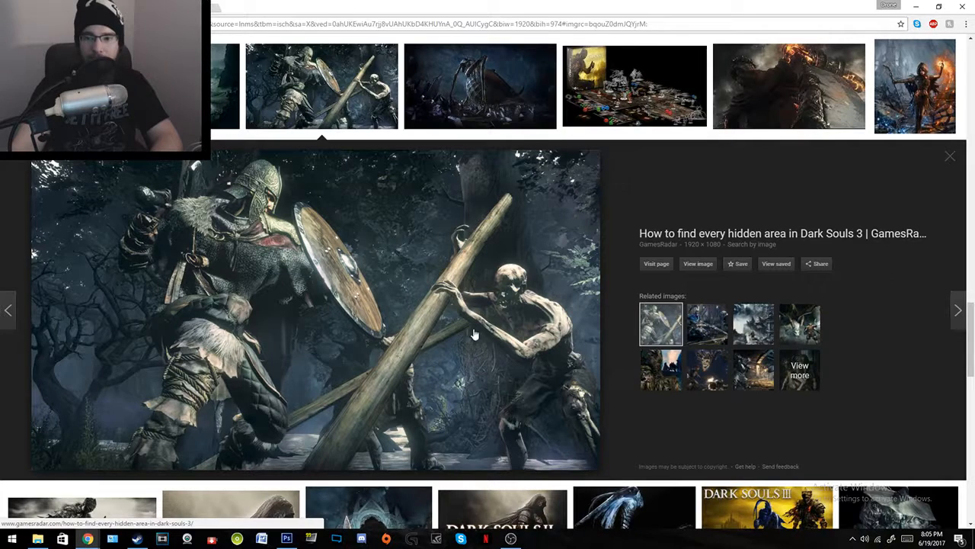
left_click(714, 332)
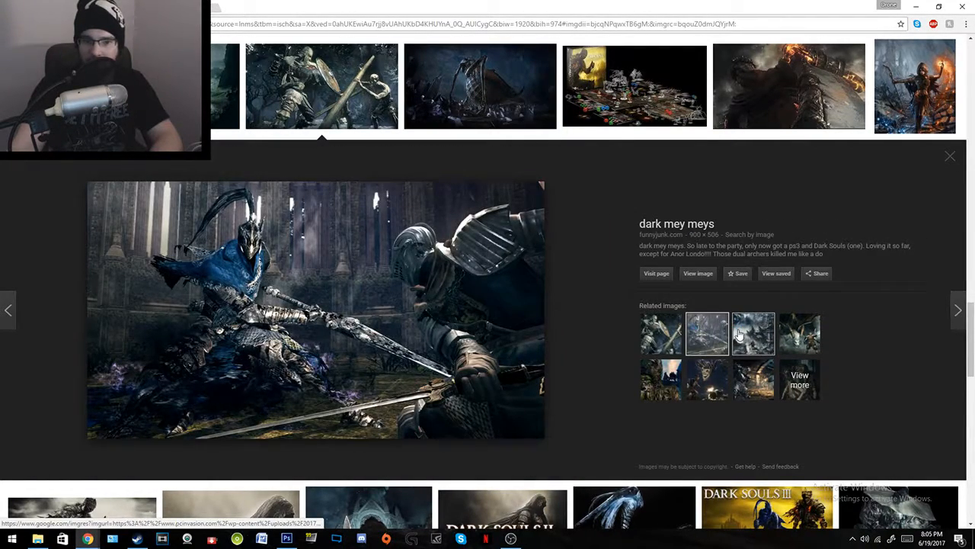
left_click(739, 336)
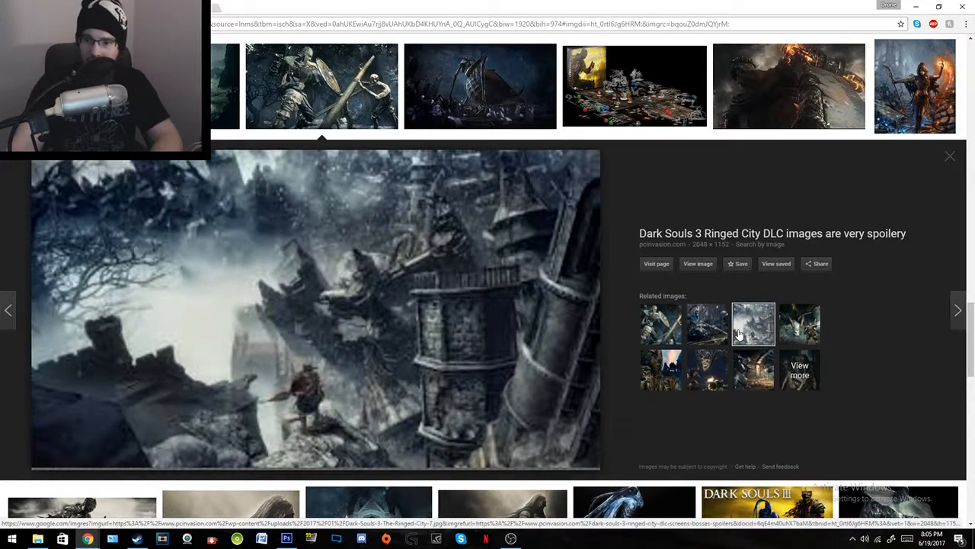
left_click(809, 323)
left_click(707, 372)
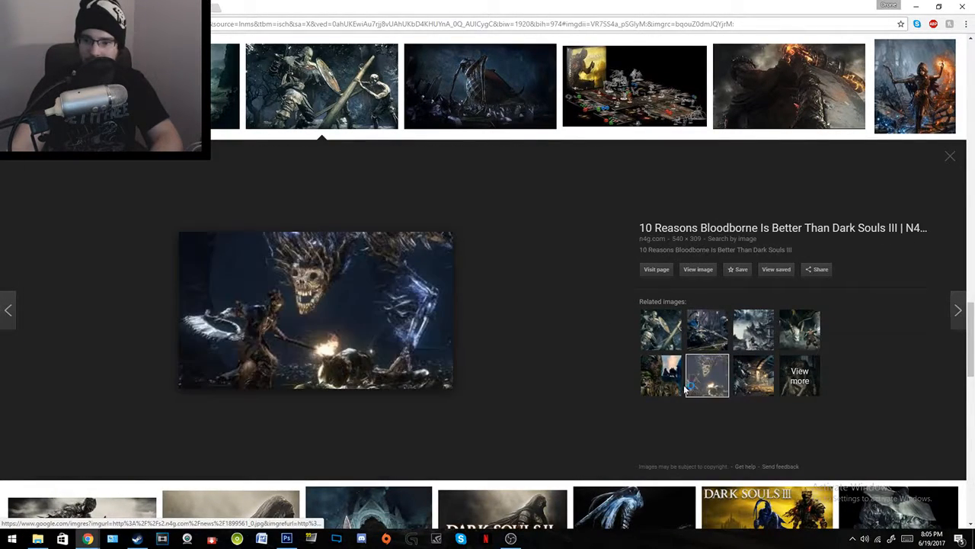
left_click(665, 392)
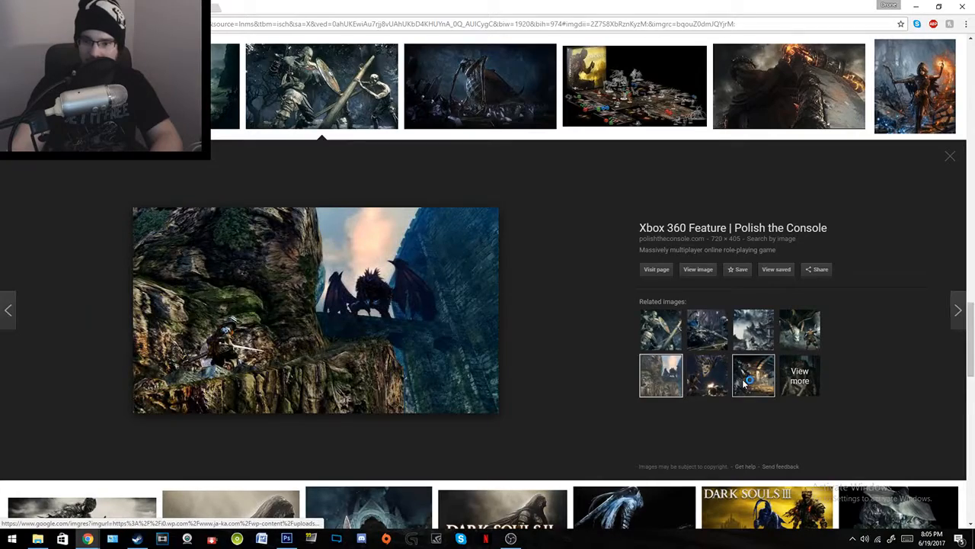
left_click(744, 384)
Step: Find the 1280 × 720 VG247 image of the armoured knight on a yellow background and copy it
scroll(526, 339, "down", 5)
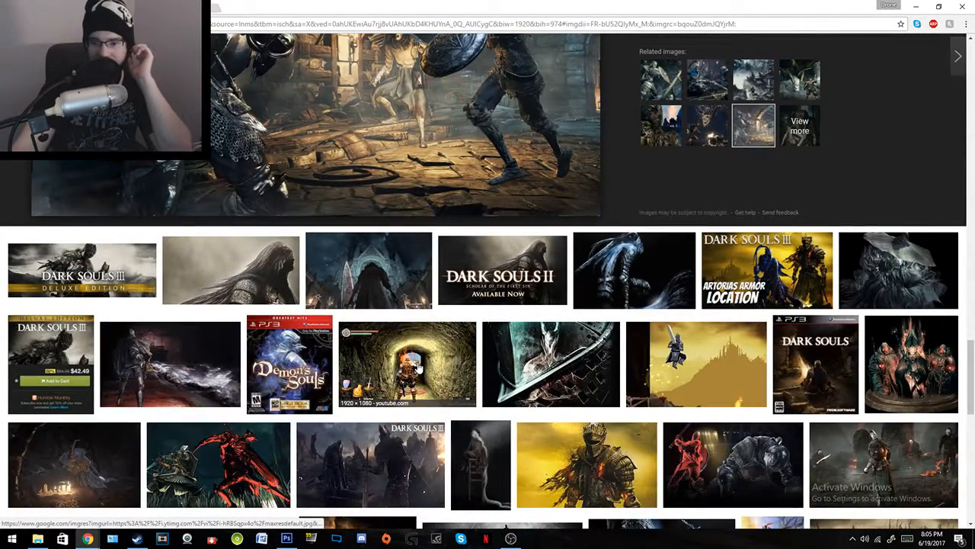
scroll(584, 373, "down", 2)
left_click(583, 373)
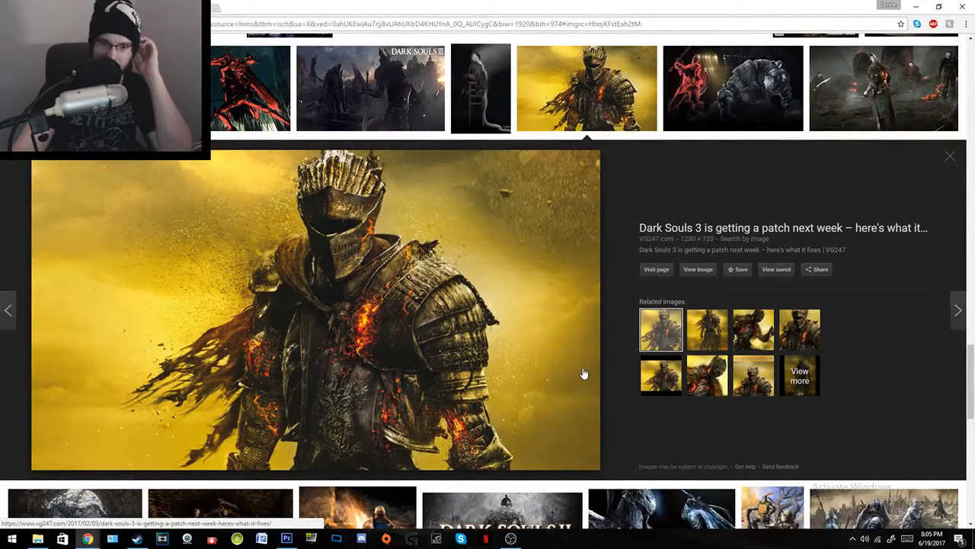
right_click(409, 338)
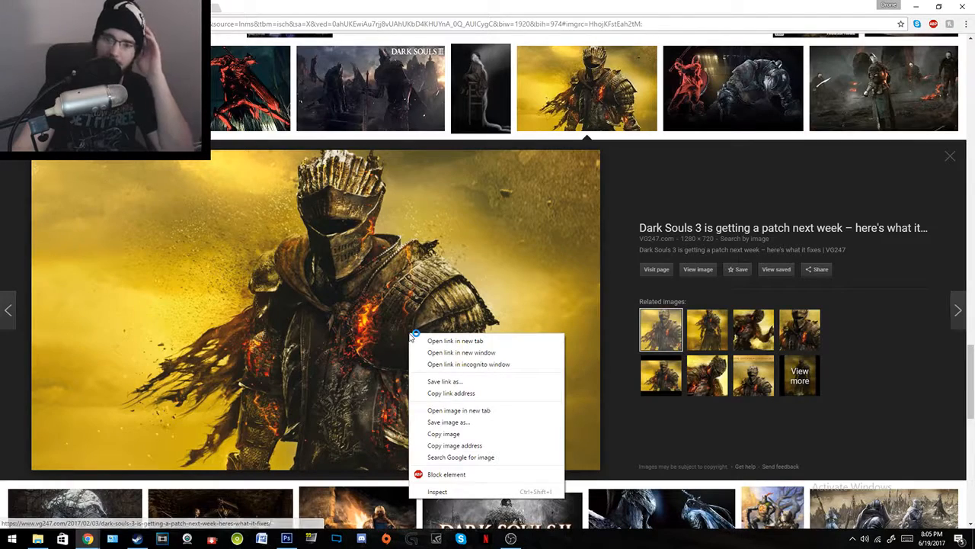
left_click(455, 433)
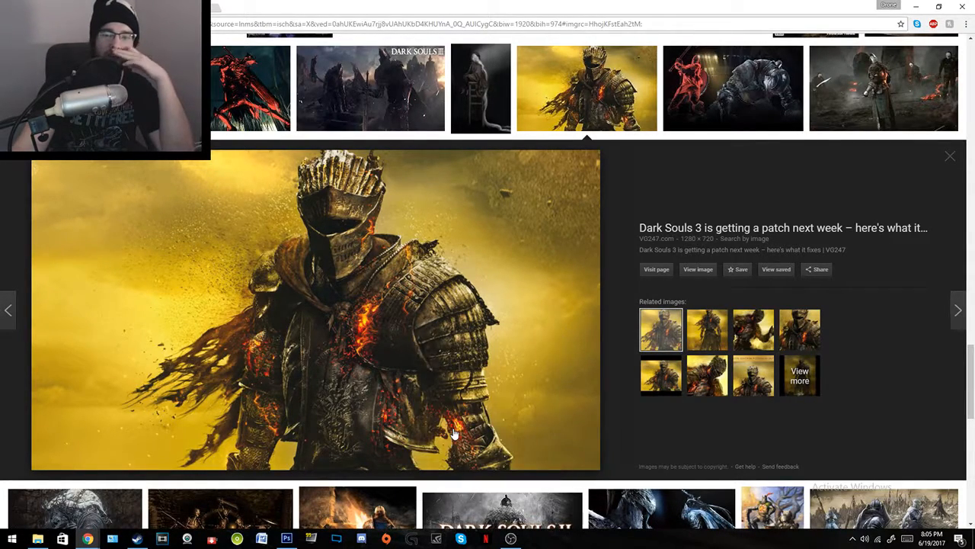
Step: Switch to Photoshop and paste the knight image into the blank document, keeping its size and position
left_click(296, 539)
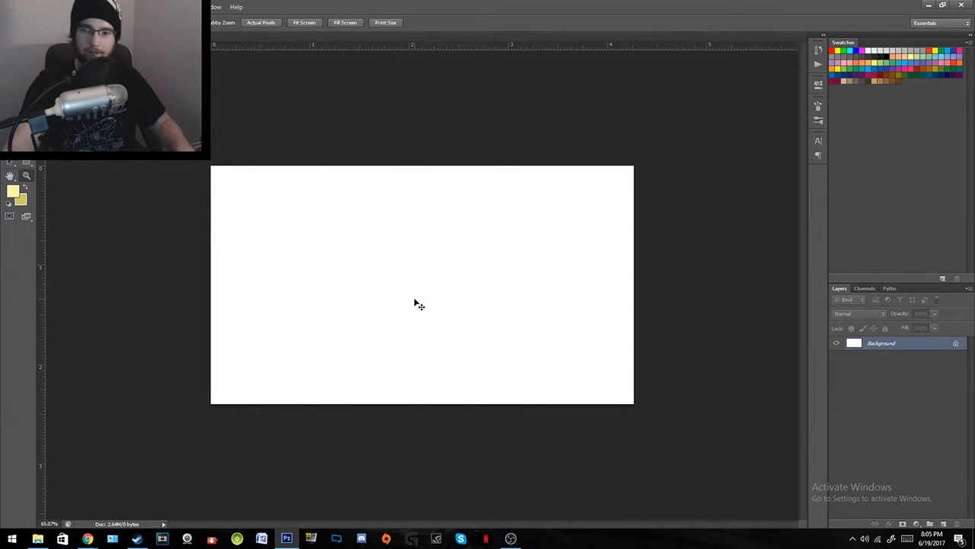
key("ctrl+v")
key("ctrl+t")
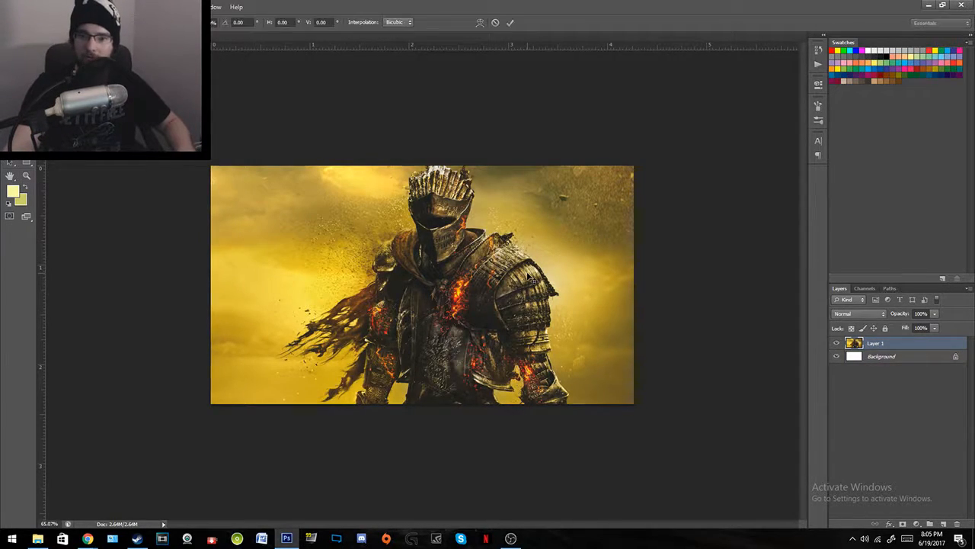
key("Return")
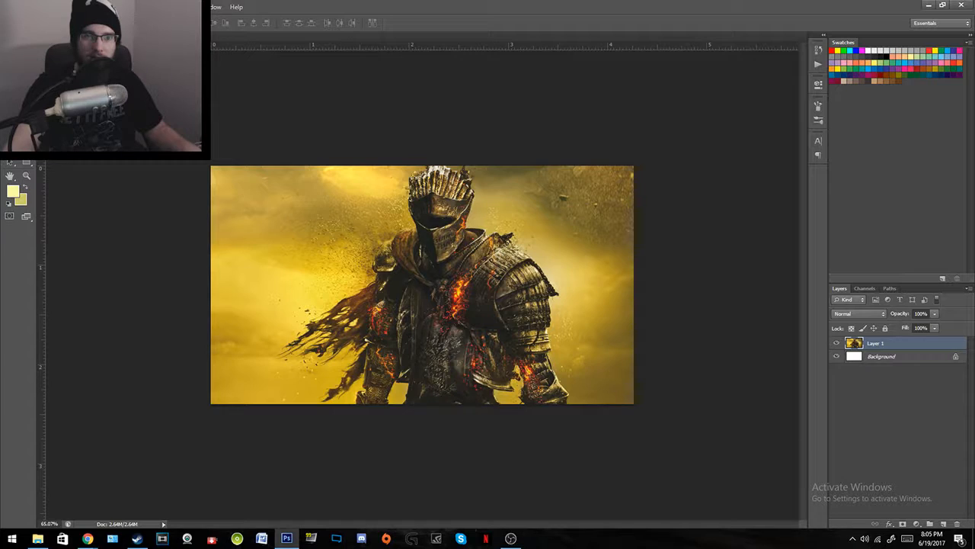
Step: Try moving the knight image on the canvas, undo the move and keep its layer selected
left_click_drag(249, 225, 339, 276)
key("ctrl+z")
left_click(915, 359)
left_click(896, 346)
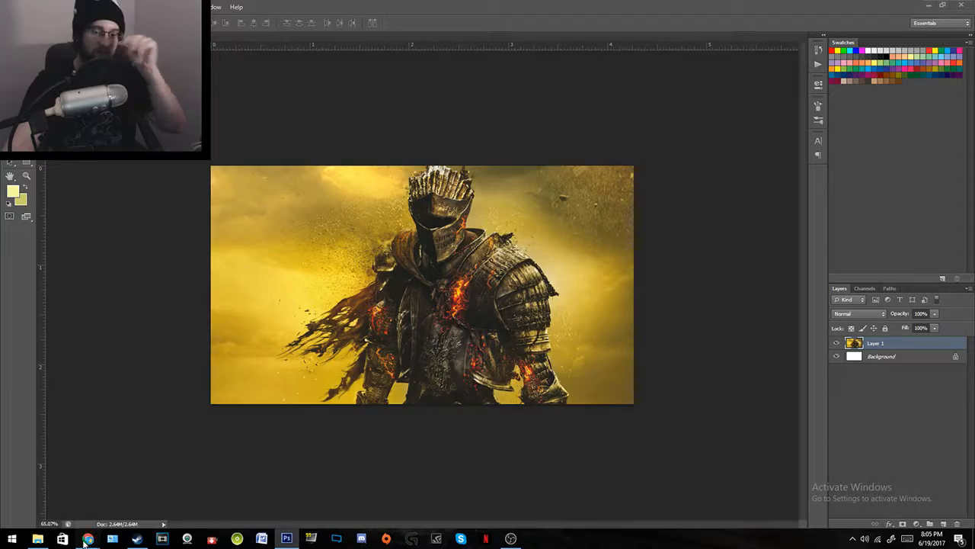
Step: Switch back to the dark souls image results in Chrome and copy the GameSpot image with the red phantom warrior
mouse_move(86, 539)
left_click(72, 496)
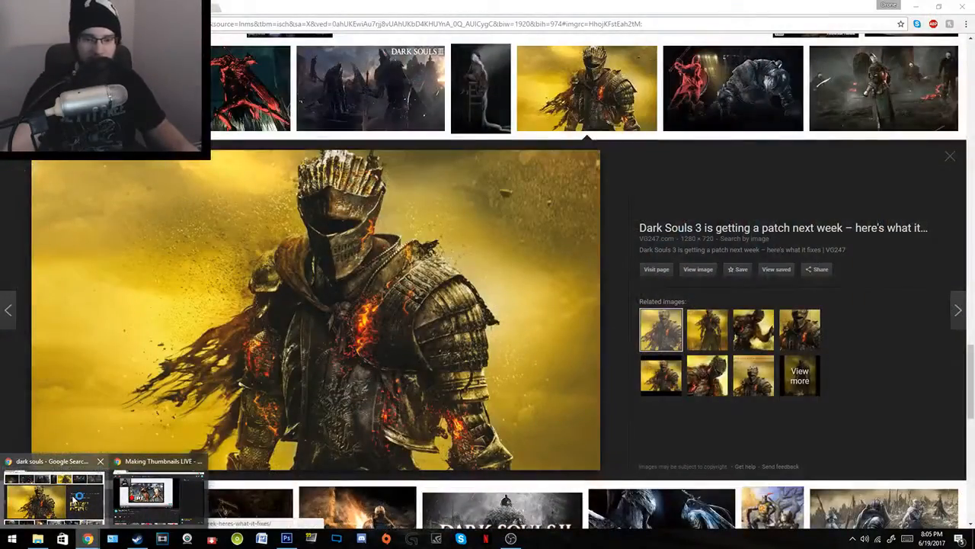
scroll(689, 206, "up", 3)
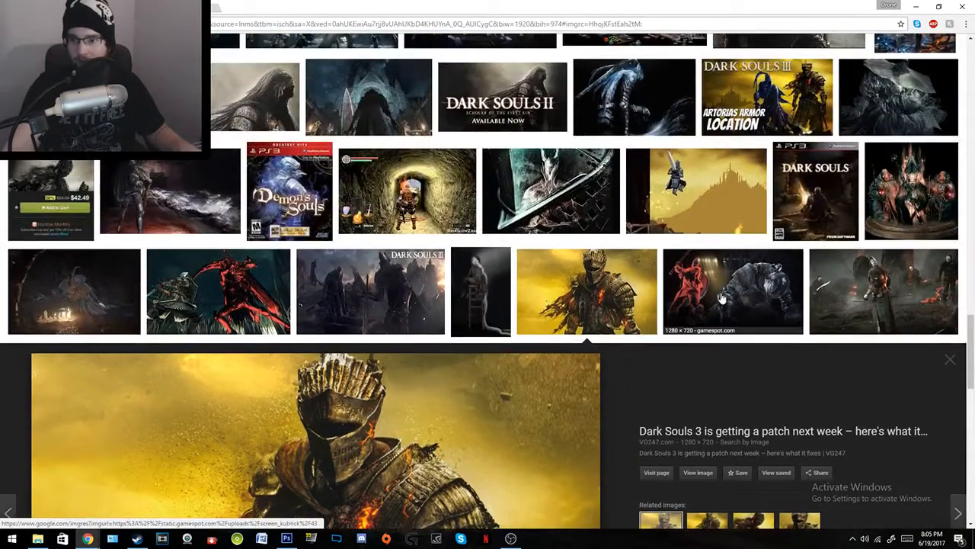
left_click(692, 298)
right_click(207, 300)
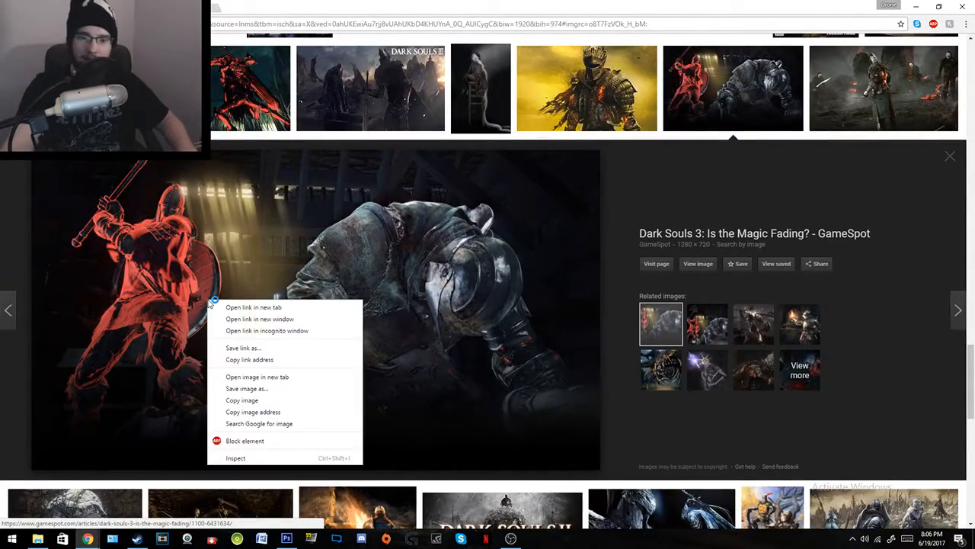
left_click(242, 400)
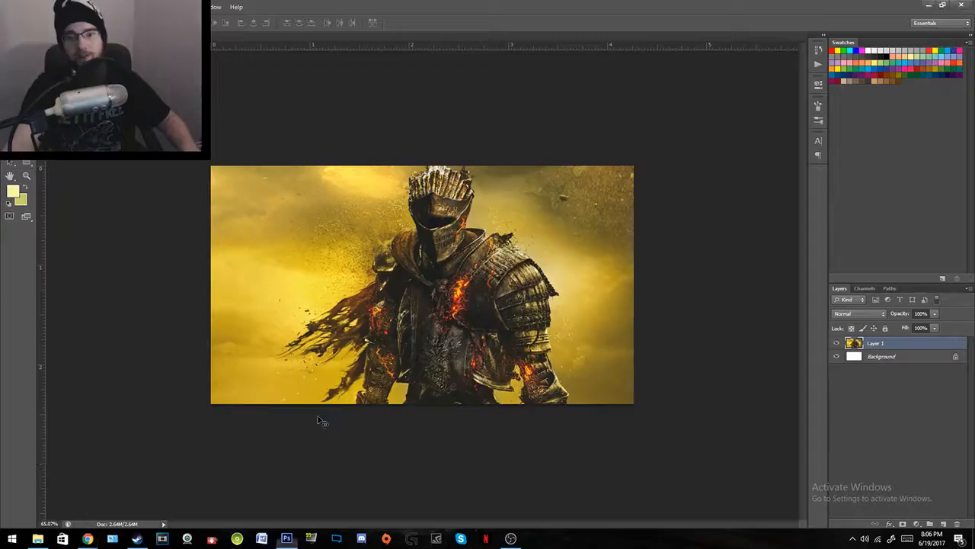
Step: In Photoshop, add an empty layer above the yellow knight image and delete it
left_click(944, 524)
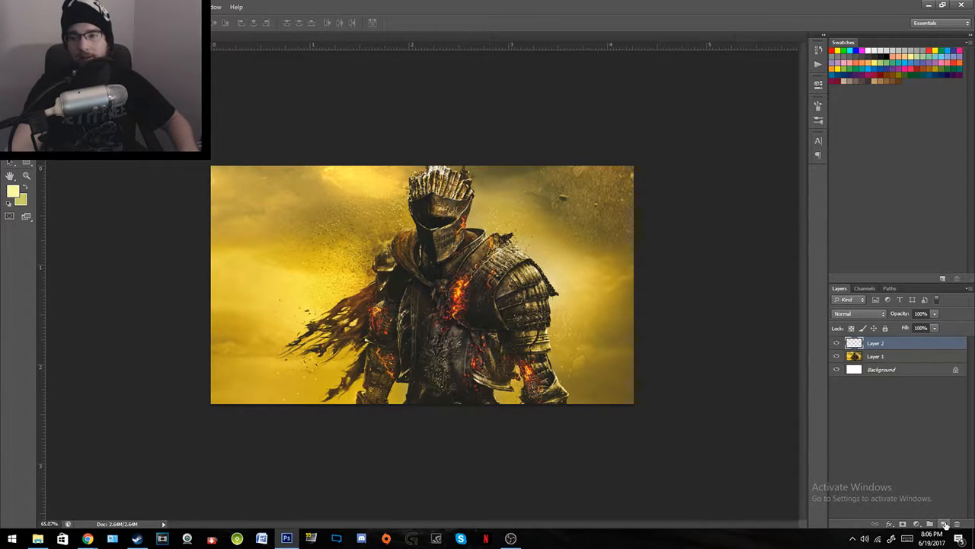
right_click(880, 344)
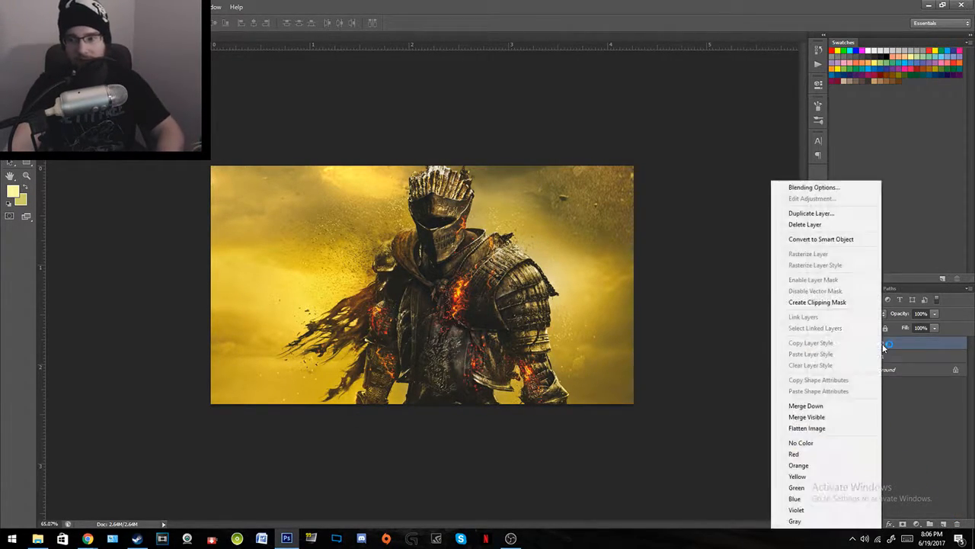
left_click(826, 227)
Step: Paste the copied red phantom image as a layer above the knight and delete that layer
left_click(454, 202)
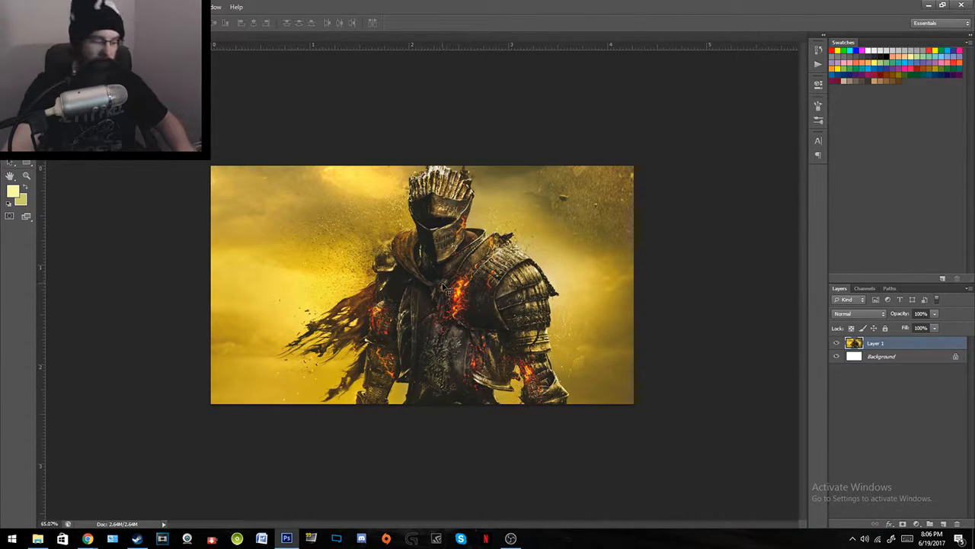
key("ctrl+z")
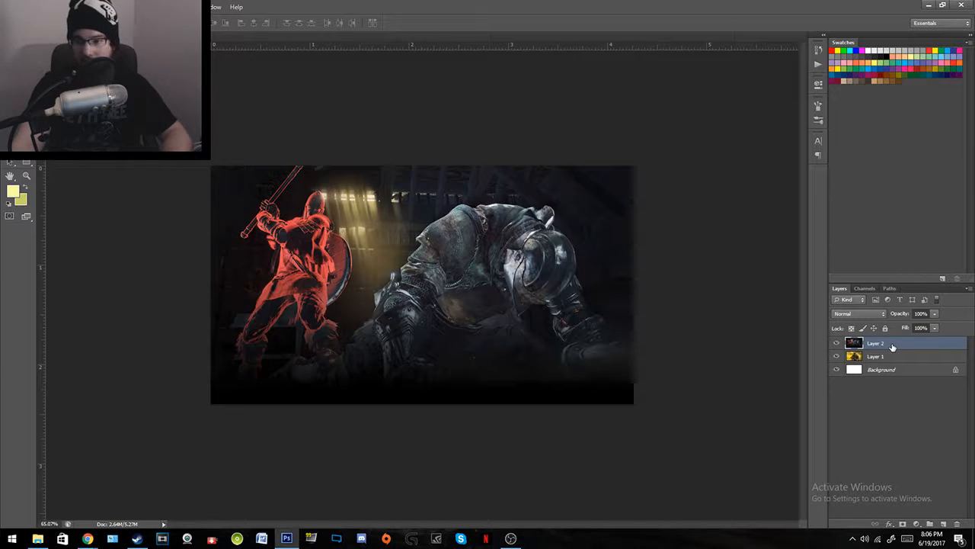
key("Delete")
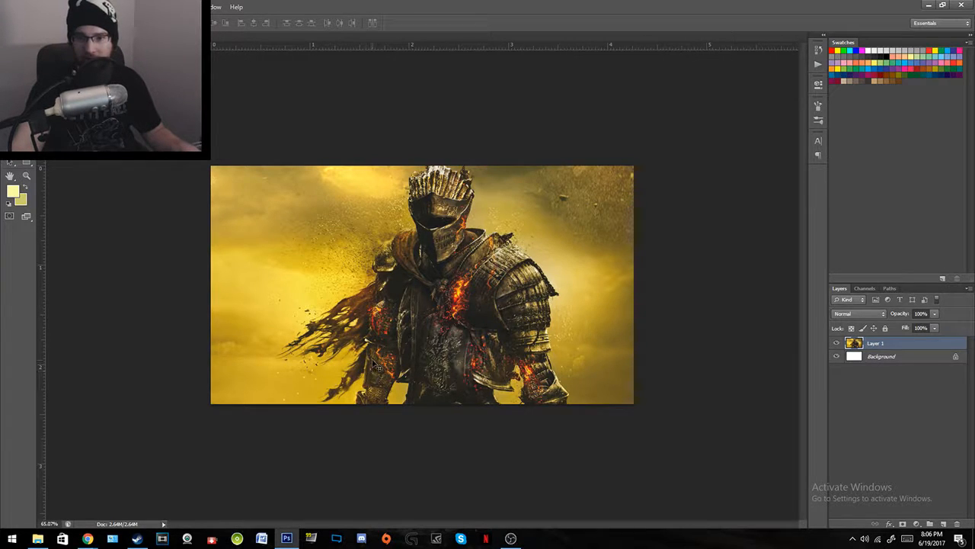
Step: Examine the knight's torn cape, armour and helmet up close, ending with the whole canvas in view
key("z")
left_click_drag(374, 365, 395, 385)
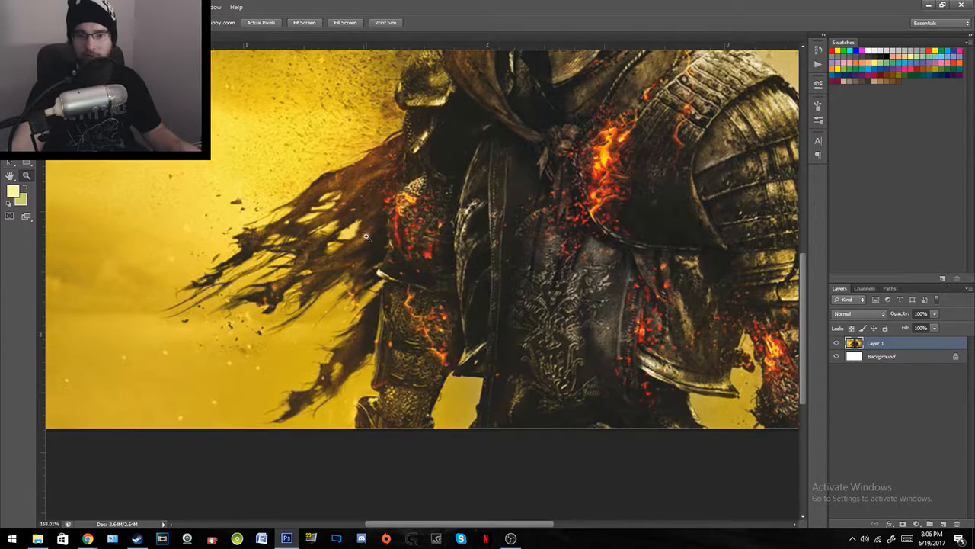
key("space")
left_click_drag(417, 298, 211, 259)
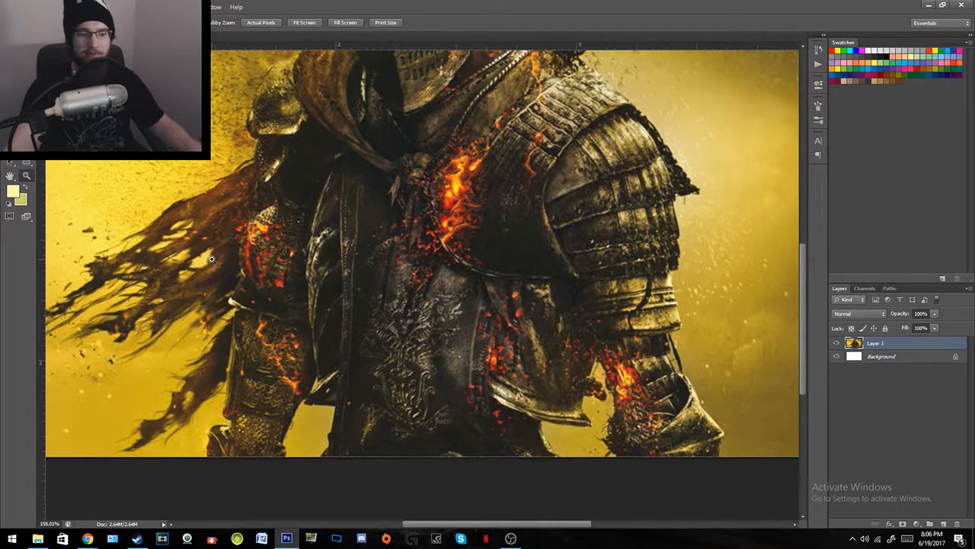
left_click_drag(283, 218, 291, 387)
left_click_drag(291, 250, 244, 338)
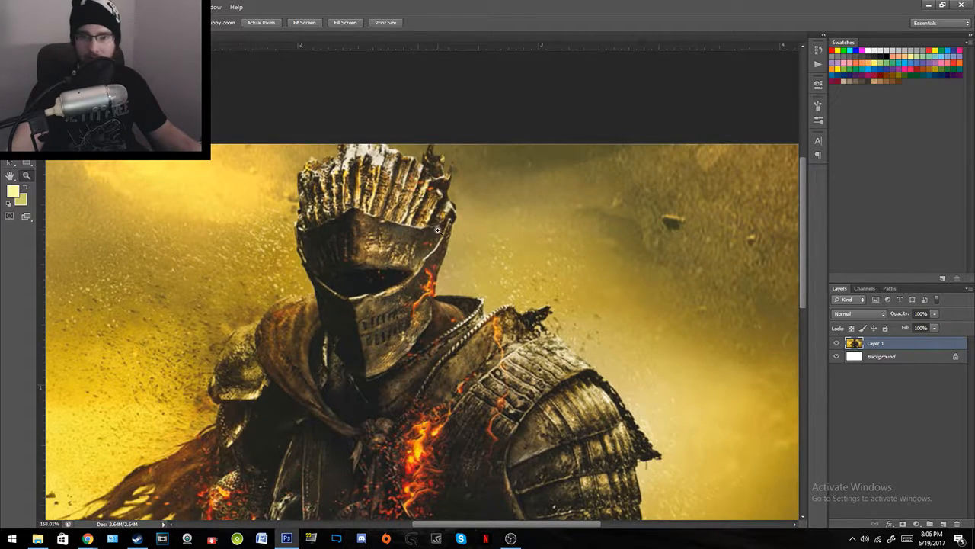
left_click_drag(354, 148, 324, 173)
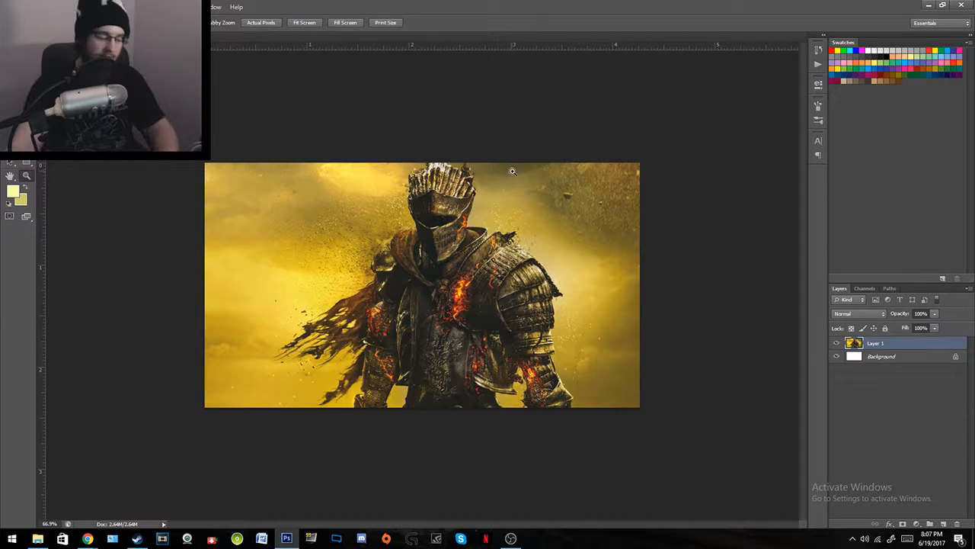
Step: Try scaling down the knight image, rotating it about -5.3° and moving it lower on the canvas
key("ctrl+t")
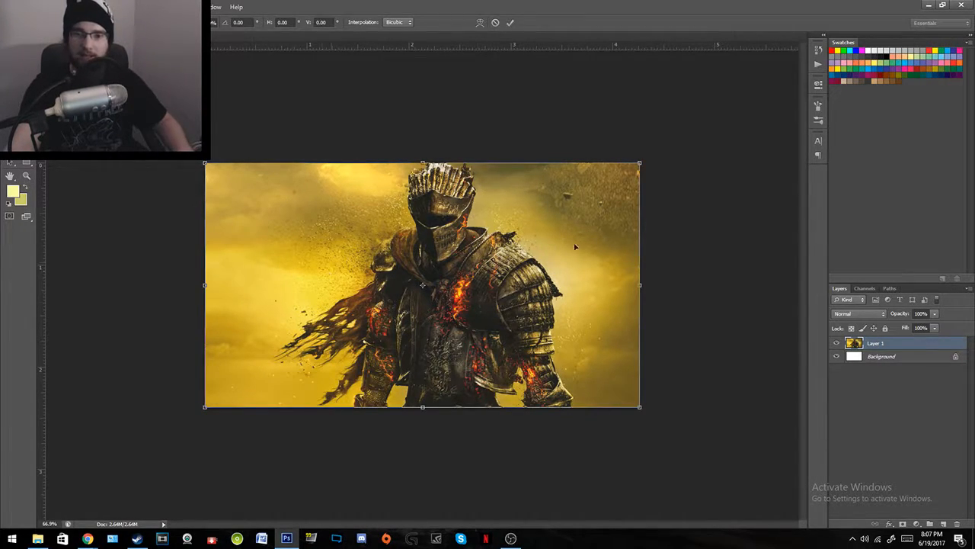
left_click_drag(641, 162, 569, 174)
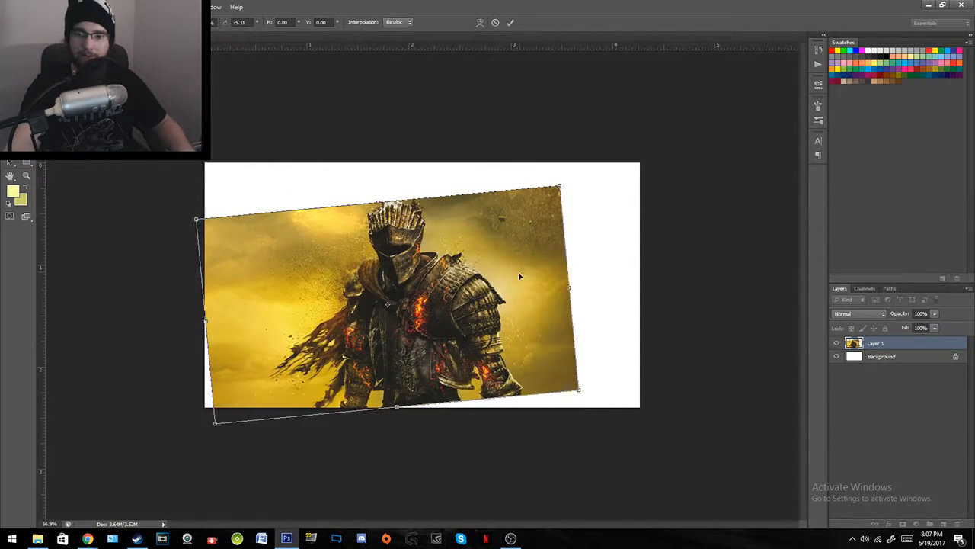
left_click_drag(518, 270, 527, 292)
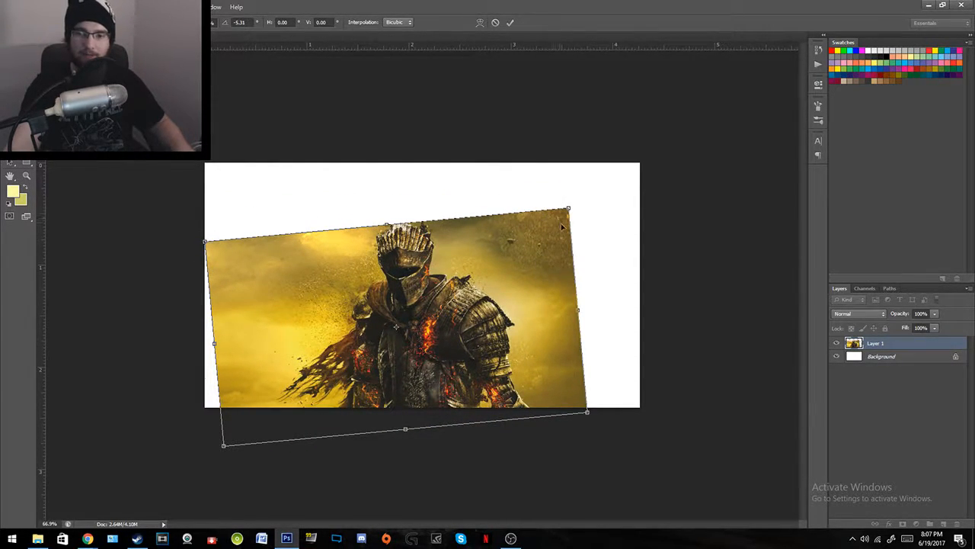
key("Escape")
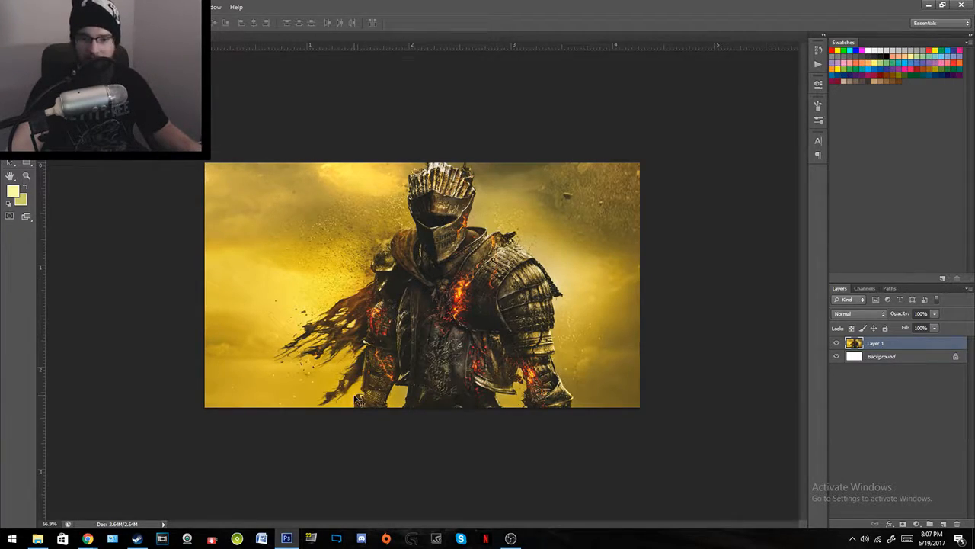
Step: Examine the knight's outline at about 466% zoom, from the gauntlet at the image's lower edge to the crown and back
key("z")
left_click(390, 410)
left_click_drag(390, 410, 416, 408)
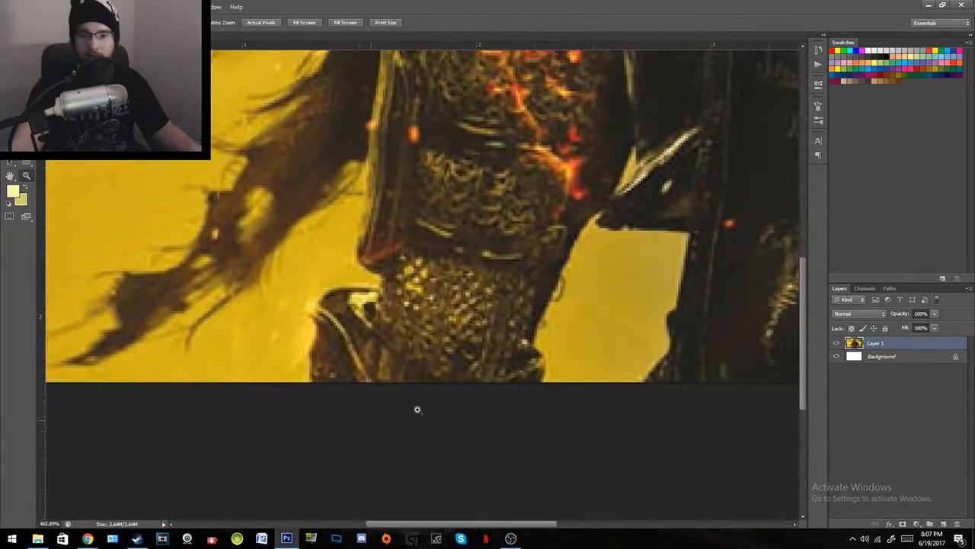
left_click_drag(490, 232, 424, 420)
left_click_drag(556, 76, 502, 502)
left_click_drag(366, 91, 344, 199)
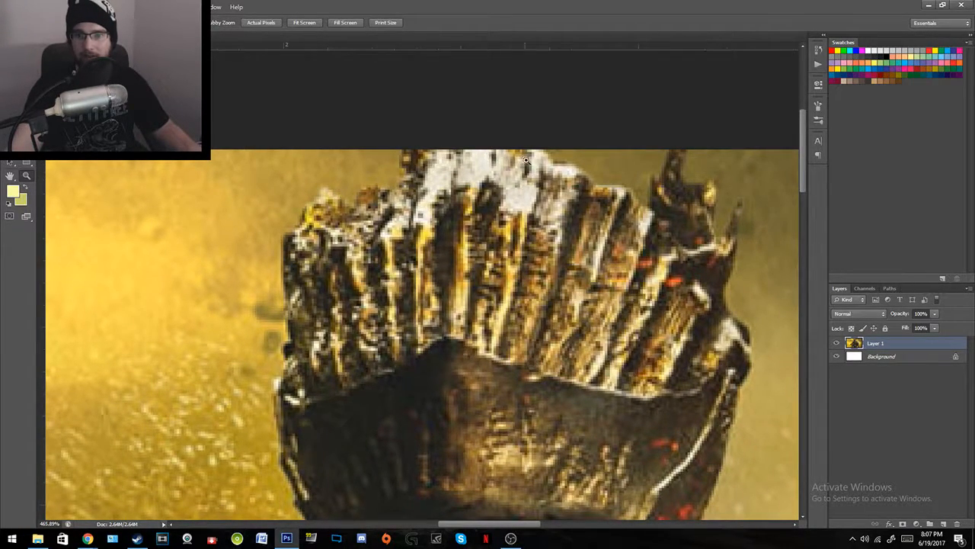
left_click_drag(469, 412, 476, 122)
left_click_drag(442, 449, 464, 122)
left_click_drag(422, 419, 445, 118)
left_click_drag(443, 445, 467, 115)
left_click_drag(438, 495, 470, 240)
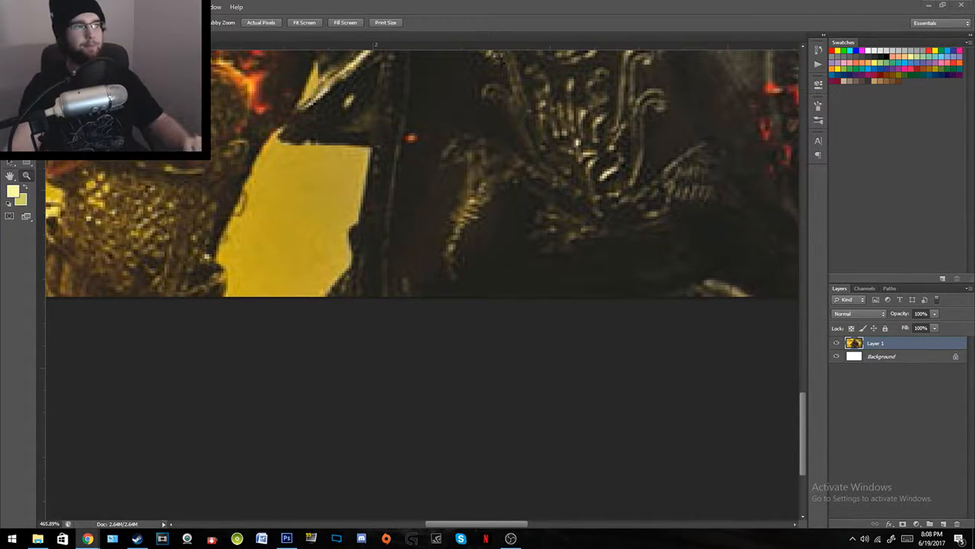
Step: Examine the yellow gap between the knight's arm and waist up close, comparing it with the whole canvas
left_click(336, 4)
left_click_drag(343, 233, 459, 394)
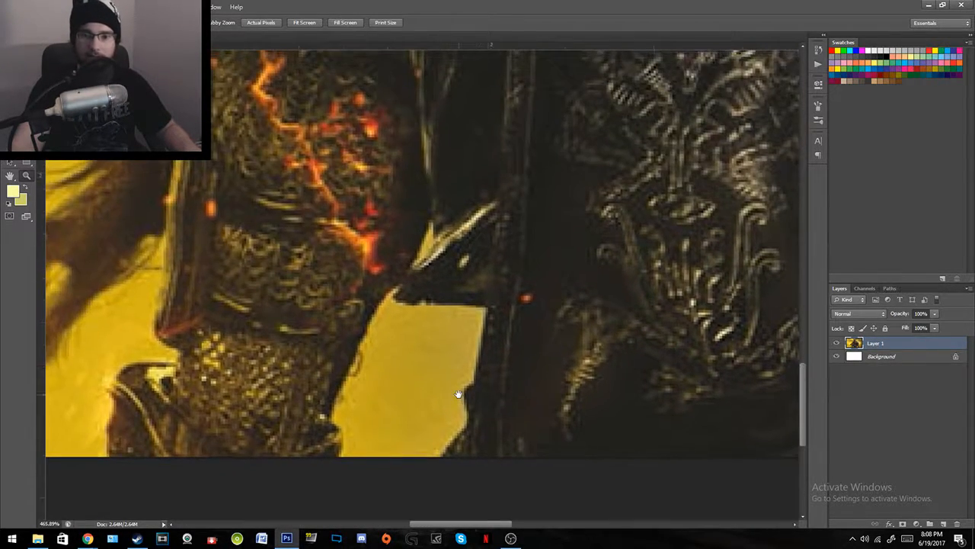
left_click_drag(472, 296, 383, 327)
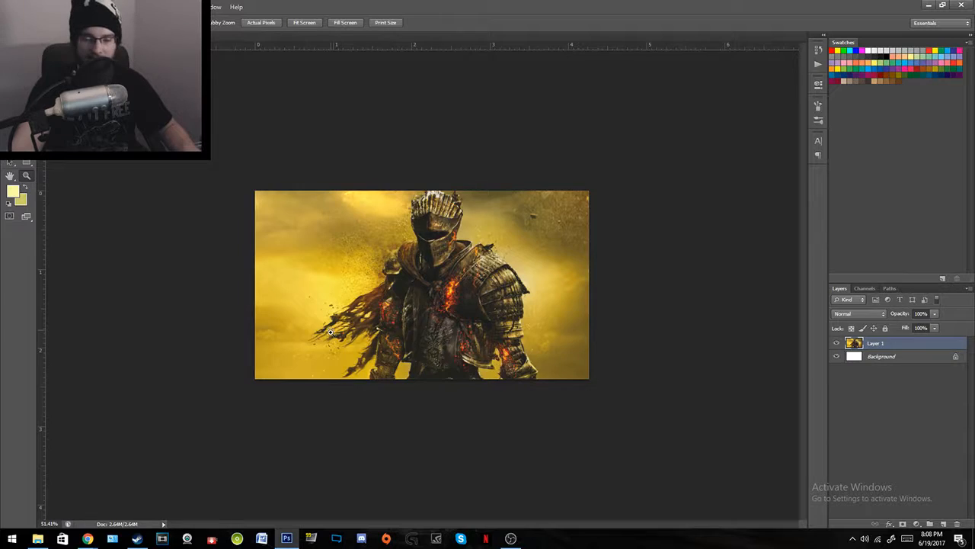
left_click_drag(386, 398, 414, 403)
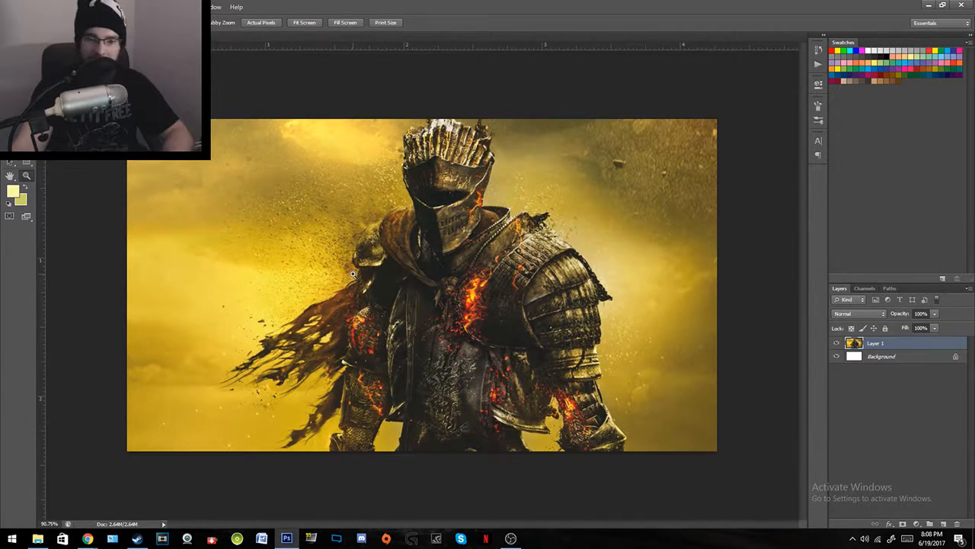
left_click_drag(407, 457, 467, 455)
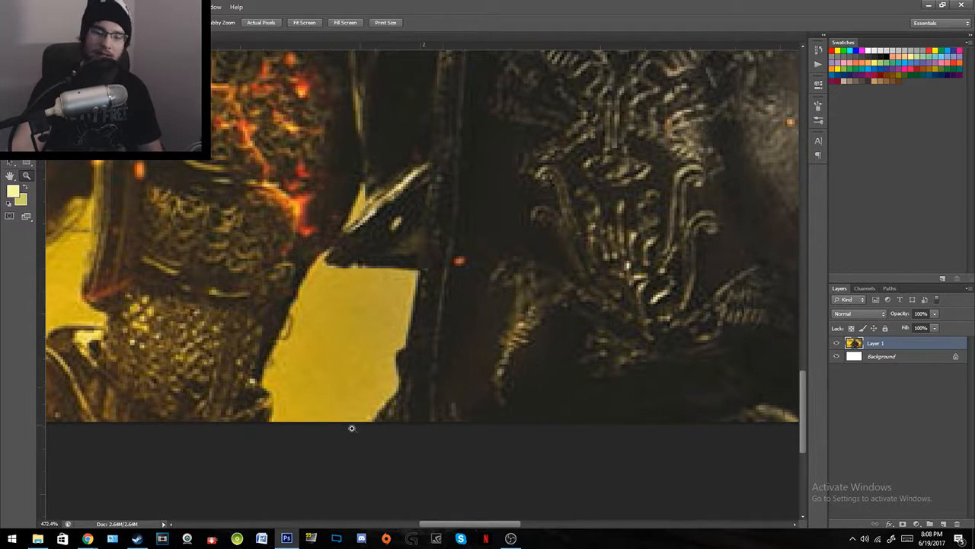
left_click_drag(426, 301, 367, 330)
Step: Review the Alan Wake Live thumbnails from the Completed Youtube Thumbnails folder, then return to the Photoshop canvas
left_click(37, 539)
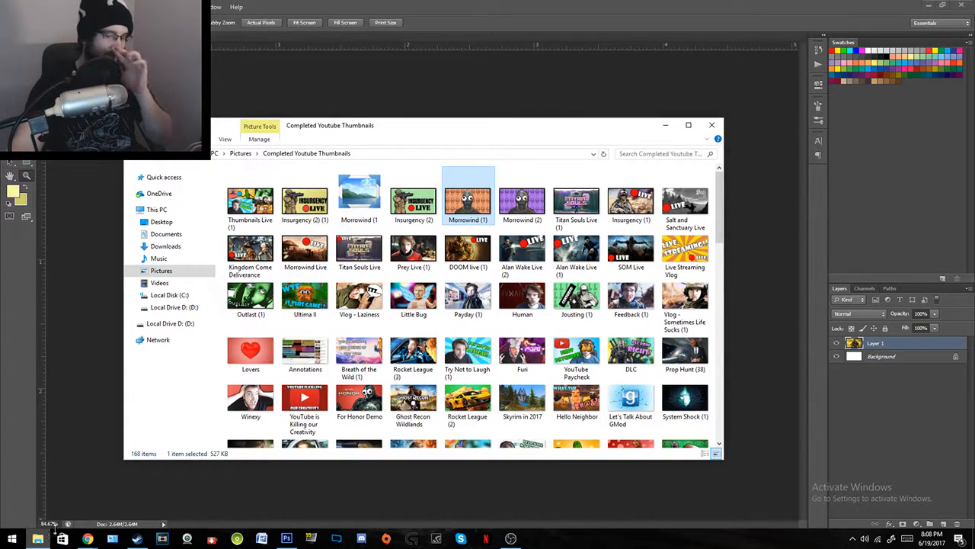
double_click(573, 251)
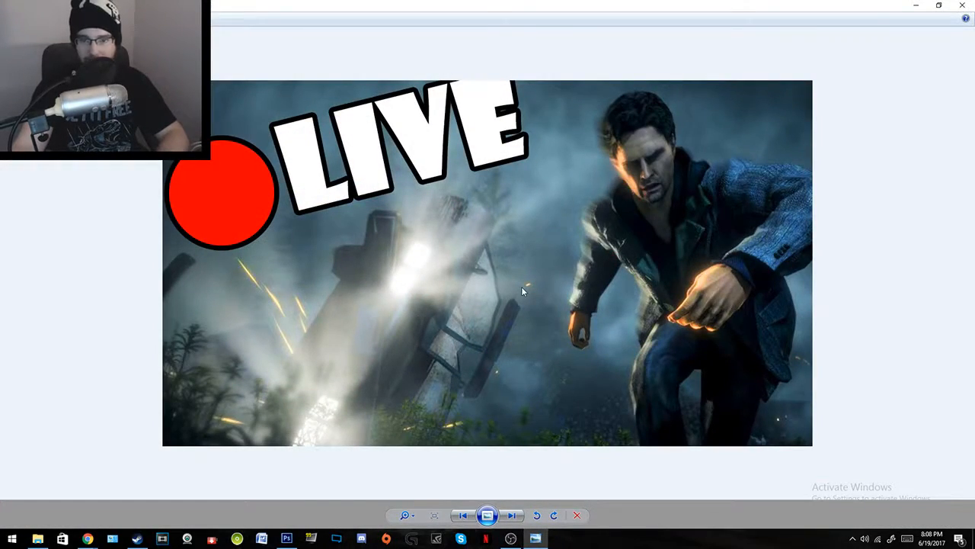
key("Left")
key("Right")
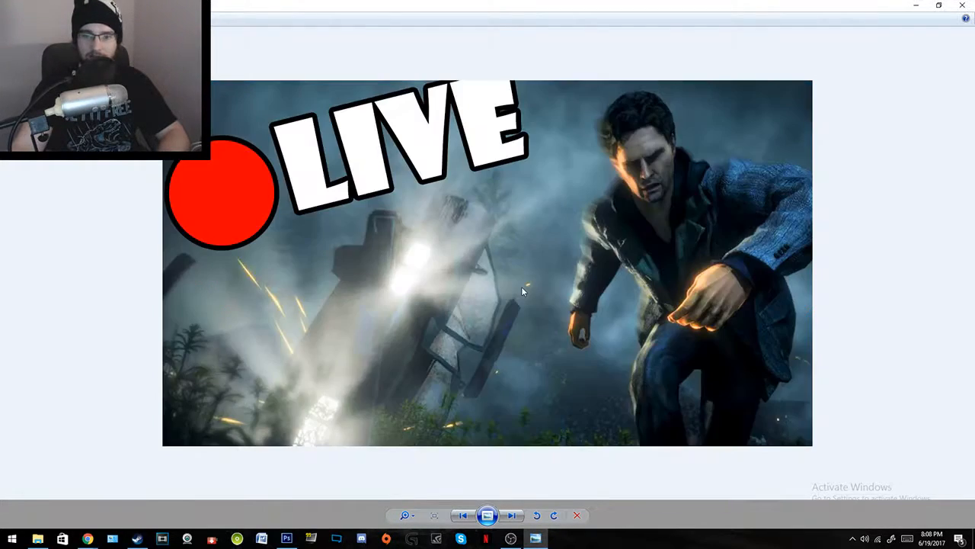
key("Right")
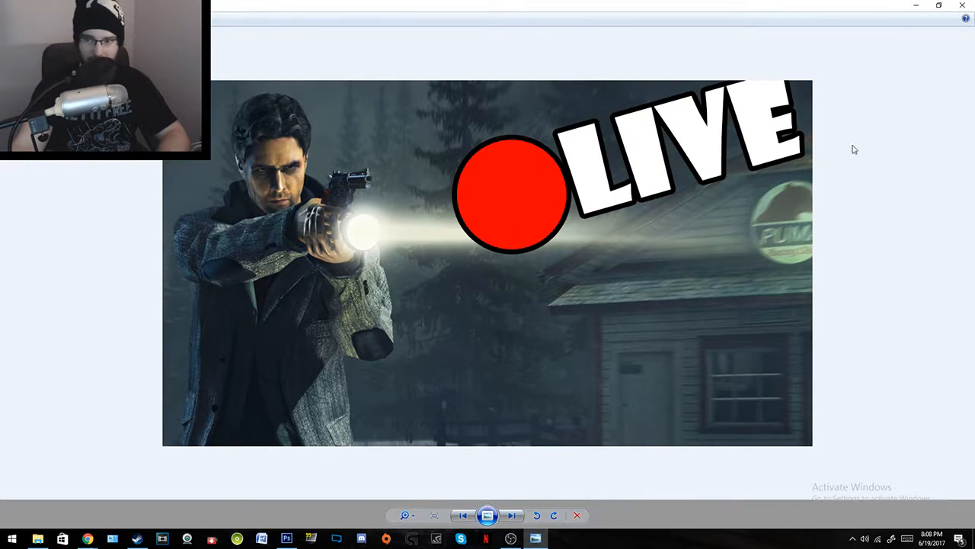
key("Right")
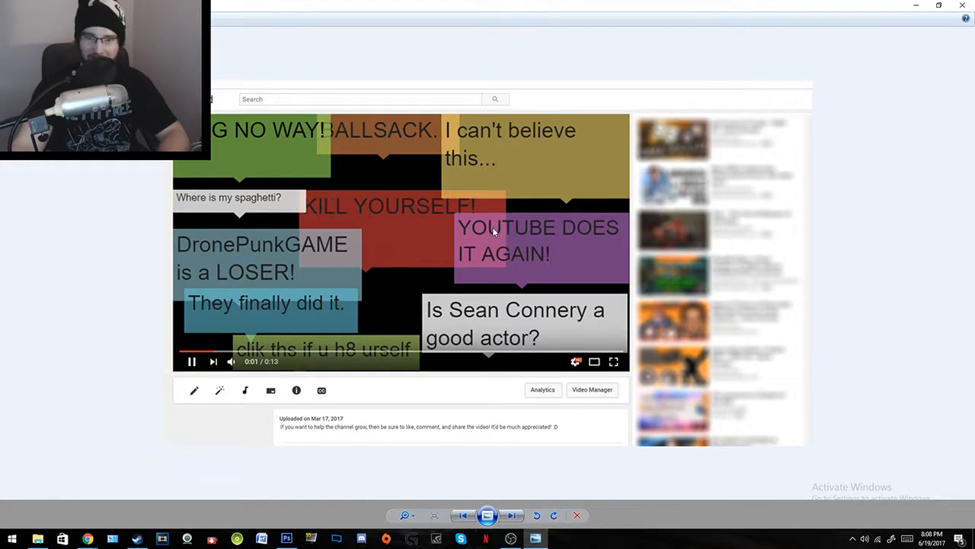
key("Left")
left_click(963, 5)
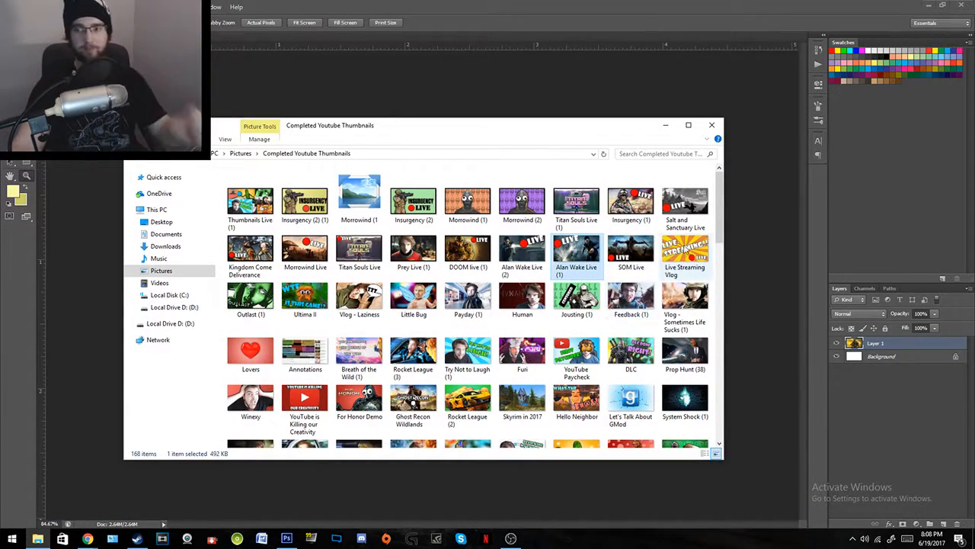
left_click(657, 125)
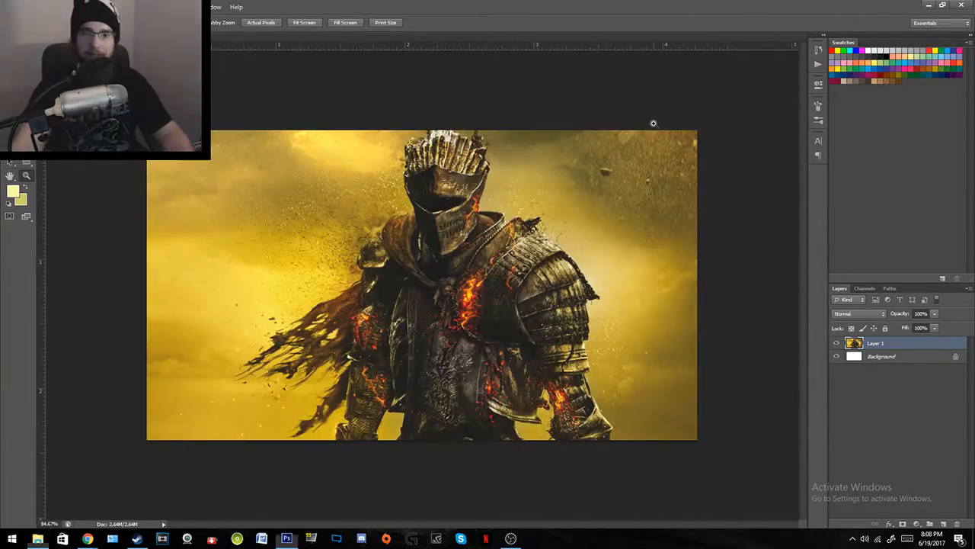
Step: Start a Pen tool path below the image's lower edge and trace the torso side of the yellow arm gap up to its upper corner
left_click_drag(367, 450, 514, 445)
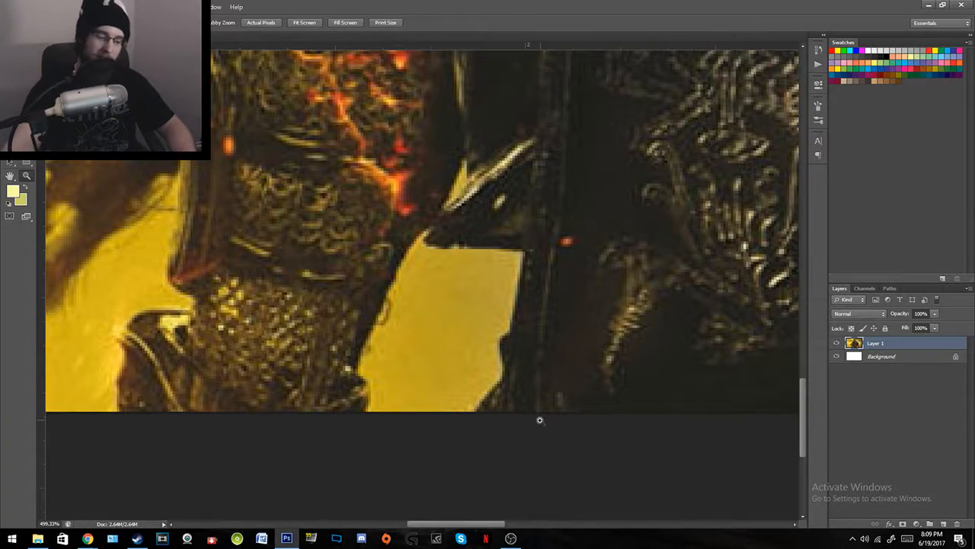
key("p")
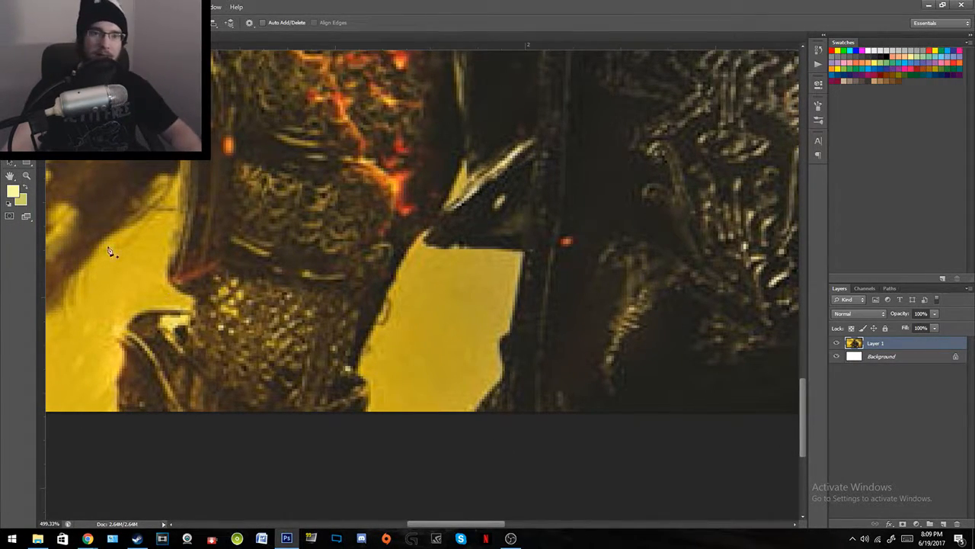
left_click(10, 149)
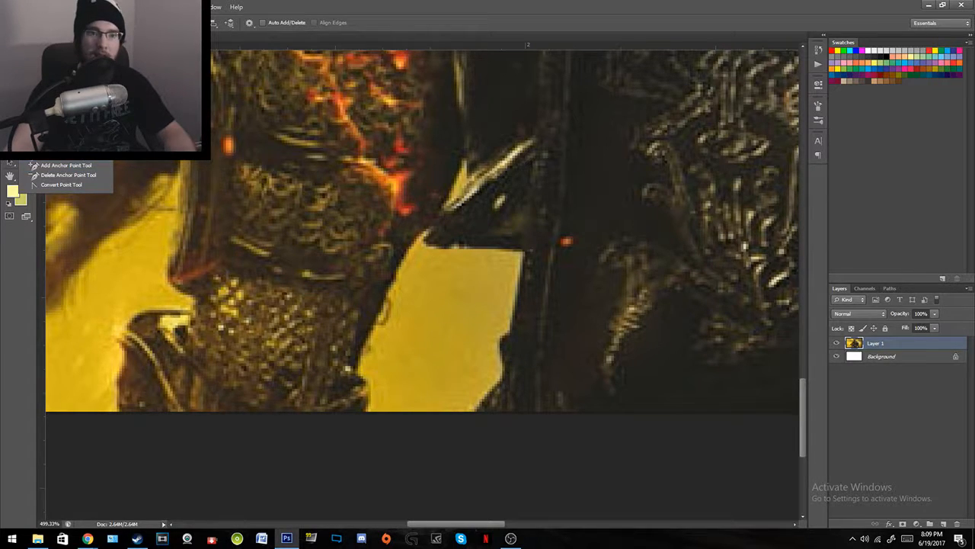
left_click(61, 146)
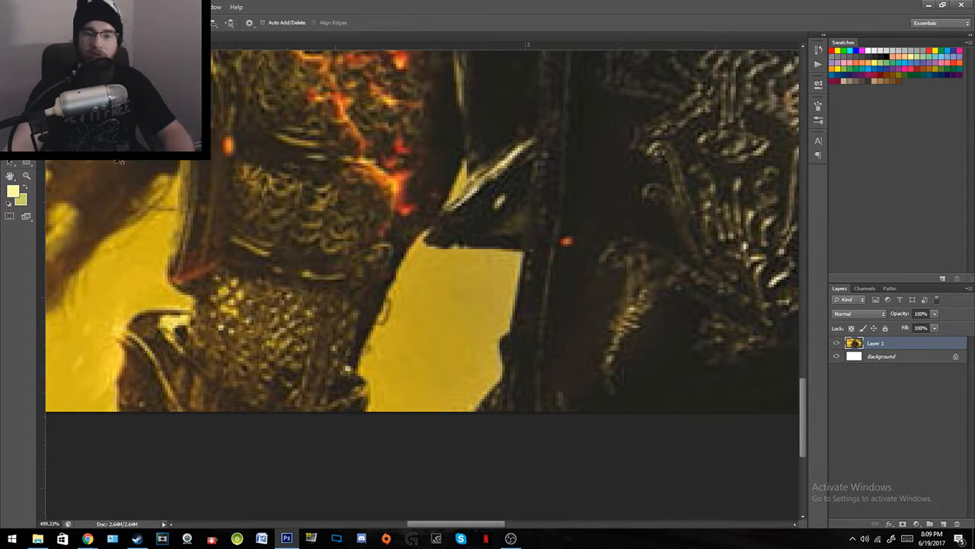
left_click(475, 417)
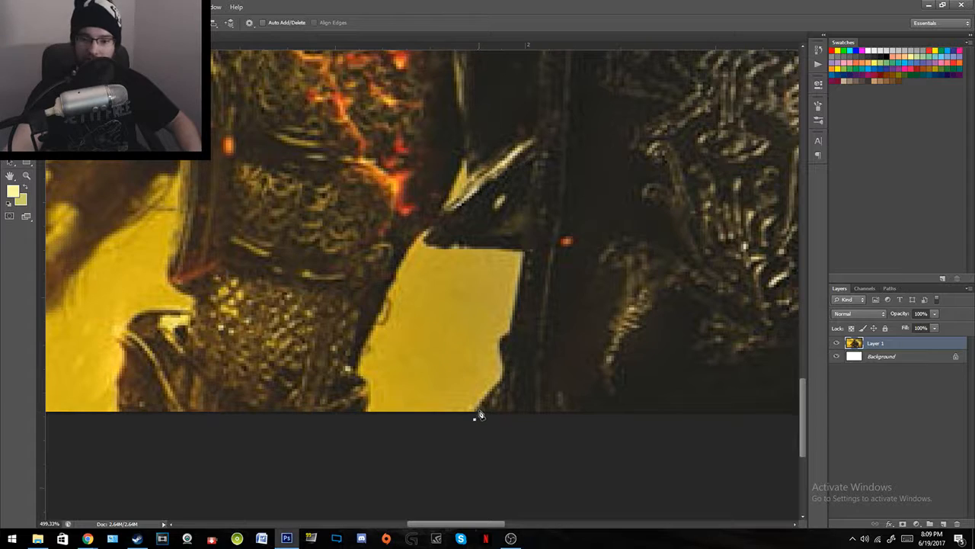
left_click(492, 394)
left_click(503, 383)
left_click(505, 377)
left_click(505, 368)
left_click(503, 358)
left_click(503, 348)
left_click(505, 340)
left_click(511, 333)
left_click(518, 300)
left_click(525, 257)
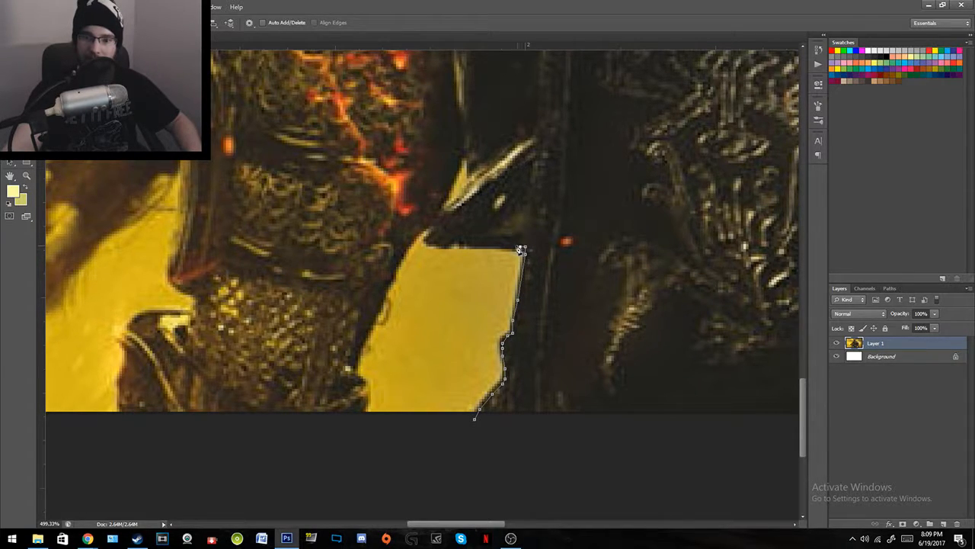
Step: Continue the path across the gap's upper edge and down the arm side past the image's lower edge, undoing misplaced anchor points
left_click(435, 245)
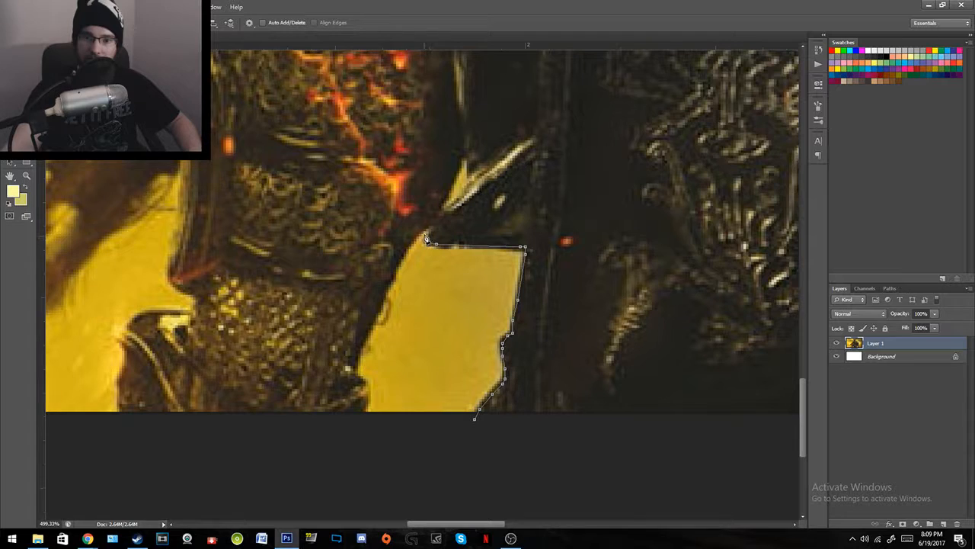
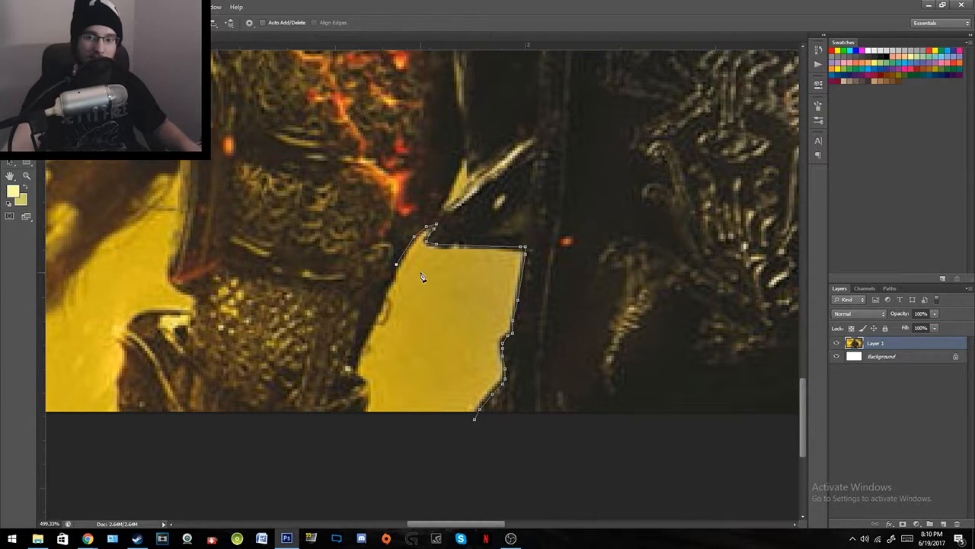
key("ctrl+z")
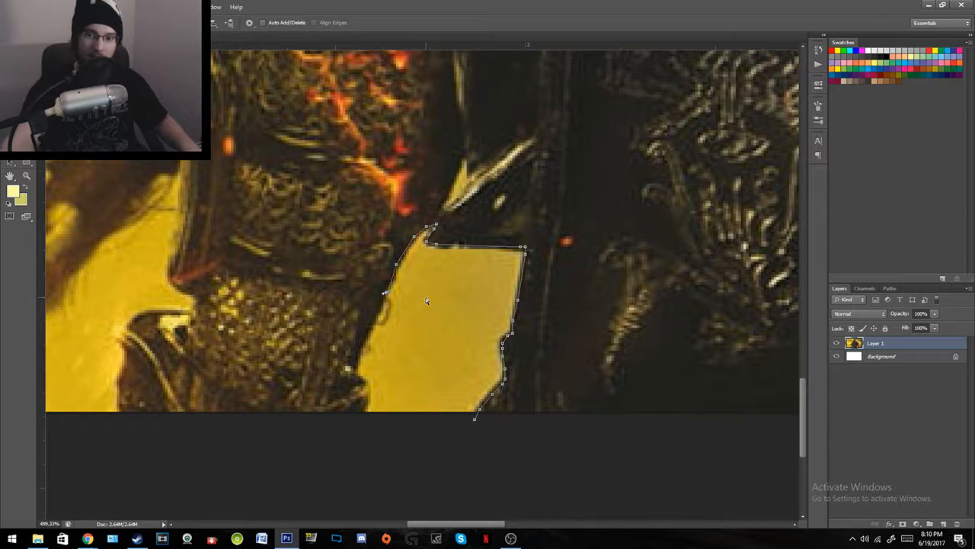
key("ctrl+z")
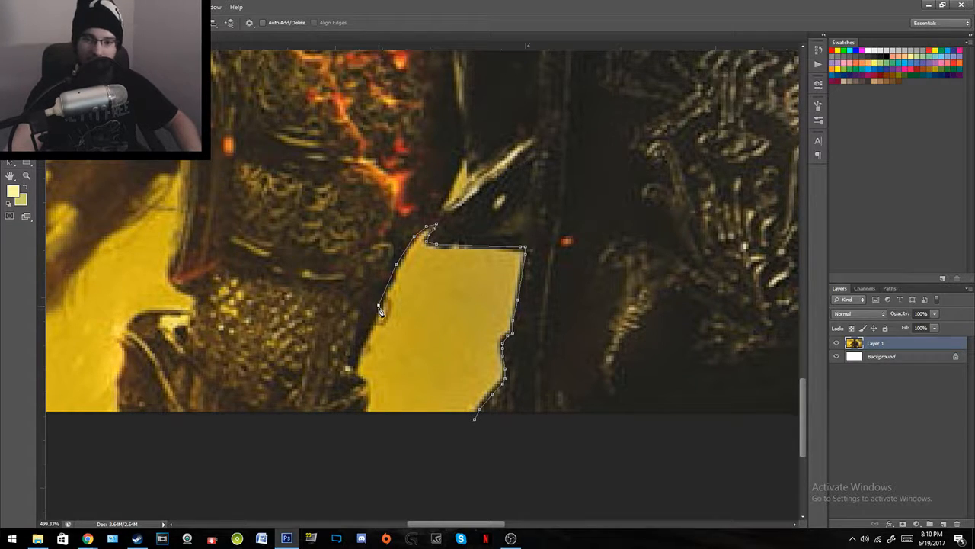
left_click(361, 345)
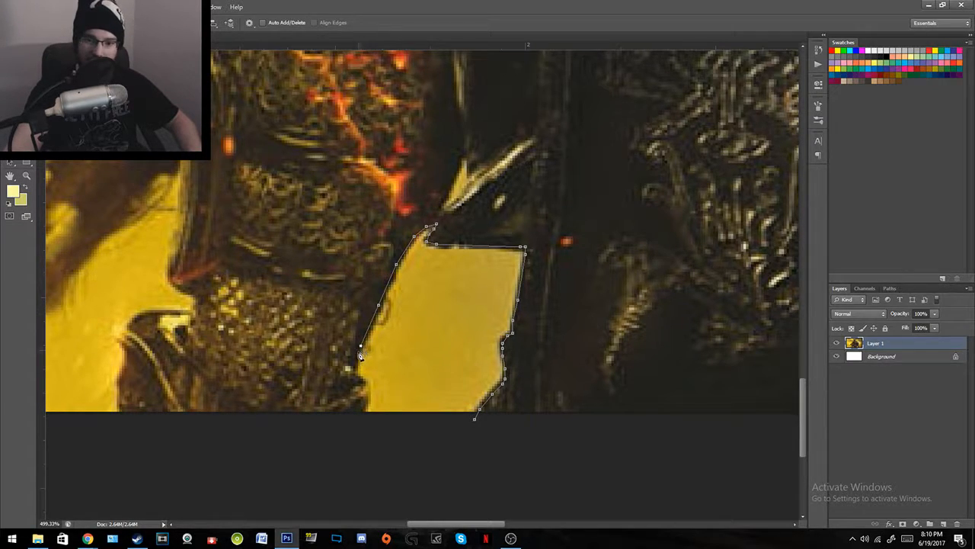
left_click(363, 417)
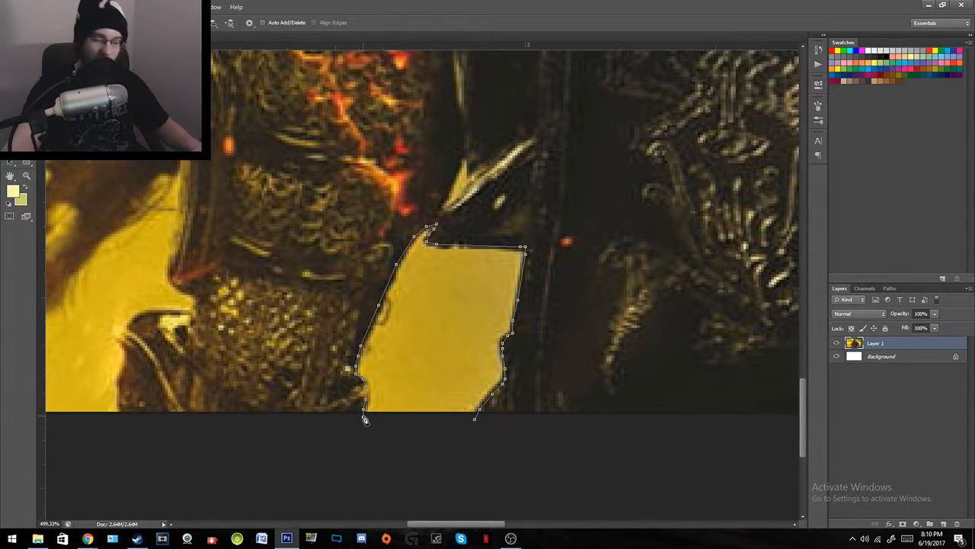
Step: Run the path beneath the gauntlet along the image's lower edge and up its outer contour past the cuff
left_click(123, 418)
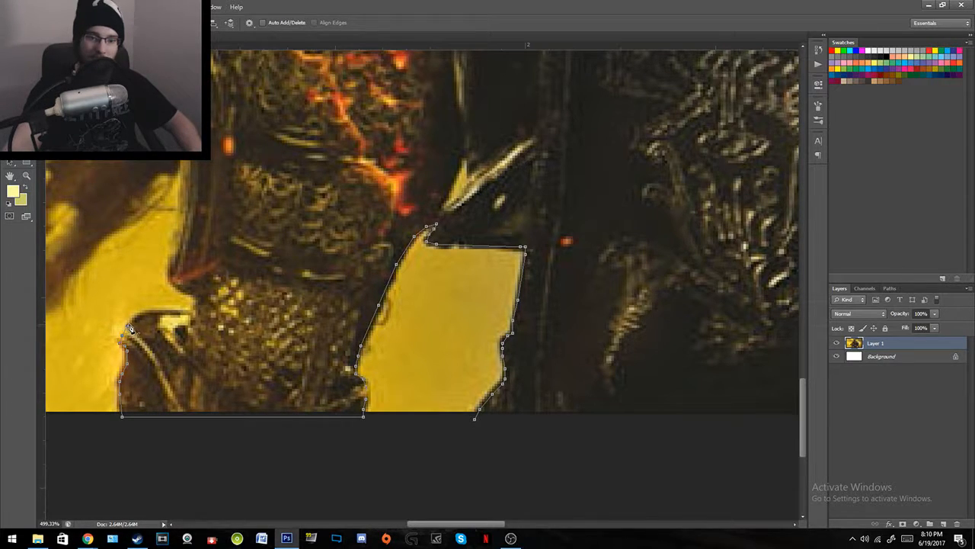
left_click_drag(150, 313, 175, 315)
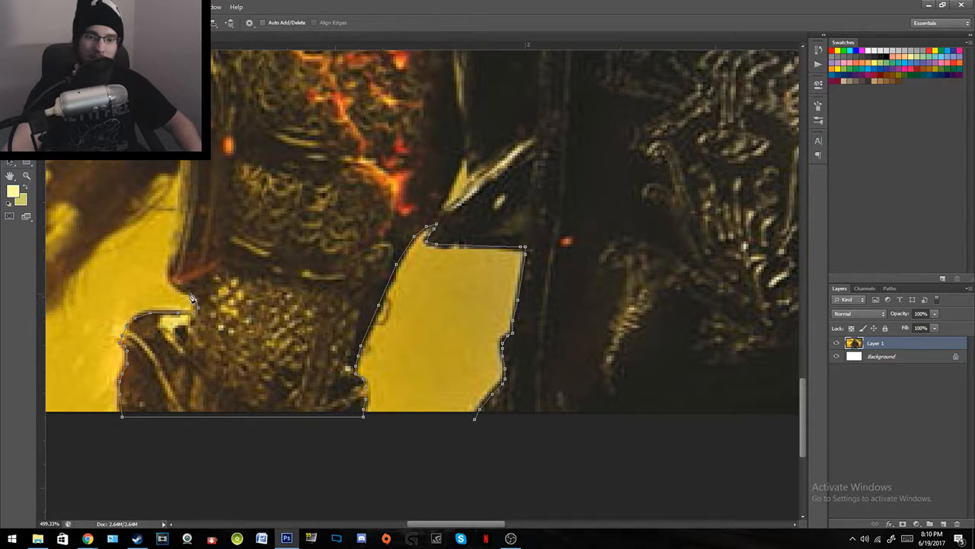
left_click(181, 248)
Step: Trace the forearm's outer edge with anchor points up to the notch just below the pale elbow spike
left_click_drag(192, 198, 342, 387)
left_click(341, 399)
left_click(341, 374)
left_click(340, 338)
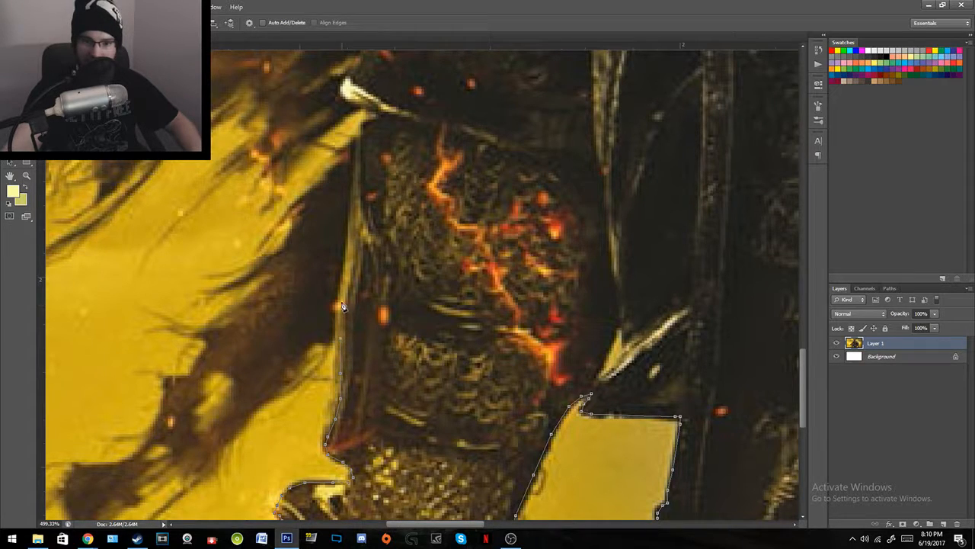
left_click(356, 185)
left_click(356, 151)
left_click(359, 140)
left_click(372, 122)
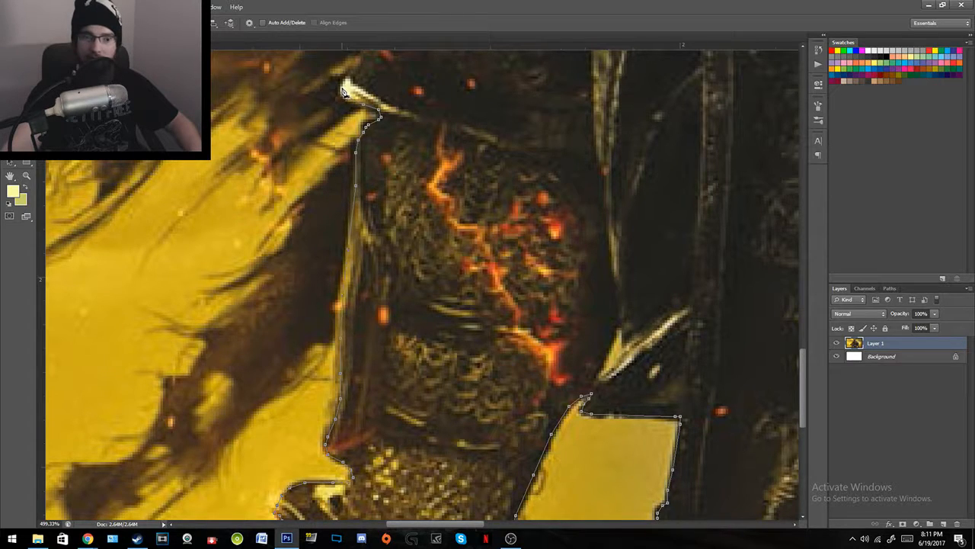
Step: Extend the path around the pale elbow spike and up the outer edge of the ember-lit upper arm
left_click_drag(288, 164, 295, 457)
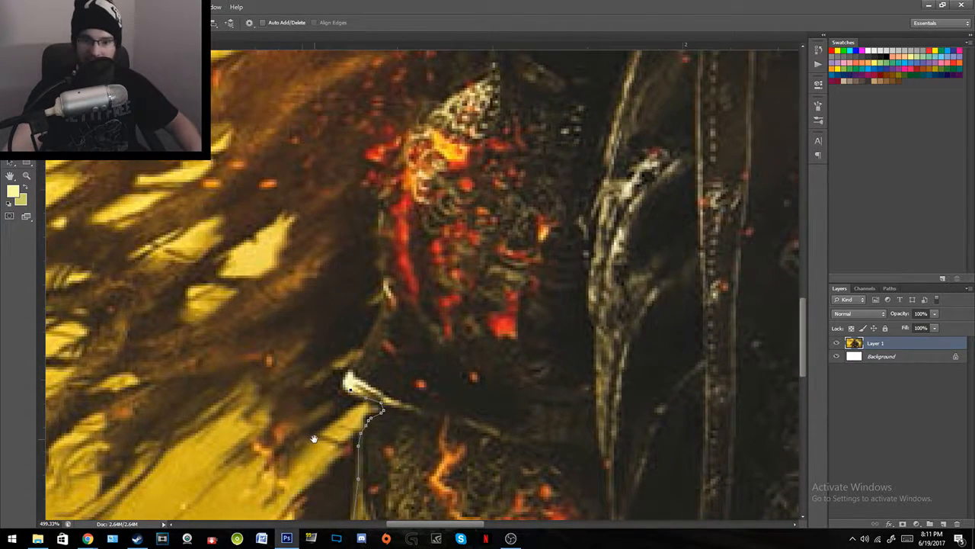
left_click_drag(349, 377, 383, 332)
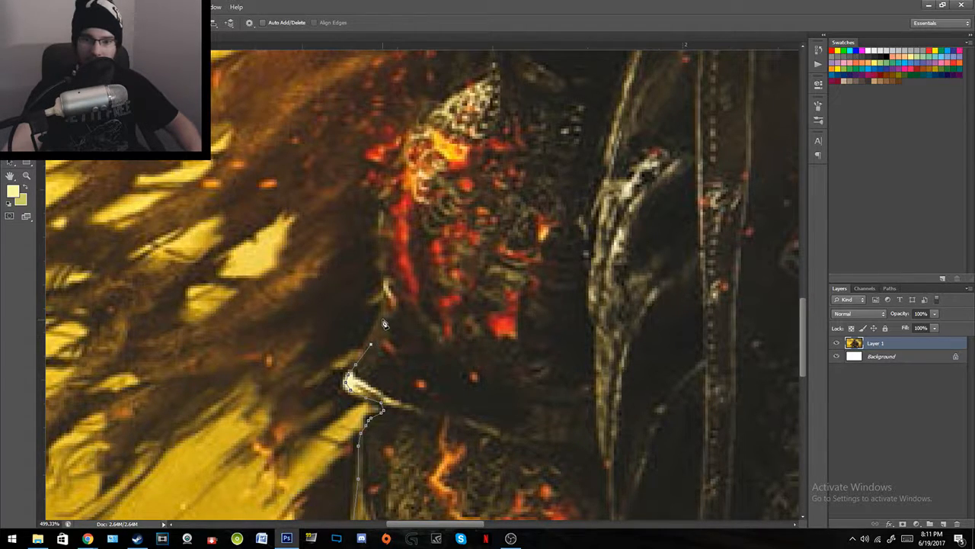
left_click(386, 300)
left_click(386, 275)
left_click(381, 243)
left_click(381, 217)
left_click(384, 187)
left_click(396, 157)
left_click(414, 131)
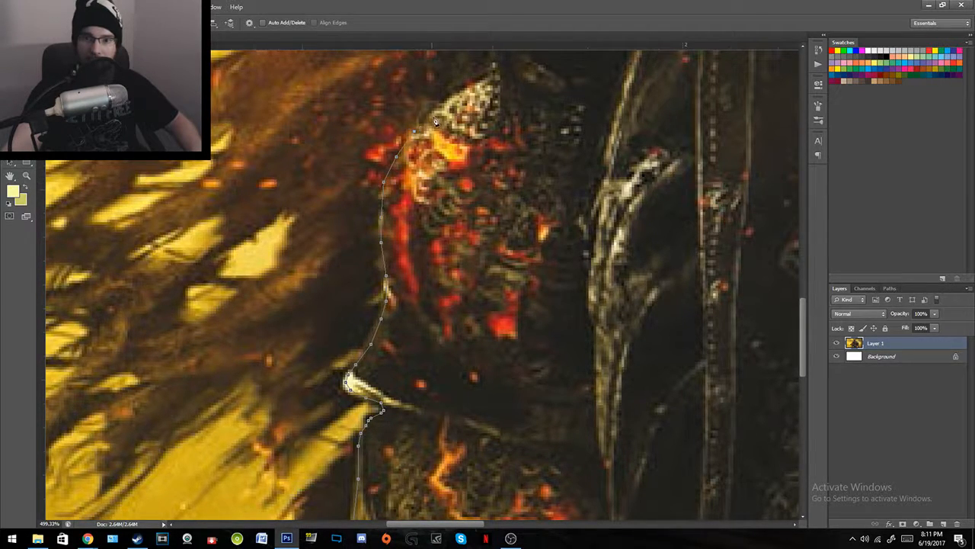
Step: Trace over the top of the ember-lit arm section up to the pointed tip of the armour plate above it
key("space")
left_click_drag(505, 140, 438, 447)
left_click_drag(488, 264, 466, 414)
left_click_drag(305, 396, 415, 106)
left_click_drag(354, 473, 485, 169)
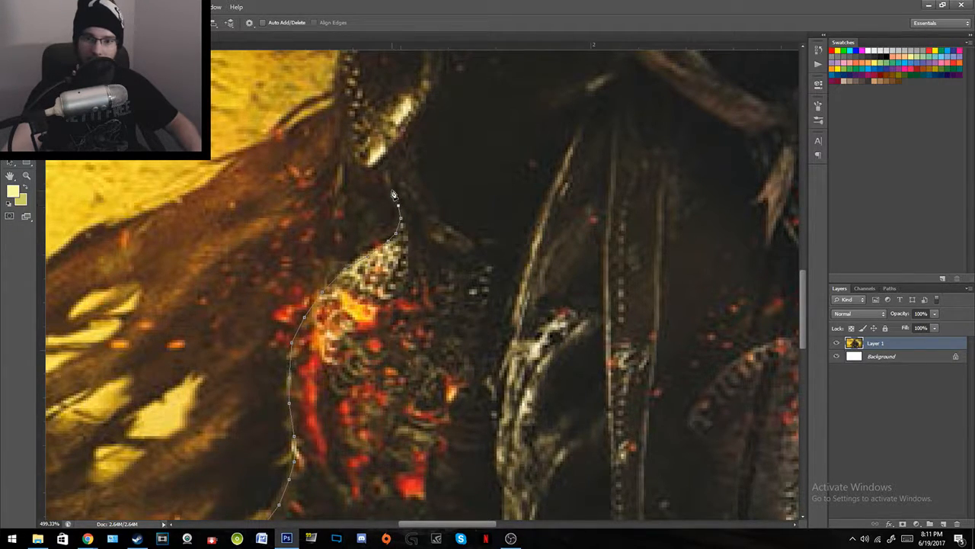
left_click_drag(384, 170, 390, 203)
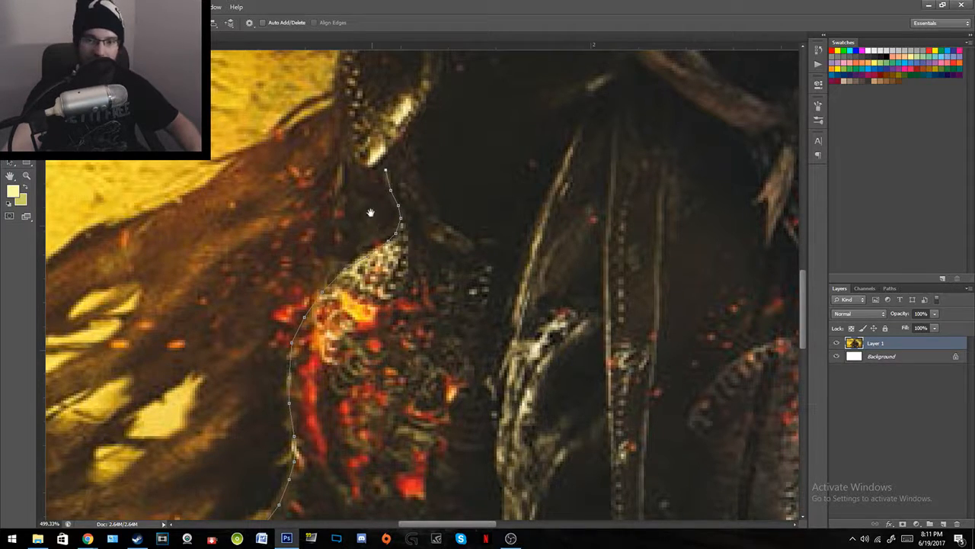
Step: Carry the path around the plate's pointed tip and up its outer edge to the underside of the shoulder armour
scroll(373, 229, "up", 3)
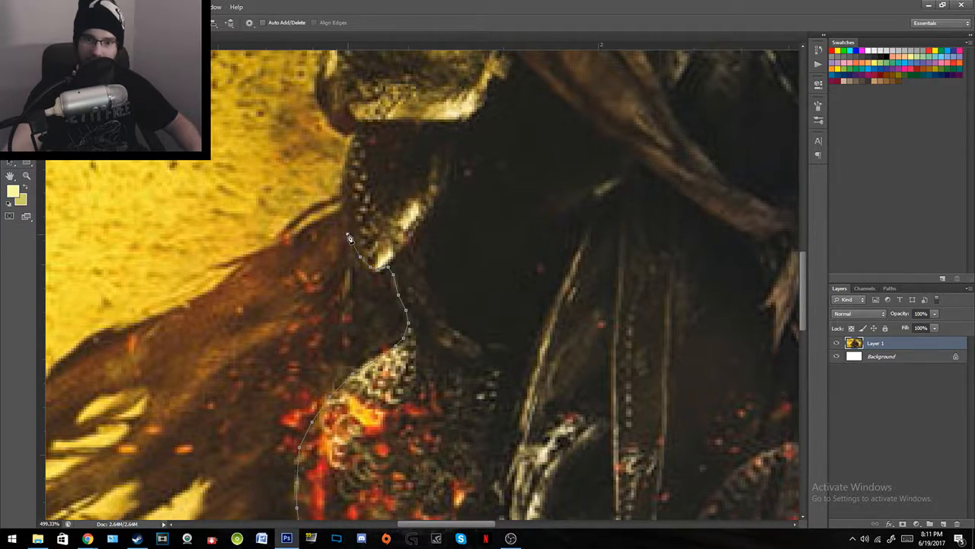
left_click(346, 171)
left_click(352, 139)
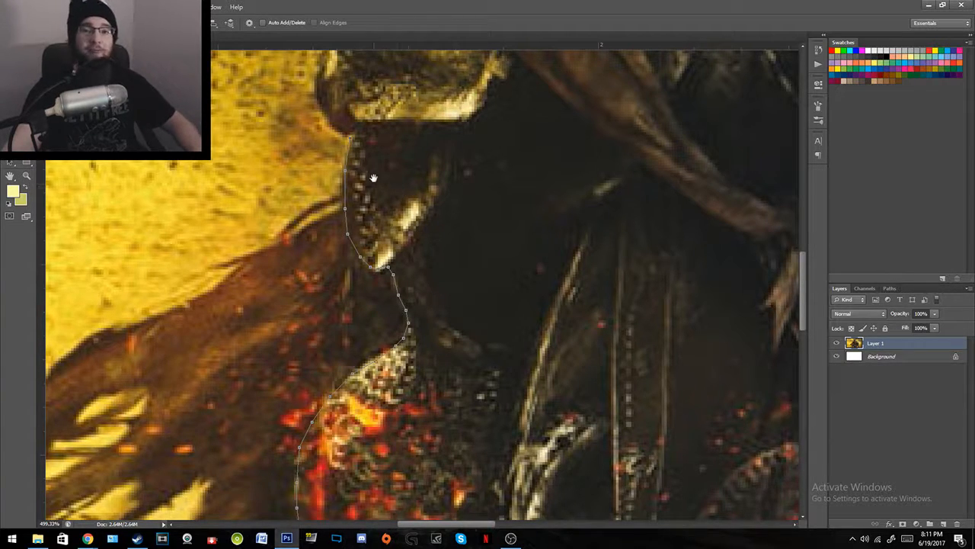
left_click_drag(378, 169, 394, 350)
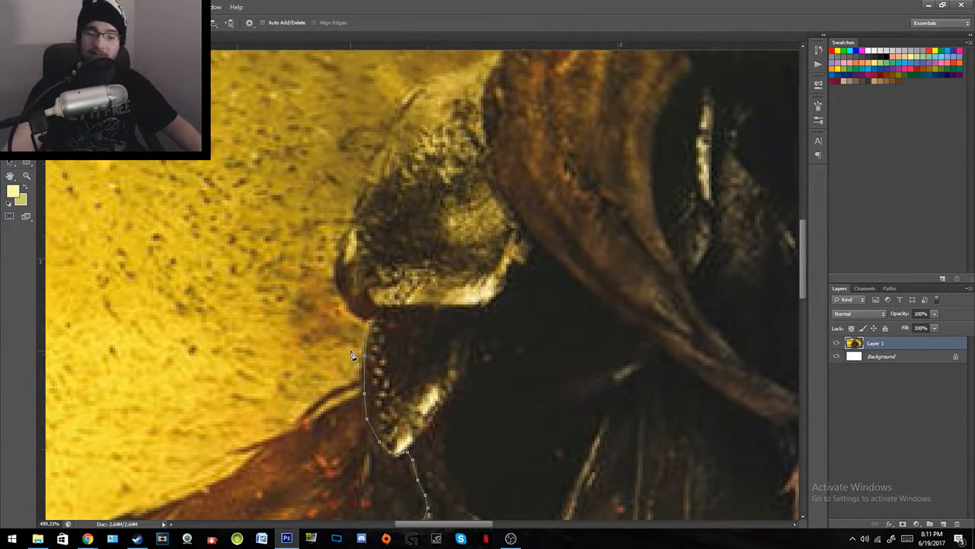
Step: Trace around the lower outer corner of the pale shoulder armour and partway up its outer edge
left_click(351, 307)
left_click(343, 292)
left_click(339, 269)
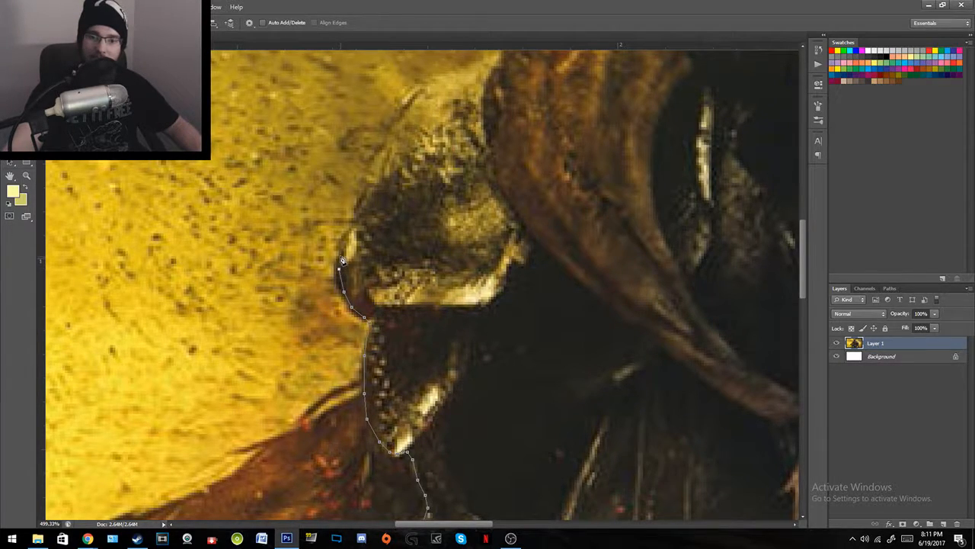
left_click(356, 216)
left_click(375, 192)
left_click(388, 176)
Step: Continue the path over the pale shoulder plate and along the top of the rust-coloured plate towards the neck
left_click_drag(424, 139, 378, 327)
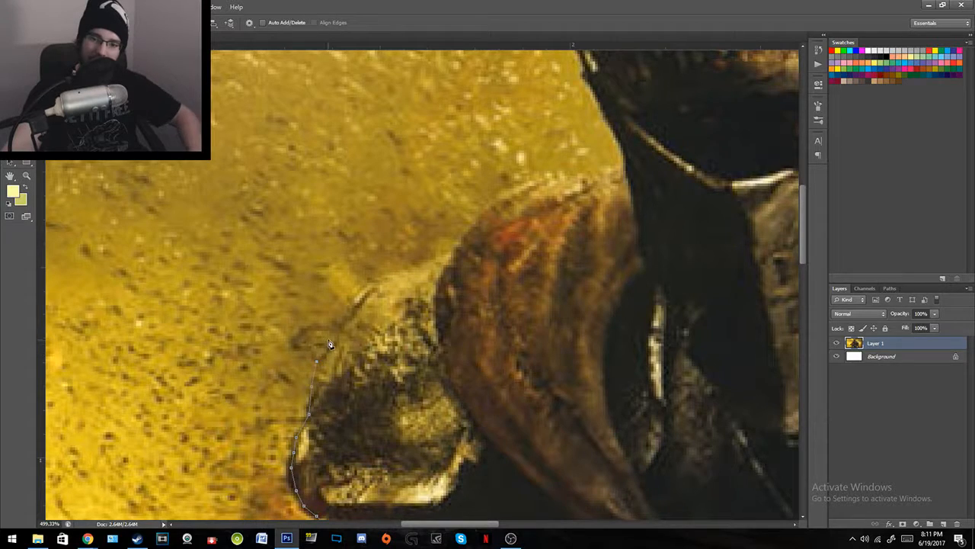
left_click(342, 318)
left_click(357, 294)
left_click(372, 281)
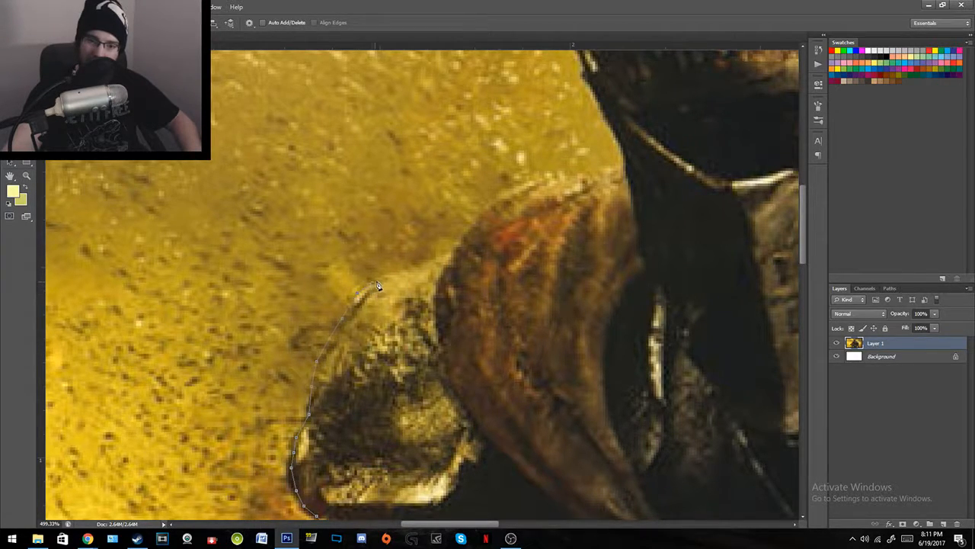
left_click(387, 278)
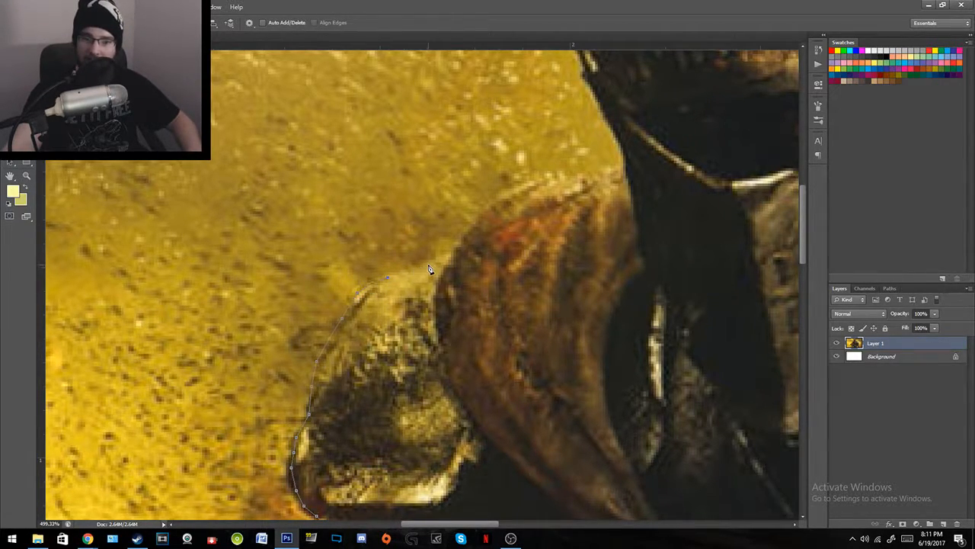
left_click(461, 247)
left_click(473, 229)
left_click(517, 192)
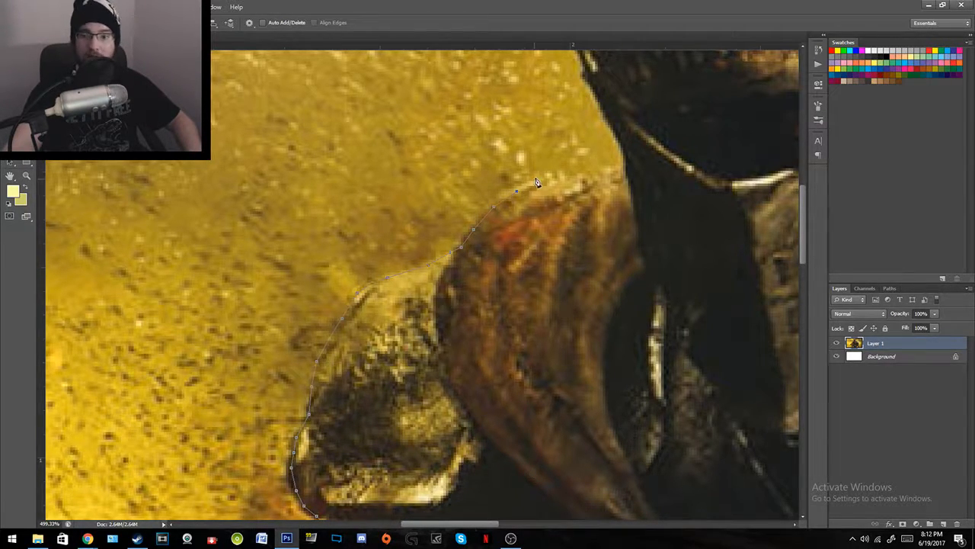
left_click(582, 183)
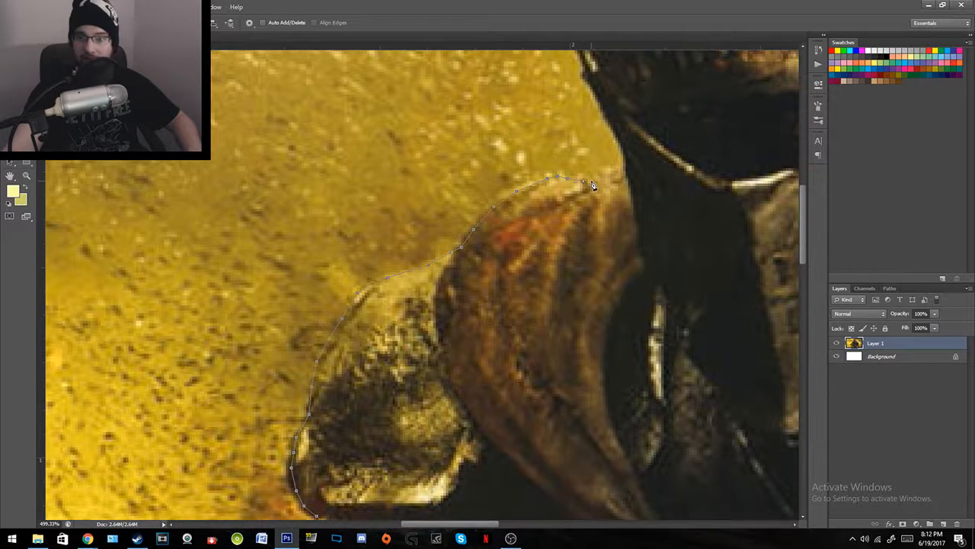
Step: Trace from the neck up the helmet's outer edge, past the visor corner, to the base of the ridged crown
left_click(624, 147)
left_click(611, 128)
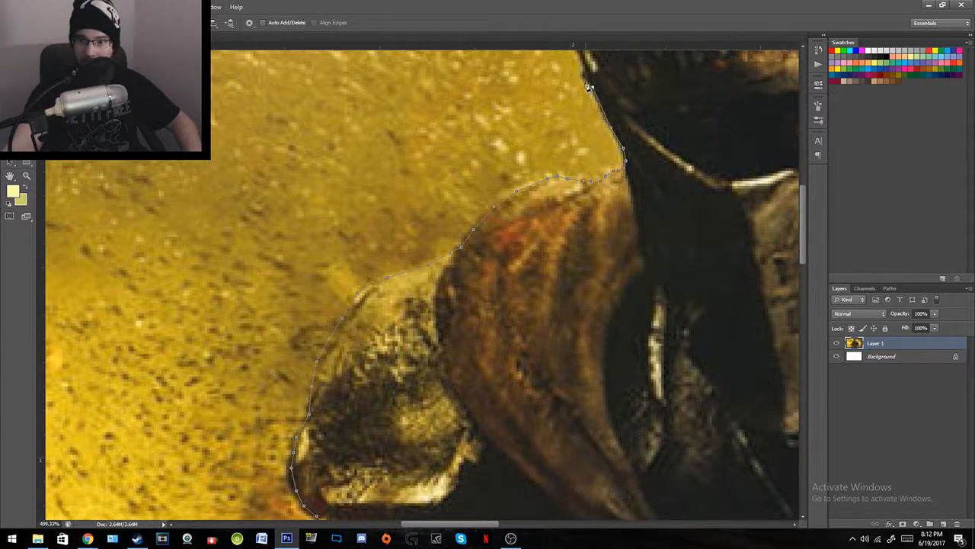
left_click_drag(585, 78, 423, 369)
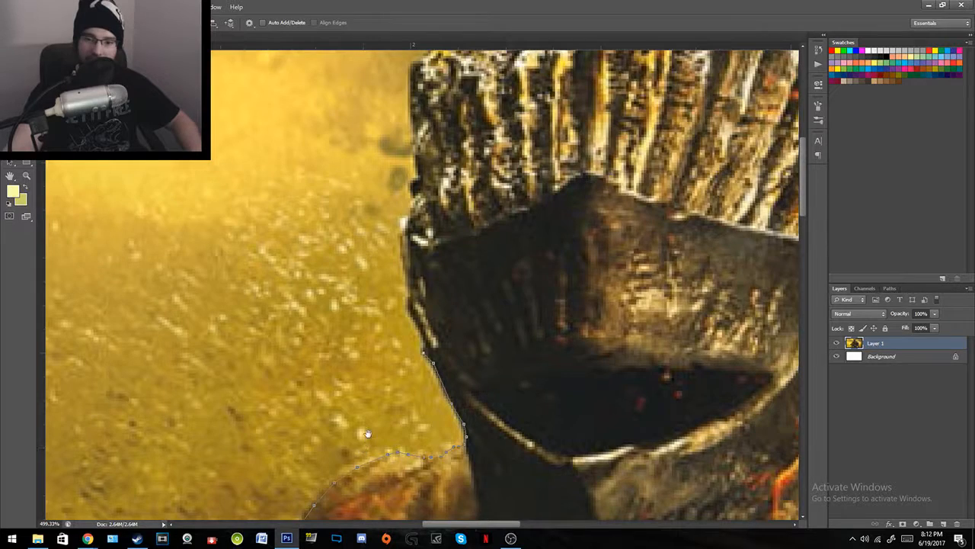
left_click(416, 317)
left_click(409, 305)
left_click(411, 294)
left_click(411, 282)
left_click(410, 266)
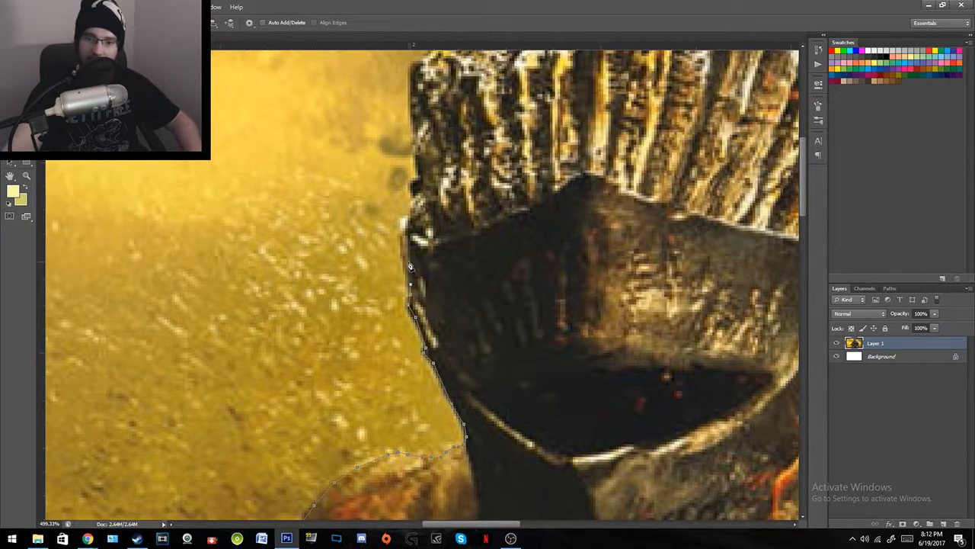
left_click(418, 187)
left_click(418, 174)
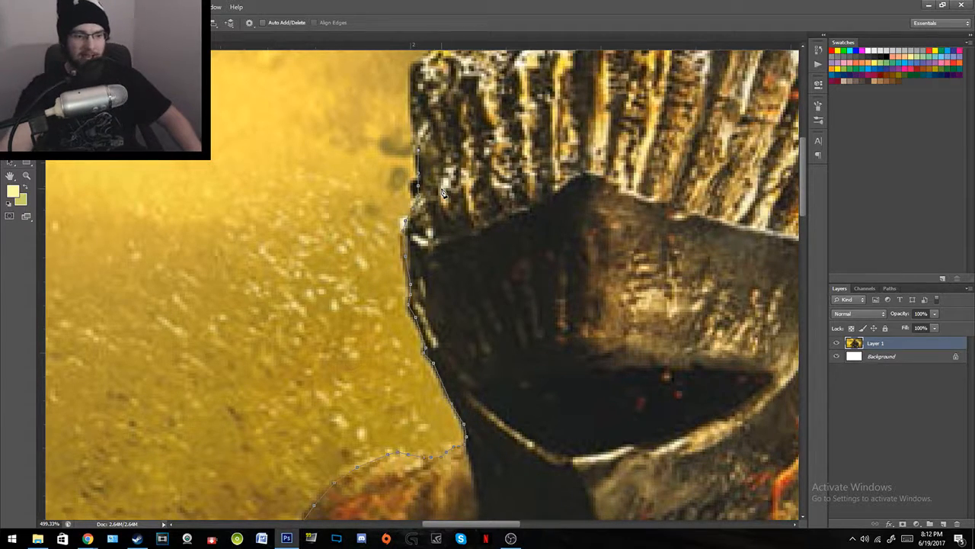
Step: Extend the path up the crown's outer edge and over its jagged corner to just above the image's upper border
left_click_drag(444, 193, 343, 298)
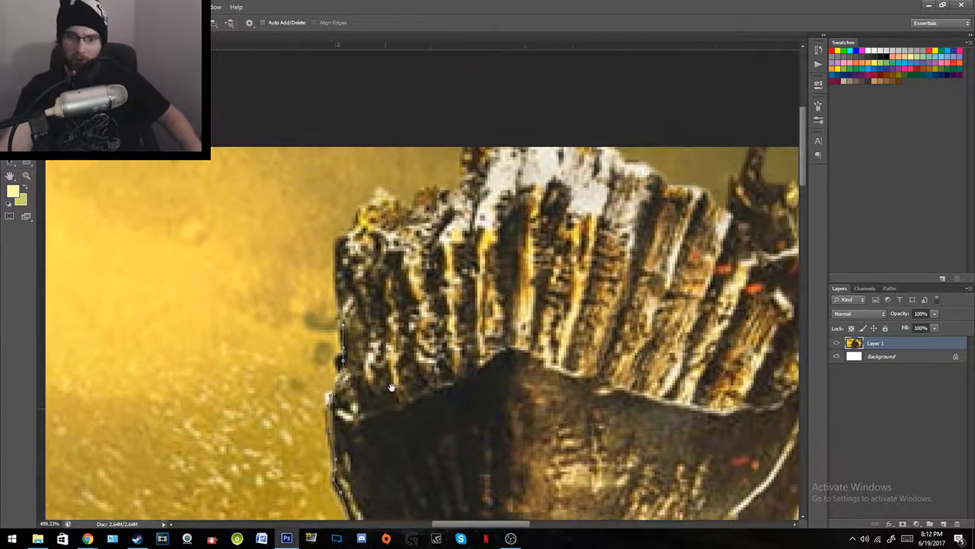
left_click(340, 292)
left_click(338, 261)
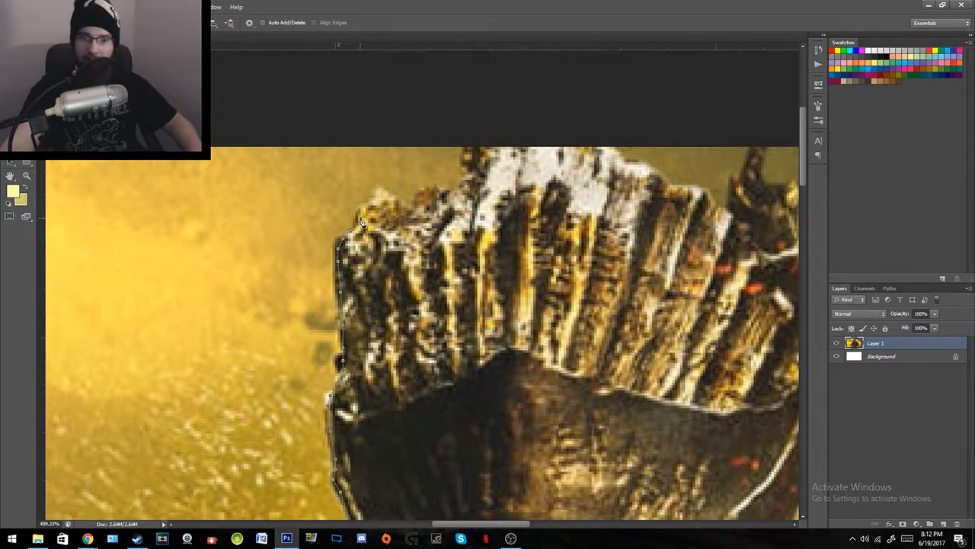
left_click(389, 197)
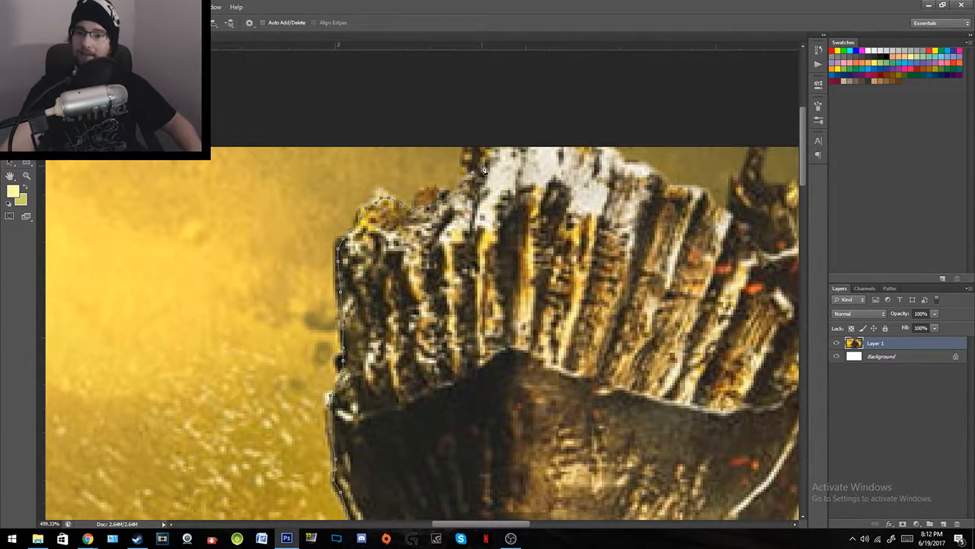
left_click_drag(504, 149, 333, 184)
left_click(322, 171)
left_click(306, 140)
left_click(375, 124)
left_click_drag(371, 153, 366, 156)
left_click(334, 164)
left_click(354, 173)
left_click(410, 171)
key("ctrl+alt+z")
key("ctrl+alt+z")
key("ctrl+alt+z")
key("ctrl+alt+z")
key("ctrl+alt+z")
key("ctrl+alt+z")
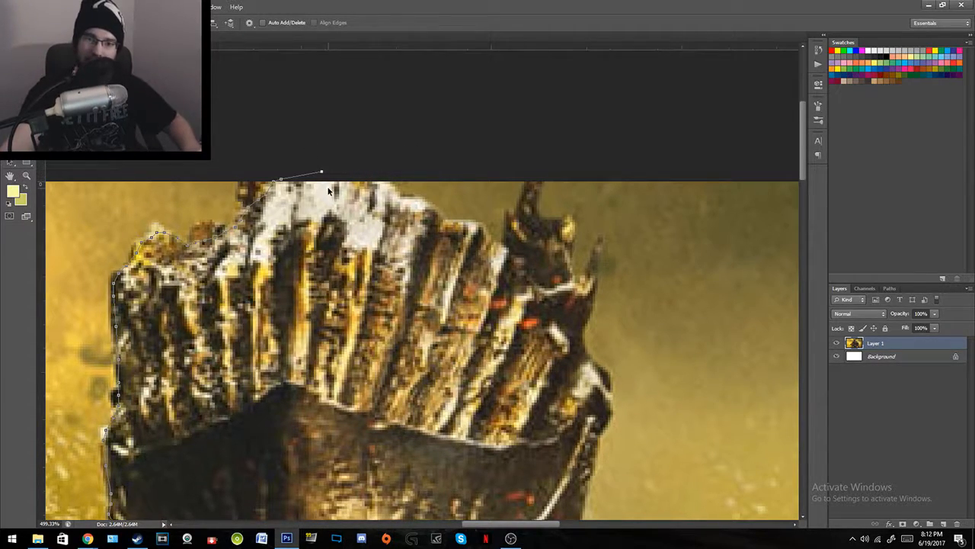
Step: Trace the crown's stepped top edge down to the base of the dark spire, leaving the spire outside the path
left_click(385, 180)
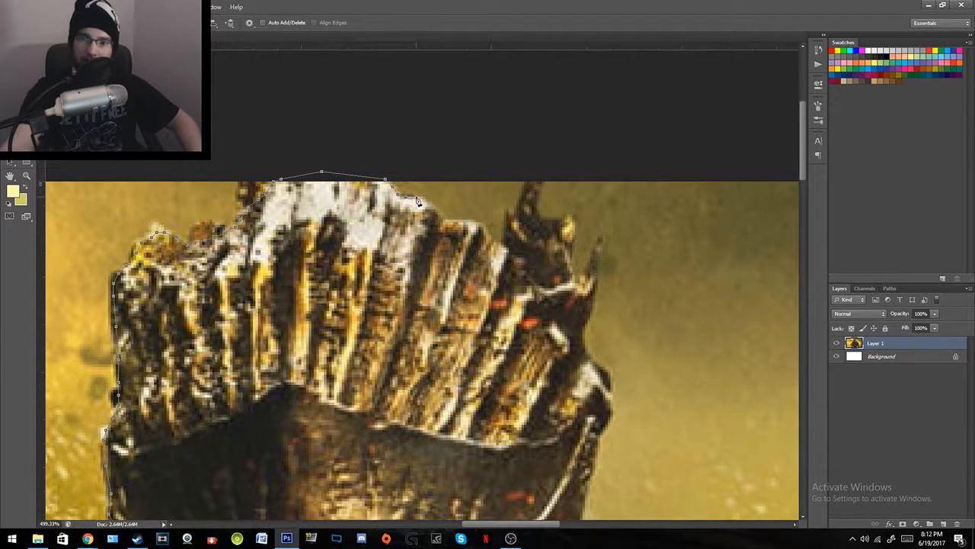
left_click(423, 204)
left_click(461, 223)
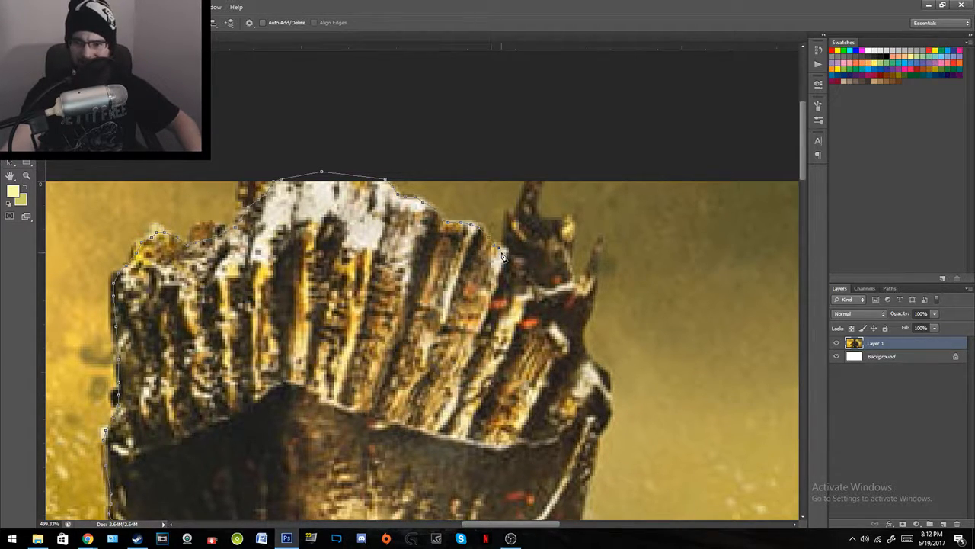
left_click(514, 278)
left_click(519, 286)
left_click(532, 290)
Step: Carry the path down the crown's slanted far edge beneath the dark spires, towards the bulge at the helmet's side
left_click_drag(569, 345, 410, 272)
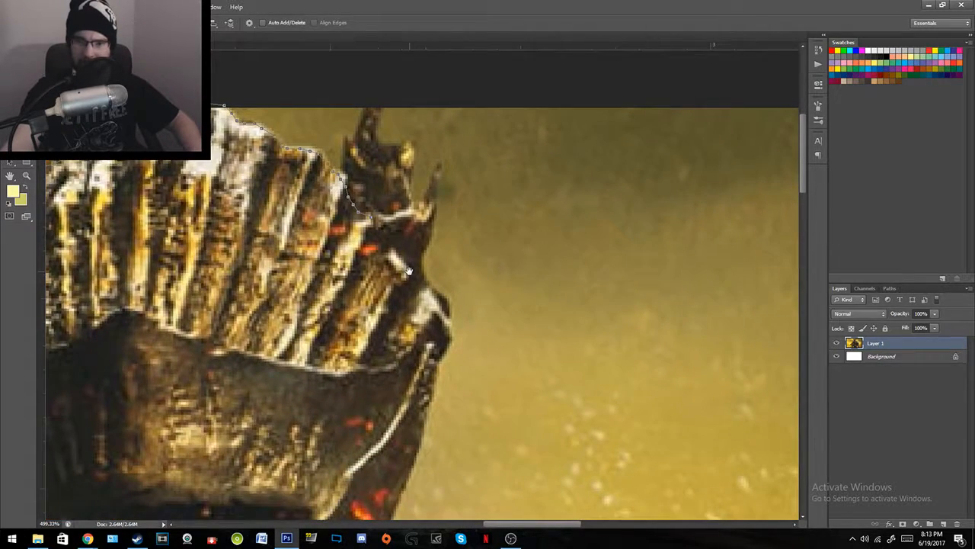
left_click(380, 230)
left_click(393, 246)
left_click(407, 263)
left_click(420, 282)
Step: Trace down the helmet's far side to the neck and along the collar's upper edge to the notch past its tip
left_click_drag(439, 387, 538, 212)
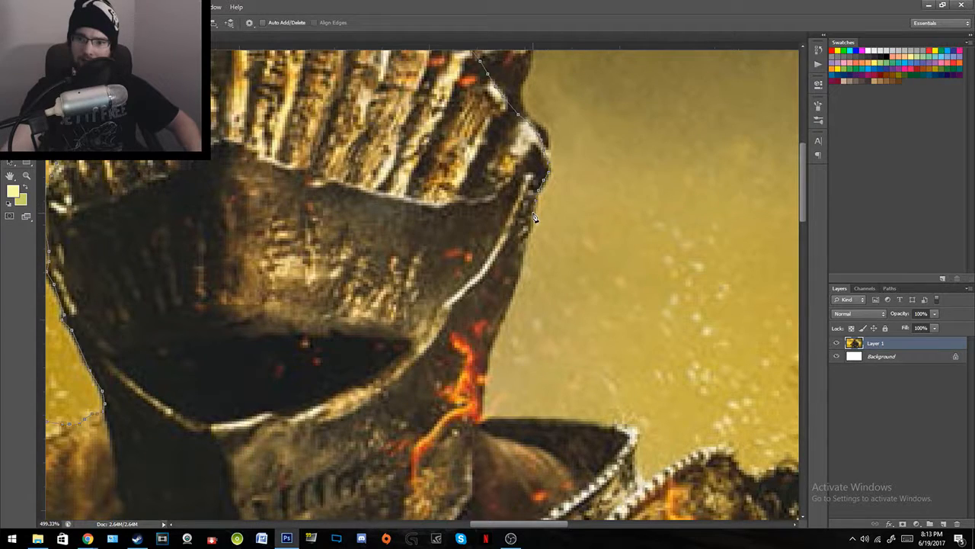
left_click(518, 267)
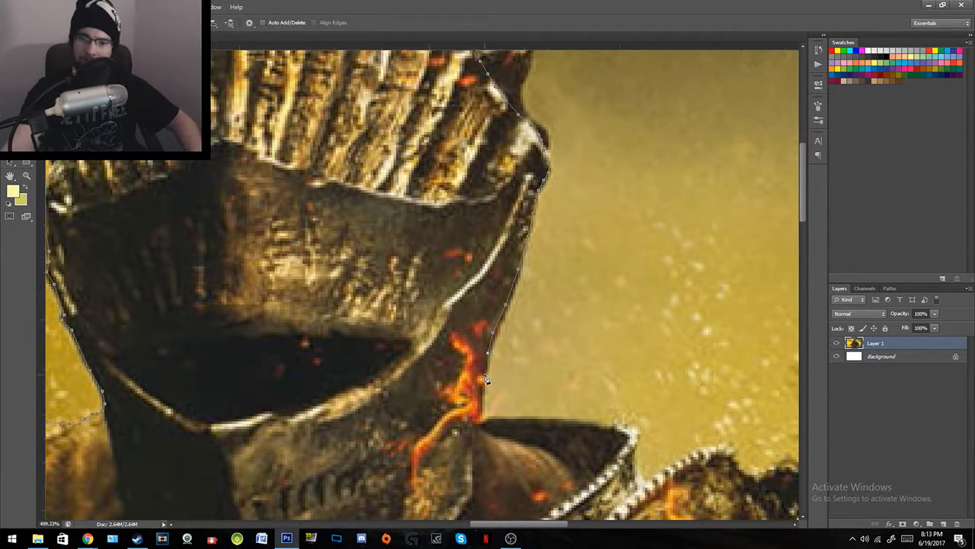
left_click_drag(494, 381, 452, 249)
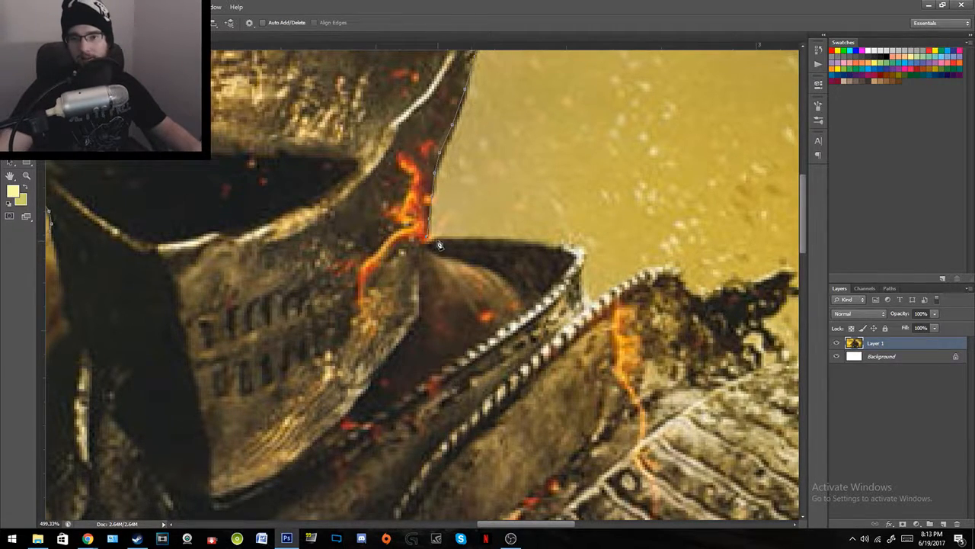
left_click_drag(520, 243, 580, 263)
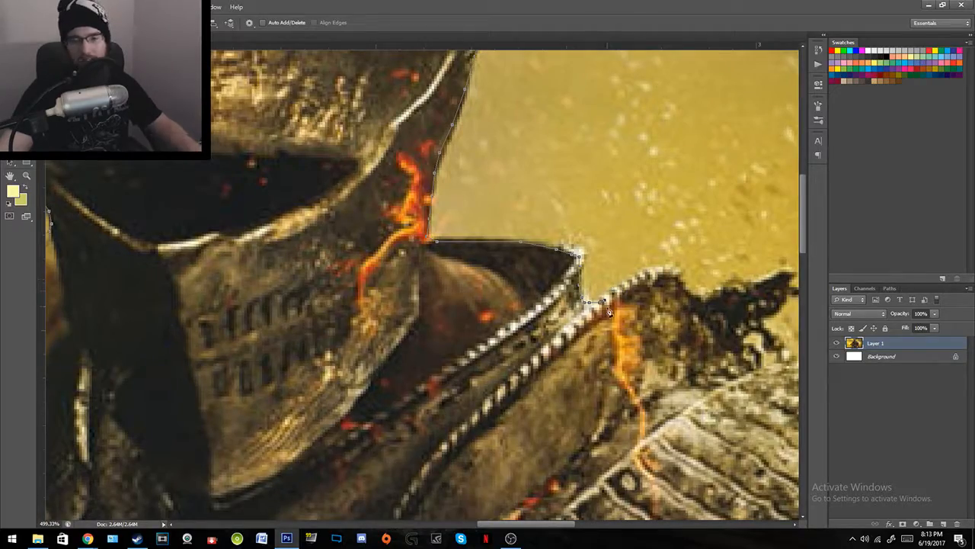
key("z")
left_click_drag(581, 258, 554, 285)
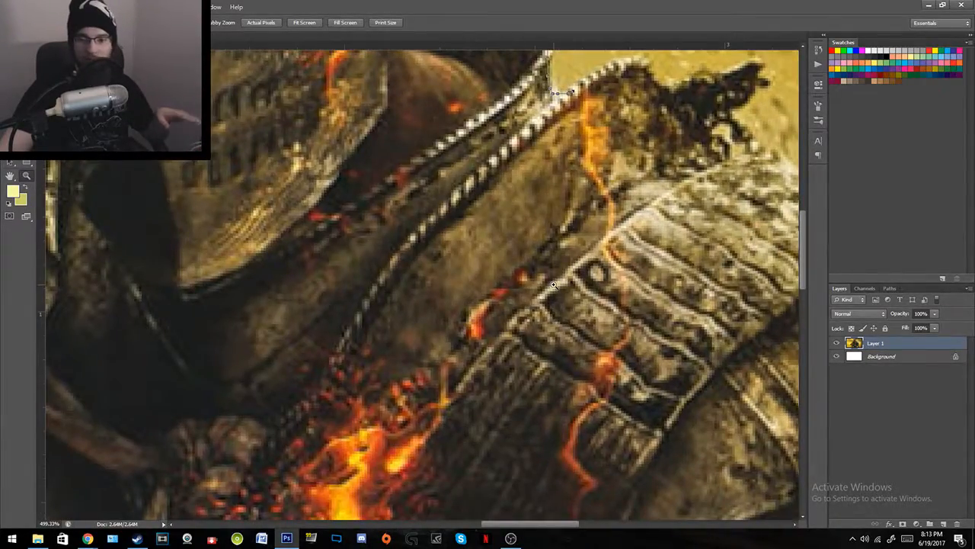
left_click_drag(595, 131, 442, 312)
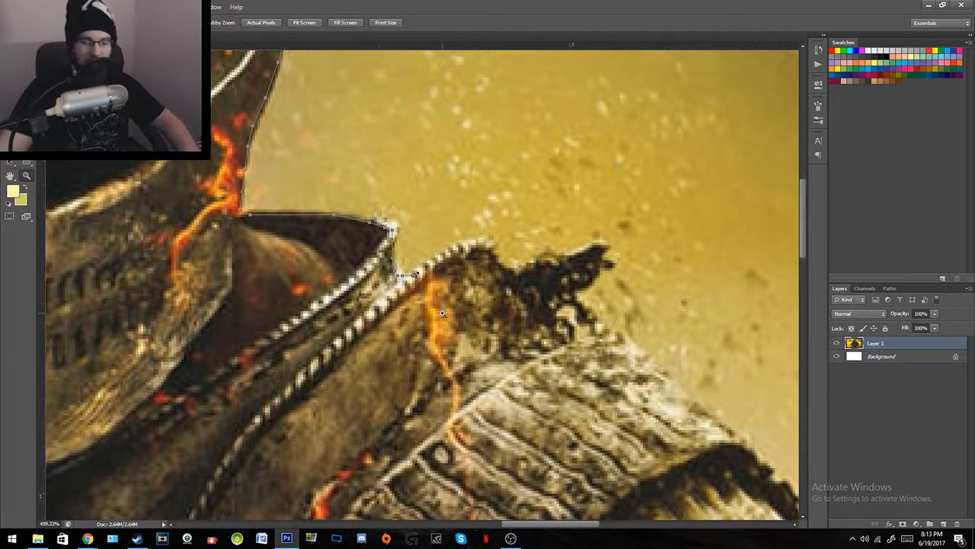
key("p")
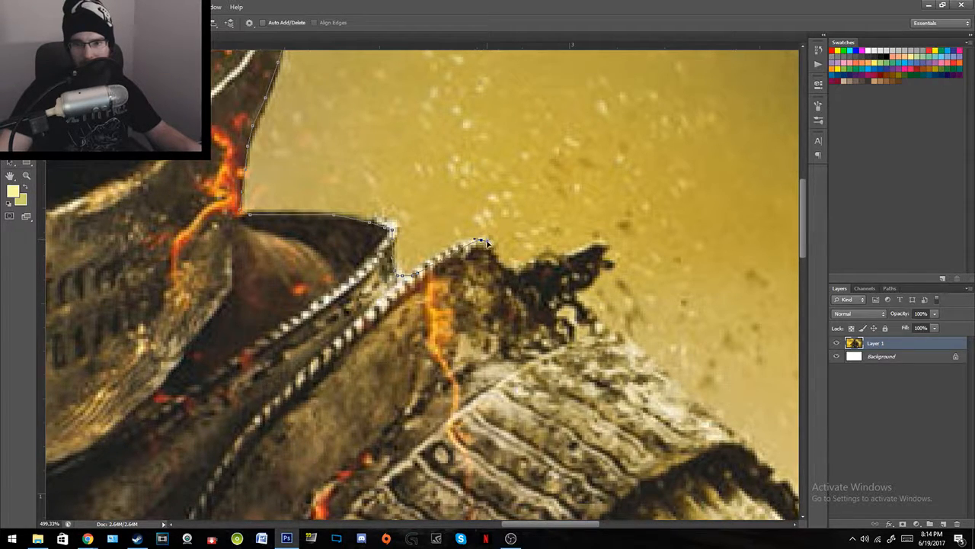
left_click_drag(480, 240, 509, 245)
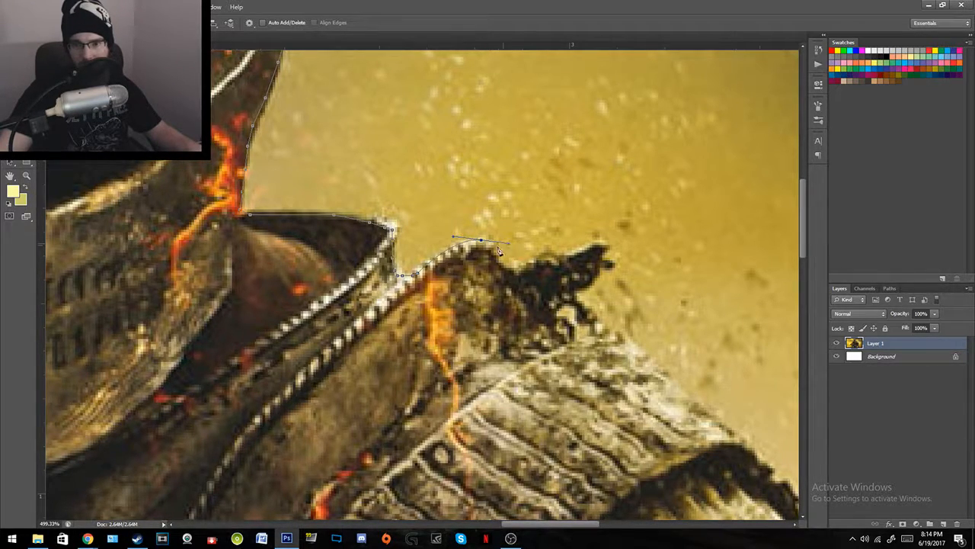
left_click(489, 246)
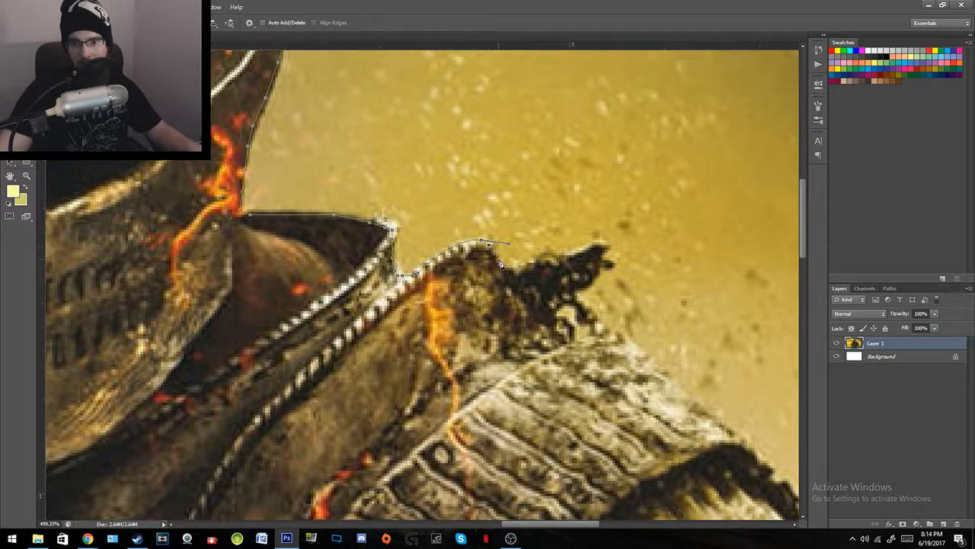
key("z")
left_click_drag(480, 245, 491, 243)
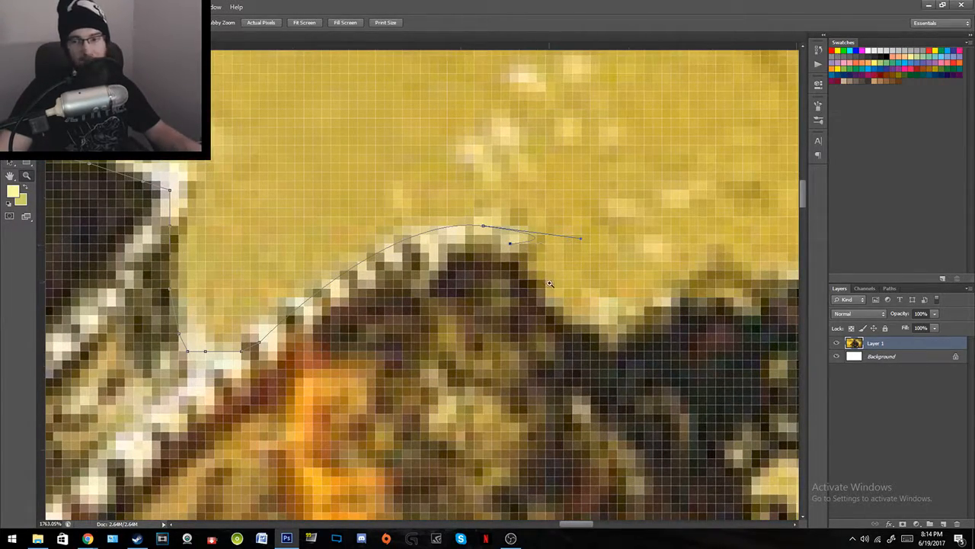
left_click_drag(552, 269, 493, 272)
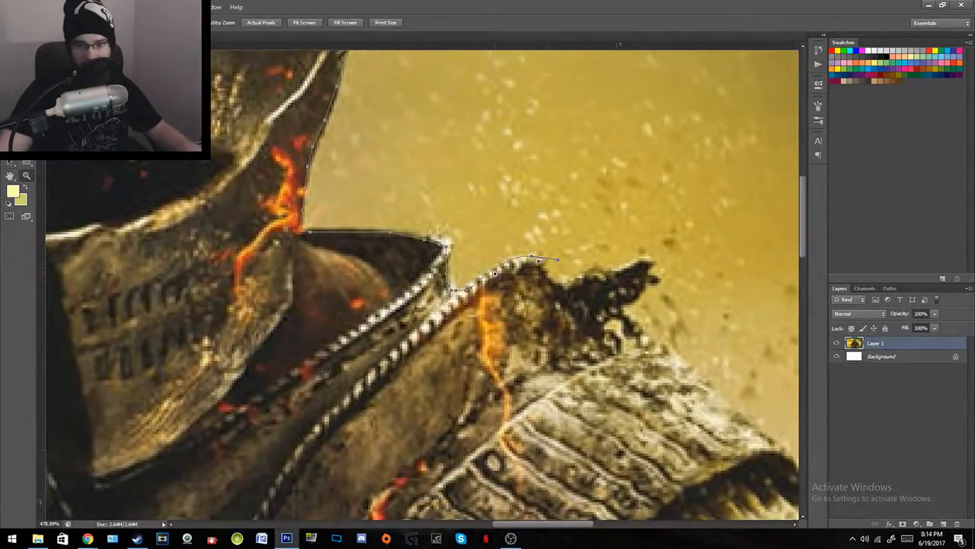
key("p")
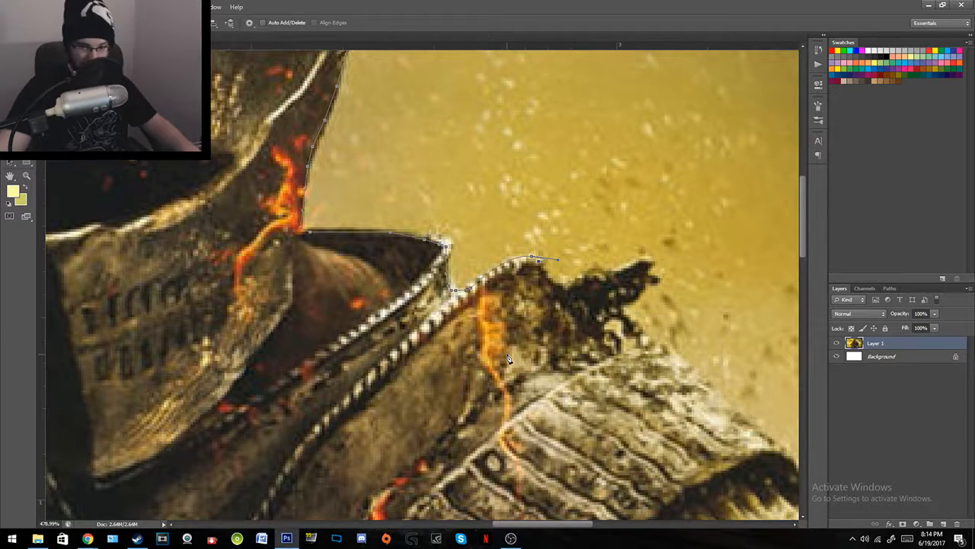
key("ctrl+z")
key("ctrl+z")
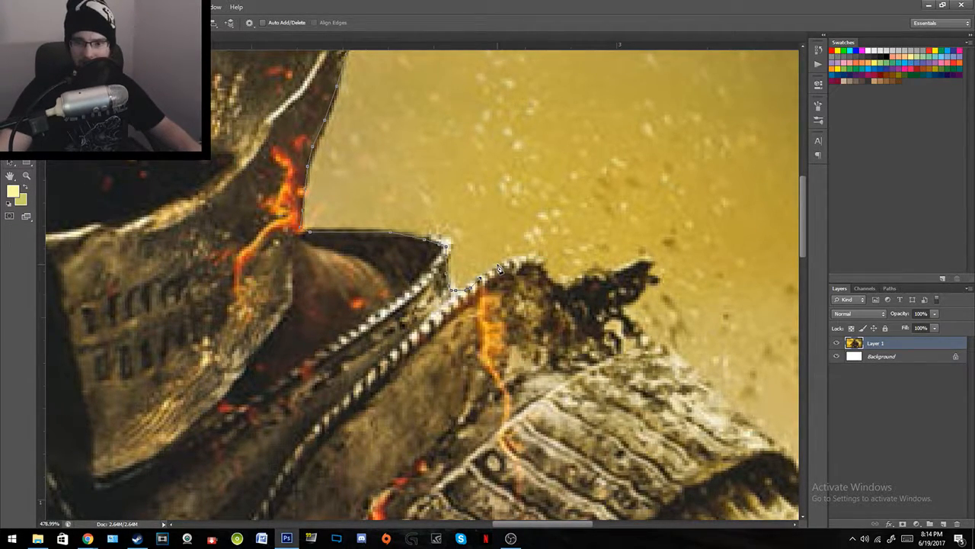
Step: Trace over the stitched collar peak and inside the ragged cloth, then down the shoulder plates' outer edge along the dark trim
left_click(530, 259)
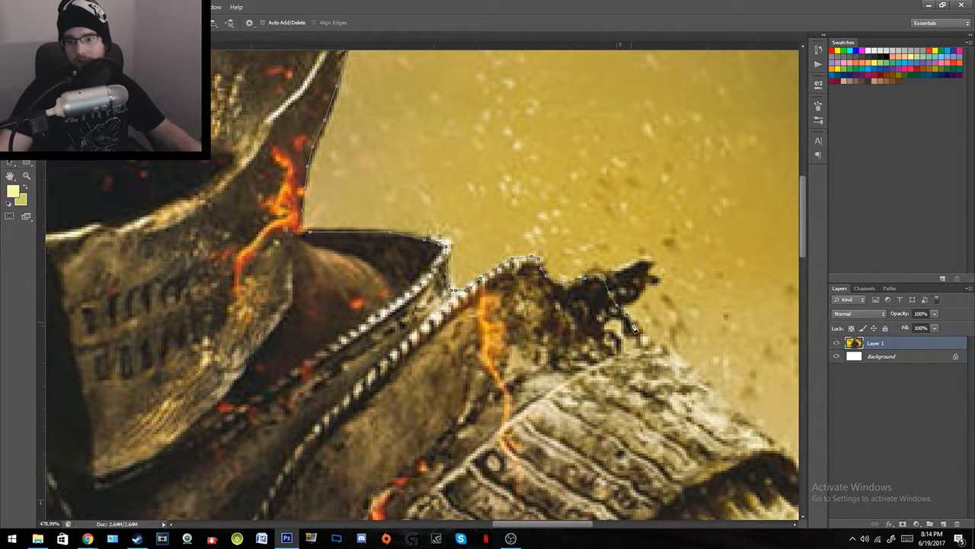
left_click(683, 366)
left_click_drag(681, 391, 256, 194)
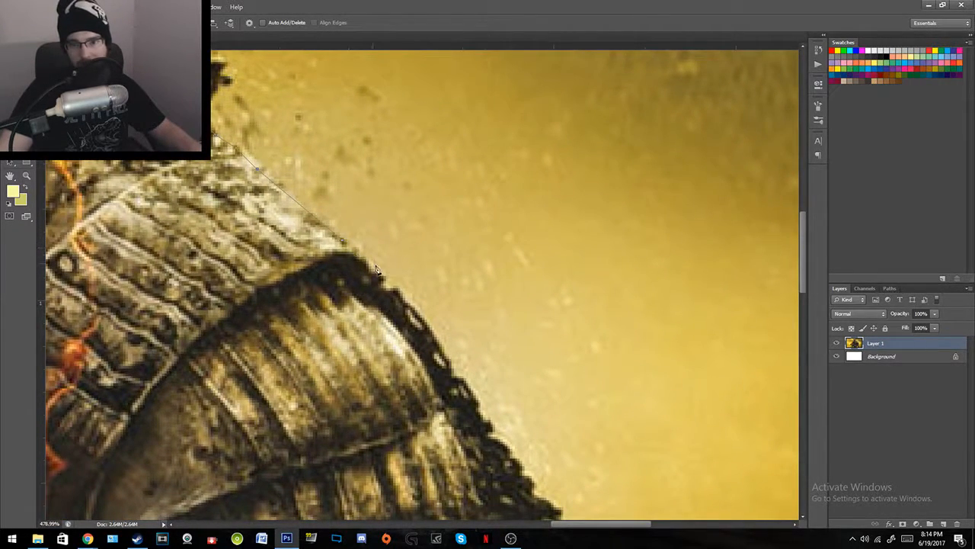
left_click(392, 292)
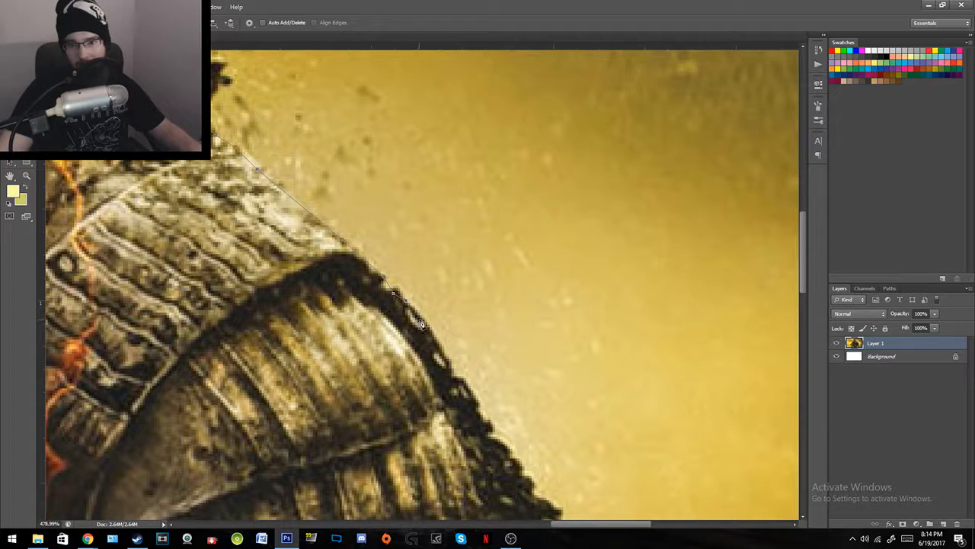
left_click(455, 389)
Step: Continue the path down inside the trim's dark pointed tip and onto the outer edge of the layered armour below
left_click_drag(477, 442, 337, 250)
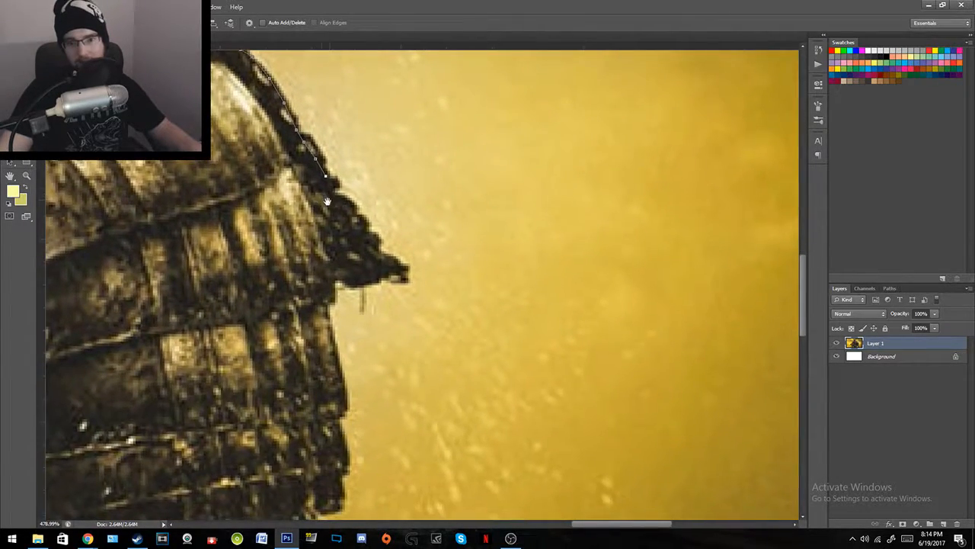
left_click(337, 249)
left_click(337, 261)
left_click(340, 278)
left_click(329, 303)
left_click(323, 313)
left_click(333, 343)
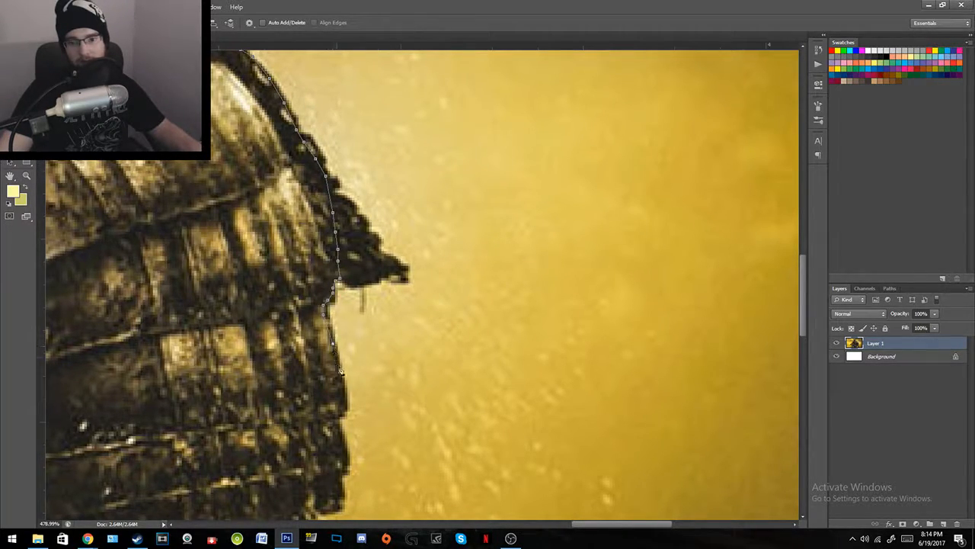
Step: Continue the path down the dark layered shoulder plates' outer edge to the notch where the lighter arm plates begin
left_click(342, 393)
left_click_drag(336, 367, 383, 137)
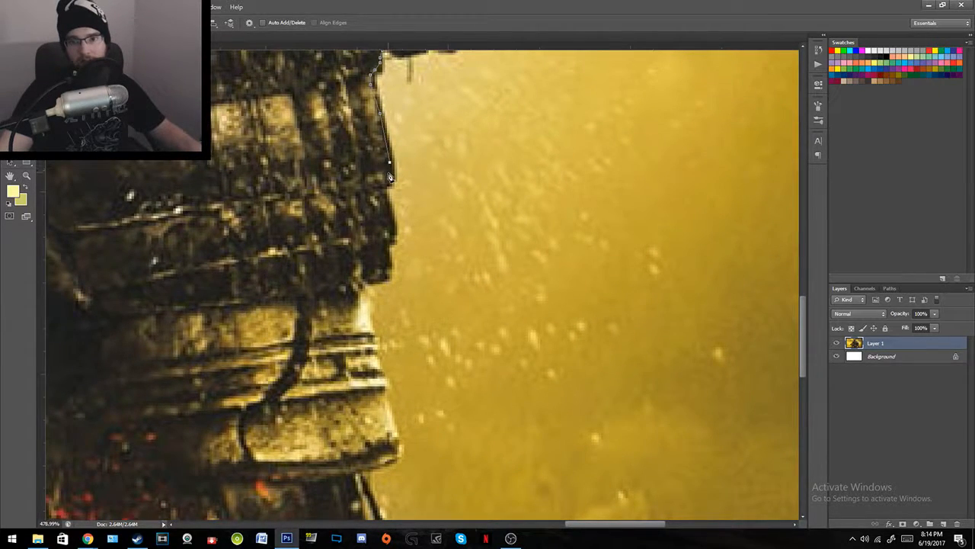
left_click(383, 186)
left_click(380, 203)
left_click(378, 218)
left_click(374, 234)
left_click(372, 249)
left_click(367, 263)
left_click(367, 275)
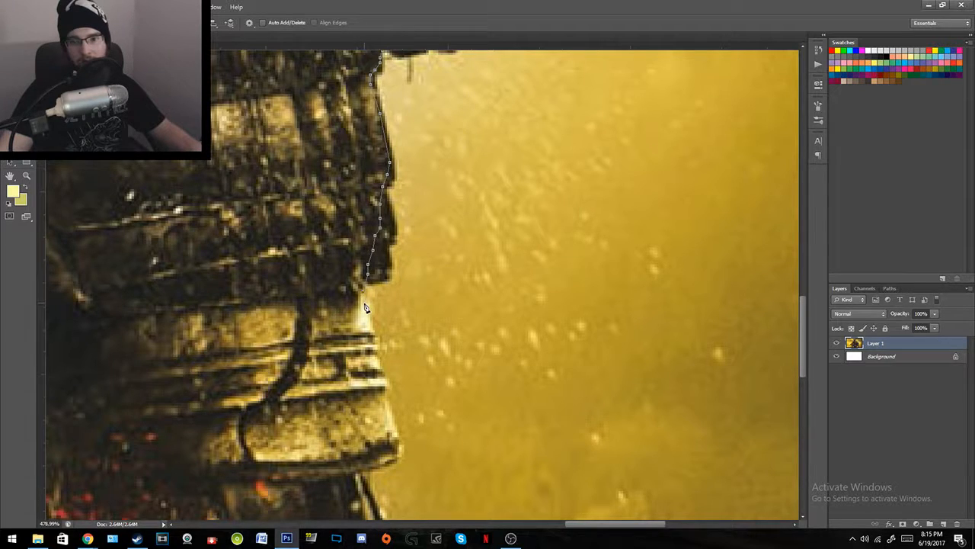
Step: Trace down the lighter arm plates' outer edge, around their bottom corner and in to the top of the dark strap
left_click(380, 374)
left_click(389, 420)
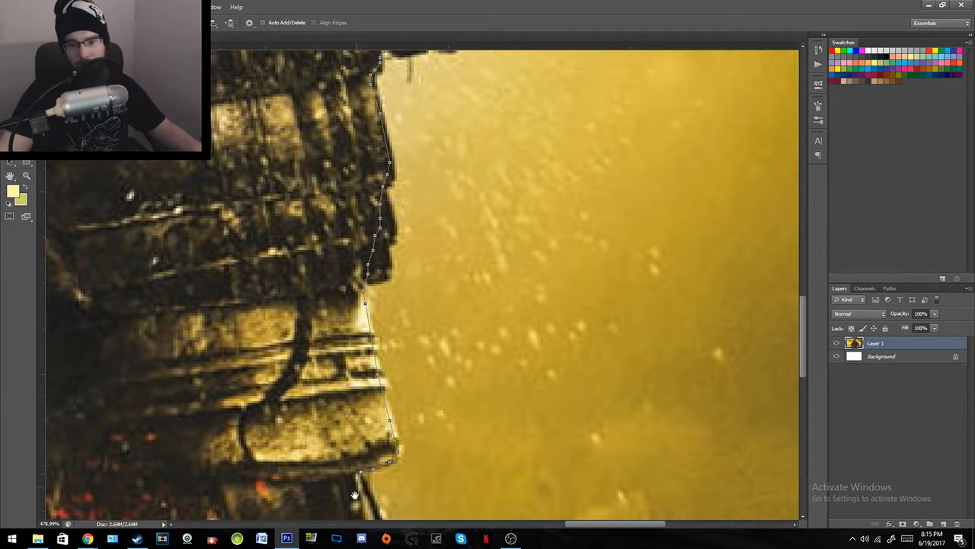
left_click_drag(354, 496, 300, 239)
left_click_drag(365, 303, 397, 250)
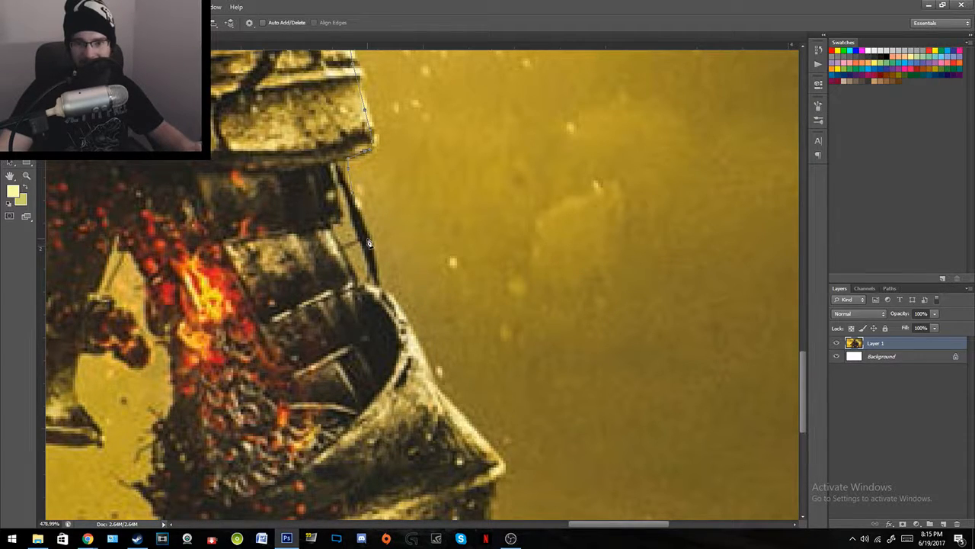
Step: Carry the path down the dark strap and along the flared gauntlet cuff's outer edge to near its pointed tip
left_click(373, 270)
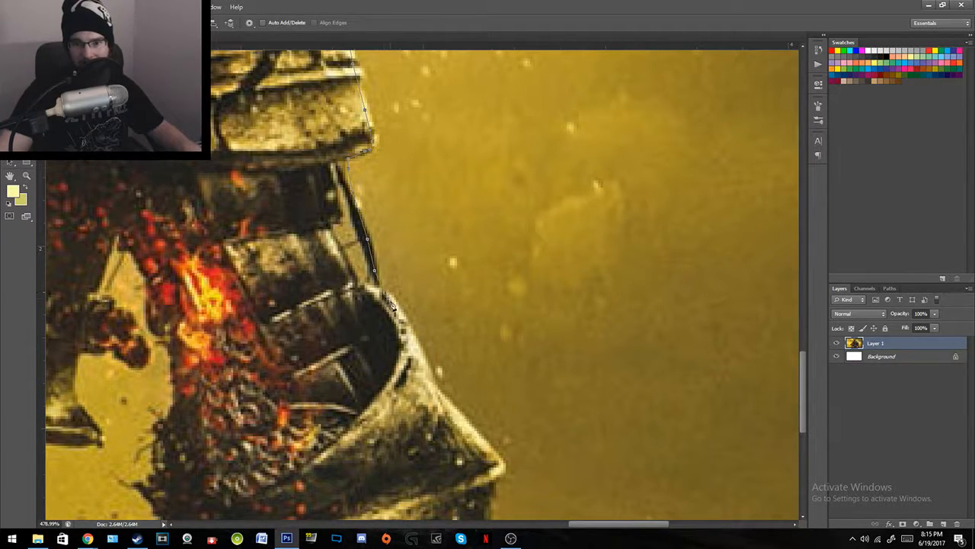
left_click(412, 328)
left_click(420, 347)
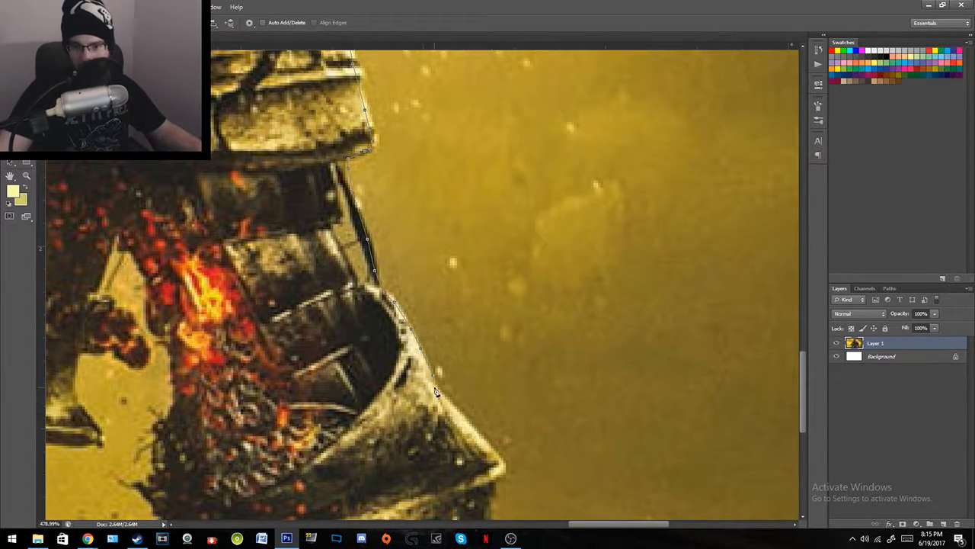
left_click(486, 446)
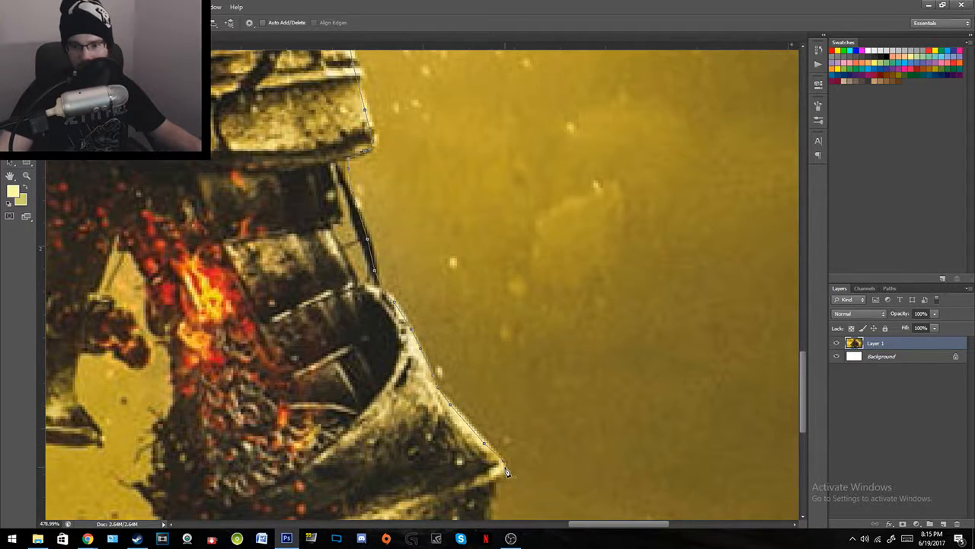
Step: Trace from the cuff's tip past the image's bottom edge, across beneath the forearm and up to the spike on its inner side
left_click_drag(487, 482, 476, 355)
left_click(471, 374)
left_click(469, 386)
left_click(468, 397)
left_click(468, 409)
left_click_drag(391, 447, 627, 460)
left_click(429, 435)
left_click(403, 403)
left_click(397, 394)
left_click(386, 384)
left_click(377, 372)
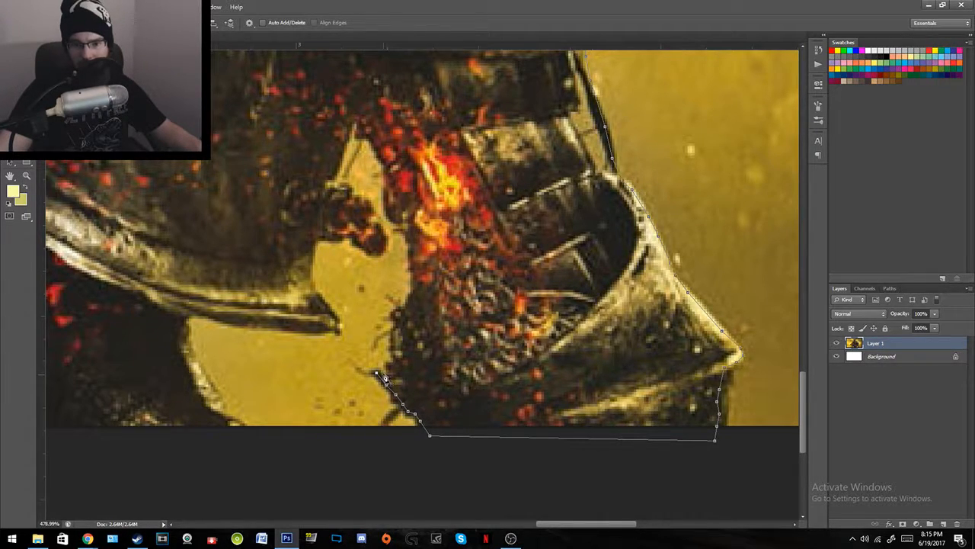
Step: Trace from the spike up the forearm's ragged inner edge to just below the glowing embers
left_click(389, 374)
left_click(391, 369)
left_click(391, 365)
left_click(394, 360)
left_click(393, 353)
left_click(394, 342)
left_click(396, 333)
left_click(396, 326)
left_click(398, 318)
left_click(403, 310)
left_click(407, 302)
left_click(412, 295)
left_click(413, 268)
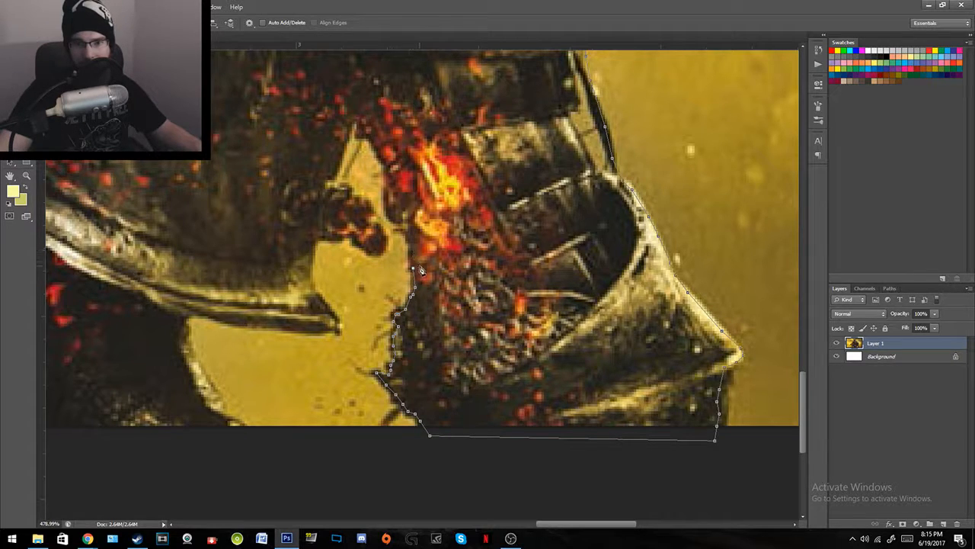
Step: Continue the path up the arm's inner edge beside the embers towards the peak of the yellow gap
key("z")
left_click_drag(428, 259, 408, 312)
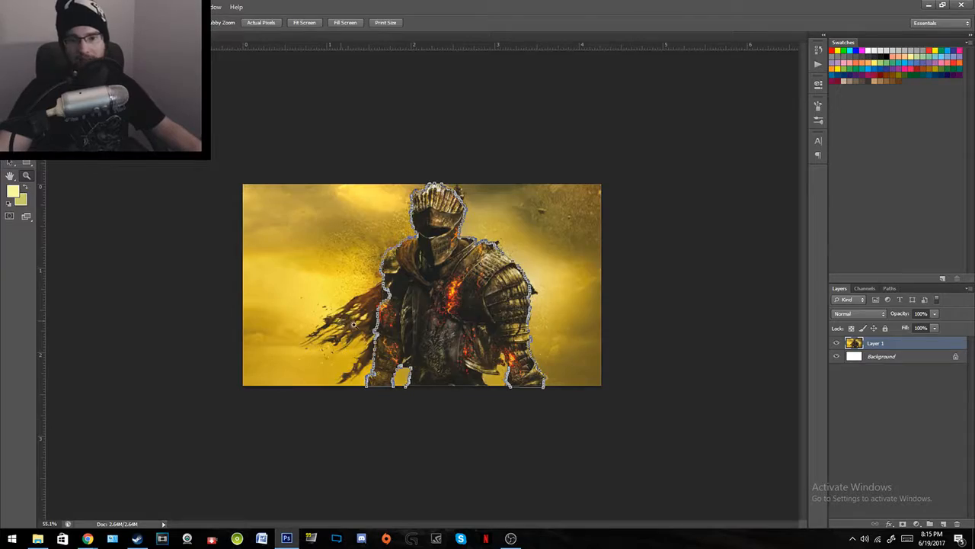
left_click_drag(351, 355, 458, 402)
left_click_drag(421, 488, 424, 369)
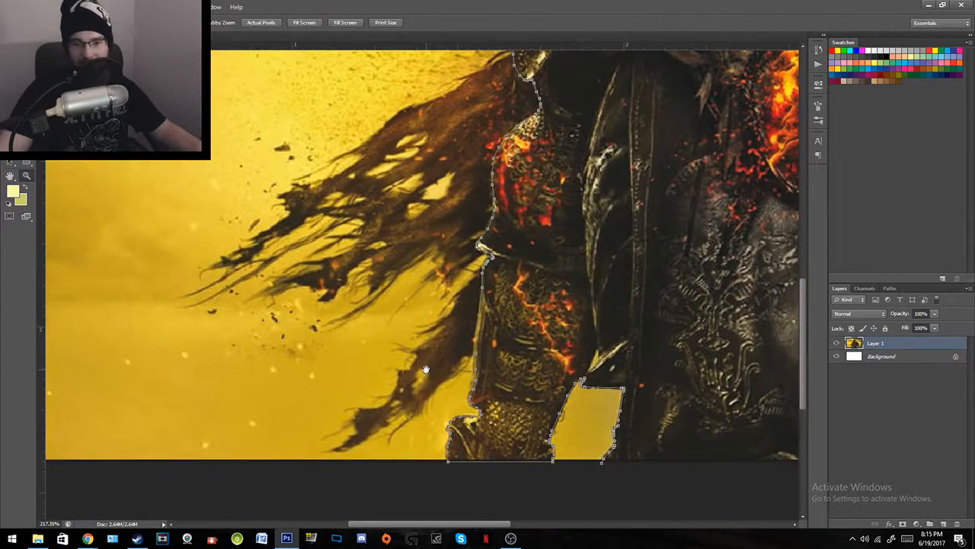
left_click_drag(629, 384, 216, 342)
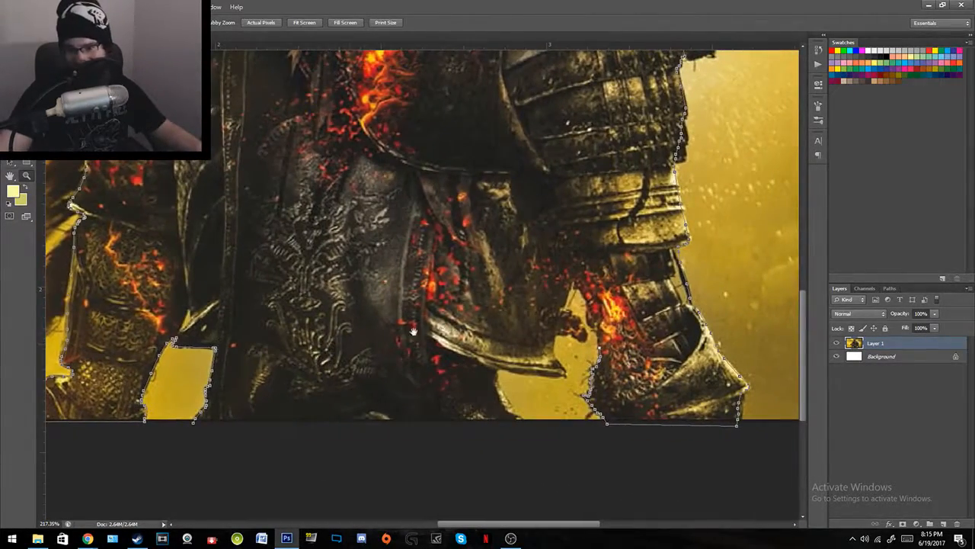
left_click_drag(504, 326, 325, 348)
left_click_drag(419, 362, 471, 347)
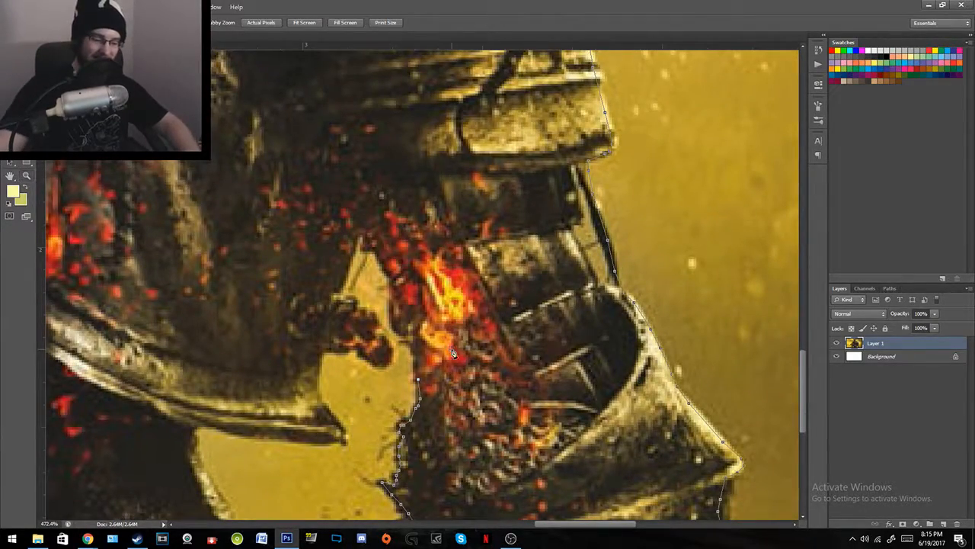
key("p")
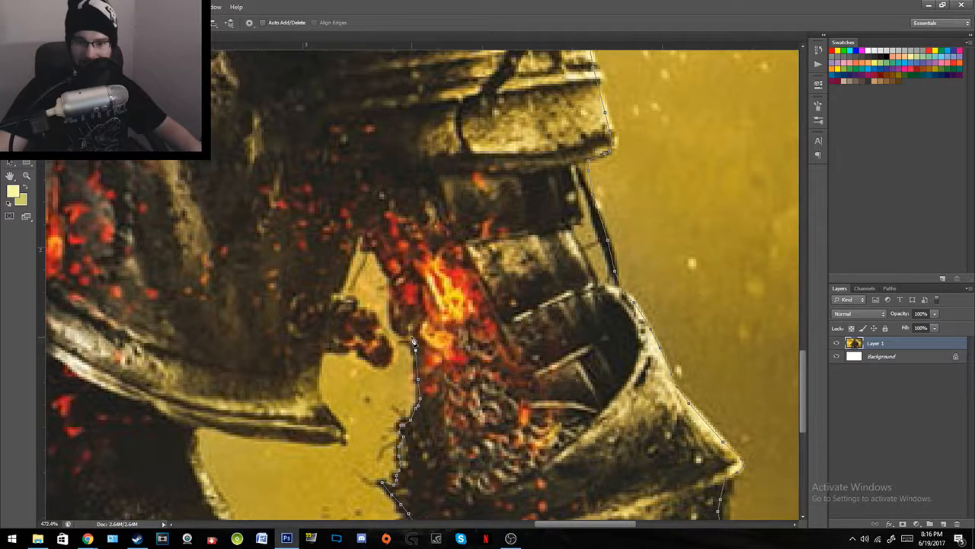
left_click(392, 304)
left_click(391, 285)
left_click(387, 270)
left_click(380, 261)
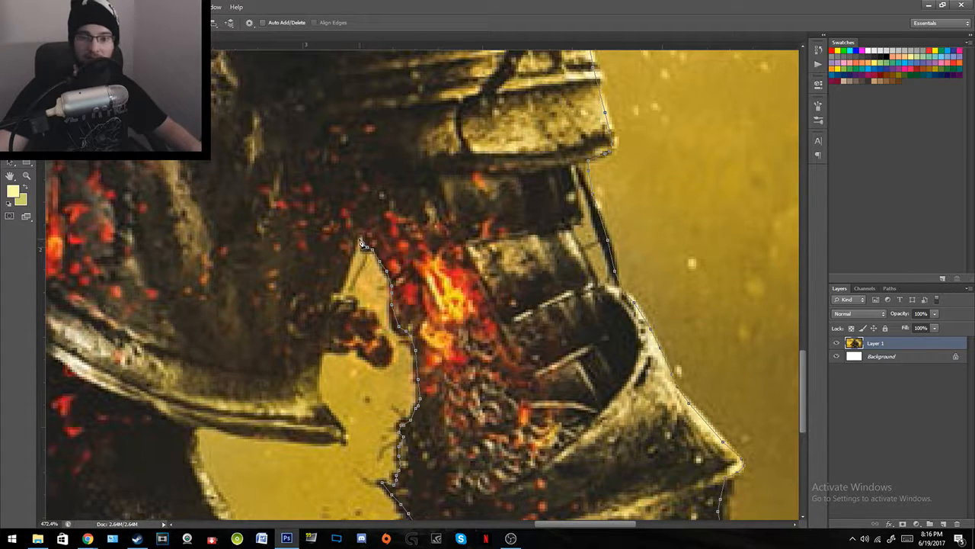
Step: Trace from the gap's peak down its torso side, cutting off the protruding ember cluster, to the curved waist plate
left_click(347, 263)
left_click(336, 284)
left_click(328, 300)
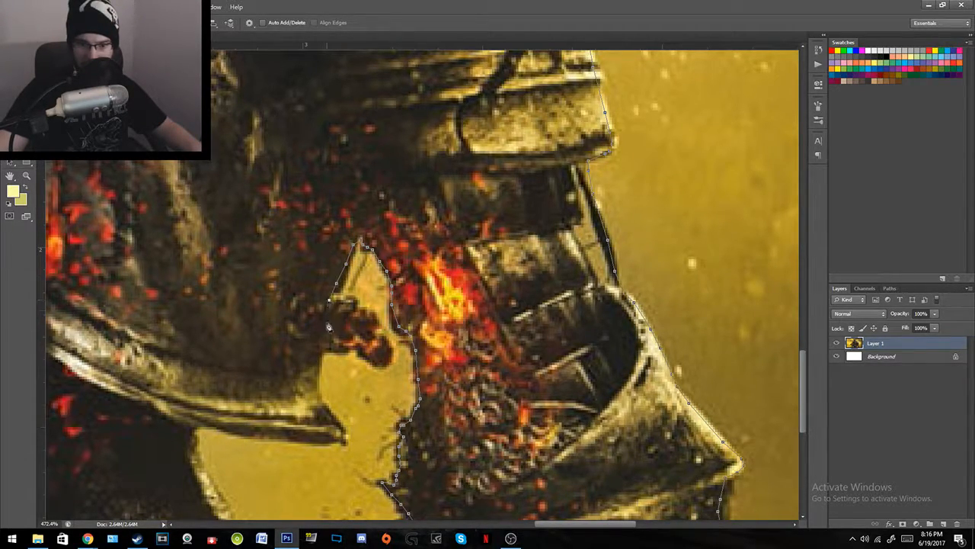
left_click(317, 358)
left_click(317, 381)
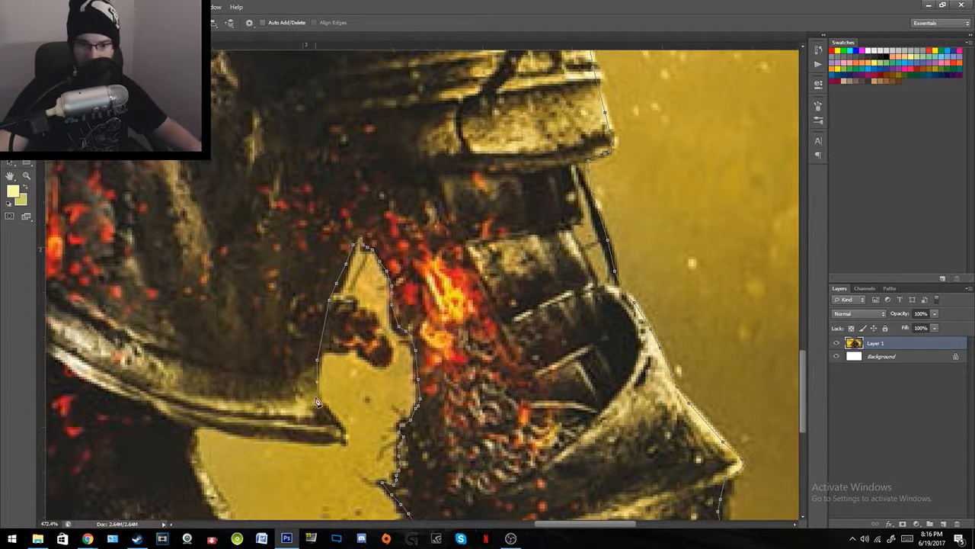
Step: Carry the path around the curved waist plate's pointed tip and back along its underside to the gap's inner corner
left_click(319, 402)
left_click(329, 413)
left_click(339, 426)
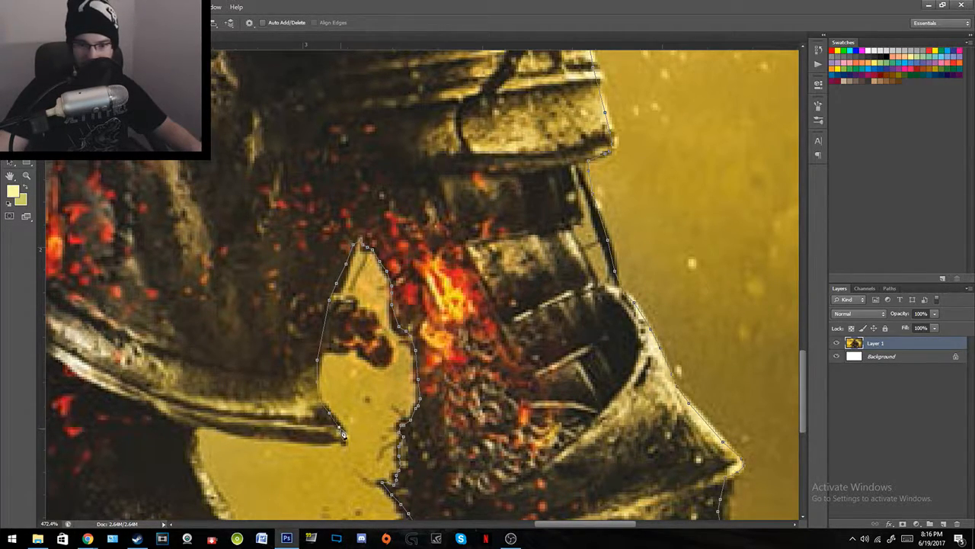
left_click(344, 438)
left_click(324, 439)
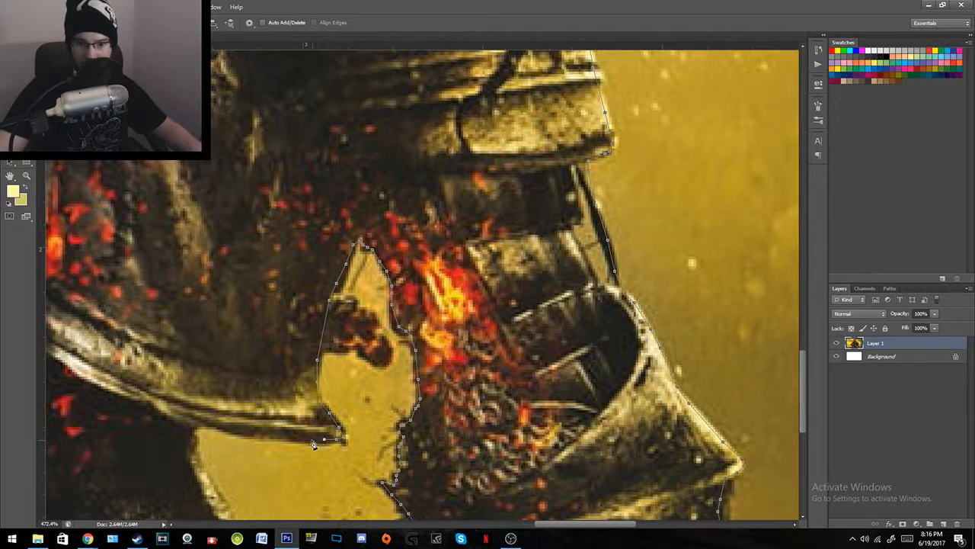
left_click(264, 437)
left_click(235, 432)
left_click(211, 424)
left_click(198, 425)
Step: Trace down the gap's torso edge from the inner corner to just below the image's bottom edge
left_click_drag(200, 429, 515, 263)
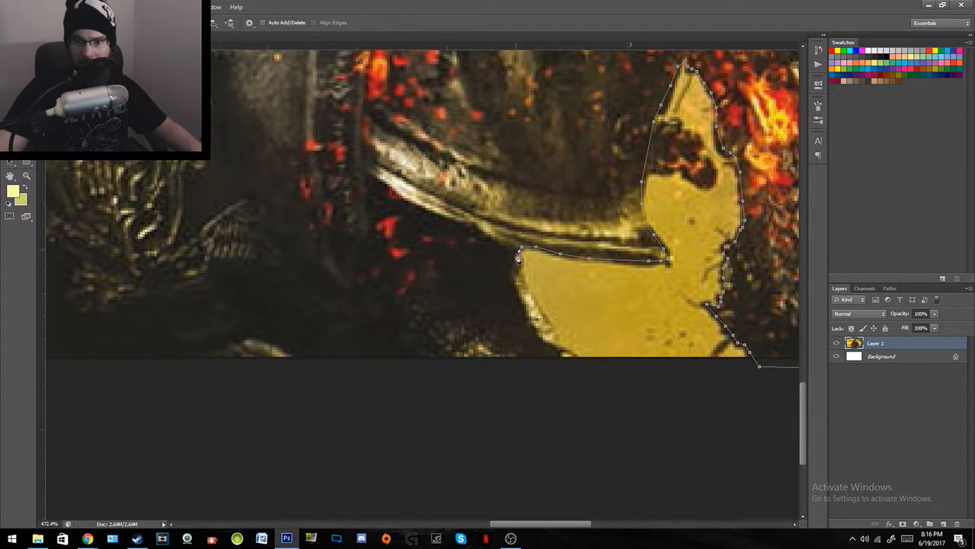
right_click(527, 297)
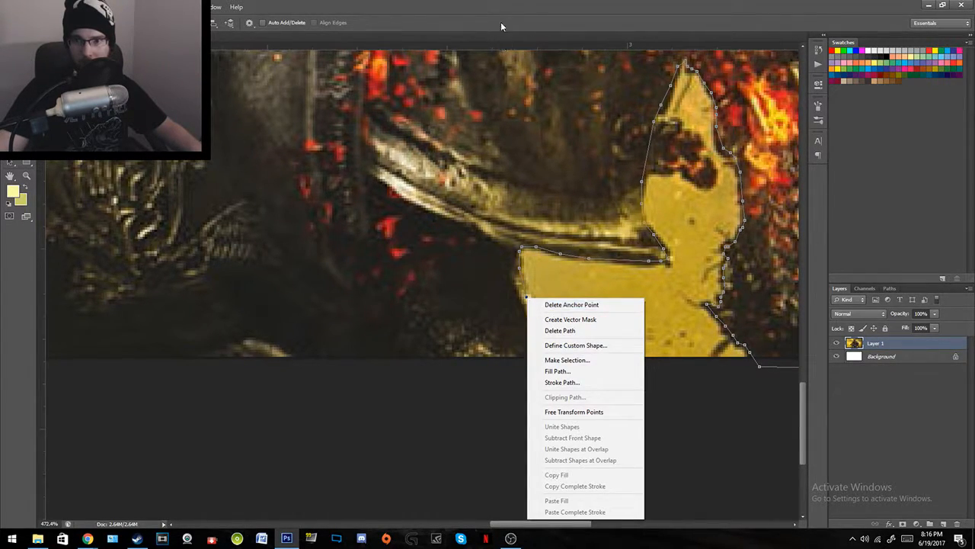
key("Escape")
left_click(560, 350)
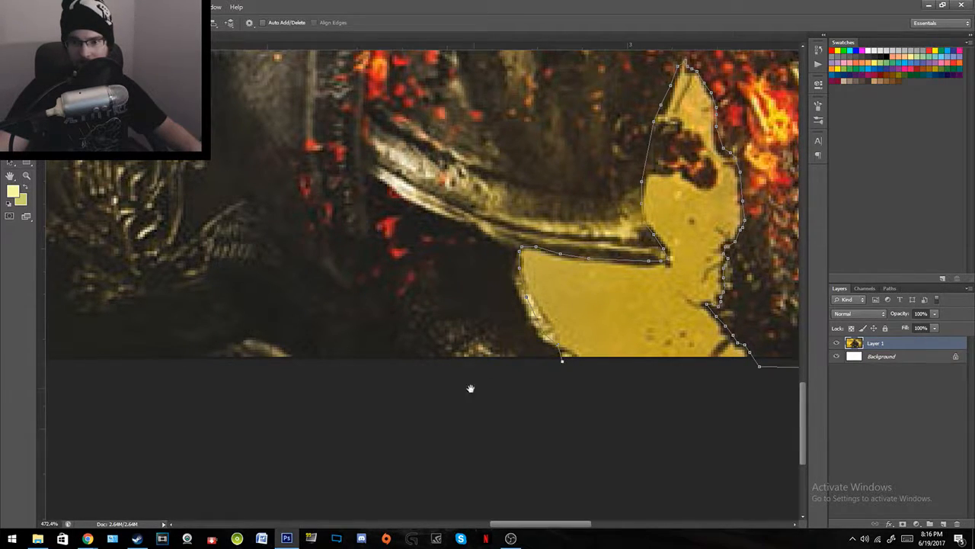
Step: Close the knight's path with a straight segment below the torso to the starting anchor at the other arm gap
left_click_drag(483, 387, 650, 426)
left_click_drag(381, 400, 525, 364)
left_click(413, 391)
right_click(582, 291)
left_click(476, 4)
key("z")
left_click_drag(550, 215, 482, 284)
left_click_drag(403, 452, 459, 429)
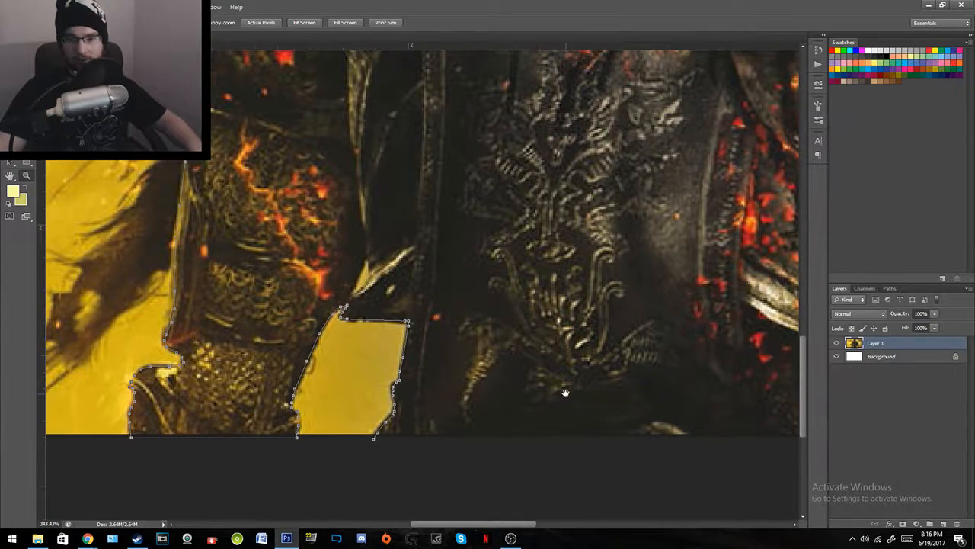
left_click_drag(565, 393, 423, 292)
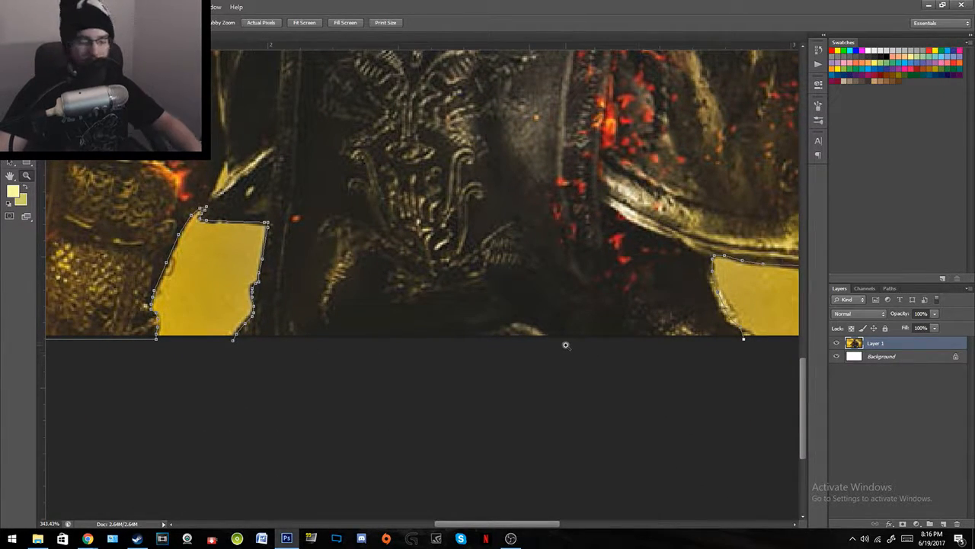
key("p")
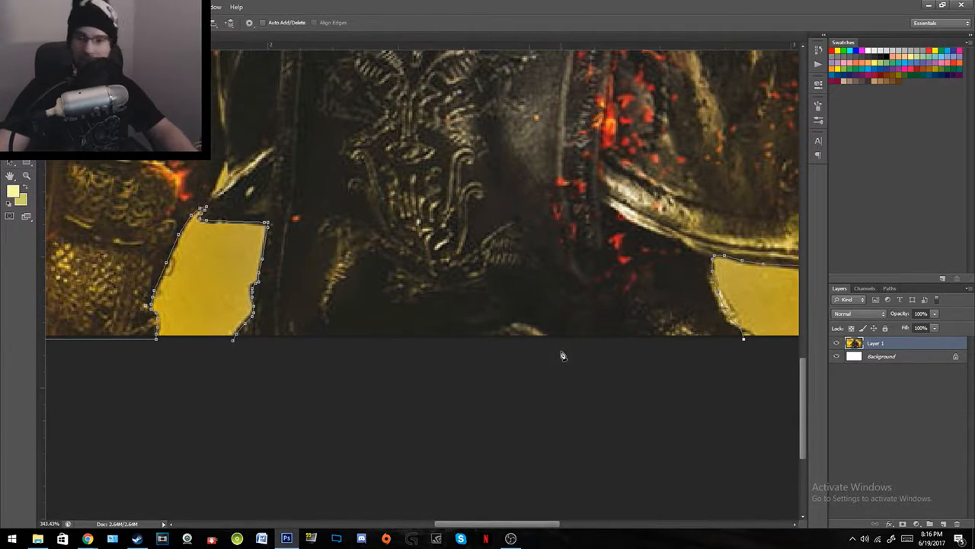
left_click(233, 345)
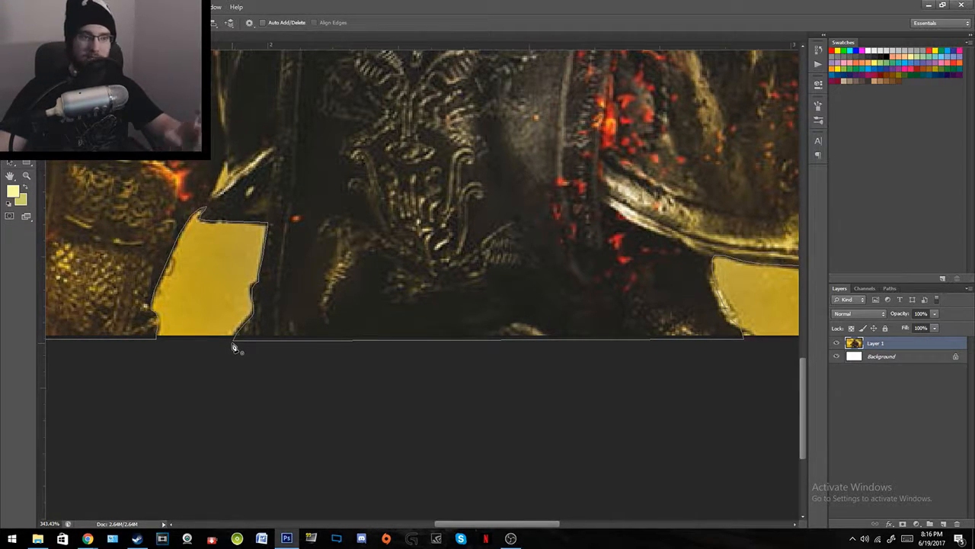
Step: Convert the knight's closed path into a new anti-aliased selection with a feather radius of 1 pixel
key("z")
left_click_drag(491, 256, 438, 272)
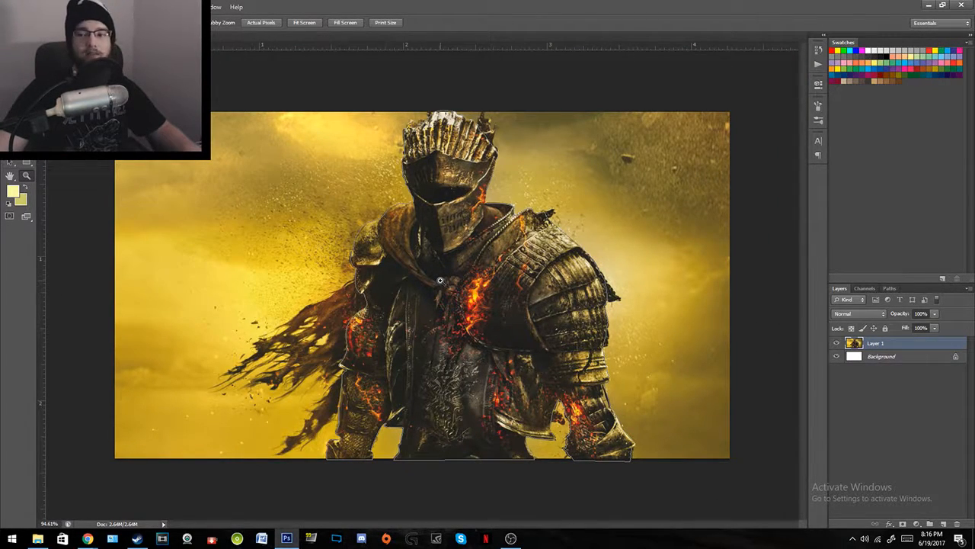
key("p")
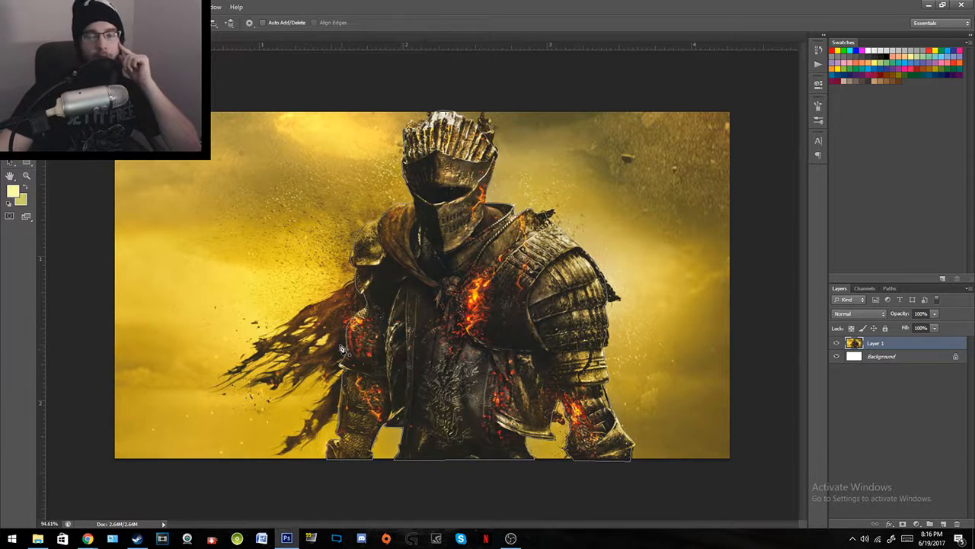
right_click(272, 274)
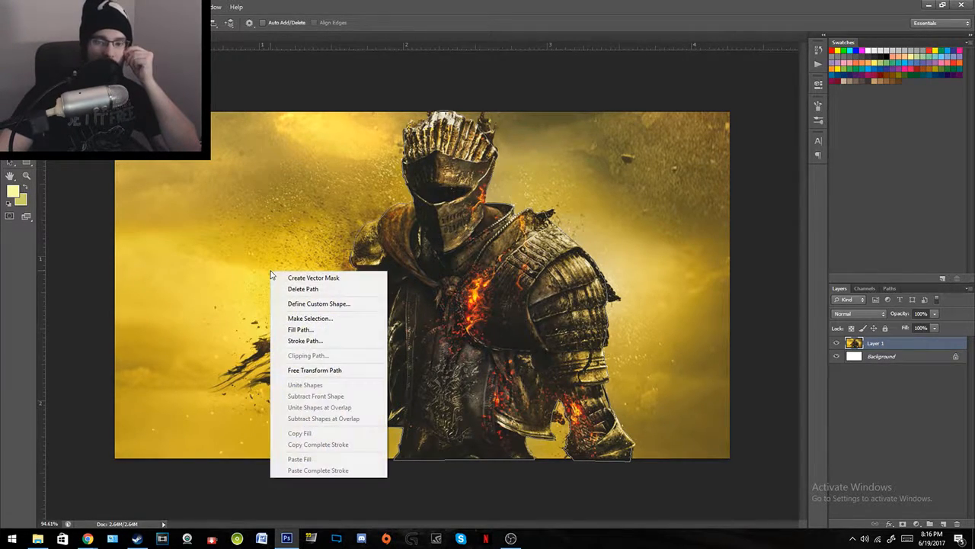
key("Escape")
right_click(496, 320)
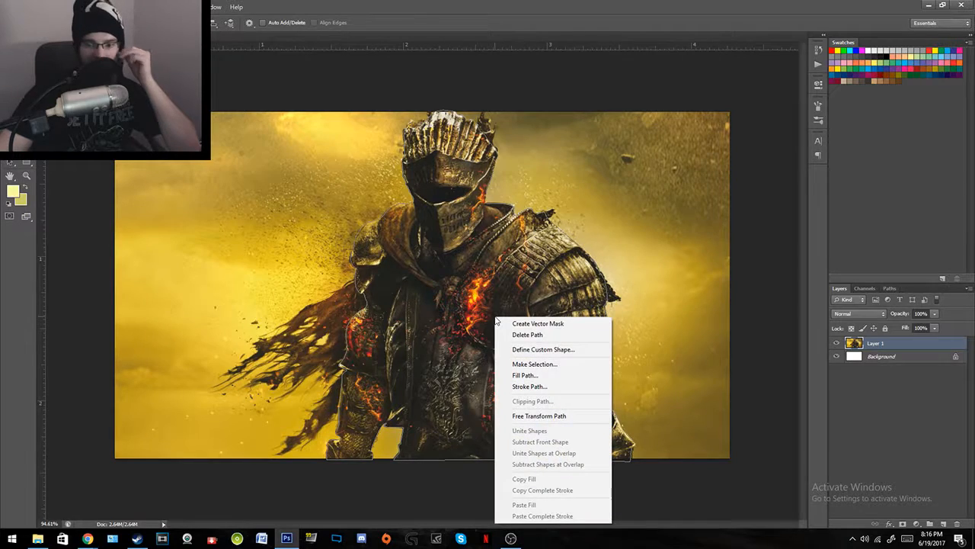
left_click(552, 369)
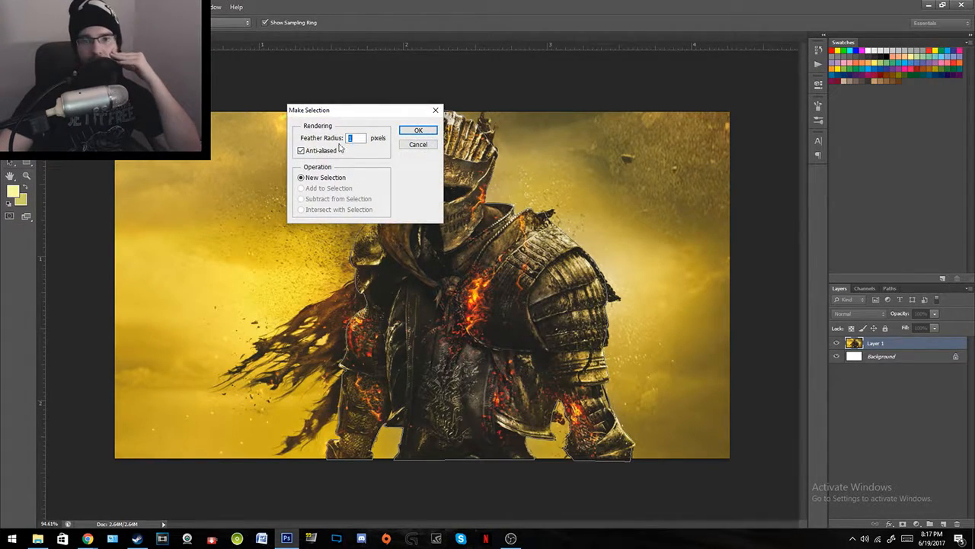
left_click_drag(318, 139, 251, 140)
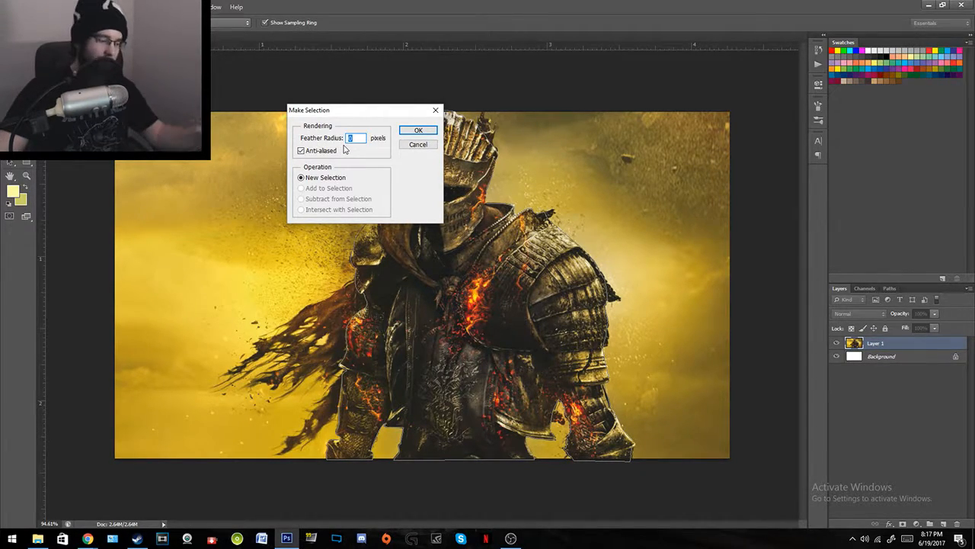
type("1")
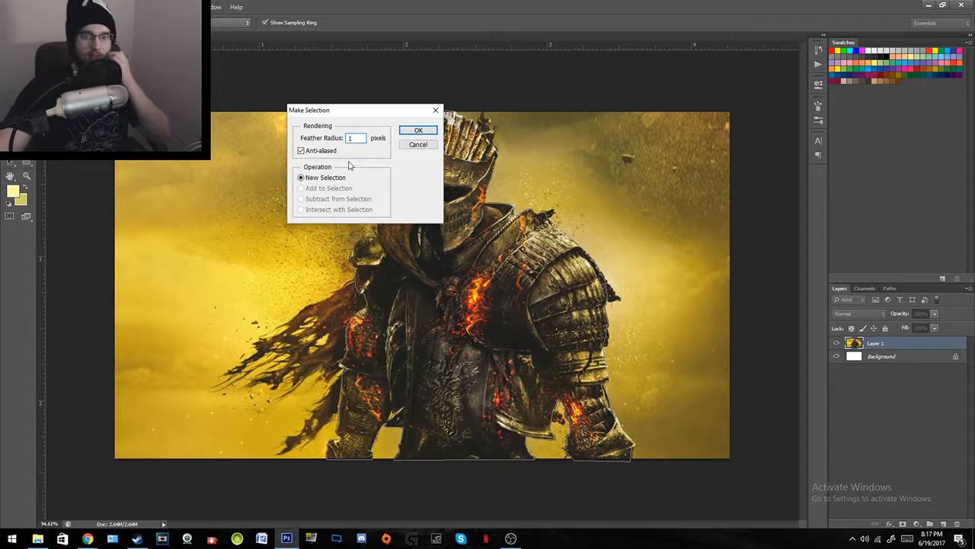
double_click(363, 137)
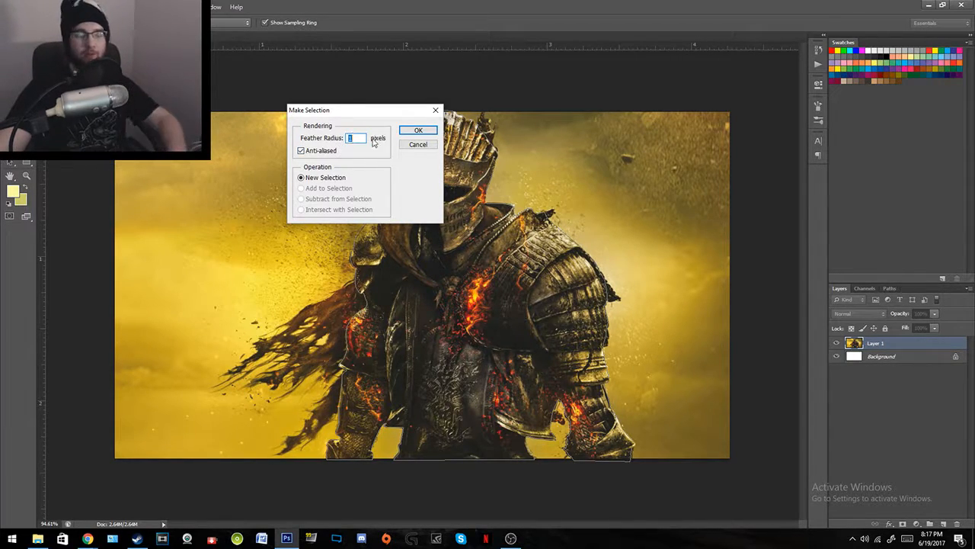
key("BackSpace")
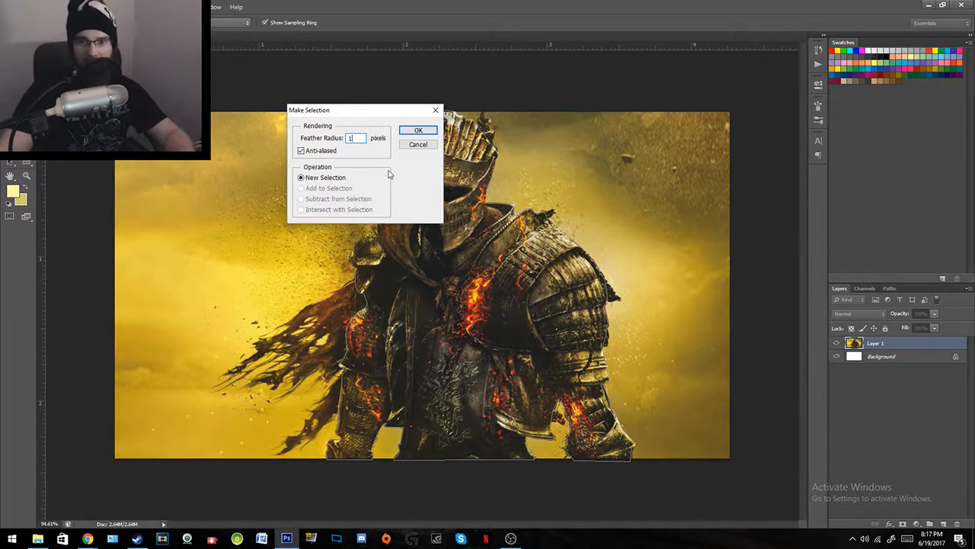
left_click(427, 132)
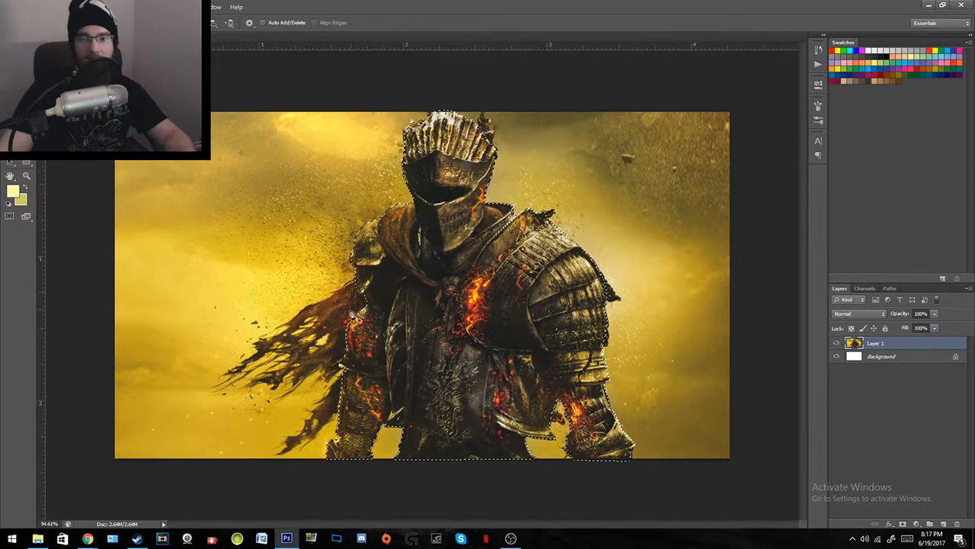
Step: Copy the selected knight from Layer 1 onto its own new layer with Layer Via Copy
key("z")
left_click_drag(378, 346, 410, 341)
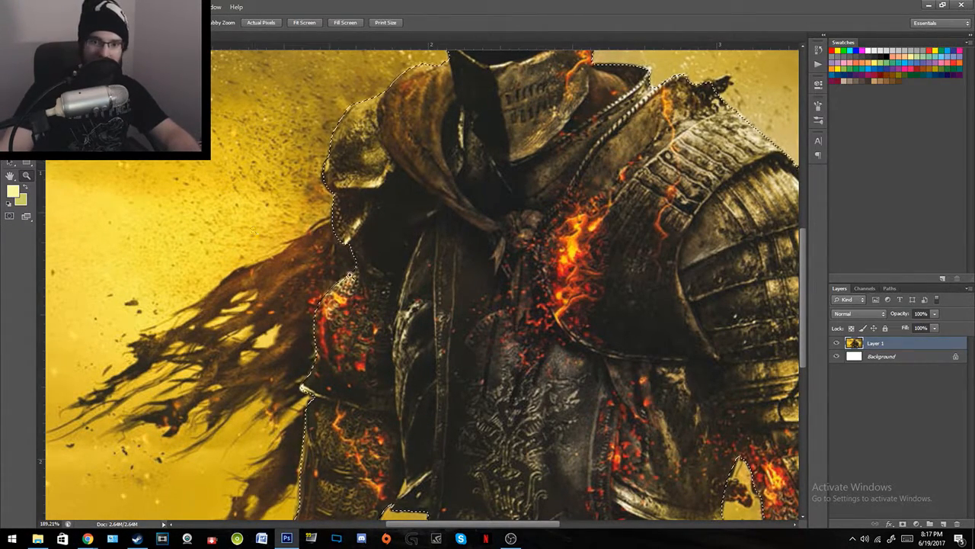
key("p")
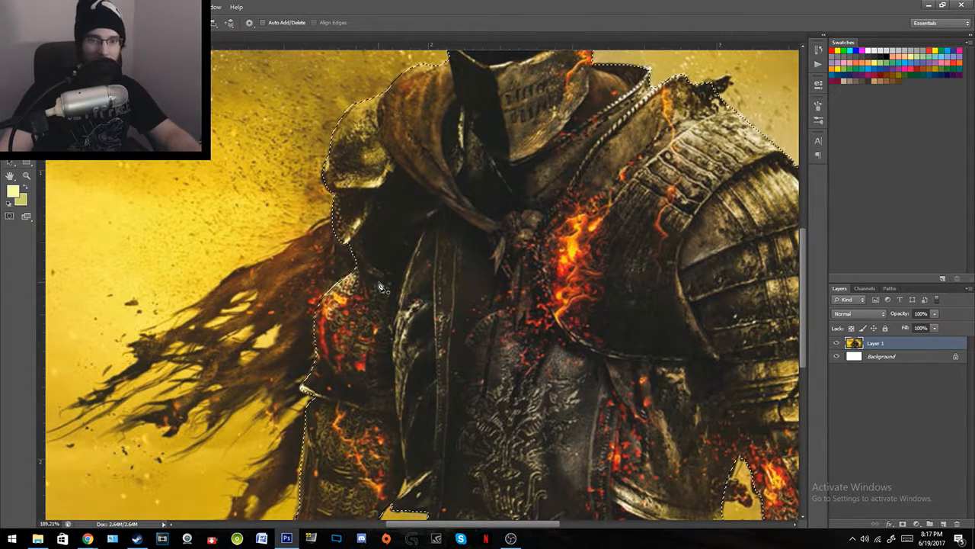
key("l")
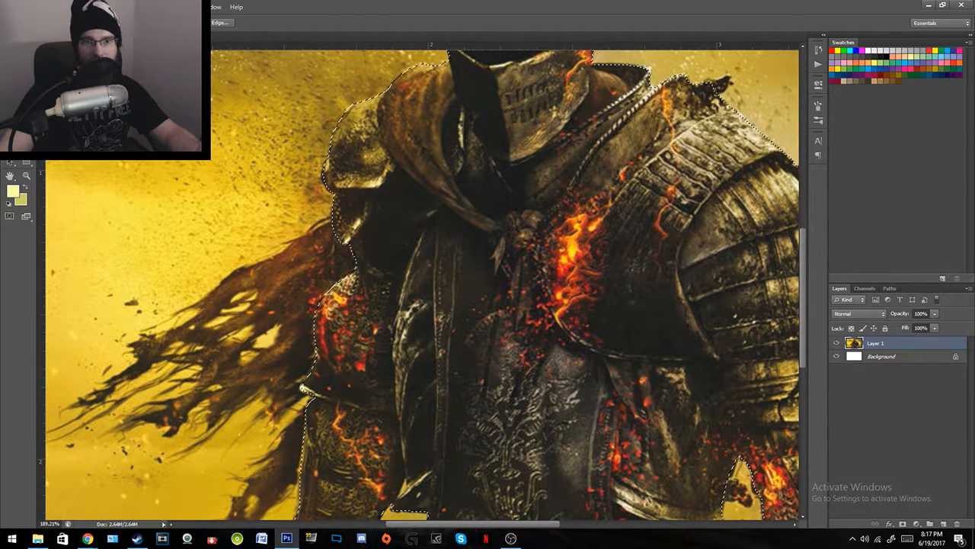
right_click(476, 319)
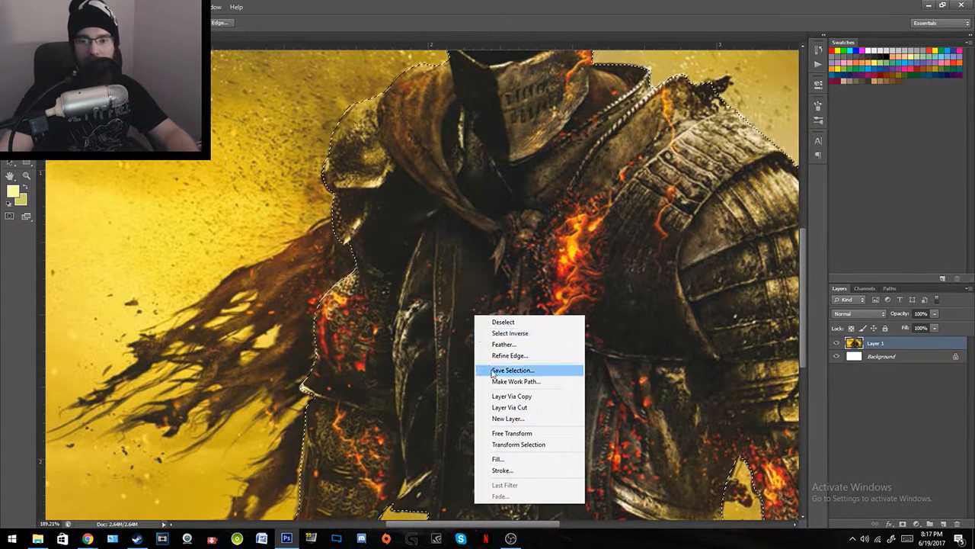
left_click(557, 397)
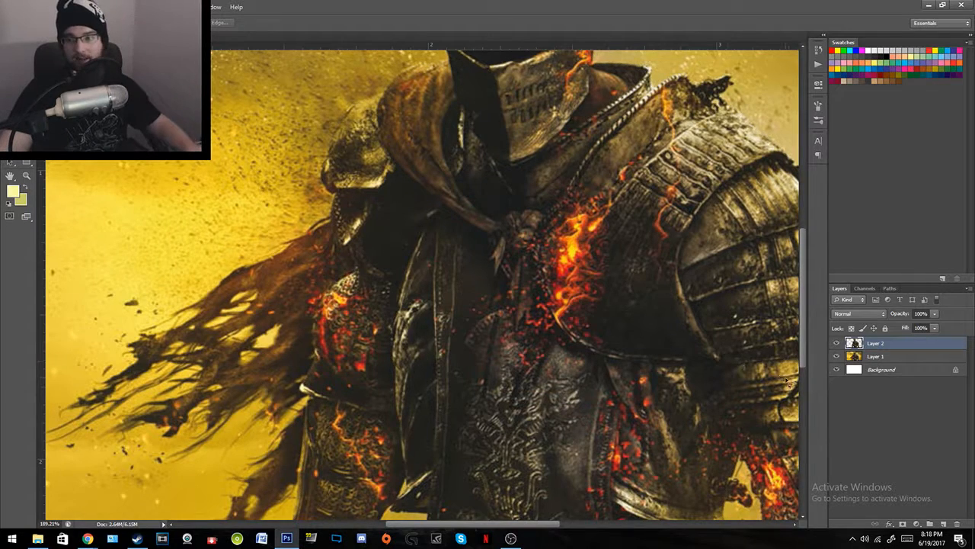
key("z")
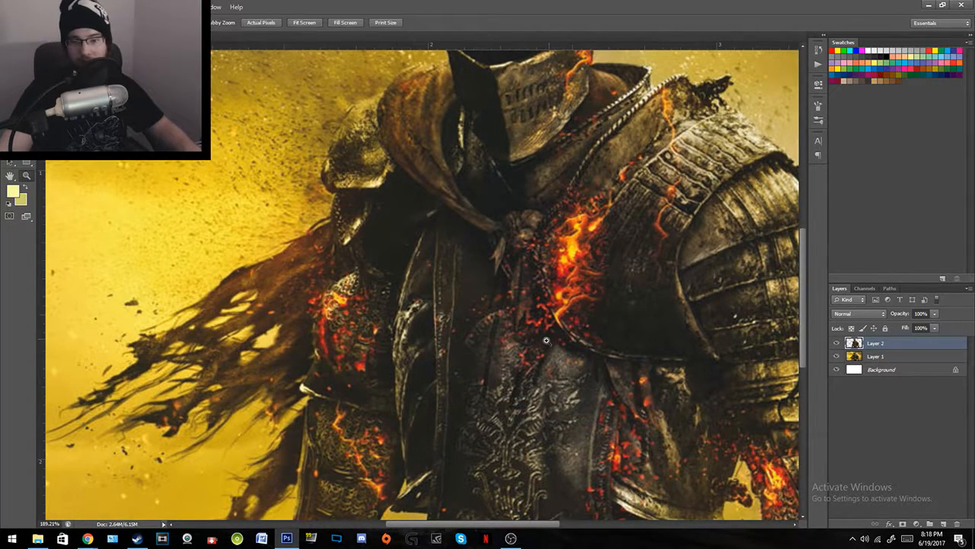
left_click_drag(549, 346, 517, 337)
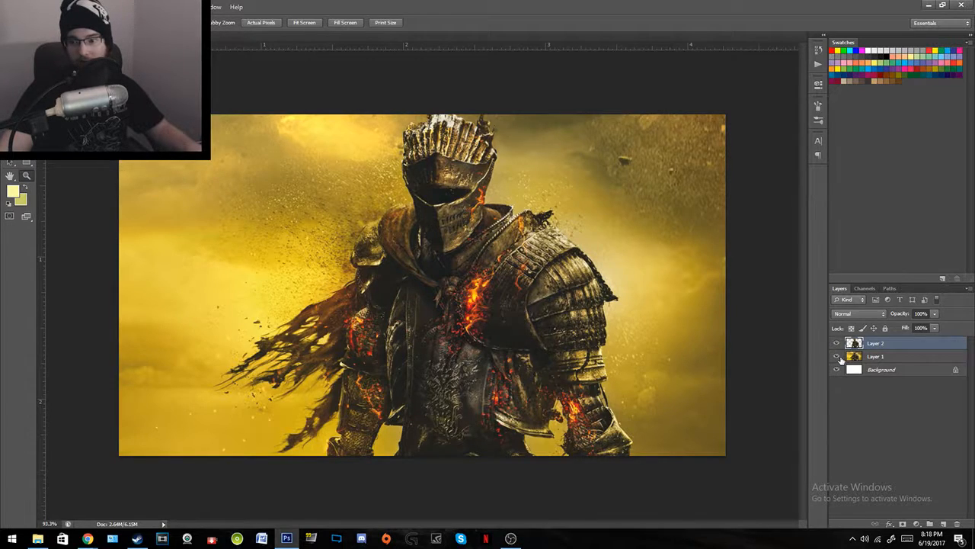
Step: Compare the copied knight with the original image by toggling the visibility of Layer 1 and Layer 2
left_click(836, 356)
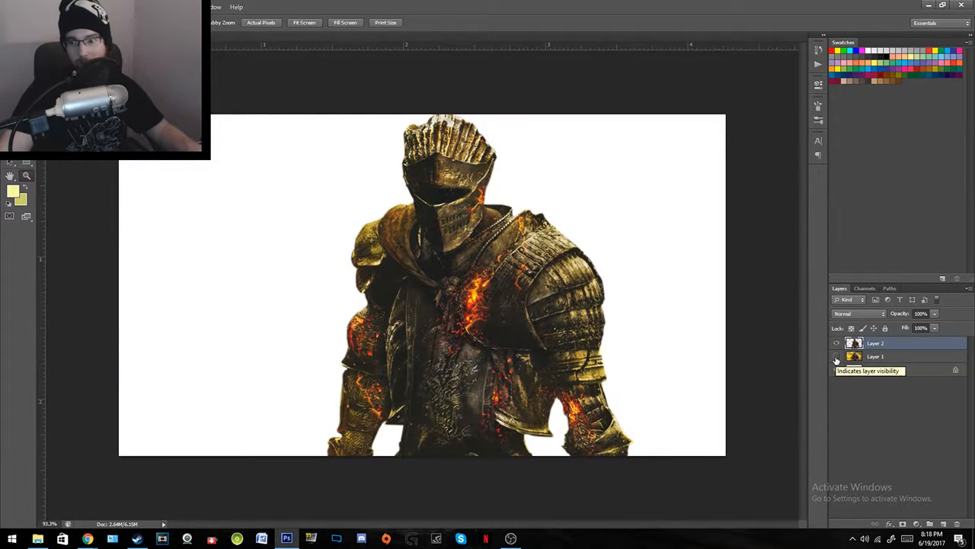
left_click(837, 356)
left_click(836, 344)
left_click(837, 343)
Step: Undo the knight's layer copy and use Layer via Cut to move the selected knight onto its own layer
key("ctrl+z")
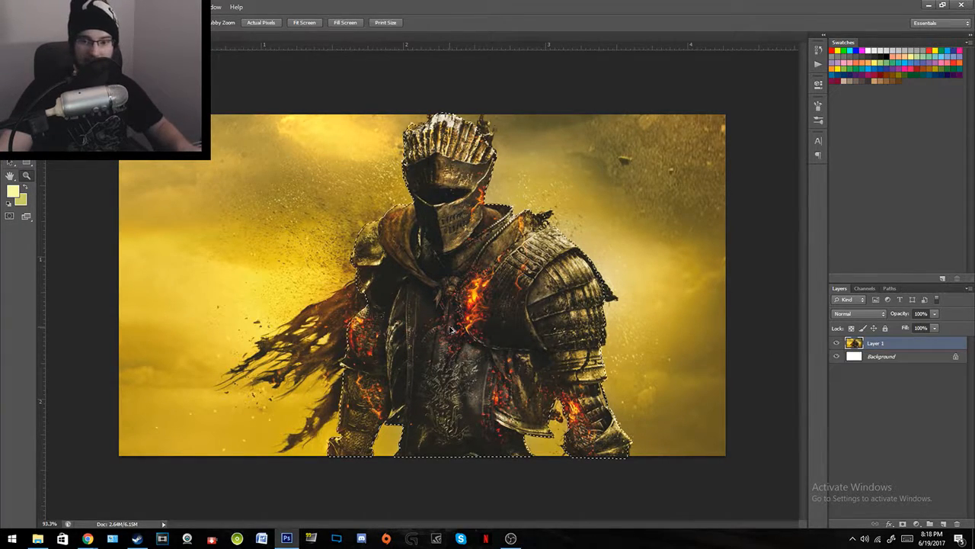
key("l")
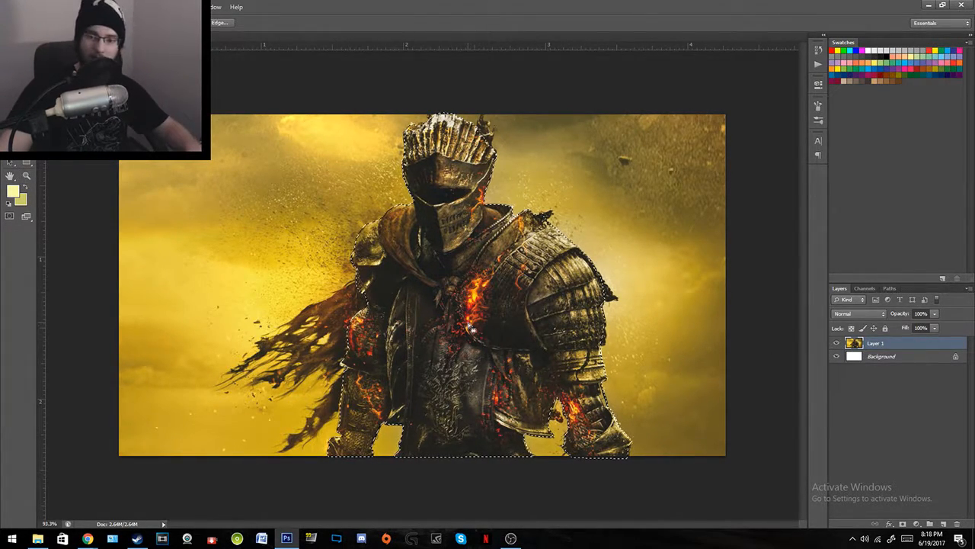
right_click(470, 327)
left_click(514, 413)
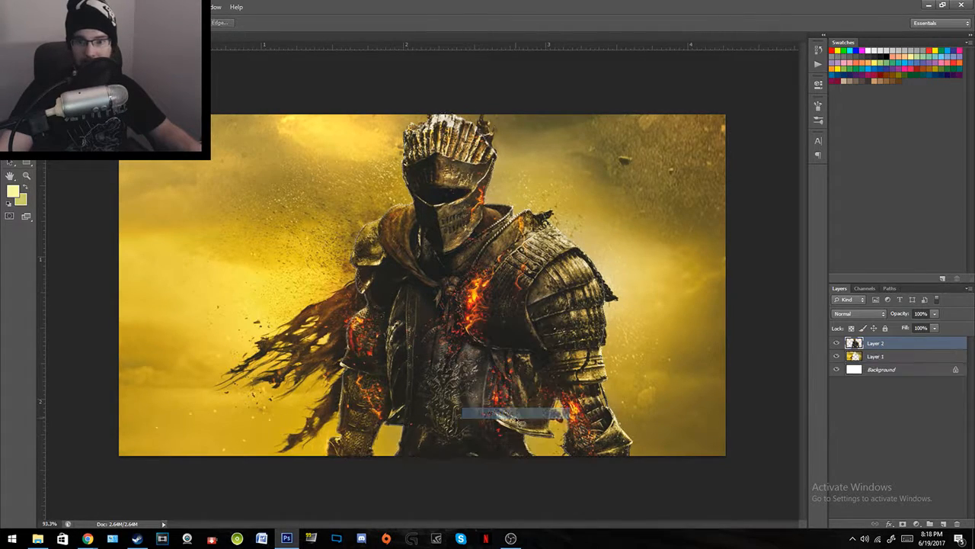
Step: Check the cut by hiding and reshowing Layer 1, and hide Layer 2 to inspect the hole left behind
left_click(836, 357)
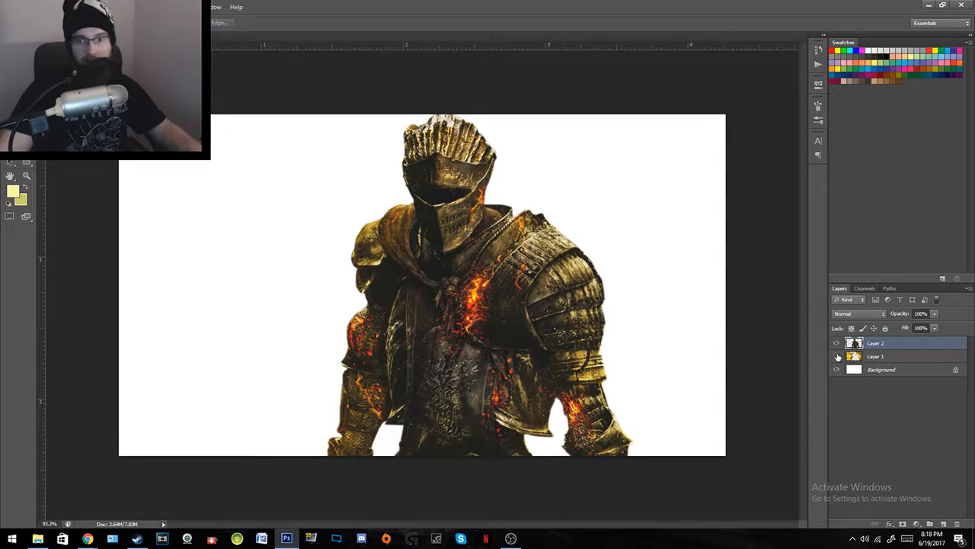
left_click(836, 357)
left_click(836, 344)
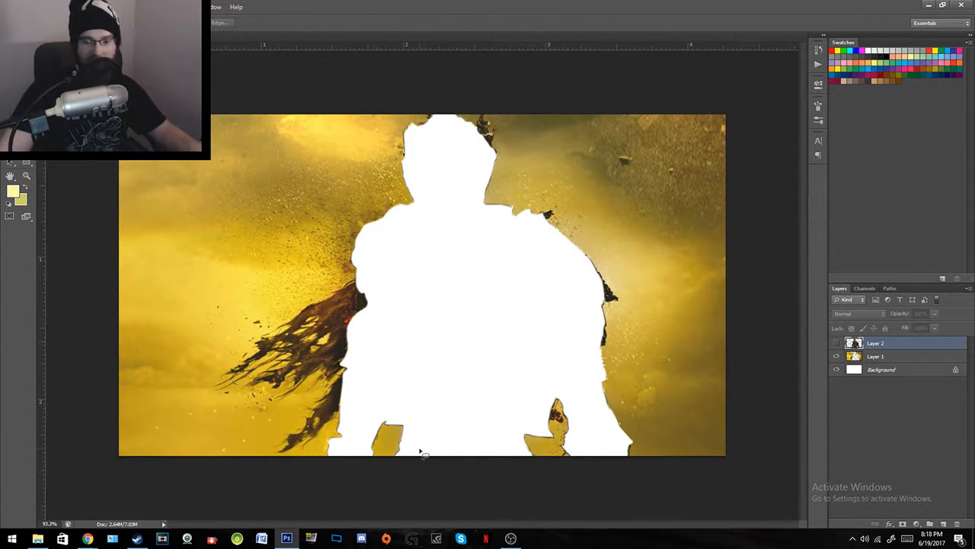
key("z")
left_click_drag(387, 431, 419, 417)
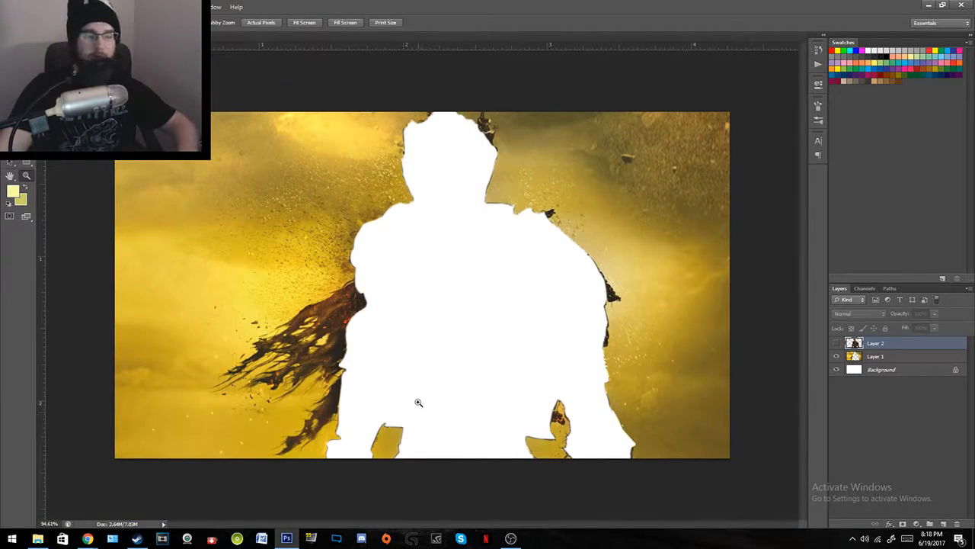
Step: Delete Layer 1 with the leftover yellow scenery and make the knight's Layer 2 visible
left_click(877, 357)
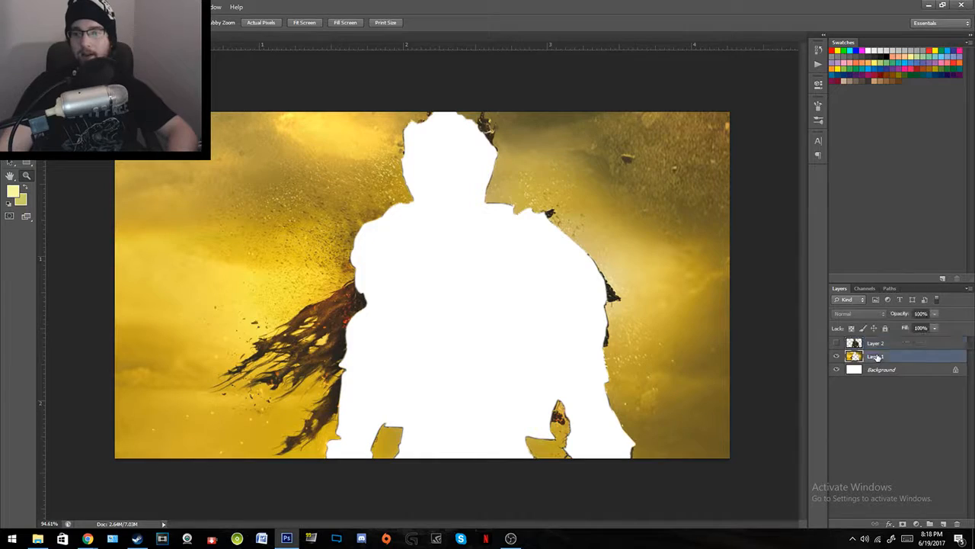
key("Delete")
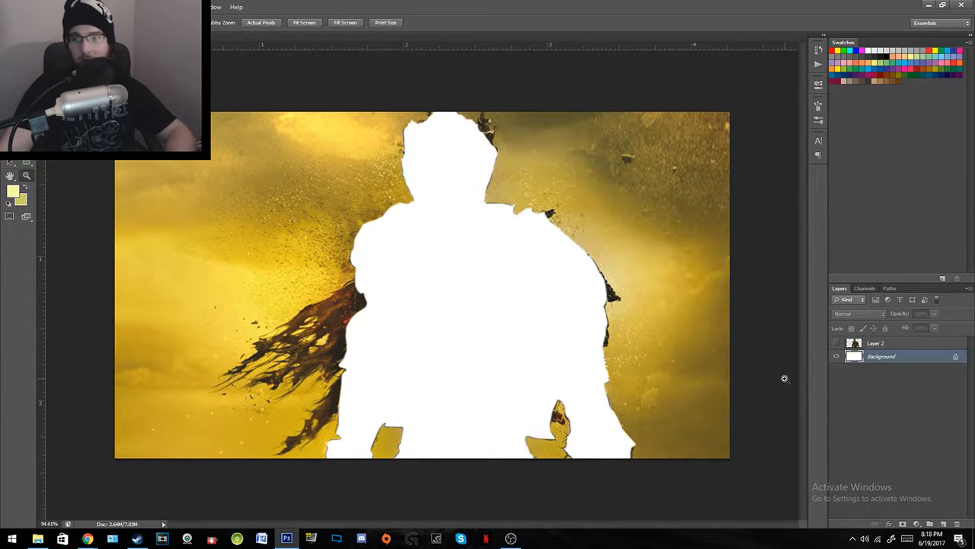
left_click(837, 344)
Step: Add a new empty layer between the knight's Layer 2 and the Background layer
left_click(870, 344)
left_click(877, 359)
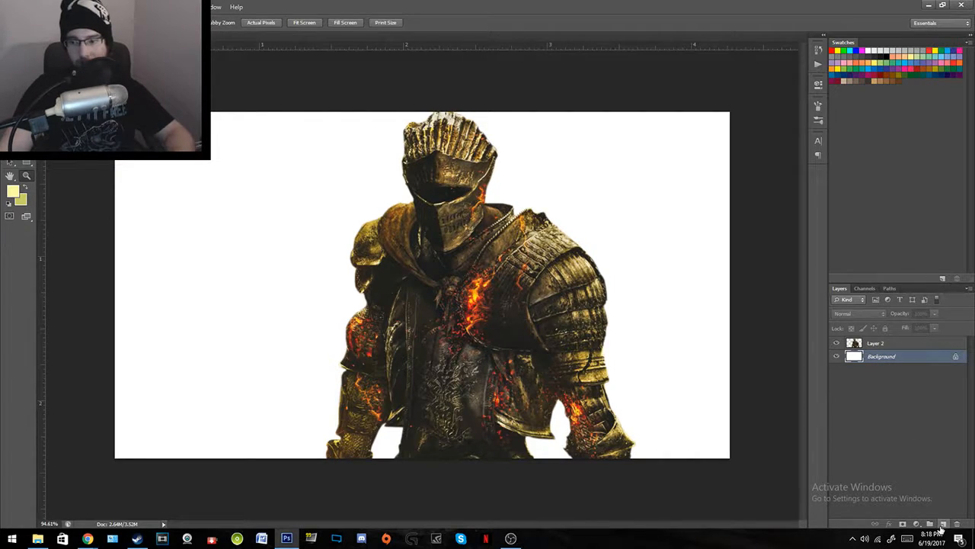
left_click(942, 525)
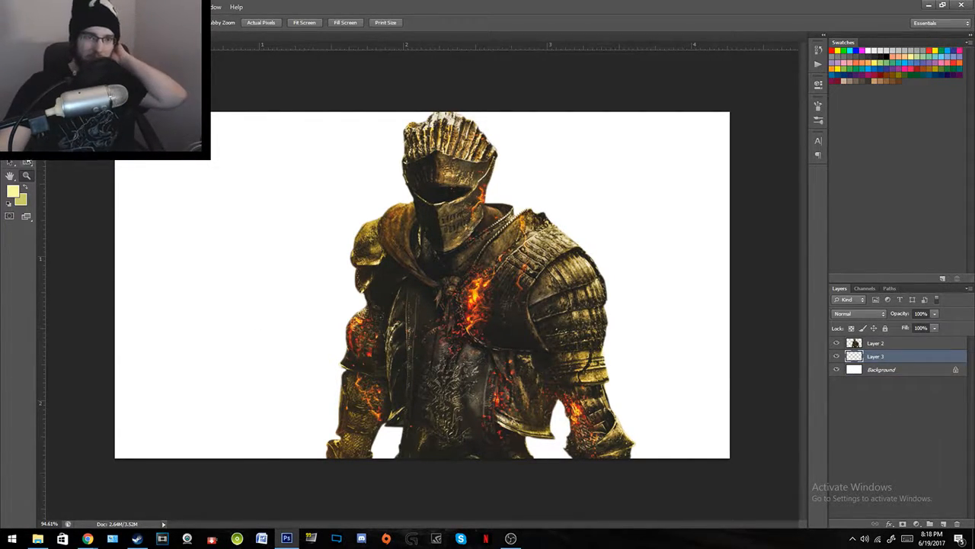
left_click(26, 163)
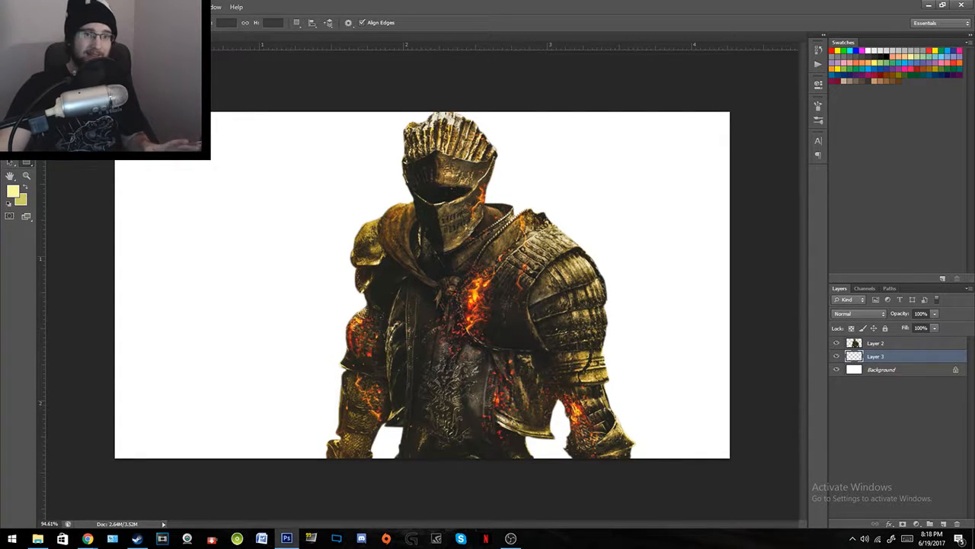
Step: With the Gradient tool active, set the foreground colour to white (ffffff) and the background colour to olive (787925)
key("g")
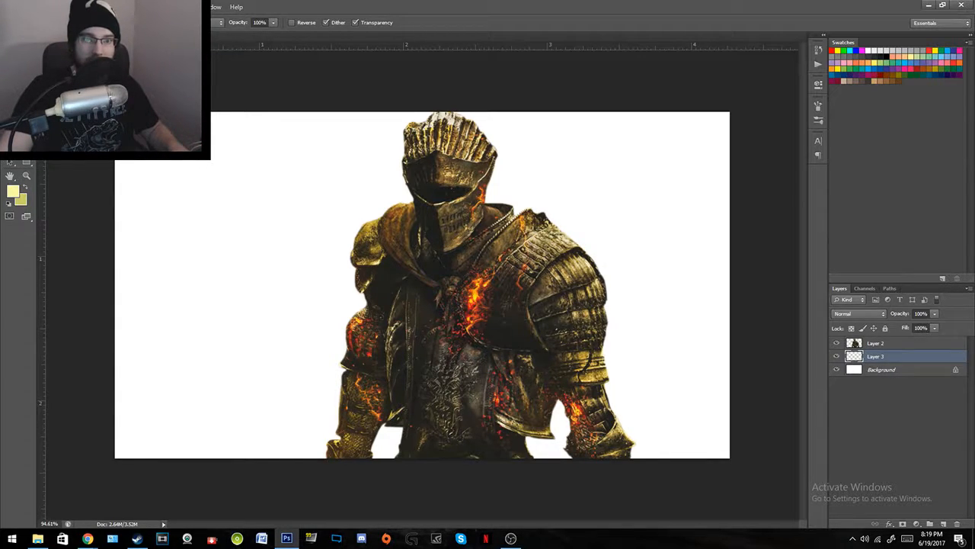
left_click(22, 195)
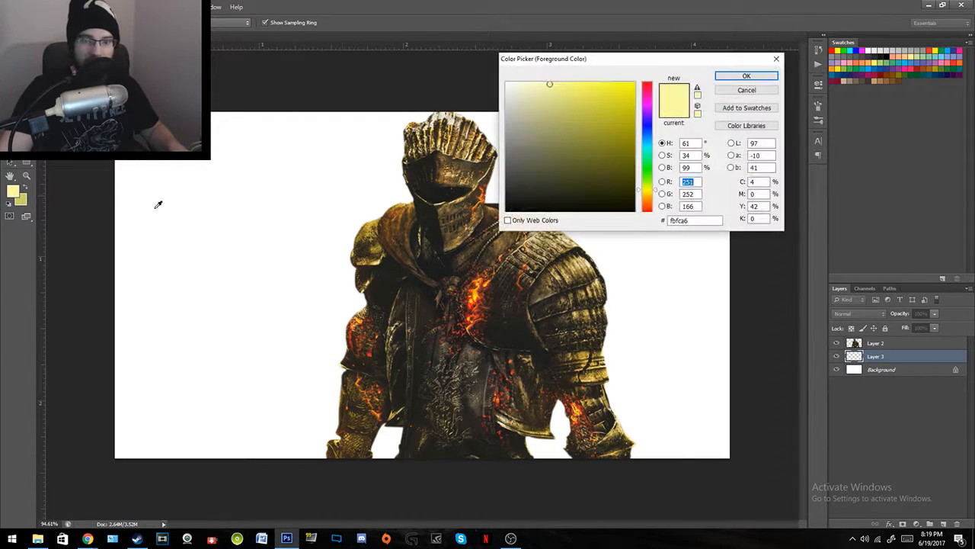
left_click_drag(521, 102, 501, 67)
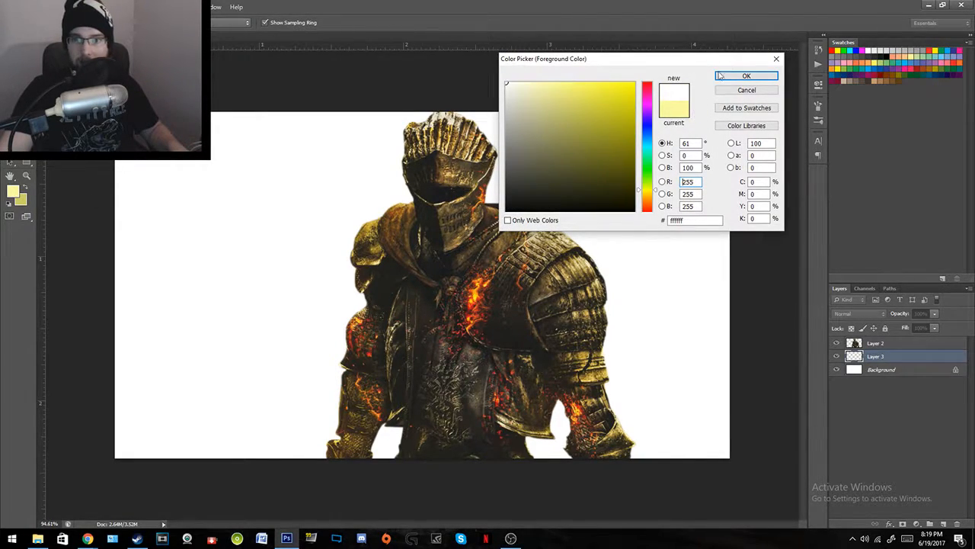
left_click(745, 76)
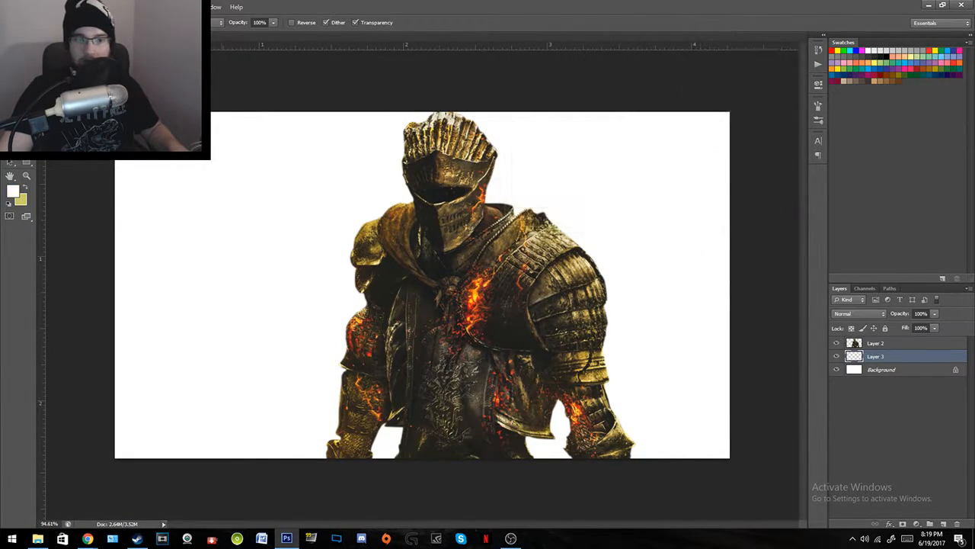
left_click(22, 202)
left_click(596, 150)
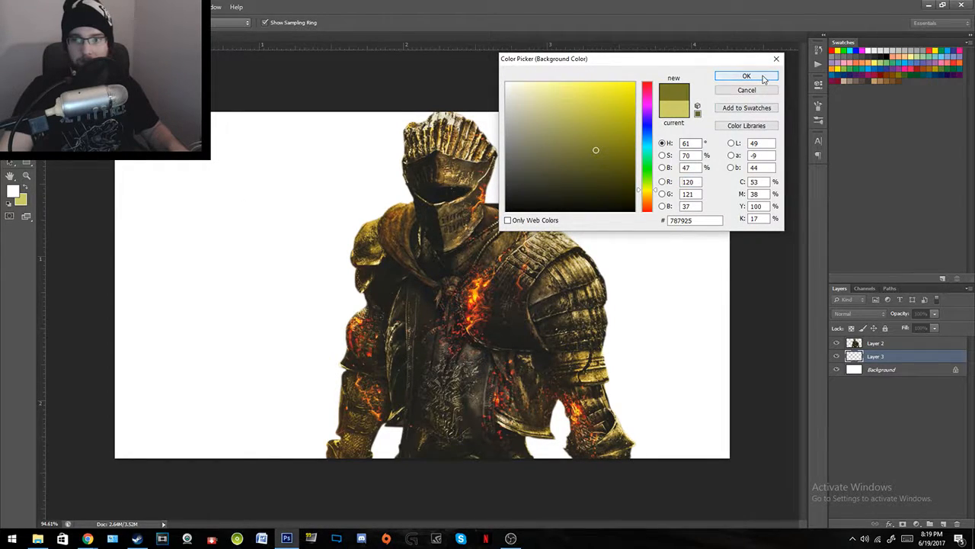
left_click(747, 76)
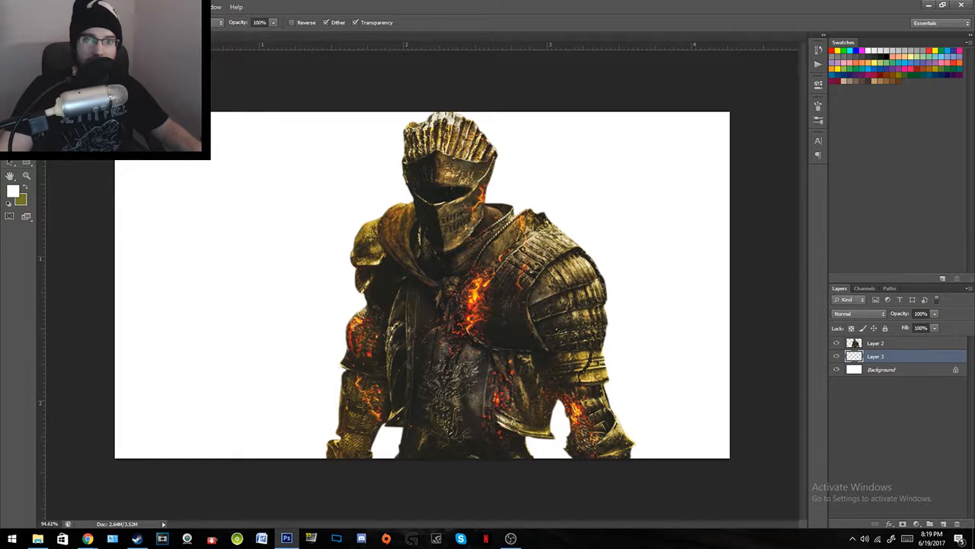
Step: Try linear white-to-olive gradients of different lengths and directions behind the knight on Layer 3
left_click_drag(219, 219, 783, 223)
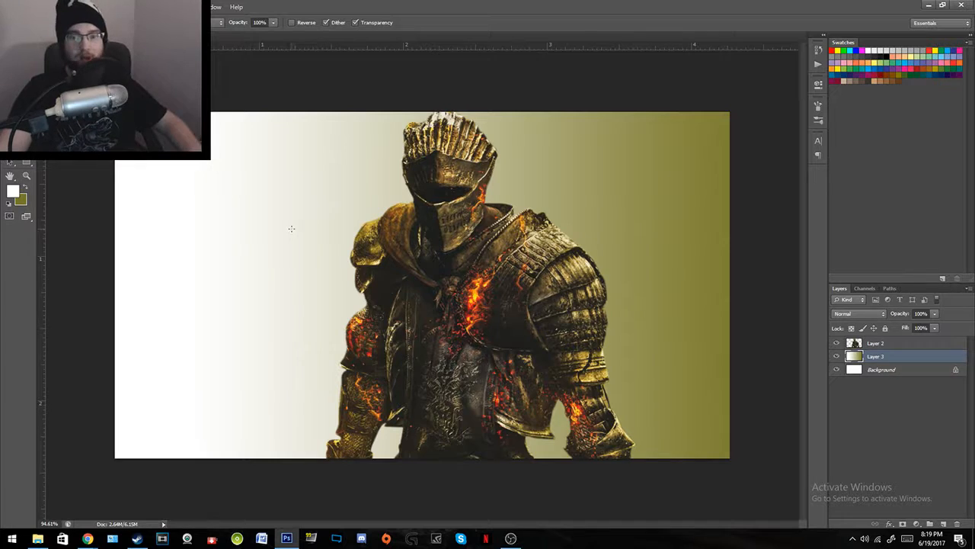
left_click_drag(160, 238, 217, 233)
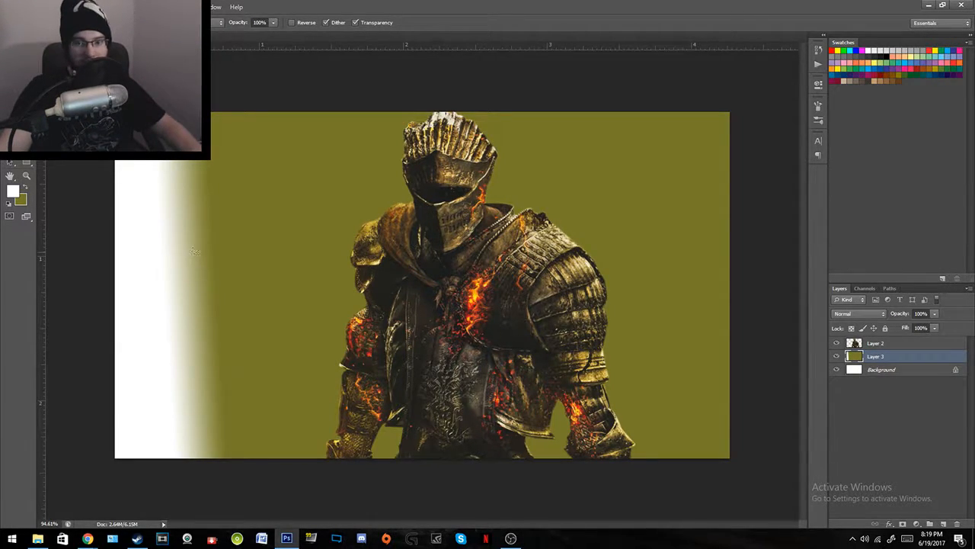
left_click_drag(419, 202, 422, 202)
left_click_drag(552, 201, 590, 201)
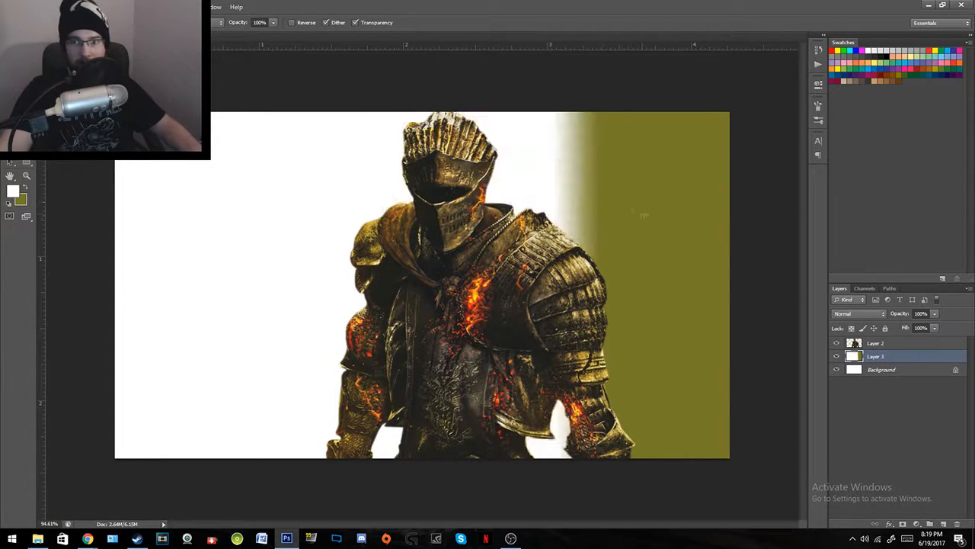
left_click_drag(671, 221, 694, 221)
left_click_drag(278, 146, 270, 233)
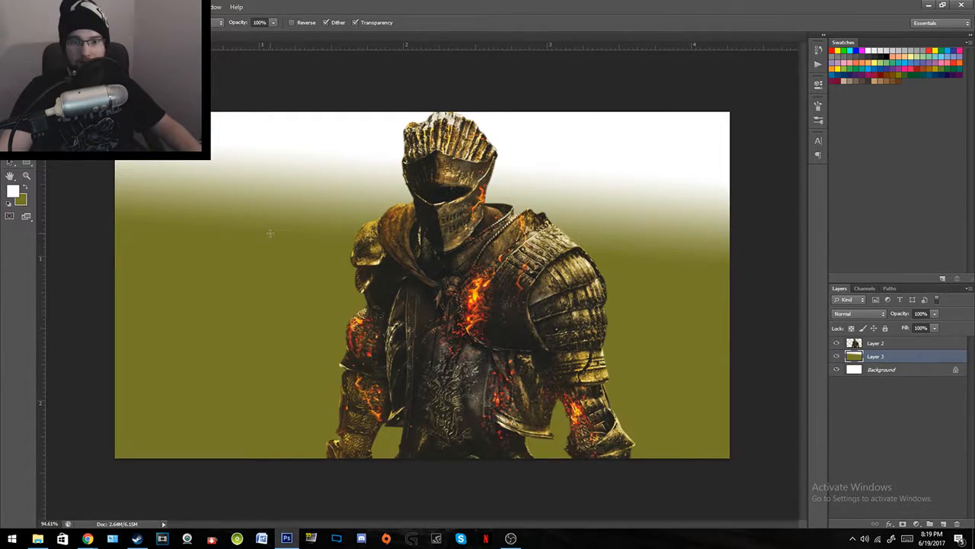
left_click_drag(286, 367, 286, 272)
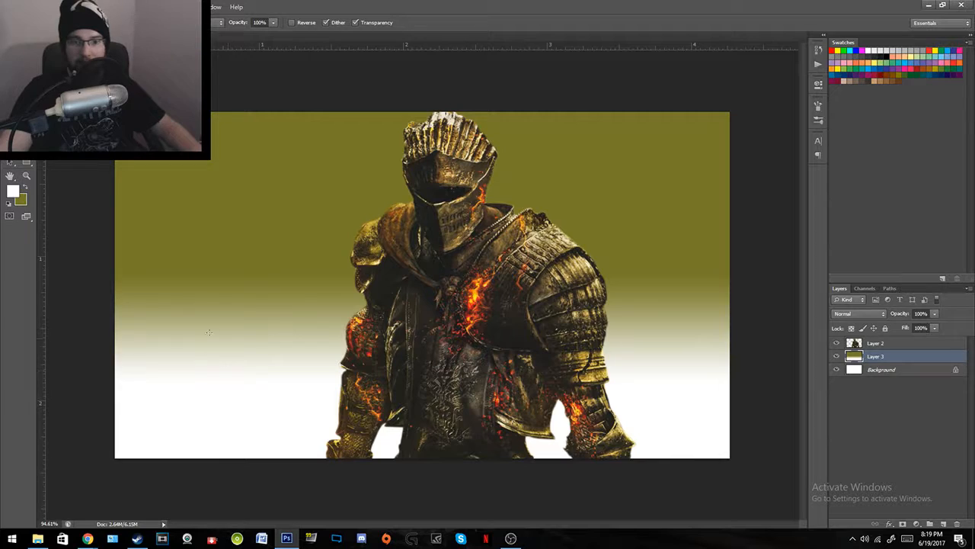
left_click_drag(288, 204, 525, 206)
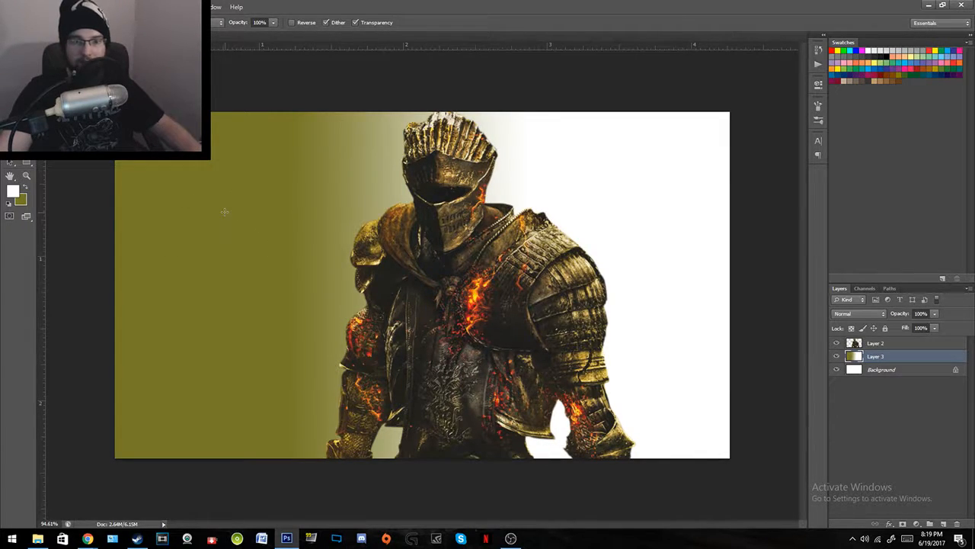
left_click_drag(364, 276, 790, 491)
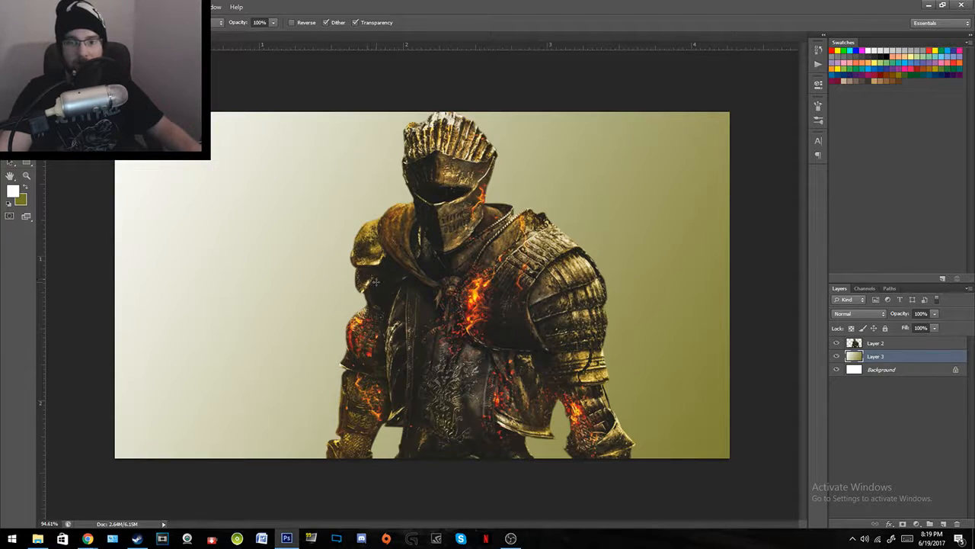
Step: Try reflected white-to-olive gradients with horizontal and vertical spreads behind the knight on Layer 3
left_click_drag(273, 225, 492, 228)
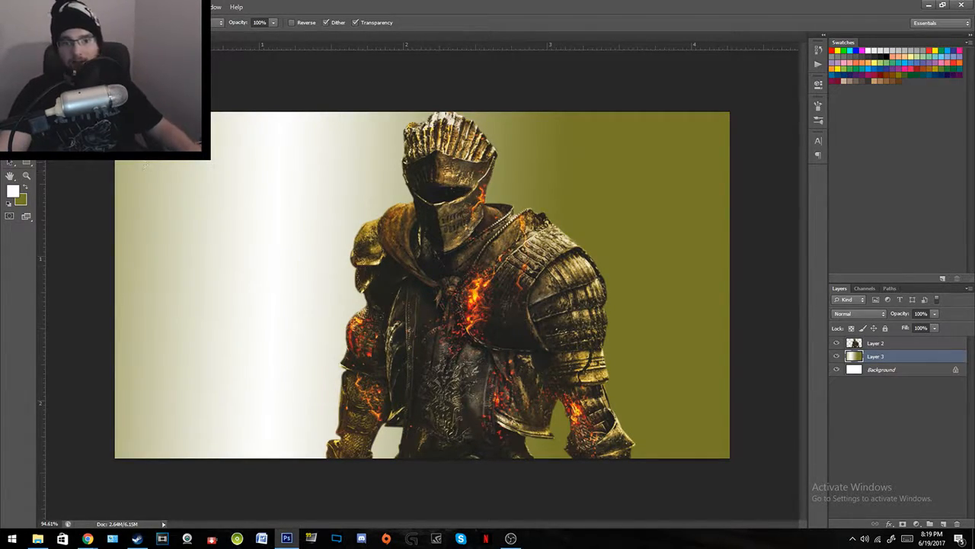
left_click_drag(266, 245, 714, 237)
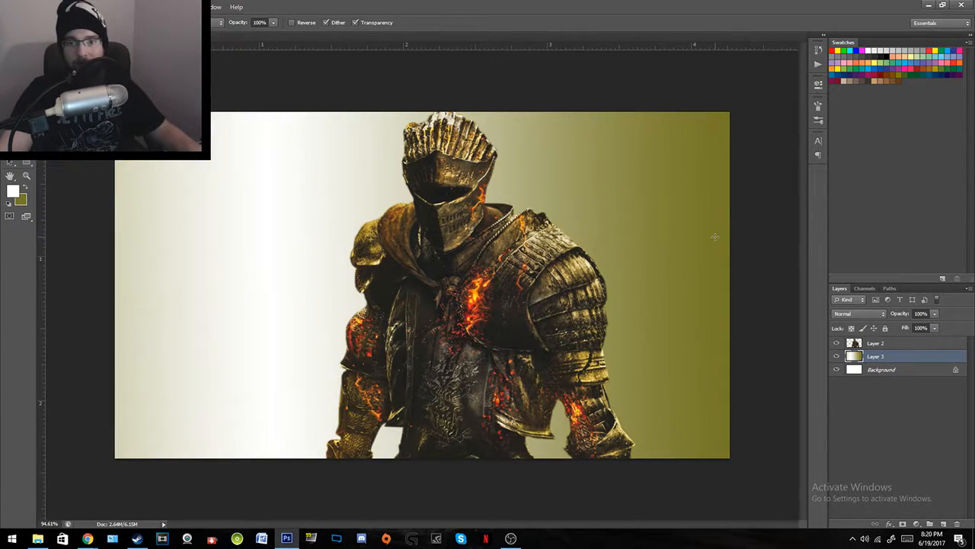
left_click_drag(459, 188, 467, 279)
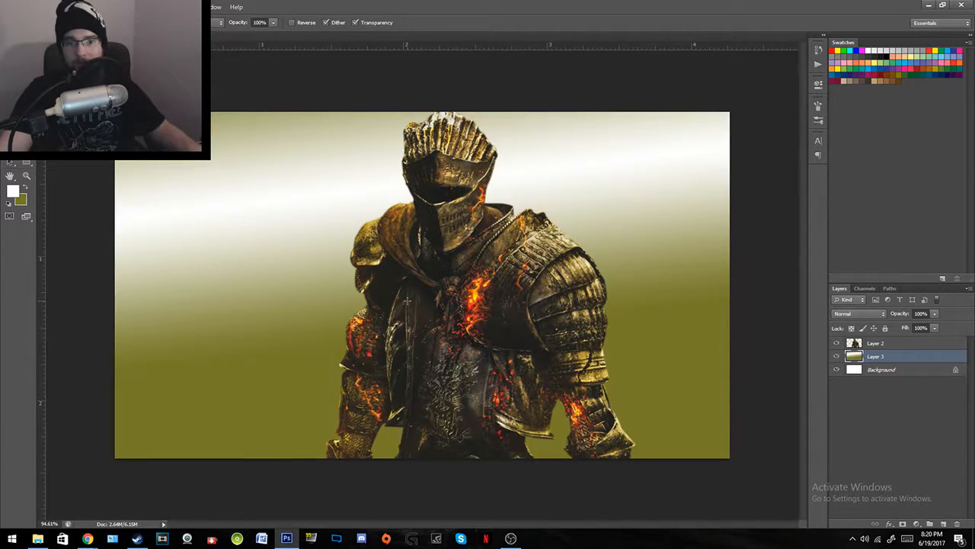
left_click_drag(407, 302, 516, 309)
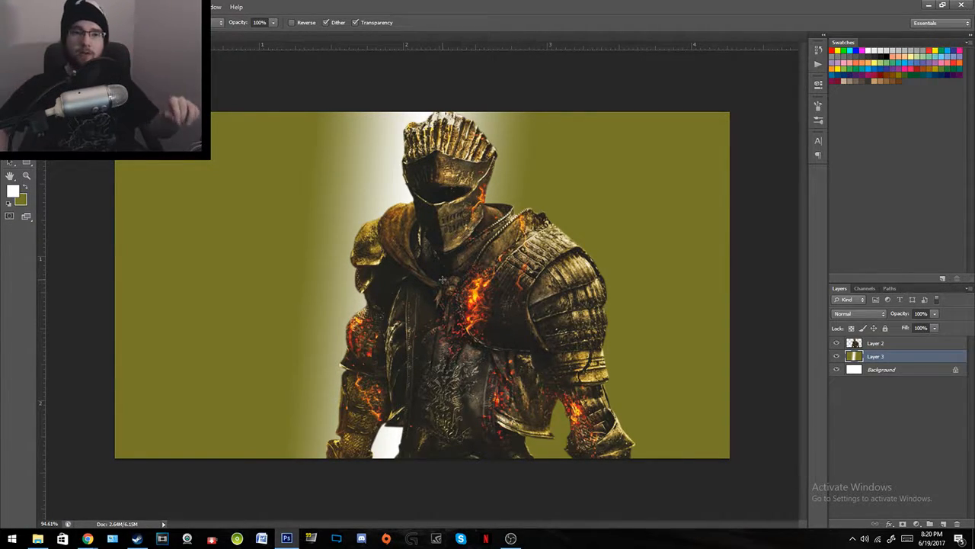
Step: Apply a radial white-to-olive gradient on Layer 3 from the knight's chest to beyond the canvas's upper-right corner
left_click_drag(431, 284, 752, 97)
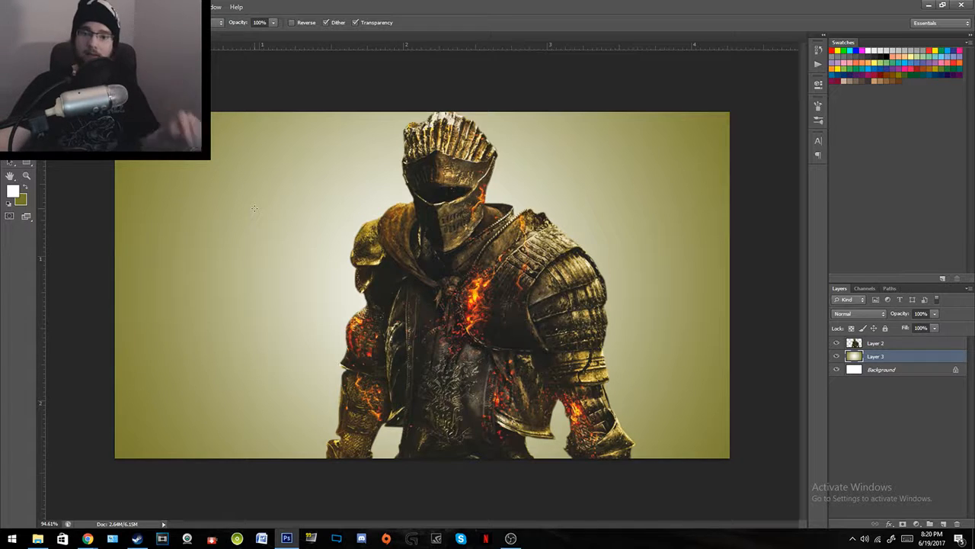
key("z")
left_click_drag(484, 276, 471, 304)
Step: Set the foreground colour to light yellow (fdff71) and the background colour to dark yellow (b5b700)
left_click(13, 190)
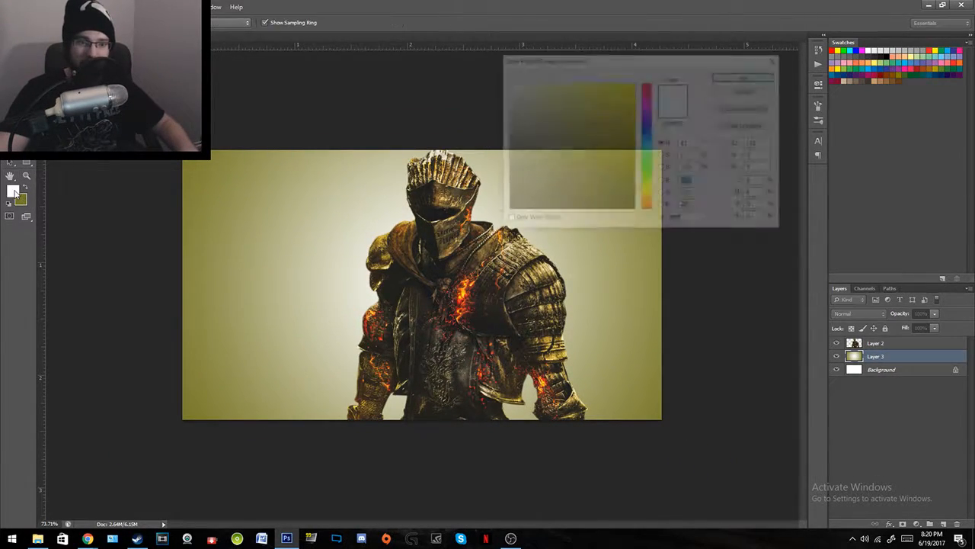
mouse_move(579, 87)
left_mouse_down()
mouse_move(544, 62)
mouse_move(577, 45)
left_mouse_up()
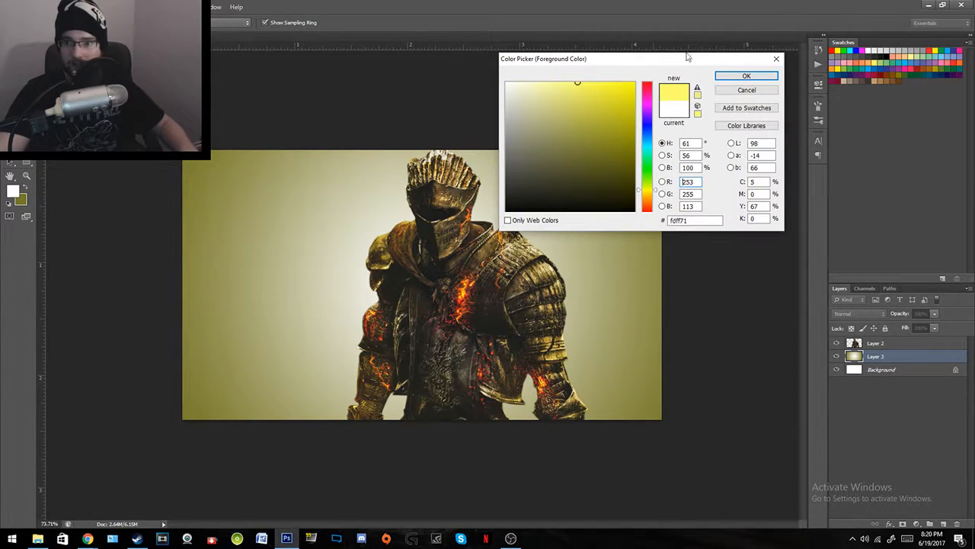
left_click(747, 76)
left_click(20, 199)
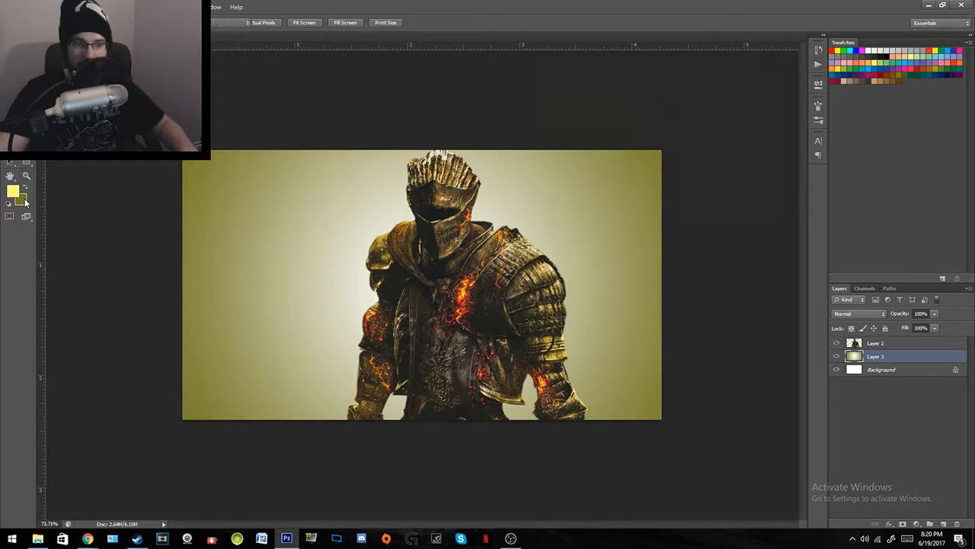
left_click_drag(618, 129, 676, 119)
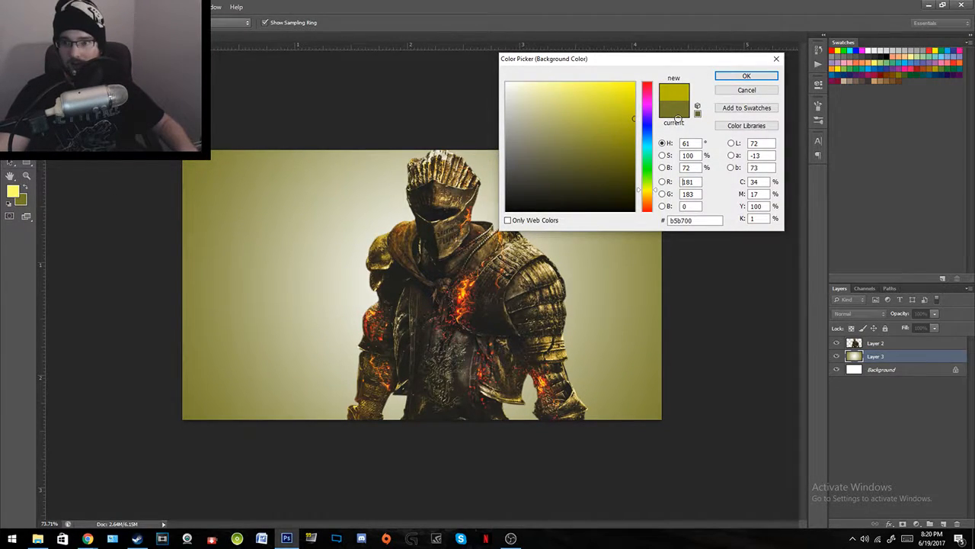
left_click(746, 75)
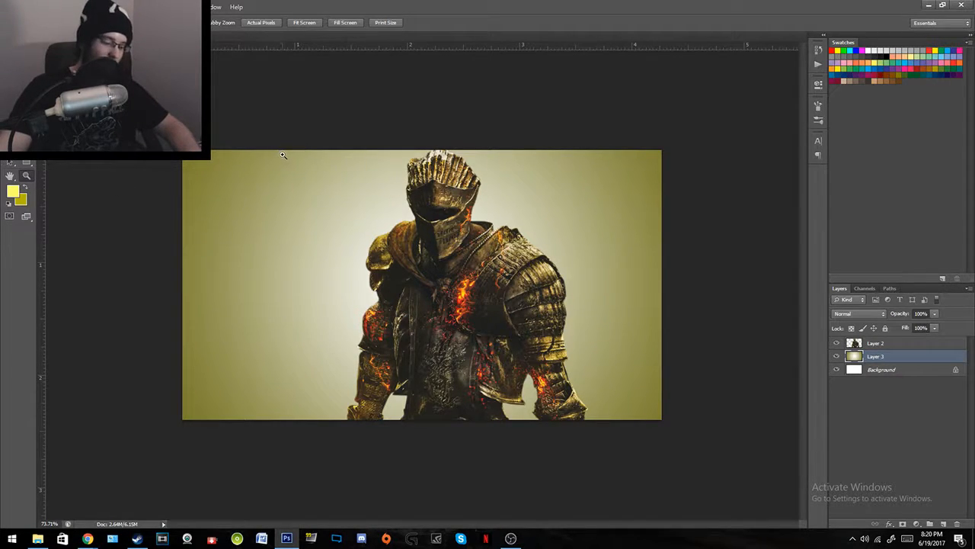
Step: Try radial gradients on Layer 3 from the knight's chest beyond the canvas's upper-right corner, first light to dark yellow, then with a darker olive background colour
key("g")
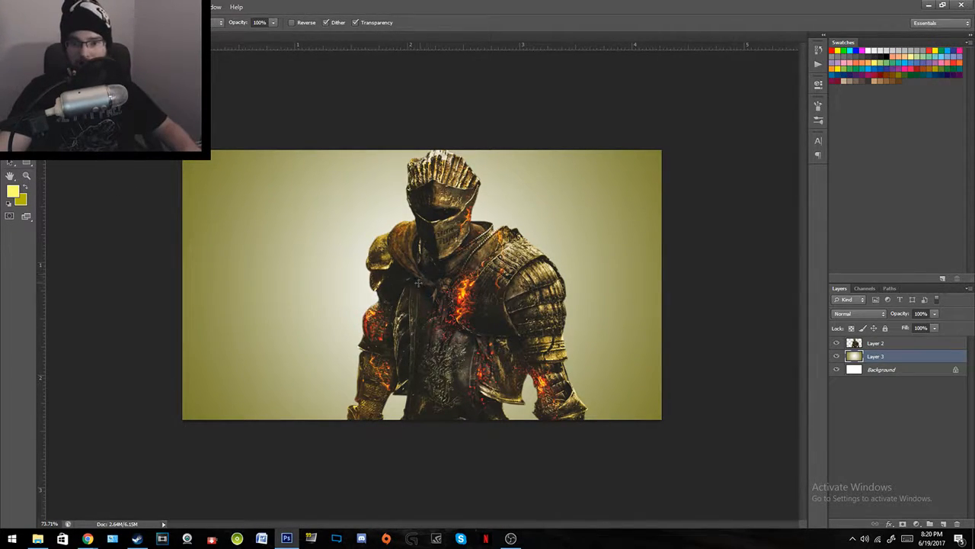
left_click_drag(422, 286, 689, 133)
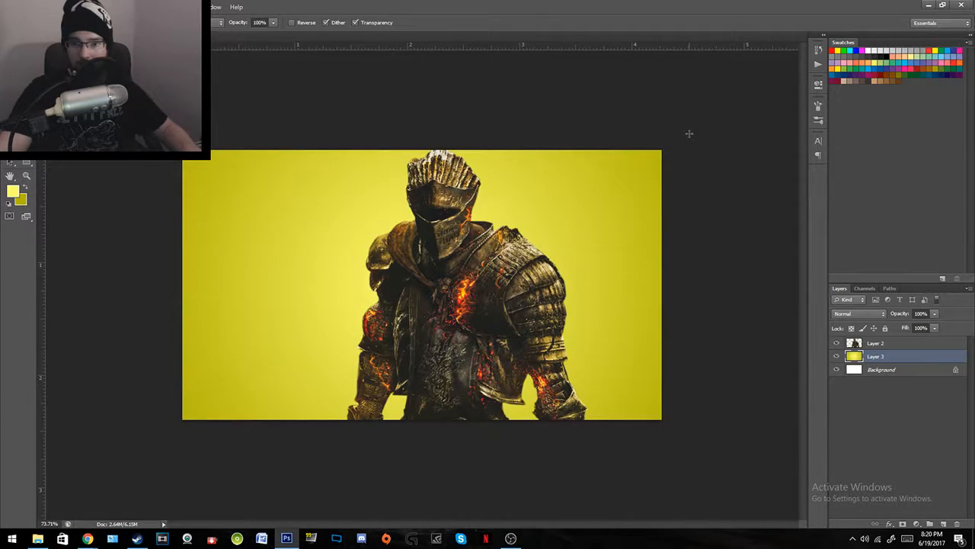
left_click(21, 199)
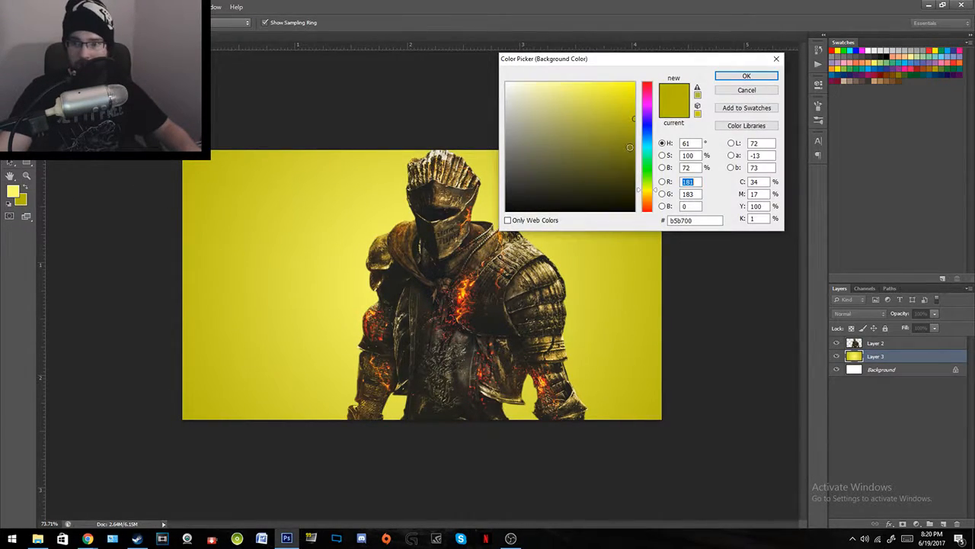
left_click(746, 76)
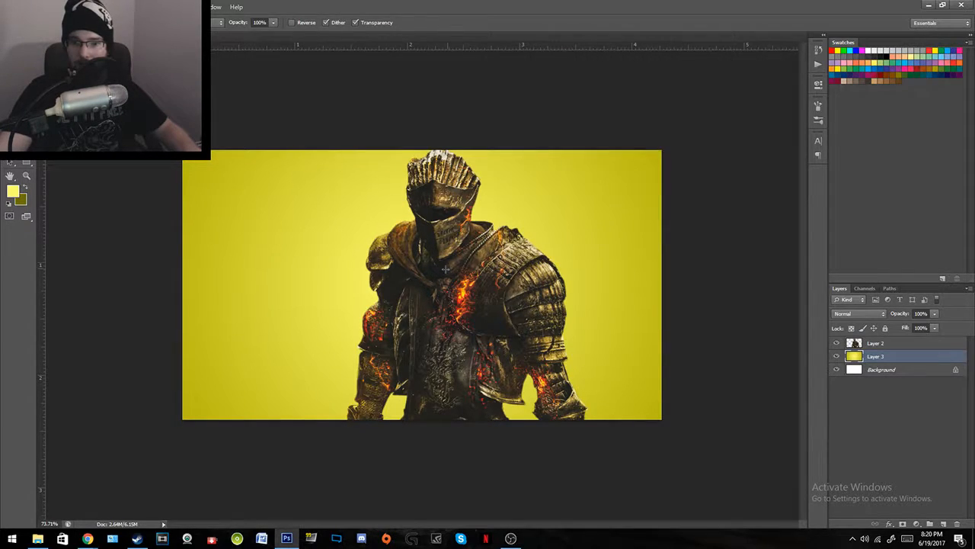
left_click_drag(430, 283, 681, 139)
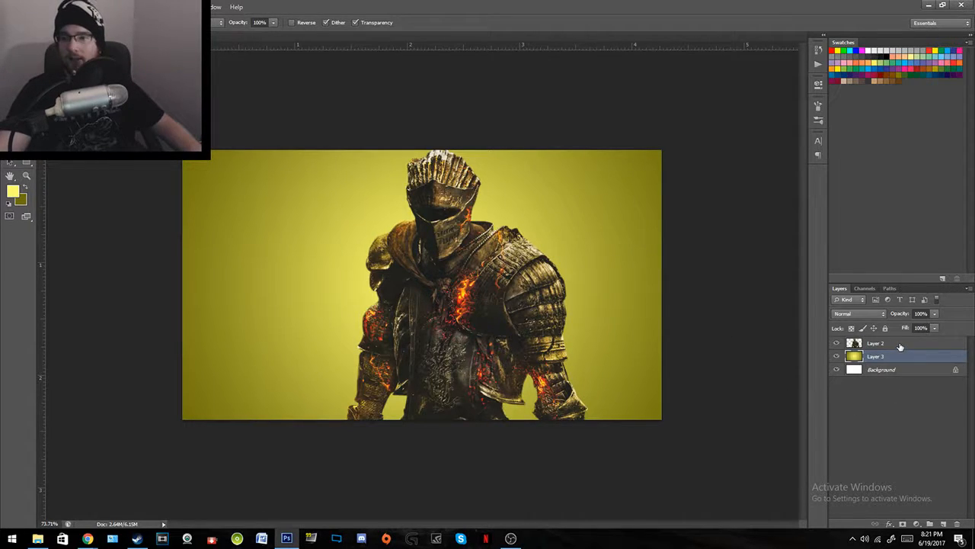
Step: Set the foreground colour to a paler yellow (feff97)
left_click(12, 191)
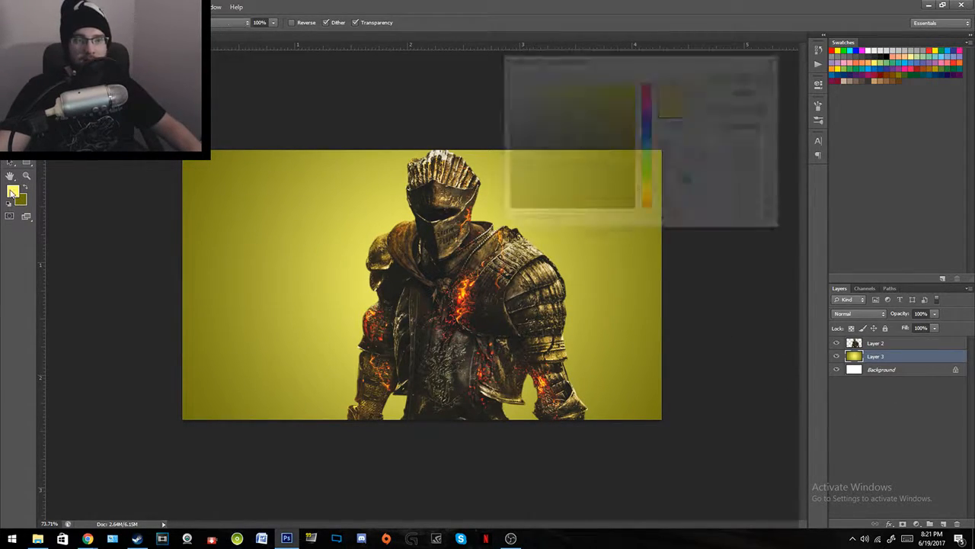
left_click_drag(559, 89, 557, 81)
left_click(746, 76)
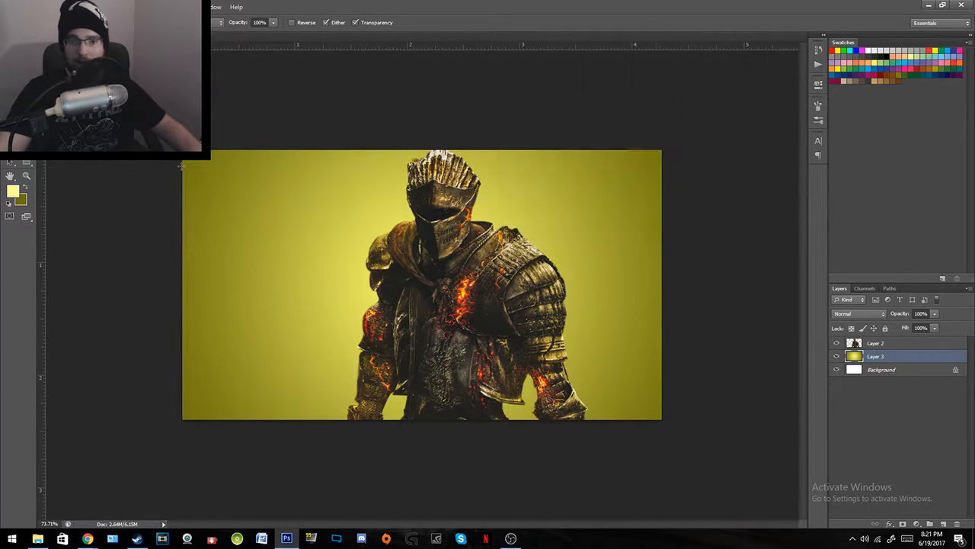
Step: Set the background colour to dark olive (5a5b01) and redraw the radial gradient on Layer 3 from the knight's chest past the canvas's upper-right corner
left_click(21, 200)
left_click(631, 166)
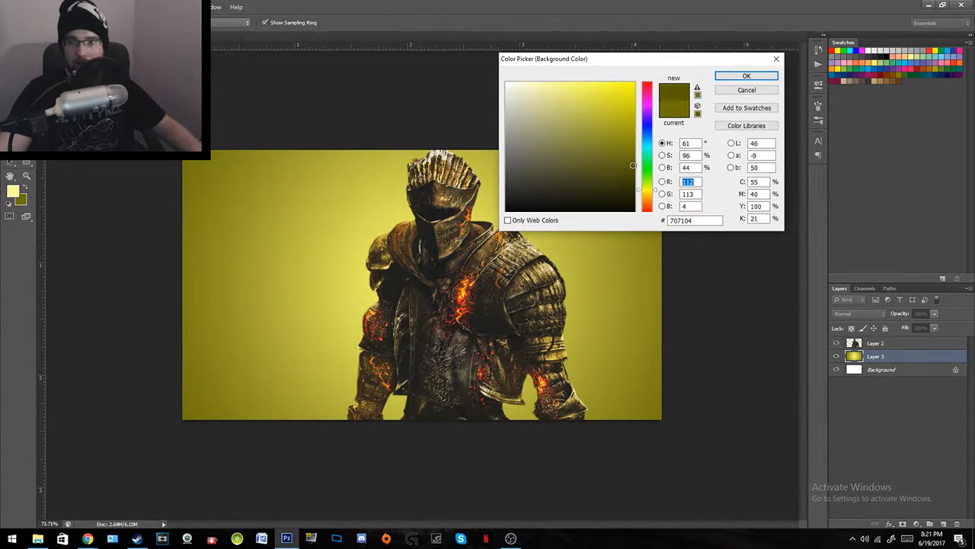
left_click(766, 75)
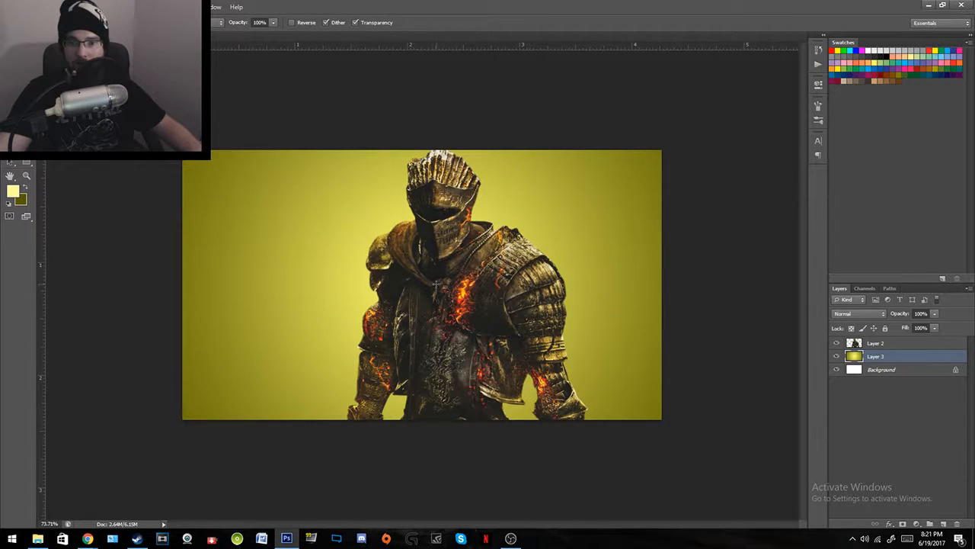
left_click_drag(432, 284, 675, 141)
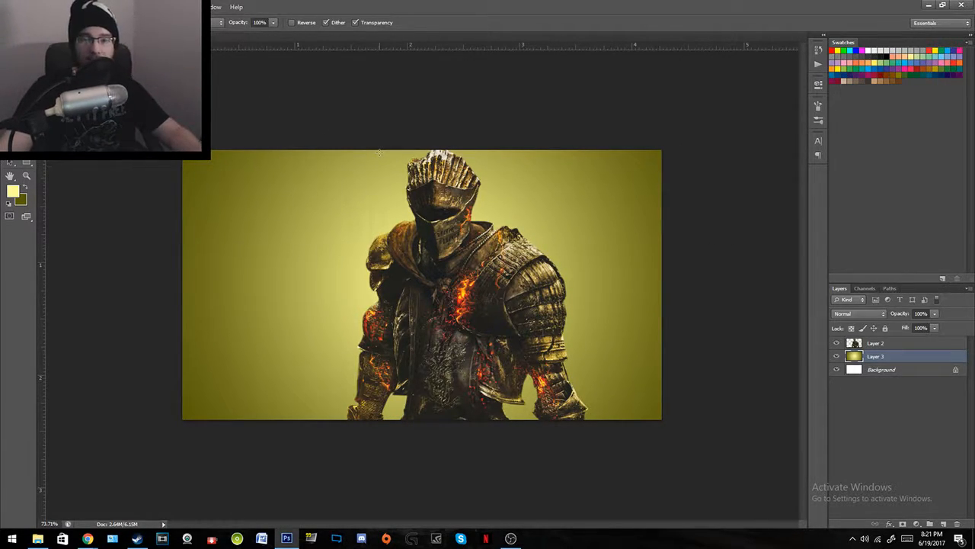
Step: Apply a Hue/Saturation adjustment to Layer 3 with hue at 0 and saturation at +43
left_click(69, 6)
mouse_move(85, 32)
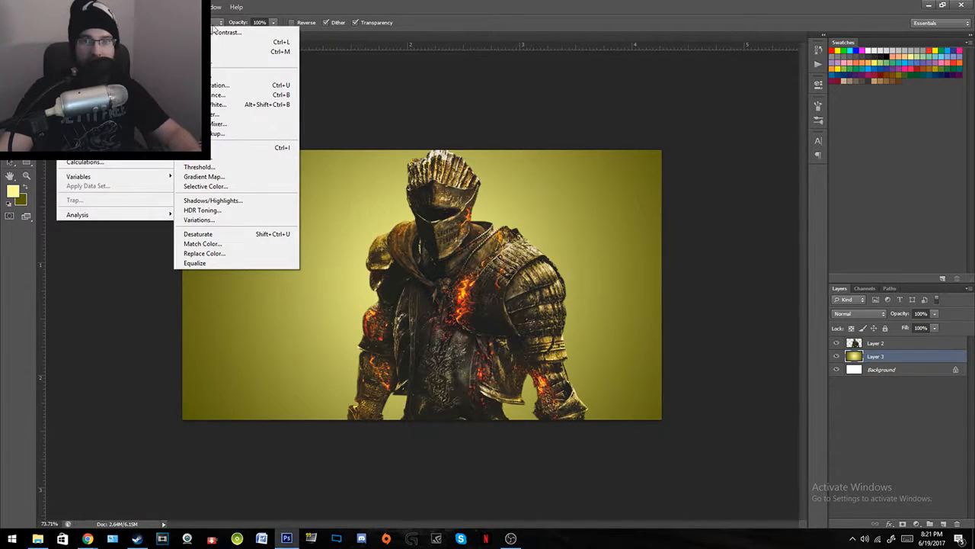
left_click(251, 85)
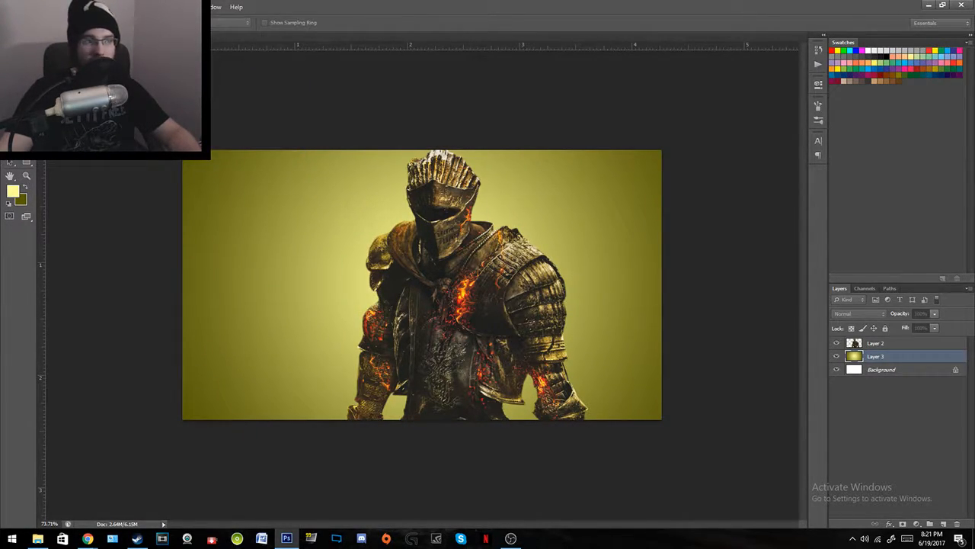
left_click_drag(193, 89, 157, 293)
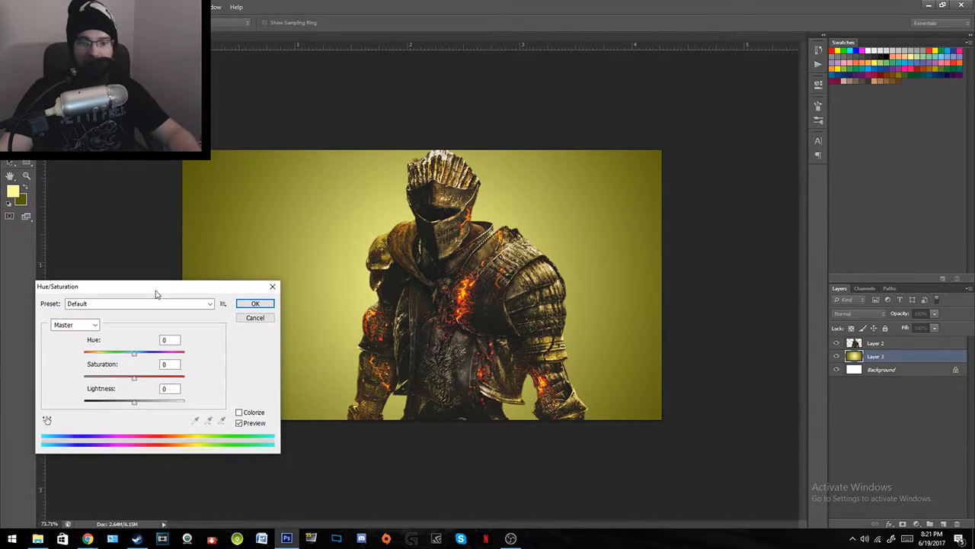
mouse_move(134, 358)
left_mouse_down()
mouse_move(76, 358)
mouse_move(228, 347)
mouse_move(136, 355)
left_mouse_up()
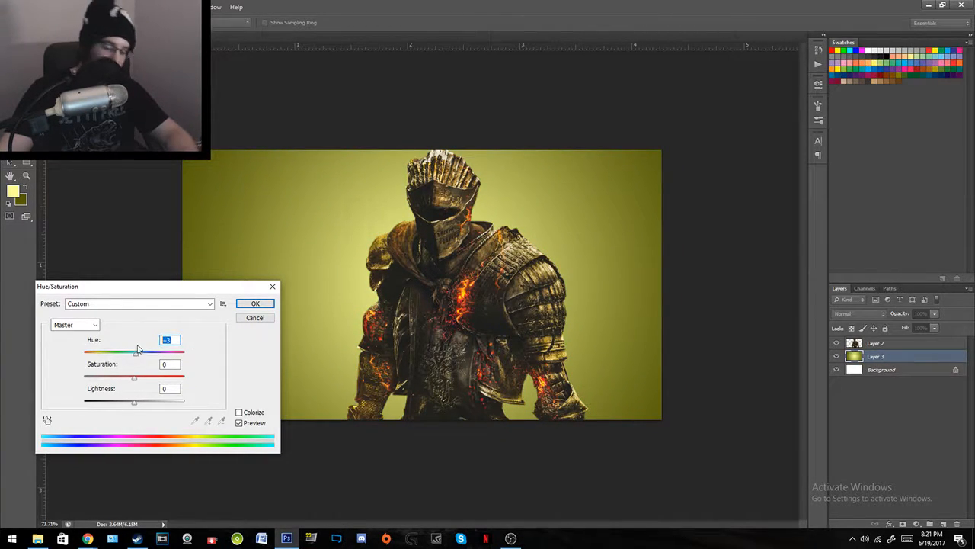
type("0")
left_click_drag(135, 378, 167, 386)
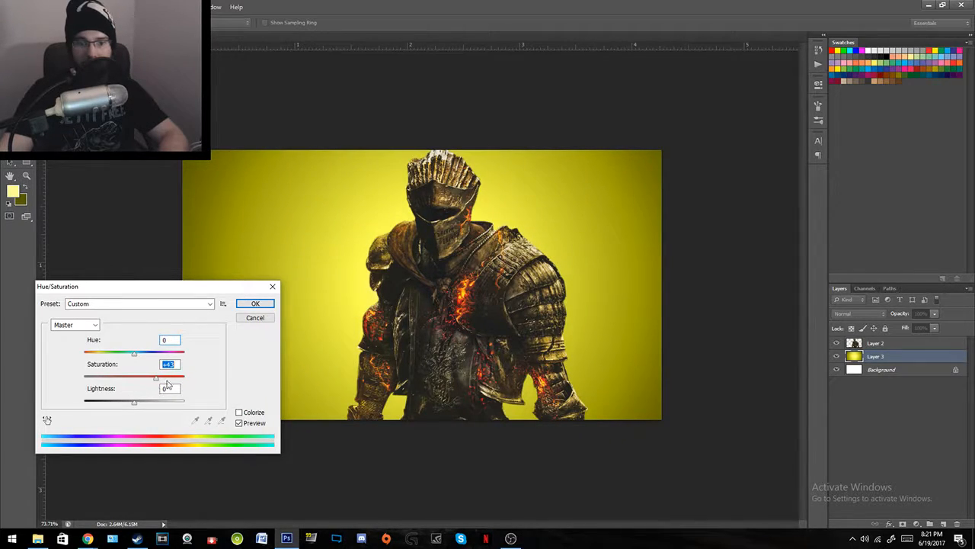
left_click(255, 304)
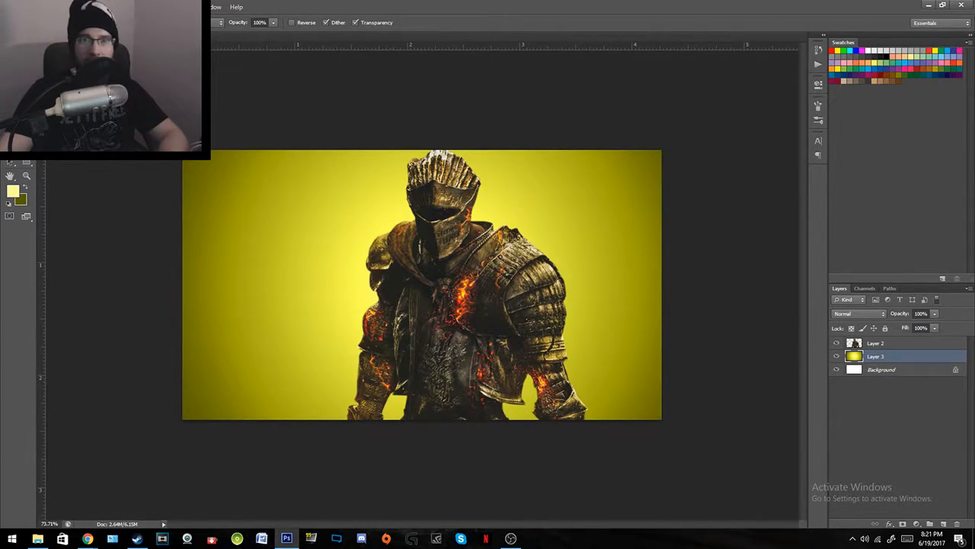
left_click(67, 7)
mouse_move(84, 30)
left_click(243, 31)
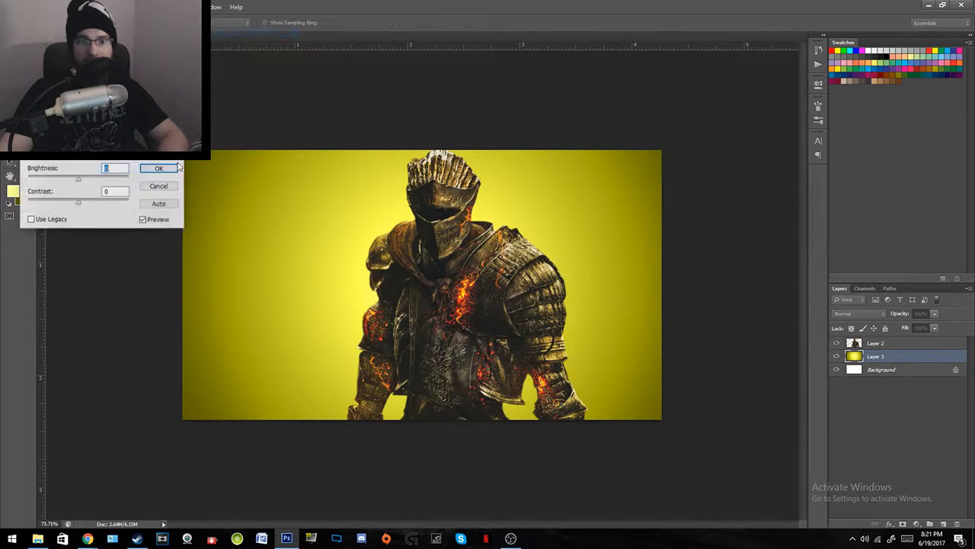
left_click_drag(80, 206, 145, 208)
left_click(172, 187)
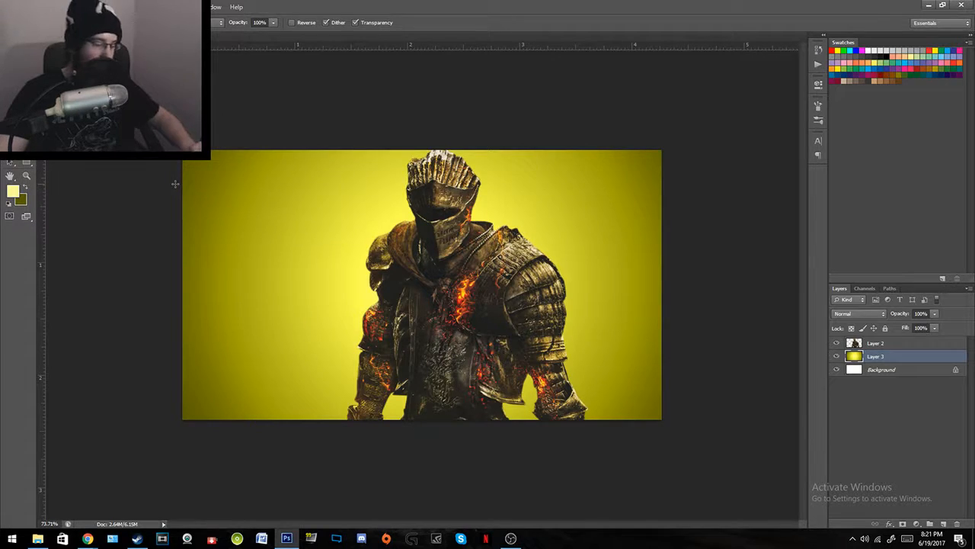
Step: Undo the saturation adjustment on Layer 3
key("ctrl+z")
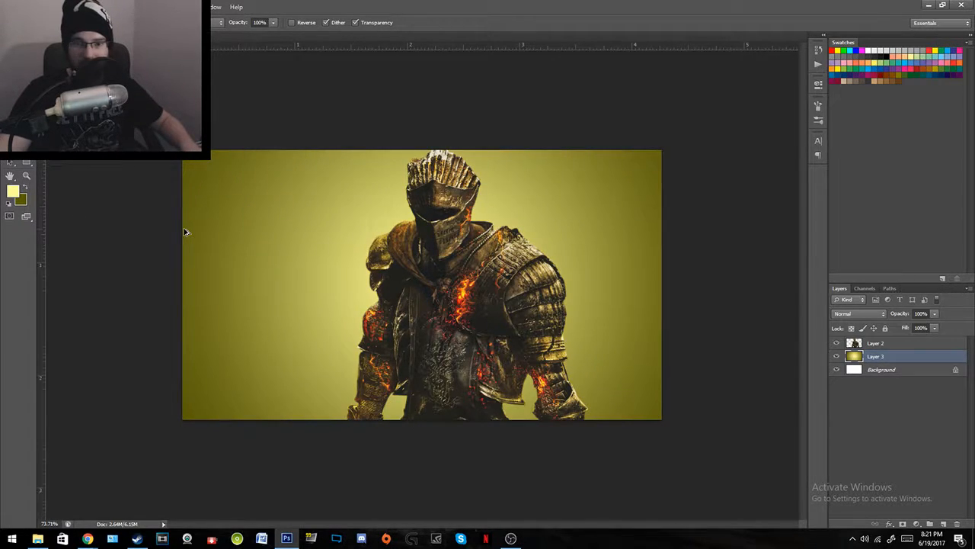
left_click(22, 200)
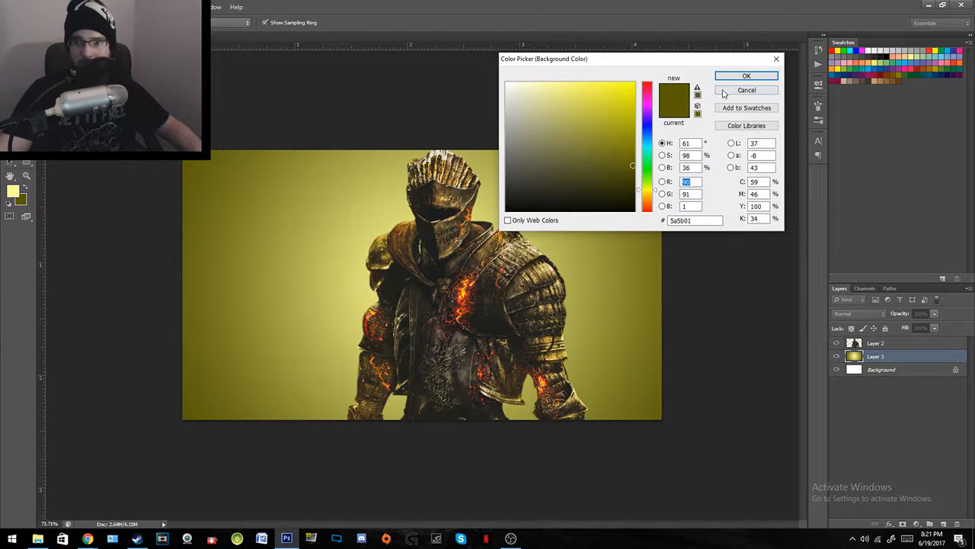
key("Escape")
Step: Shift the foreground colour's hue to a light orange (ffde97)
left_click(12, 191)
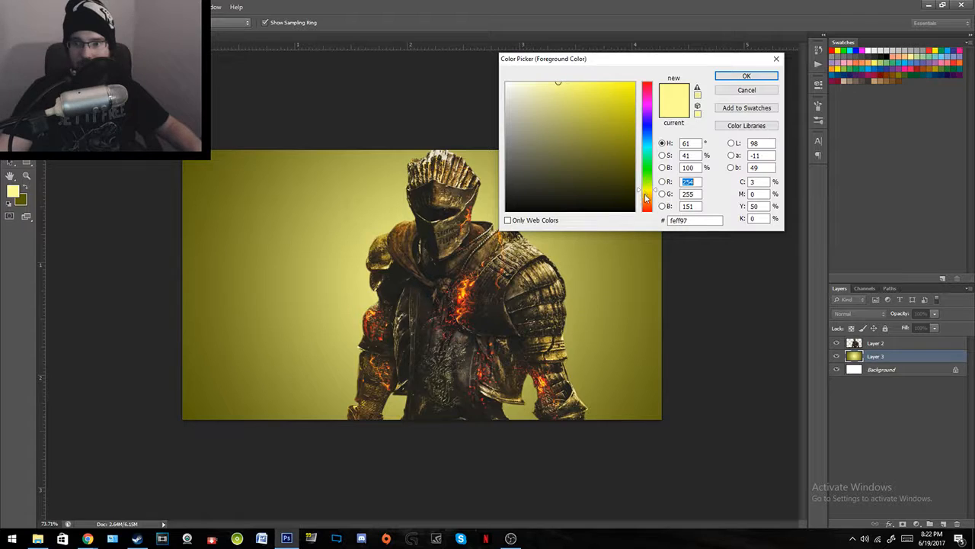
left_click_drag(649, 197, 648, 201)
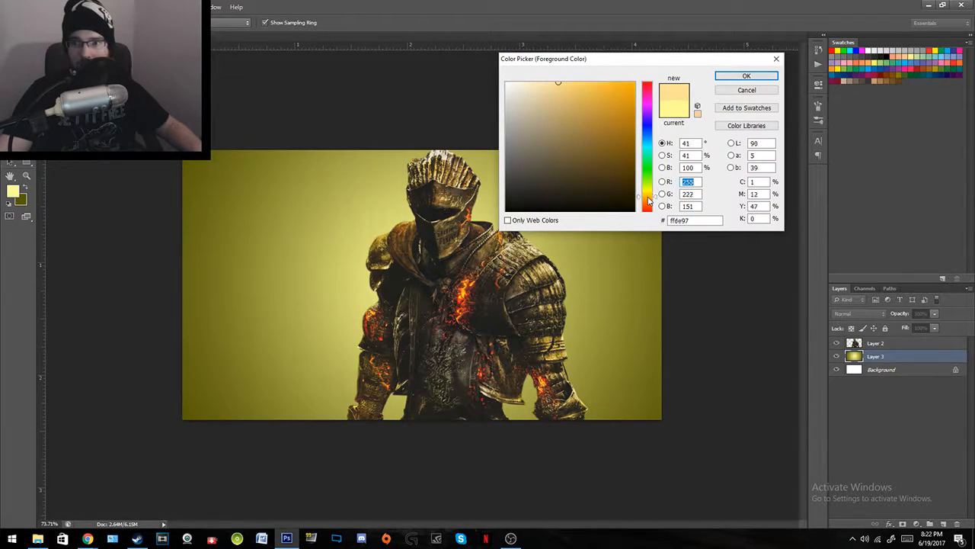
left_click(744, 77)
Step: Set the background colour to bright orange (ff7200) and draw a radial gradient on Layer 3 from the knight's chest far beyond the canvas's upper-right corner
left_click(20, 201)
left_click_drag(649, 203, 647, 201)
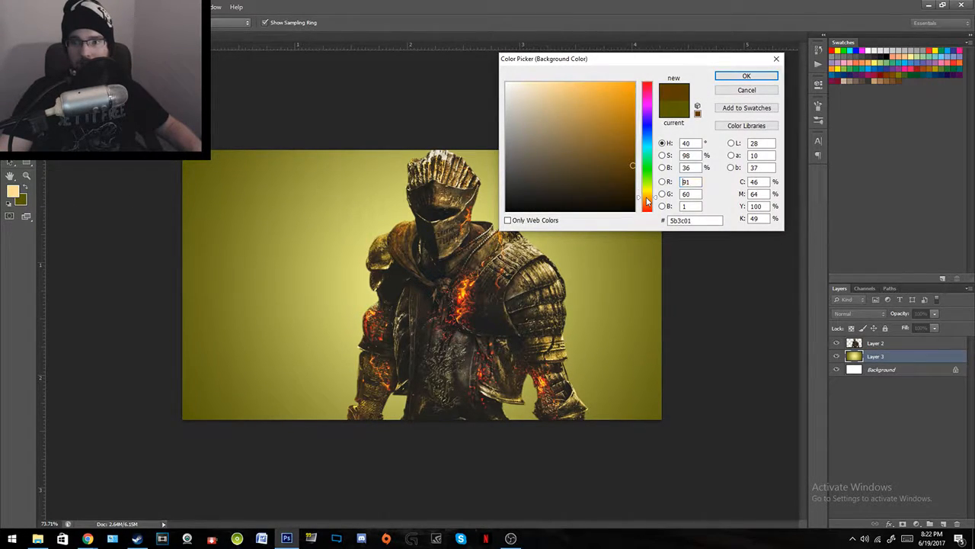
mouse_move(632, 165)
left_mouse_down()
mouse_move(626, 122)
mouse_move(635, 120)
left_mouse_up()
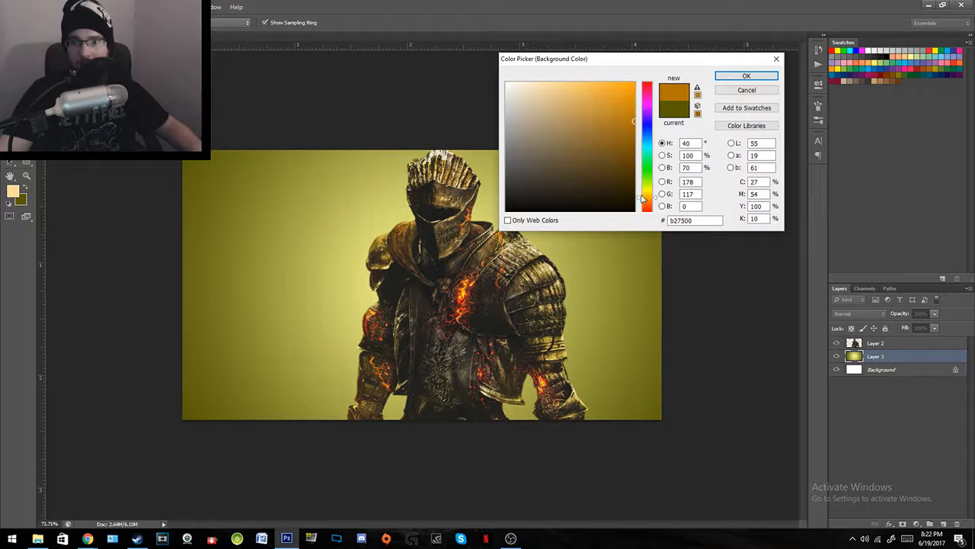
left_click_drag(640, 201, 639, 205)
mouse_move(631, 109)
left_mouse_down()
mouse_move(652, 86)
mouse_move(674, 84)
left_mouse_up()
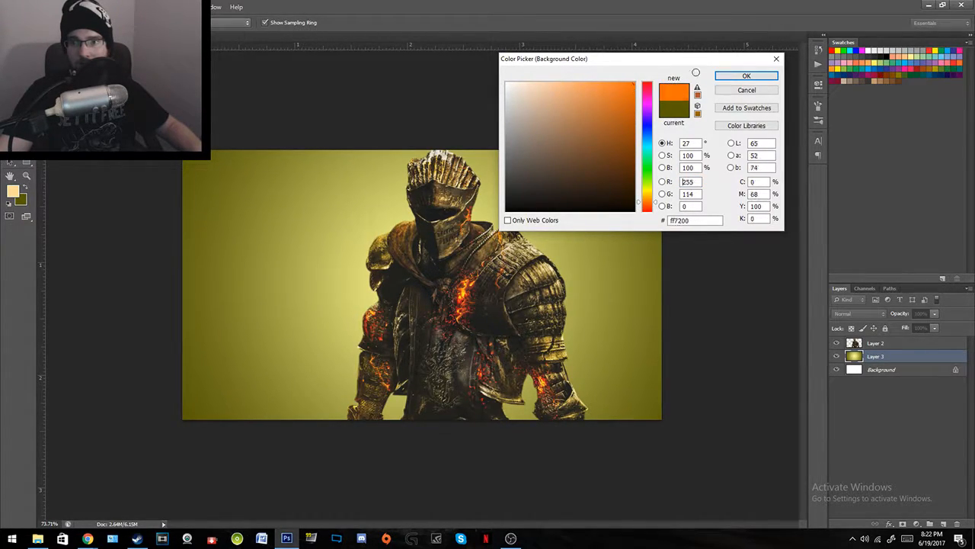
left_click(746, 76)
left_click_drag(448, 274, 739, 103)
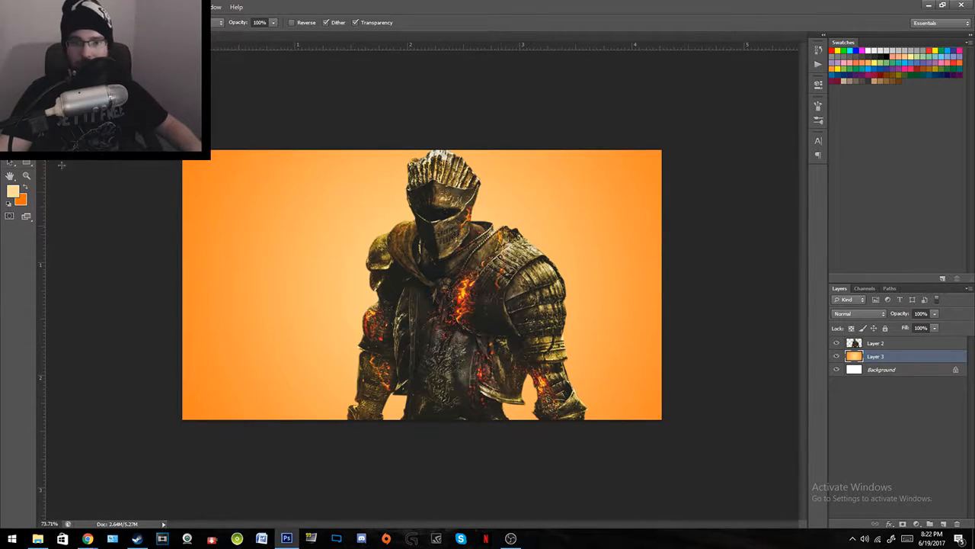
Step: Try a muted orange (d37428) as background colour with a shorter and a longer radial gradient on Layer 3 from the knight's chest
left_click(21, 201)
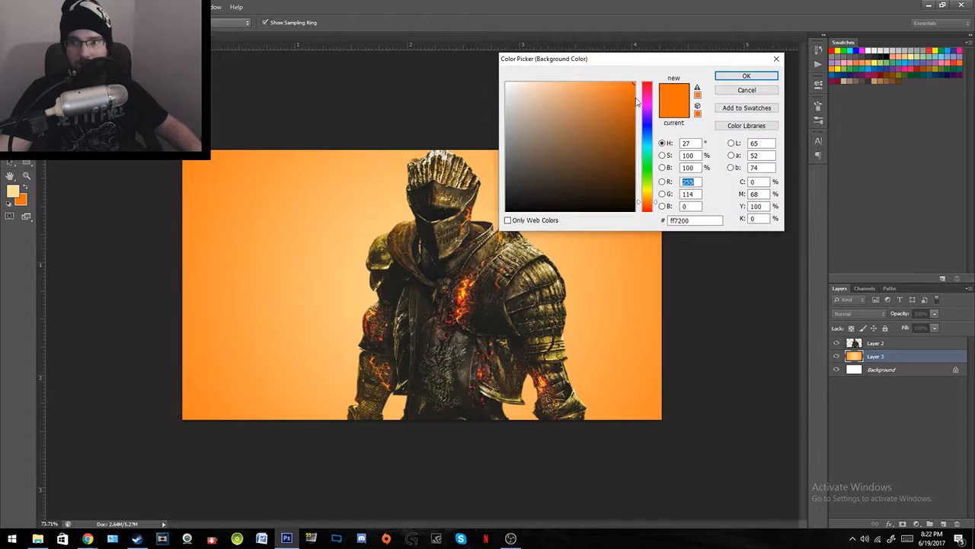
left_click_drag(615, 95, 610, 104)
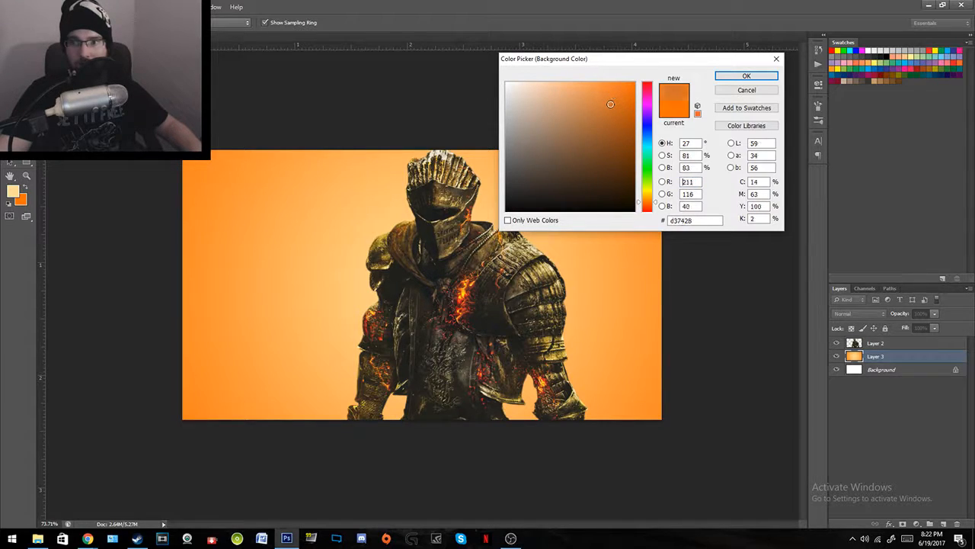
left_click(735, 76)
left_click_drag(436, 284, 690, 132)
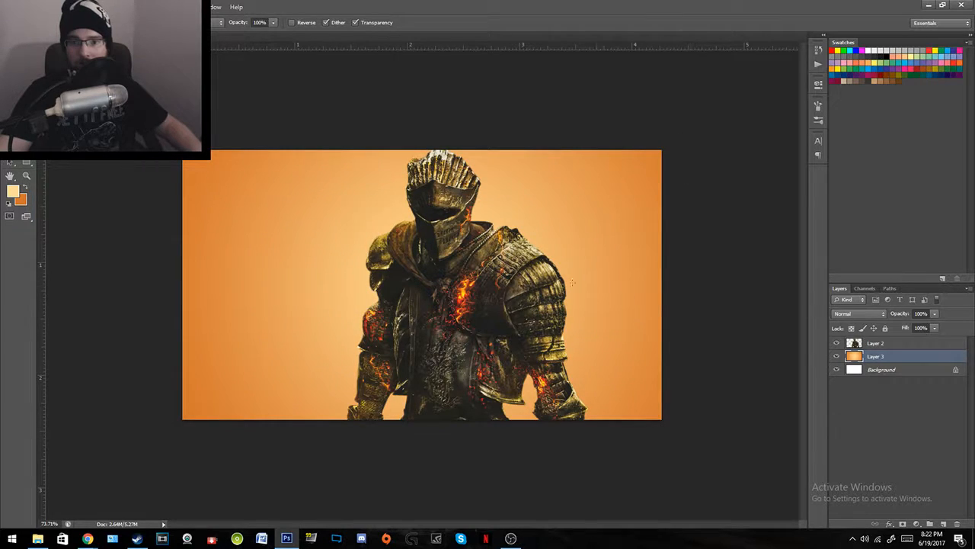
left_click_drag(422, 291, 721, 123)
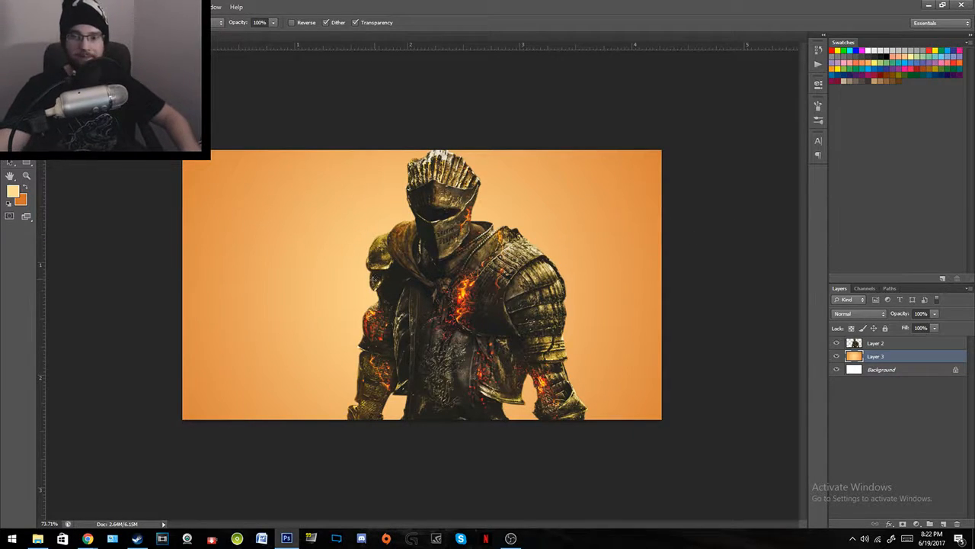
Step: Set the background colour to a more vivid orange (e87619)
left_click(16, 204)
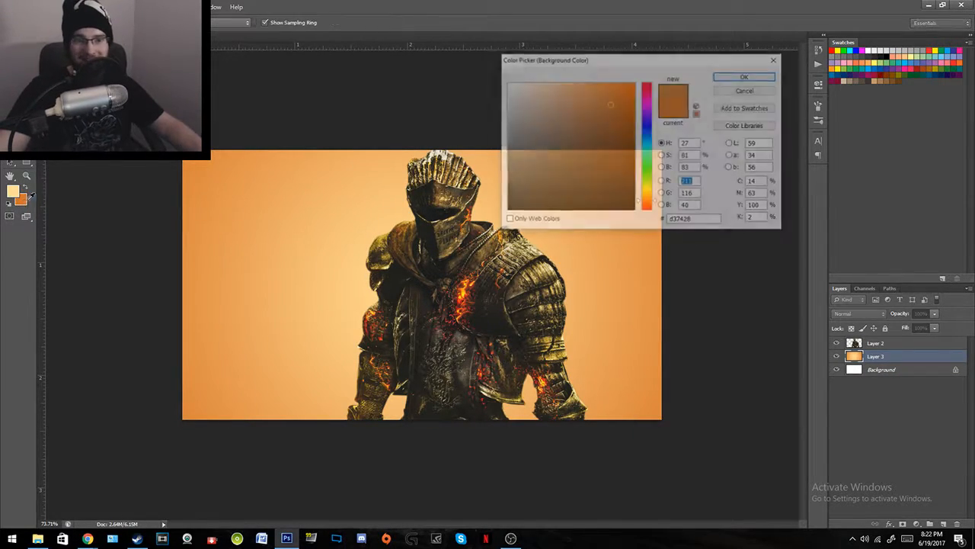
left_click(620, 99)
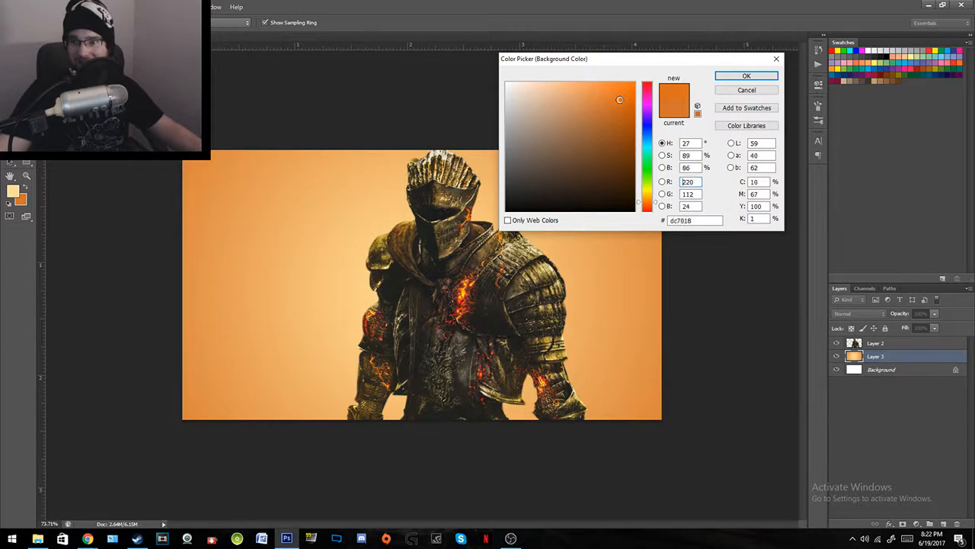
left_click_drag(622, 97, 620, 93)
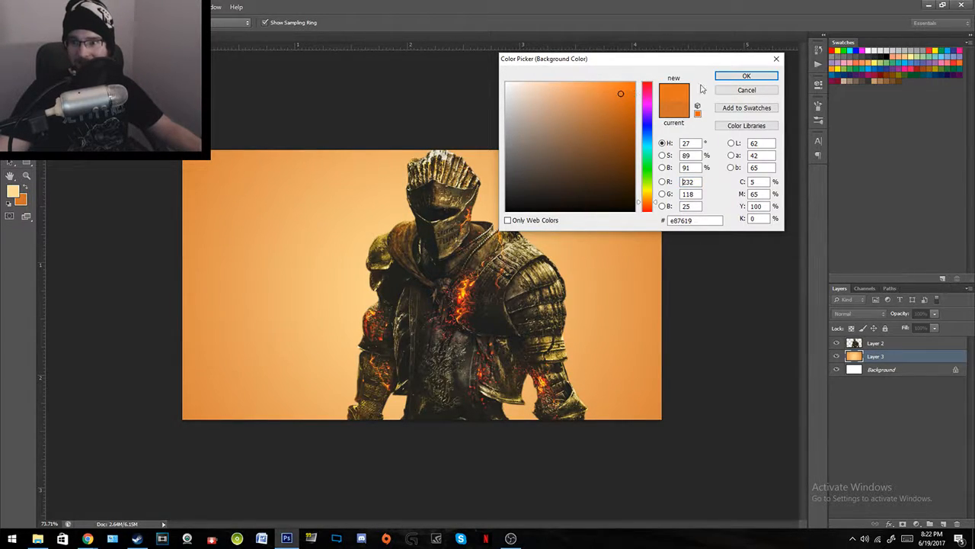
left_click(740, 75)
Step: Redraw the radial gradient on Layer 3 at different lengths, ending with one from the knight's chest to just beyond the canvas's upper-right corner
left_click_drag(432, 284, 695, 127)
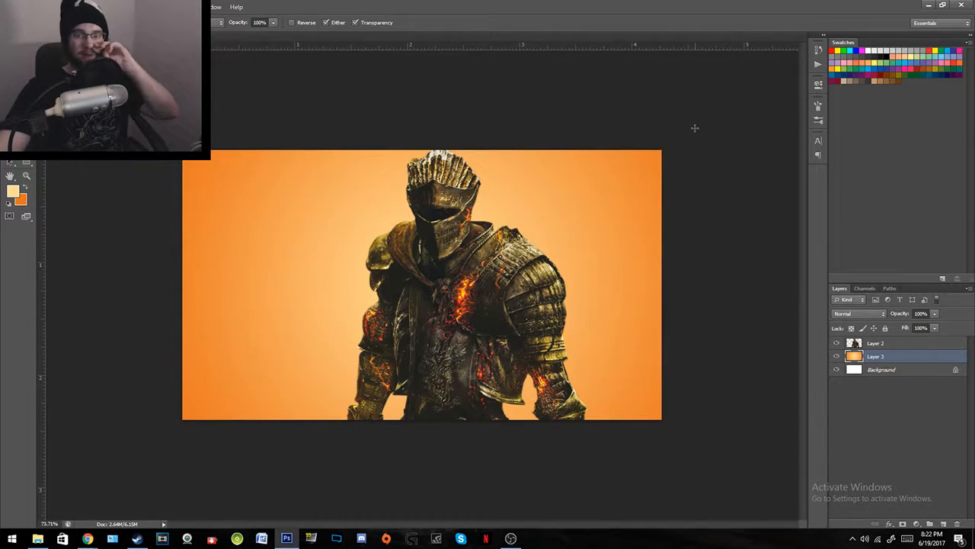
left_click_drag(413, 292, 761, 107)
left_click_drag(432, 297, 690, 141)
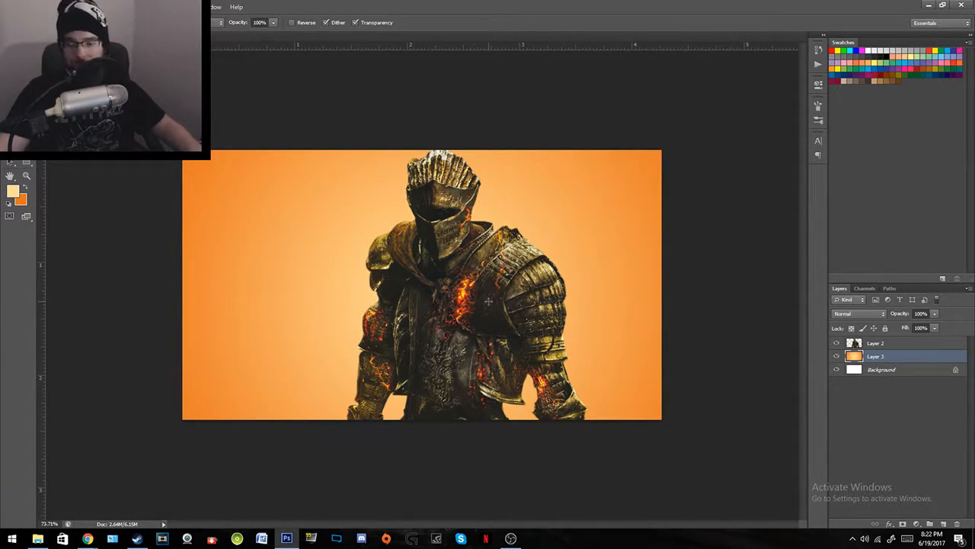
Step: Raise the saturation of the knight on Layer 2 to +15, comparing the preview on and off
key("z")
mouse_move(458, 273)
left_mouse_down()
mouse_move(373, 277)
mouse_move(454, 284)
left_mouse_up()
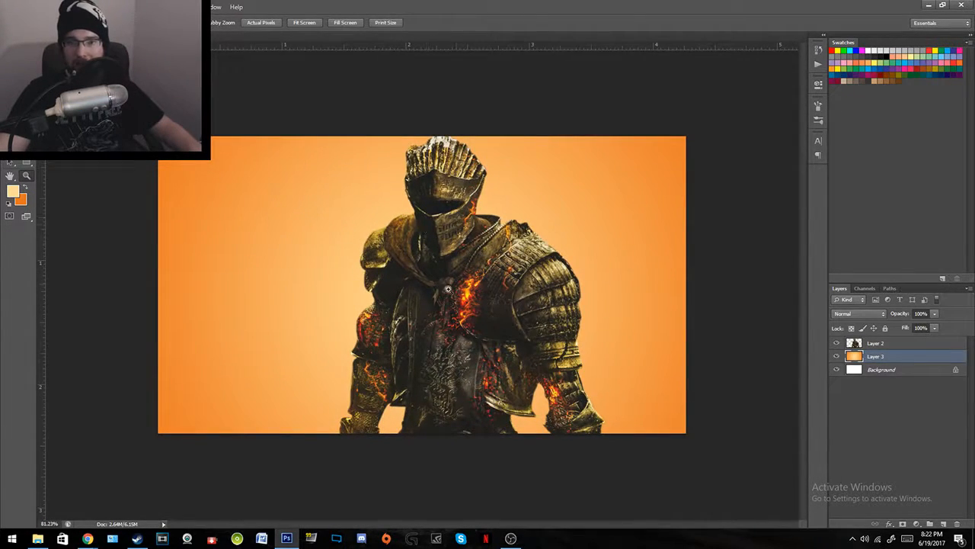
left_click(883, 345)
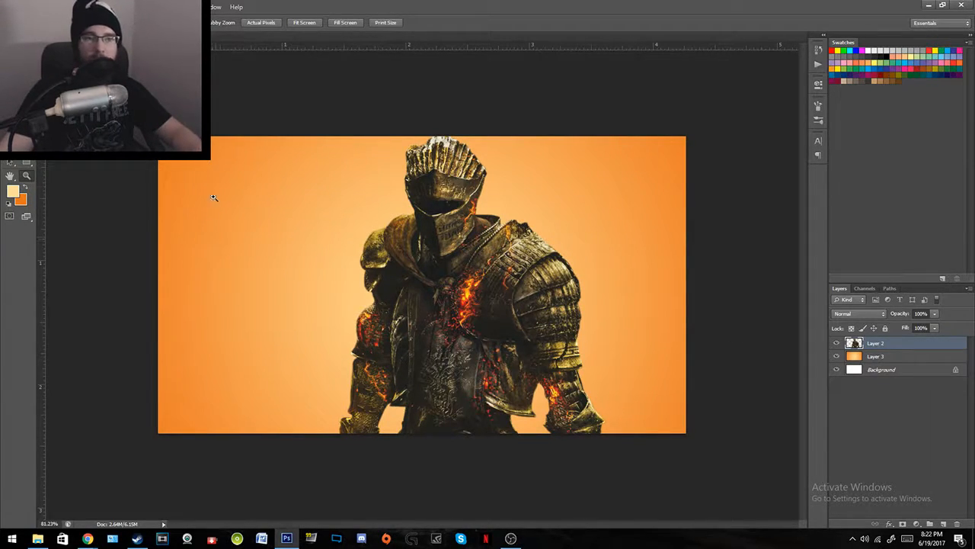
left_click(67, 7)
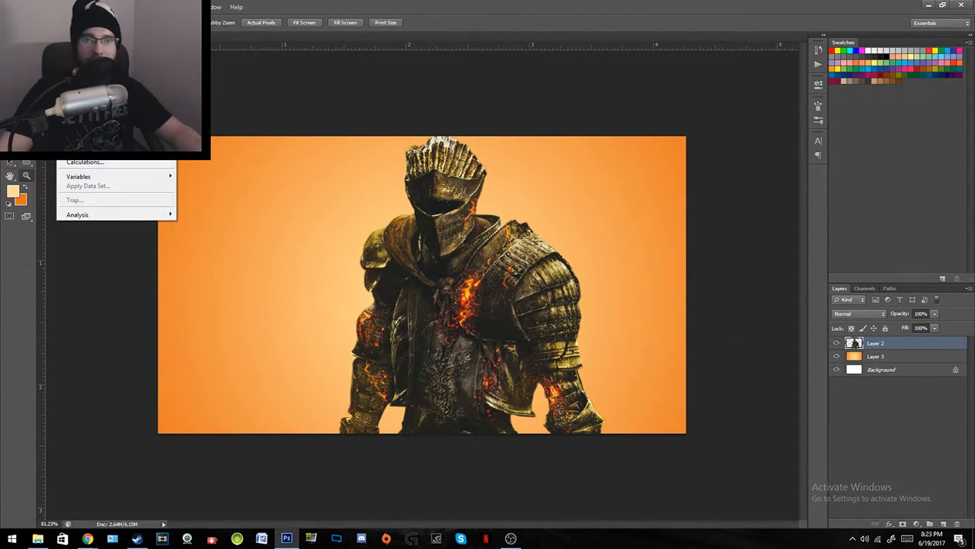
mouse_move(114, 30)
left_click(229, 80)
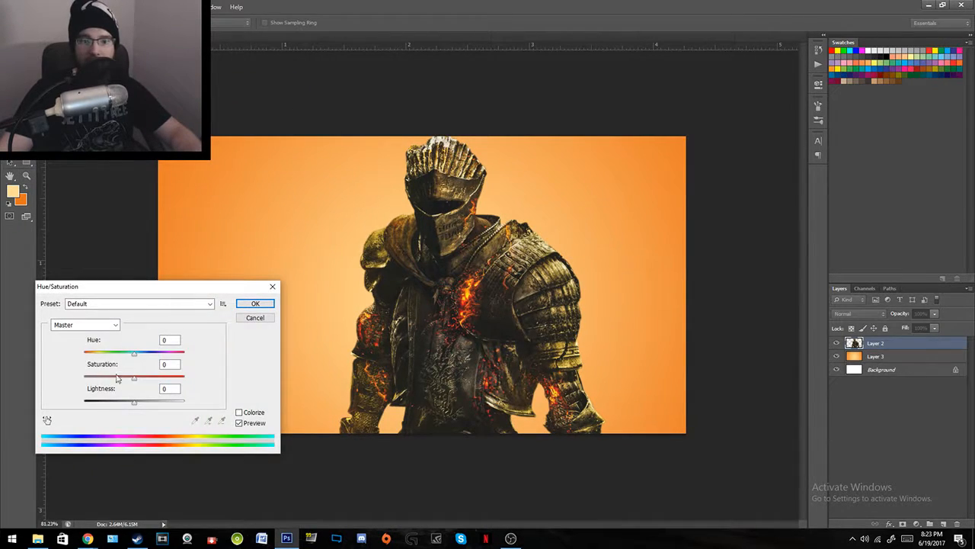
left_click_drag(134, 377, 143, 397)
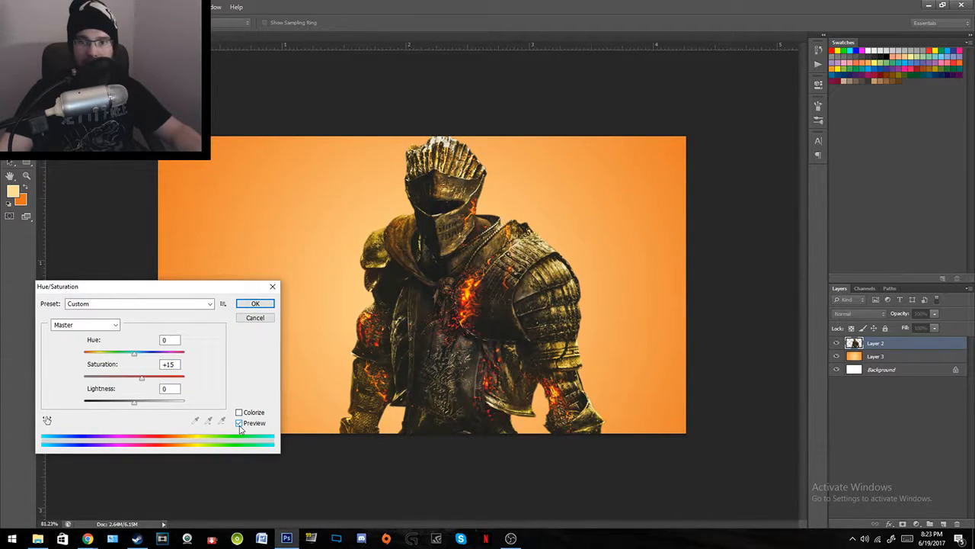
left_click(240, 427)
left_click(240, 428)
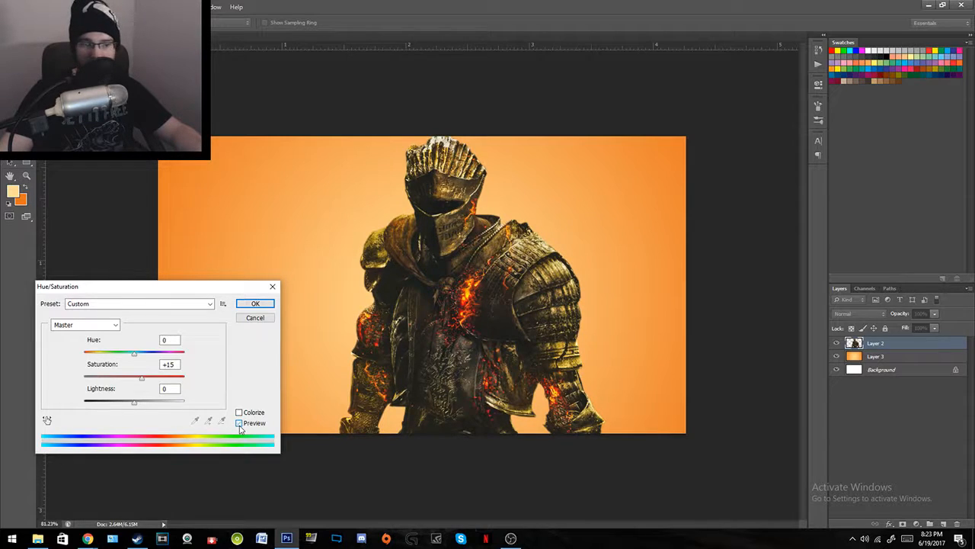
left_click(255, 303)
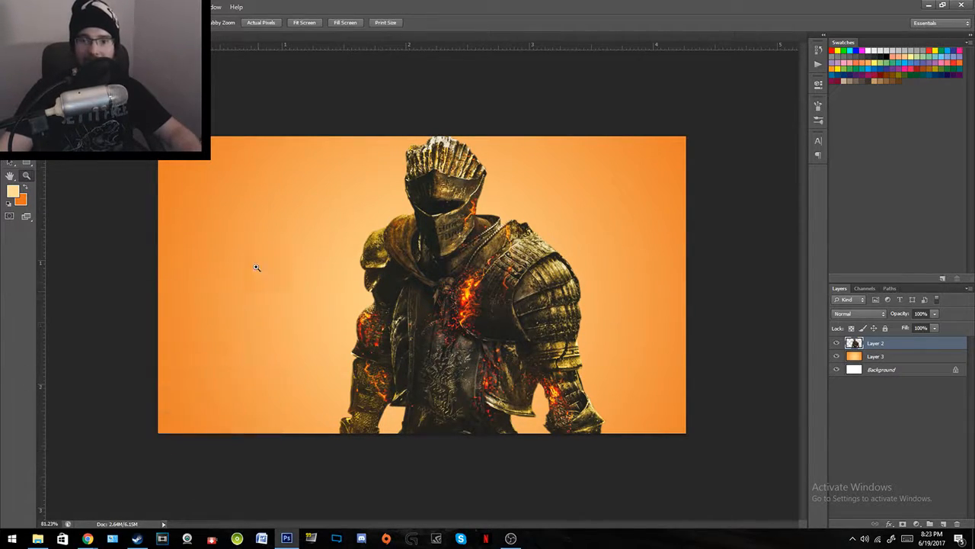
Step: Increase the brightness of the knight on Layer 2 to about 43
left_click(67, 7)
mouse_move(153, 31)
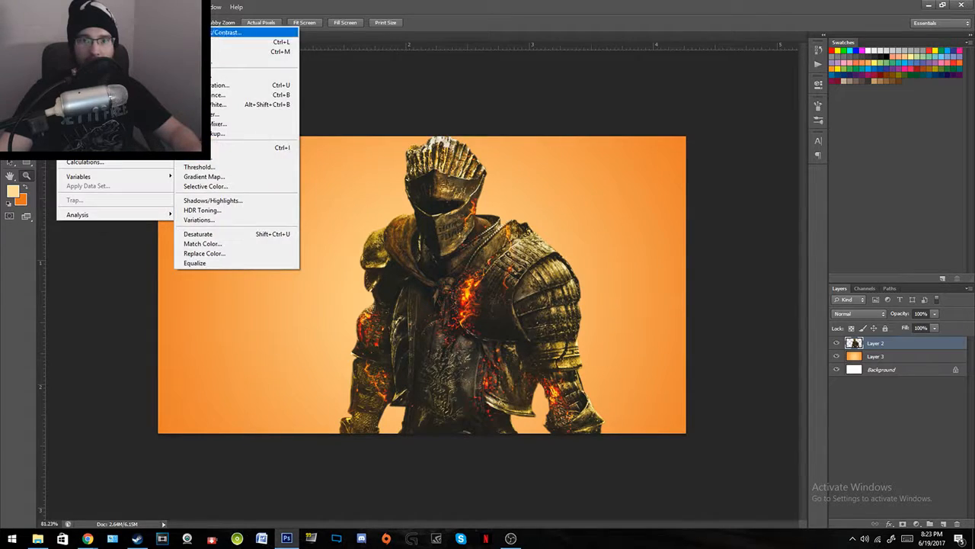
left_click(214, 31)
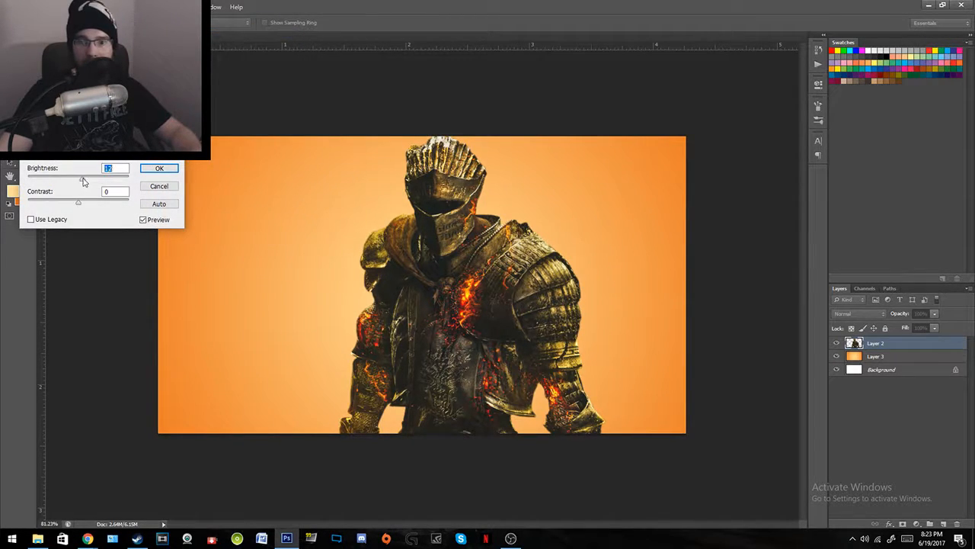
left_click_drag(84, 181, 89, 181)
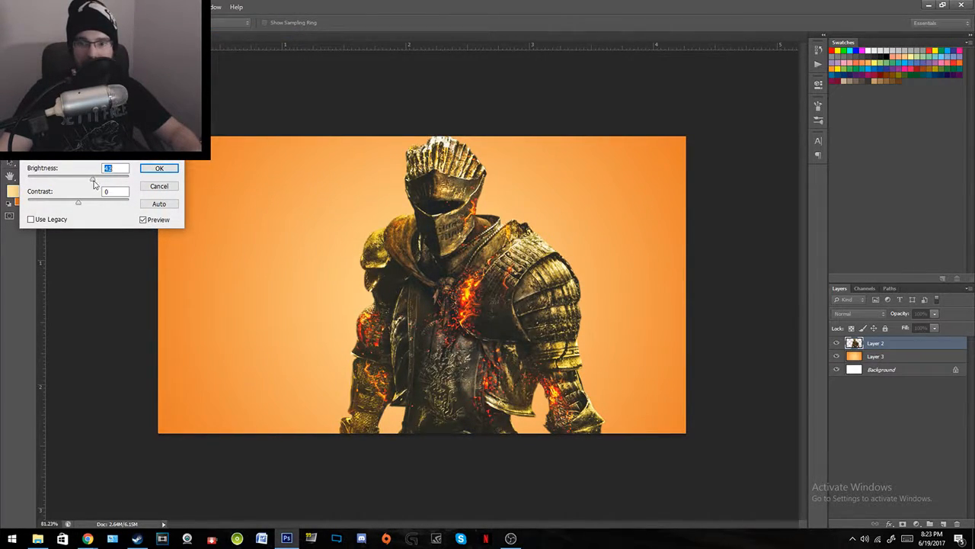
left_click(149, 171)
left_click_drag(353, 270, 408, 327)
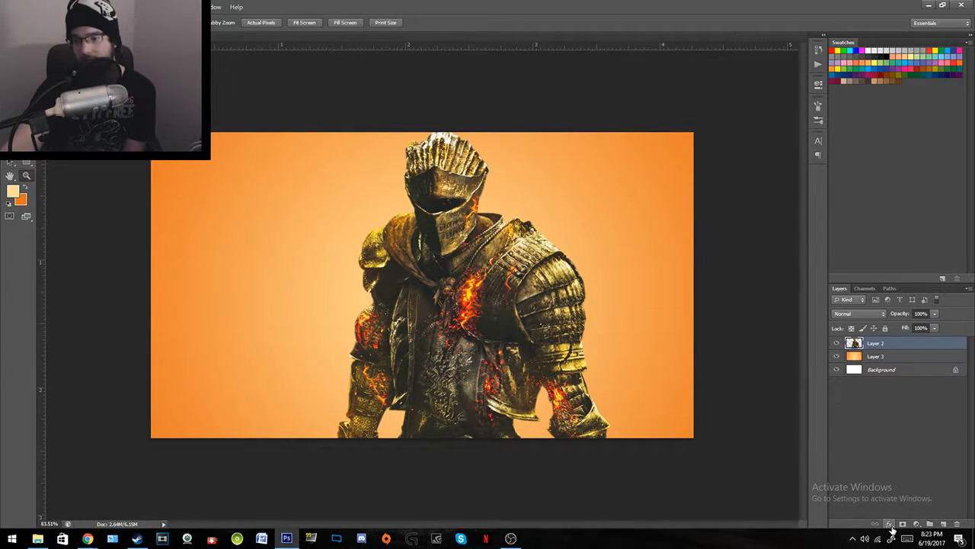
Step: Add a black outside Stroke effect of 6 px to the knight on Layer 2
left_click(872, 358)
left_click(873, 345)
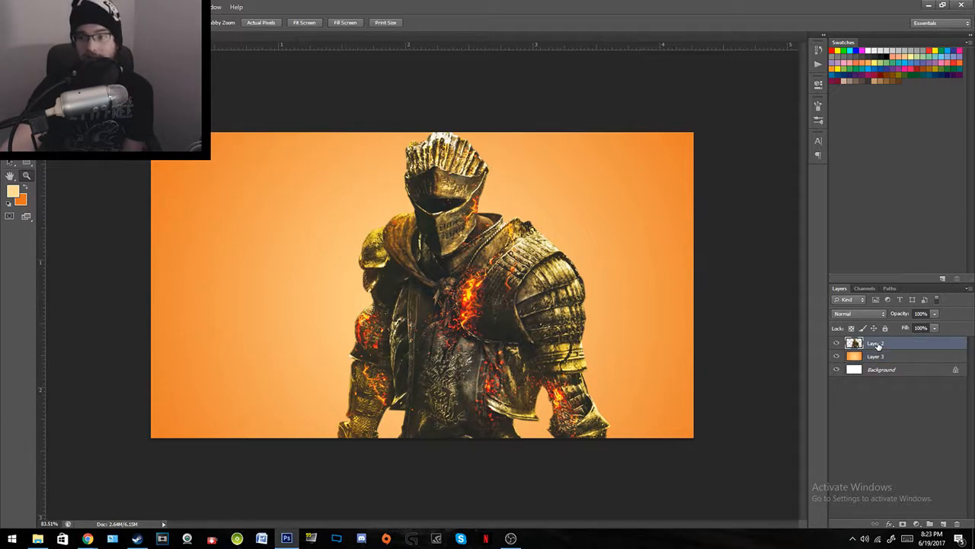
left_click(889, 522)
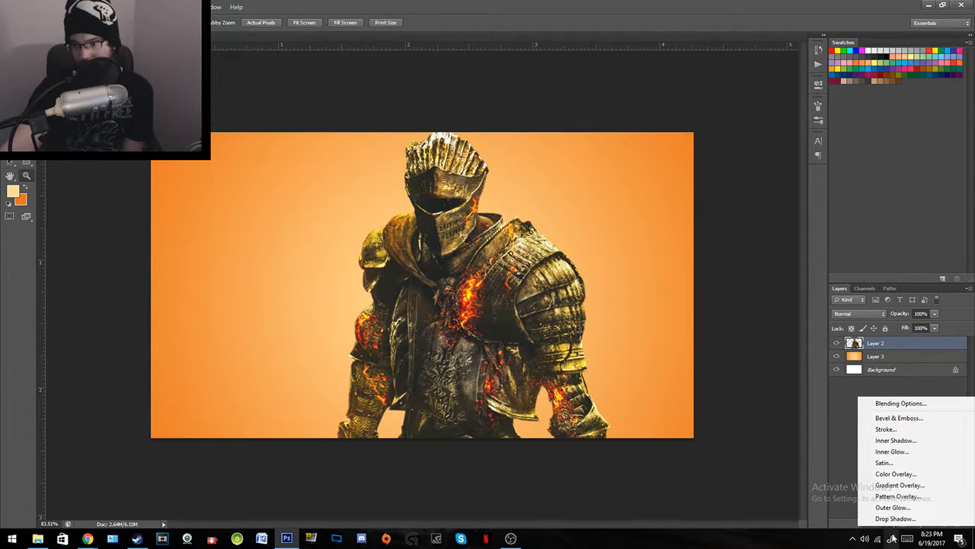
left_click(900, 430)
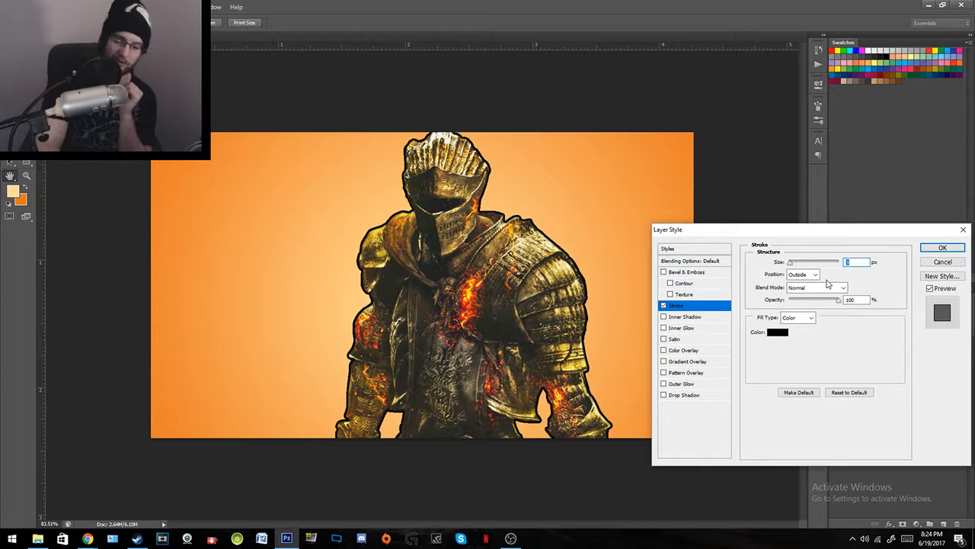
type("6")
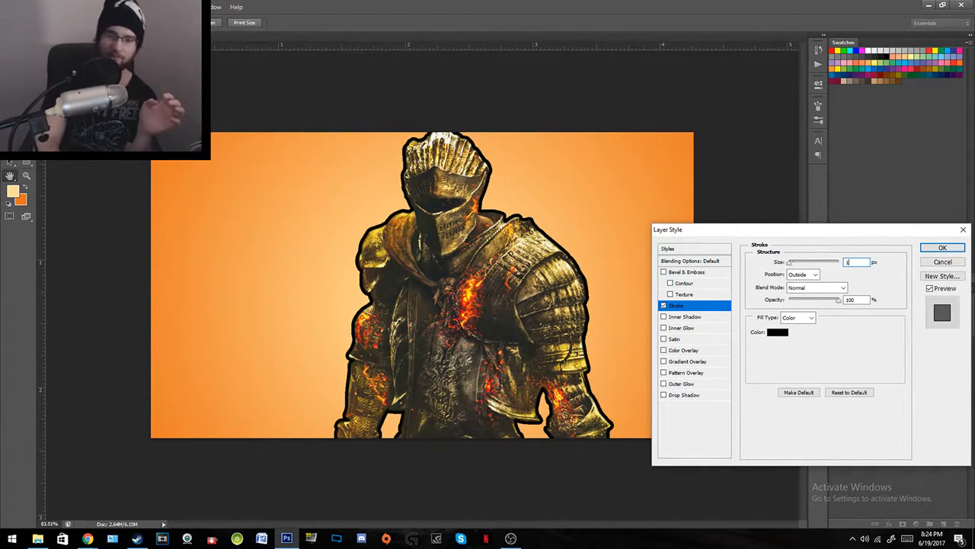
Step: Try stroke sizes of 10 and 16 px around the knight and apply the outline at 6 px
key("BackSpace")
type("10")
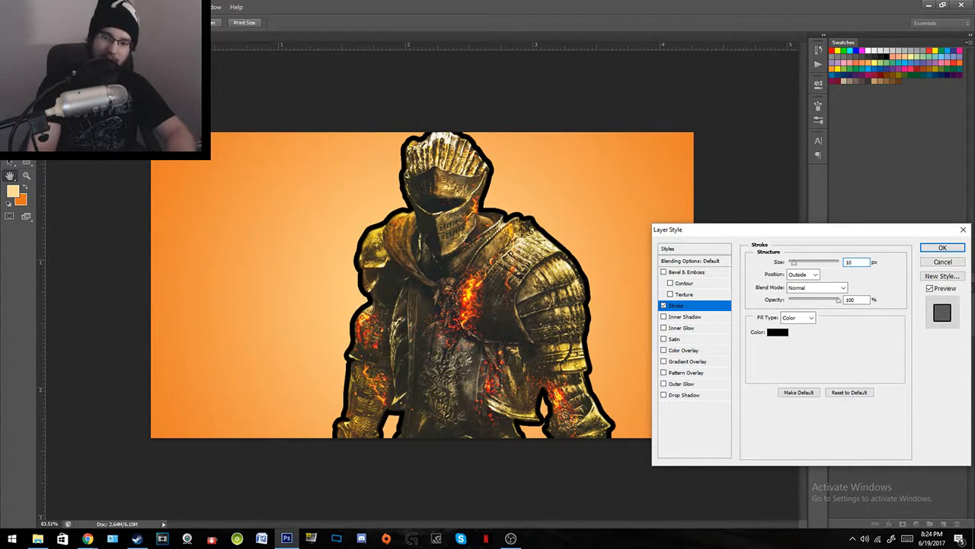
key("BackSpace")
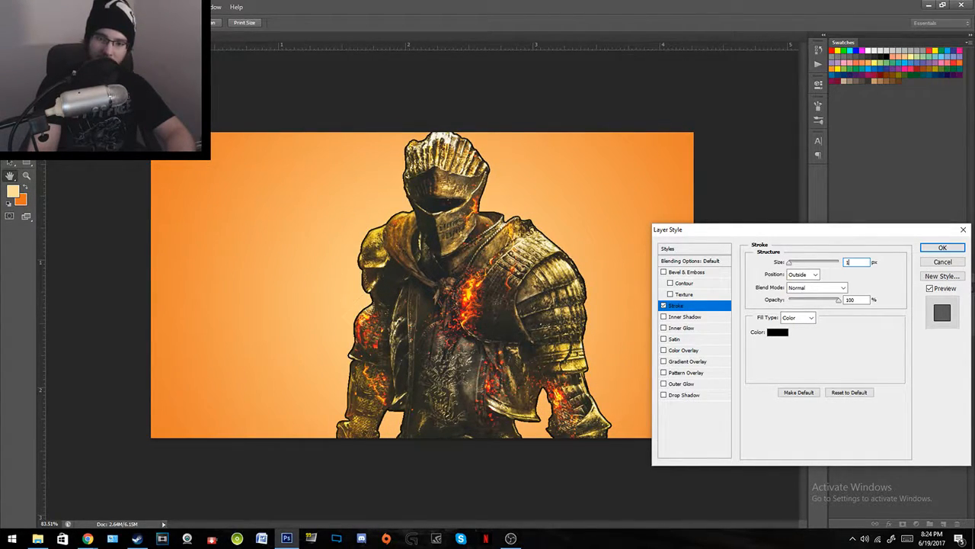
type("6")
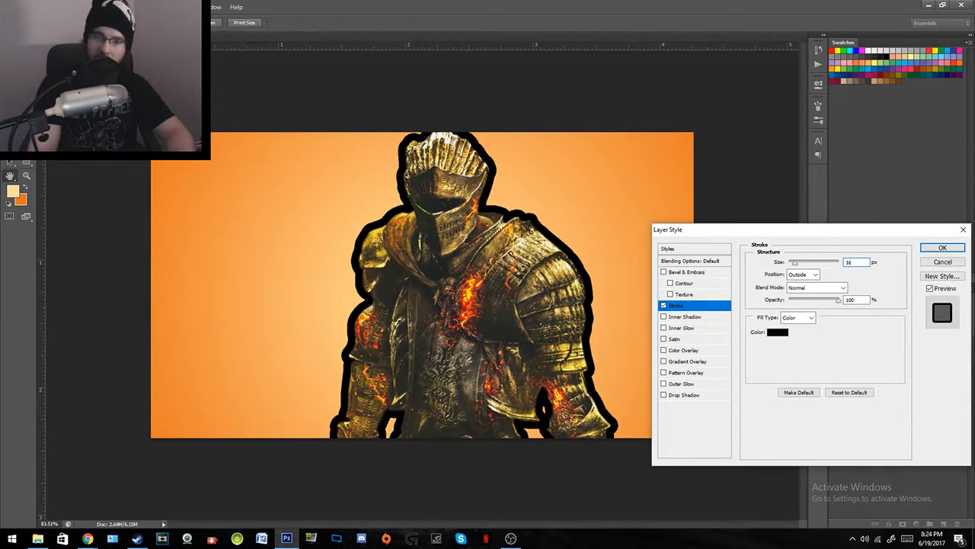
key("BackSpace")
key("BackSpace")
type("6")
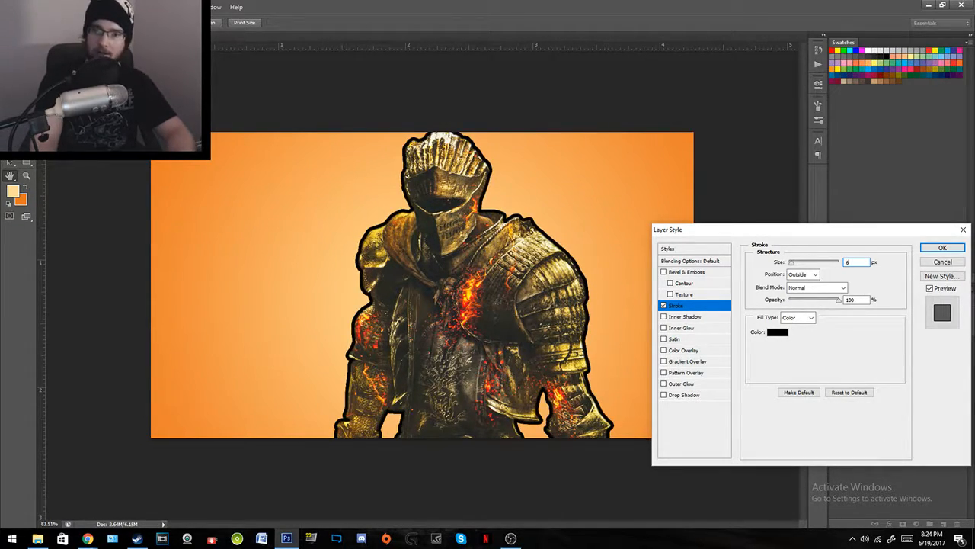
left_click(942, 248)
Step: Check the knight's outline at a reduced view size and set the stroke size to 10 px
left_click_drag(523, 329, 417, 328)
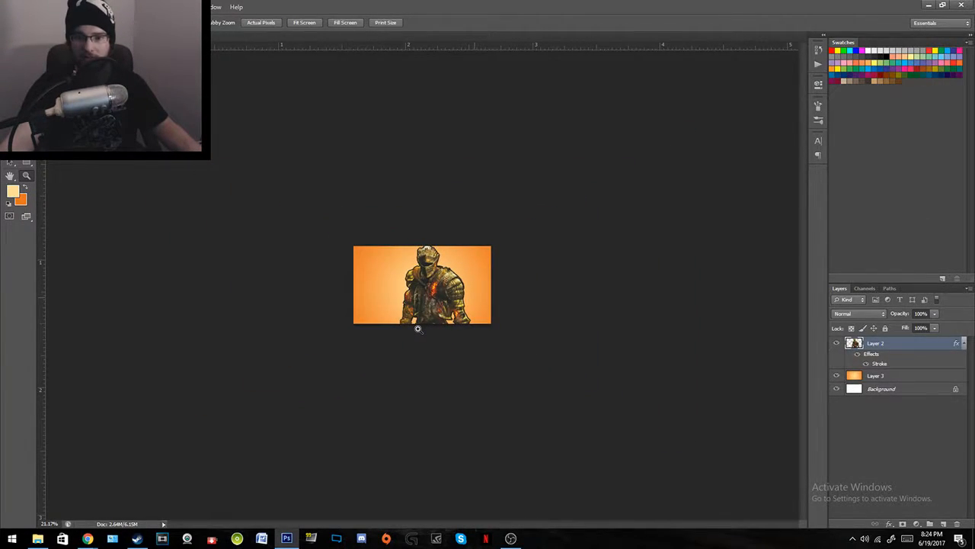
left_click_drag(441, 288, 531, 310)
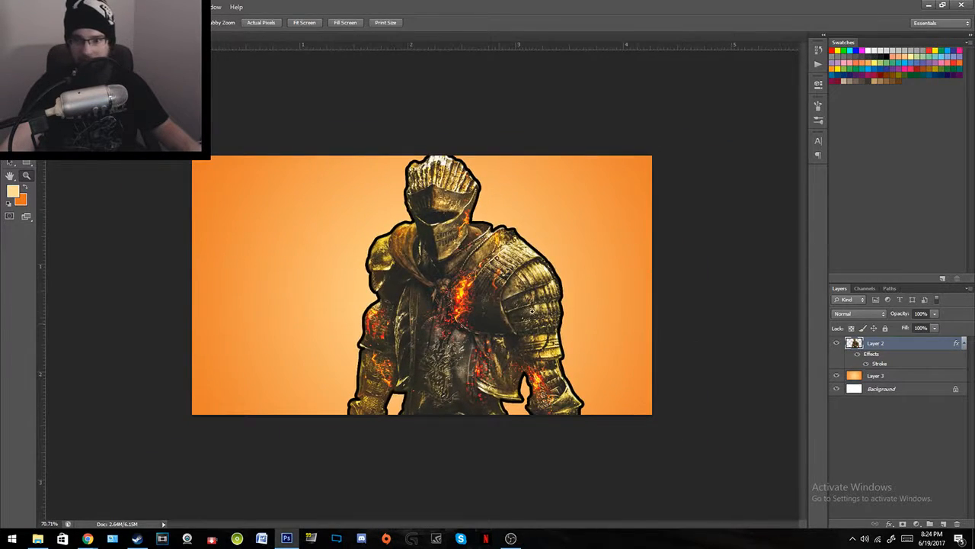
double_click(880, 365)
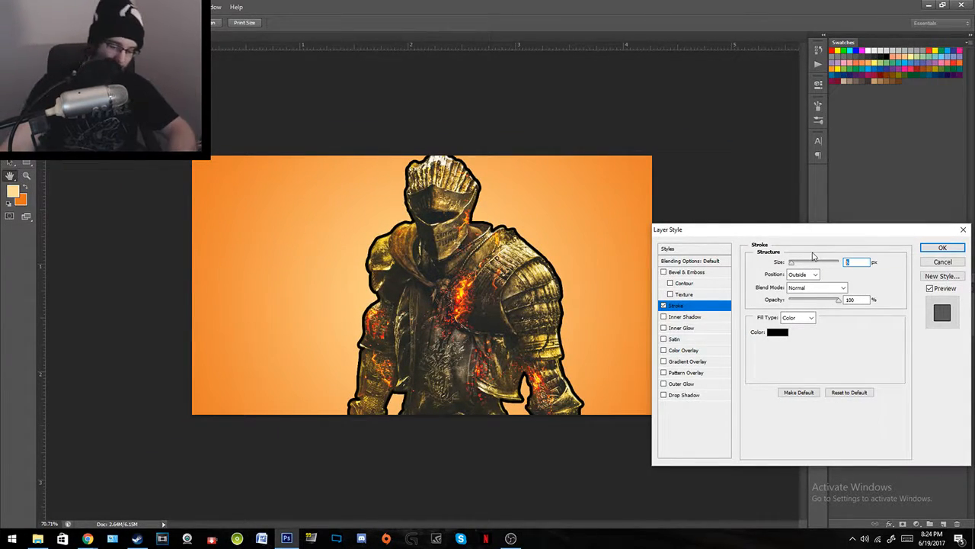
type("10")
key("Return")
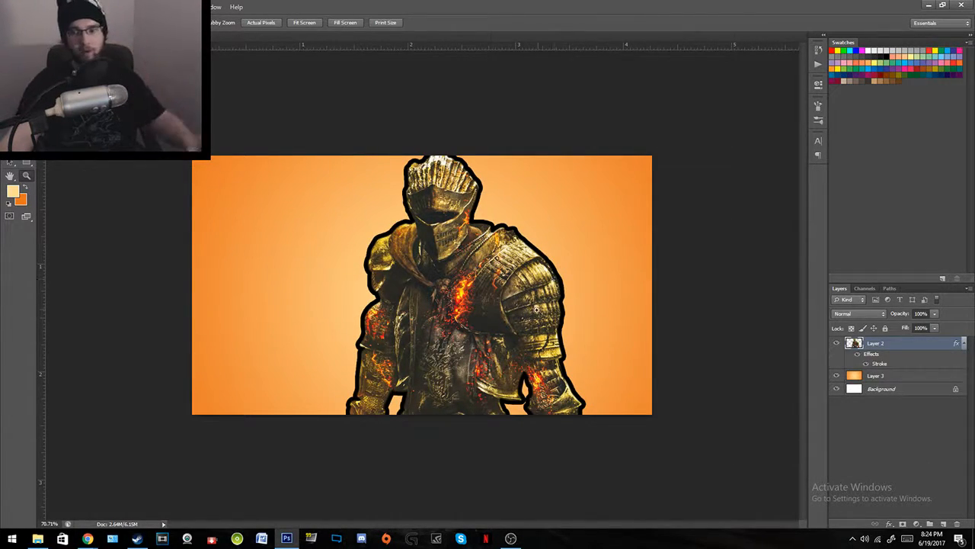
Step: Increase the contrast of the knight on Layer 2 to 27, leaving brightness at 0
left_click(66, 7)
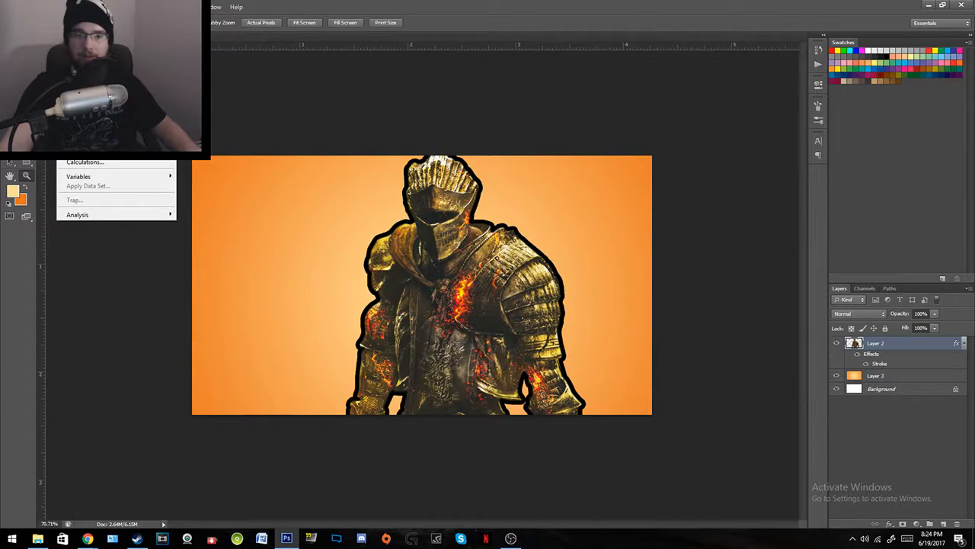
mouse_move(91, 24)
left_click(221, 29)
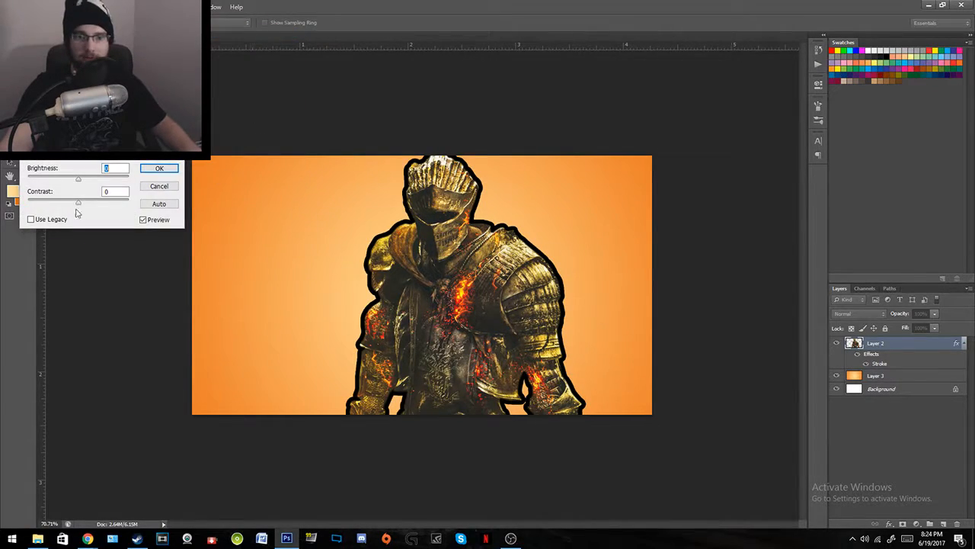
left_click_drag(80, 207, 89, 204)
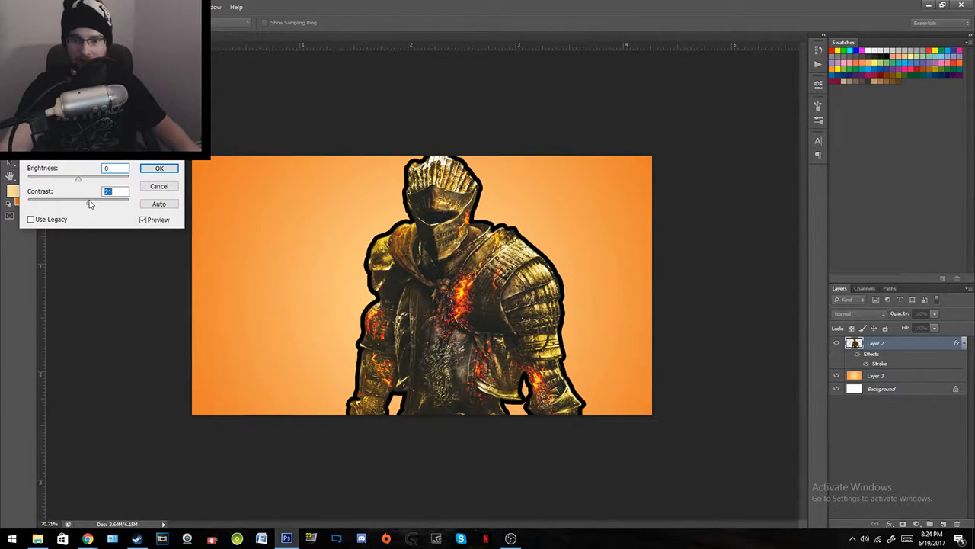
left_click(142, 223)
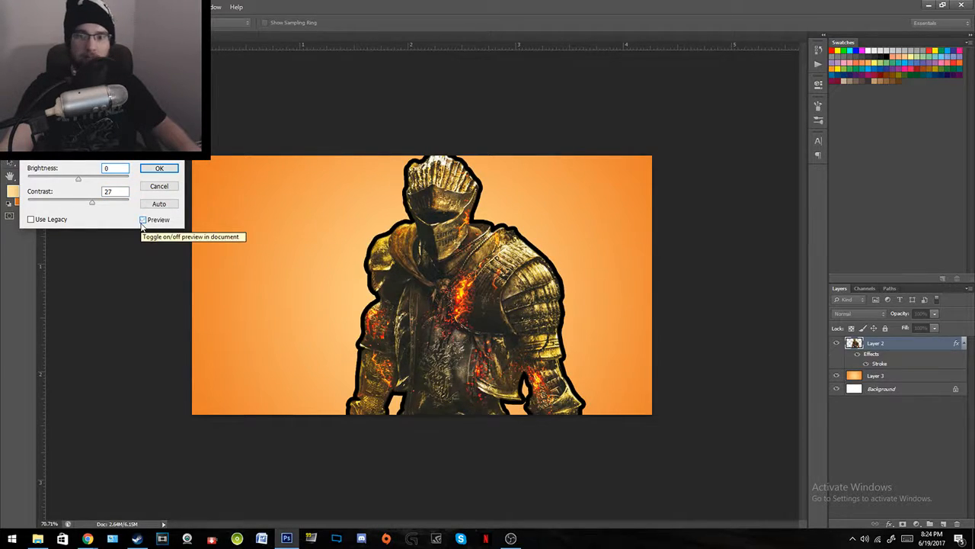
left_click(141, 224)
left_click(159, 168)
scroll(421, 294, "down", 5)
scroll(421, 294, "up", 5)
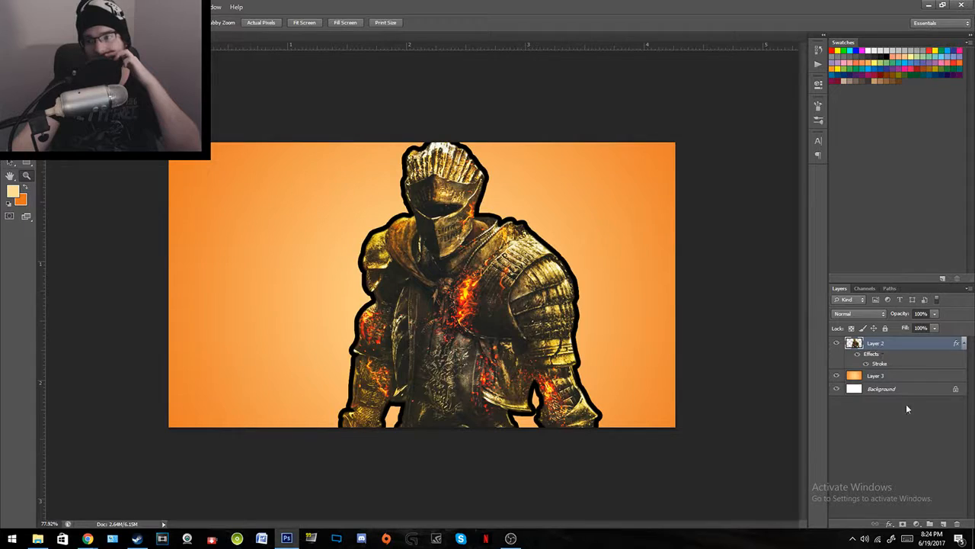
Step: Add a black Multiply Drop Shadow to Layer 2 with 75% opacity, 5 px distance, 17% spread and 68 px size
left_click(889, 524)
left_click(899, 524)
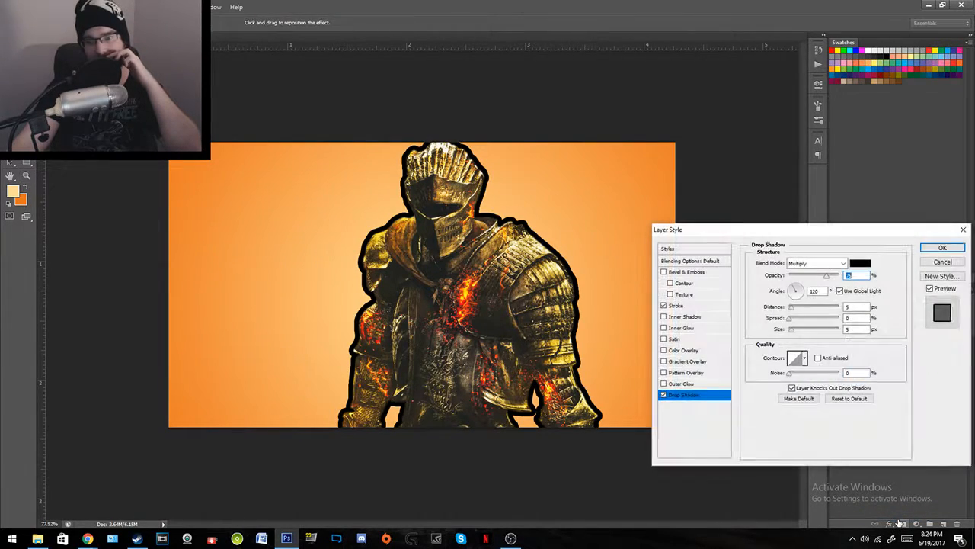
left_click_drag(792, 318, 805, 332)
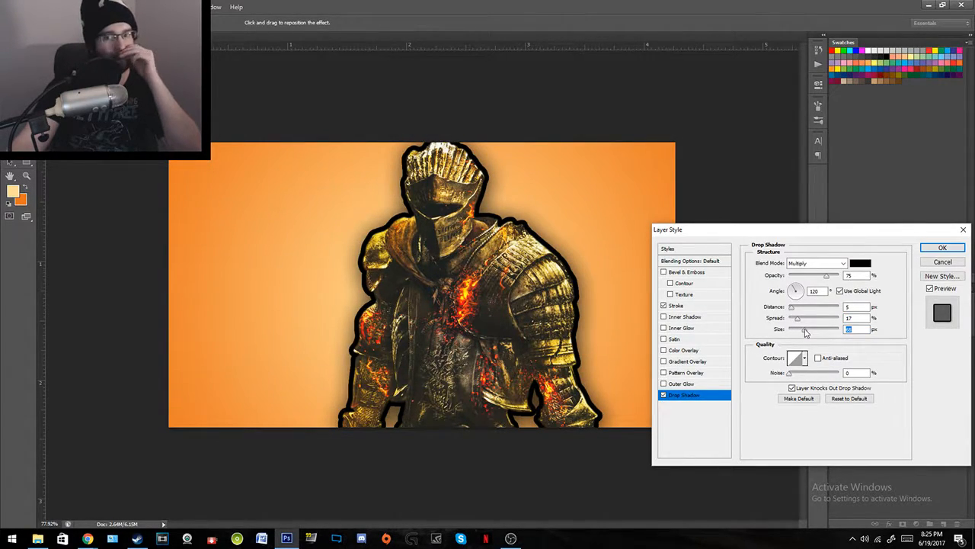
left_click(929, 288)
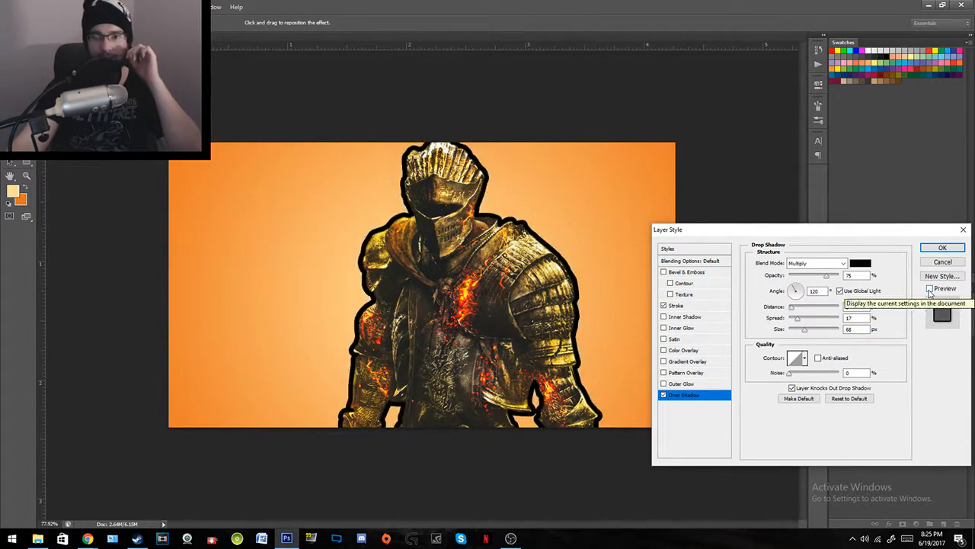
left_click(930, 290)
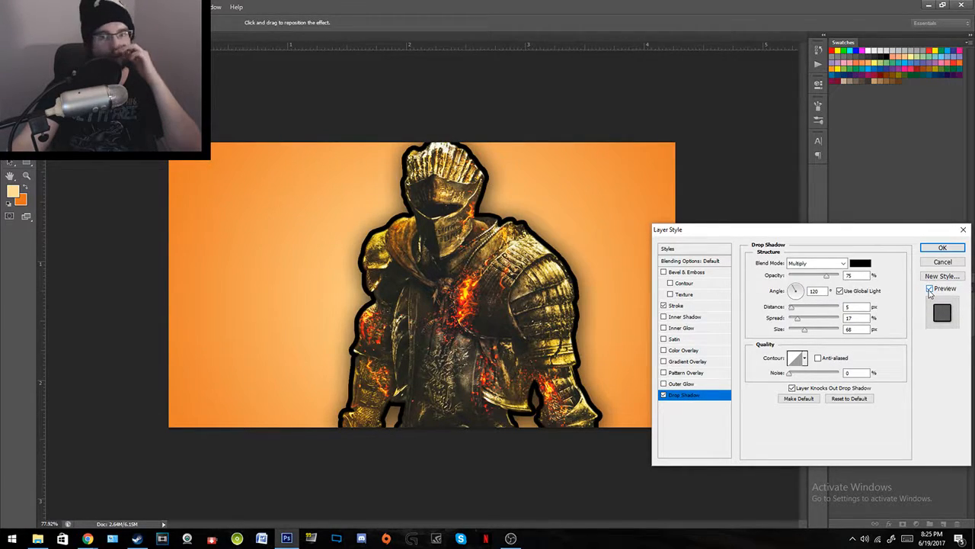
left_click(940, 249)
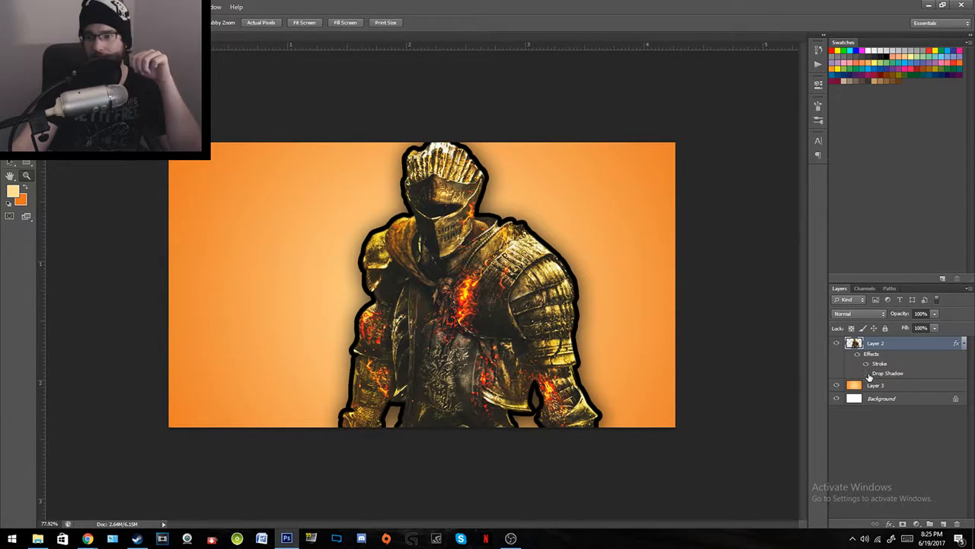
Step: Hide the drop shadow on Layer 2 and add a new empty layer directly above Layer 3
left_click(866, 373)
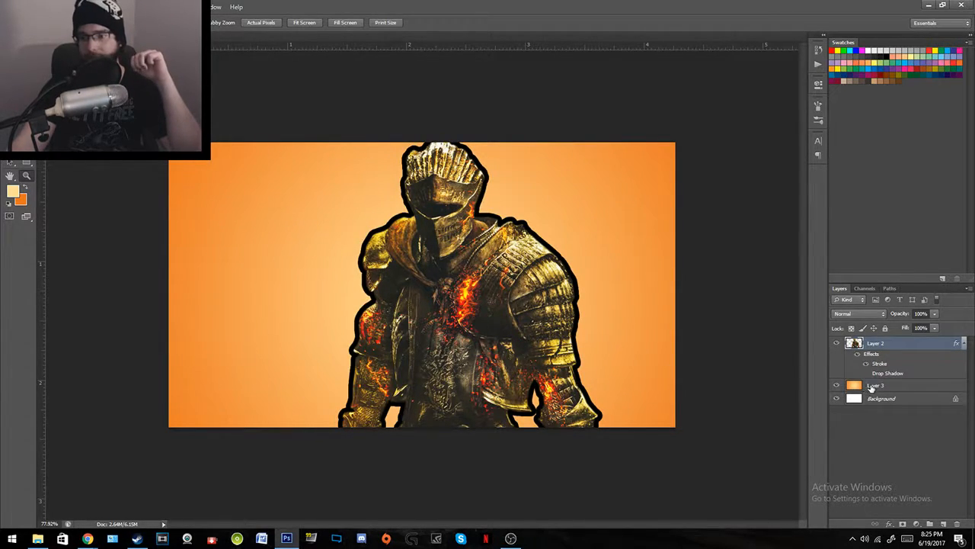
left_click(872, 387)
left_click(943, 524)
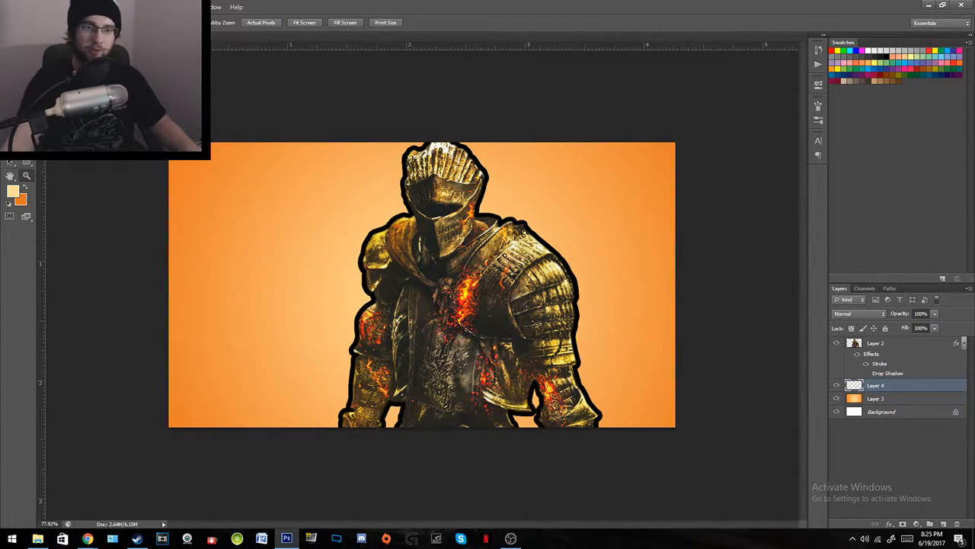
Step: Try drawing black fleur-de-lis custom shapes in the background beside and behind the knight, and undo them all
left_click(26, 163)
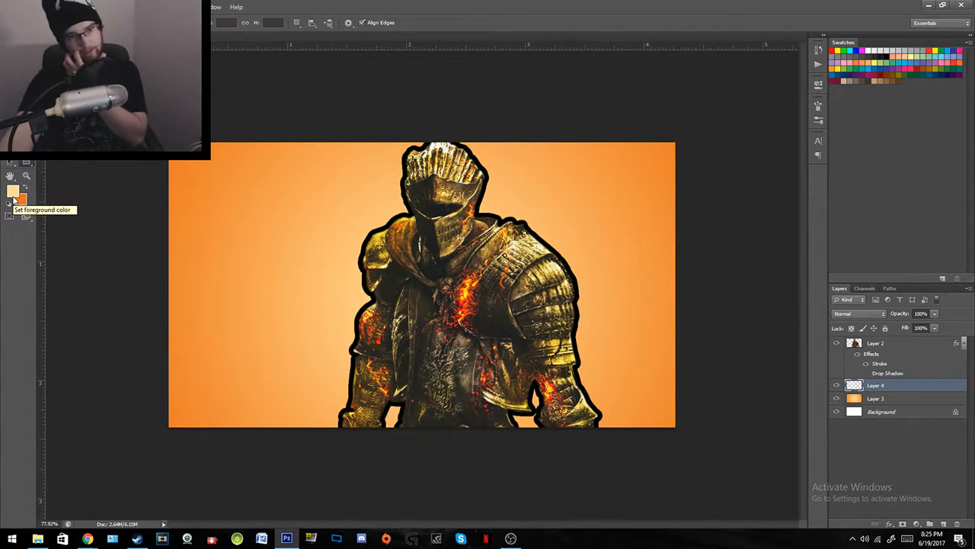
left_click(29, 164)
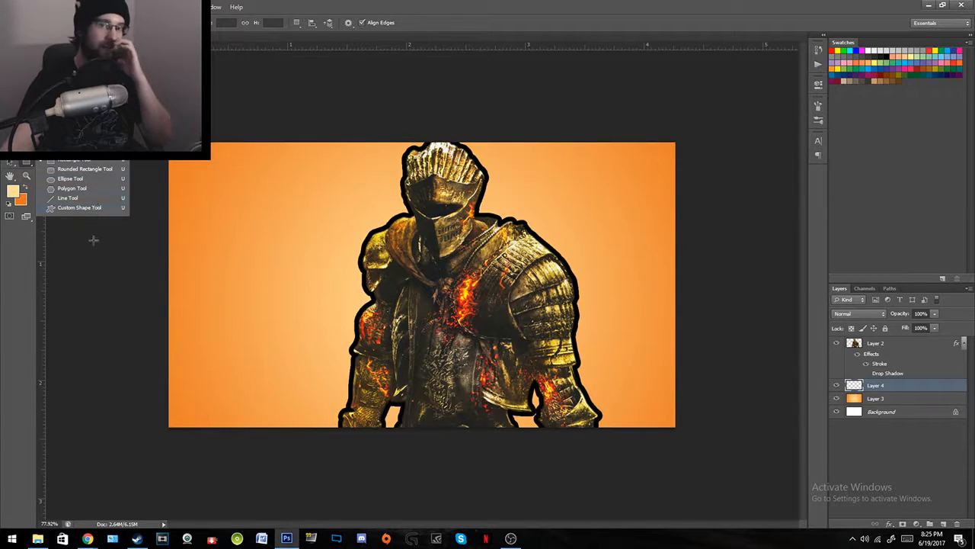
left_click(93, 209)
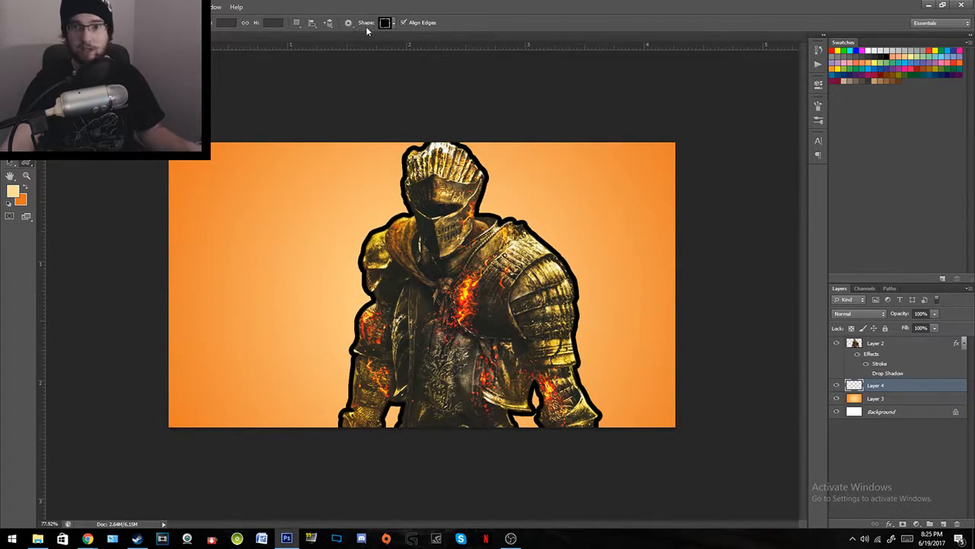
left_click(393, 24)
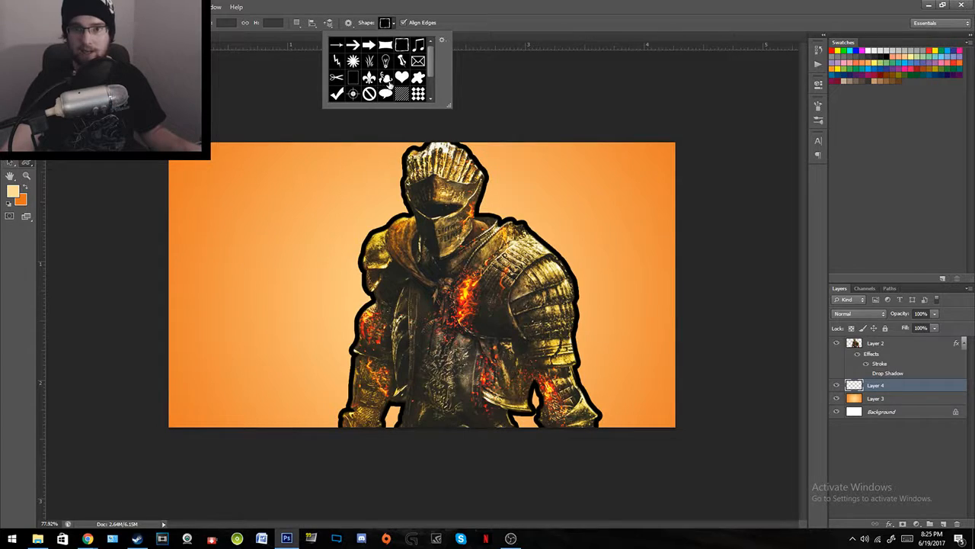
left_click_drag(223, 188, 349, 284)
mouse_move(553, 216)
left_mouse_down()
mouse_move(578, 315)
mouse_move(575, 355)
left_mouse_up()
left_click_drag(312, 241, 161, 399)
key("ctrl+z")
key("ctrl+alt+z")
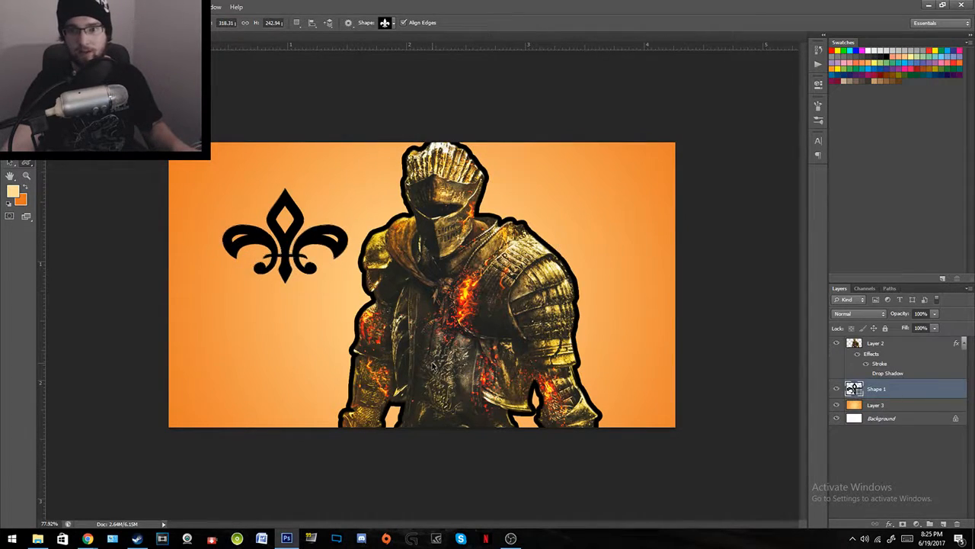
key("ctrl+alt+z")
Step: Draw a pale-yellow vertical rectangle without a stroke, about 137 px wide and 1113 px high, near the canvas's left edge, extending past its top and bottom
right_click(26, 163)
left_click(88, 163)
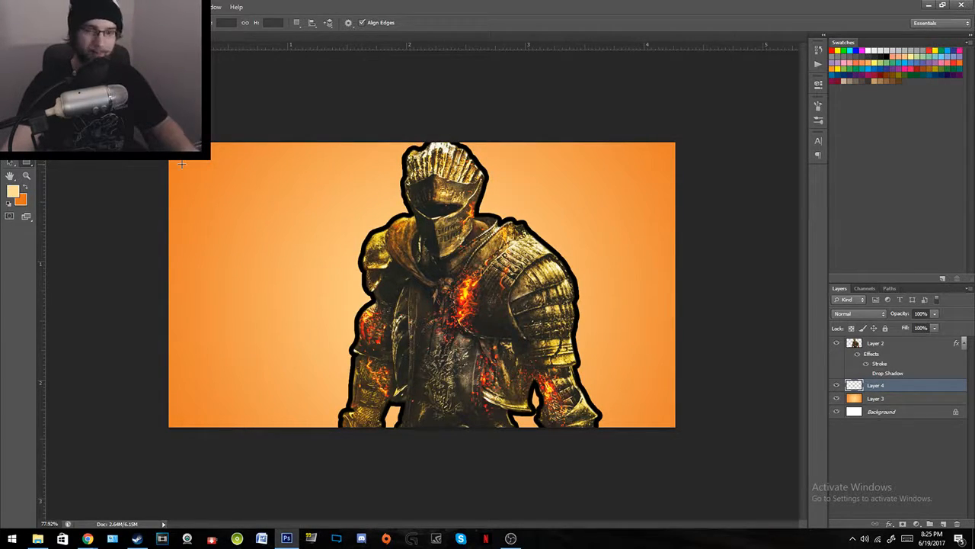
left_click_drag(192, 118, 234, 526)
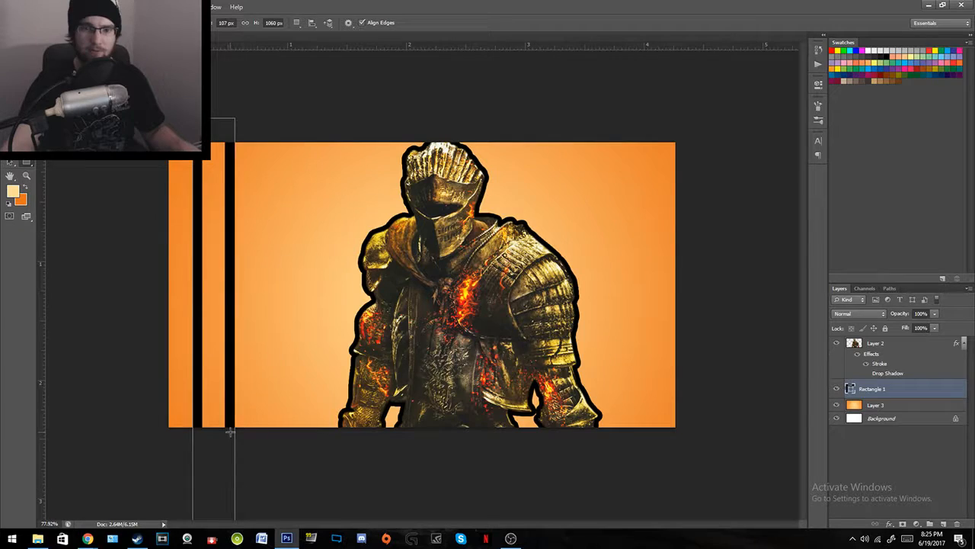
key("ctrl+z")
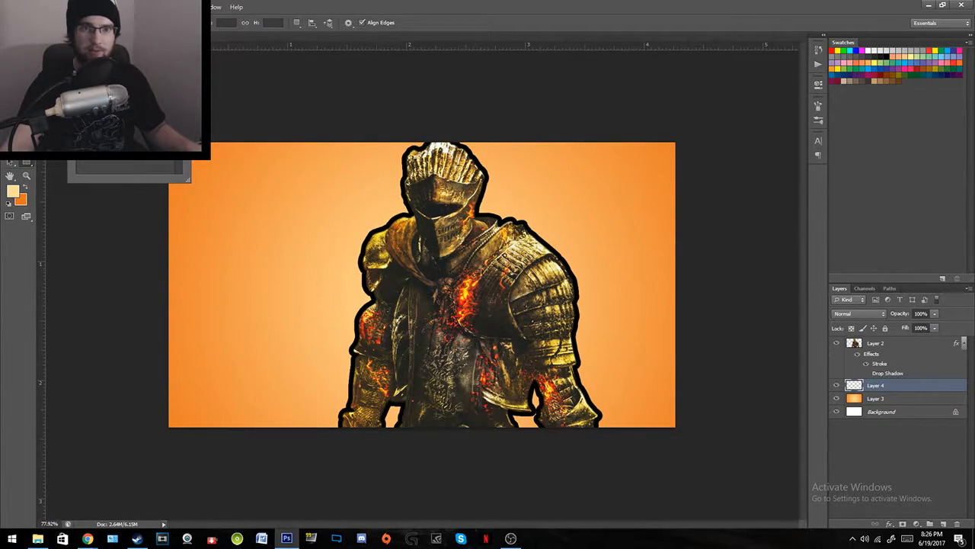
left_click(450, 5)
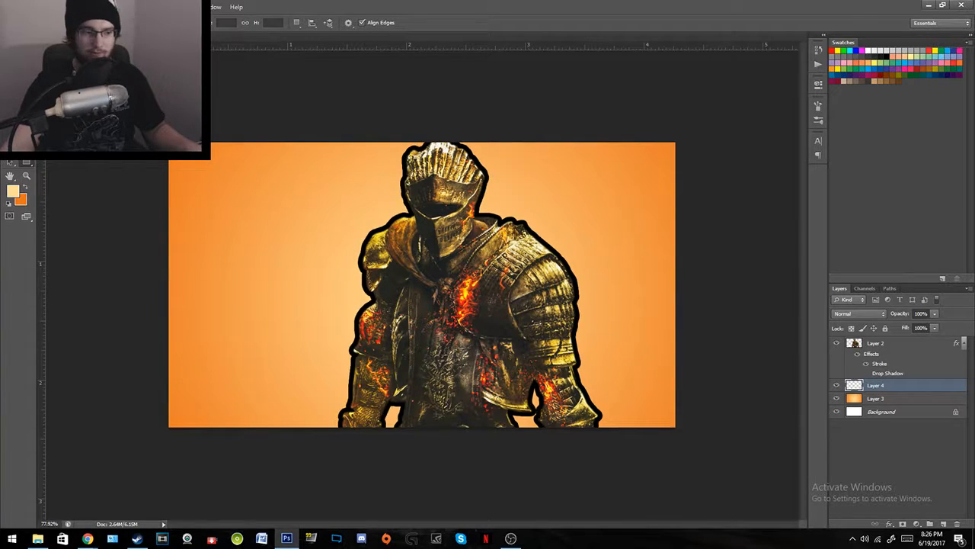
left_click_drag(186, 108, 240, 512)
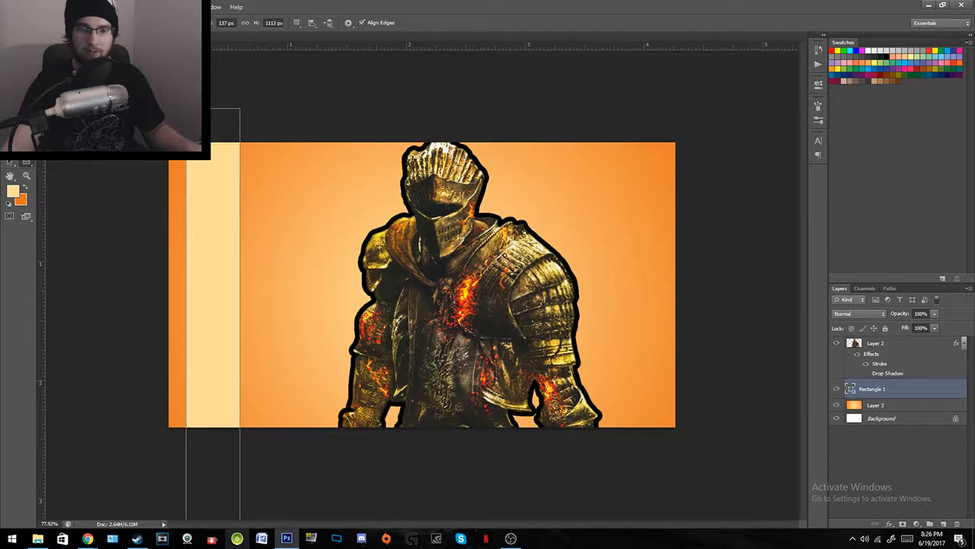
key("v")
left_click_drag(226, 421, 223, 389)
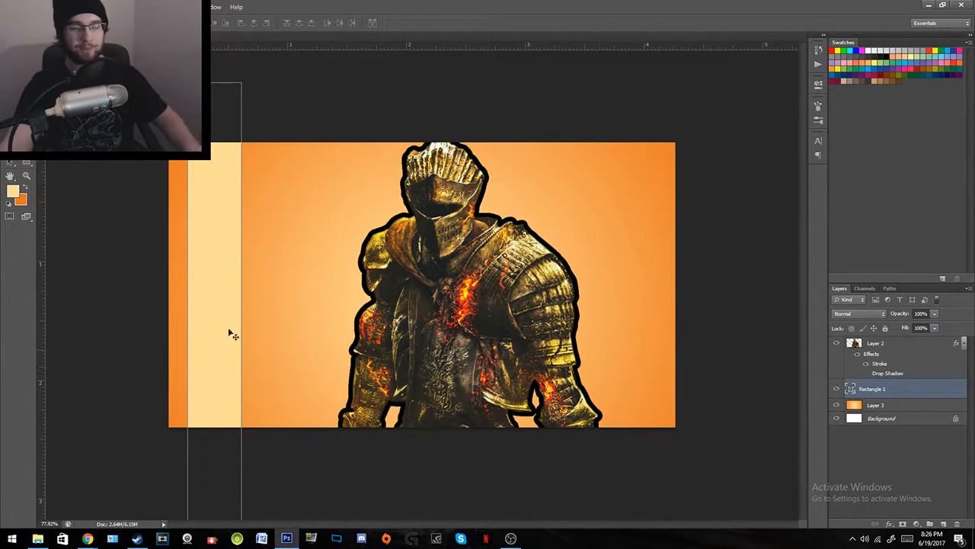
left_click_drag(232, 295, 217, 288)
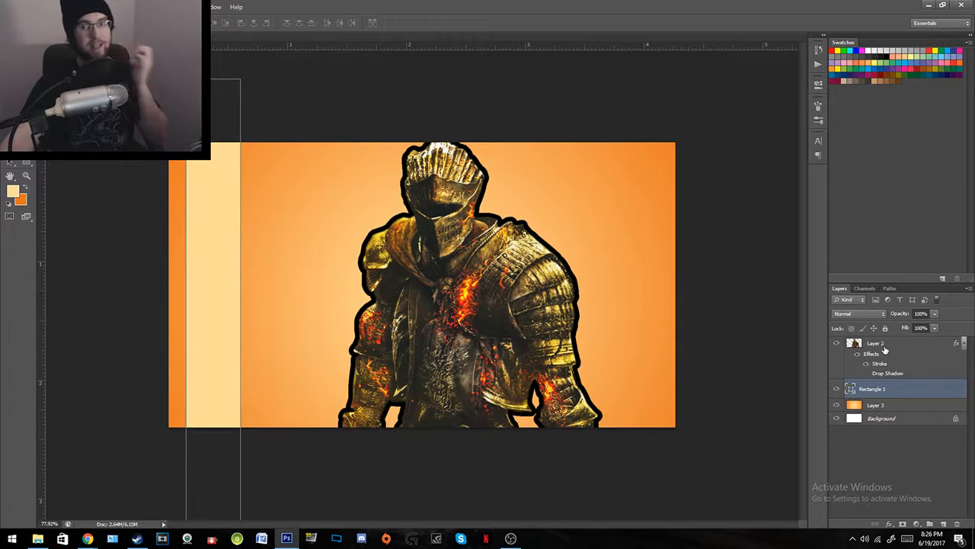
Step: Try Layer 2 below Rectangle 1, restore it above, and slide the rectangle partly behind the knight
left_click_drag(872, 353, 882, 402)
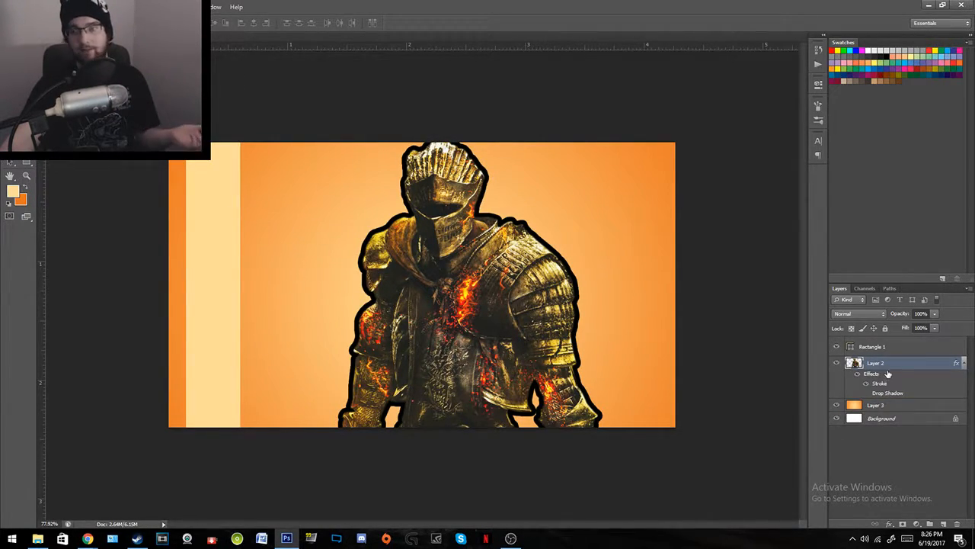
left_click_drag(882, 362, 883, 343)
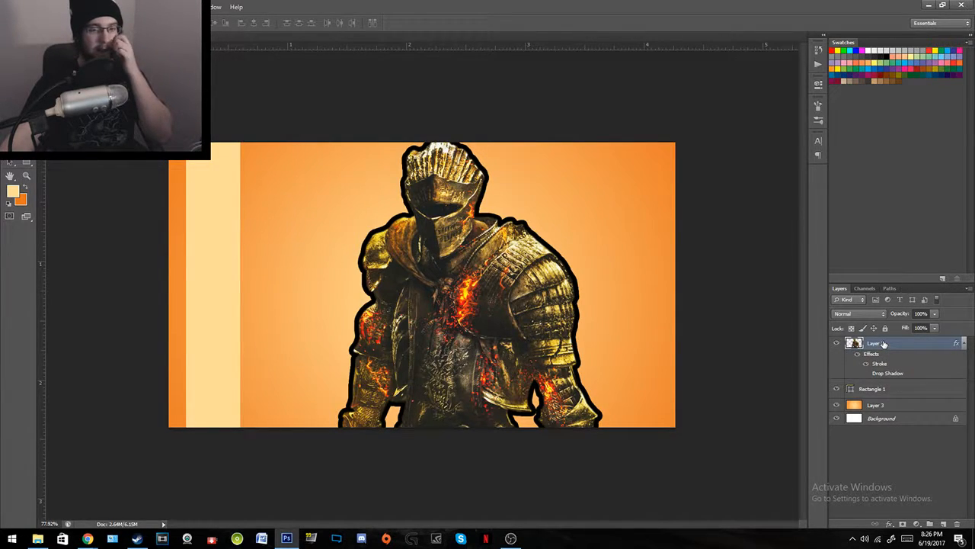
left_click(873, 390)
left_click_drag(222, 343, 305, 341)
left_click_drag(296, 307, 385, 322)
Step: Test Layer 2's stacking order against Rectangle 1 again and return the rectangle to the canvas's left edge
right_click(346, 378)
left_click(920, 446)
left_click(919, 447)
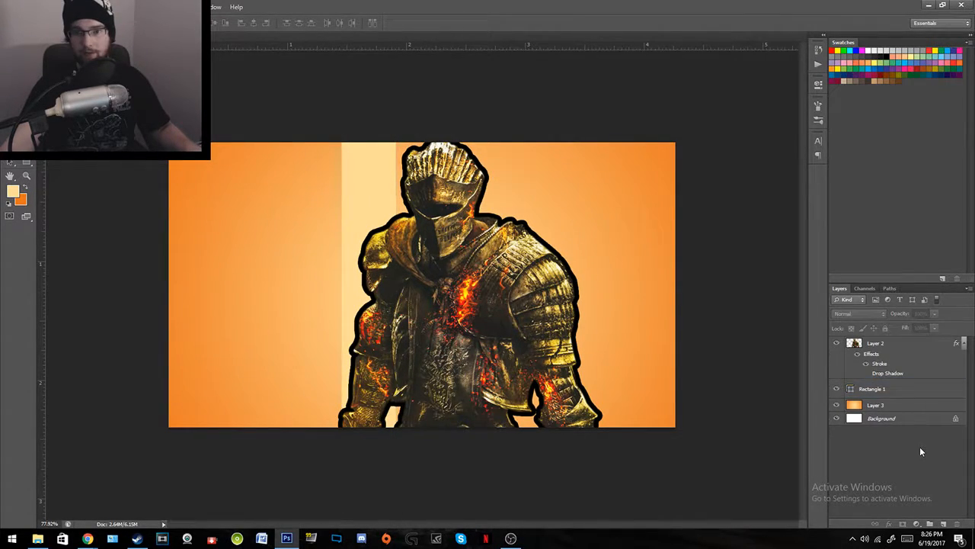
left_click_drag(876, 344, 892, 401)
left_click_drag(881, 367, 884, 345)
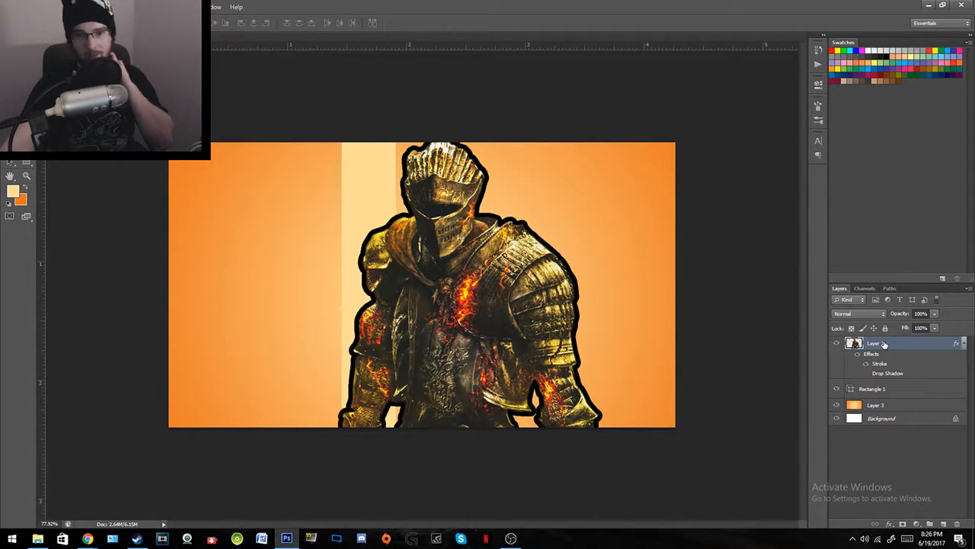
left_click(874, 388)
left_click_drag(317, 328, 213, 321)
Step: Duplicate the Rectangle 1 layer as Rectangle 1 copy
right_click(876, 391)
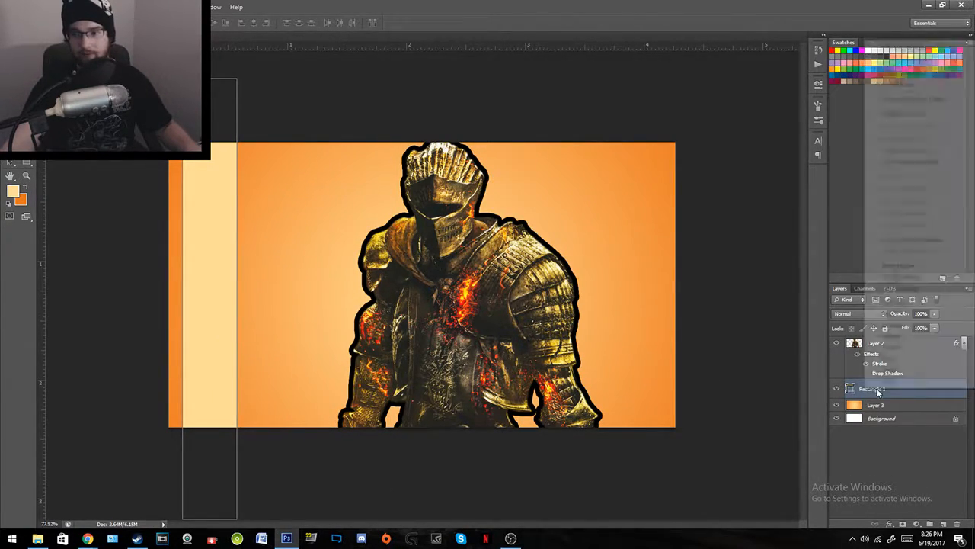
left_click(905, 74)
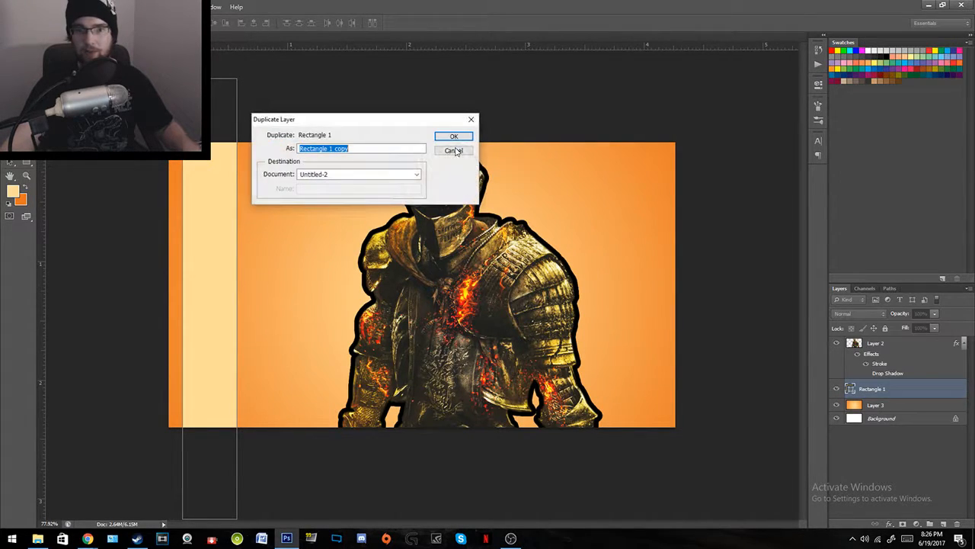
left_click(450, 135)
Step: Try pasting the clipboard image as a new layer and delete that layer
key("ctrl+shift+alt+n")
key("ctrl+v")
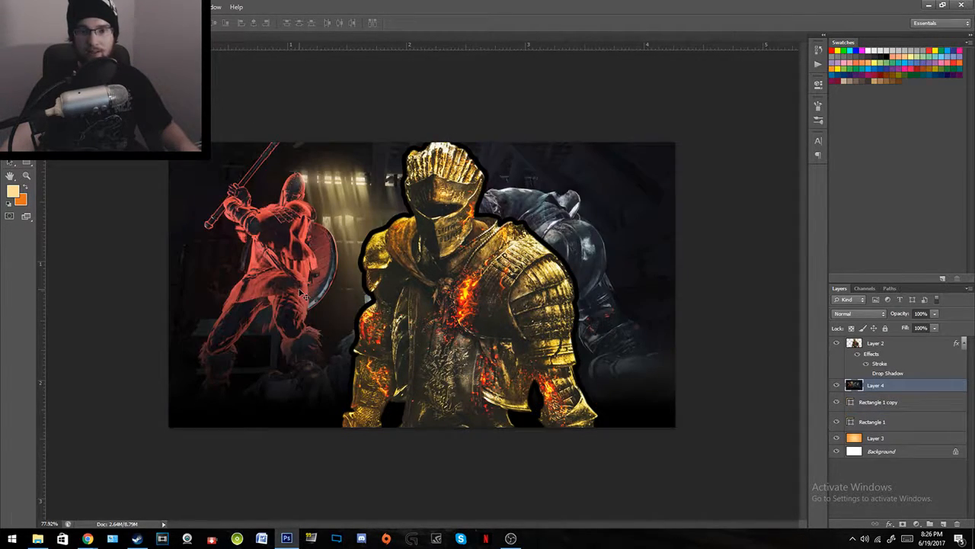
key("Delete")
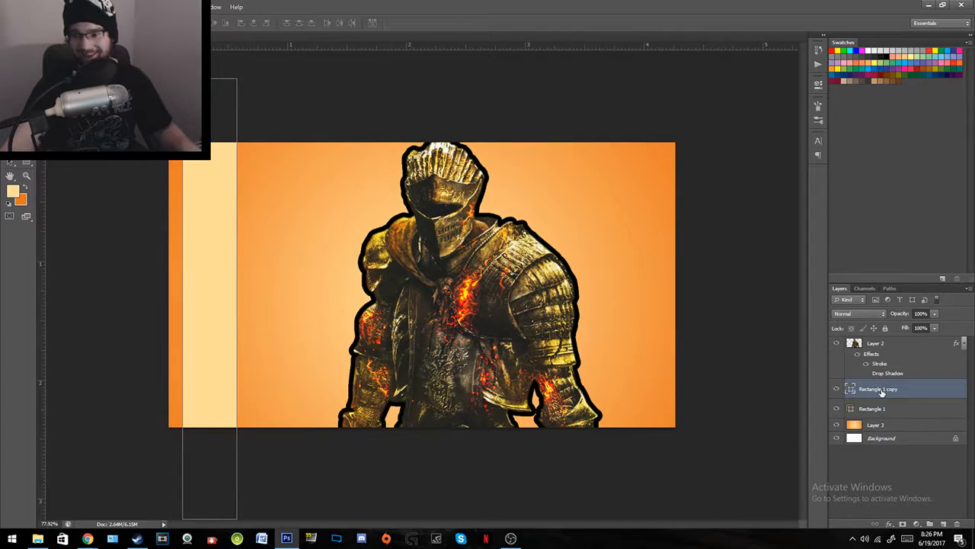
Step: Move Rectangle 1 copy to the right of the original as a second vertical stripe, leaving an orange gap between them
left_click_drag(215, 317, 305, 320)
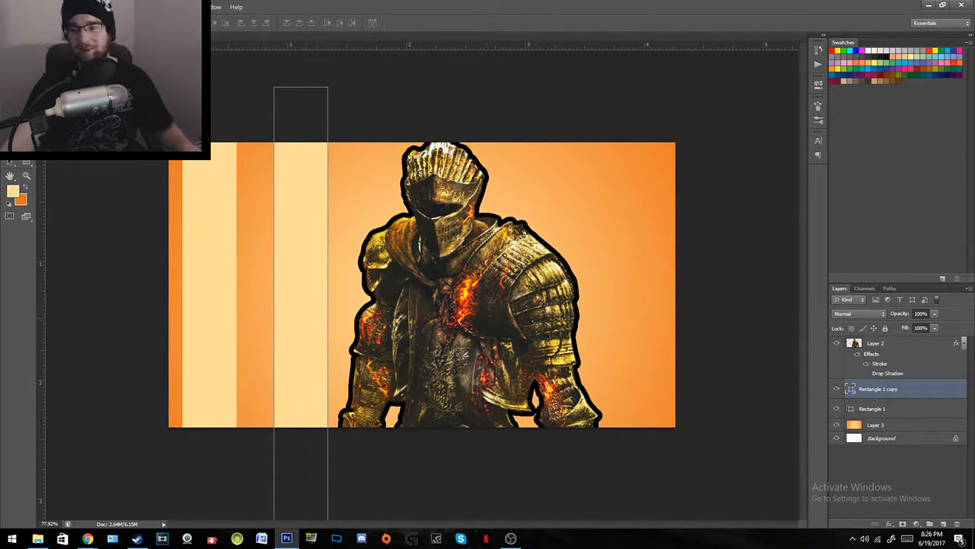
Step: Delete the Rectangle 1 layer and undo the deletion
left_click(894, 410)
key("Delete")
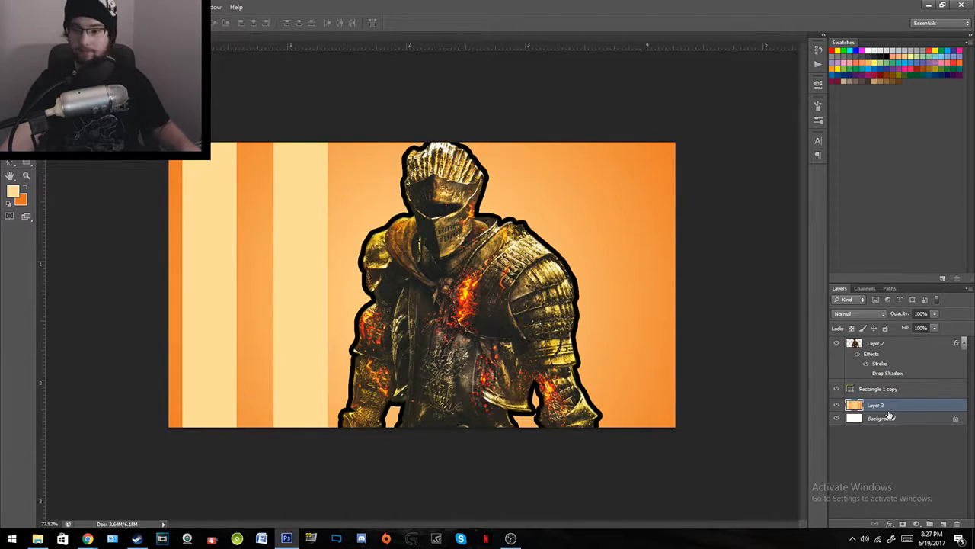
key("ctrl+z")
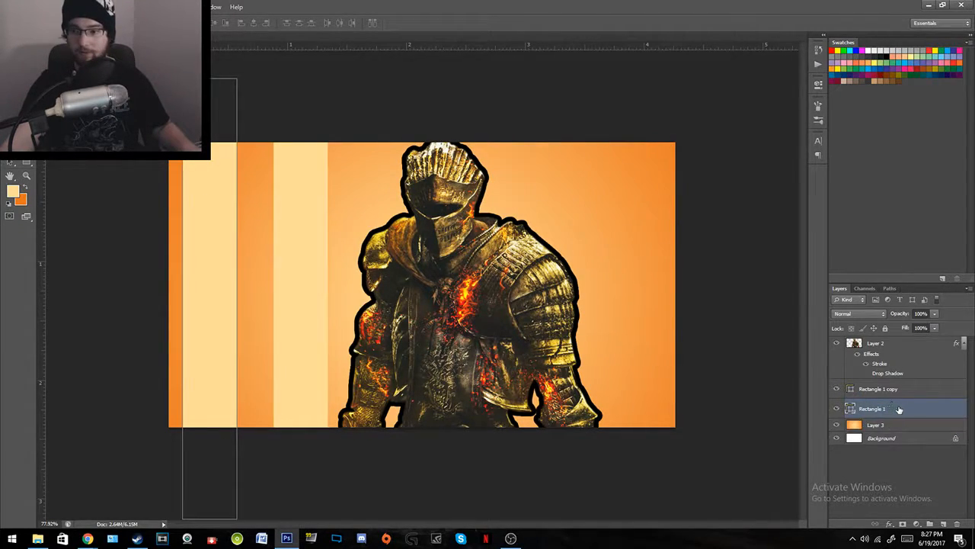
left_click(896, 389, "shift")
left_click(898, 428)
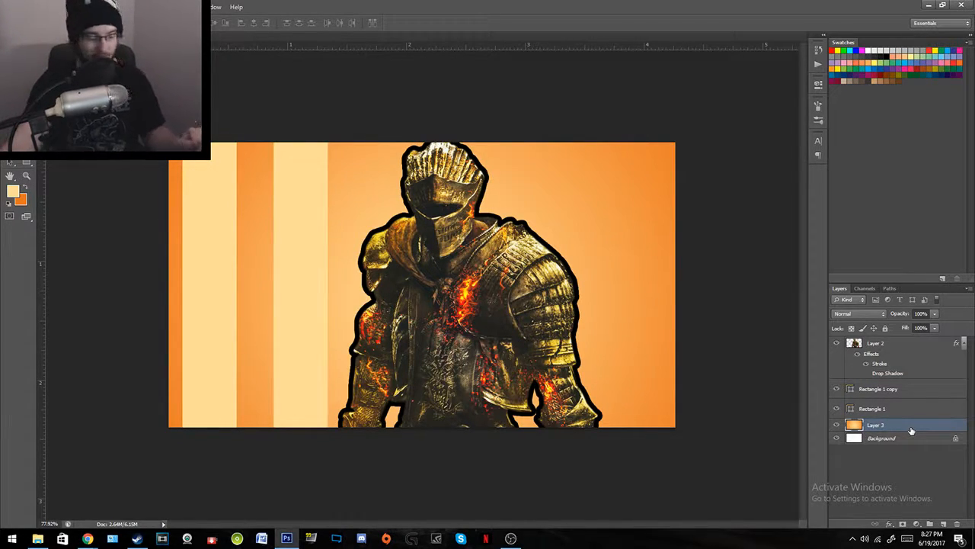
left_click(878, 390)
left_click(883, 408)
right_click(882, 411)
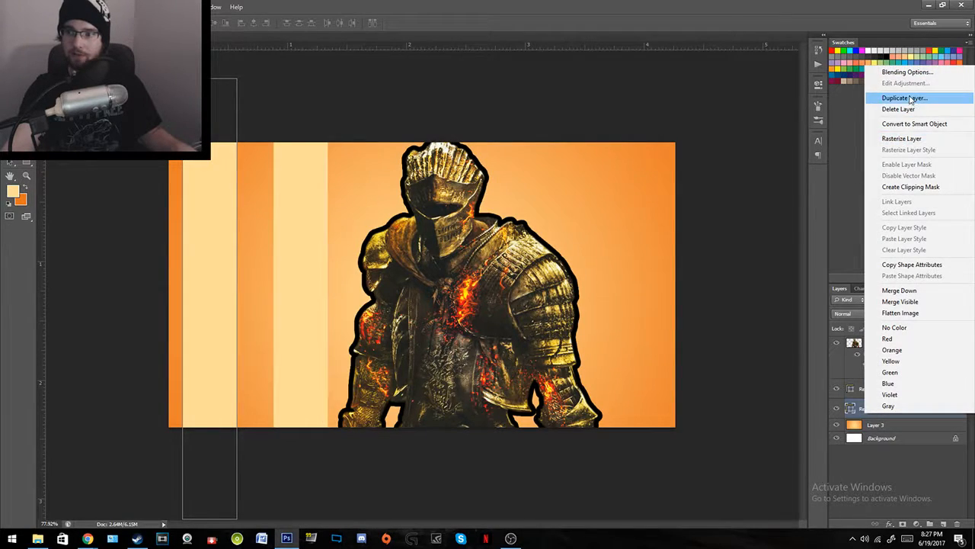
left_click(904, 98)
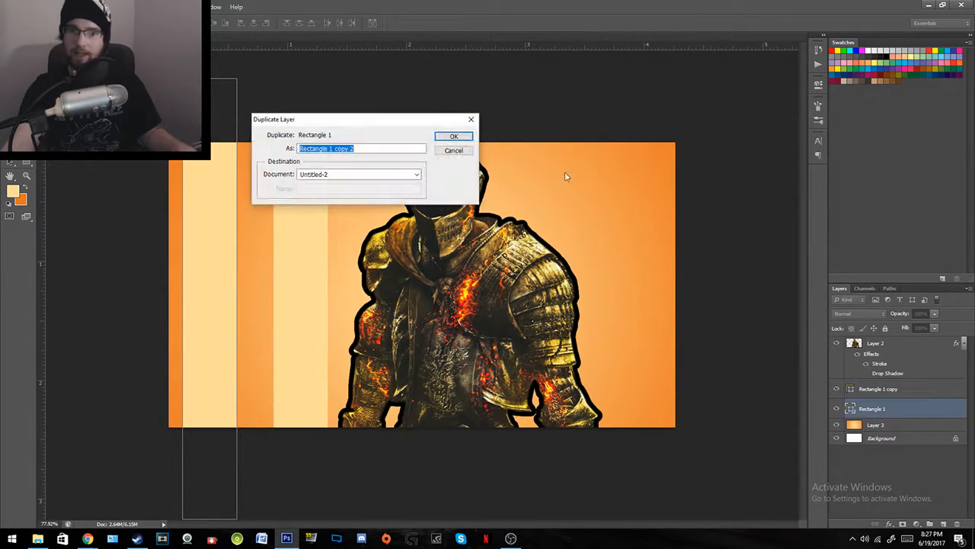
left_click(454, 150)
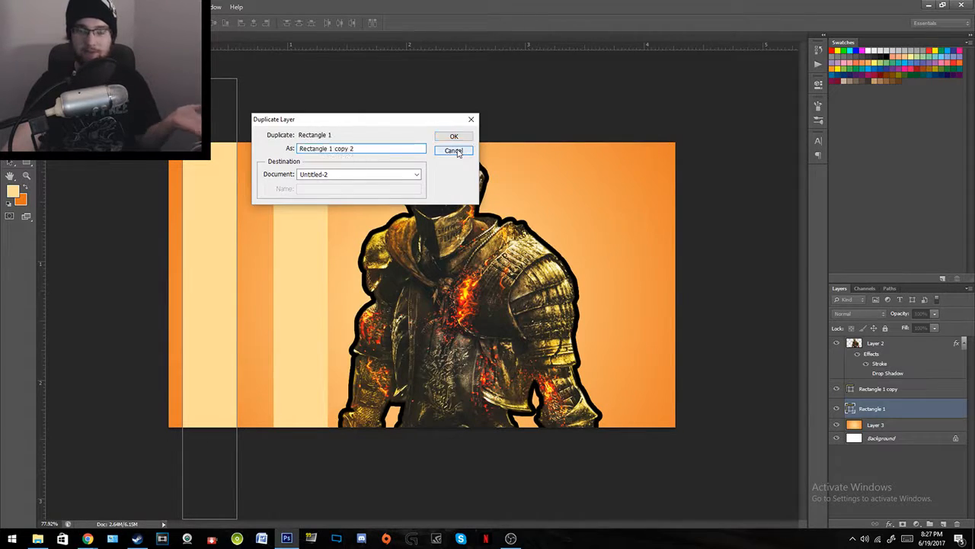
Step: Level Rectangle 1 copy with the first stripe, slightly closer to it, and merge the two rectangle layers
left_click(900, 389)
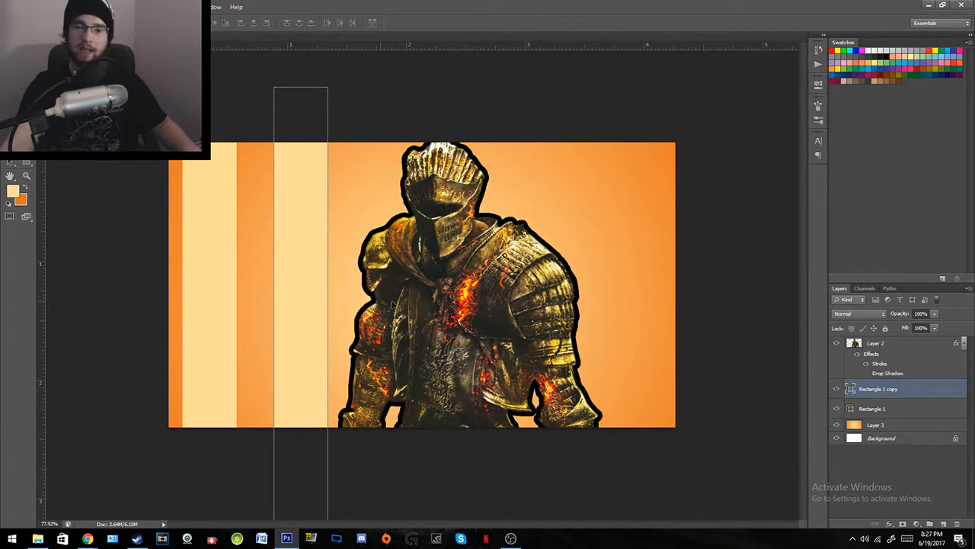
mouse_move(308, 303)
left_mouse_down()
mouse_move(215, 298)
mouse_move(318, 300)
mouse_move(301, 304)
mouse_move(304, 290)
left_mouse_up()
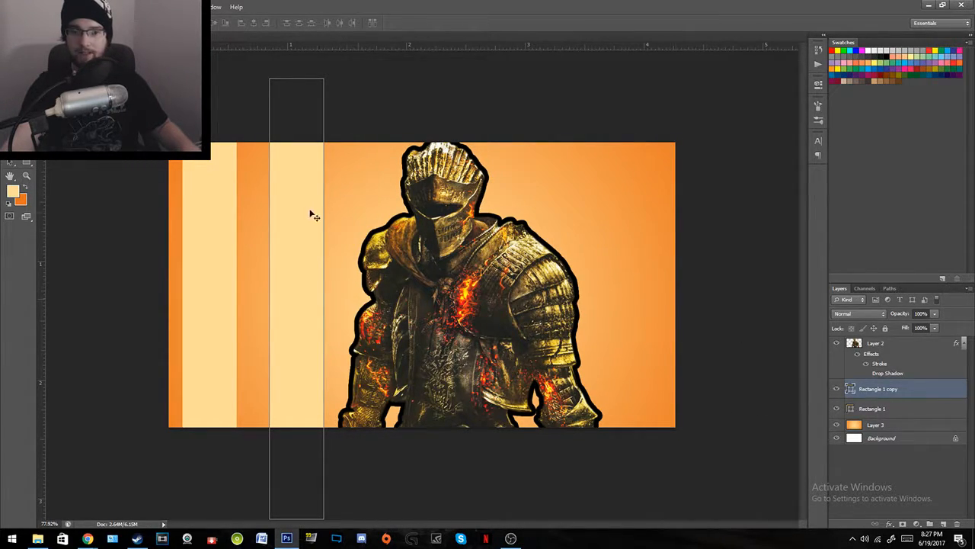
left_click(892, 410, "shift")
right_click(891, 412)
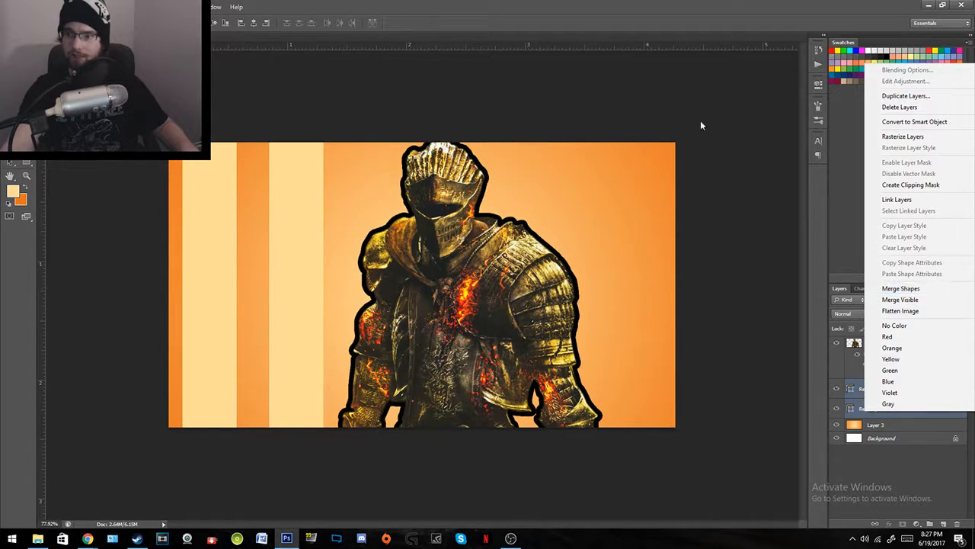
left_click(656, 9)
key("ctrl+e")
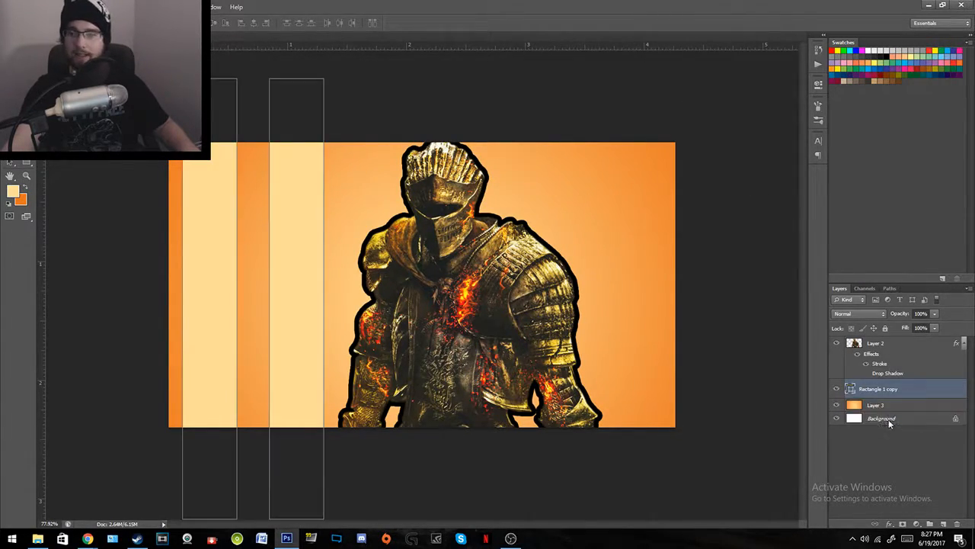
left_click_drag(312, 274, 345, 269)
key("ctrl+z")
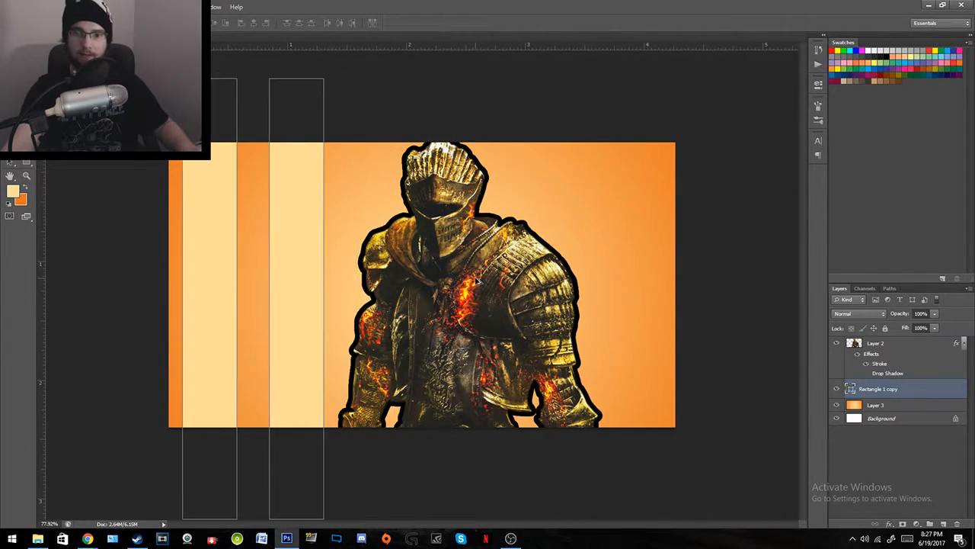
Step: Place a duplicate of the two-stripe layer, named Rectangle 1 copy 2, evenly spaced behind the knight and merge it with the original stripes
right_click(876, 385)
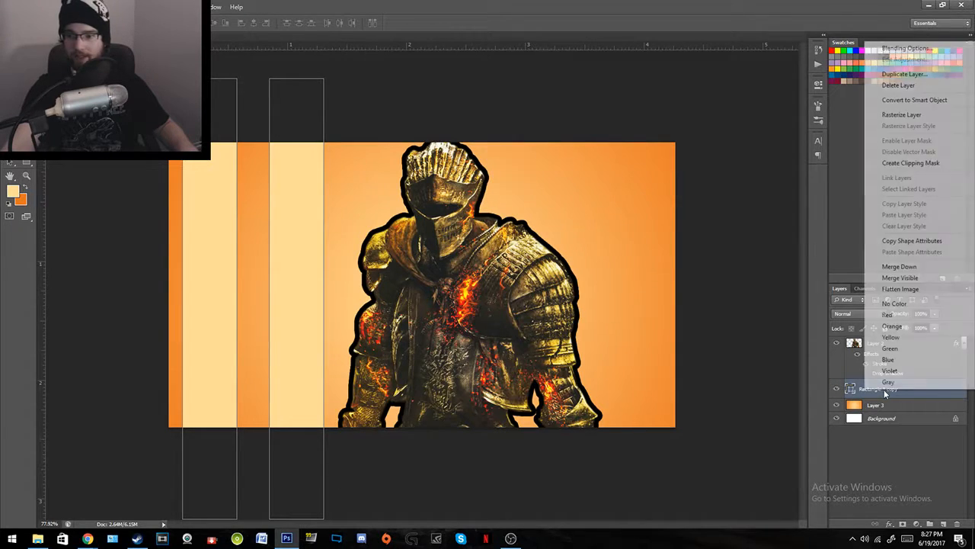
left_click(918, 73)
left_click(451, 136)
left_click_drag(289, 231, 460, 225)
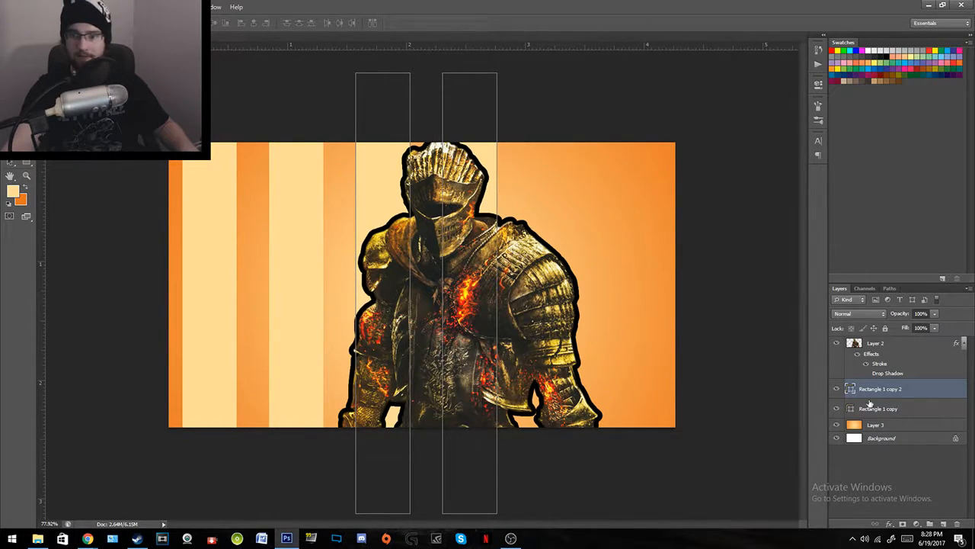
left_click(880, 409, "shift")
key("ctrl+e")
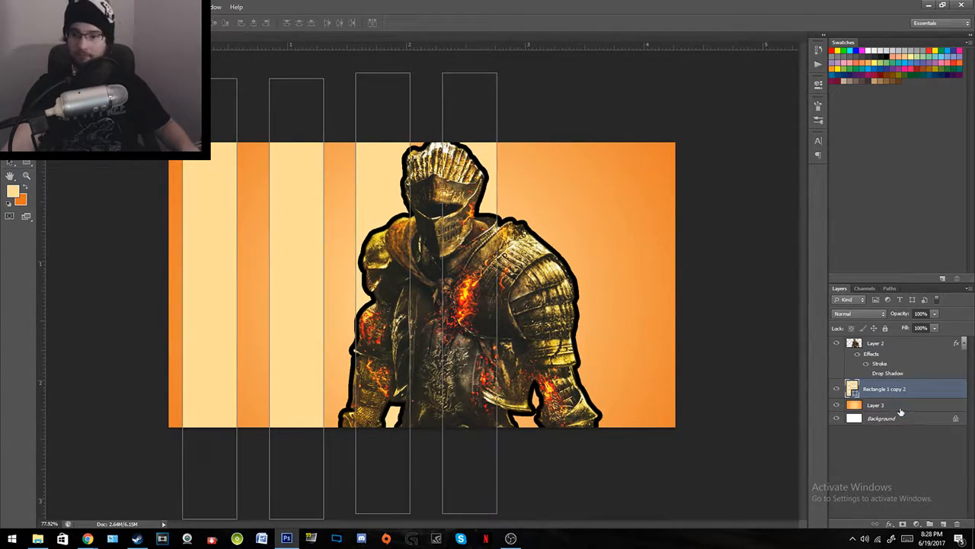
Step: Place a duplicate of the four-stripe layer, named Rectangle 1 copy 3, evenly spaced across the remaining background and merge it with the original stripes
right_click(896, 390)
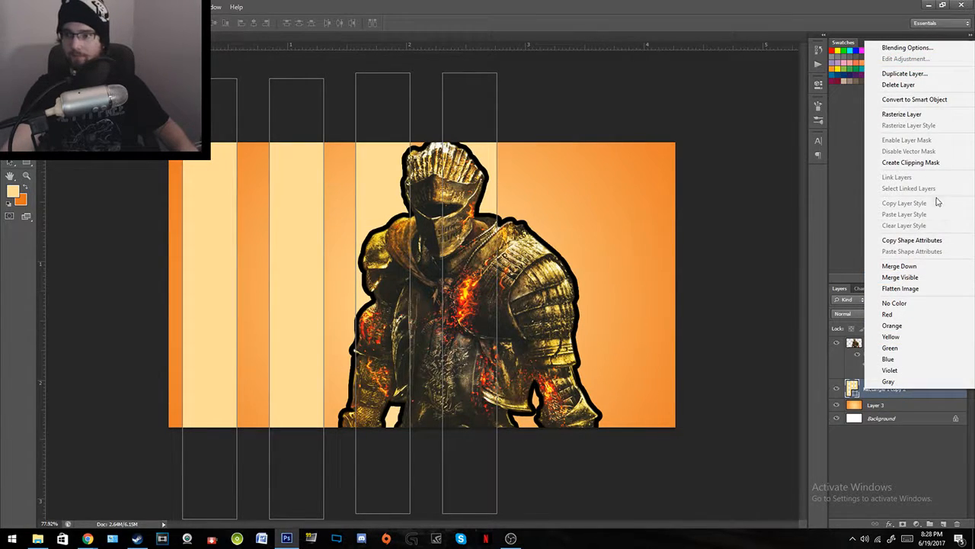
left_click(904, 74)
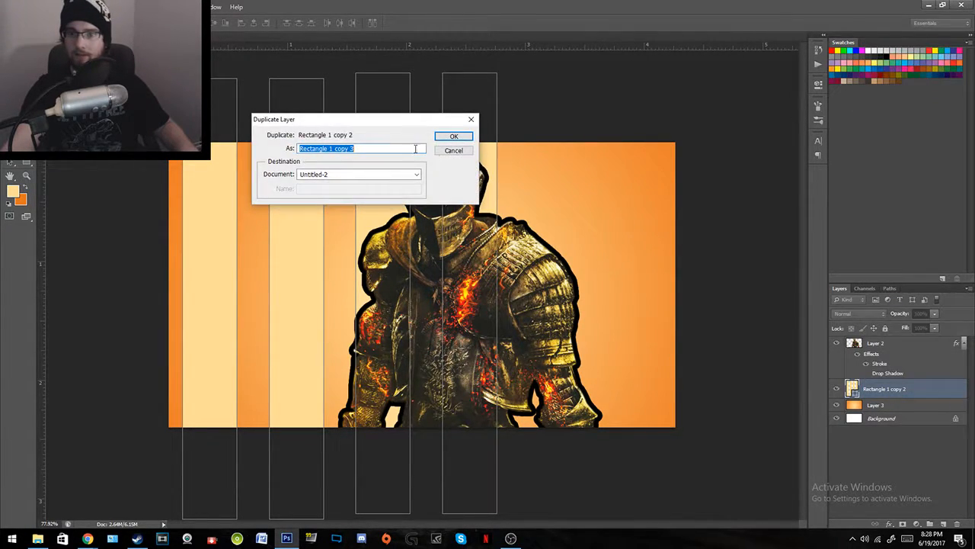
left_click(449, 138)
left_click_drag(367, 234, 708, 229)
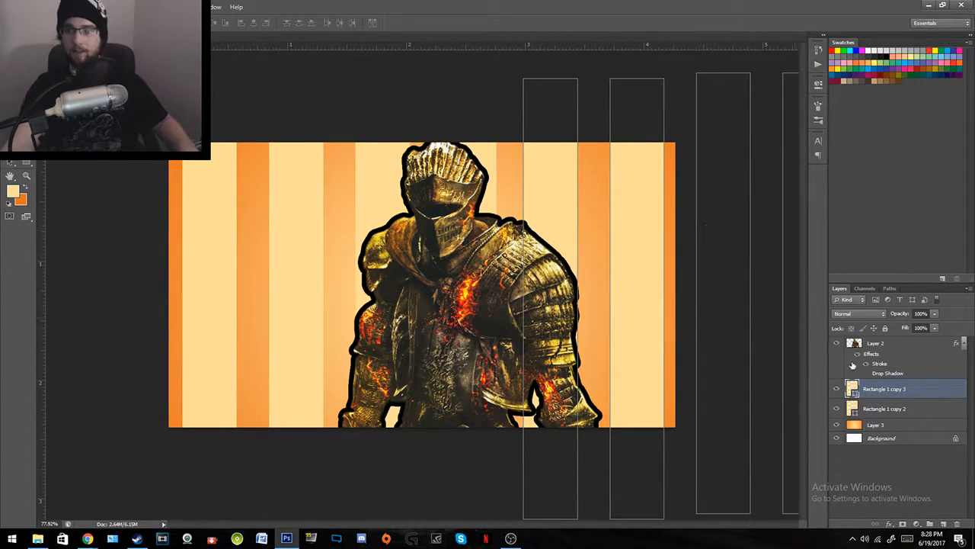
left_click(898, 409, "shift")
key("ctrl+e")
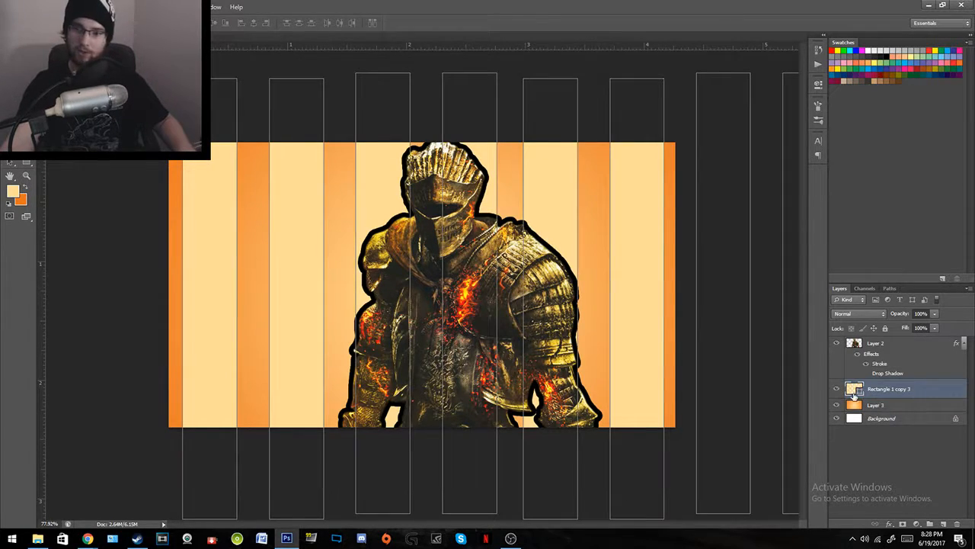
Step: Rasterize the merged stripe shape layer, Rectangle 1 copy 3
key("z")
left_click_drag(751, 363, 566, 320)
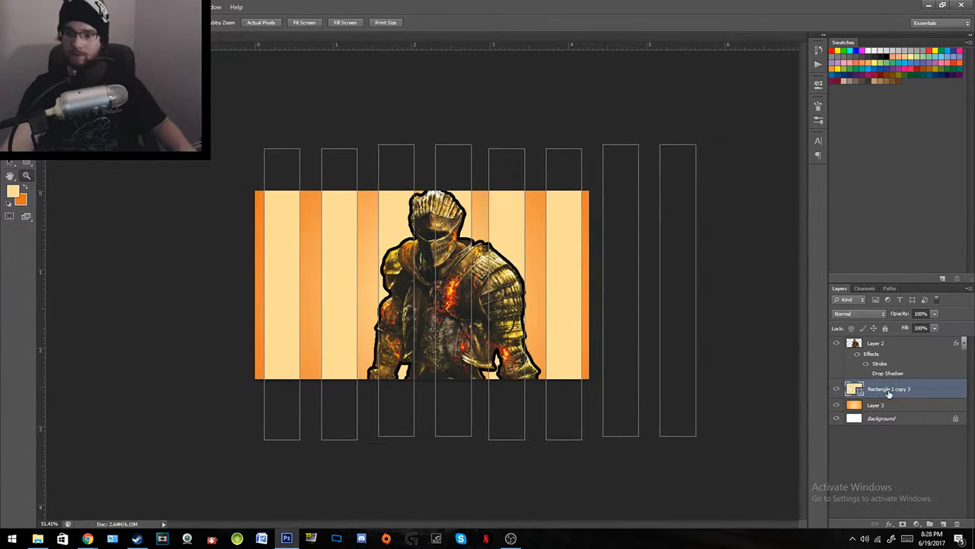
key("e")
left_click(695, 364)
left_click(444, 203)
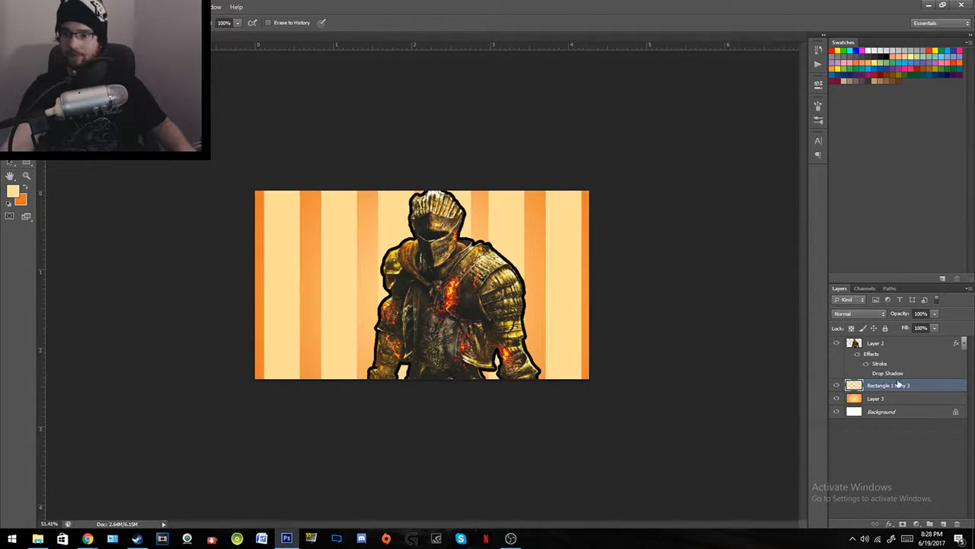
key("z")
left_click_drag(526, 313, 488, 313)
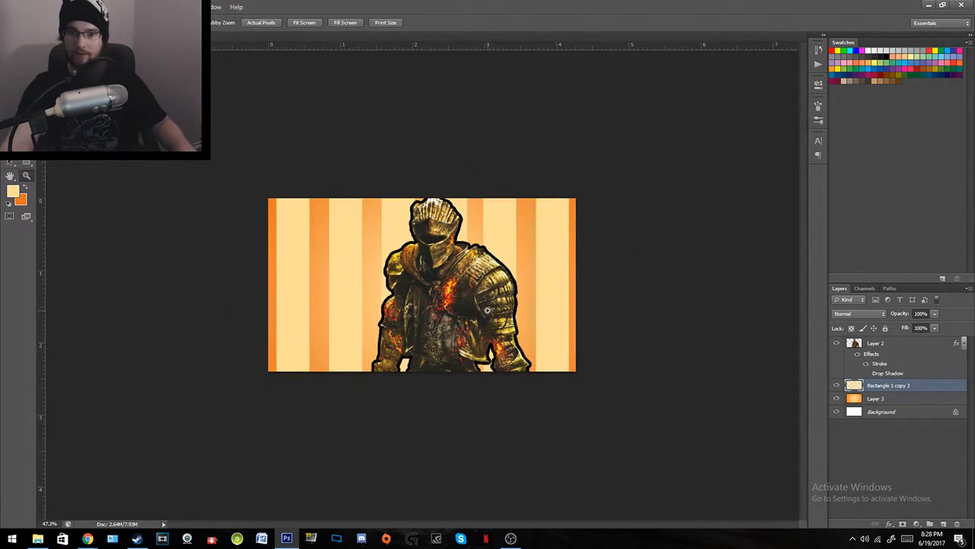
key("ctrl+t")
key("Return")
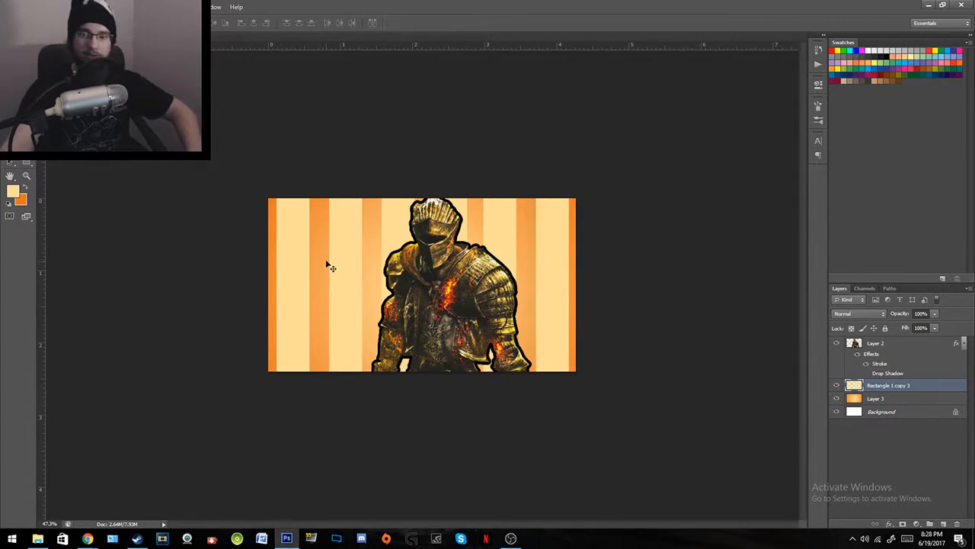
left_click_drag(356, 299, 353, 311)
key("ctrl+z")
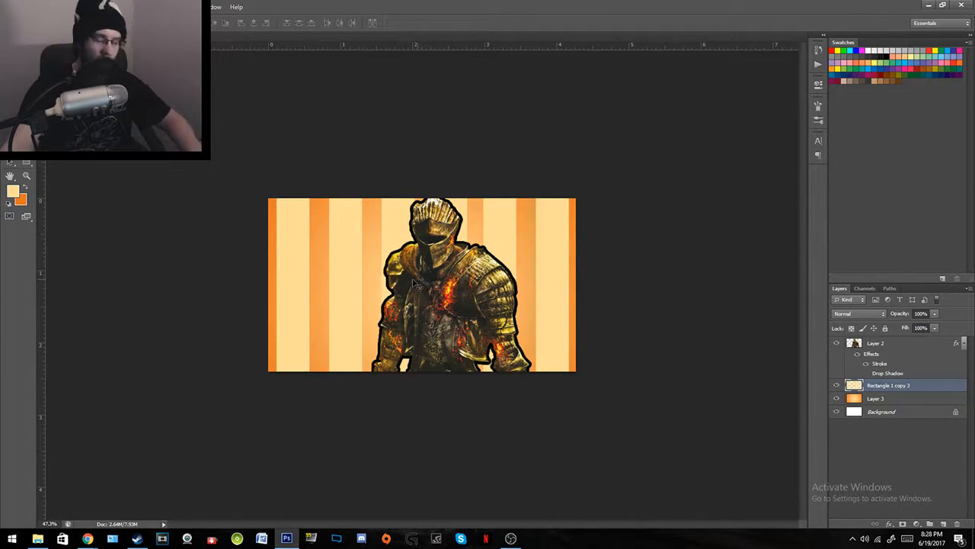
key("ctrl+t")
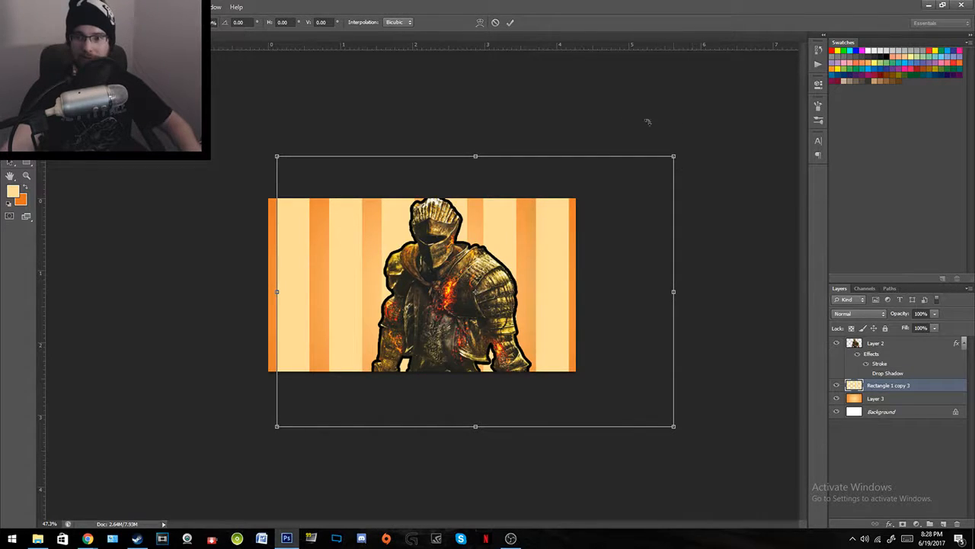
left_click_drag(697, 134, 662, 209)
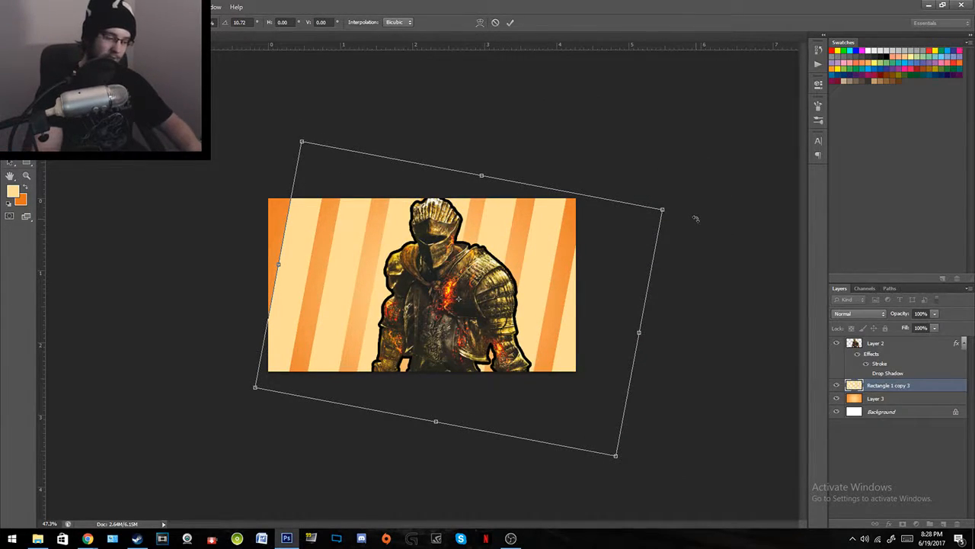
key("Escape")
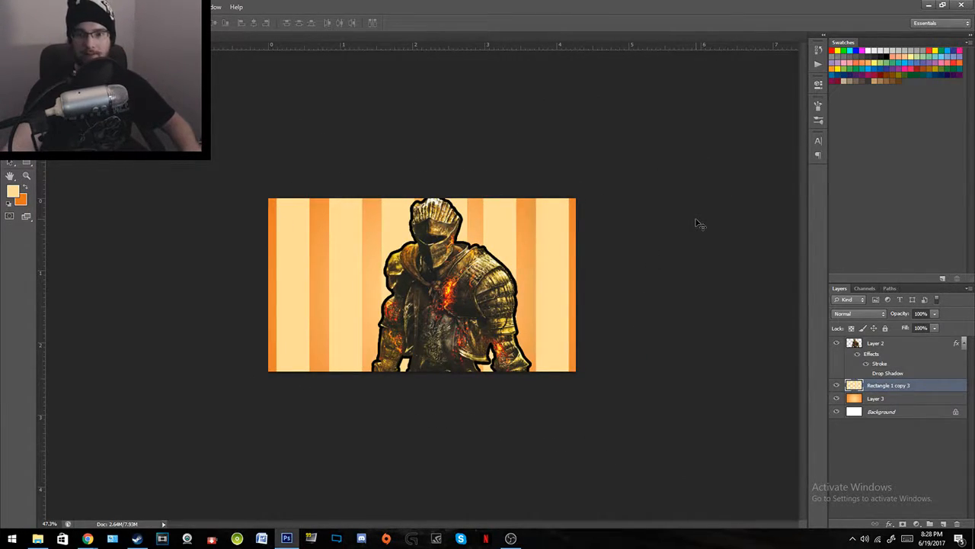
Step: Rotate the stripes layer about 28° clockwise, and move and enlarge it so the diagonal stripes cover the whole canvas
key("ctrl+t")
left_click_drag(696, 128, 769, 248)
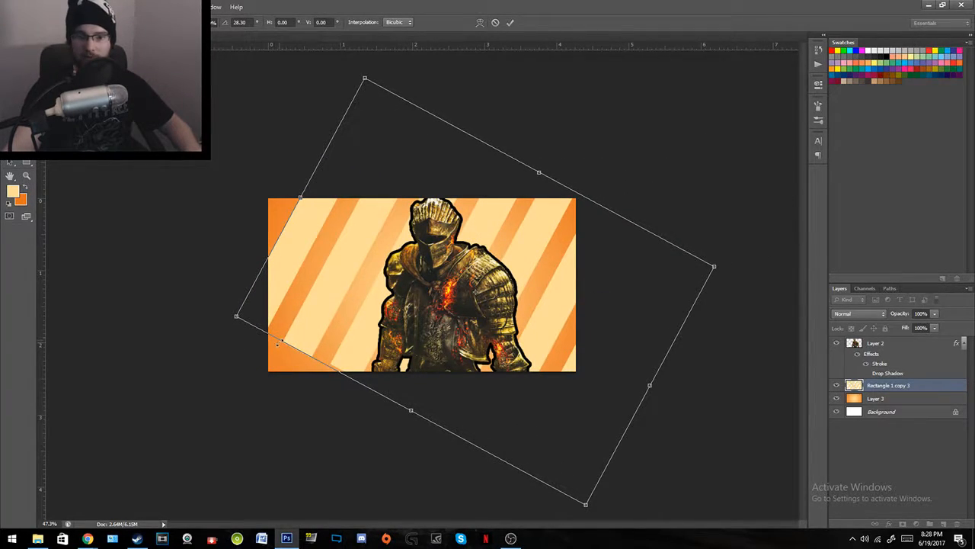
left_click_drag(598, 331, 551, 353)
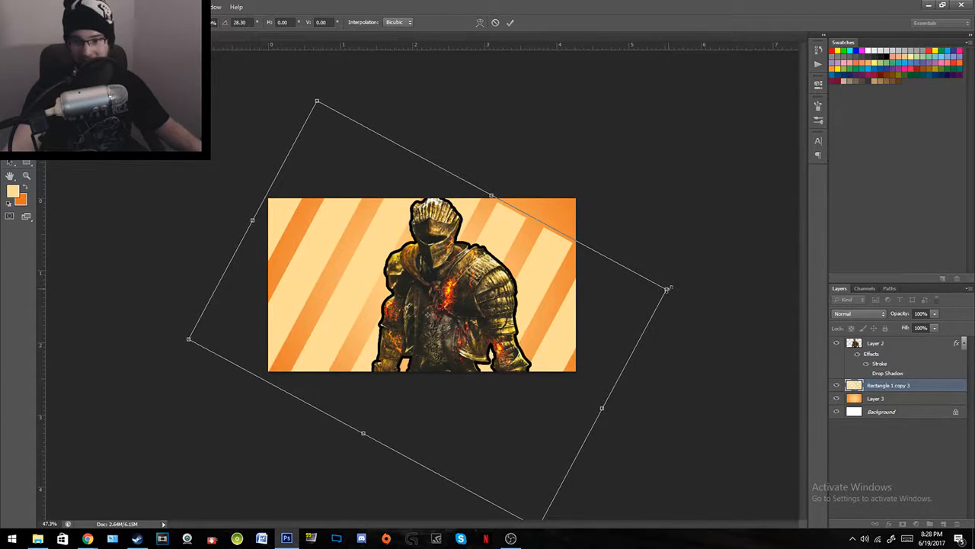
left_click_drag(672, 286, 759, 251)
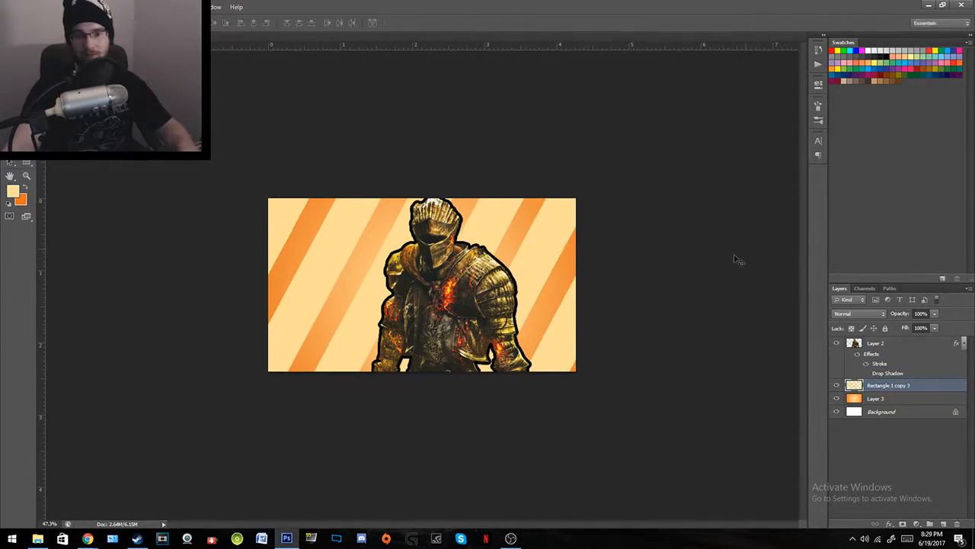
key("Return")
key("z")
mouse_move(418, 274)
left_mouse_down()
mouse_move(457, 262)
mouse_move(407, 265)
mouse_move(422, 263)
left_mouse_up()
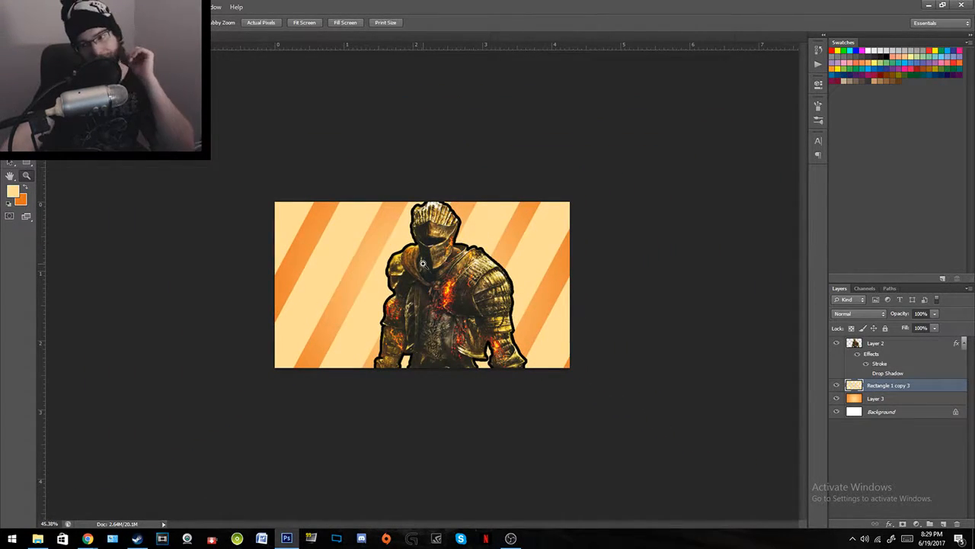
left_click_drag(483, 322, 523, 327)
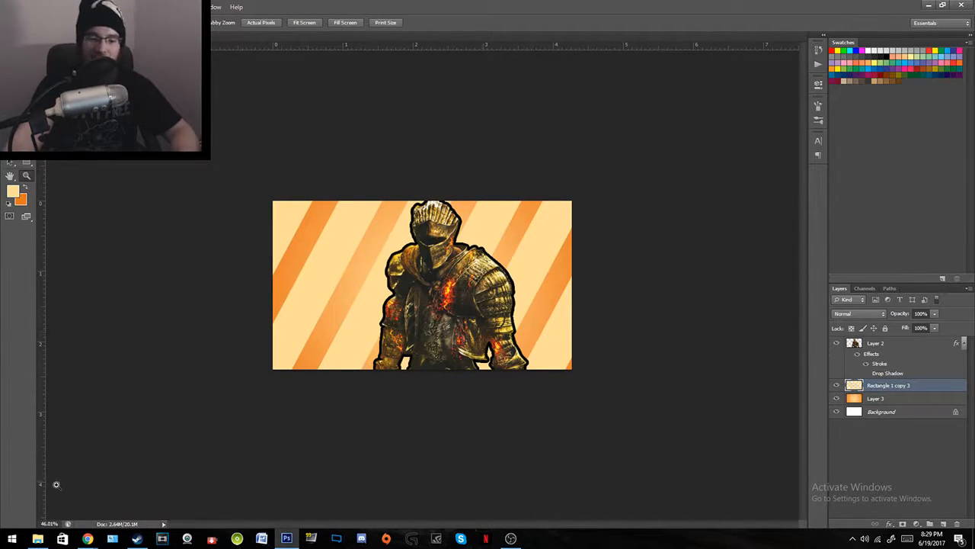
Step: Open the frog thumbnail from the Completed Youtube Thumbnails folder in File Explorer to examine its striped background, and return to Photoshop
left_click(38, 539)
scroll(567, 329, "down", 5)
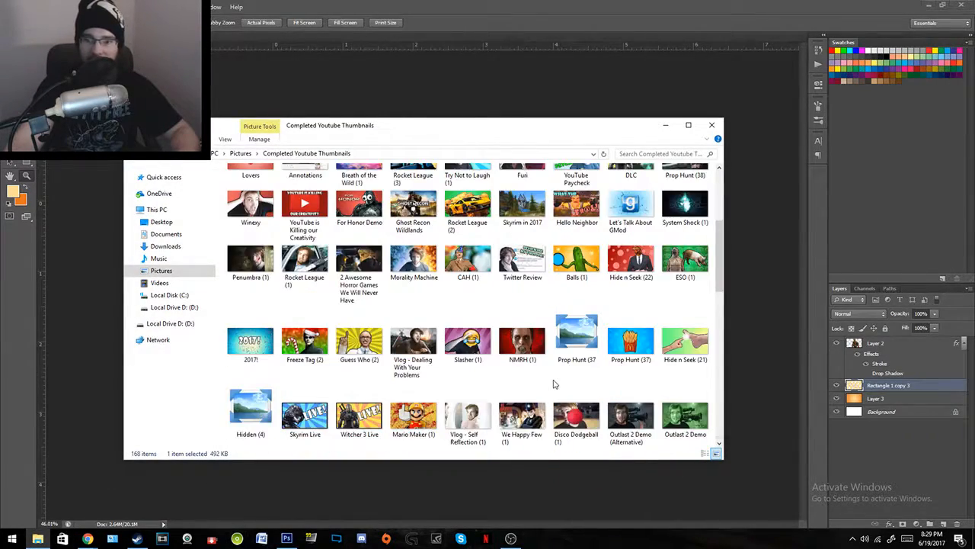
double_click(524, 355)
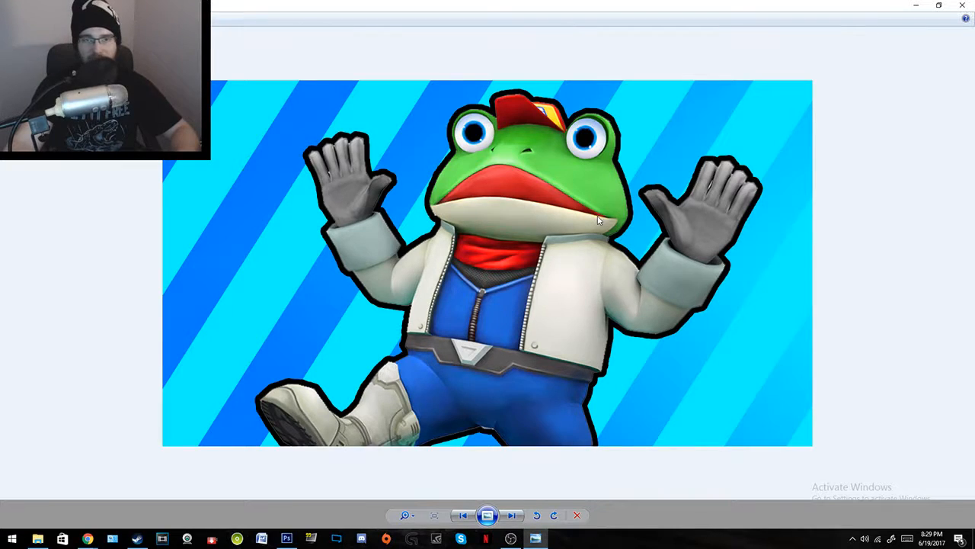
left_click(916, 4)
left_click(605, 4)
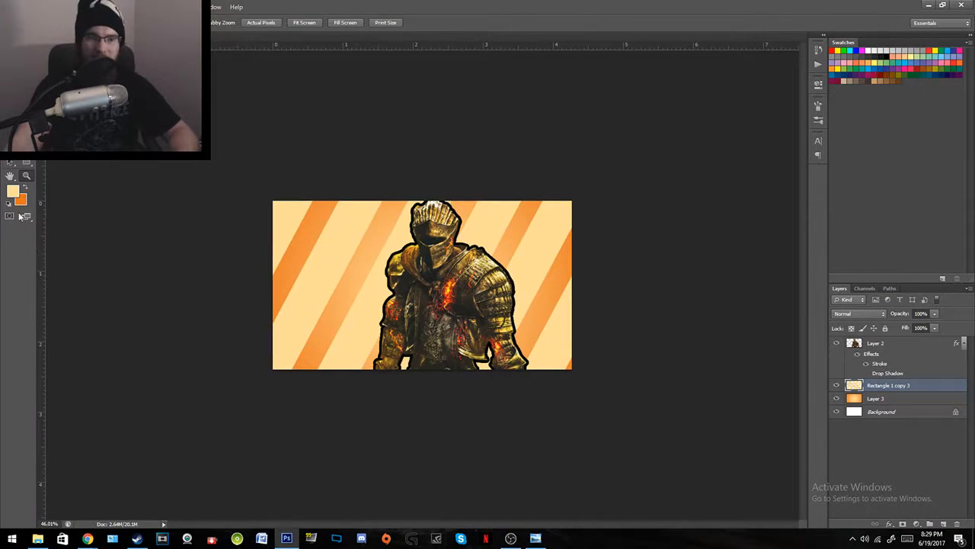
left_click(26, 120)
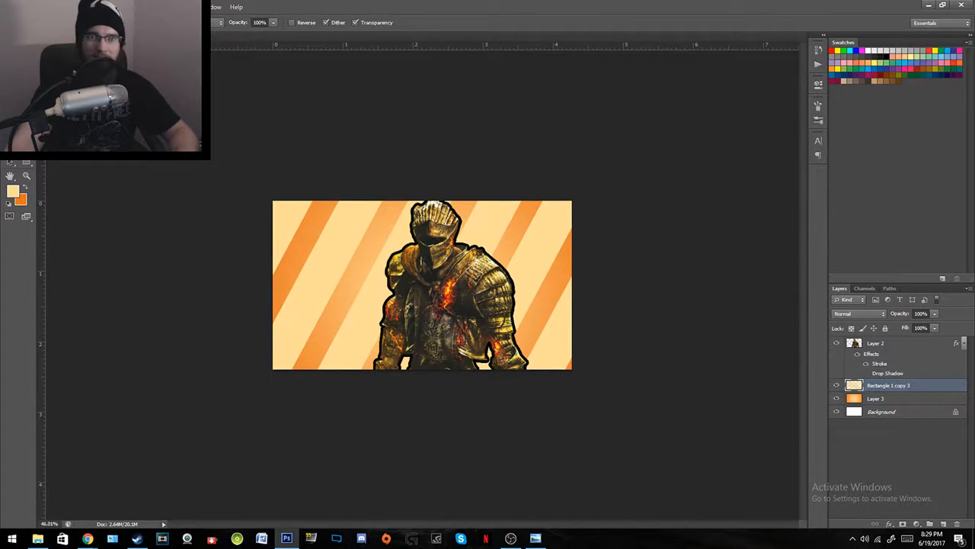
left_click_drag(266, 199, 594, 383)
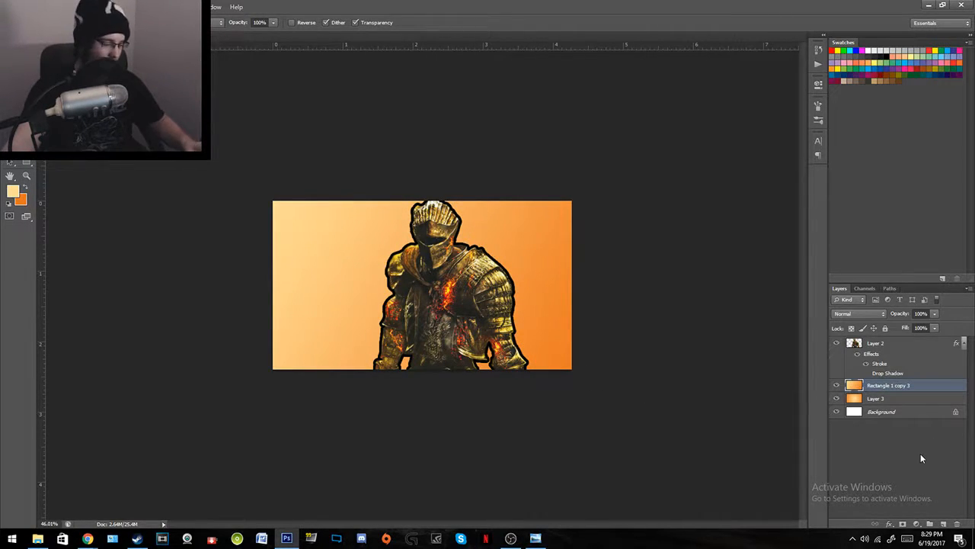
key("ctrl+z")
Step: Set the foreground to a slightly deeper yellow and fill Layer 3 with a linear yellow-to-orange gradient running diagonally from upper left to lower right
left_click(884, 398)
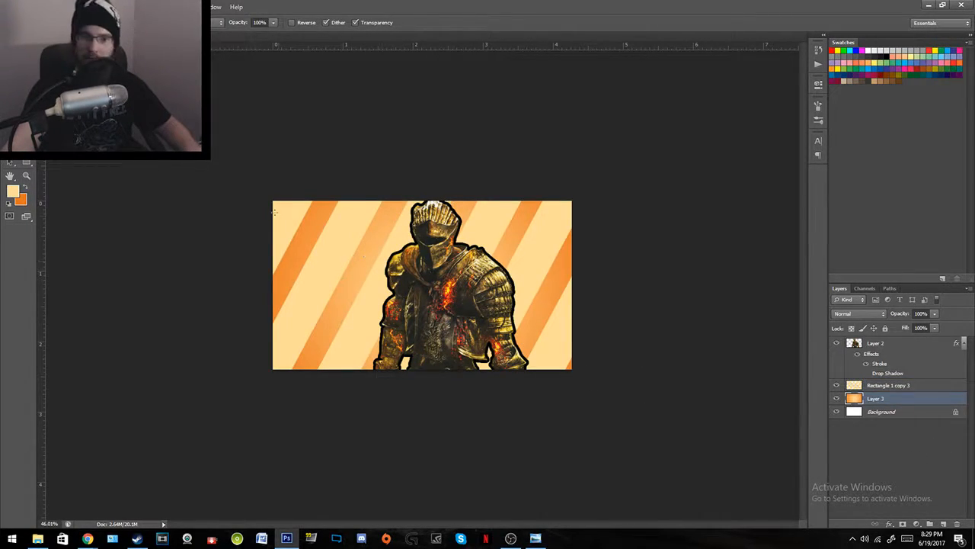
mouse_move(259, 191)
left_mouse_down()
mouse_move(614, 398)
mouse_move(308, 210)
mouse_move(258, 197)
left_mouse_up()
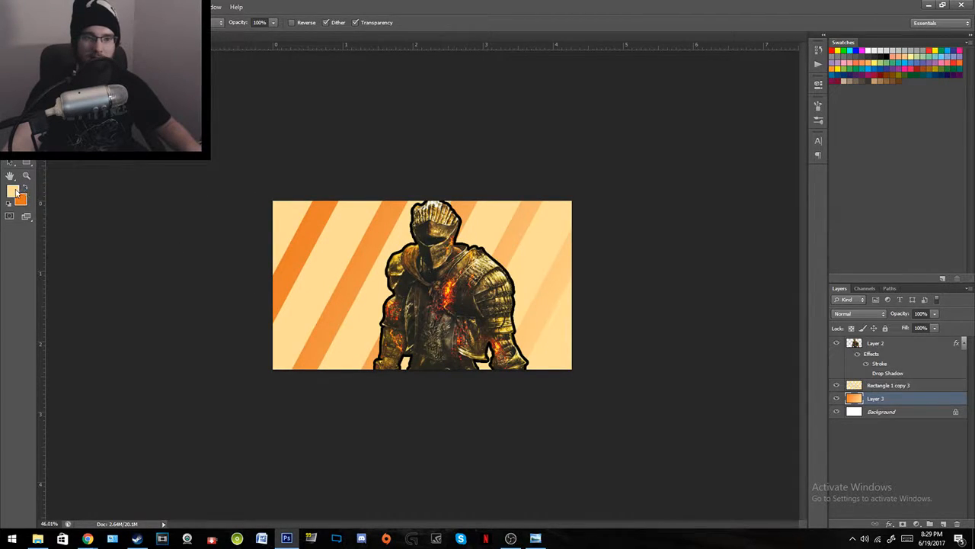
left_click(14, 191)
left_click(573, 87)
left_click(720, 80)
left_click_drag(264, 186, 598, 388)
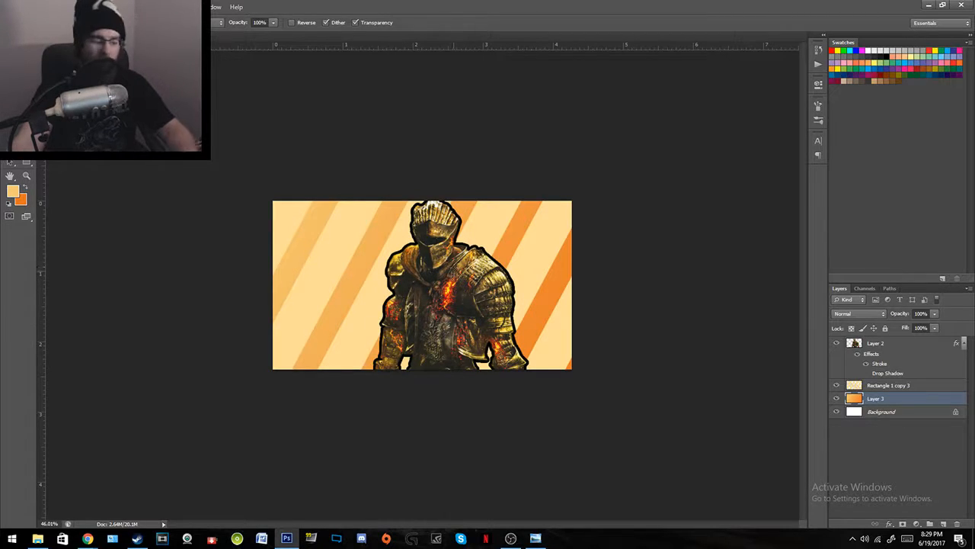
key("z")
left_click_drag(413, 323, 436, 285)
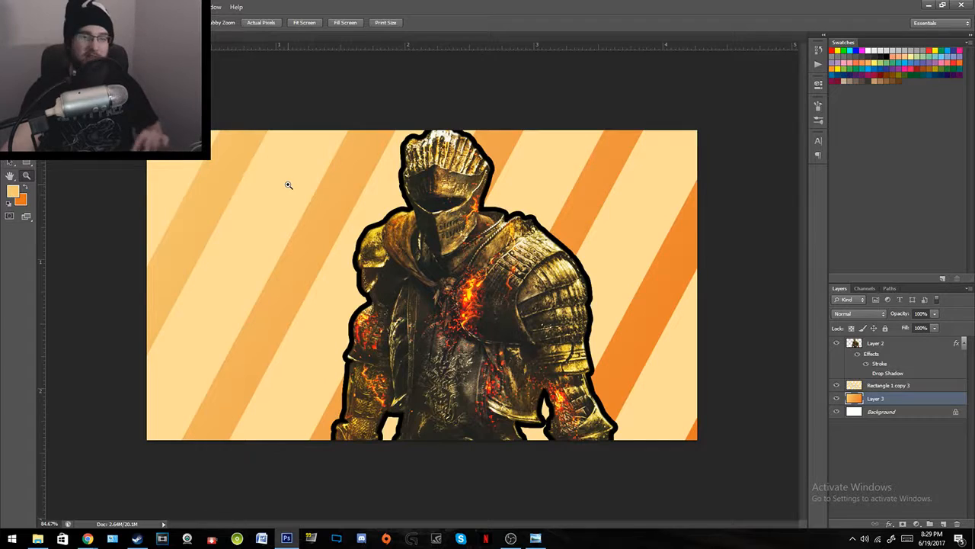
left_click_drag(288, 192, 274, 200)
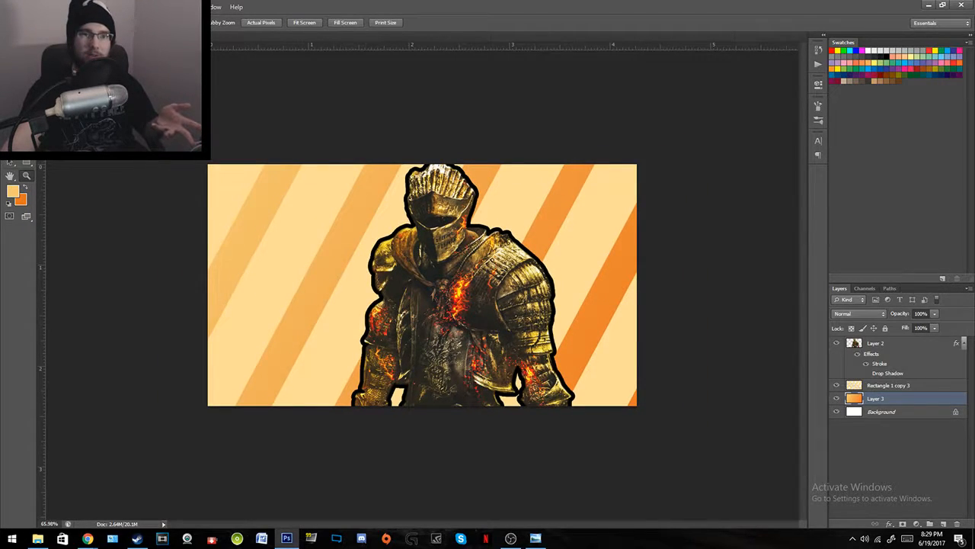
Step: Compare the Photoshop (PSD) and JPEG format options for saving the graphic, and close the dialog without saving
left_click(28, 6)
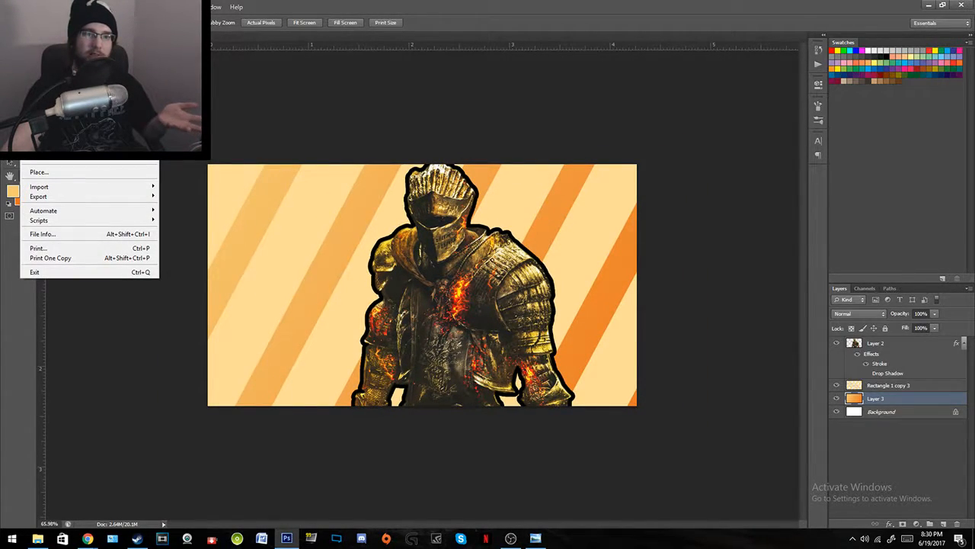
left_click(48, 129)
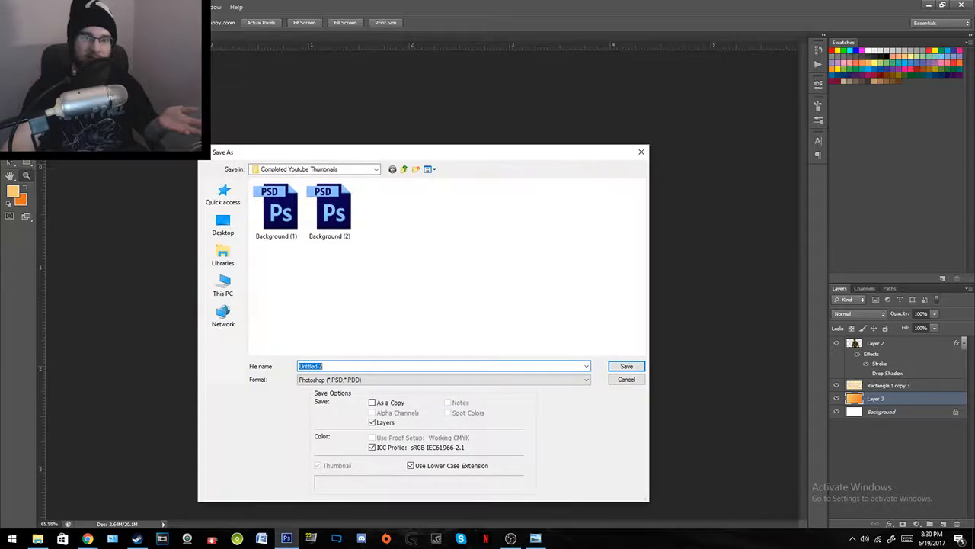
left_click(352, 379)
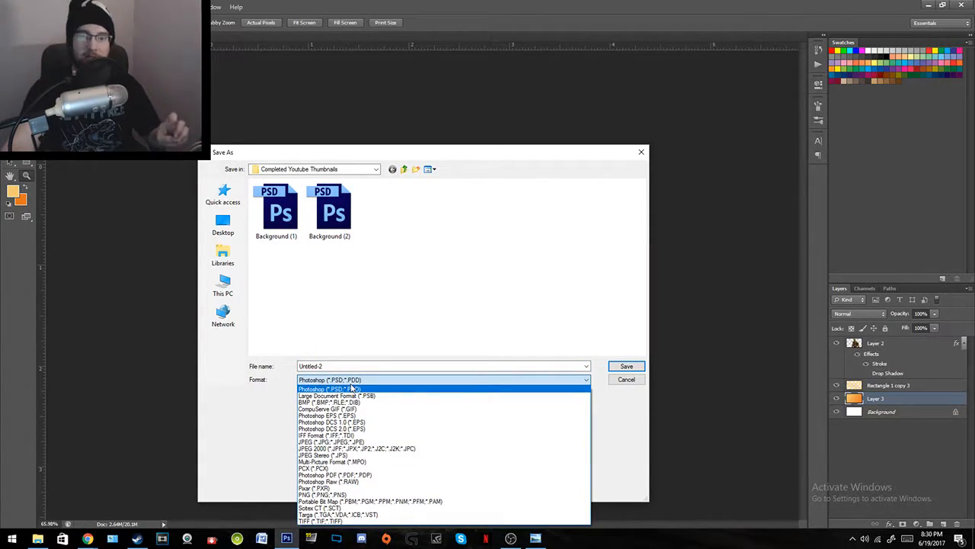
left_click(350, 388)
left_click(403, 380)
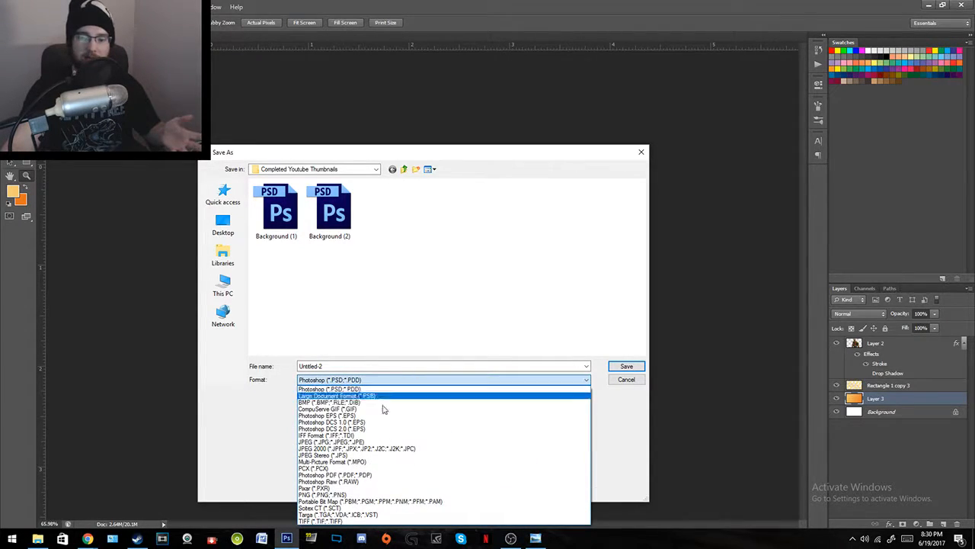
left_click(362, 443)
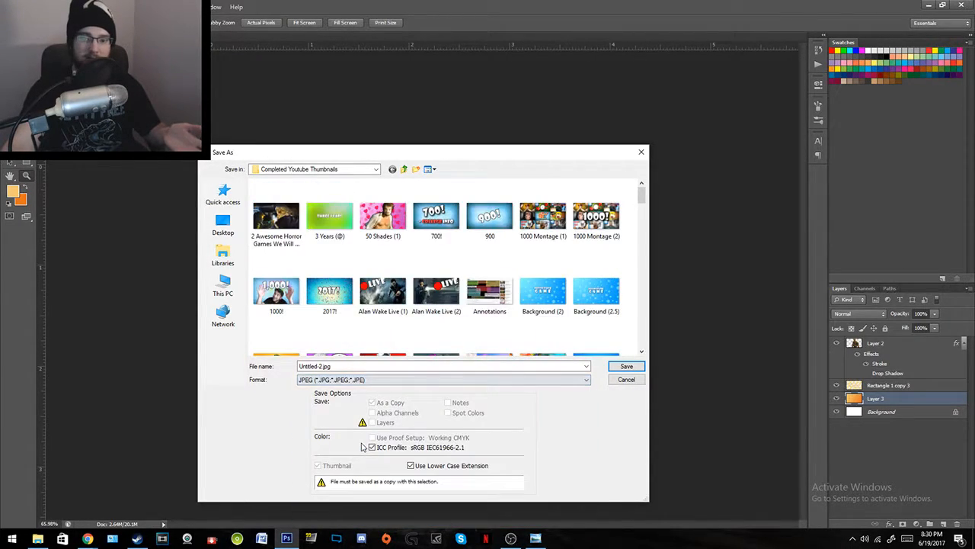
left_click(377, 380)
left_click(350, 389)
left_click(346, 380)
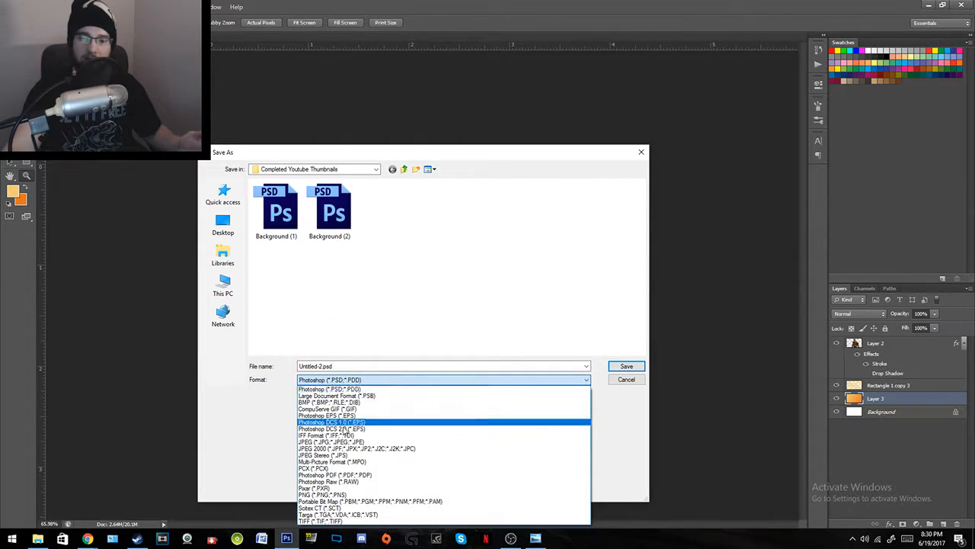
left_click(335, 441)
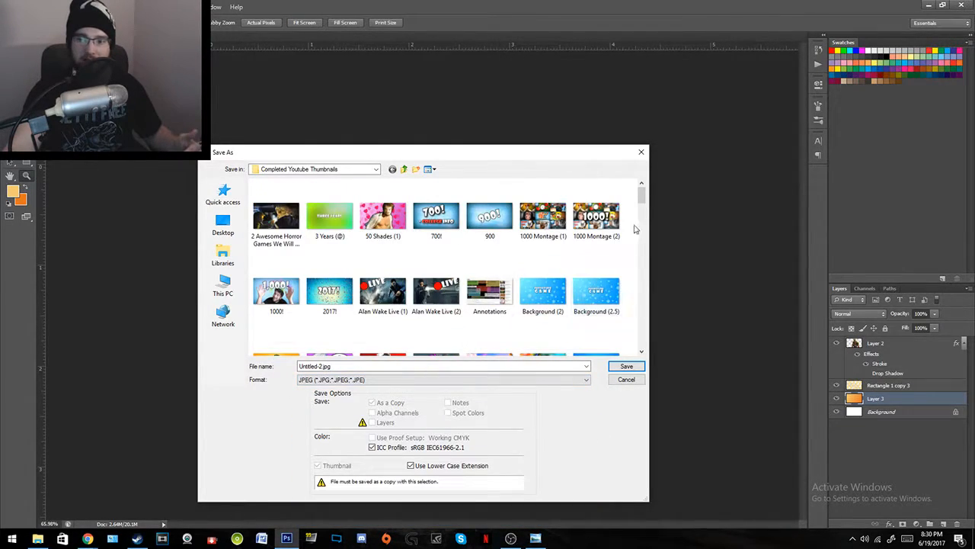
left_click_drag(645, 199, 653, 181)
left_click(626, 380)
left_click_drag(423, 277, 378, 270)
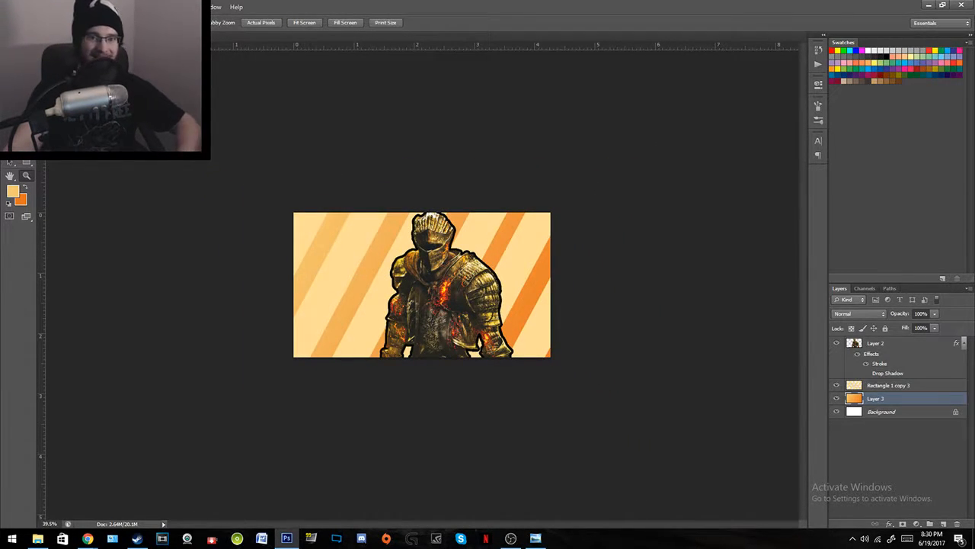
Step: Create a new blank document from the 1280 px X 720 px preset, and close the knight document without saving
key("alt+f")
key("n")
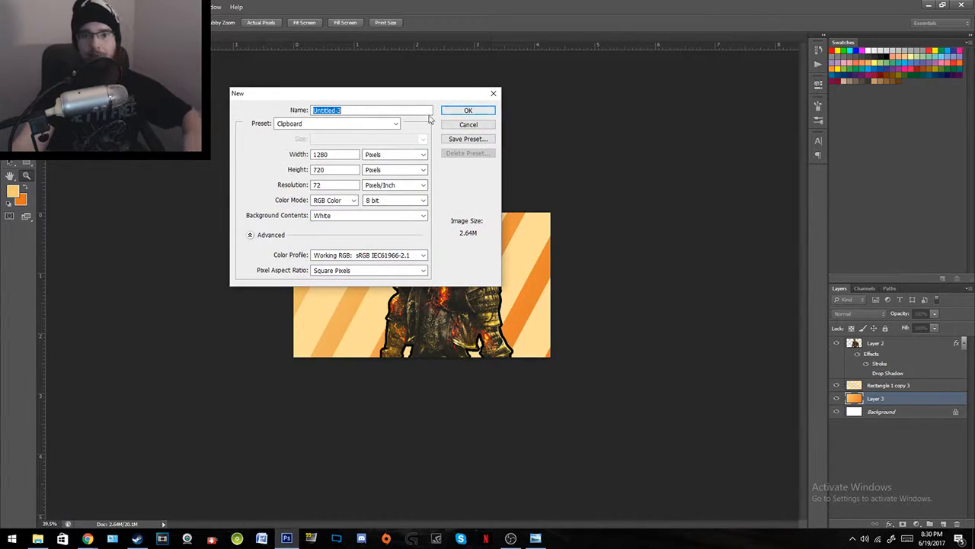
left_click(381, 123)
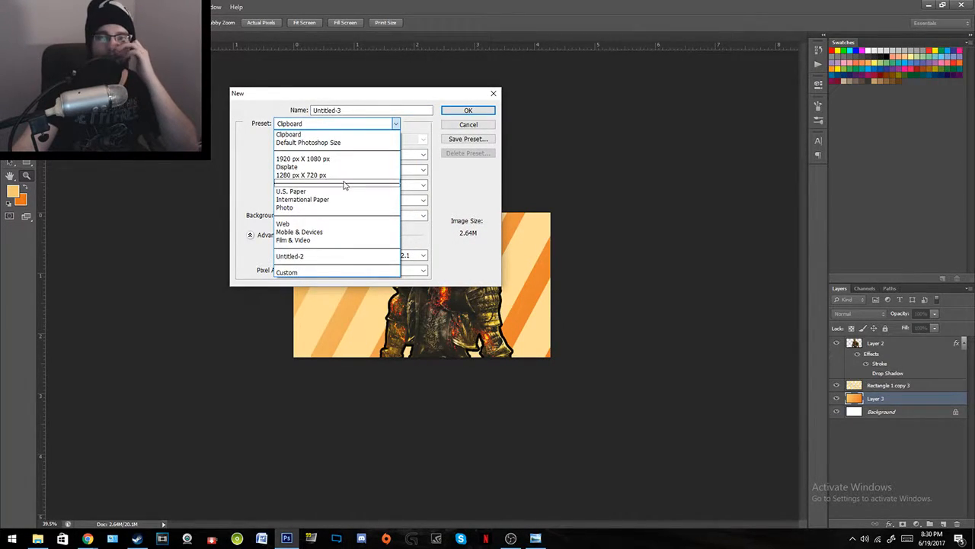
left_click(320, 175)
left_click(468, 111)
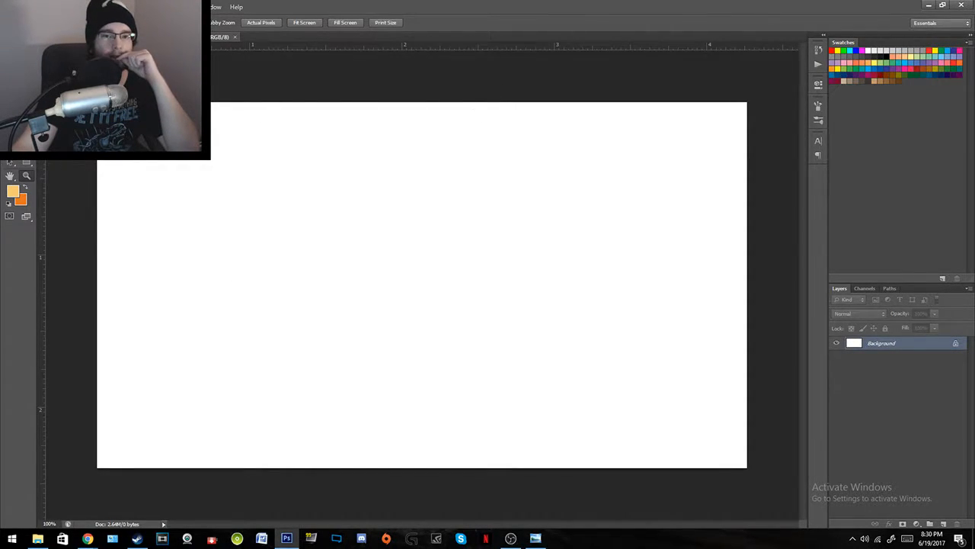
key("ctrl+w")
left_click(489, 203)
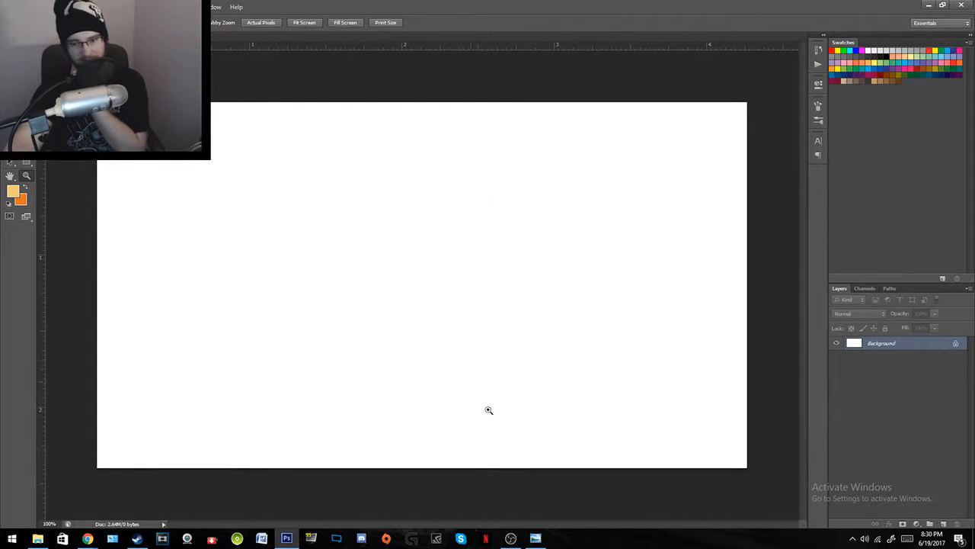
Step: View the frog thumbnail again for reference, and switch to Chrome to search Google Images for "soldier"
left_click(535, 538)
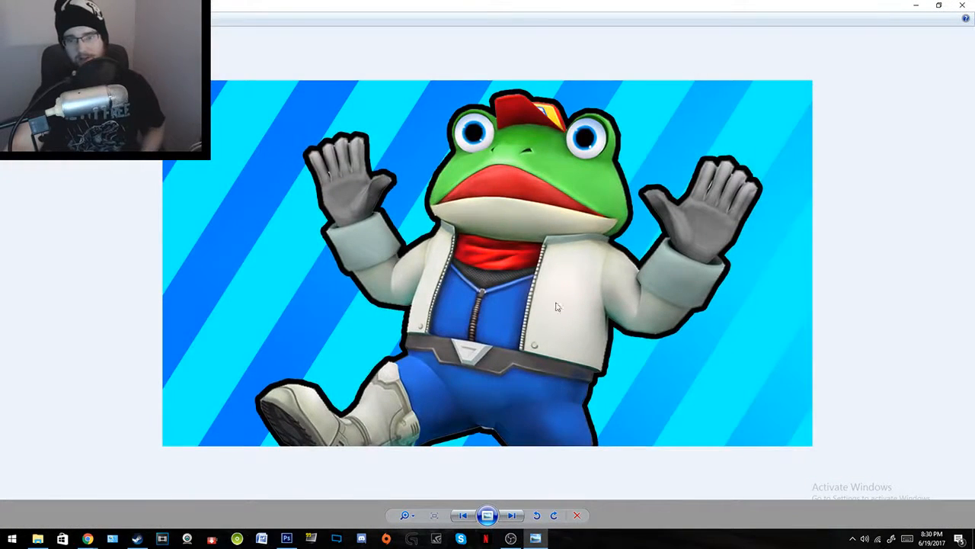
left_click(916, 5)
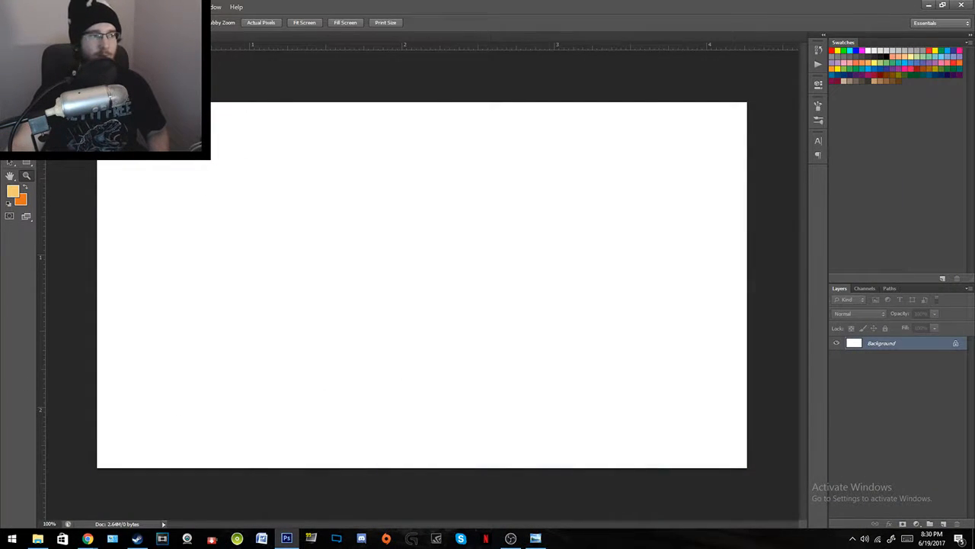
key("alt+Tab")
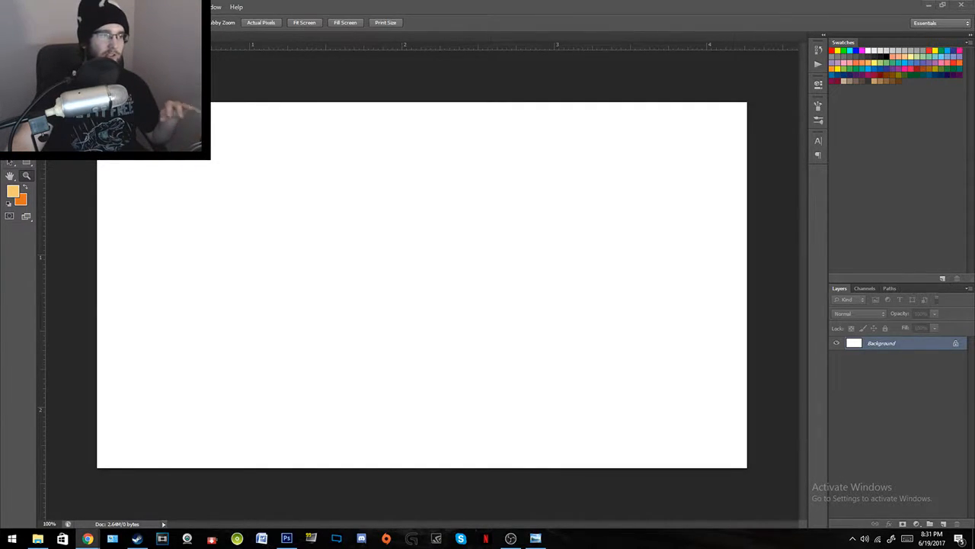
left_click_drag(0, 8, 284, 2)
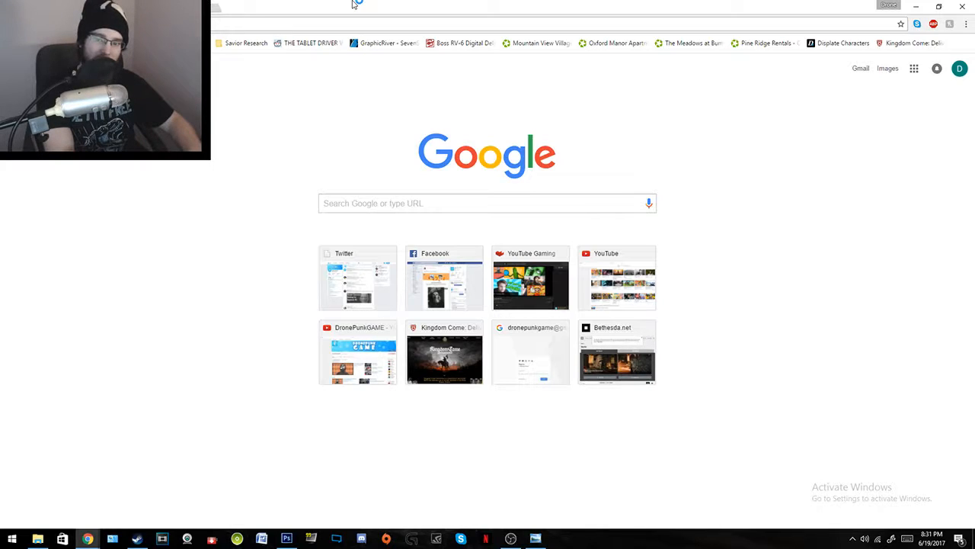
type("soldier")
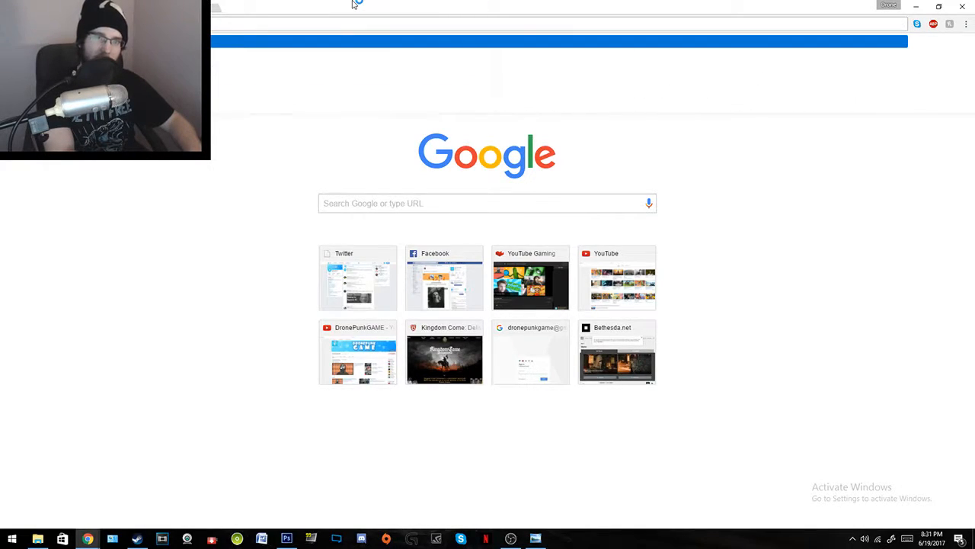
key("Return")
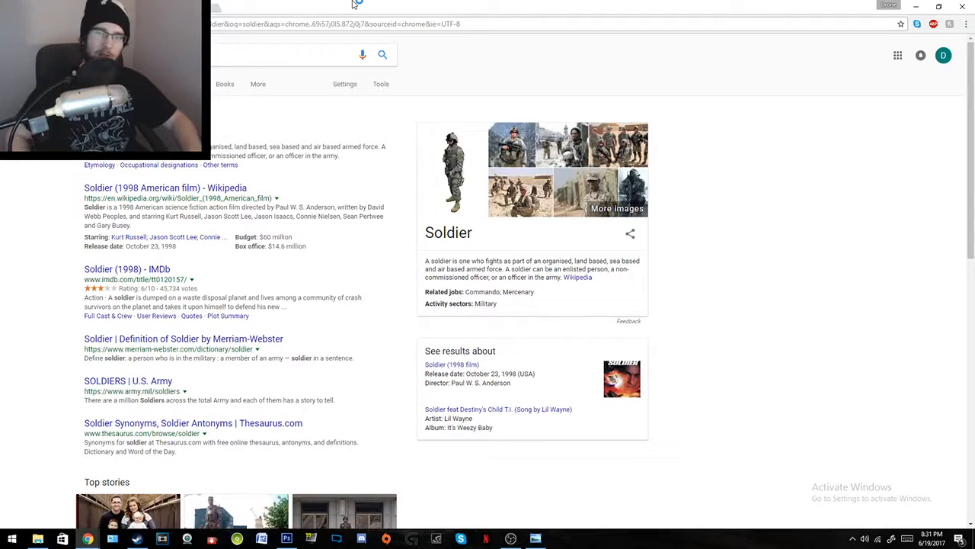
left_click(125, 84)
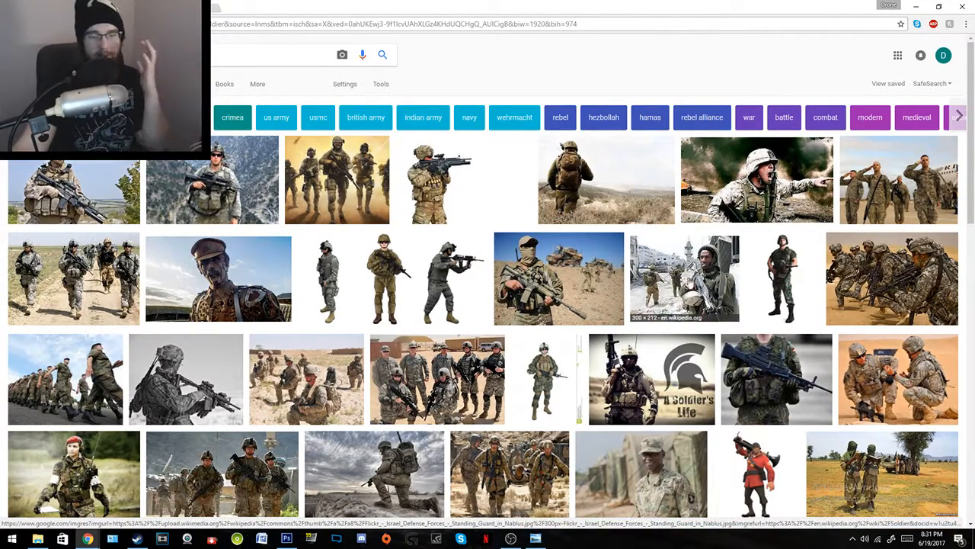
Step: Browse the soldier images and preview the woman with raised gloved hands and the face-painted soldier in a camouflage helmet
scroll(418, 418, "down", 3)
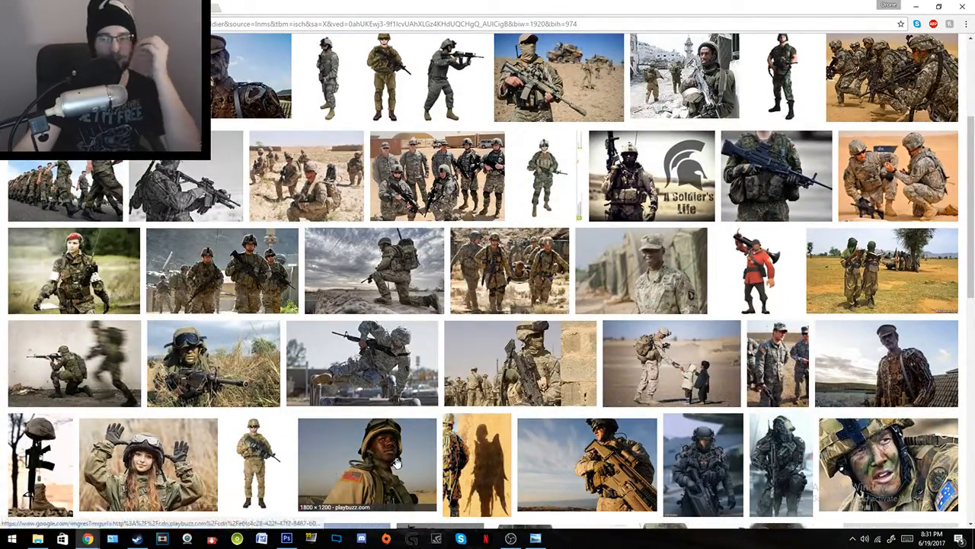
left_click(156, 479)
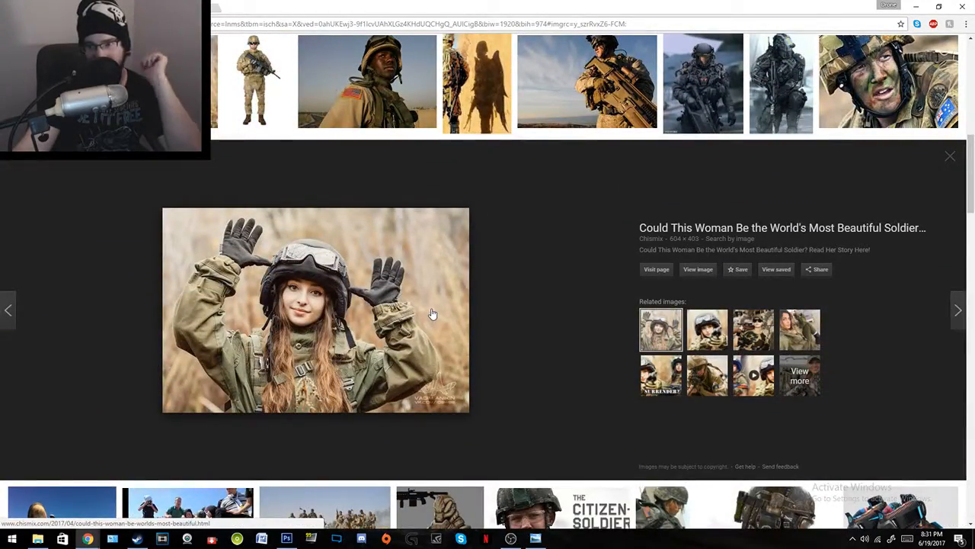
scroll(901, 177, "up", 2)
left_click(901, 177)
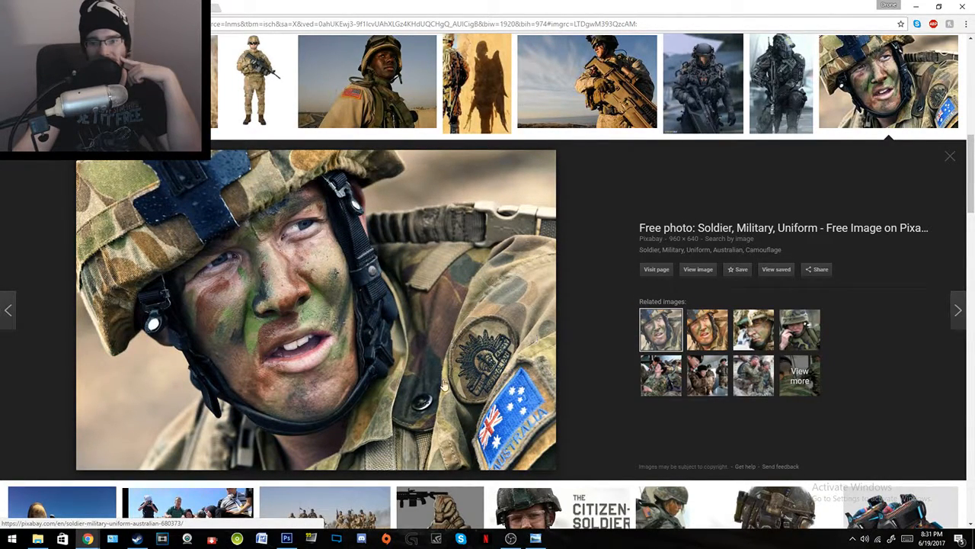
Step: Compare the images related to the face-painted soldier, from the close-up variant to the pair of soldiers with binoculars
left_click(690, 341)
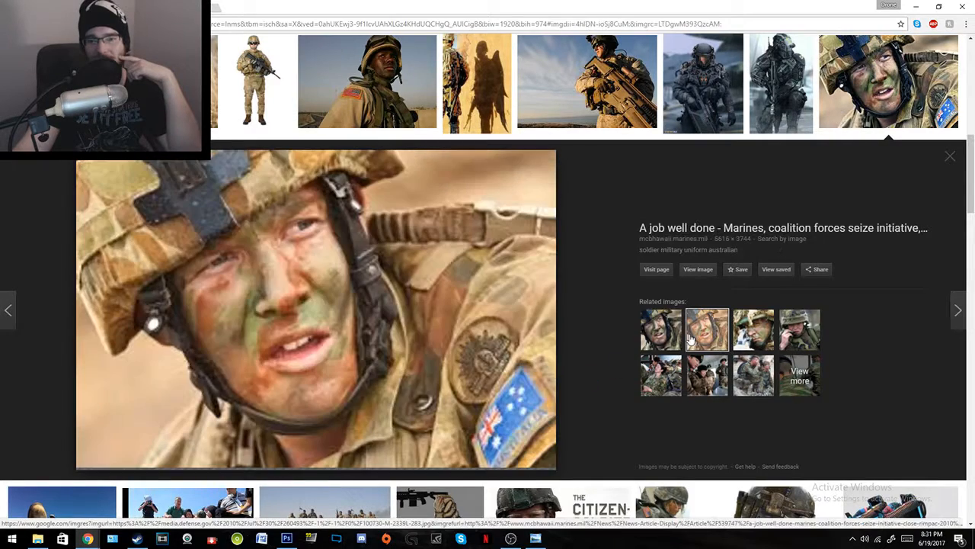
left_click(741, 338)
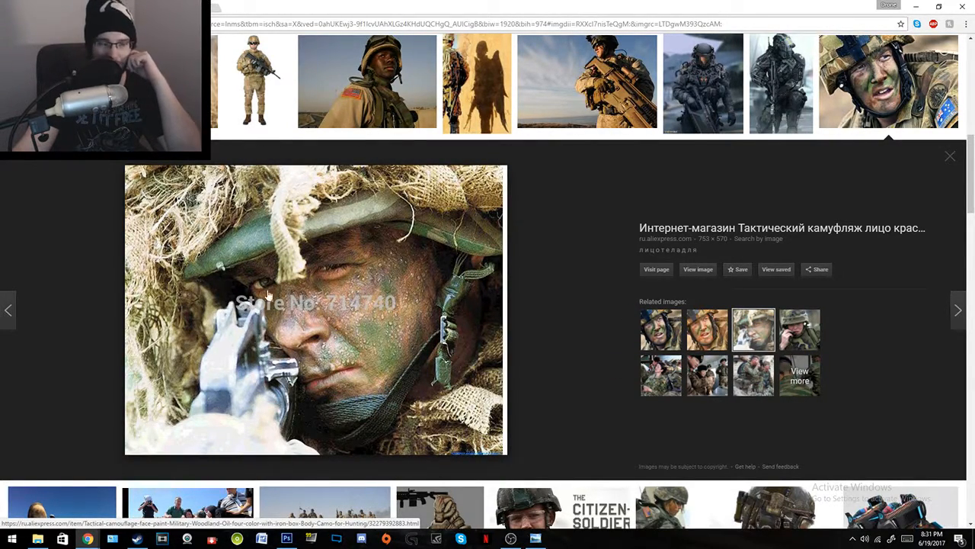
left_click(811, 331)
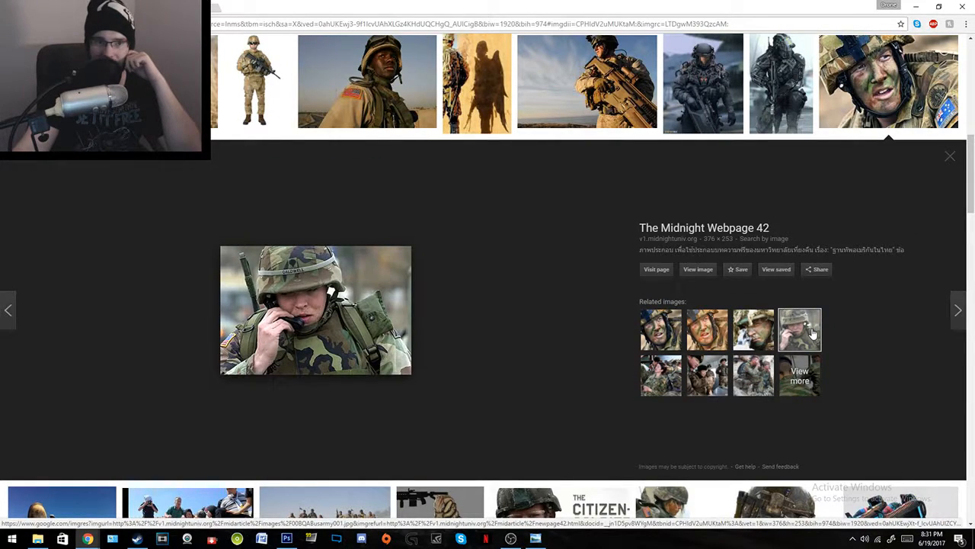
left_click(662, 384)
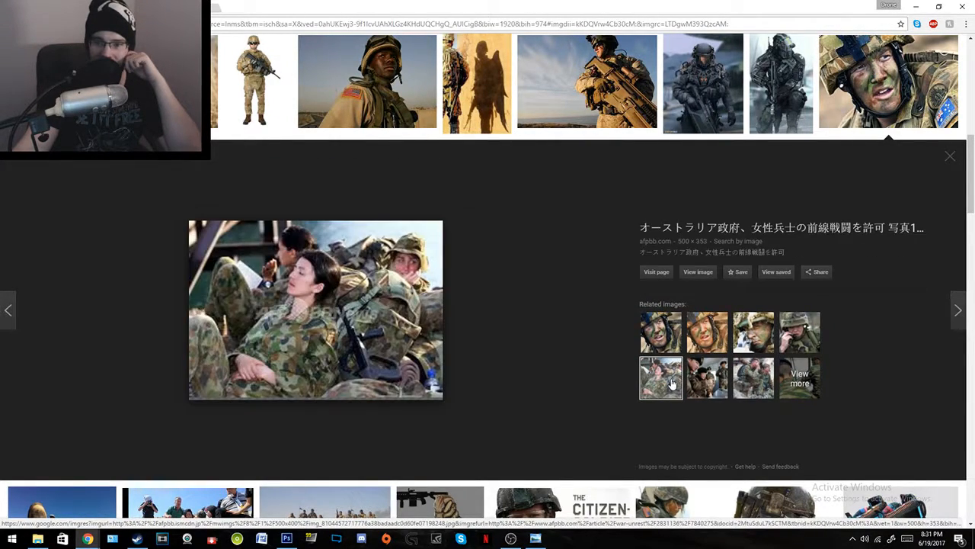
left_click(705, 383)
left_click(742, 383)
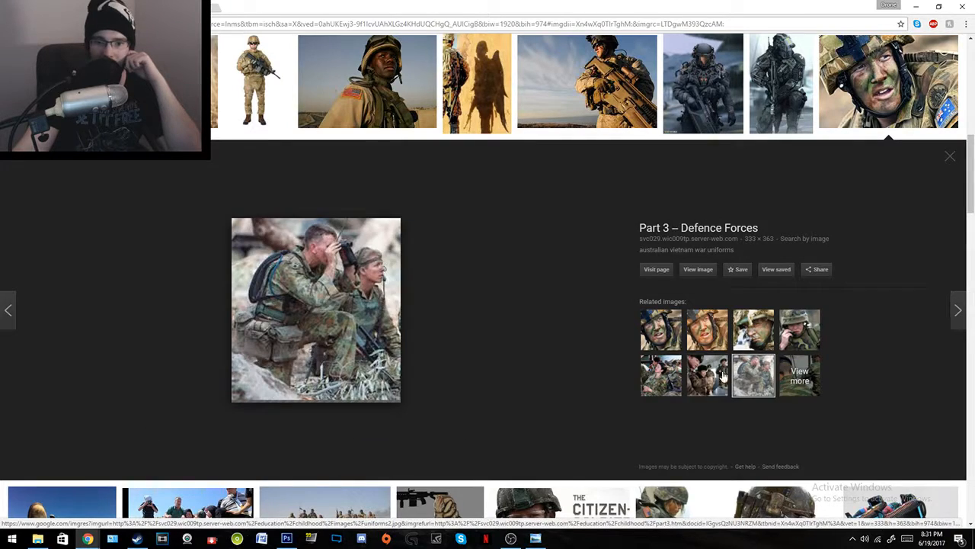
Step: Preview the Playbuzz U.S. soldier photo with the flag patch and compare it with the surrounding results
scroll(566, 342, "up", 1)
left_click(380, 219)
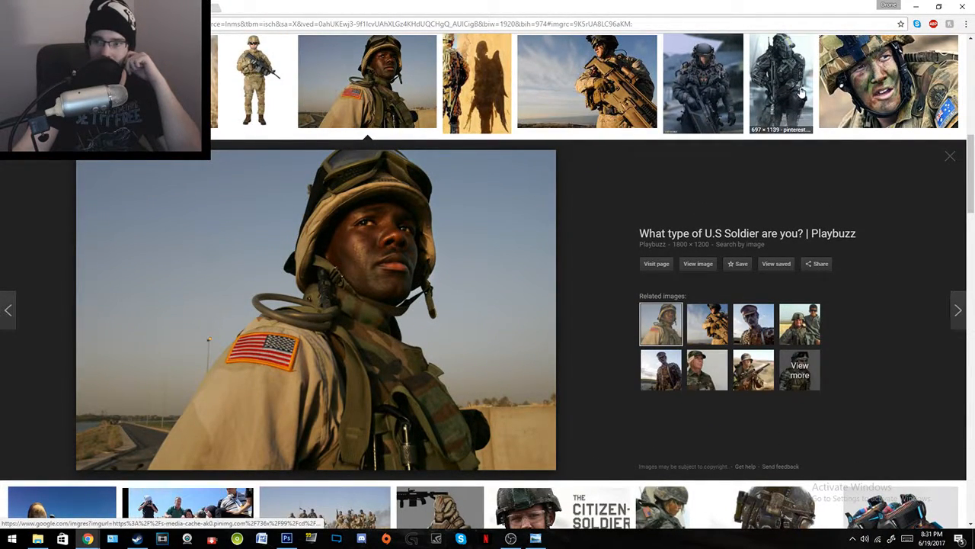
scroll(353, 138, "up", 3)
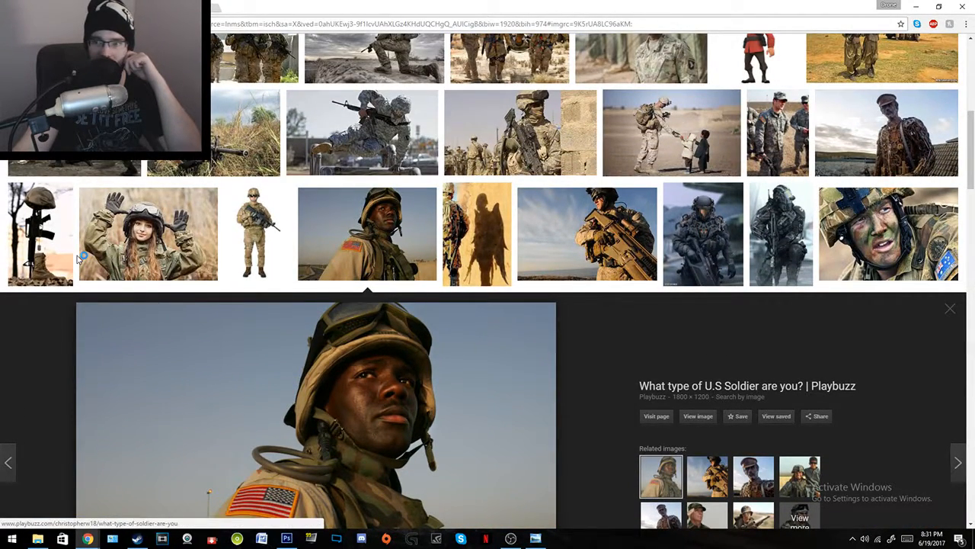
scroll(660, 324, "up", 3)
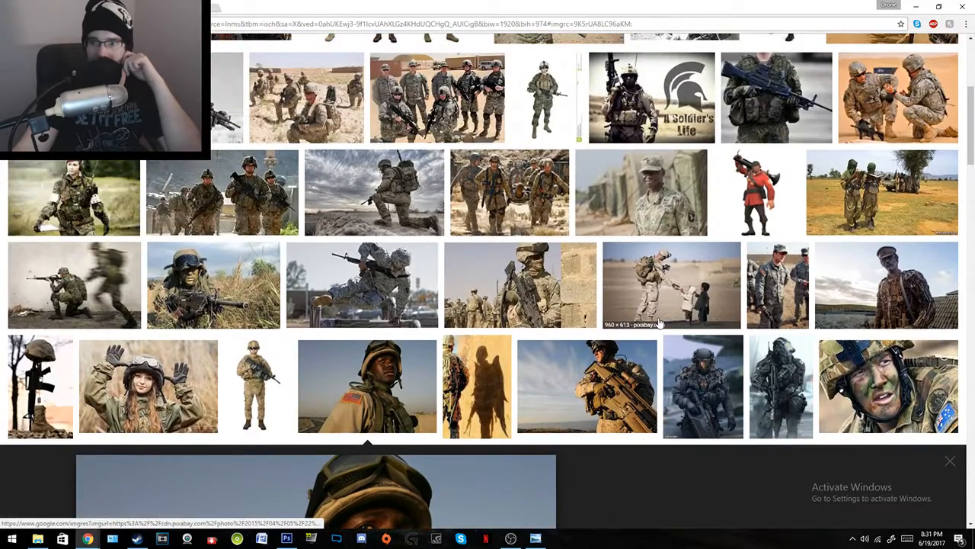
scroll(660, 324, "down", 6)
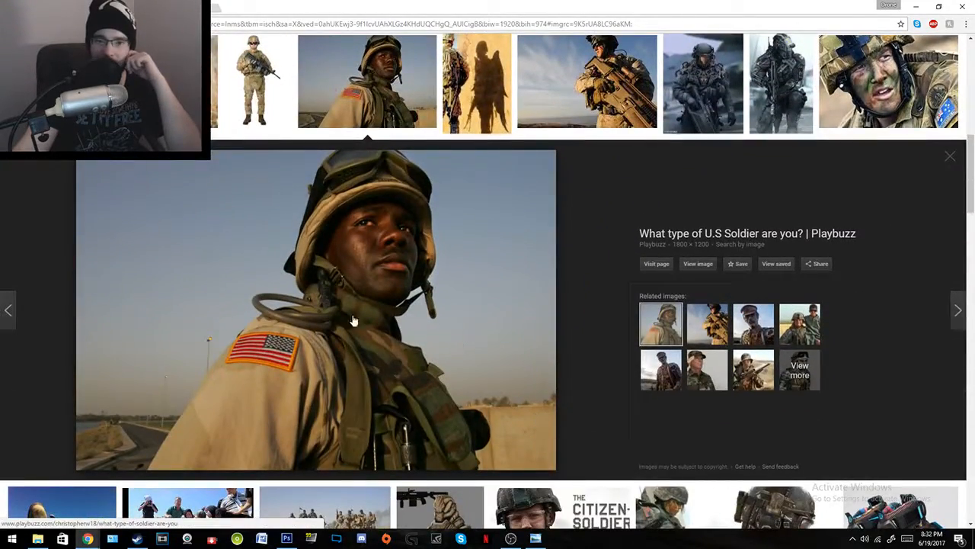
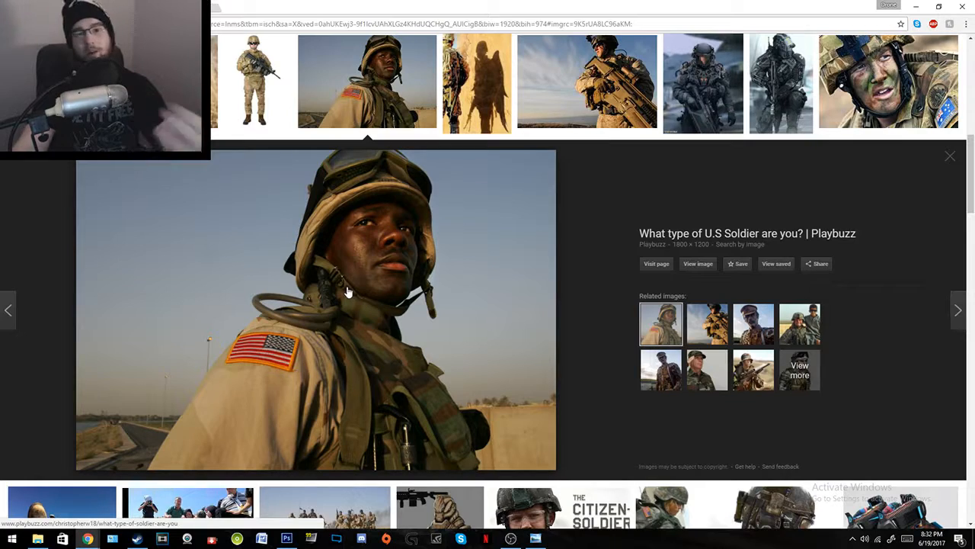
Step: Look through the images related to the Playbuzz soldier photo, and return to the Playbuzz photo itself
left_click(801, 331)
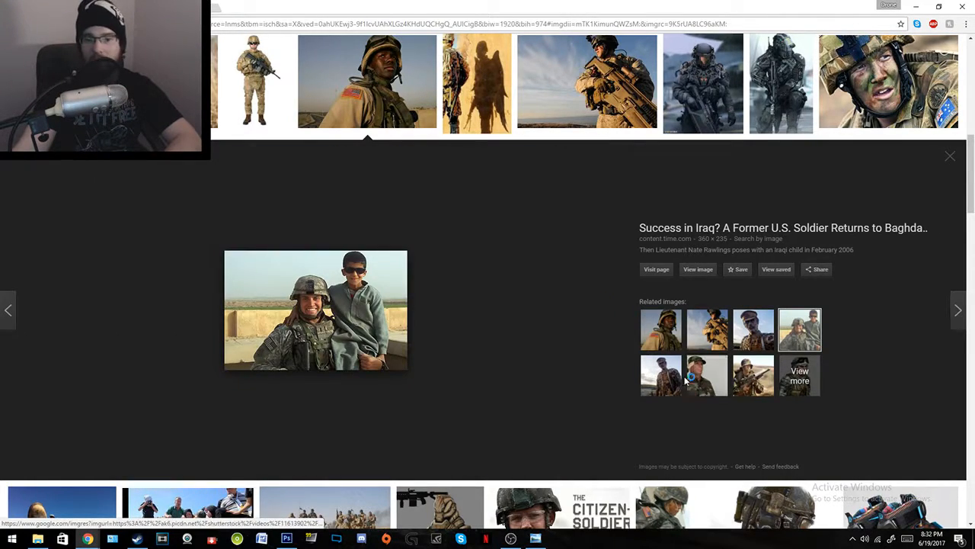
left_click(661, 375)
left_click(705, 383)
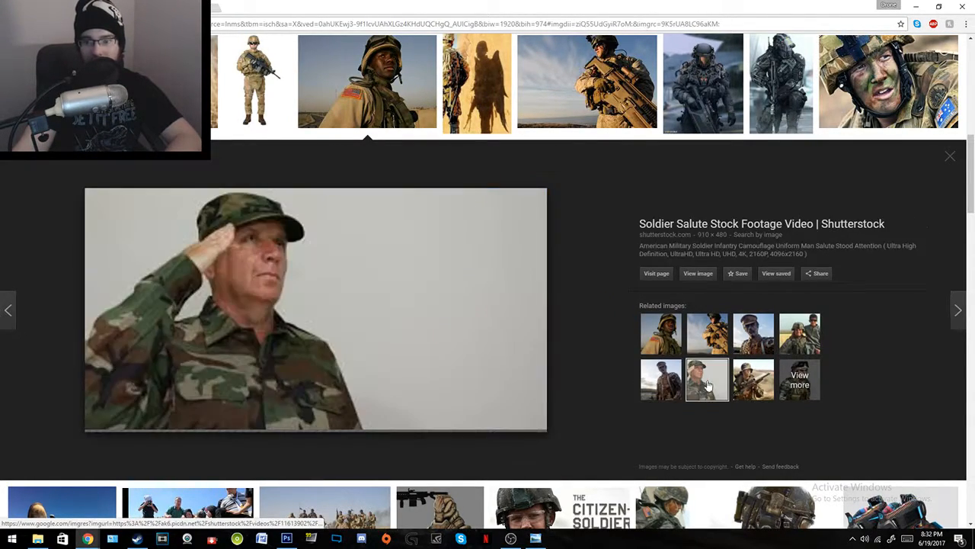
left_click(753, 379)
left_click(660, 329)
Step: Browse further soldier results, preview the Citizen-Soldier image, and select its related The Hurt Locker photo of two helmeted soldiers
scroll(534, 379, "down", 2)
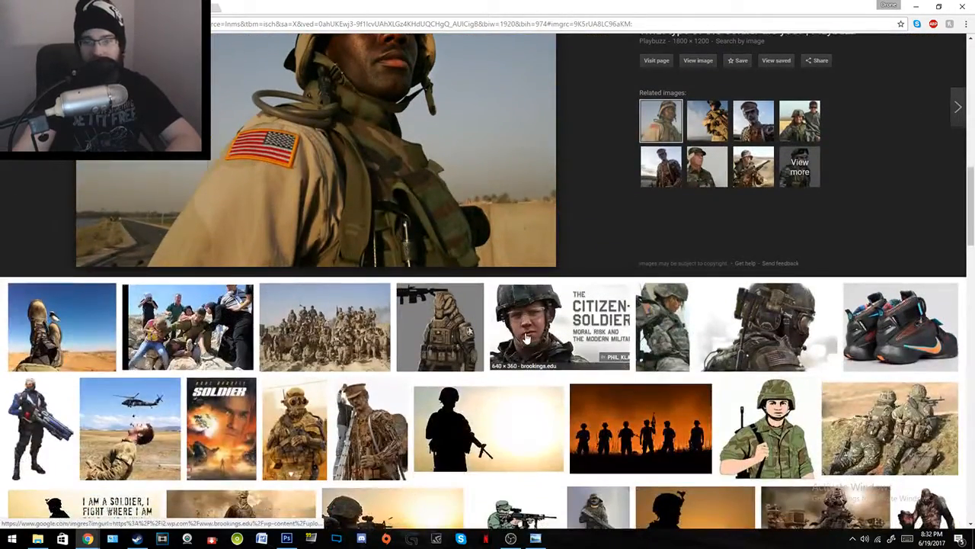
scroll(548, 358, "down", 1)
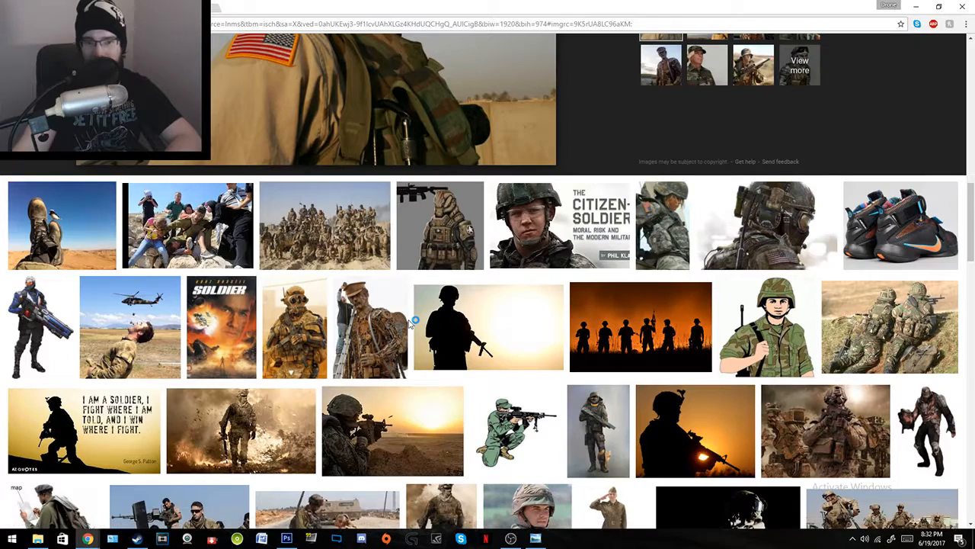
scroll(615, 343, "up", 1)
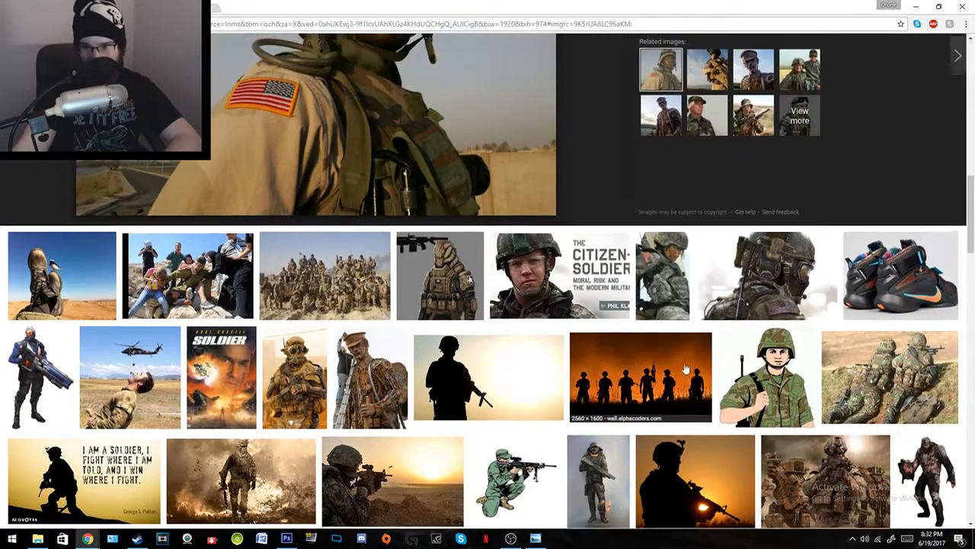
scroll(792, 388, "up", 2)
left_click(568, 400)
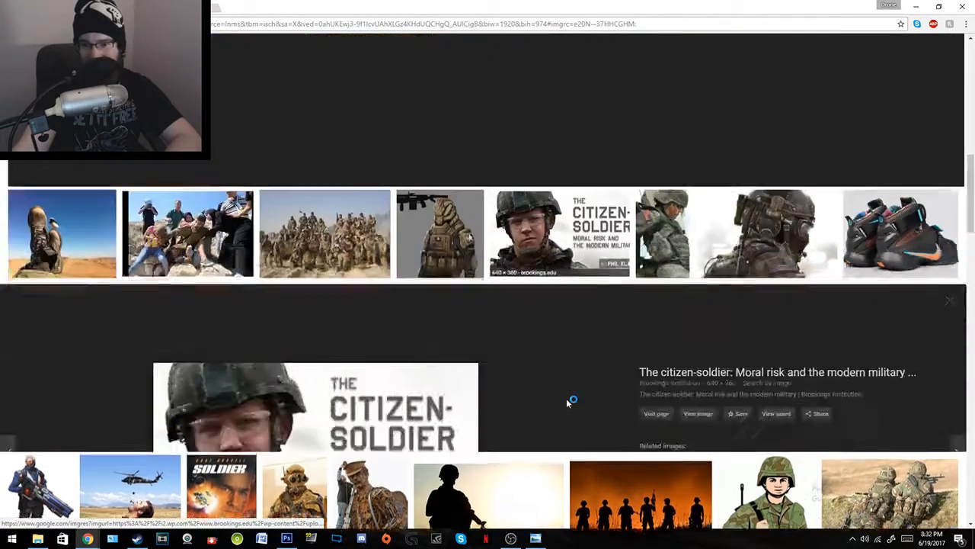
left_click(752, 328)
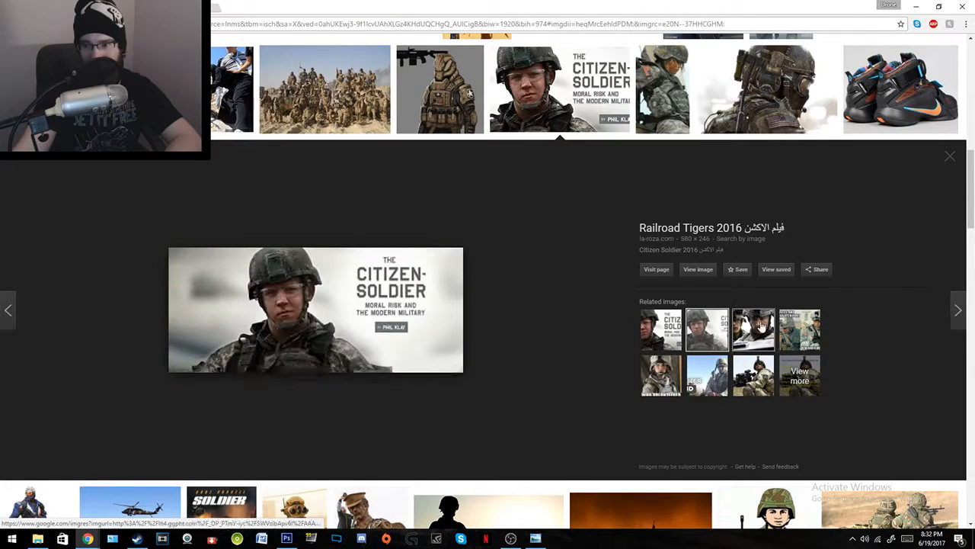
left_click(767, 385)
left_click(752, 327)
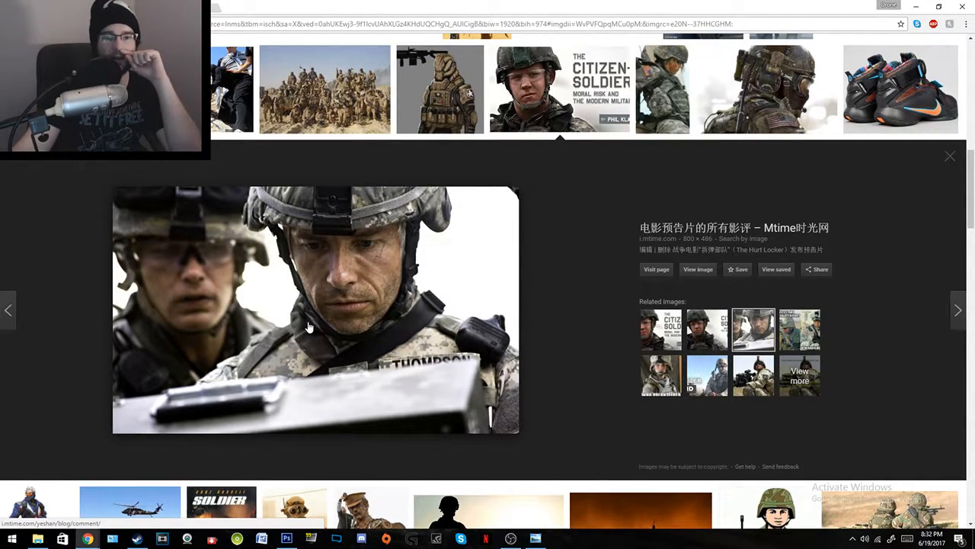
Step: Open the other available sizes of The Hurt Locker photo in a new tab and preview the 1400 × 850 version
middle_click(705, 239)
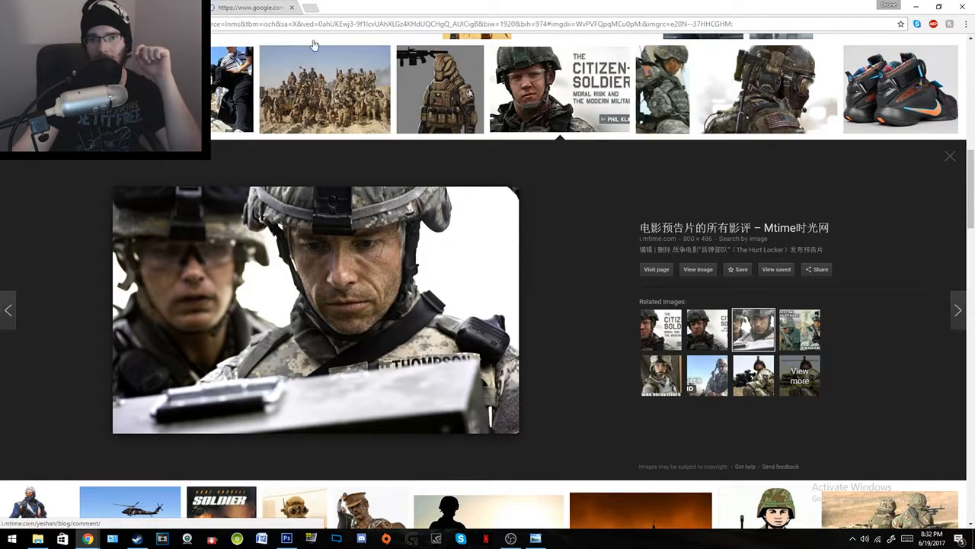
left_click(236, 7)
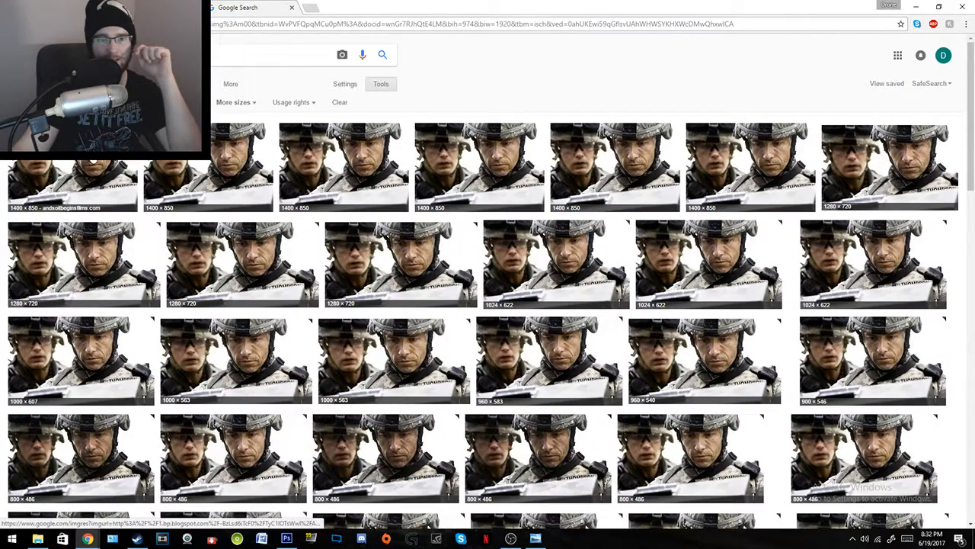
left_click(91, 161)
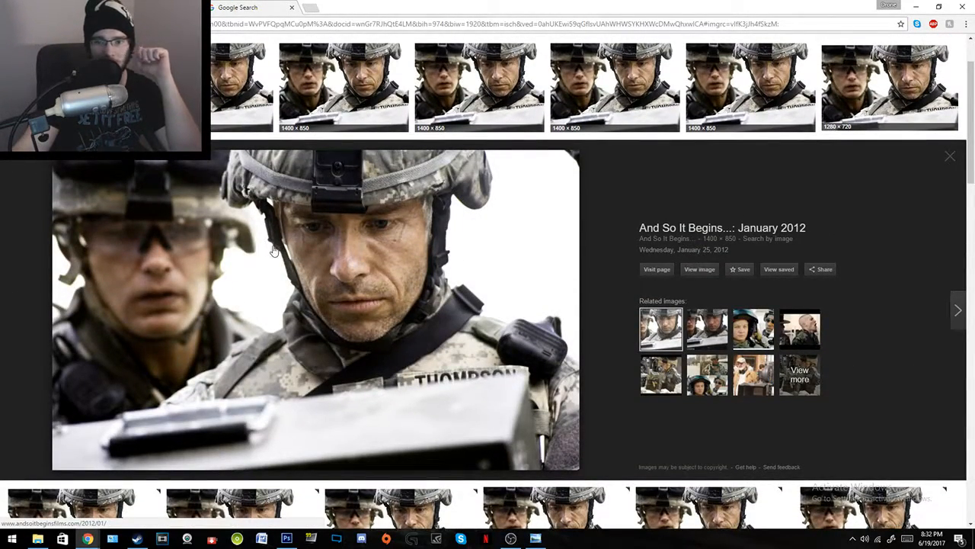
left_click(150, 6)
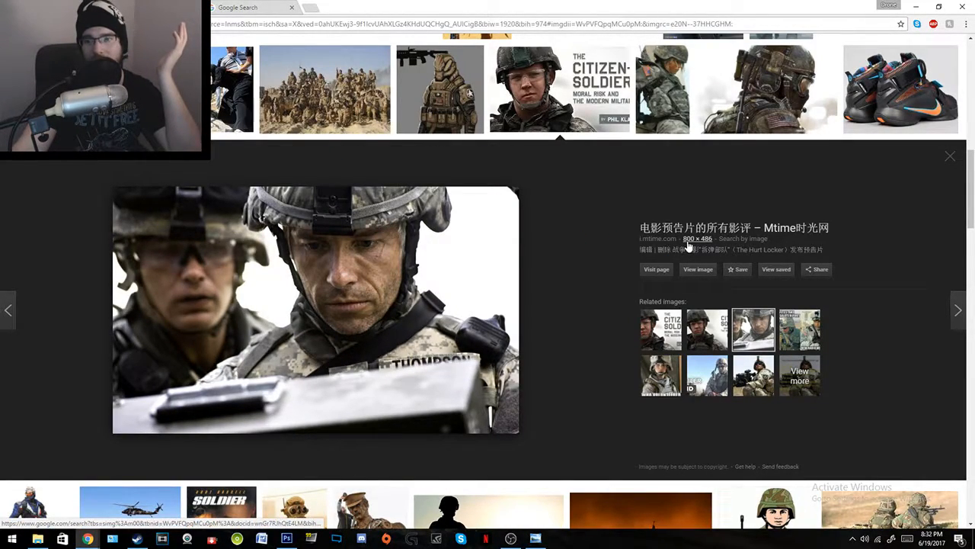
right_click(691, 247)
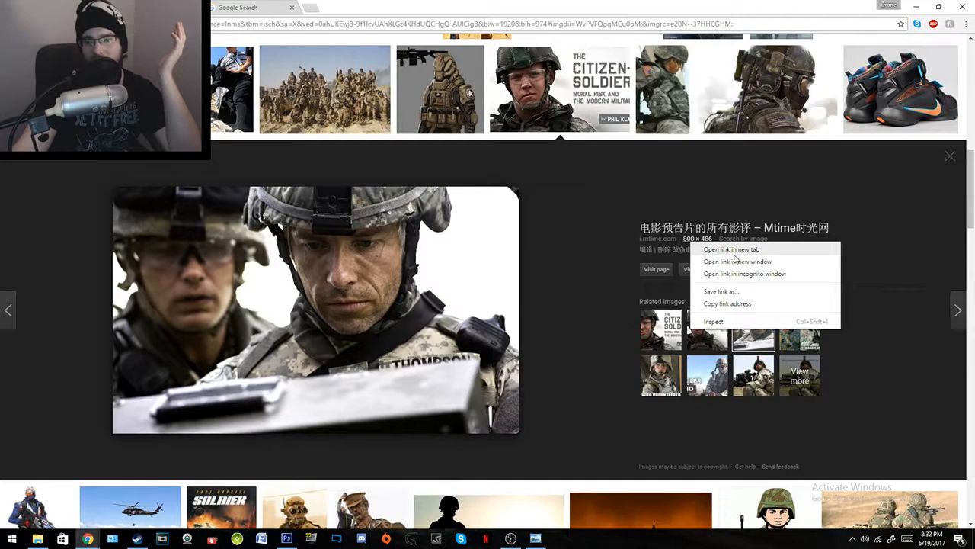
left_click(708, 249)
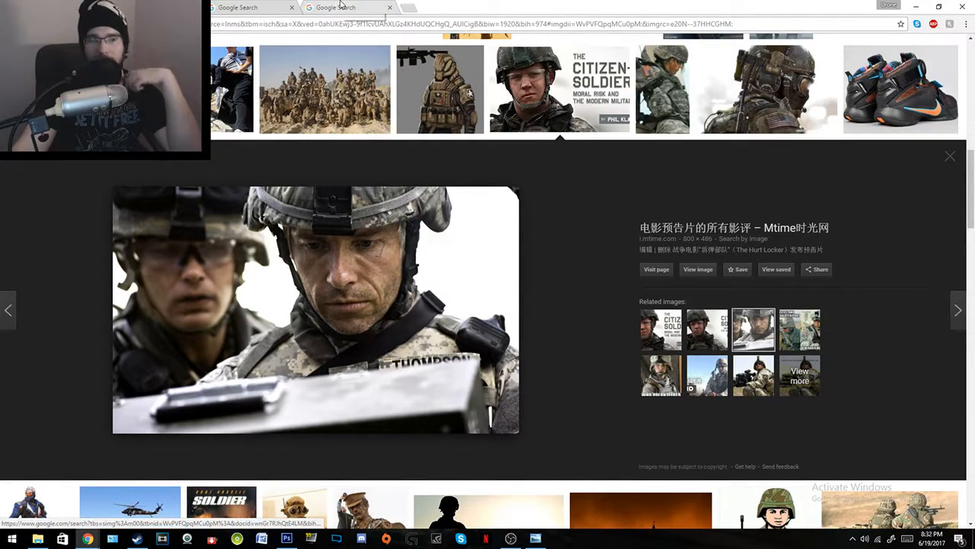
left_click(340, 9)
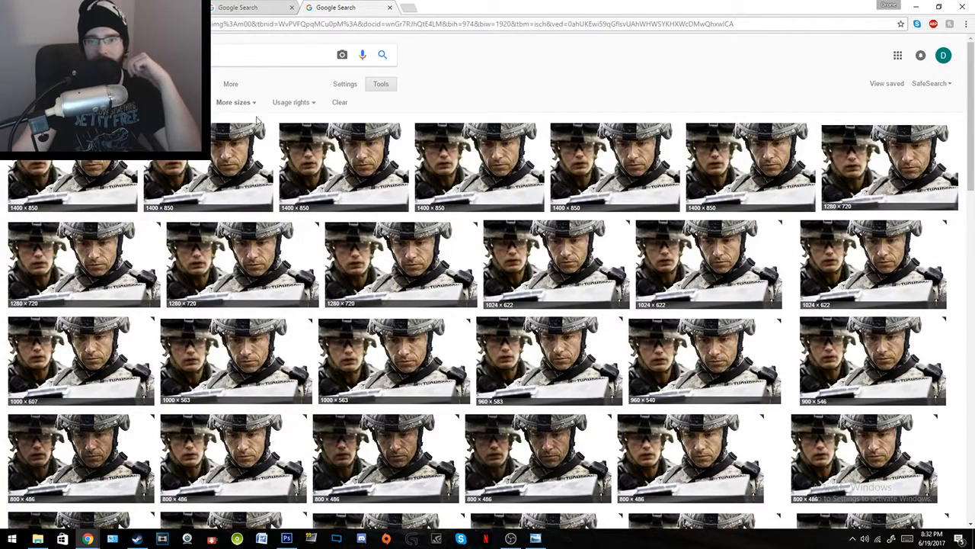
middle_click(336, 6)
Step: Copy the 1400 × 850 photo of the two helmeted soldiers and paste it into the blank Photoshop document
right_click(389, 262)
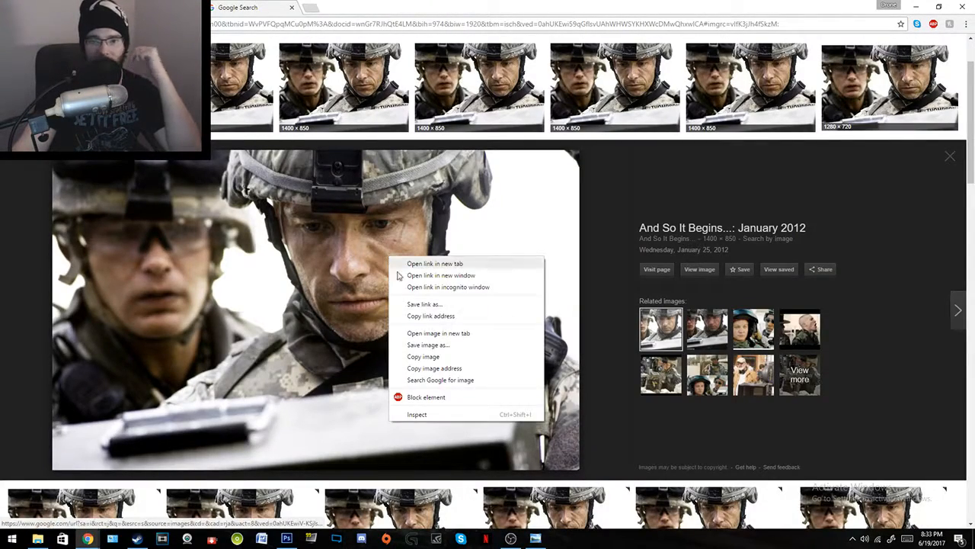
left_click(468, 355)
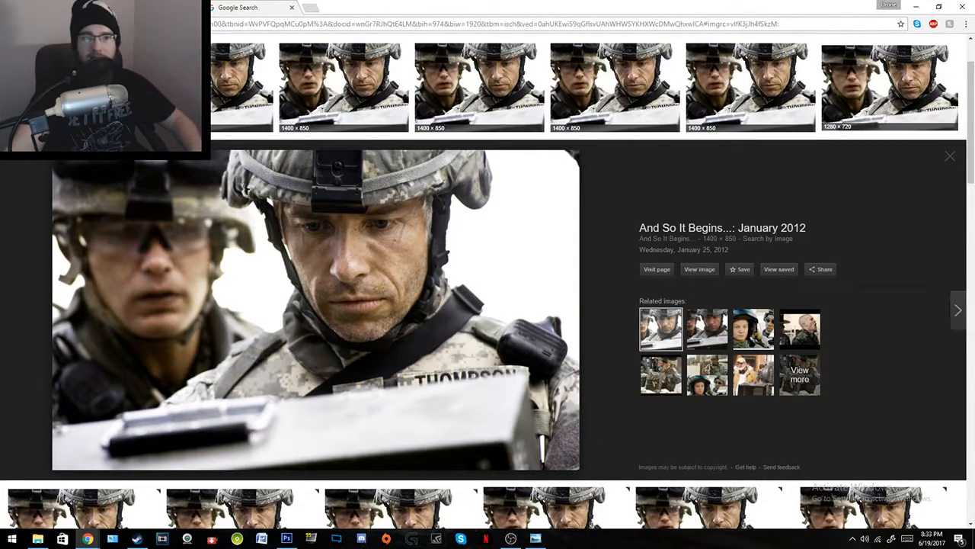
left_click_drag(381, 4, 0, 152)
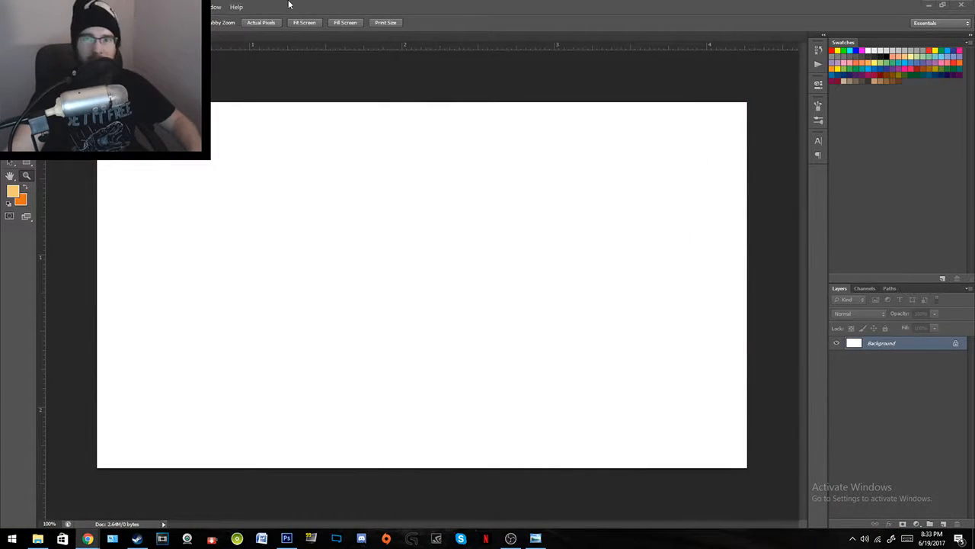
key("ctrl+v")
Step: Scale the pasted soldier photo down proportionally so it spans the width of the canvas
key("ctrl+0")
key("ctrl+t")
left_click_drag(668, 448, 637, 419)
key("Return")
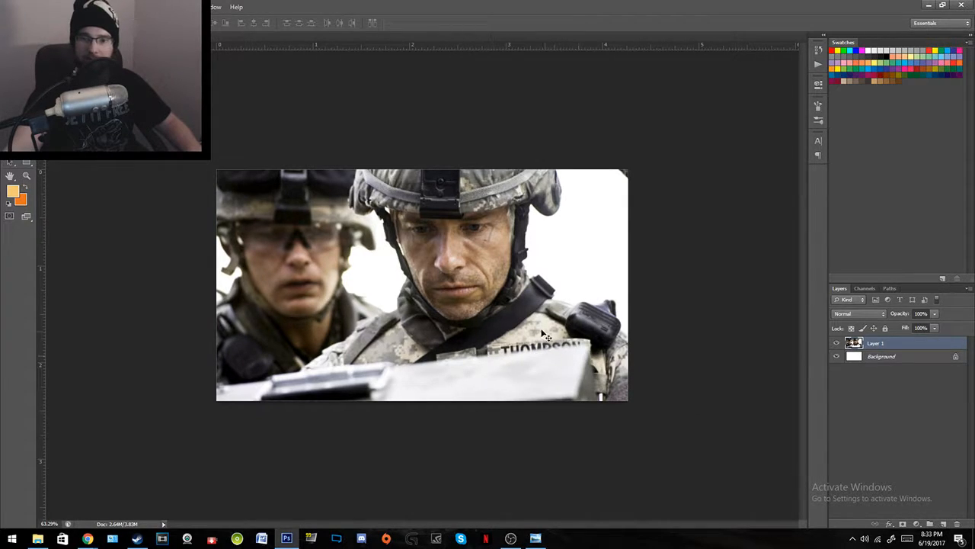
Step: Switch to File Explorer and browse to the last photos in the Logitech Webcam folder inside Pictures
key("alt+Tab")
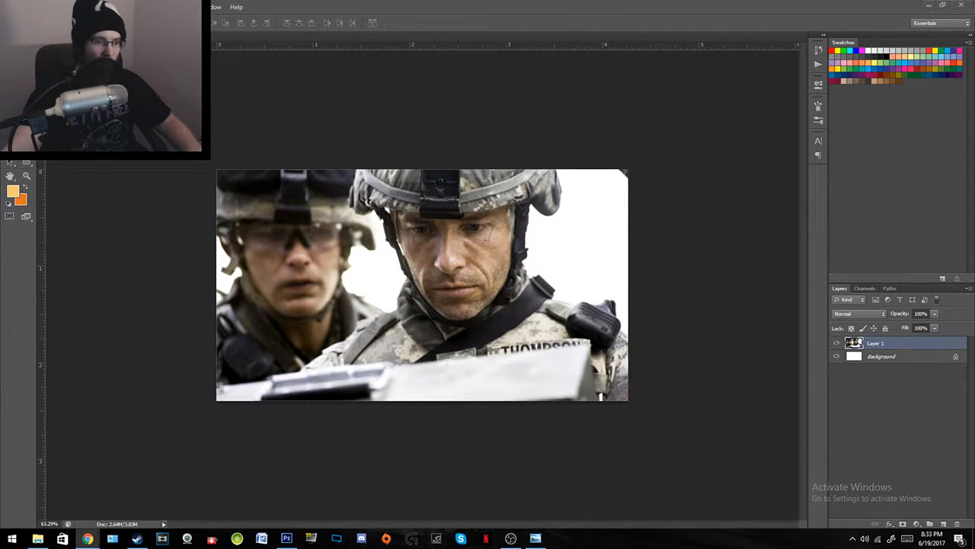
left_click(37, 539)
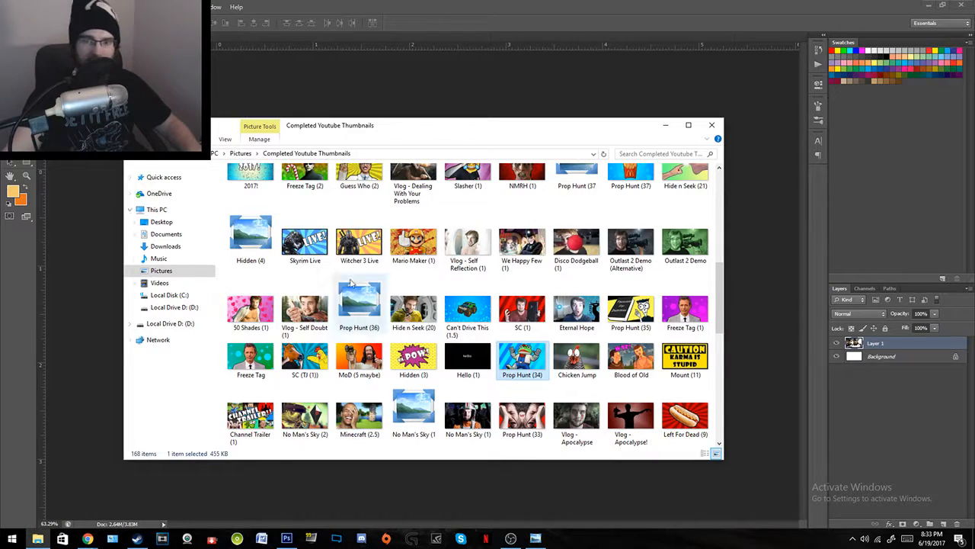
left_click(194, 271)
double_click(359, 196)
scroll(412, 261, "down", 15)
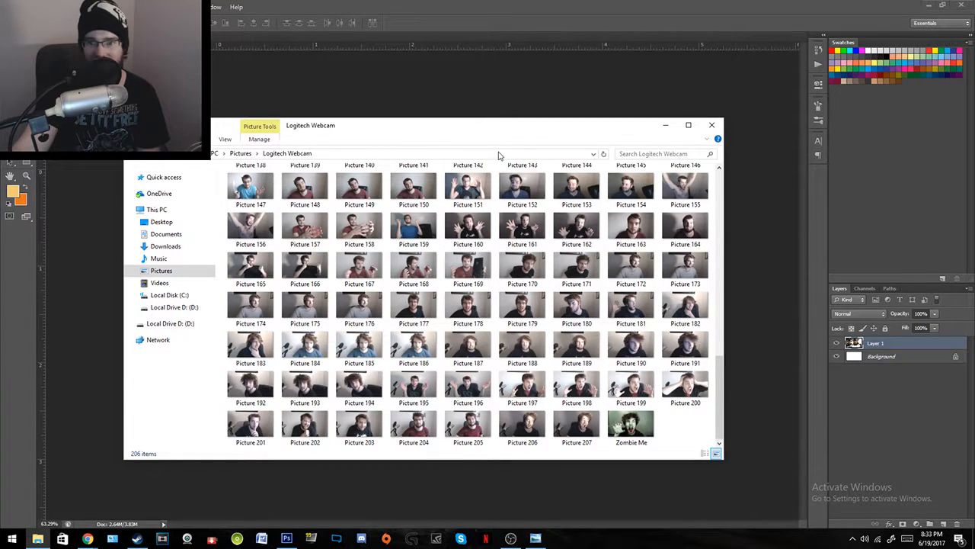
left_click_drag(462, 133, 546, 127)
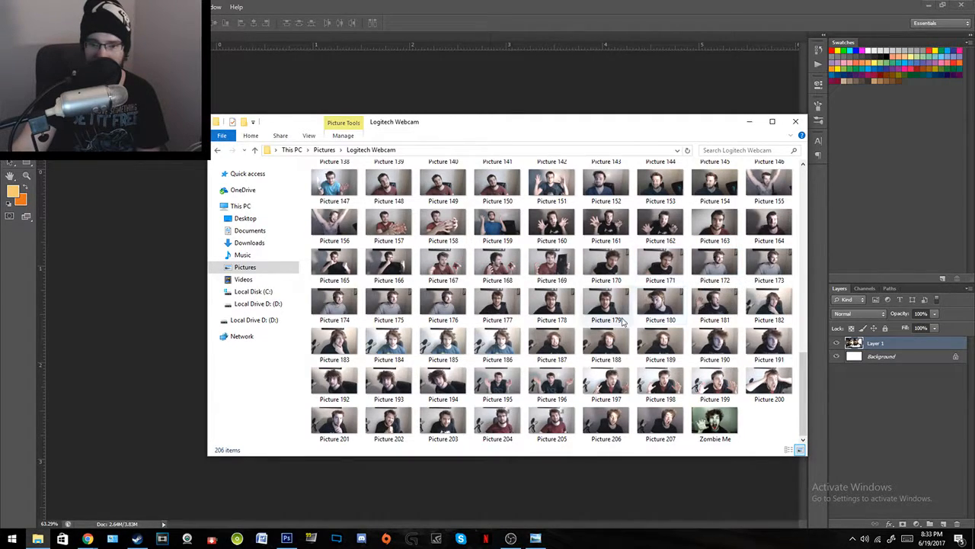
Step: Preview Picture 194, Picture 198 and Picture 199 to compare the facial expressions
double_click(421, 384)
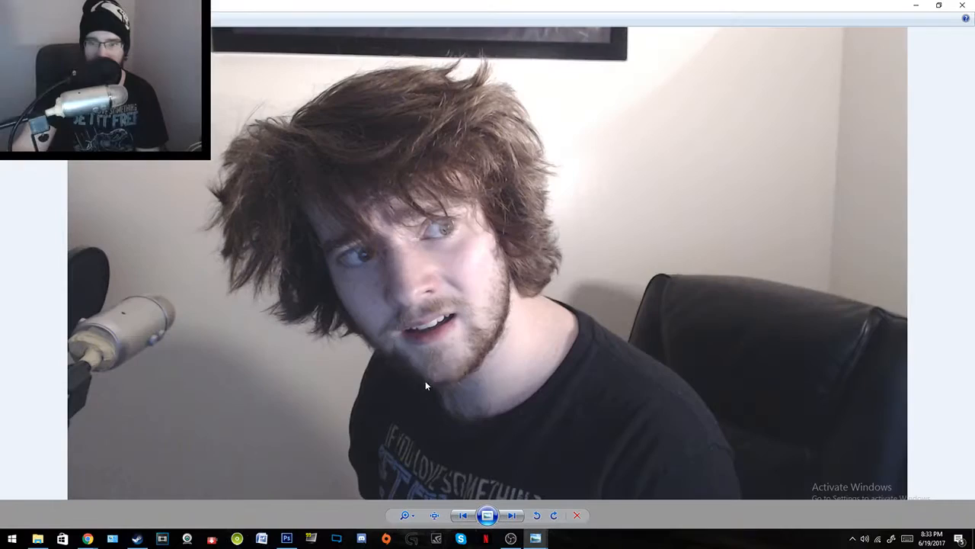
left_click(962, 5)
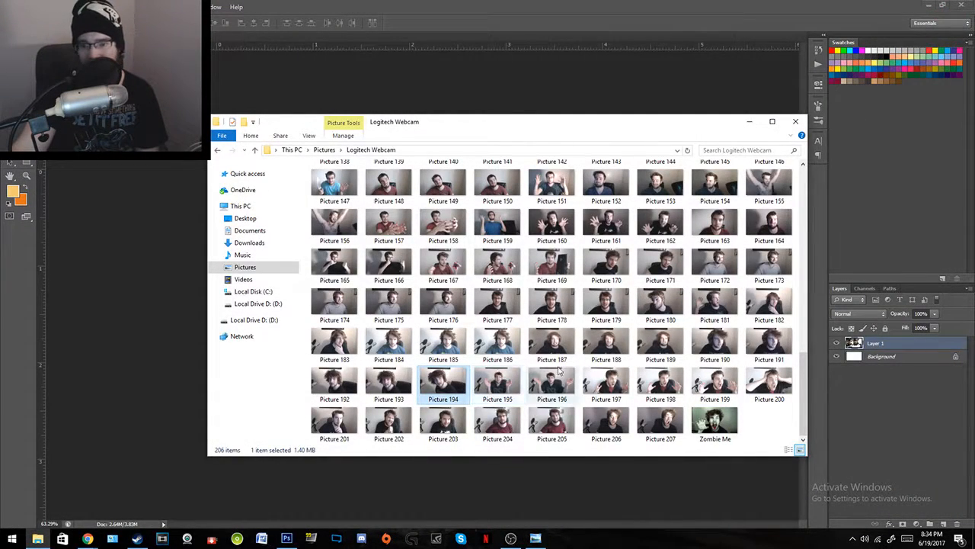
double_click(657, 397)
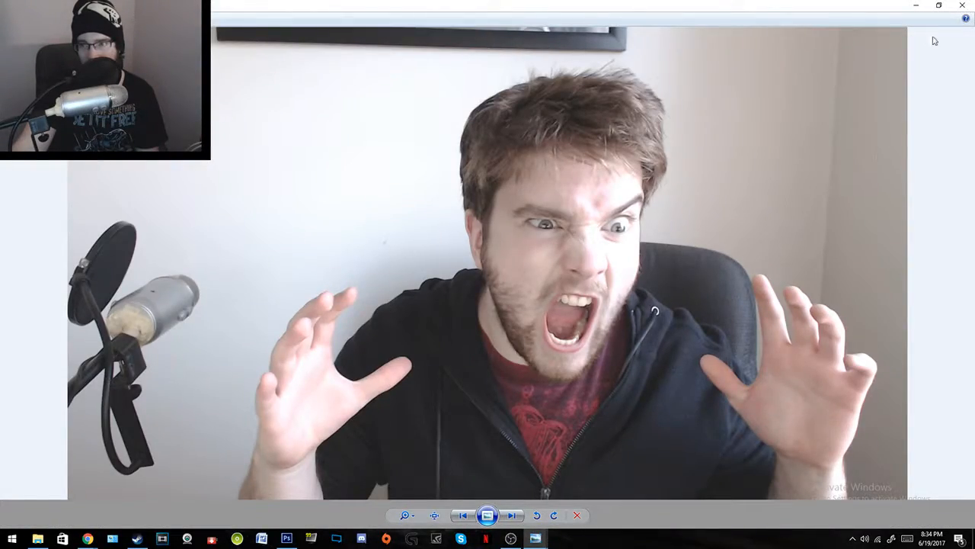
left_click(962, 5)
double_click(727, 375)
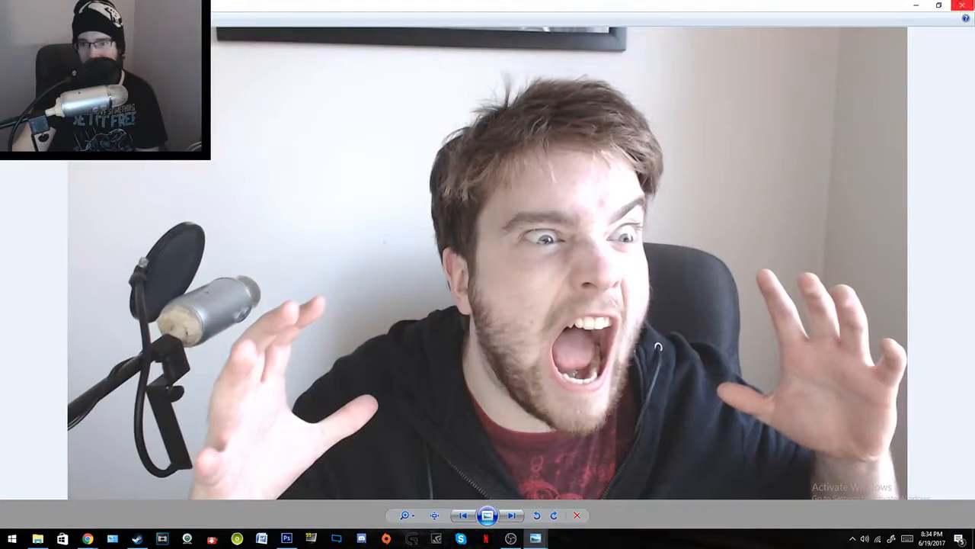
left_click(962, 5)
Step: Preview Picture 206 up close and Picture 207 to judge their facial expressions
left_click(625, 421)
double_click(626, 420)
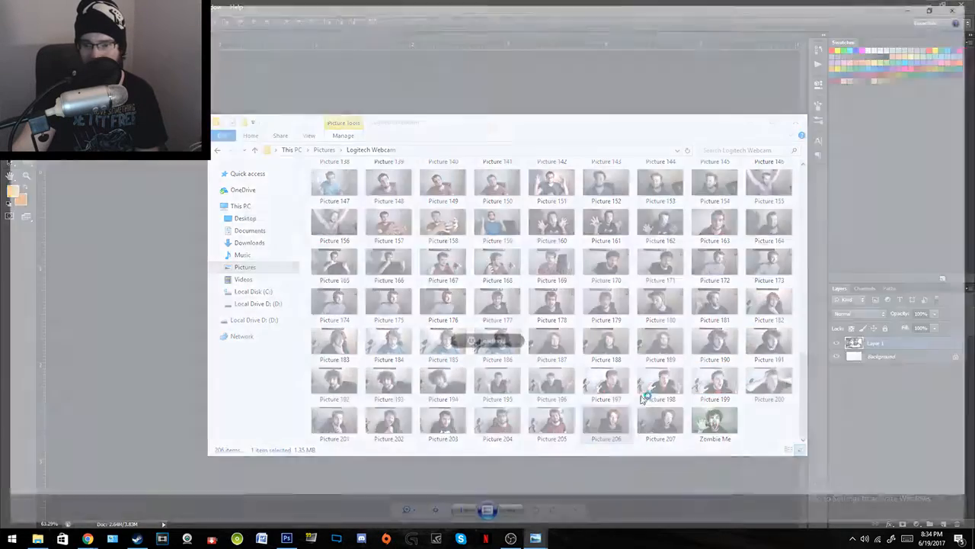
scroll(660, 211, "up", 4)
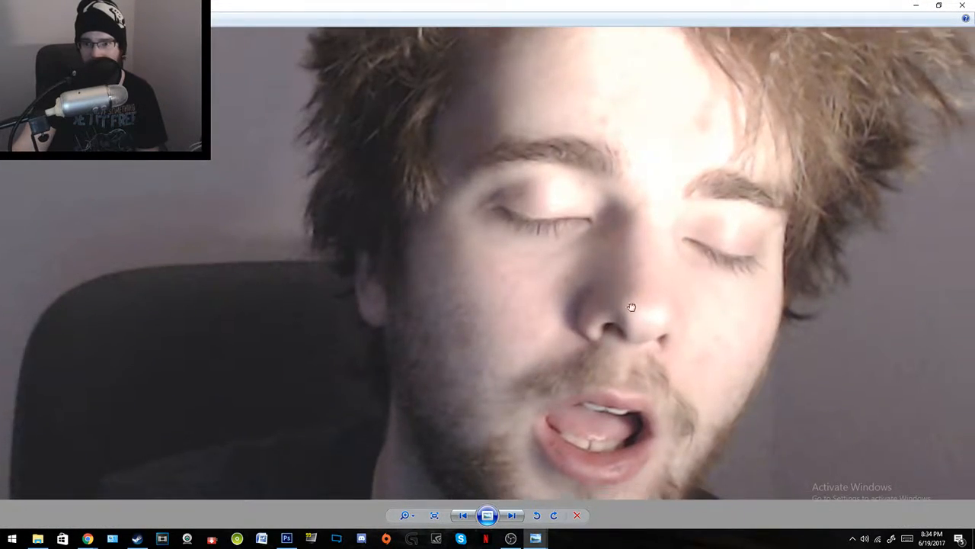
scroll(545, 347, "down", 4)
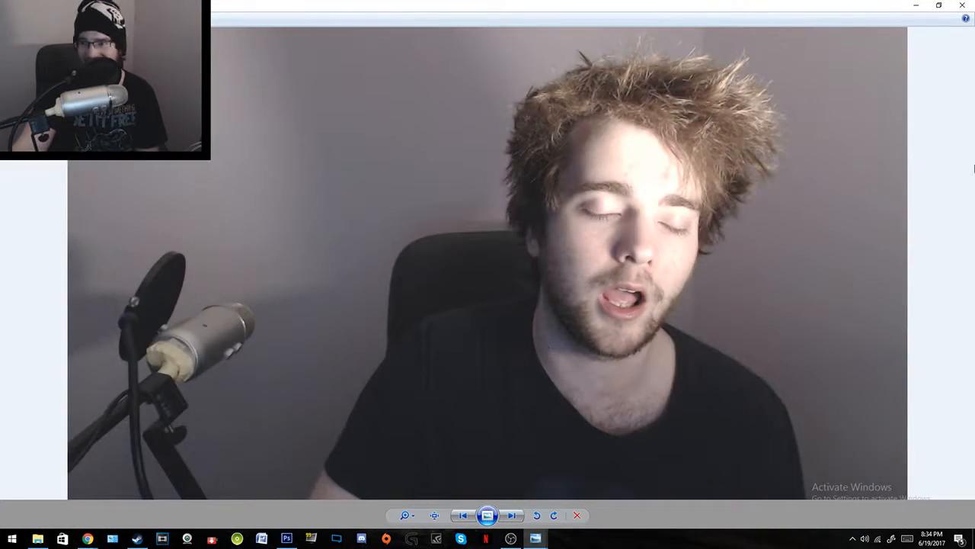
left_click(962, 5)
double_click(656, 424)
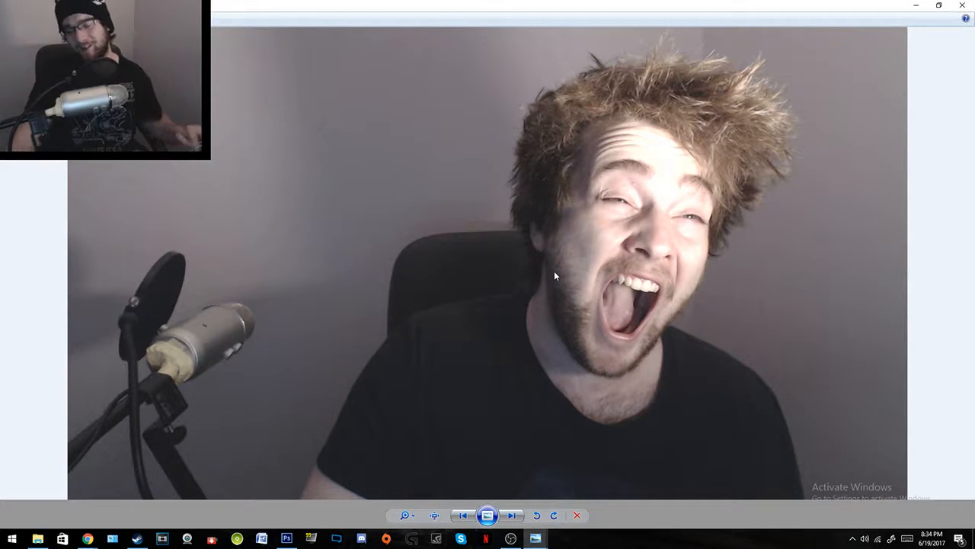
left_click(966, 4)
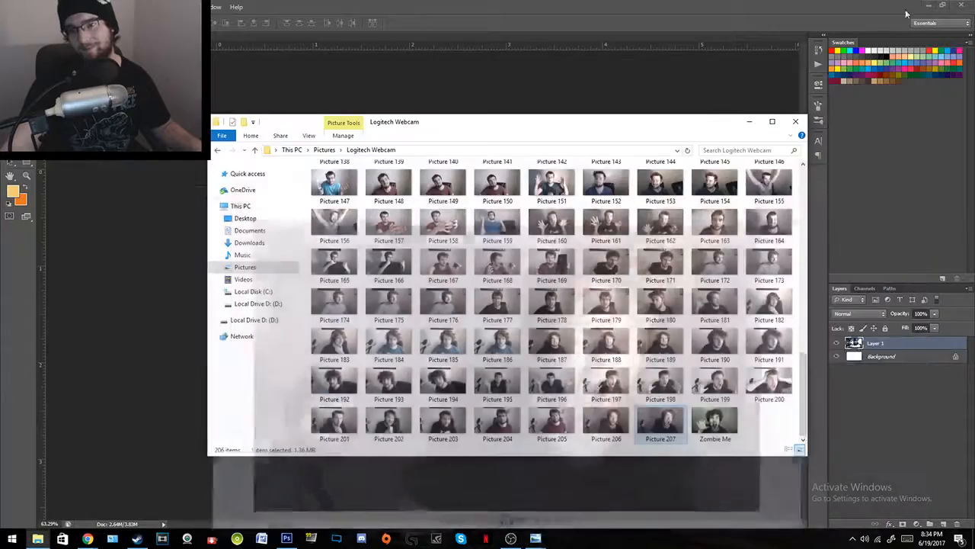
Step: Place Picture 207 from the Logitech Webcam folder into the Photoshop document above the soldier photo, keeping its default size
left_click(576, 4)
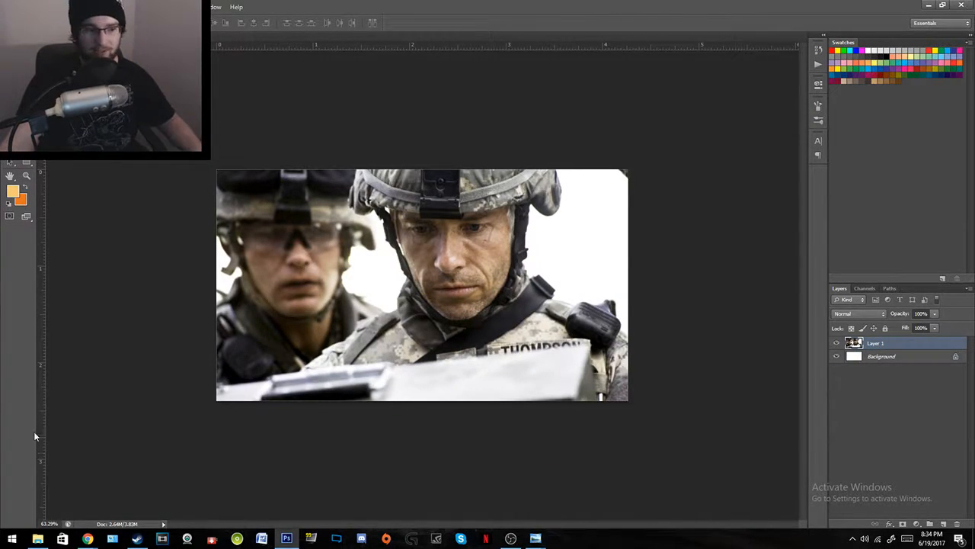
left_click(37, 539)
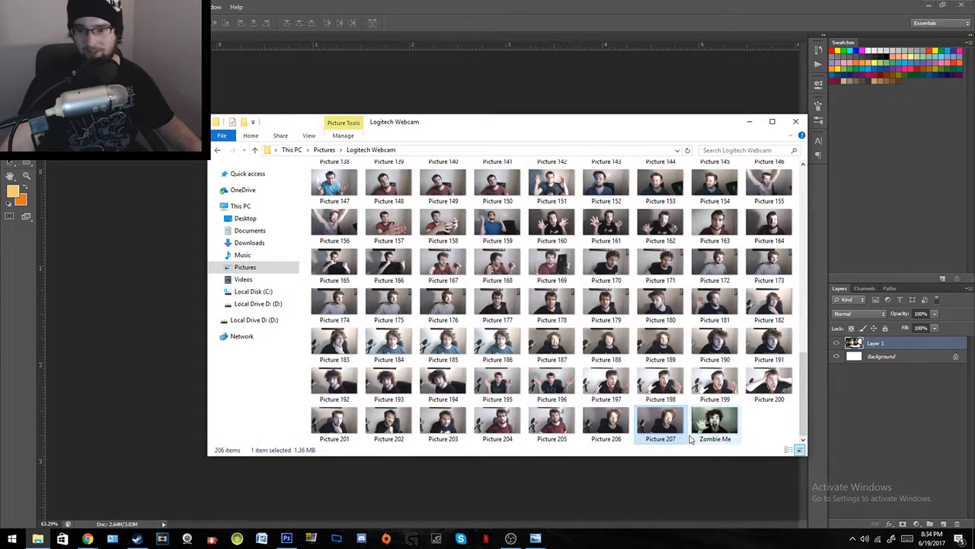
left_click_drag(671, 429, 86, 395)
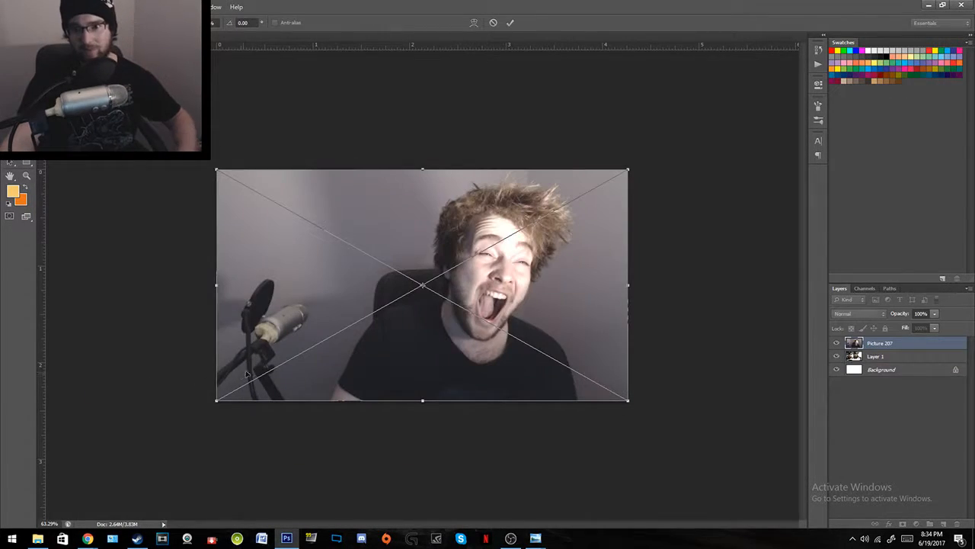
key("Return")
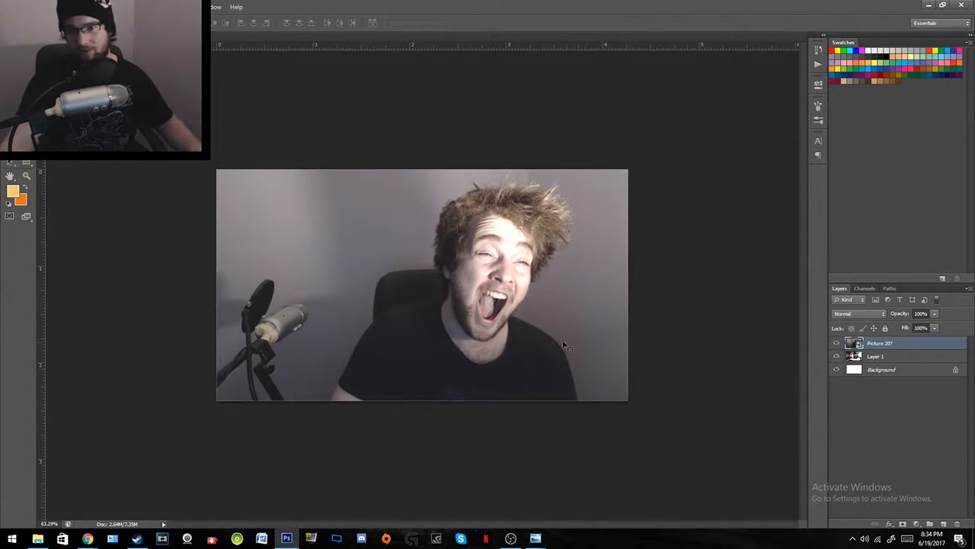
Step: With the Picture 207 layer temporarily hidden, try a looping brush stroke over the soldier on Layer 1 and undo it
key("z")
left_click_drag(486, 320, 500, 306)
right_click(490, 312)
left_click(504, 276)
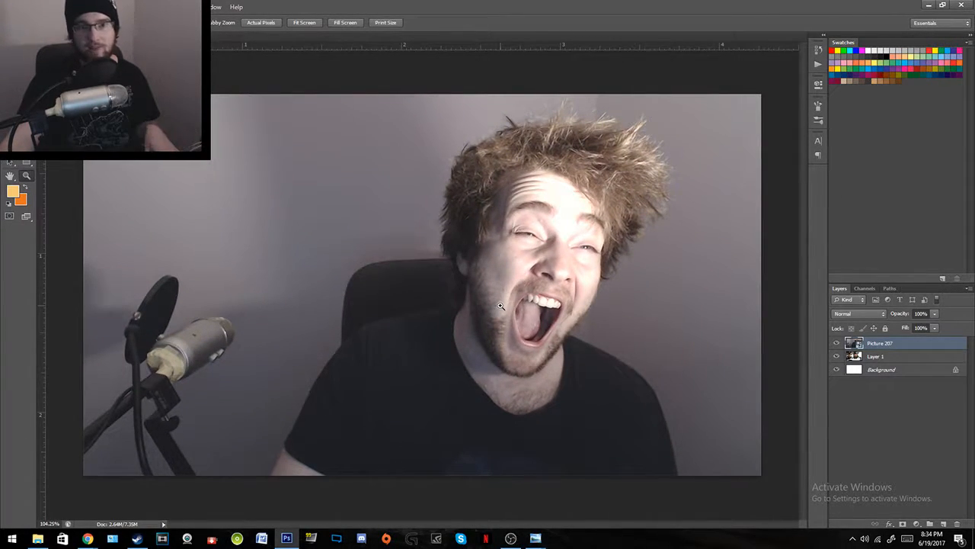
left_click(836, 345)
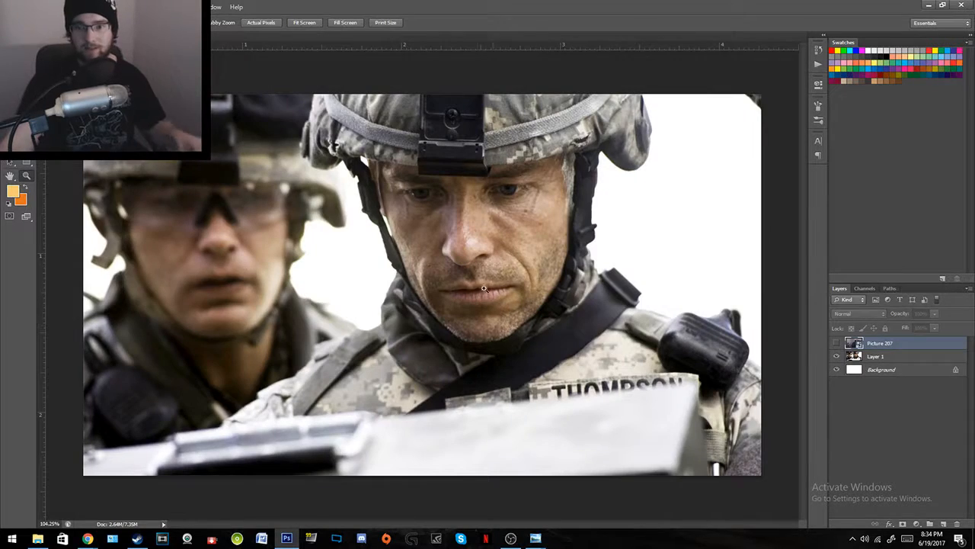
key("b")
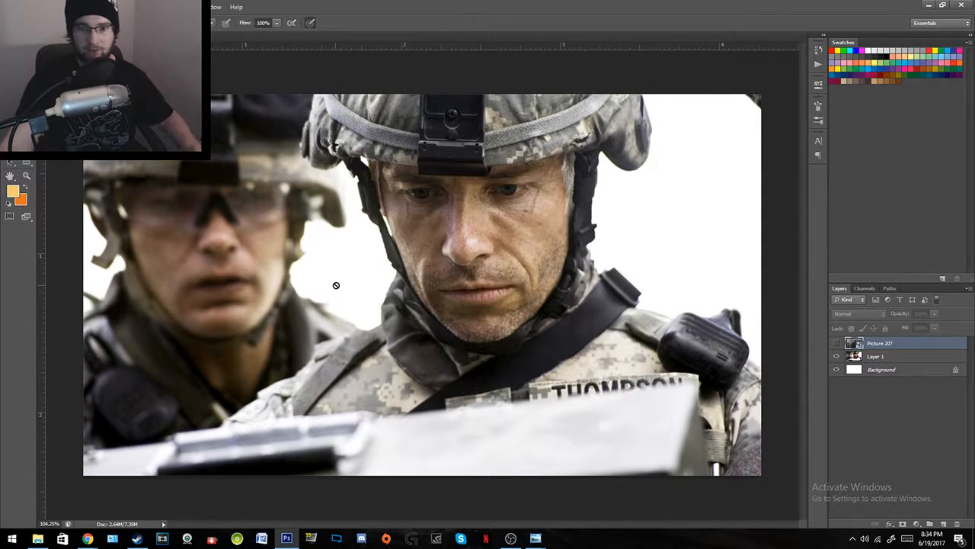
left_click(888, 358)
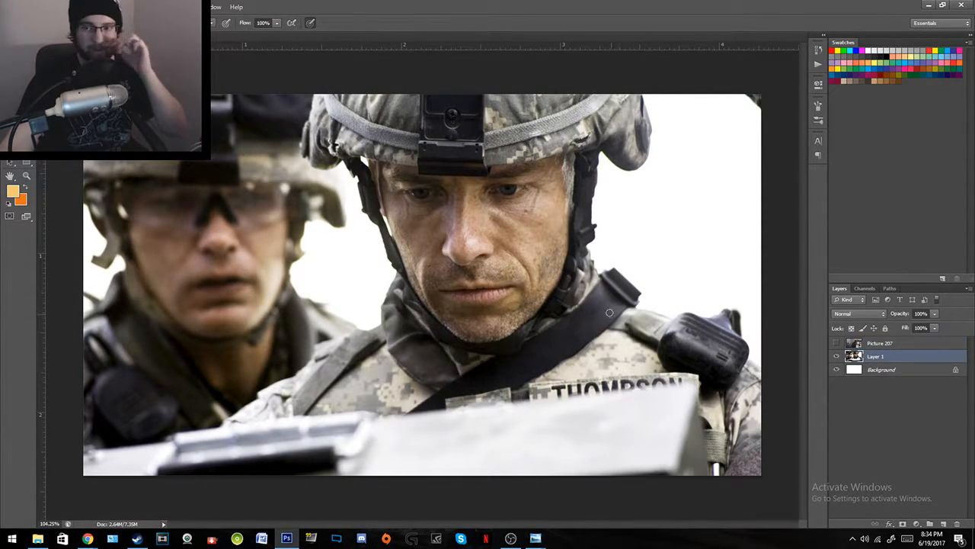
mouse_move(681, 286)
left_mouse_down()
mouse_move(646, 241)
mouse_move(531, 250)
mouse_move(583, 220)
mouse_move(496, 351)
left_mouse_up()
left_click_drag(428, 334, 485, 368)
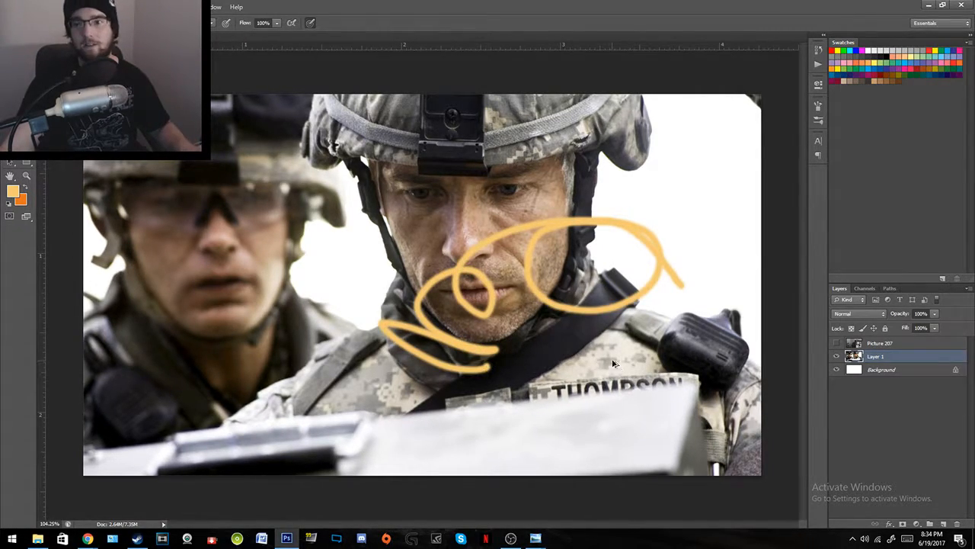
key("ctrl+z")
left_click(837, 344)
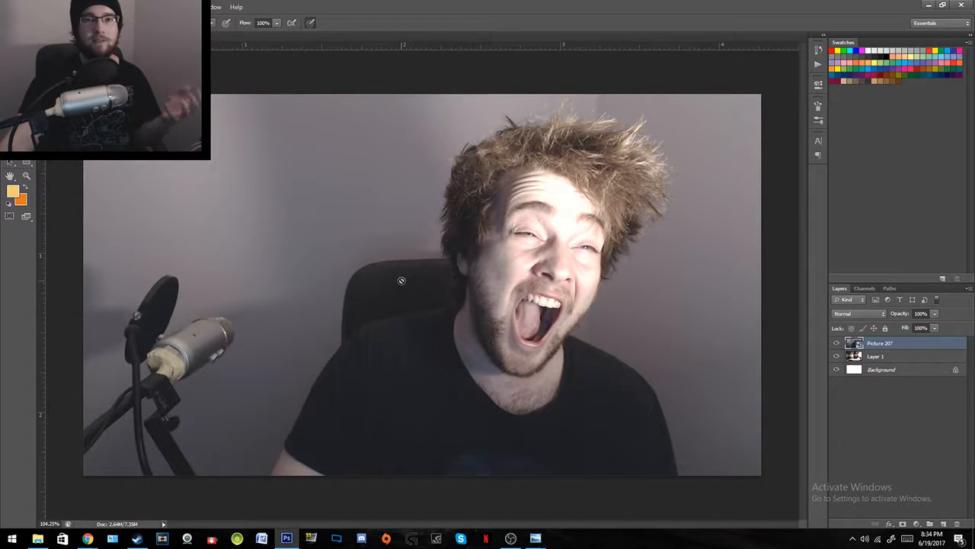
Step: Try rasterizing the Picture 207 smart object and painting a brush stroke across it, and undo both
left_click(355, 249)
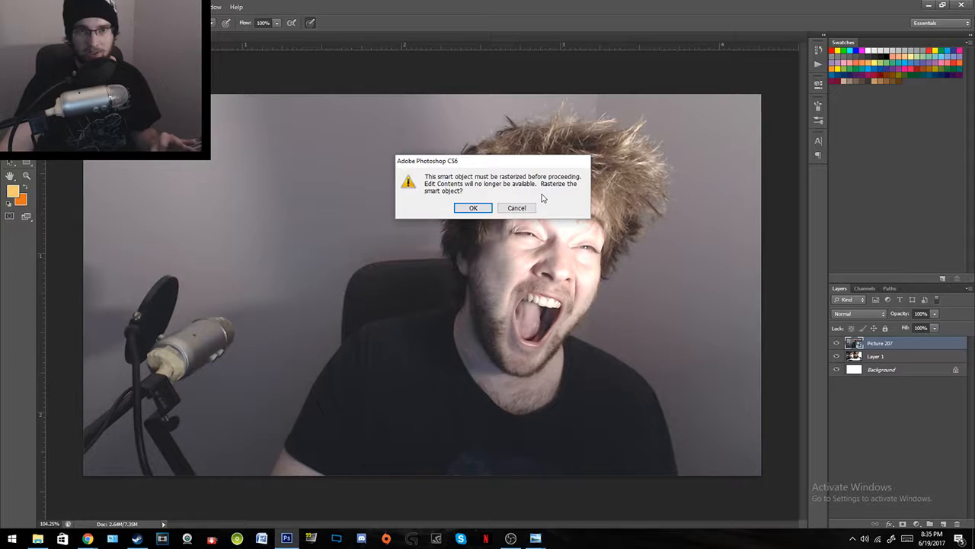
left_click(473, 208)
mouse_move(276, 249)
left_mouse_down()
mouse_move(487, 208)
mouse_move(374, 319)
mouse_move(630, 268)
left_mouse_up()
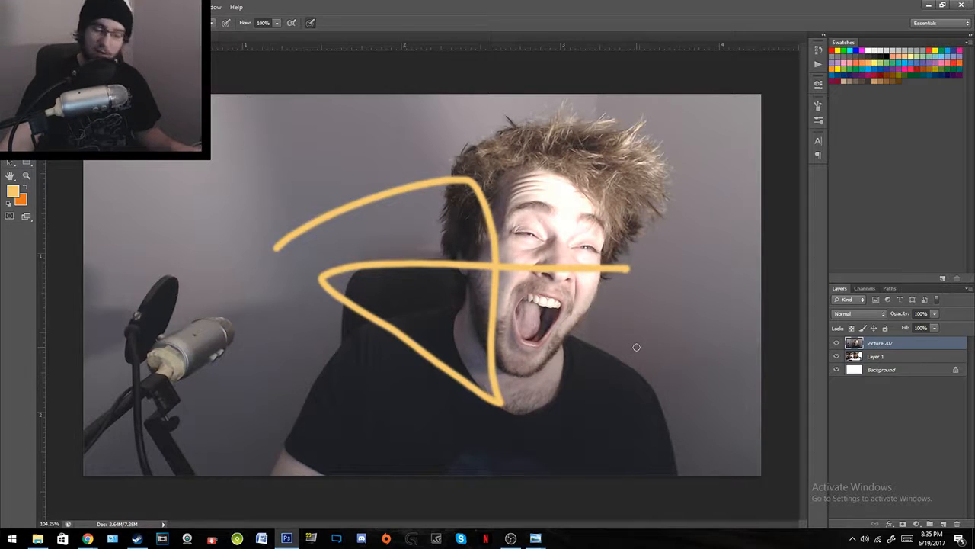
key("ctrl+z")
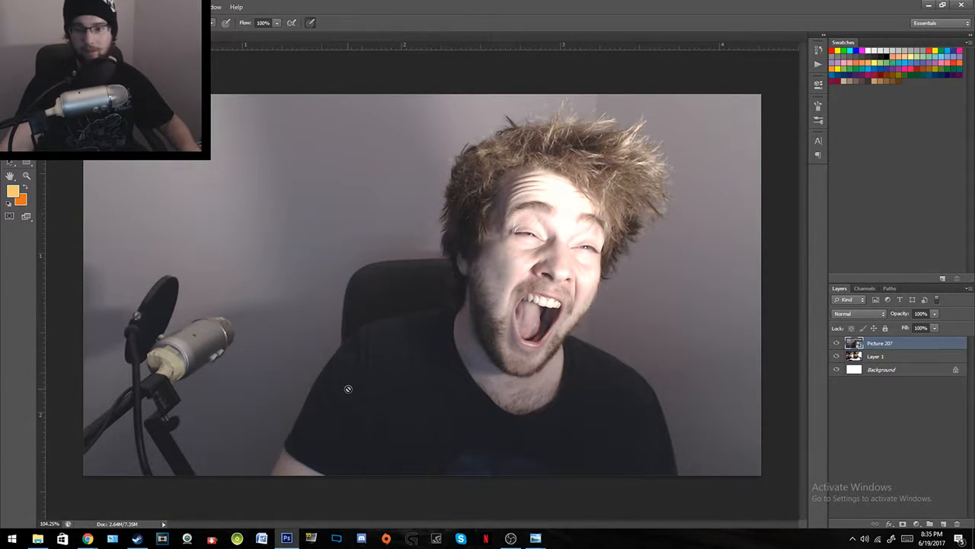
Step: Trace a Pen path on Picture 207 along the bearded jaw, around the chin and up the brightly lit cheek
key("z")
mouse_move(299, 442)
left_mouse_down()
mouse_move(343, 442)
mouse_move(369, 429)
mouse_move(283, 431)
left_mouse_up()
left_click_drag(495, 319, 556, 313)
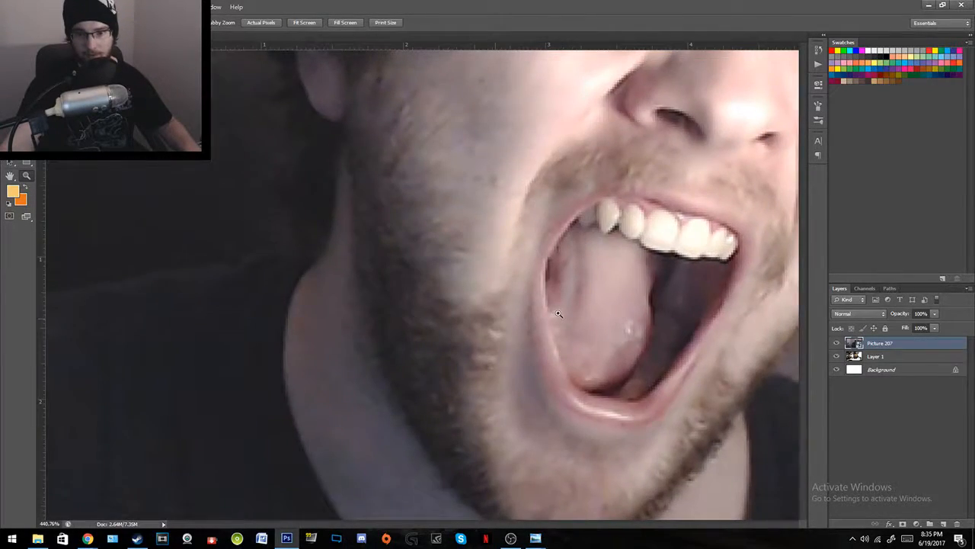
left_click_drag(427, 372, 279, 327)
key("p")
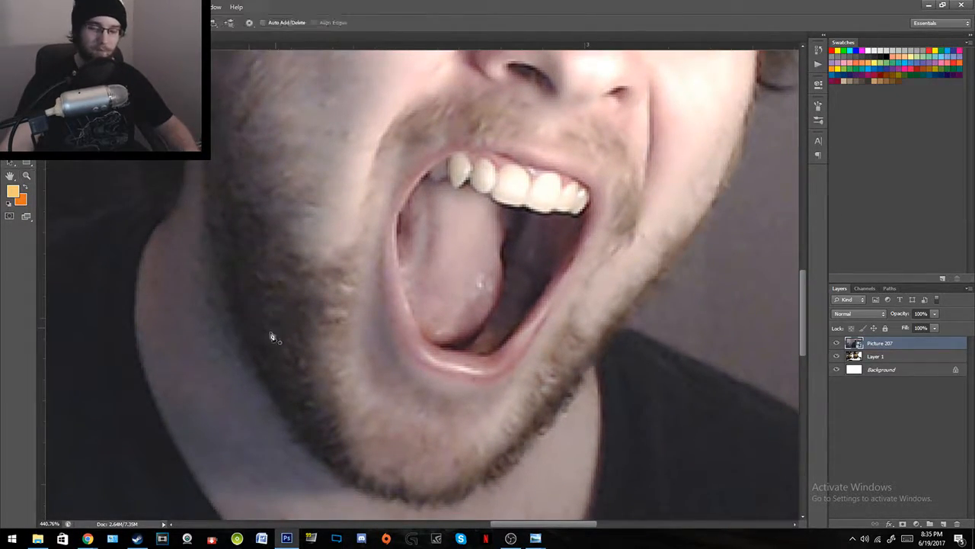
left_click(247, 343)
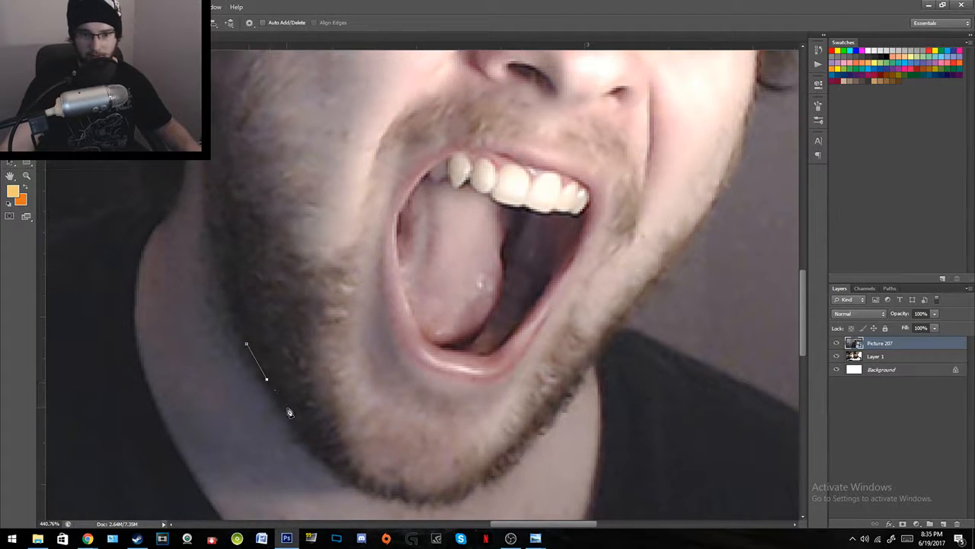
left_click(301, 433)
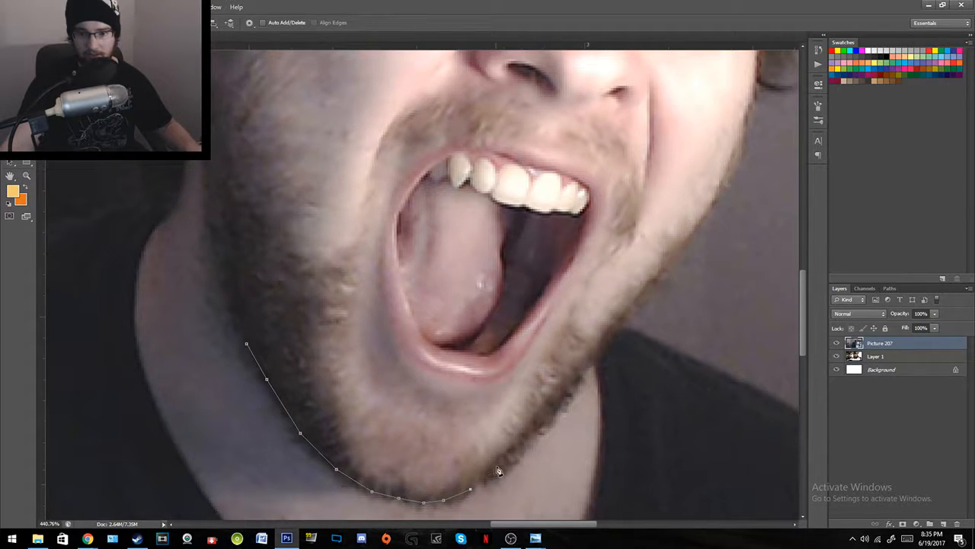
left_click(551, 410)
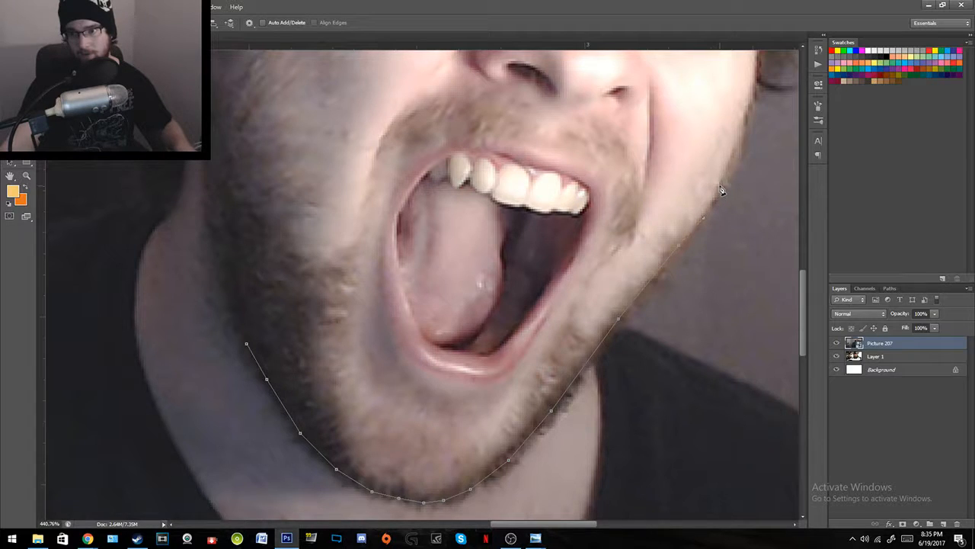
left_click_drag(736, 157, 481, 425)
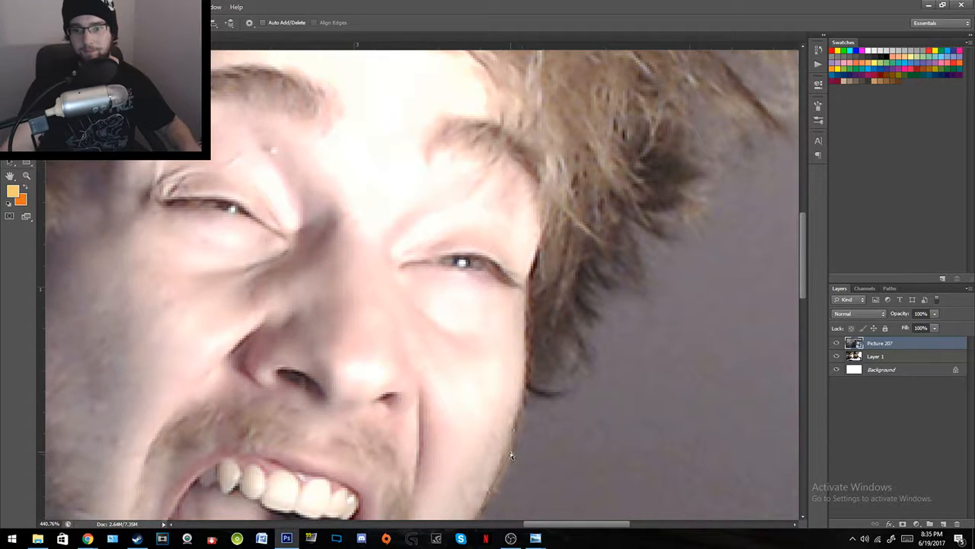
left_click(523, 411)
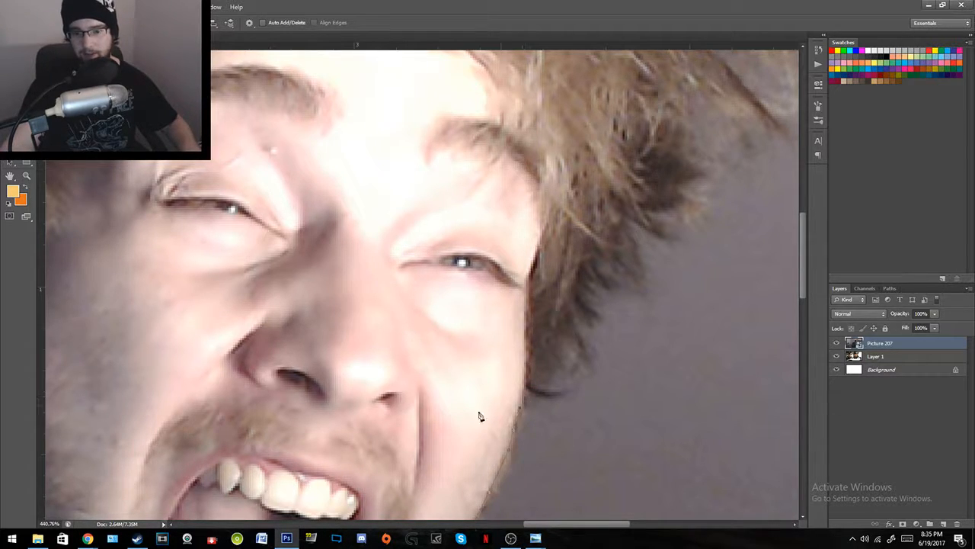
Step: Temporarily hide the Picture 207 layer to compare the traced face area with the soldier's face beneath
left_click(835, 343)
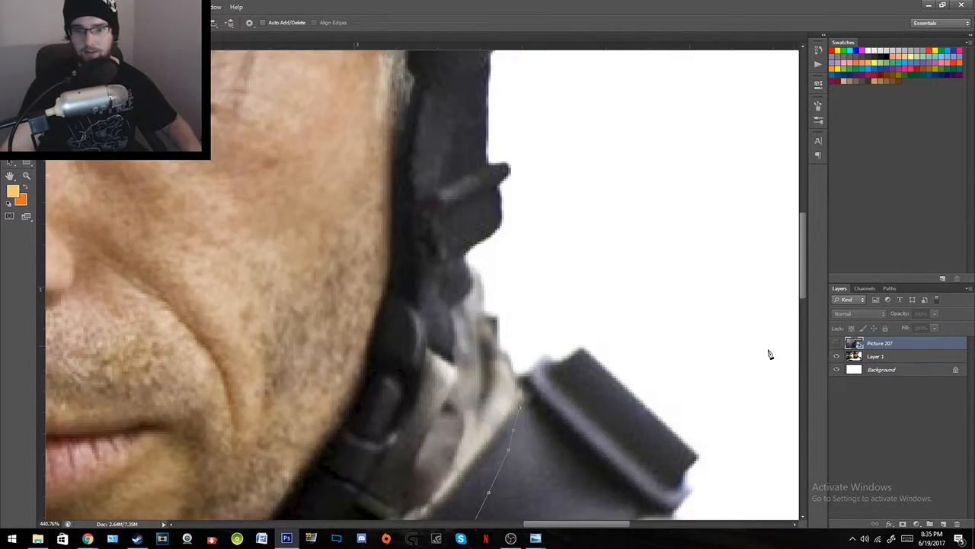
key("z")
left_click_drag(410, 331, 393, 234)
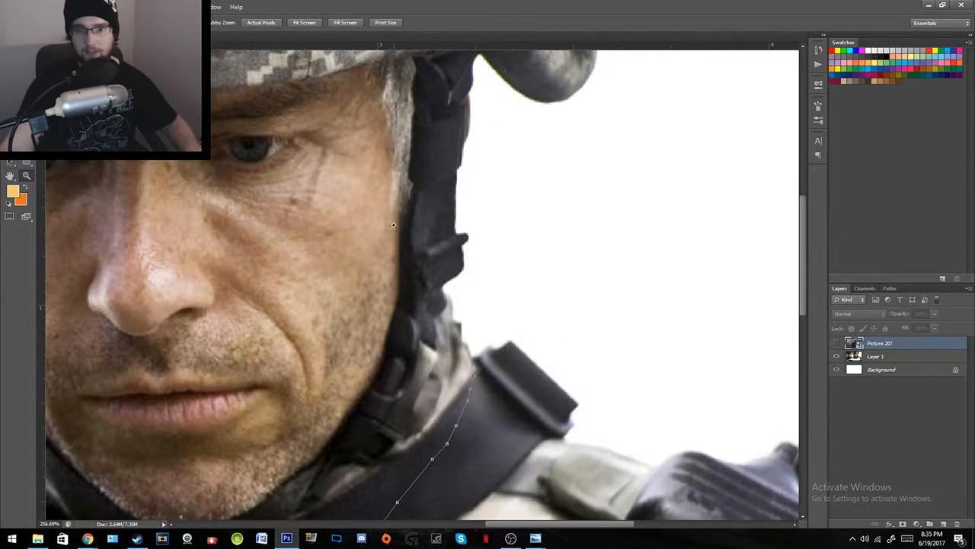
key("alt+Tab")
key("alt+Tab")
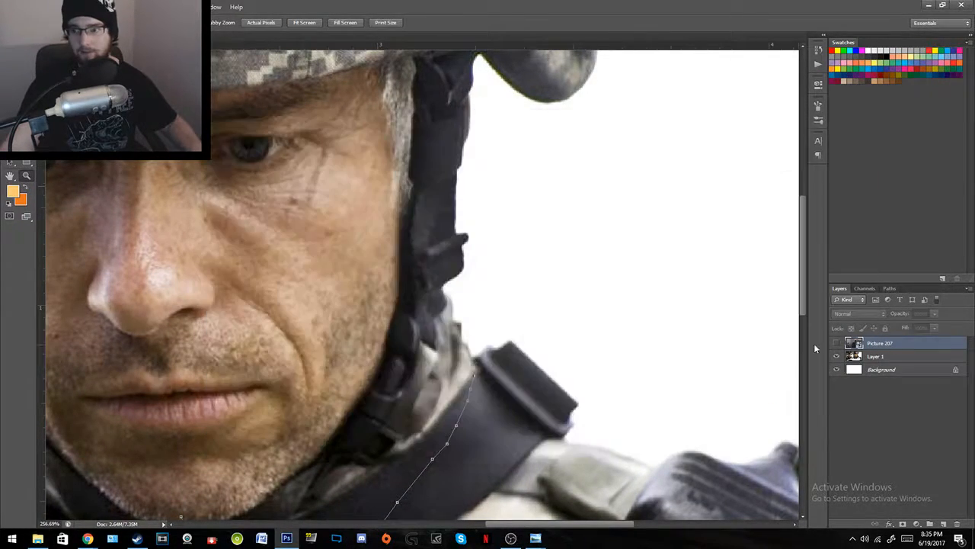
left_click(836, 343)
Step: Extend the Pen path up the temple and through the hair above the forehead, undoing the last misplaced anchor point
mouse_move(488, 351)
left_mouse_down()
mouse_move(518, 344)
mouse_move(499, 352)
left_mouse_up()
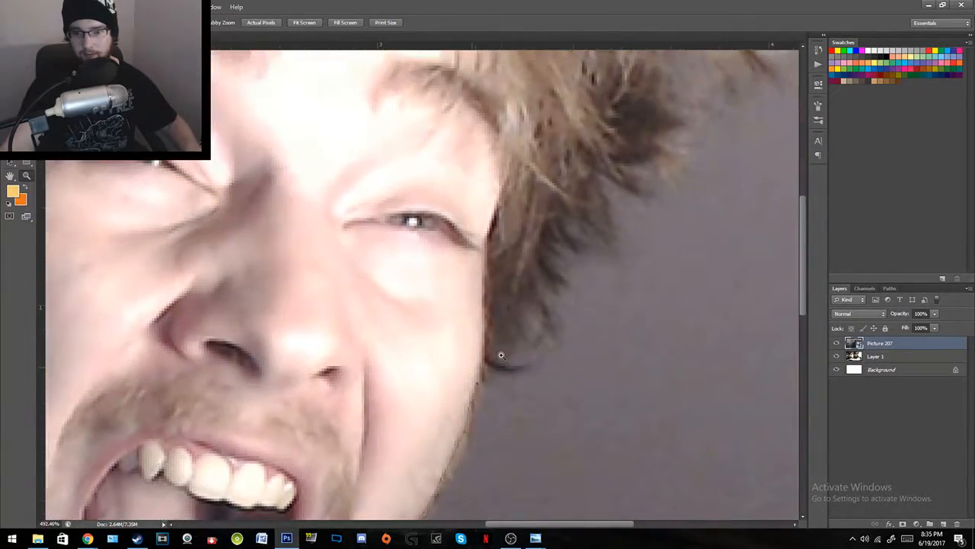
key("p")
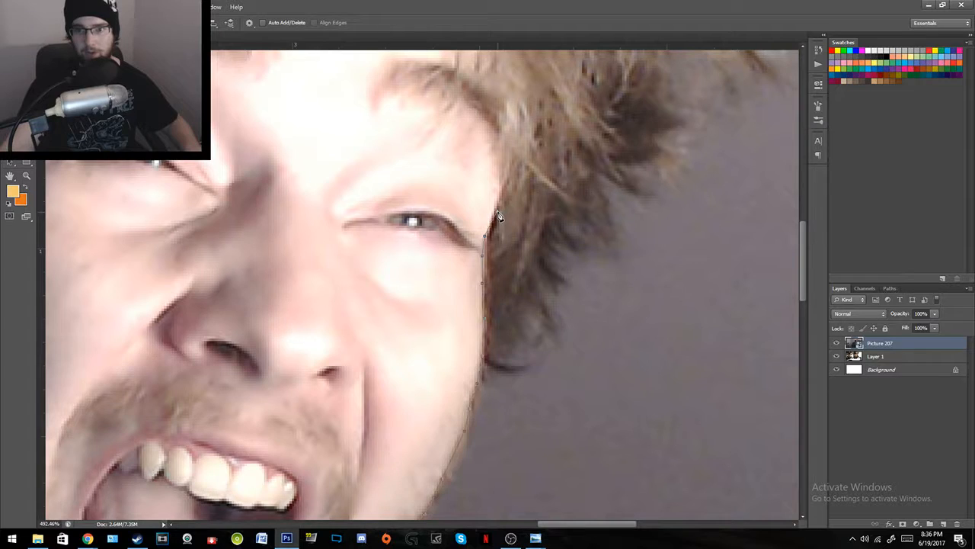
left_click_drag(482, 159, 490, 397)
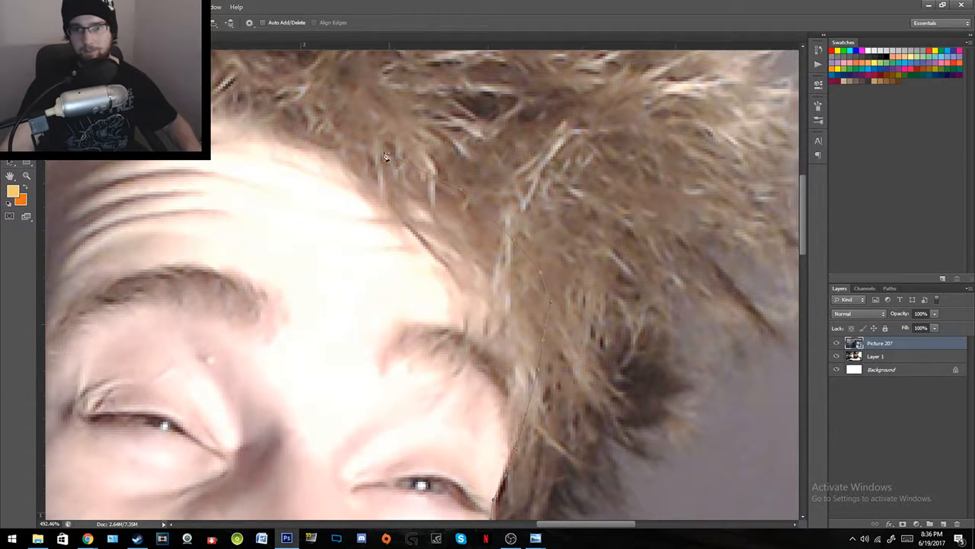
left_click_drag(178, 202, 475, 147)
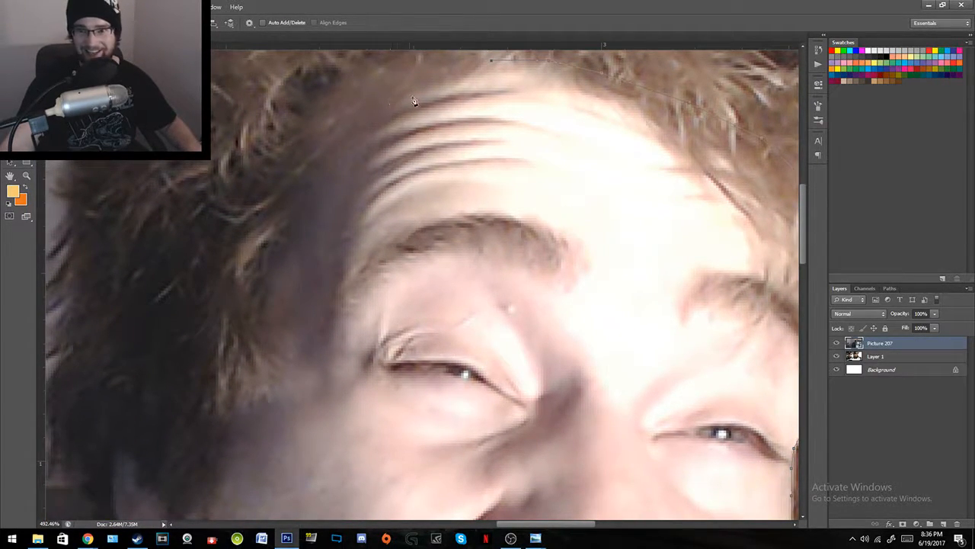
left_click(336, 90)
left_click(281, 122)
left_click(259, 195)
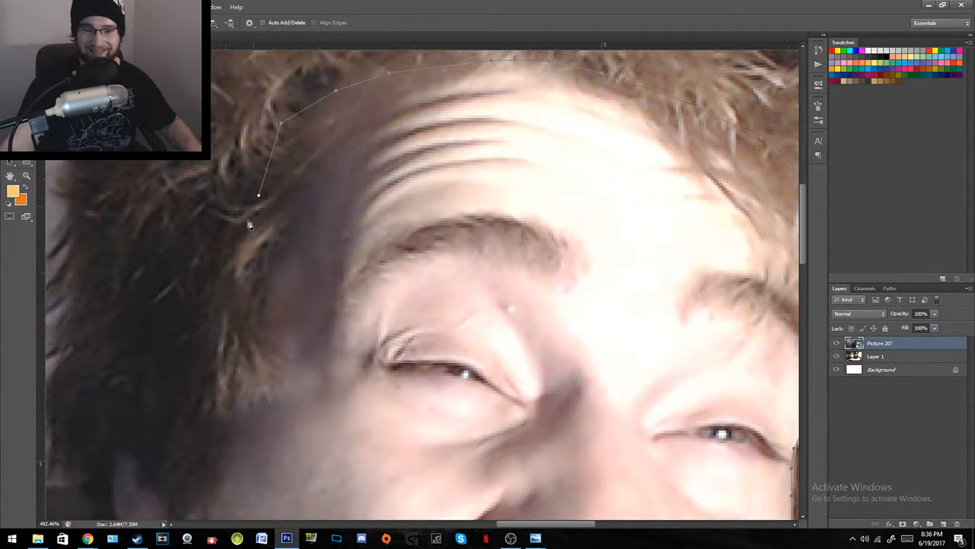
left_click_drag(234, 311, 292, 320)
key("ctrl+z")
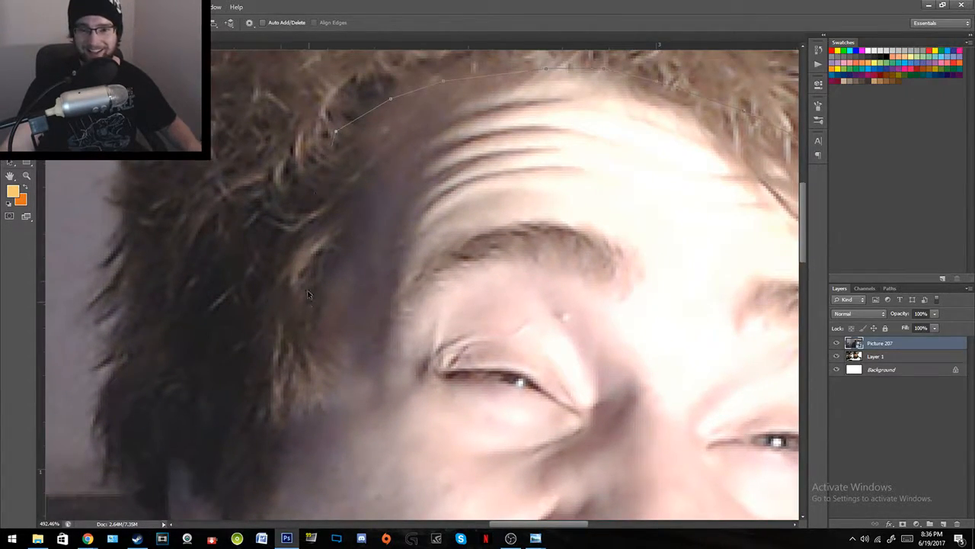
Step: Continue the Pen path down through the dark hair on the shadowed side of the face and around the ear
left_click(292, 150)
left_click(265, 176)
left_click(241, 208)
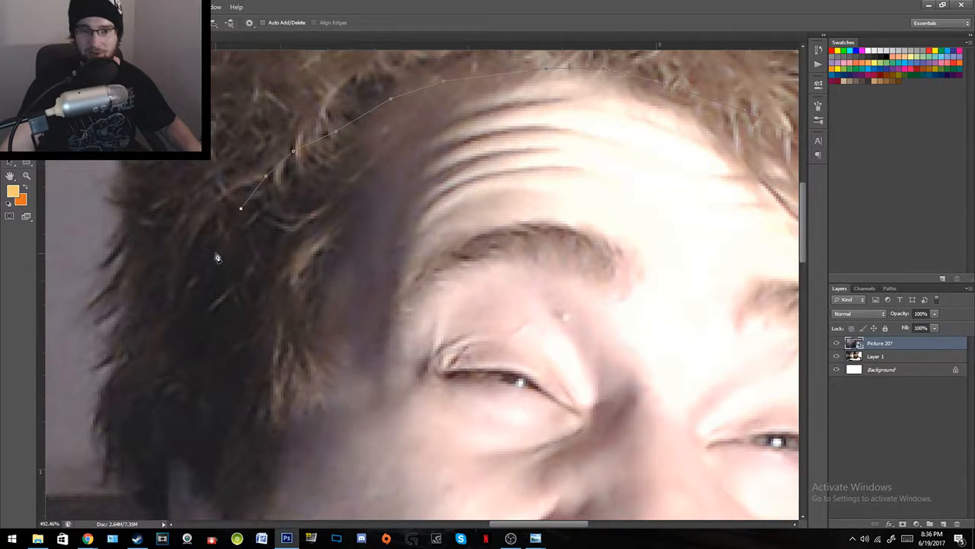
left_click(205, 288)
left_click(193, 331)
left_click(179, 379)
left_click(167, 450)
left_click_drag(196, 461, 240, 231)
left_click(214, 257)
left_click(216, 291)
left_click(233, 327)
left_click(246, 338)
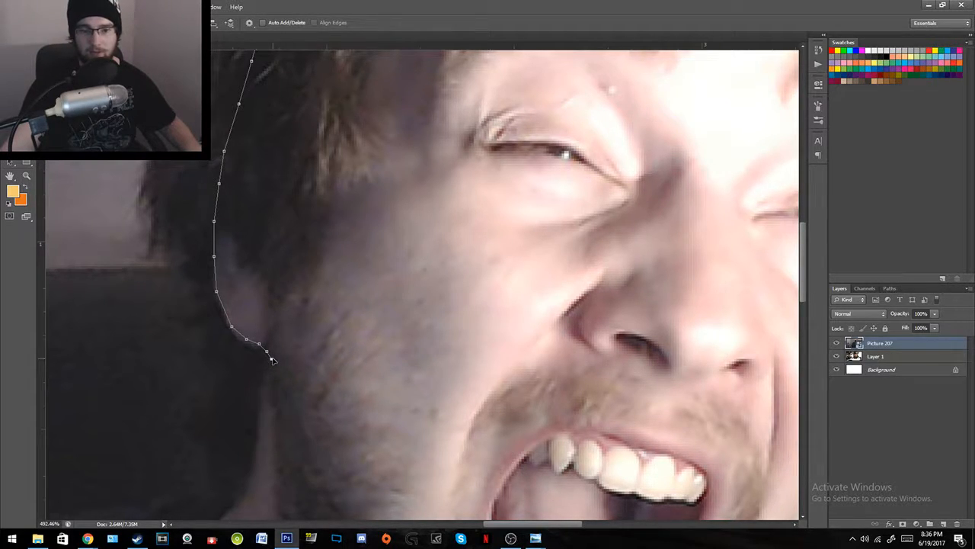
Step: Run the Pen path from below the ear down the shadowed jawline and close it at the starting point
left_click_drag(279, 397, 267, 164)
left_click(258, 134)
left_click(268, 268)
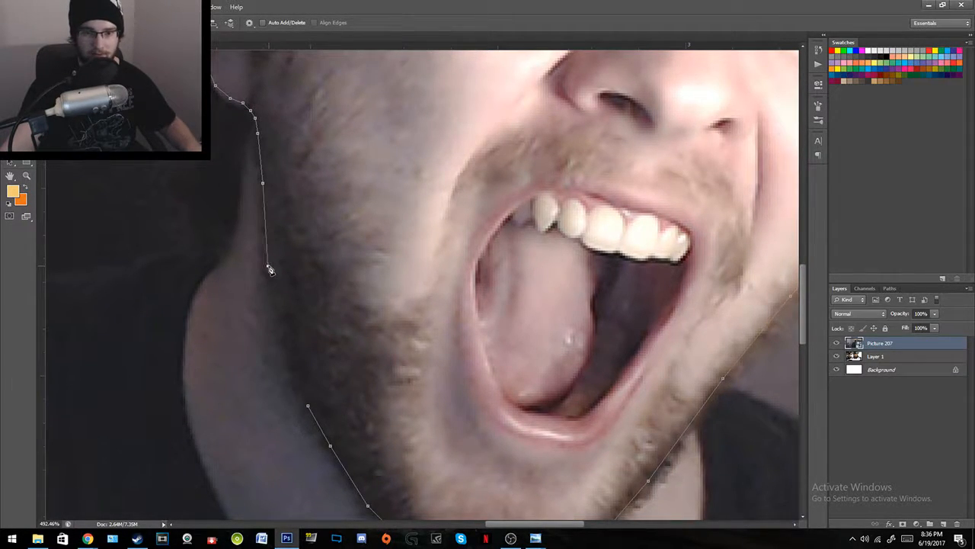
left_click(280, 331)
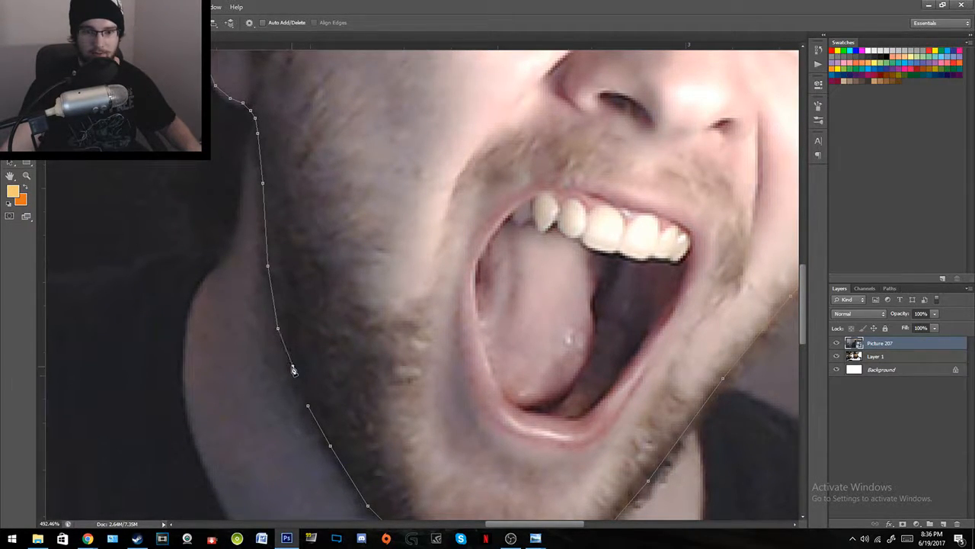
left_click(308, 410)
Step: Convert the closed face path into a new anti-aliased selection with a feather radius of 1 pixel
right_click(400, 360)
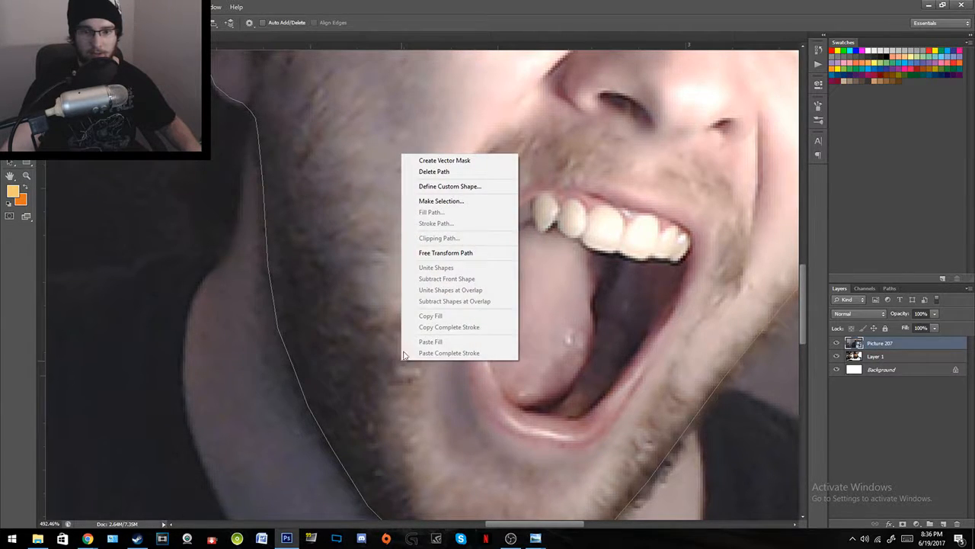
left_click(451, 198)
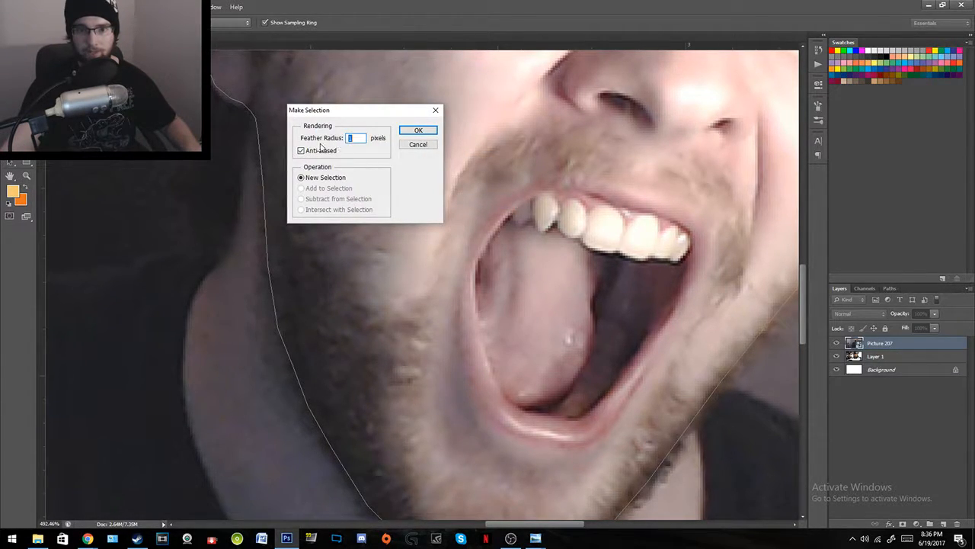
left_click(419, 131)
key("z")
key("ctrl+0")
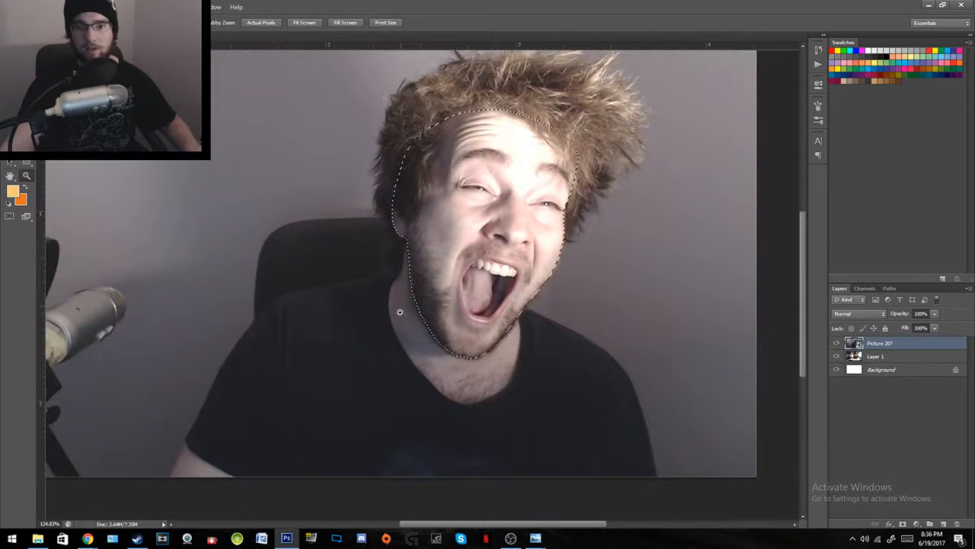
key("l")
right_click(479, 278)
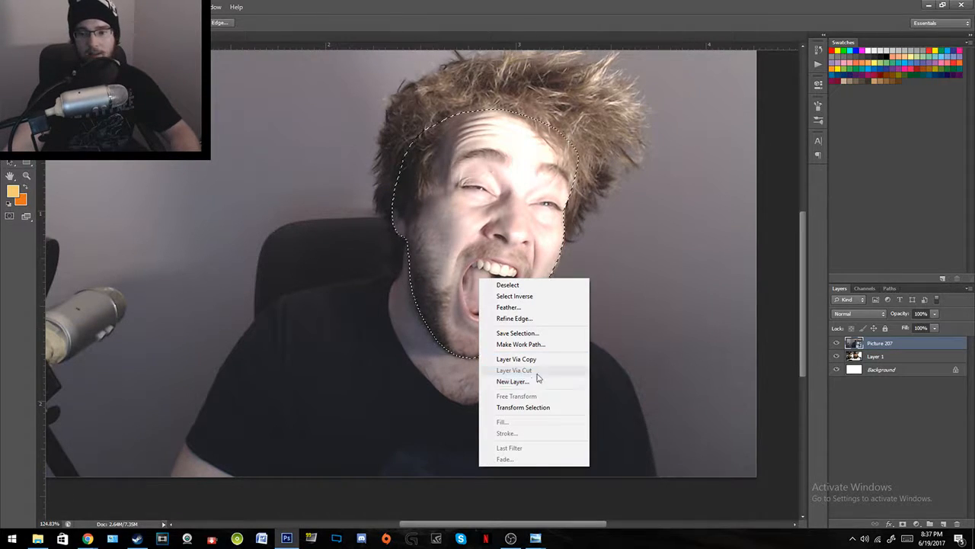
left_click(468, 4)
Step: Rasterize the Picture 207 smart object and cut the selected face onto its own layer with Layer Via Cut
key("e")
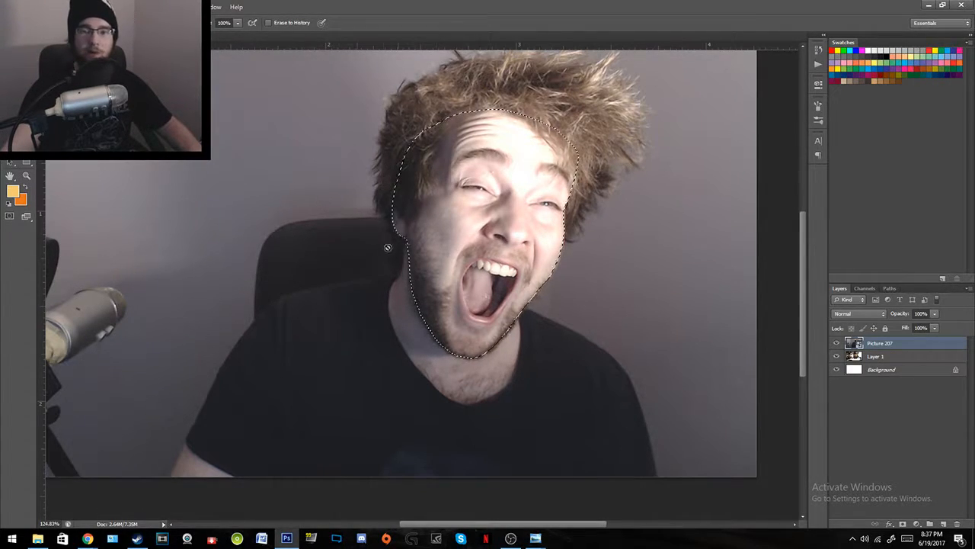
left_click(346, 280)
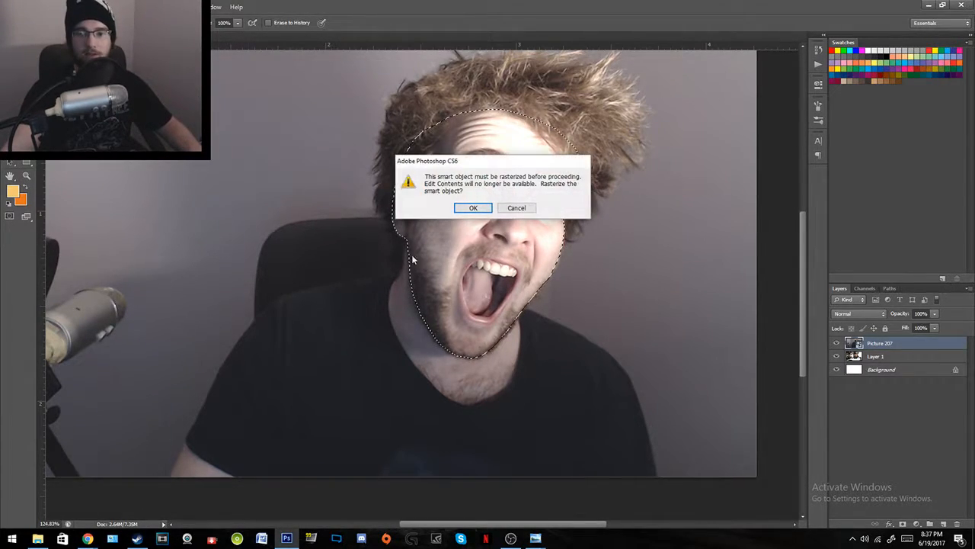
left_click(478, 209)
key("l")
right_click(461, 206)
left_click(479, 292)
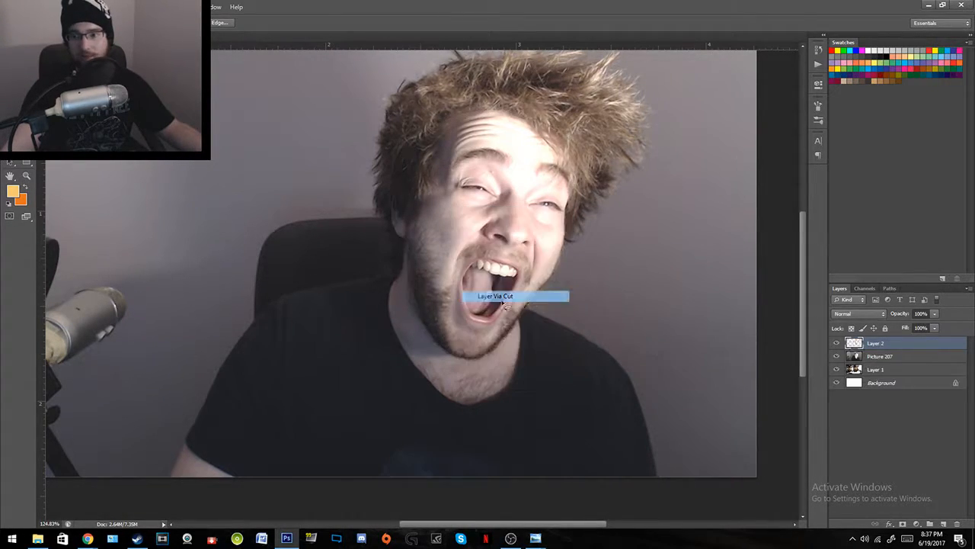
Step: Delete the leftover Picture 207 layer so only the cut-out face remains above the soldier photo
left_click(880, 355)
key("Delete")
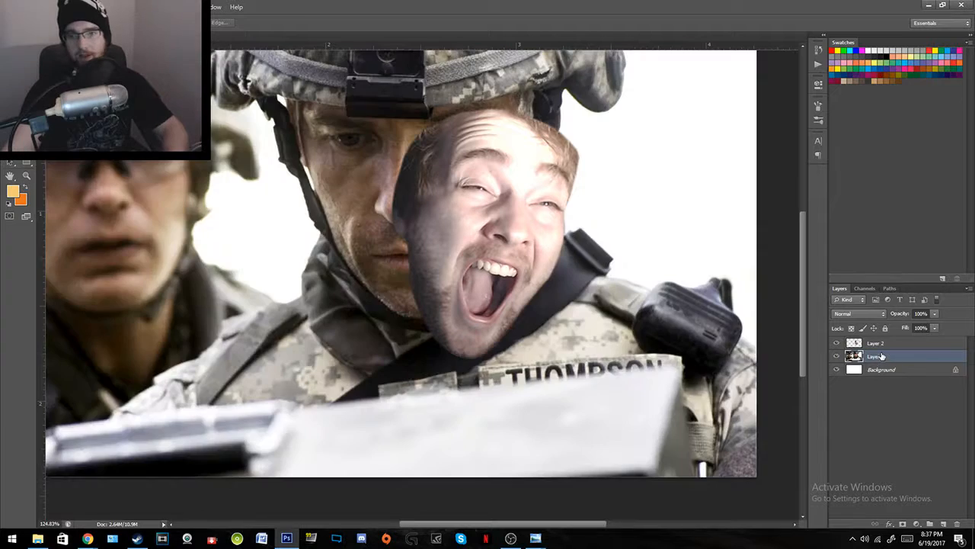
key("z")
left_click_drag(512, 238, 485, 259)
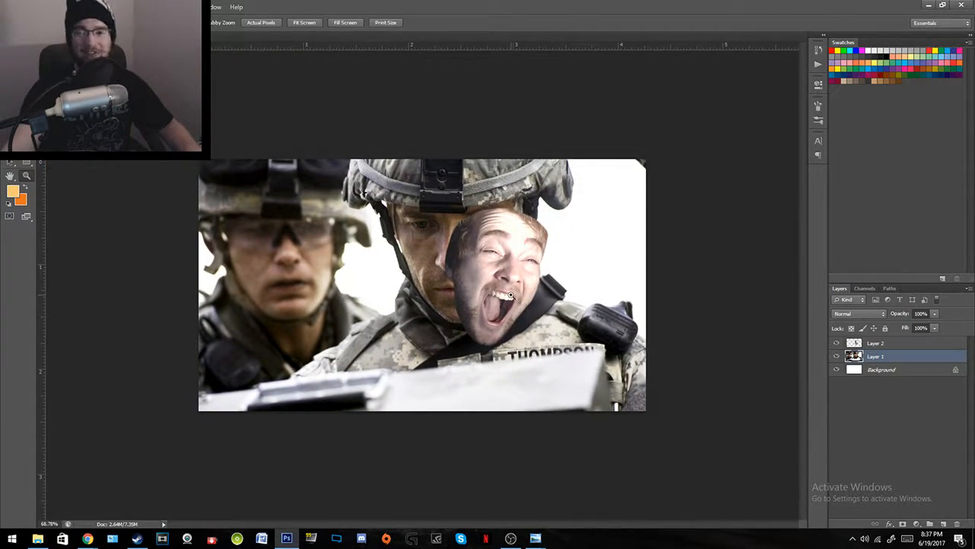
Step: Flip the cut-out face on Layer 2 horizontally and move it over the front soldier's face under the helmet
key("v")
left_click(875, 344)
key("z")
left_click_drag(468, 286, 548, 288)
key("ctrl+t")
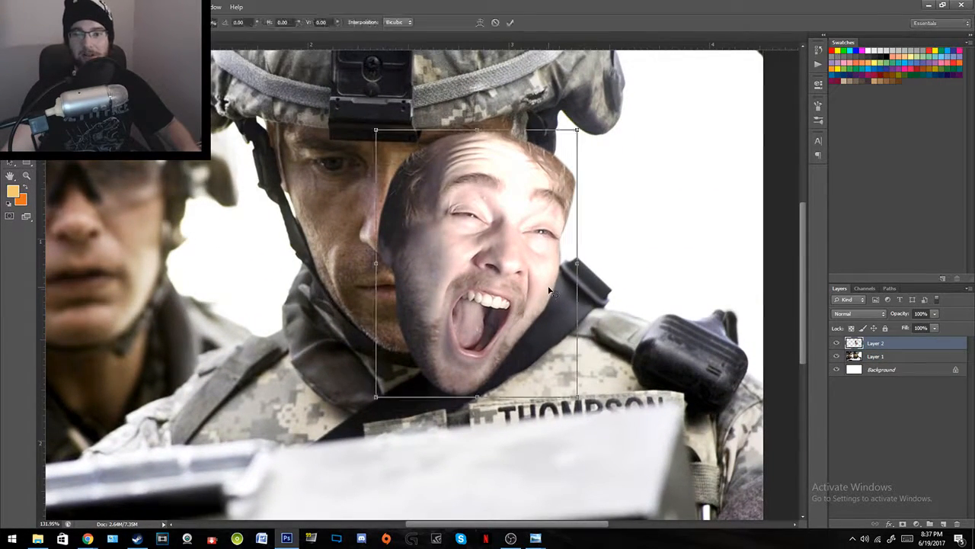
right_click(524, 326)
key("Escape")
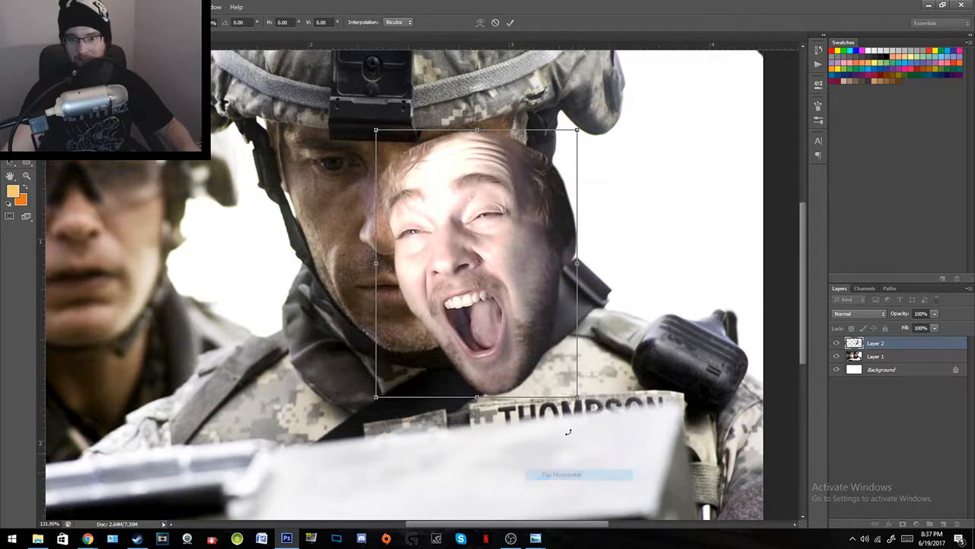
left_click_drag(521, 335, 446, 305)
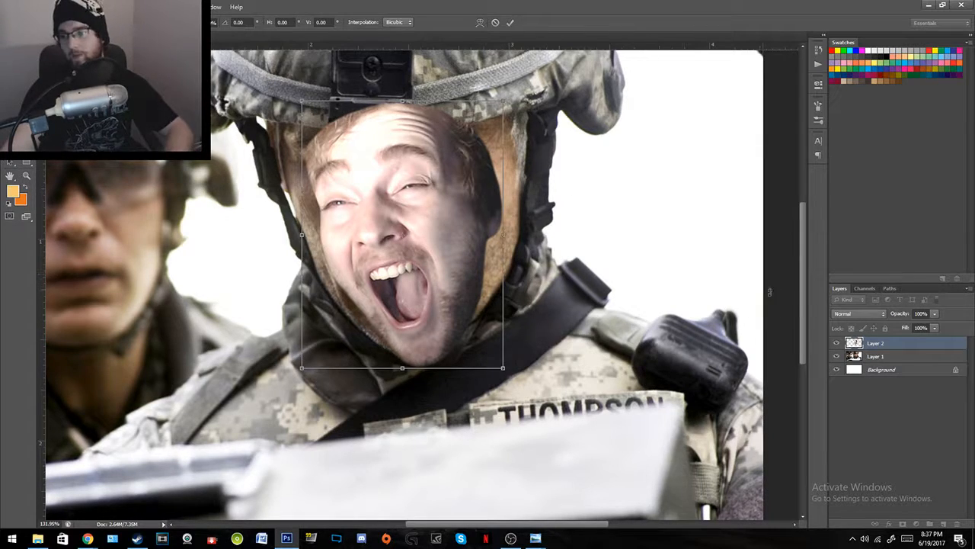
key("Return")
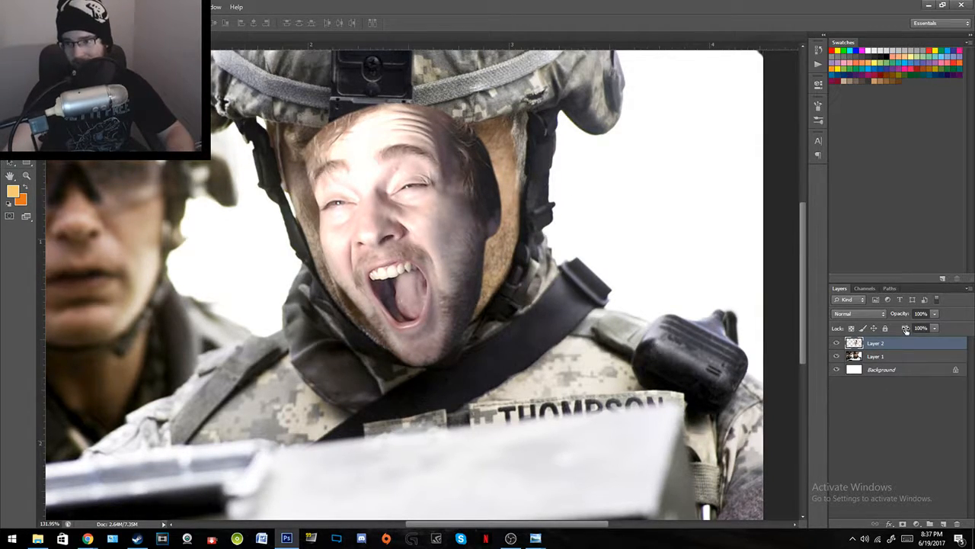
Step: Lower Layer 2's opacity to 52% and rotate the cut-out face about 8 degrees clockwise over the front soldier's face
left_click(935, 314)
left_click_drag(912, 327, 907, 326)
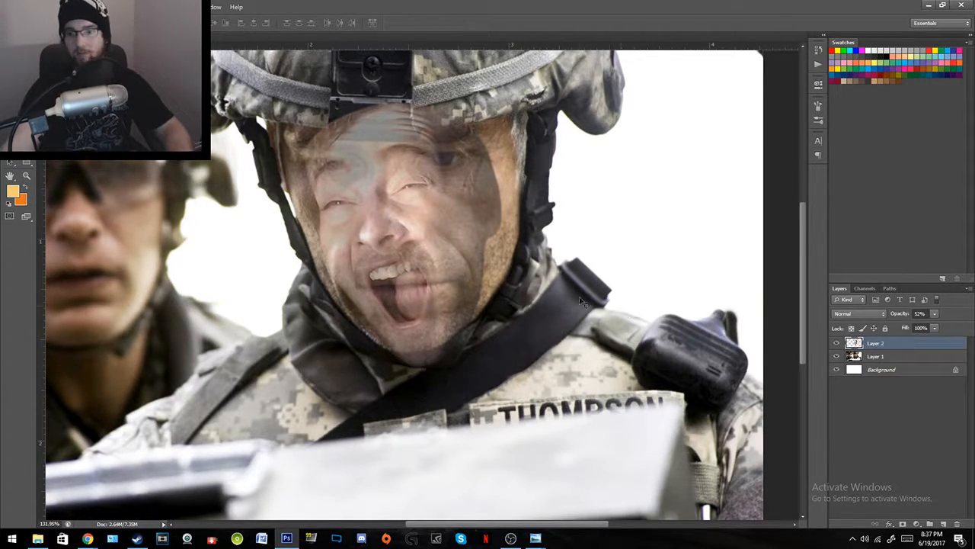
mouse_move(407, 278)
left_mouse_down()
mouse_move(308, 290)
mouse_move(381, 271)
mouse_move(415, 280)
left_mouse_up()
key("ctrl+t")
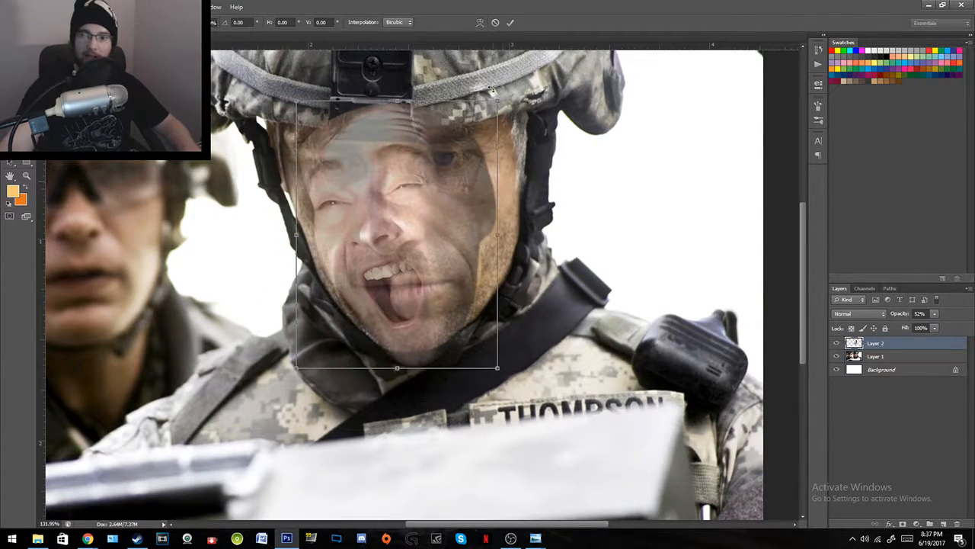
left_click_drag(531, 74, 554, 81)
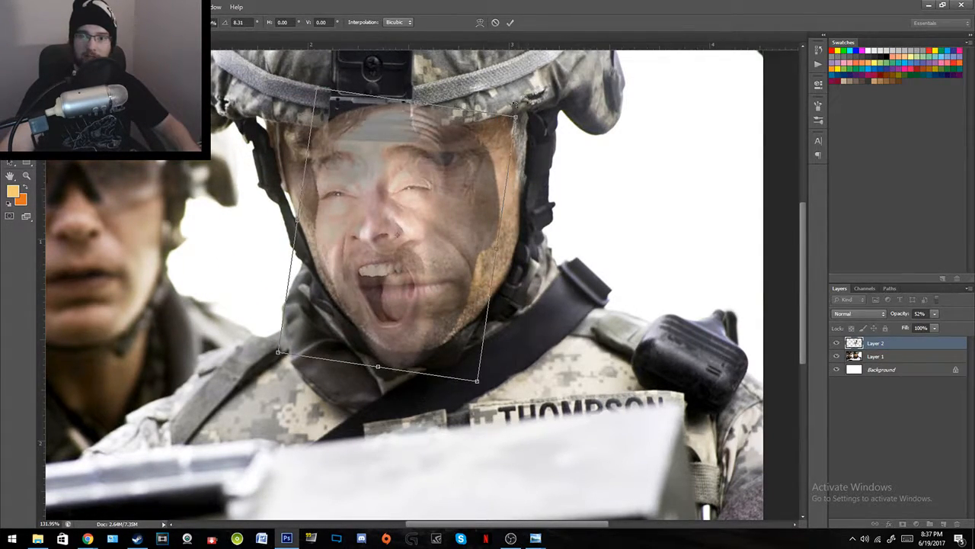
left_click_drag(516, 115, 504, 205)
key("Return")
Step: Scale down the semi-transparent face and align it over the front soldier's features
key("z")
left_click_drag(556, 367, 495, 373)
left_click_drag(451, 262, 495, 258)
key("ctrl+t")
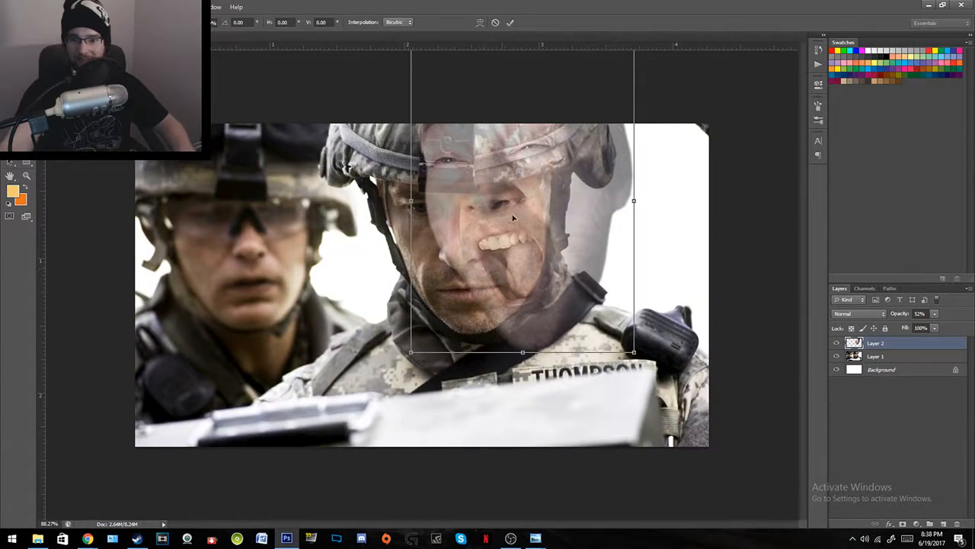
left_click_drag(581, 130, 551, 186)
left_click_drag(602, 114, 568, 123)
mouse_move(501, 266)
left_mouse_down()
mouse_move(490, 270)
mouse_move(490, 256)
left_mouse_up()
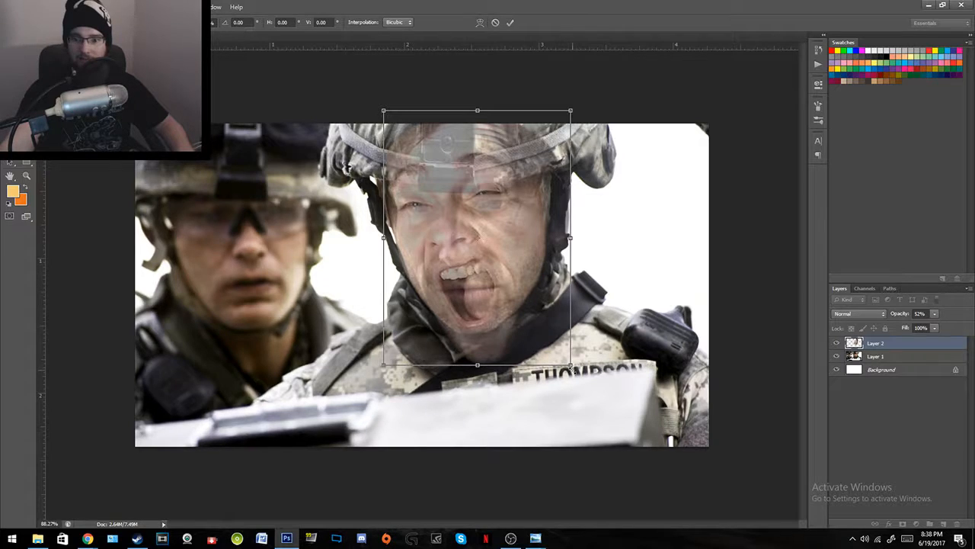
left_click_drag(570, 364, 564, 358)
mouse_move(499, 292)
left_mouse_down()
mouse_move(486, 299)
mouse_move(500, 289)
left_mouse_up()
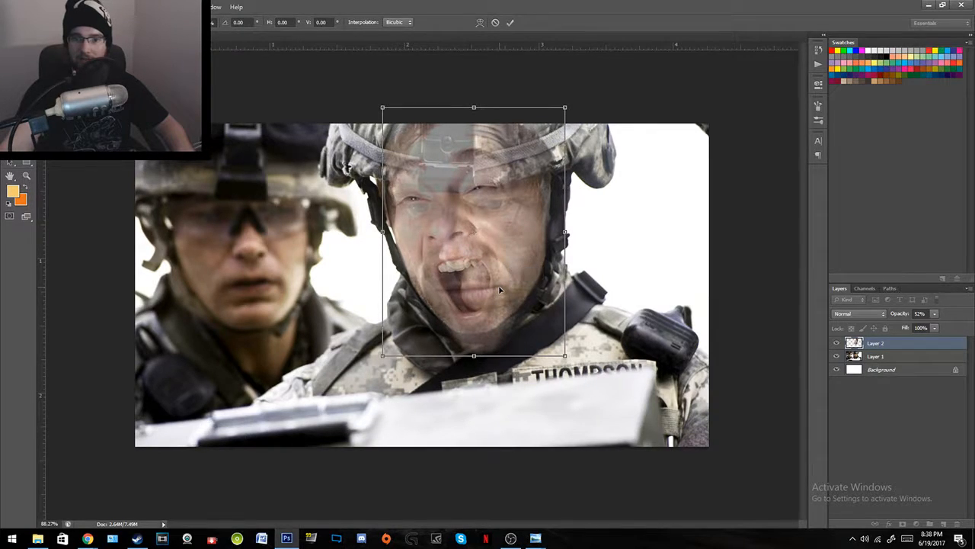
key("Return")
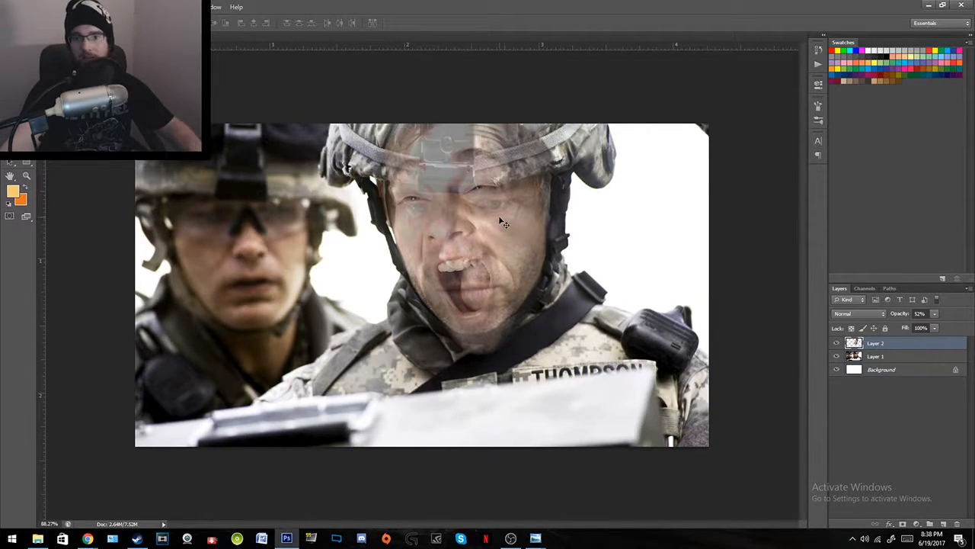
Step: Shrink the face slightly, rotate it about 1.8 degrees clockwise and reposition it over the soldier's eyes, nose and chin
left_click_drag(508, 257, 509, 267)
key("ctrl+t")
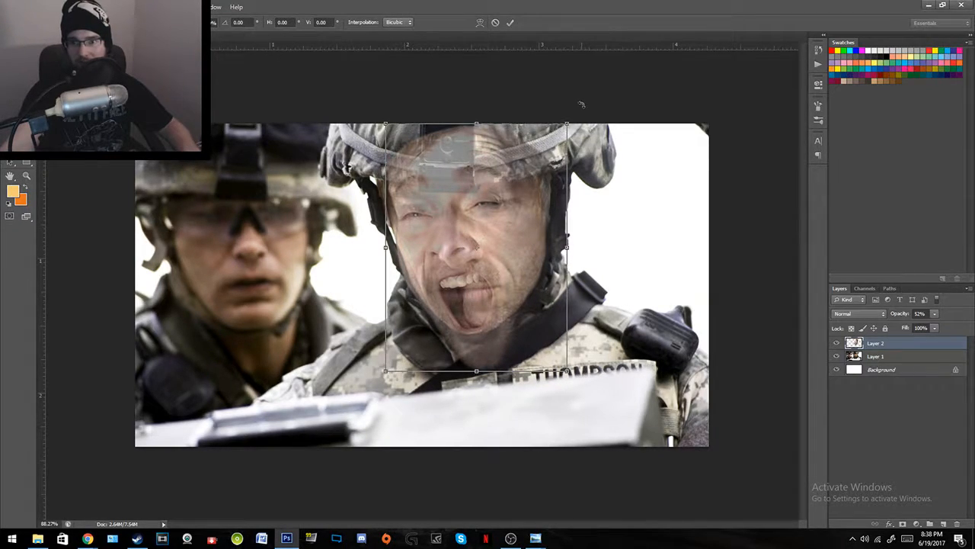
left_click_drag(568, 123, 560, 131)
left_click_drag(517, 246, 518, 237)
left_click_drag(570, 110, 580, 118)
left_click_drag(522, 276, 517, 267)
left_click_drag(384, 103, 379, 106)
left_click_drag(440, 251, 441, 250)
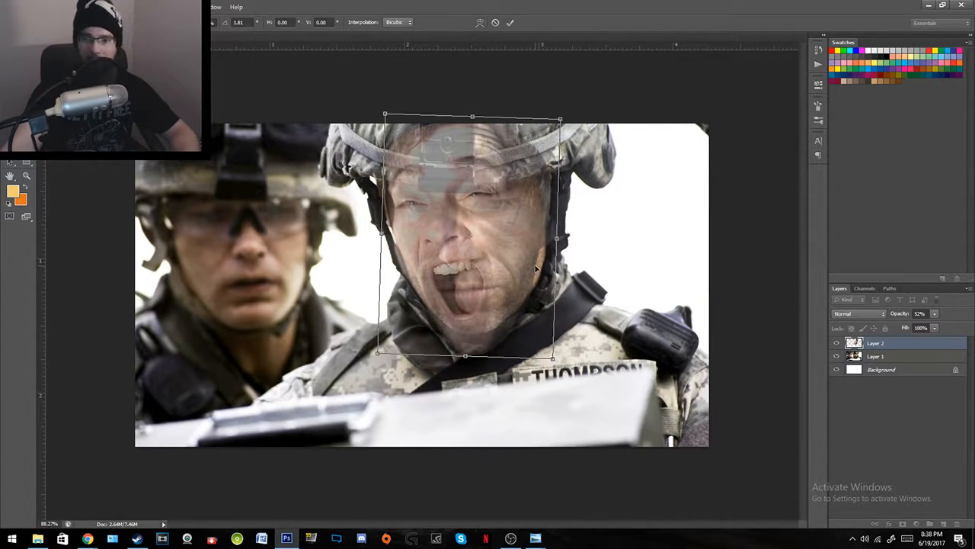
key("Return")
Step: Check the face at full opacity, then reduce Layer 2 to 53% and shift the face to match the soldier's jawline
left_click(935, 314)
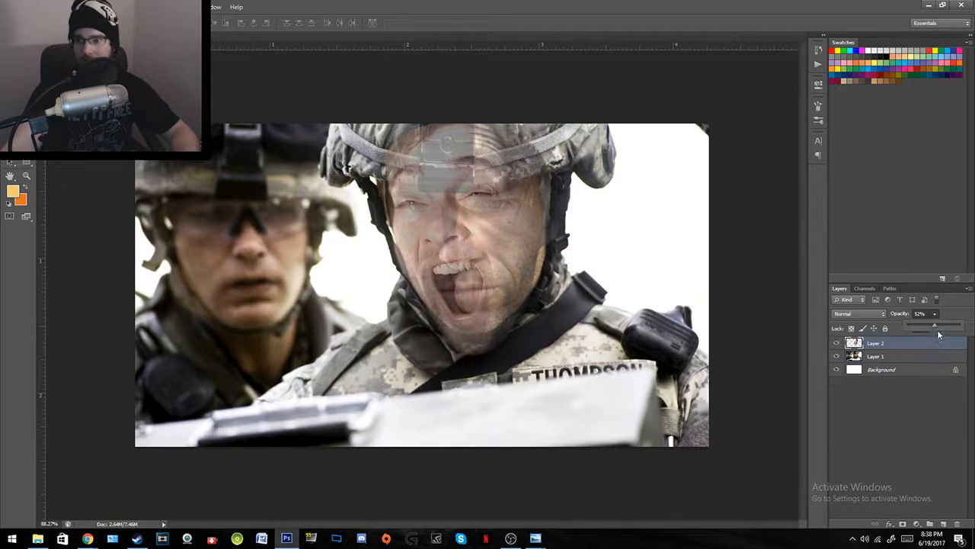
left_click_drag(940, 325, 957, 385)
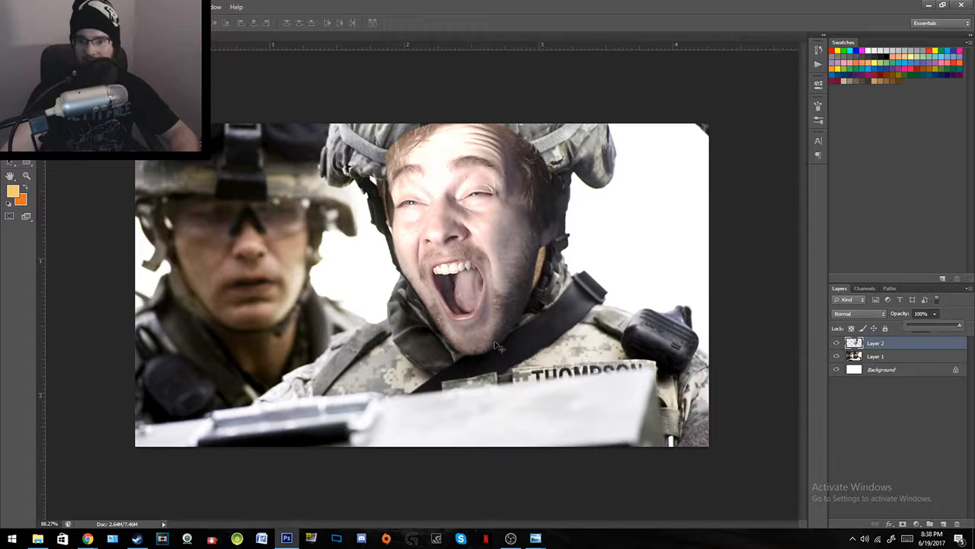
left_click(934, 326)
left_click_drag(499, 290, 517, 255)
left_click_drag(518, 260, 516, 245)
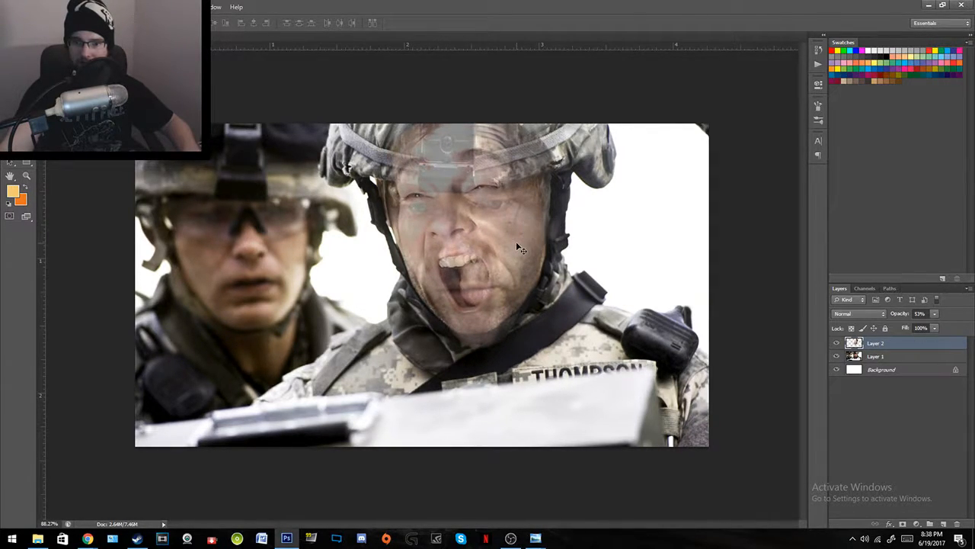
key("ctrl+t")
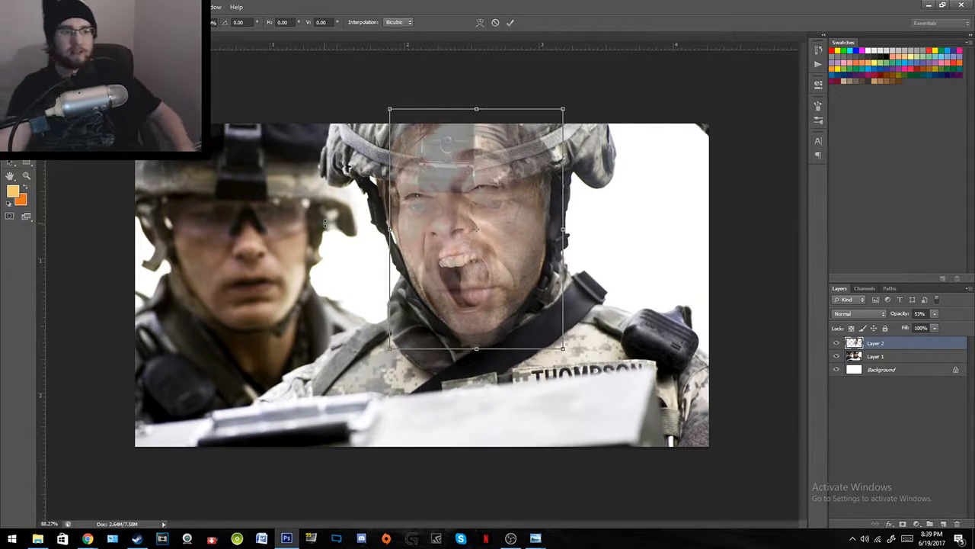
left_click_drag(390, 109, 377, 168)
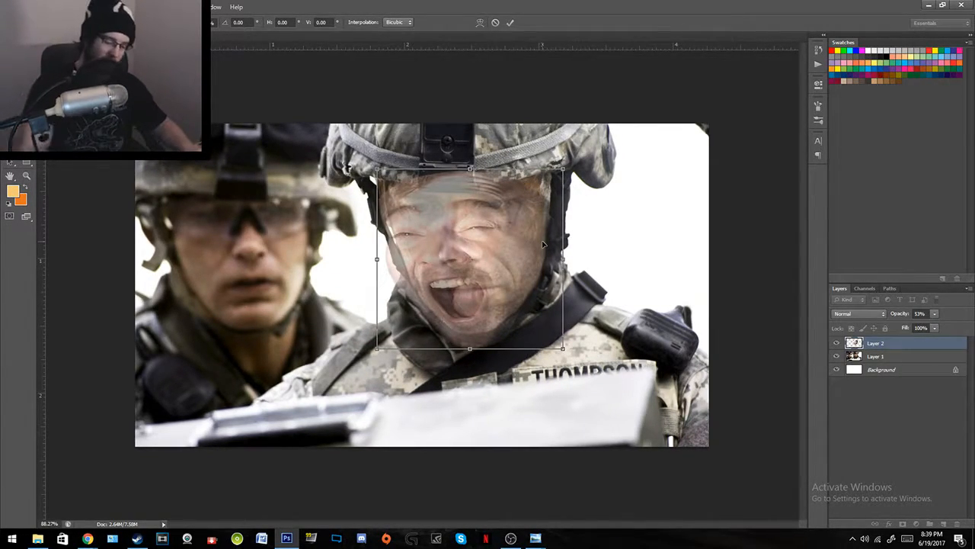
key("Return")
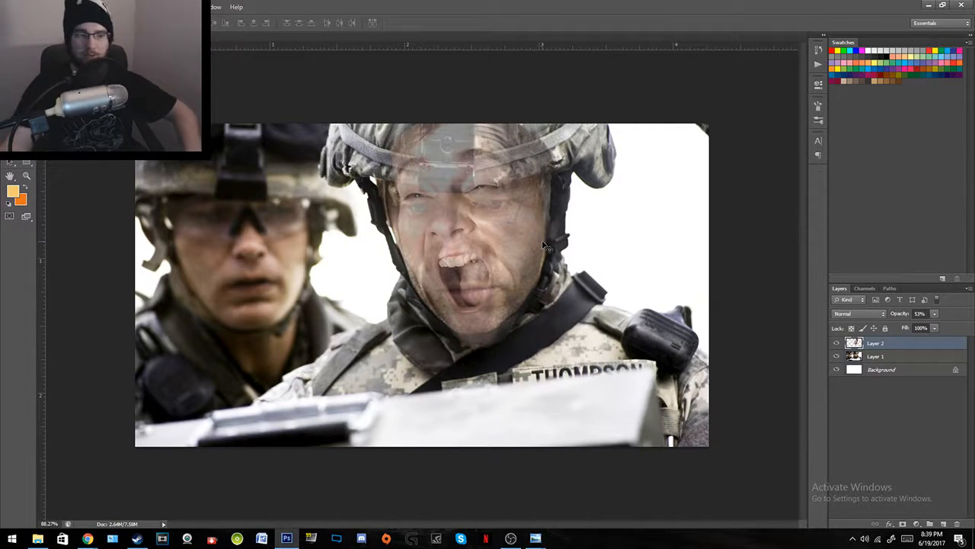
Step: Widen the cut-out face slightly to fill the helmet opening and restore Layer 2's opacity to 100%
key("ctrl+t")
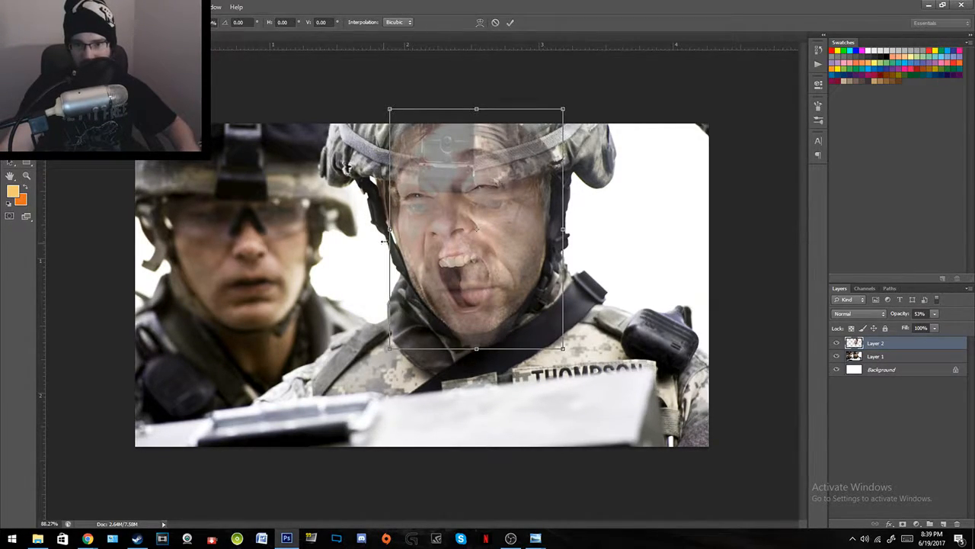
left_click_drag(389, 228, 381, 229)
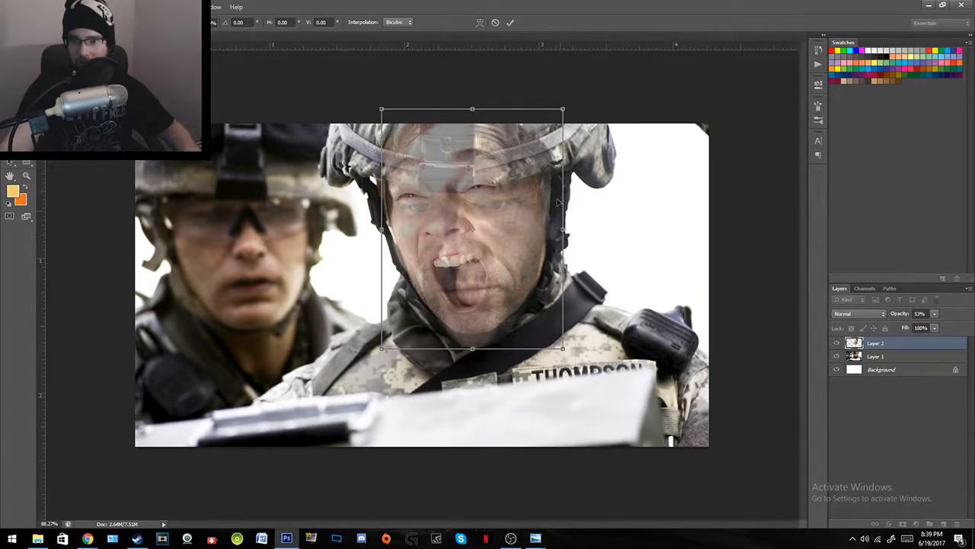
left_click_drag(531, 191, 535, 193)
key("Return")
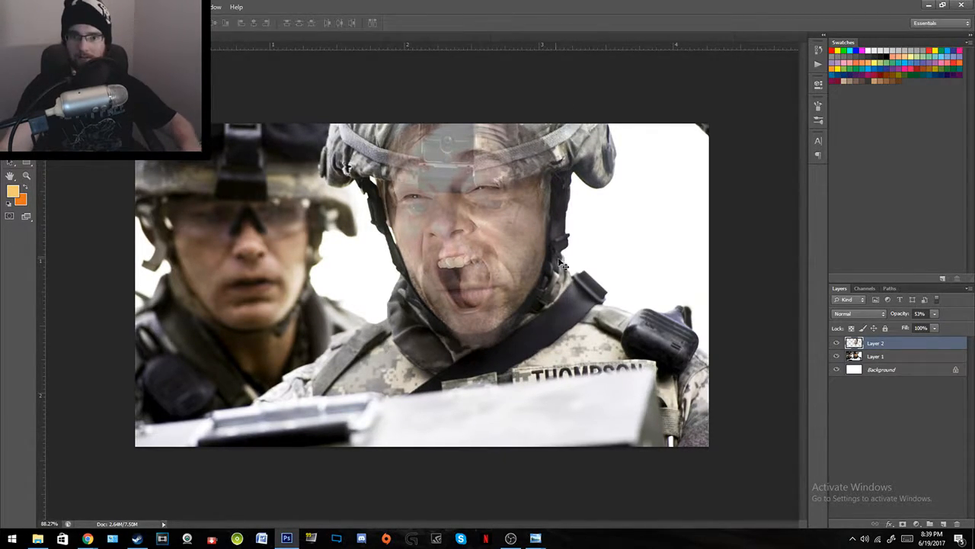
left_click(937, 326)
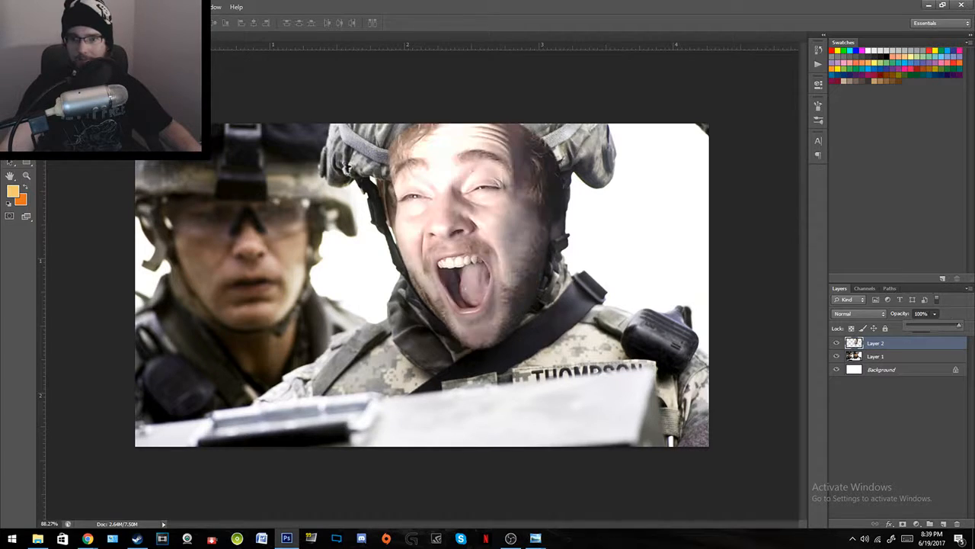
Step: Hide Layer 2 and make the soldier photo on Layer 1 the active layer
key("z")
left_click(410, 218)
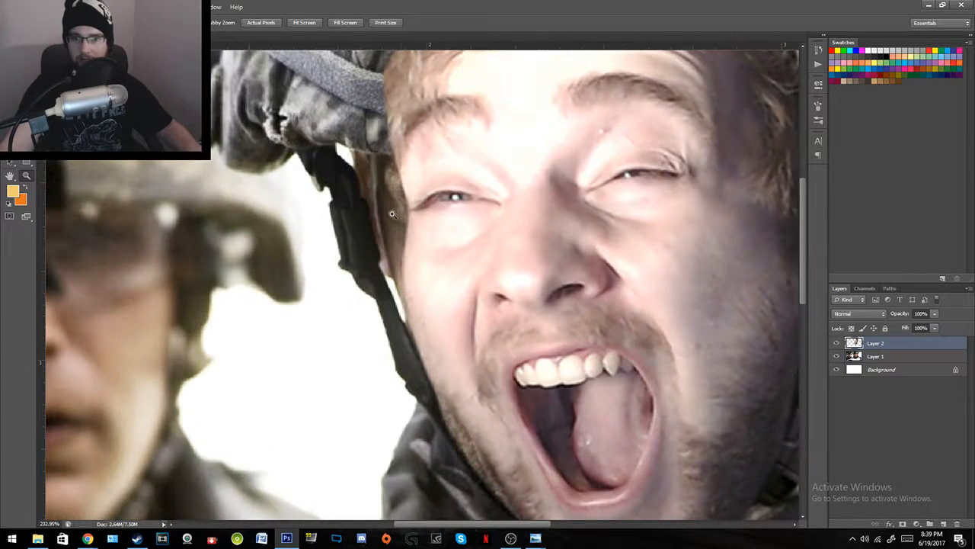
key("ctrl+0")
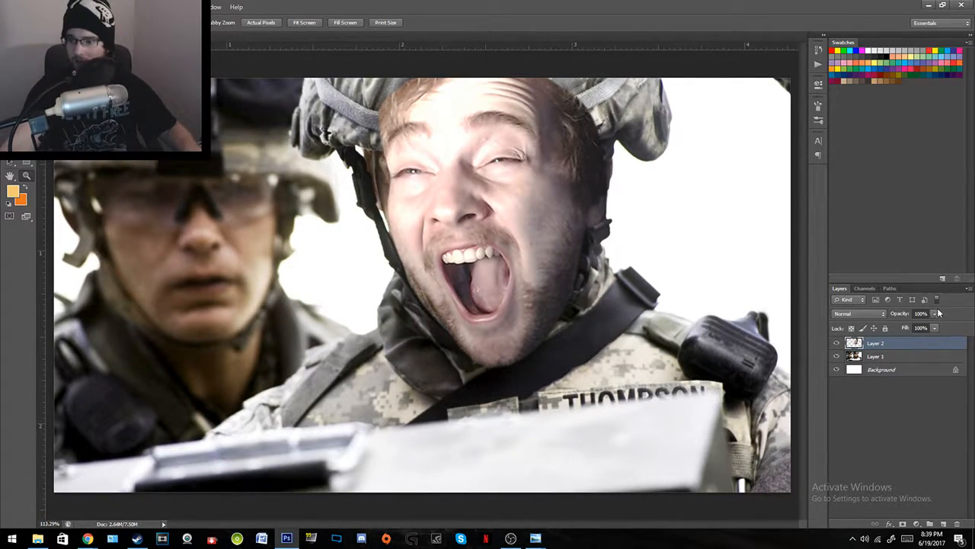
left_click(837, 344)
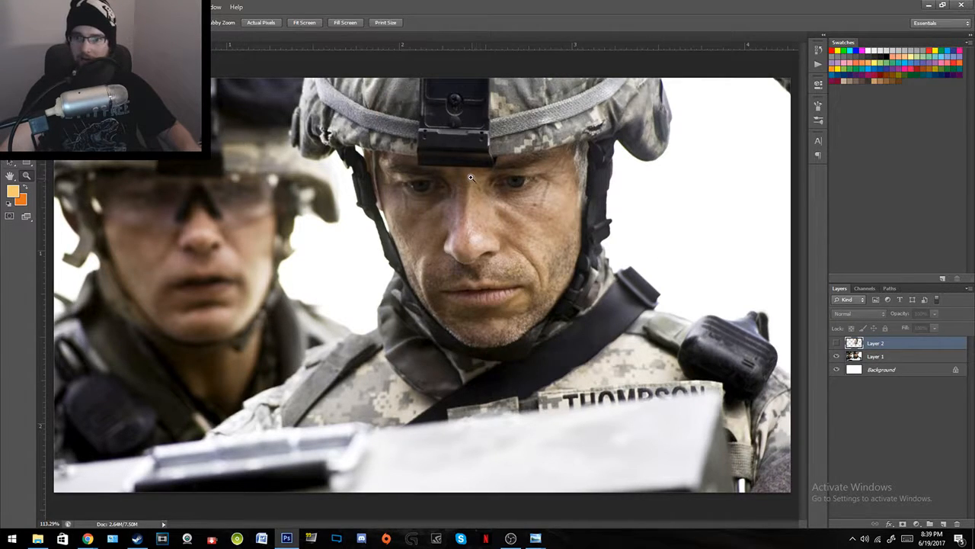
left_click(873, 355)
Step: Start a Pen tool path along the helmet's lower edge, from the chin strap to the lower corner of the black front mount
scroll(398, 170, "up", 3)
scroll(440, 285, "up", 2)
scroll(435, 343, "up", 3)
left_click_drag(435, 342, 387, 318)
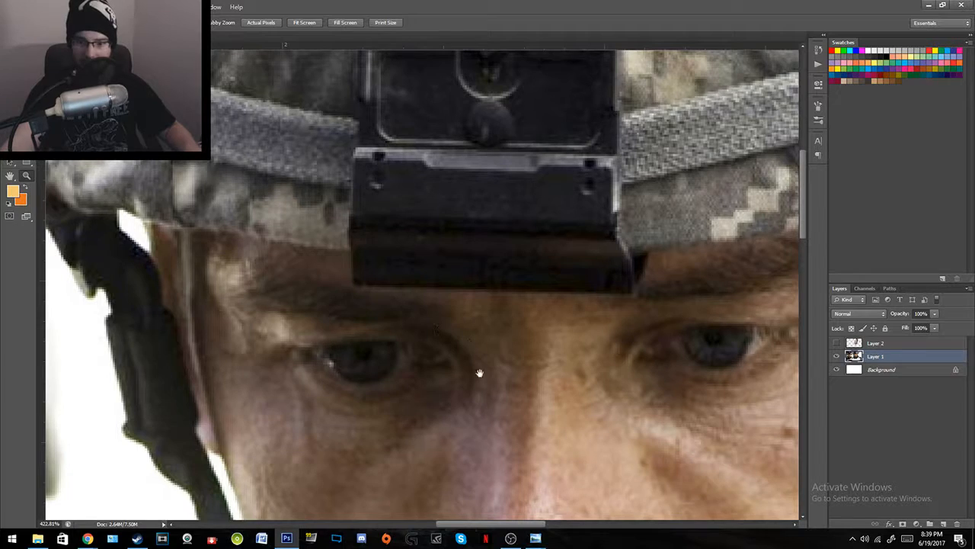
left_click_drag(475, 360, 471, 261)
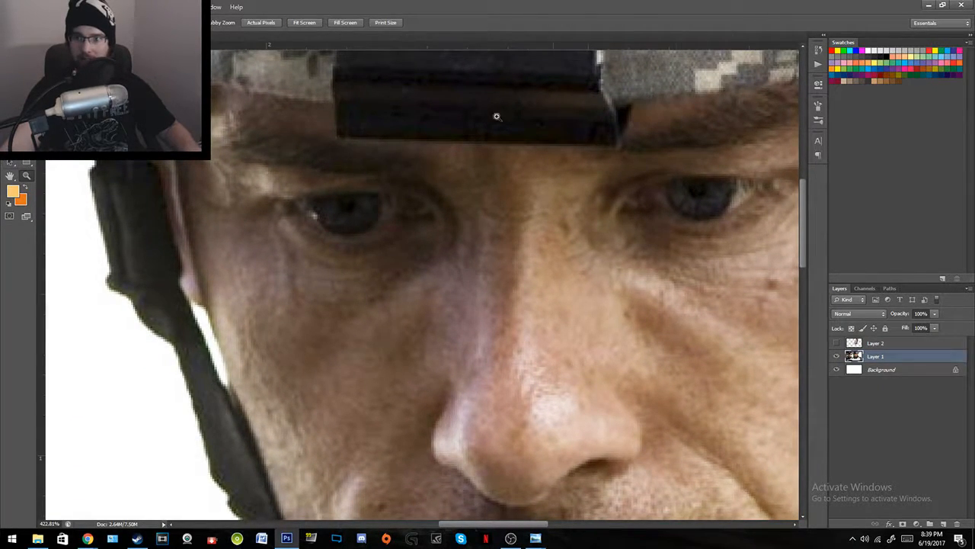
left_click_drag(420, 154, 577, 366)
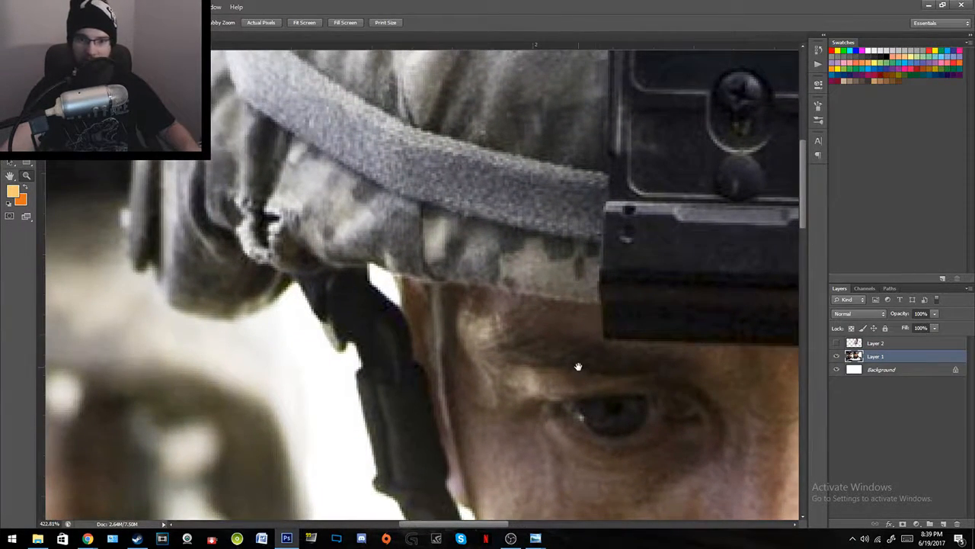
key("p")
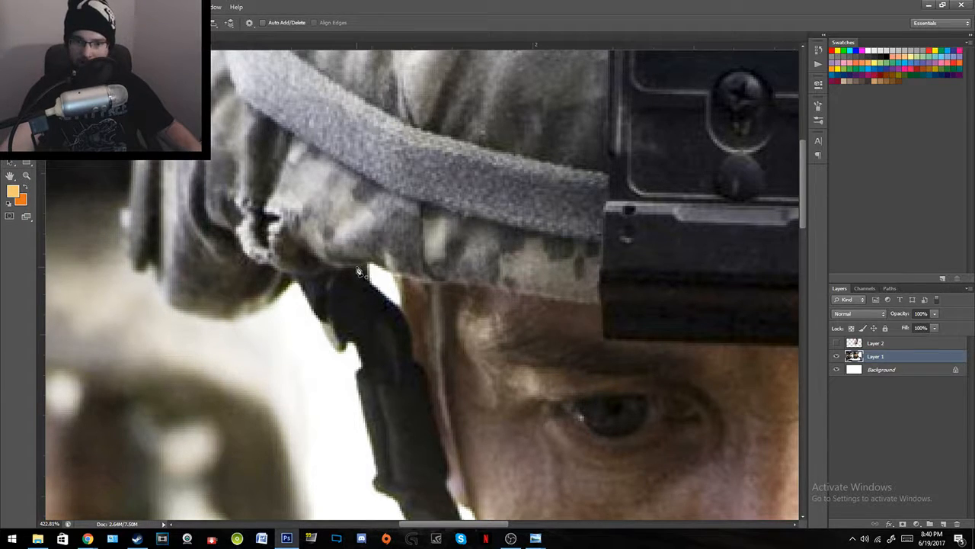
left_click_drag(369, 266, 429, 284)
left_click(453, 283)
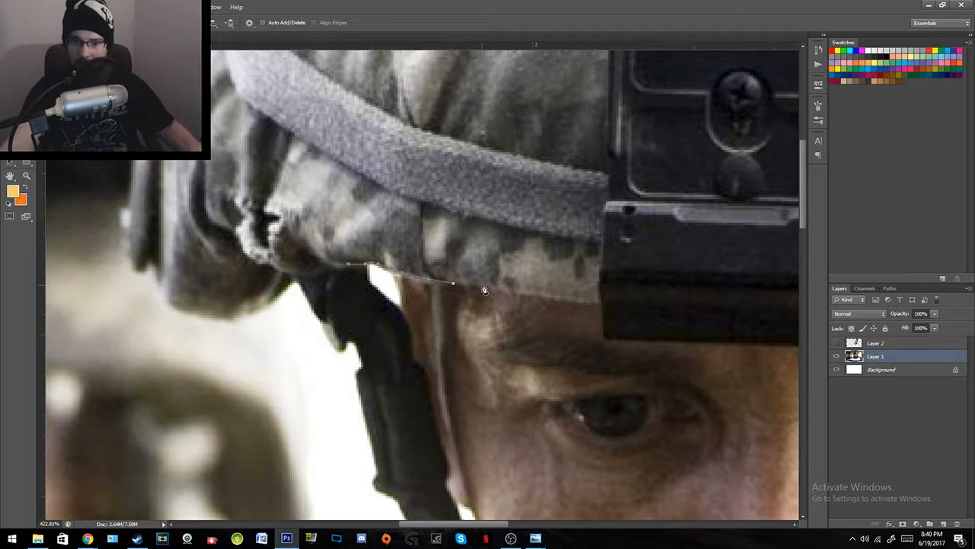
left_click(493, 285)
left_click(599, 303)
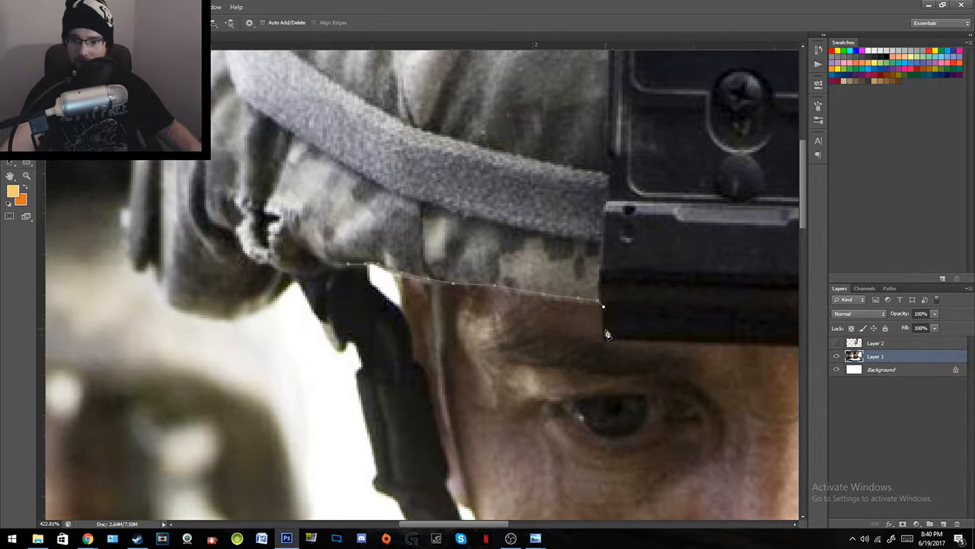
left_click(608, 336)
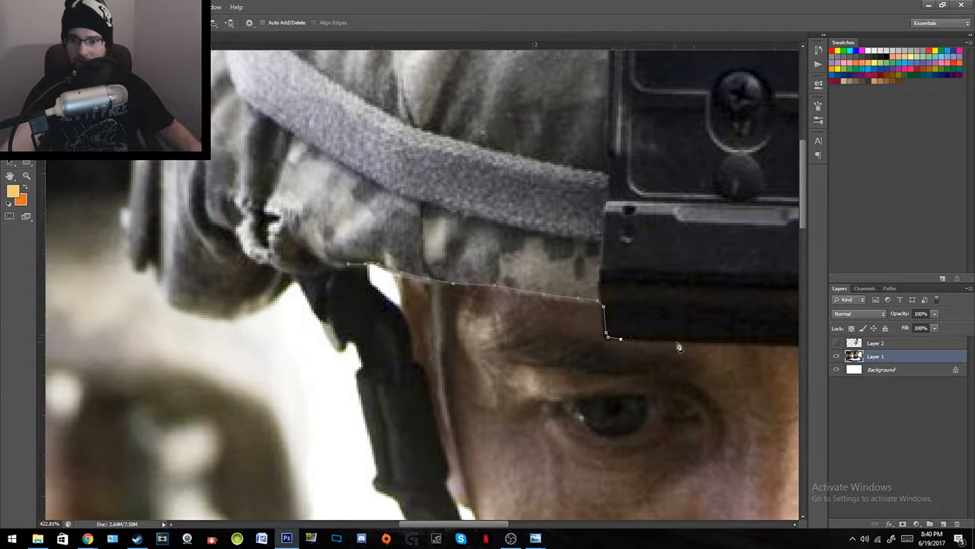
Step: Continue the path along the underside of the black mount and up onto the helmet brim toward the opposite strap
left_click_drag(707, 355, 268, 365)
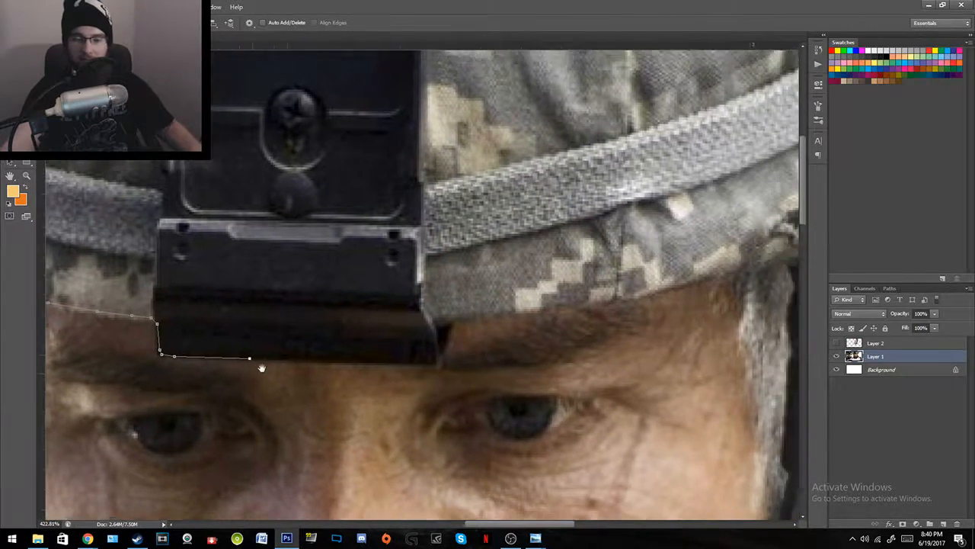
left_click(427, 361)
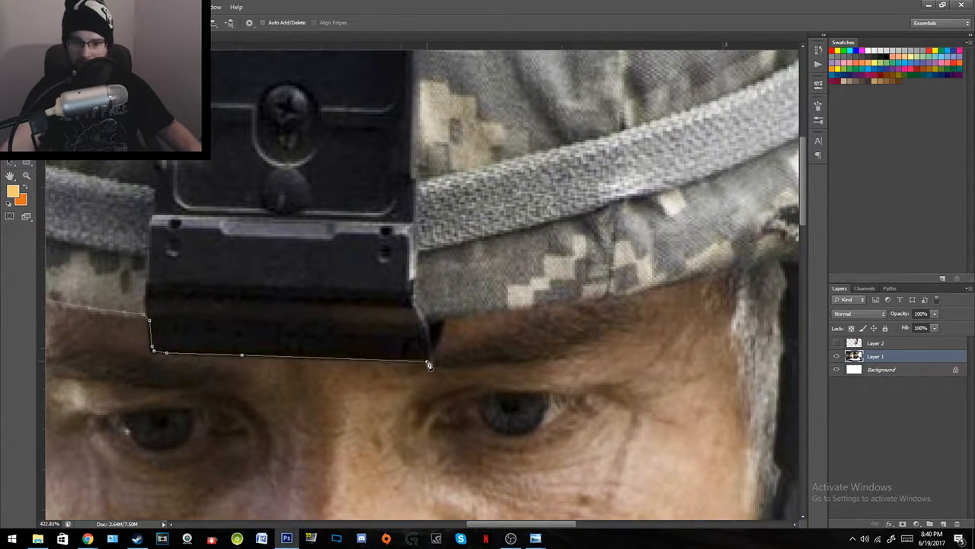
left_click(453, 316)
left_click(484, 309)
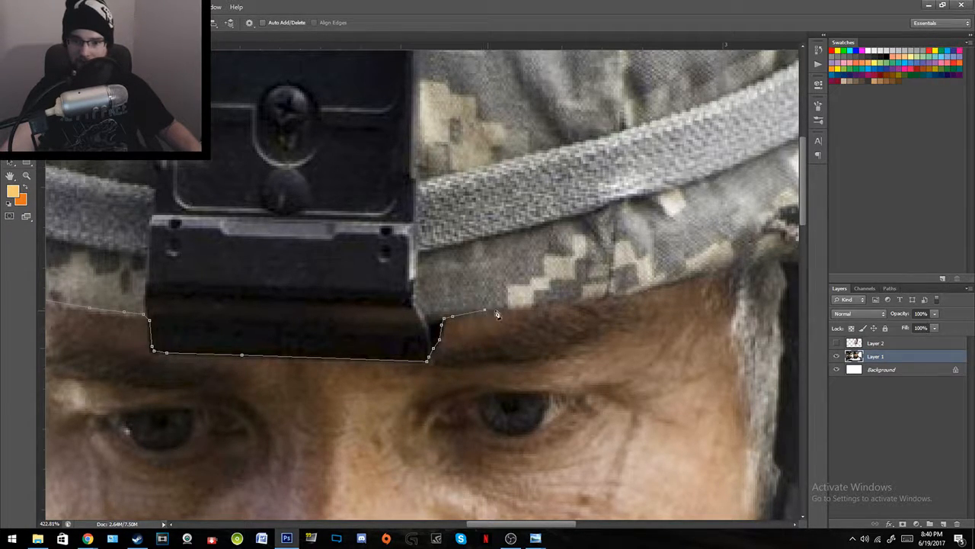
left_click(558, 304)
left_click(738, 268)
Step: Extend the path past the opposite strap and close it around the helmet above the canvas edge
left_click_drag(738, 268, 483, 382)
left_click(477, 354)
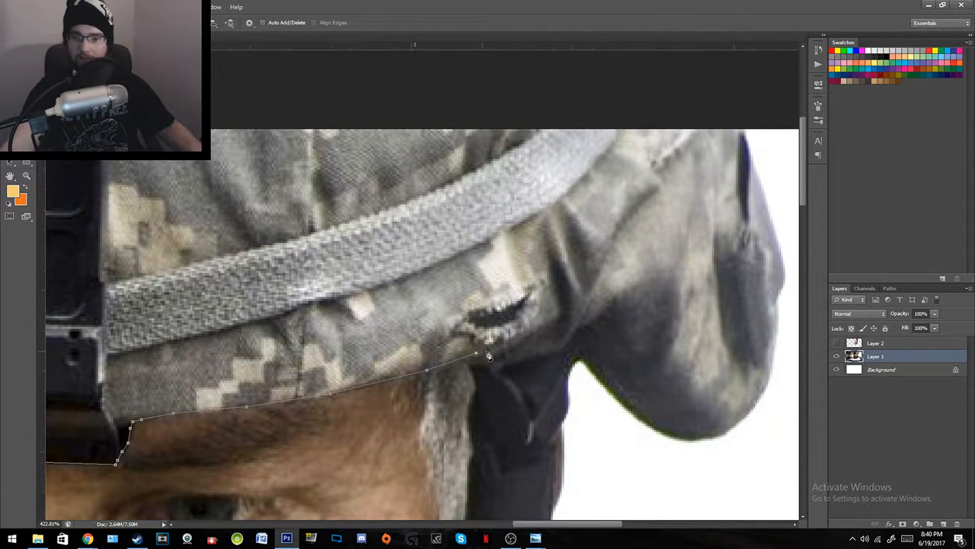
left_click(534, 342)
left_click_drag(495, 295, 615, 355)
left_click(601, 139)
left_click_drag(341, 204, 754, 191)
left_click_drag(221, 229, 503, 230)
left_click(366, 133)
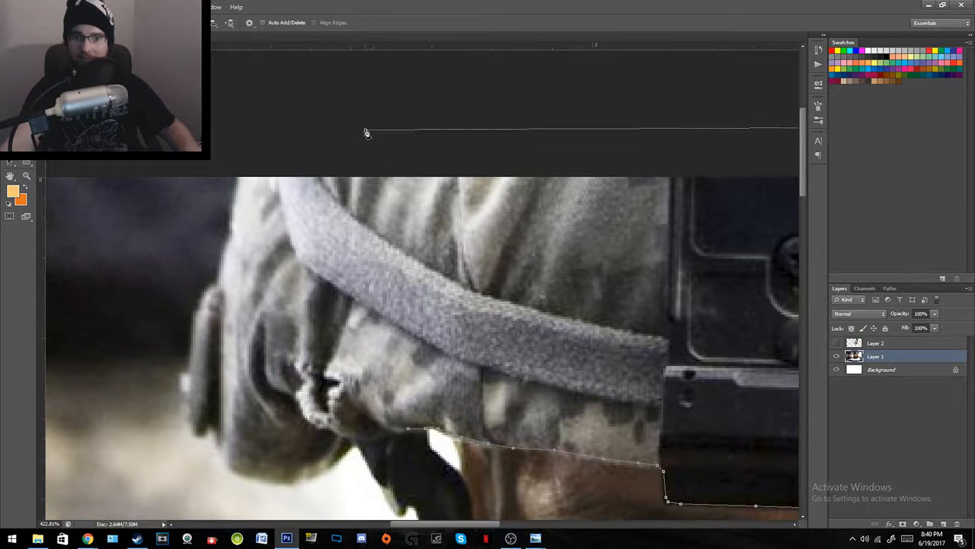
Step: Convert the closed path around the helmet into a selection
right_click(601, 345)
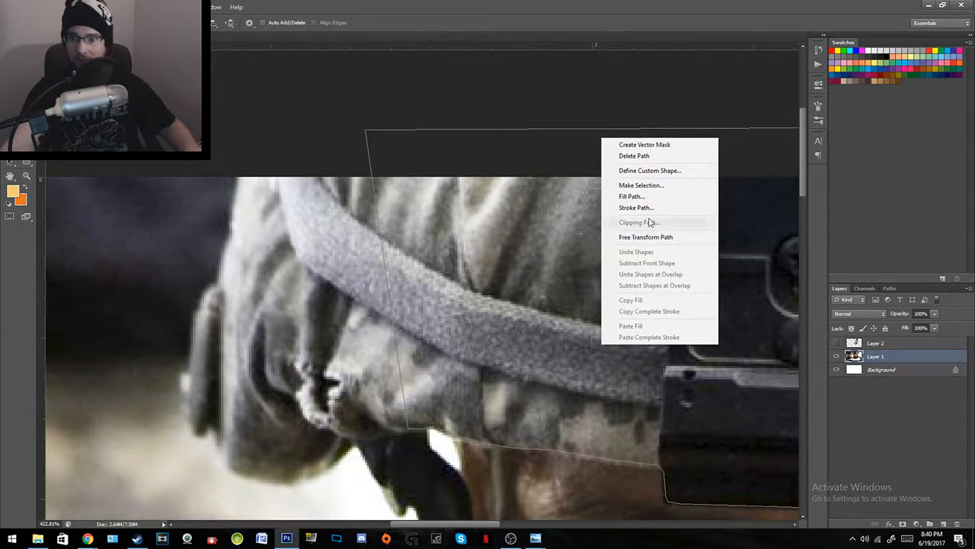
left_click(633, 185)
left_click(418, 133)
Step: Copy the selected helmet area from the soldier photo onto its own new layer
key("z")
left_click_drag(565, 275, 515, 274)
left_click_drag(445, 181, 452, 179)
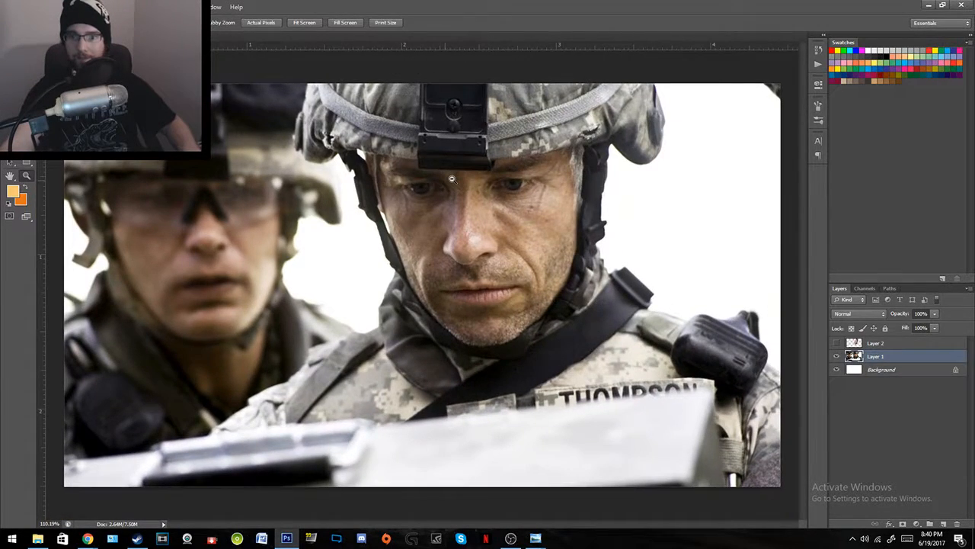
key("m")
right_click(464, 130)
left_click(515, 210)
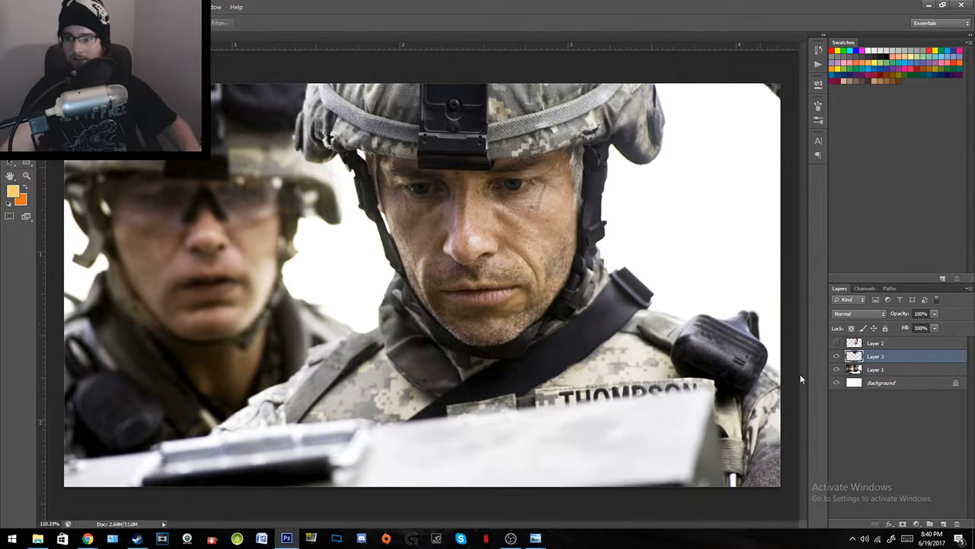
Step: Check the helmet cut-out without the soldier photo, then show the face on Layer 2 again and stack the helmet layer above it
left_click(838, 368)
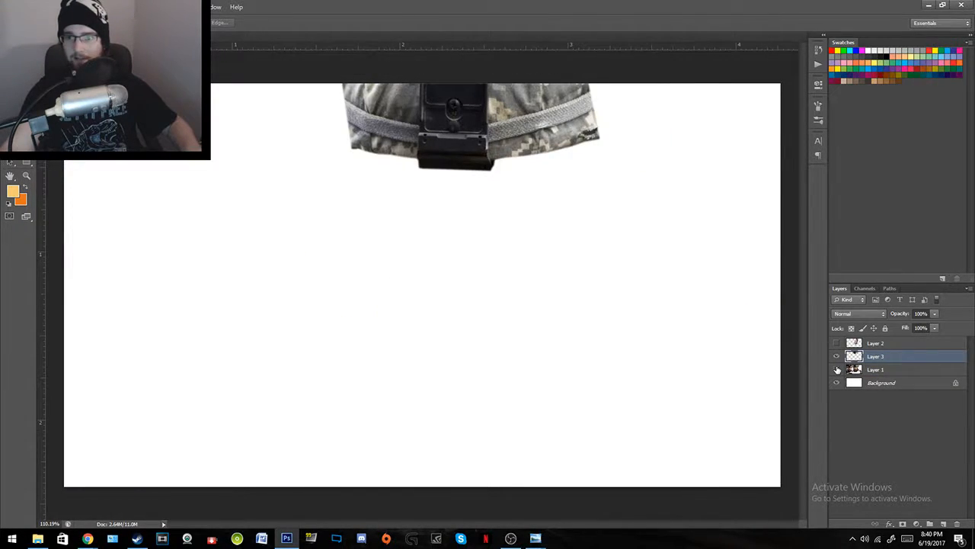
left_click(838, 369)
left_click(837, 343)
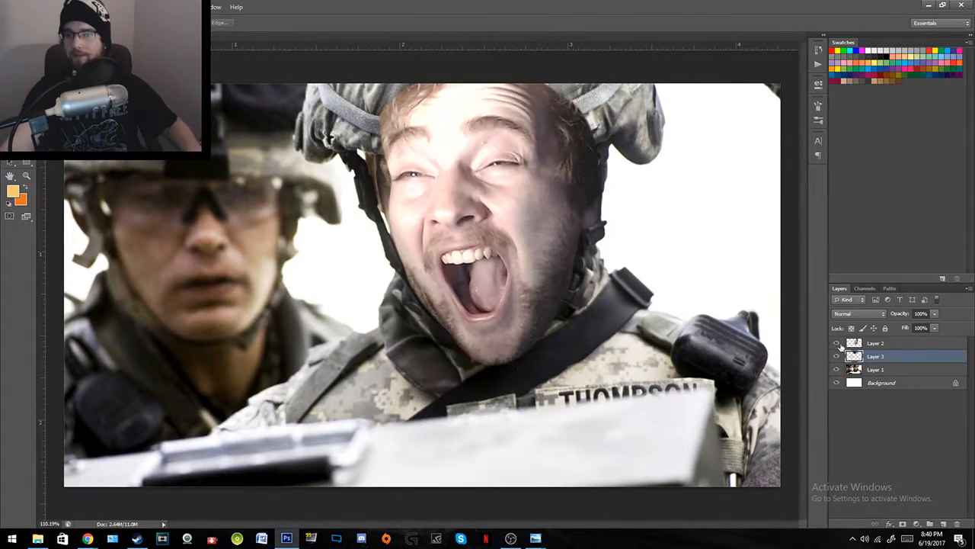
left_click(878, 341, "shift")
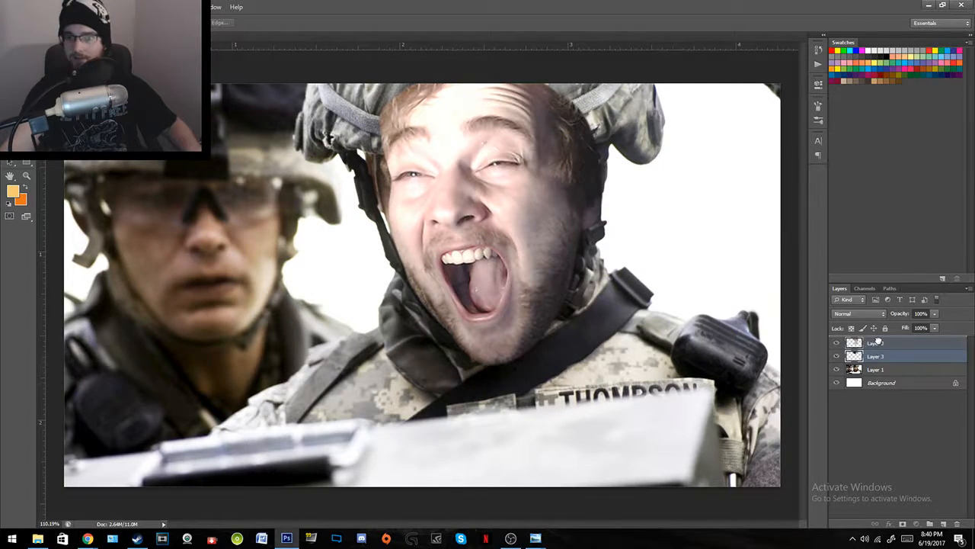
left_click_drag(878, 342, 880, 344)
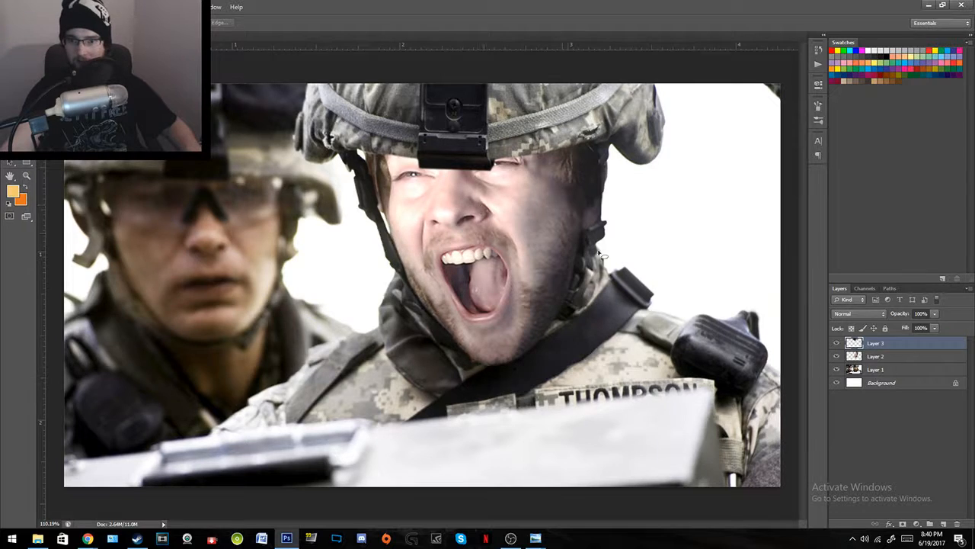
Step: Move the face on Layer 2 about 0.07 in down and rotate it about 6.5° clockwise to fit beneath the helmet
left_click(876, 356)
key("v")
mouse_move(502, 255)
left_mouse_down()
mouse_move(505, 273)
mouse_move(498, 267)
left_mouse_up()
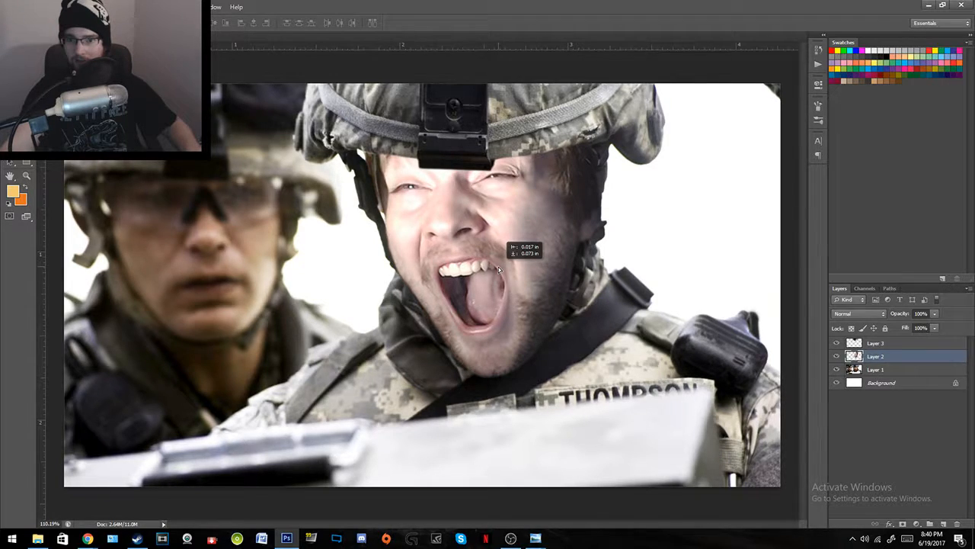
key("ctrl+t")
left_click_drag(609, 68, 628, 79)
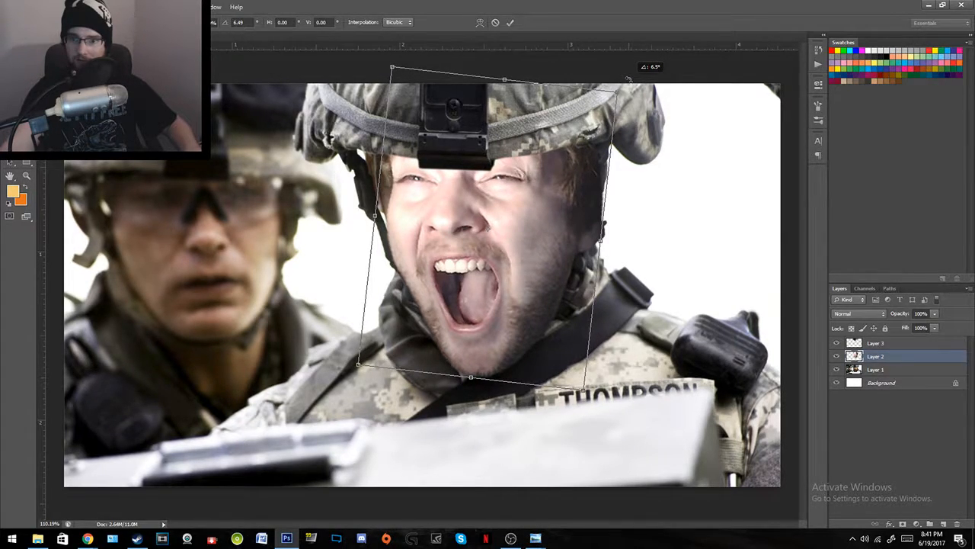
key("Return")
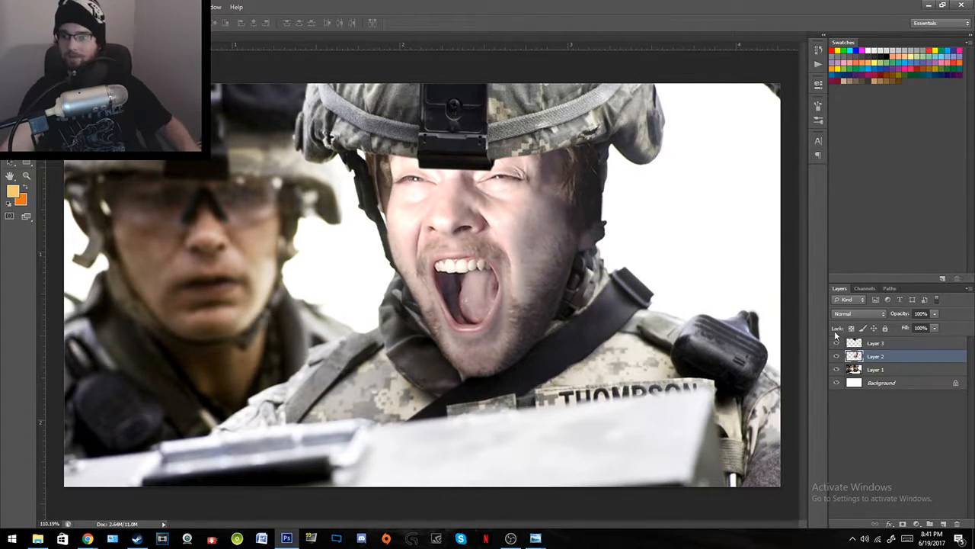
Step: Free-transform the helmet cut-out on Layer 3, shifting it slightly to the right over the face
left_click(870, 344)
key("ctrl+t")
left_click_drag(340, 85, 348, 84)
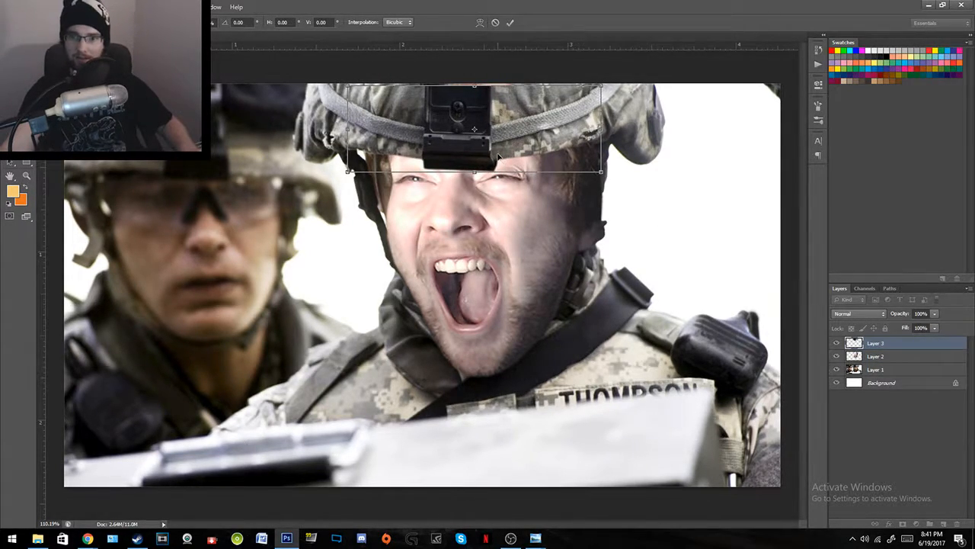
Step: Undo the helmet layer's last transform and stretch the screaming face on Layer 2 slightly wider
key("Return")
key("ctrl+z")
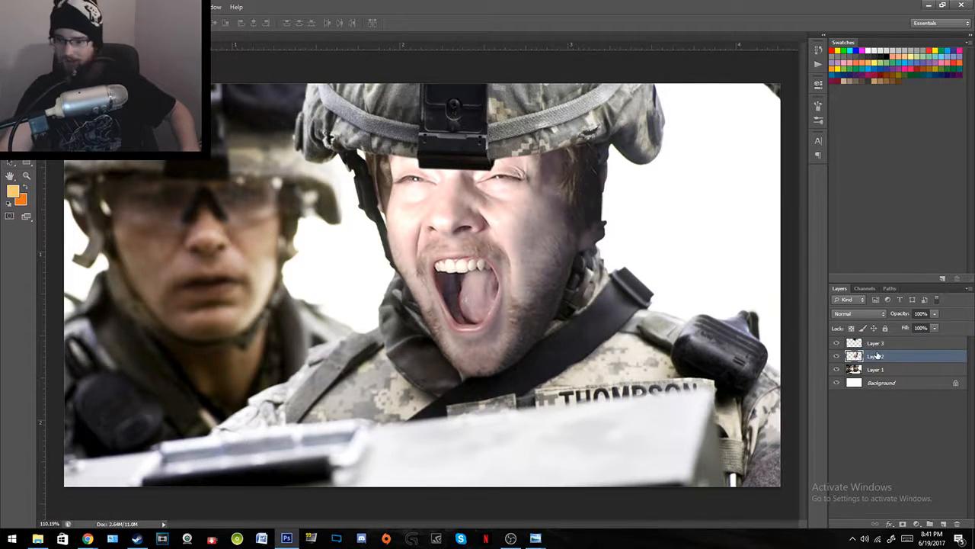
key("ctrl+t")
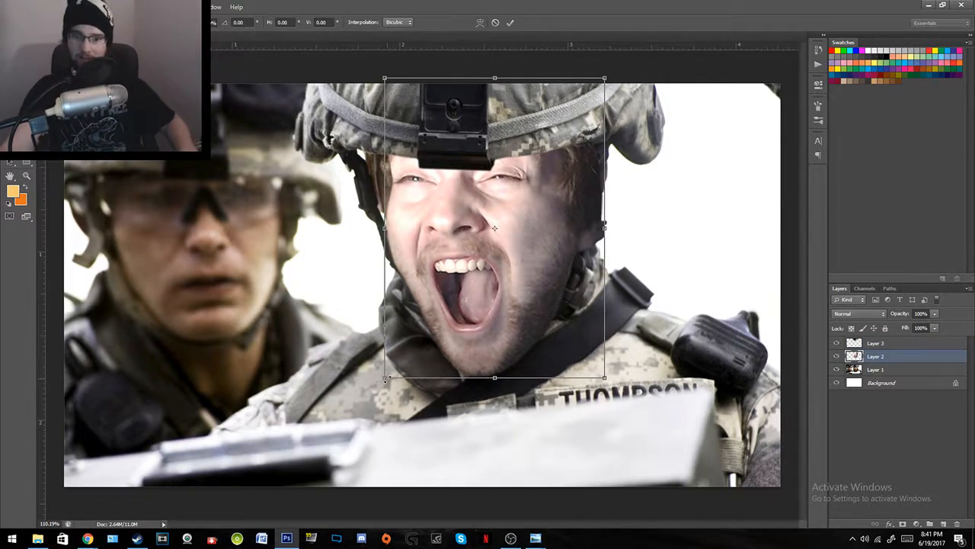
left_click_drag(384, 227, 371, 227)
key("Return")
key("z")
left_click_drag(545, 293, 516, 284)
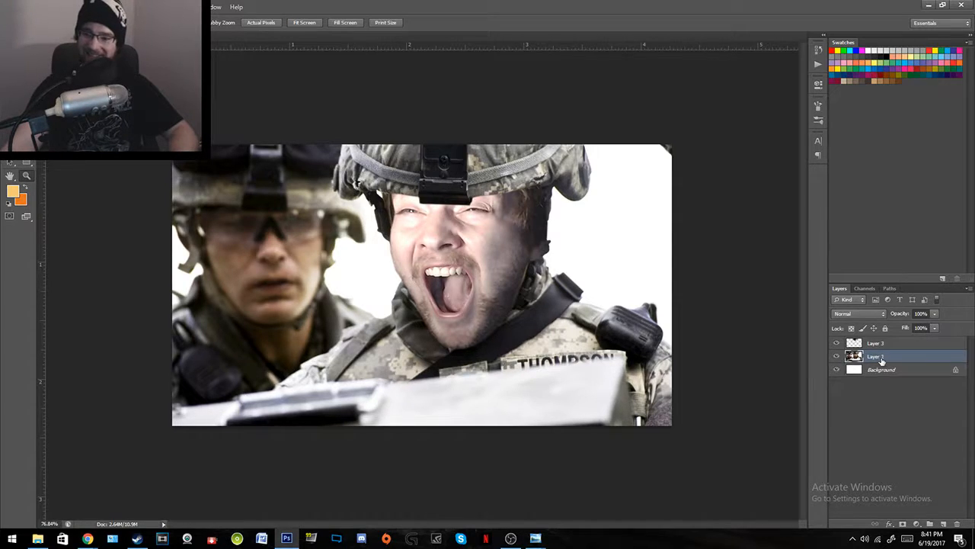
Step: Delete the screaming face layer and place Picture 149 from the Logitech Webcam folder into the document
key("Delete")
left_click(38, 539)
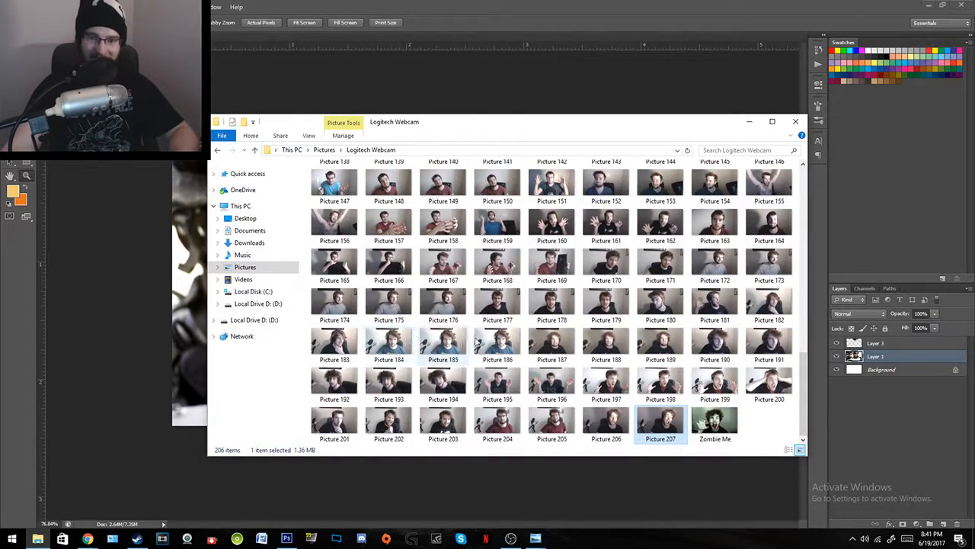
scroll(488, 347, "up", 5)
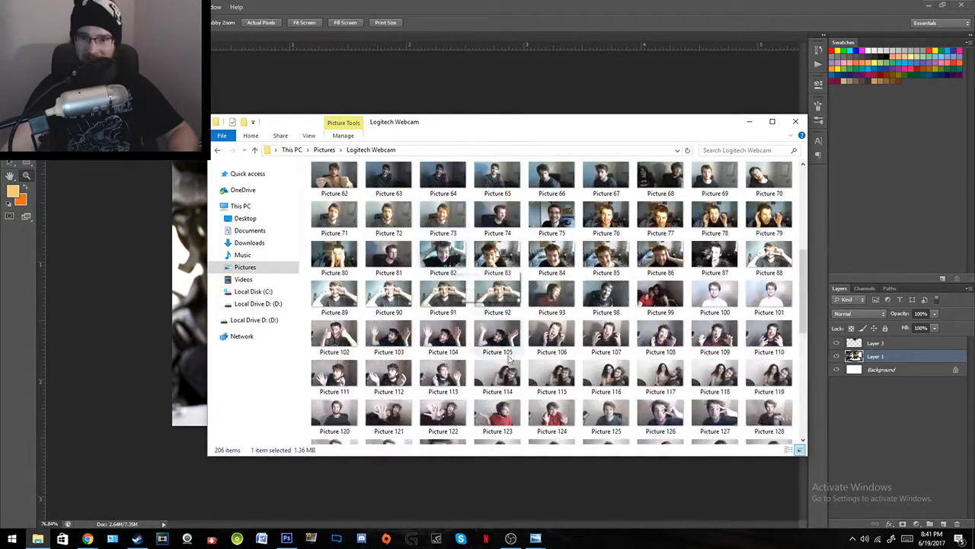
double_click(444, 183)
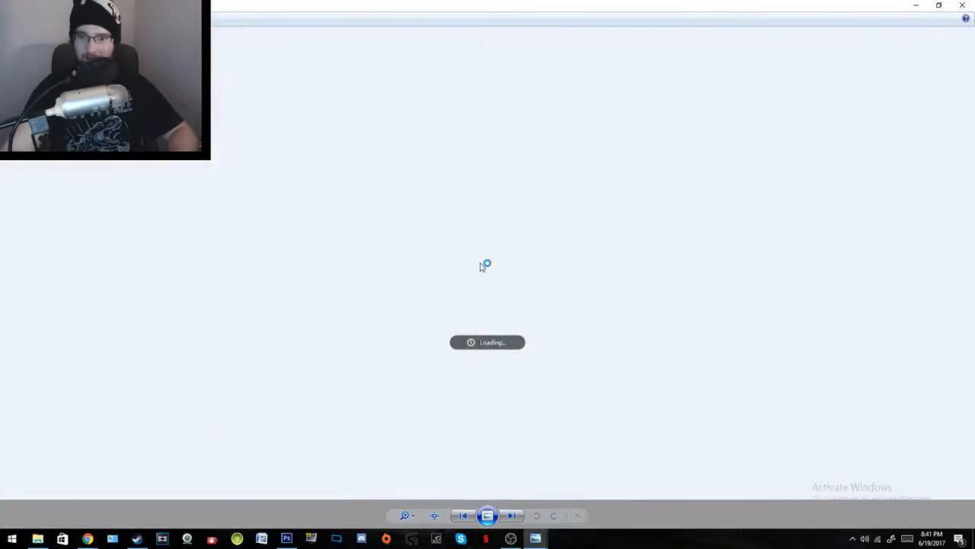
scroll(381, 246, "up", 3)
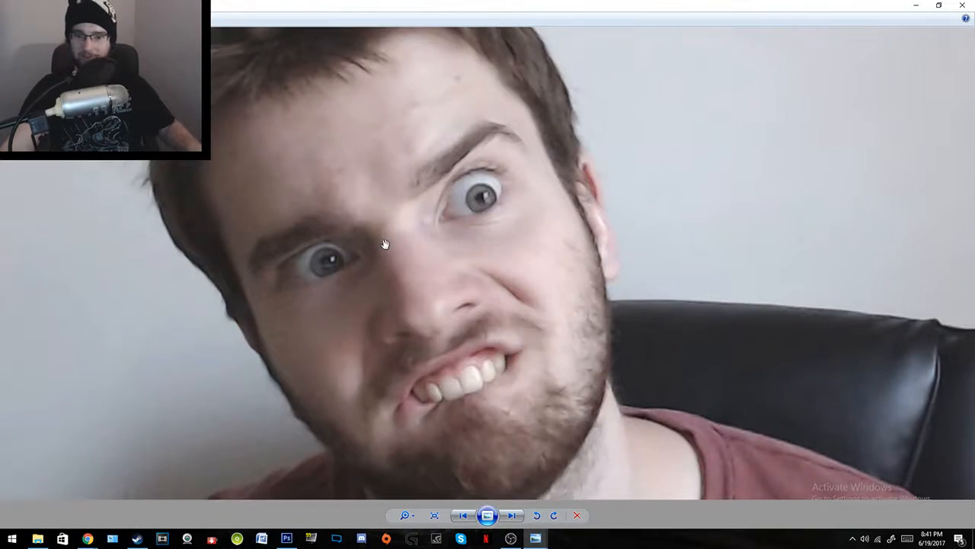
left_click(962, 6)
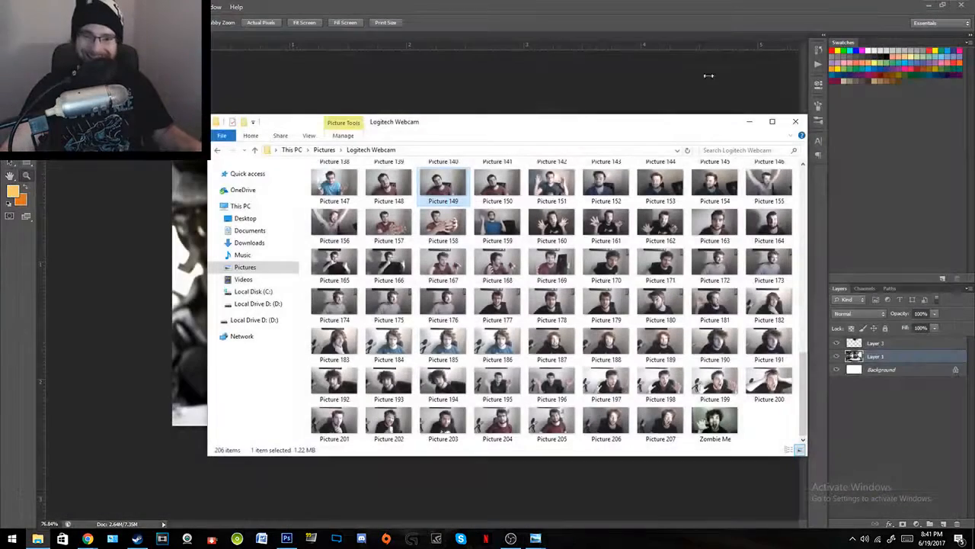
left_click_drag(190, 256, 446, 342)
key("Return")
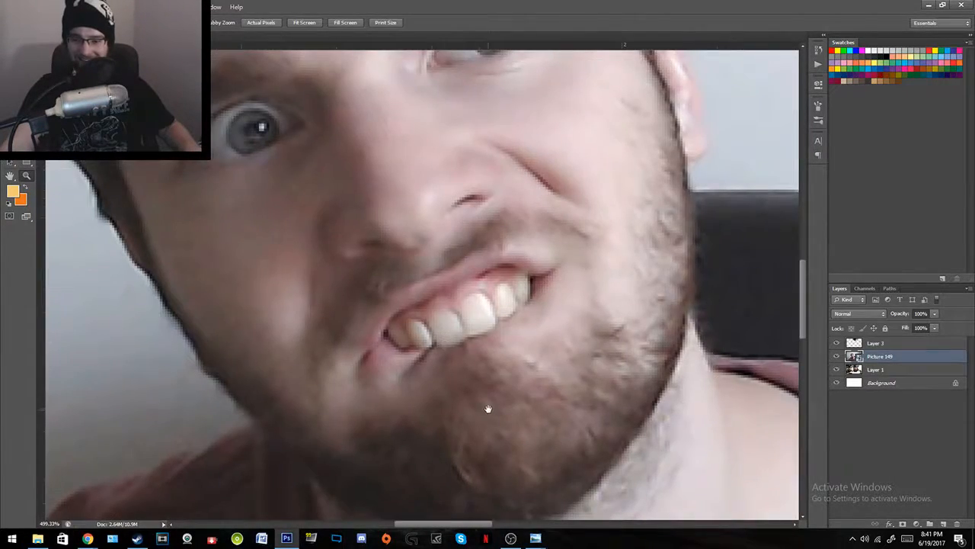
Step: Start a Pen tool path at the chin of the placed photo and trace up the jaw and around the ear
left_click_drag(487, 407, 385, 287)
key("p")
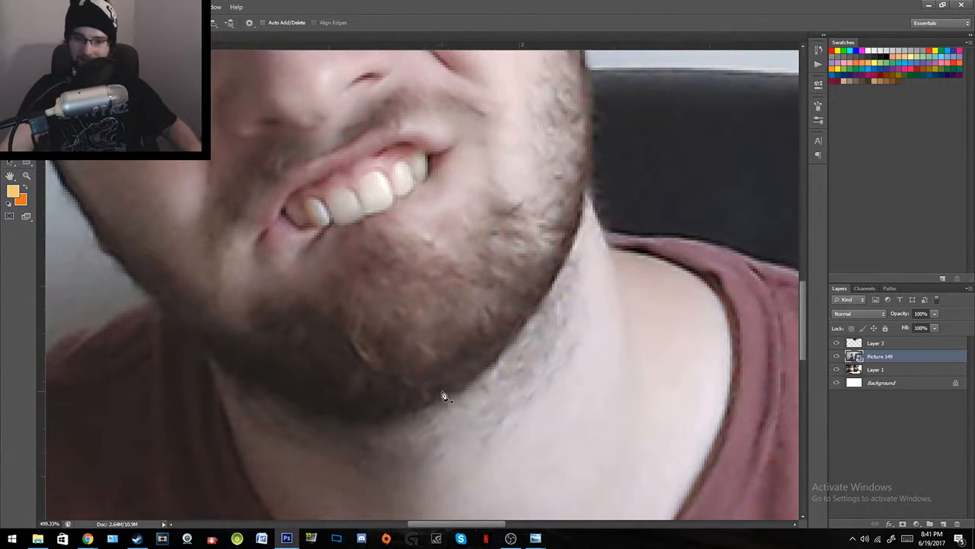
left_click(484, 367)
left_click(524, 315)
left_click(566, 249)
left_click(582, 195)
left_click_drag(586, 86, 560, 411)
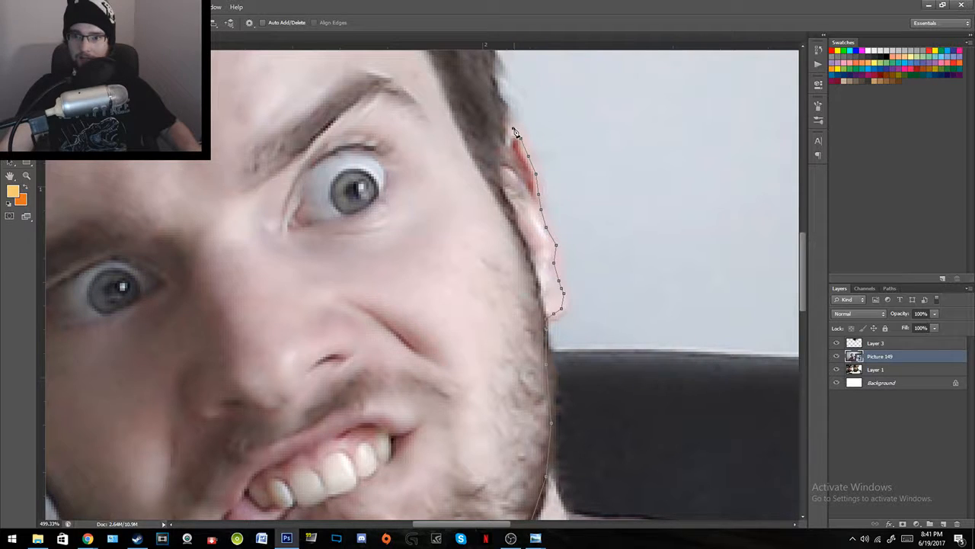
Step: Continue the path up the side of the hair and across the forehead just inside the hairline
left_click_drag(509, 124, 501, 284)
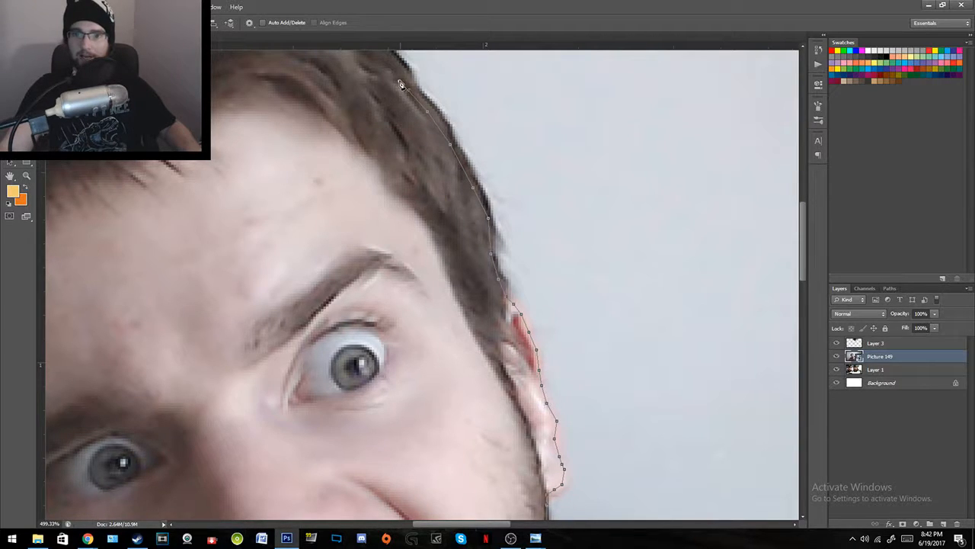
left_click_drag(377, 67, 653, 90)
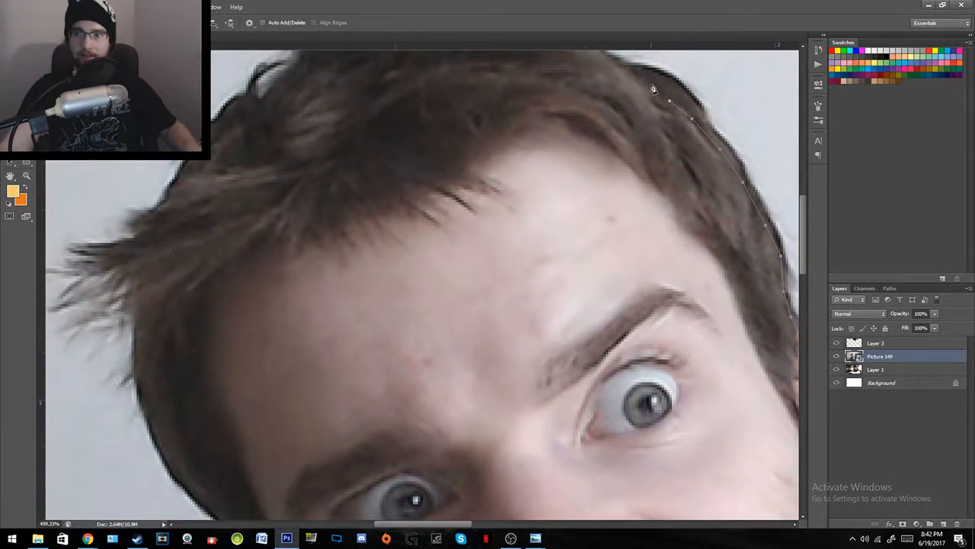
left_click(542, 113)
left_click(484, 134)
left_click(390, 180)
left_click(301, 223)
left_click(245, 255)
left_click(210, 291)
left_click(195, 325)
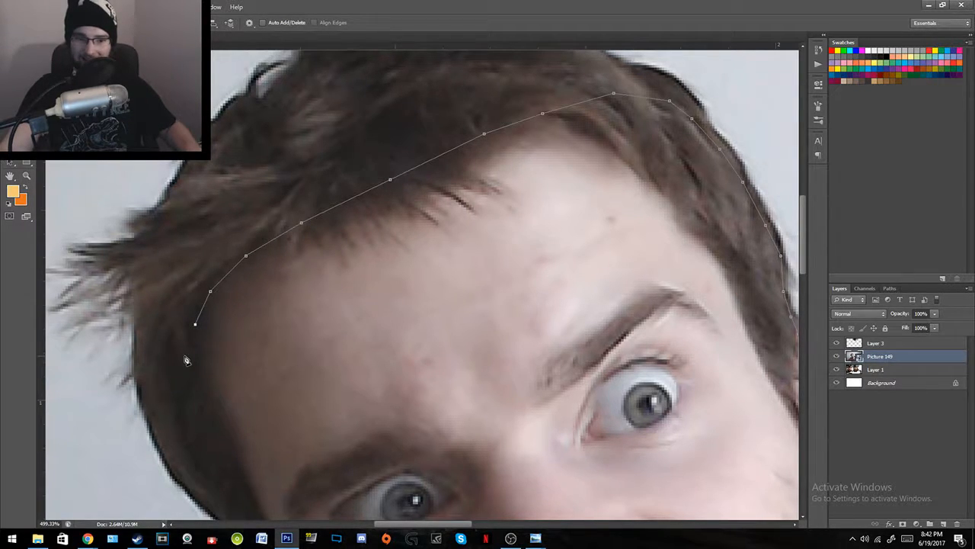
Step: Trace the path down the opposite temple and cheek and along the beard edge back to the chin
left_click(187, 387)
left_click(185, 430)
left_click(201, 485)
left_click_drag(275, 425, 257, 185)
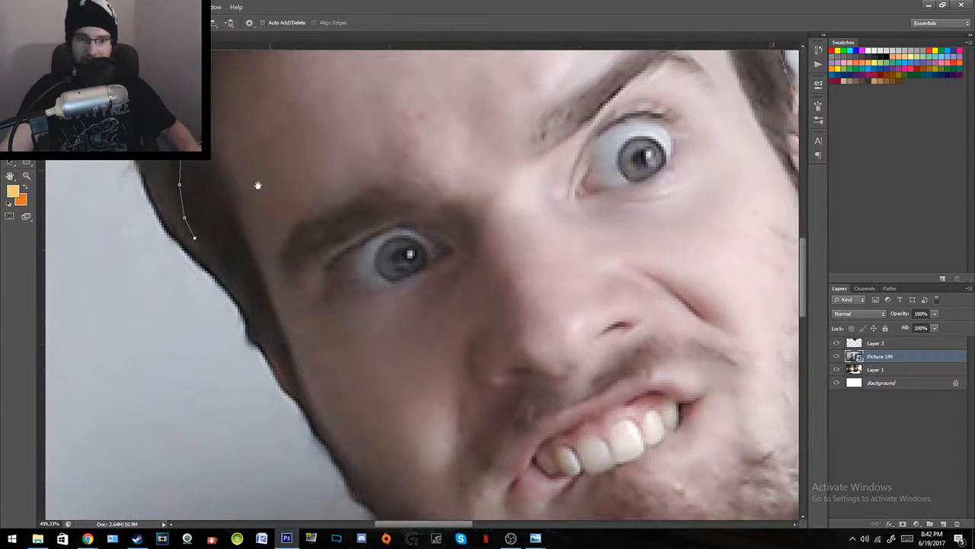
left_click(212, 273)
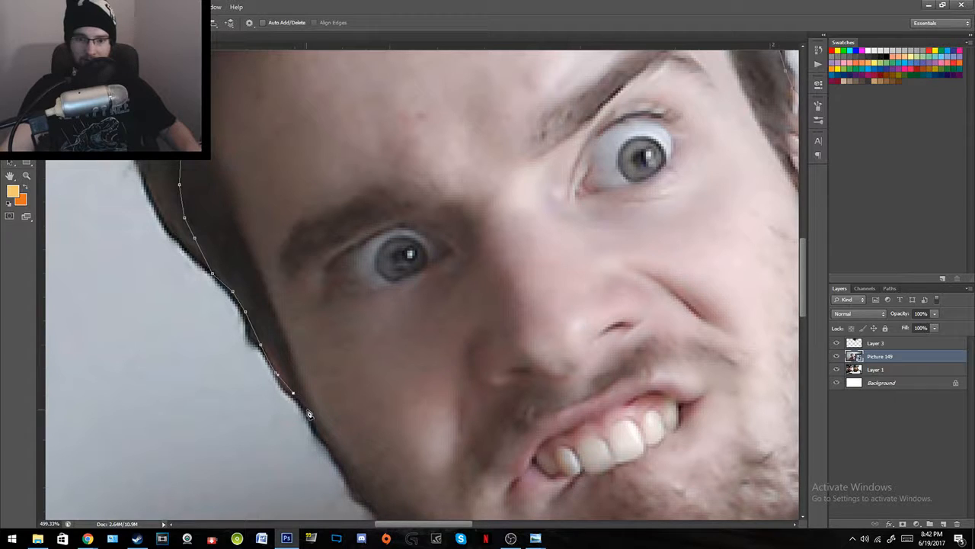
left_click_drag(353, 446, 294, 202)
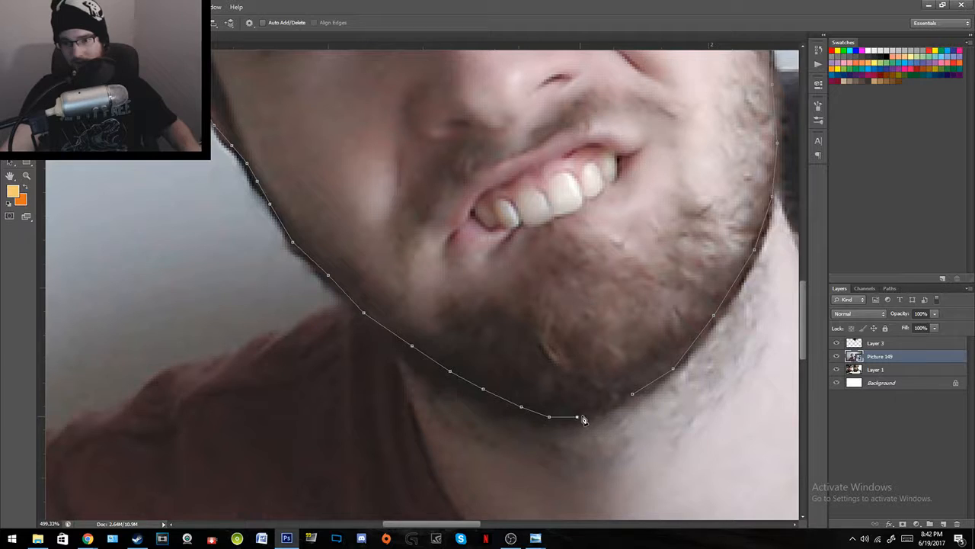
Step: Convert the closed face path into a new anti-aliased selection
right_click(609, 332)
left_click(643, 179)
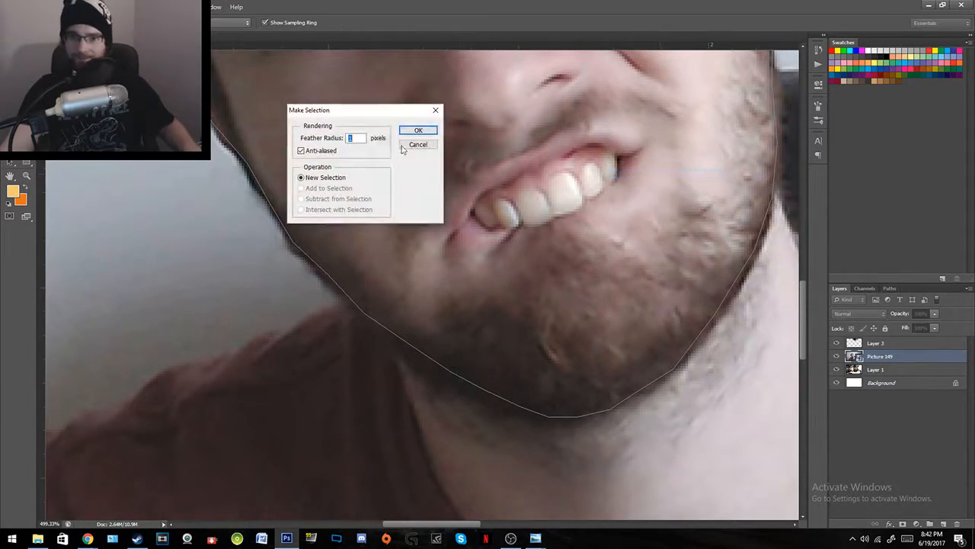
left_click(417, 130)
key("z")
left_click_drag(551, 177, 496, 202)
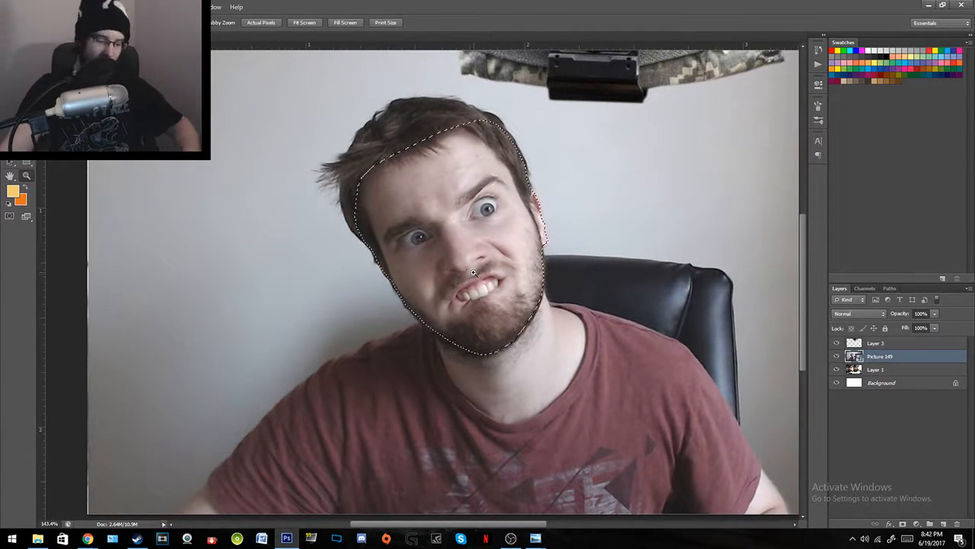
Step: Rasterize the Picture 149 smart object while keeping the face selection
key("l")
right_click(489, 236)
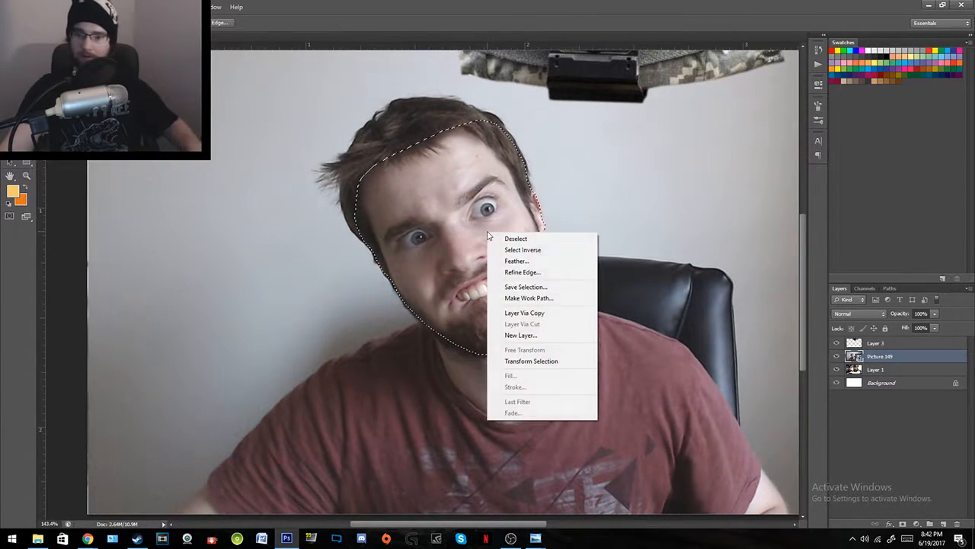
left_click(457, 4)
key("e")
left_click(448, 220)
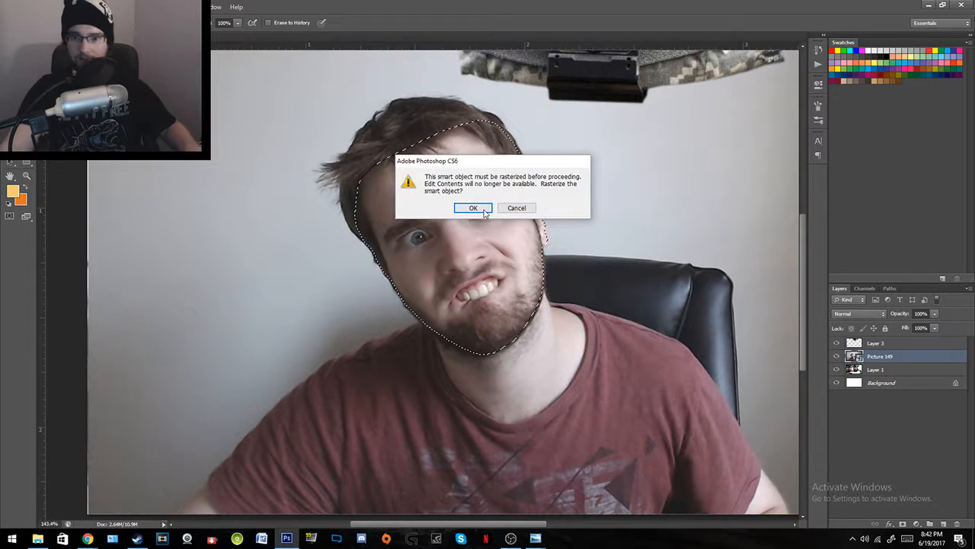
left_click(483, 212)
Step: Cut the selected face onto its own layer and delete the leftover Picture 149 layer
key("l")
right_click(475, 222)
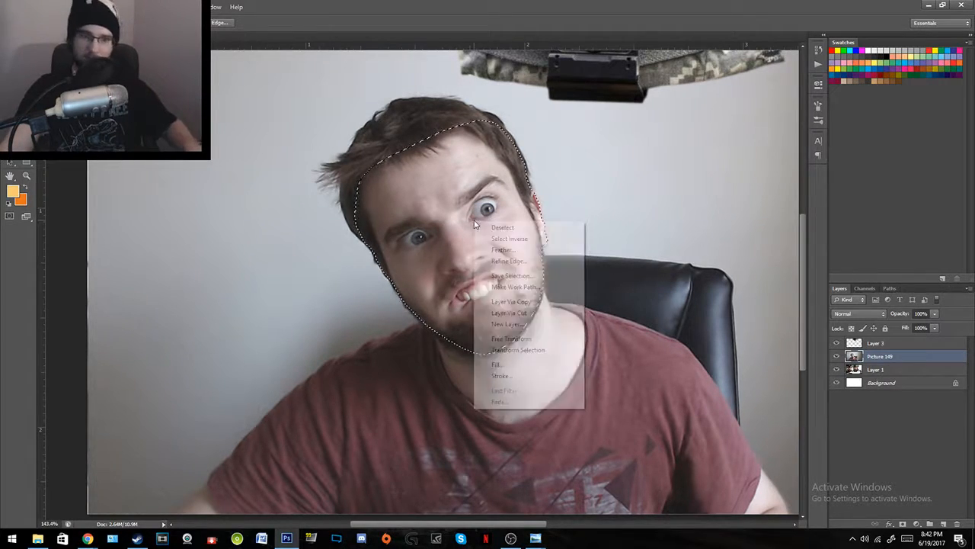
left_click(514, 313)
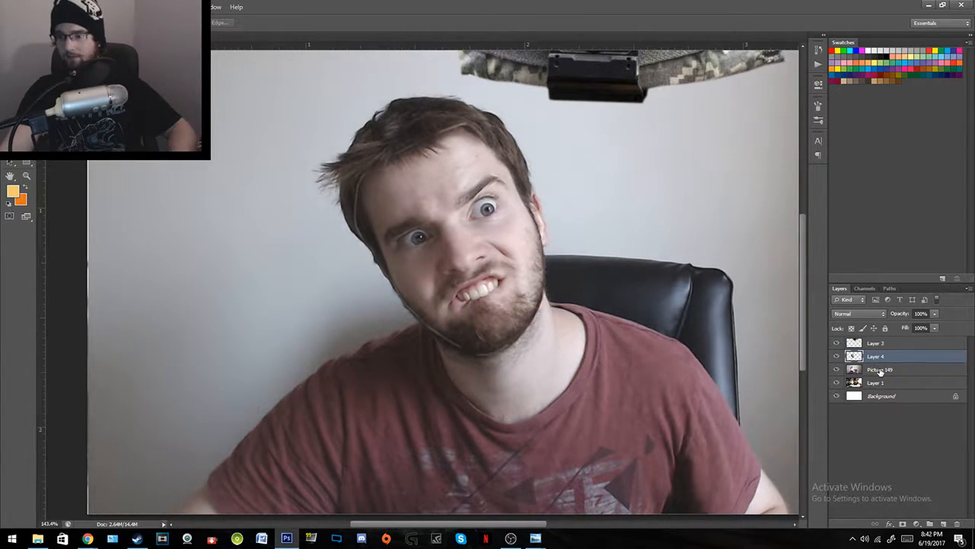
left_click(880, 370)
key("Delete")
Step: Rotate the cut-out face on Layer 4 clockwise by 15 degrees with Free Transform
left_click(875, 357)
key("v")
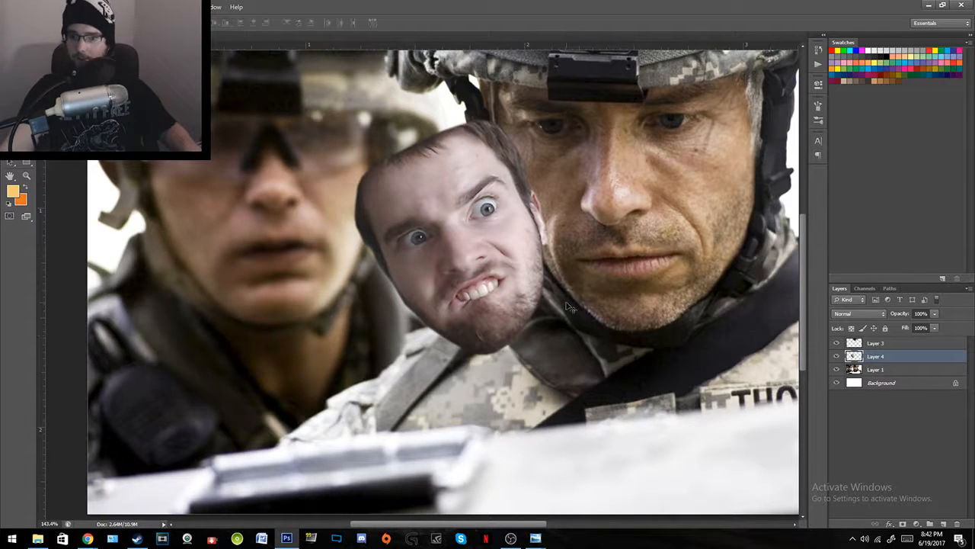
key("ctrl+t")
left_click_drag(557, 89, 638, 136)
Step: Try the face flipped horizontally, and flip it back
right_click(506, 224)
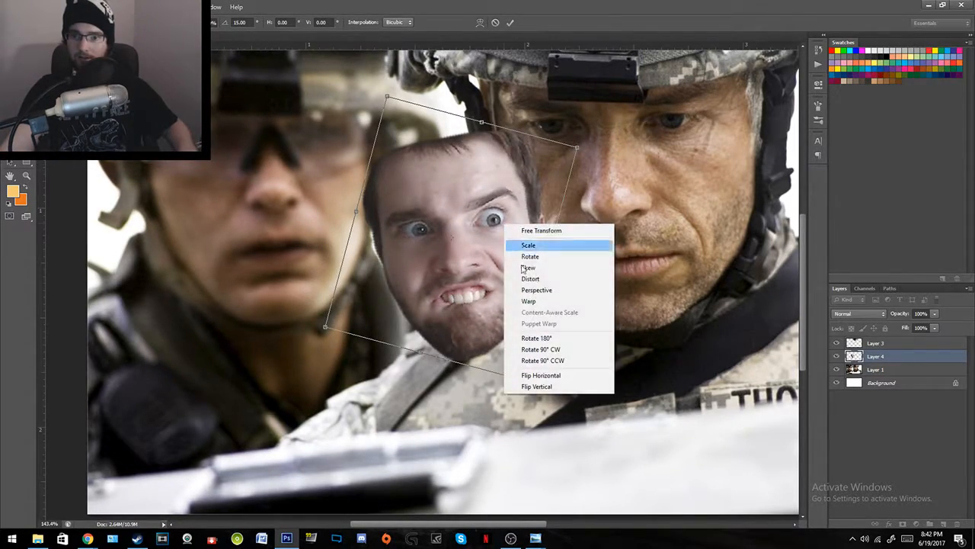
left_click(549, 373)
right_click(490, 290)
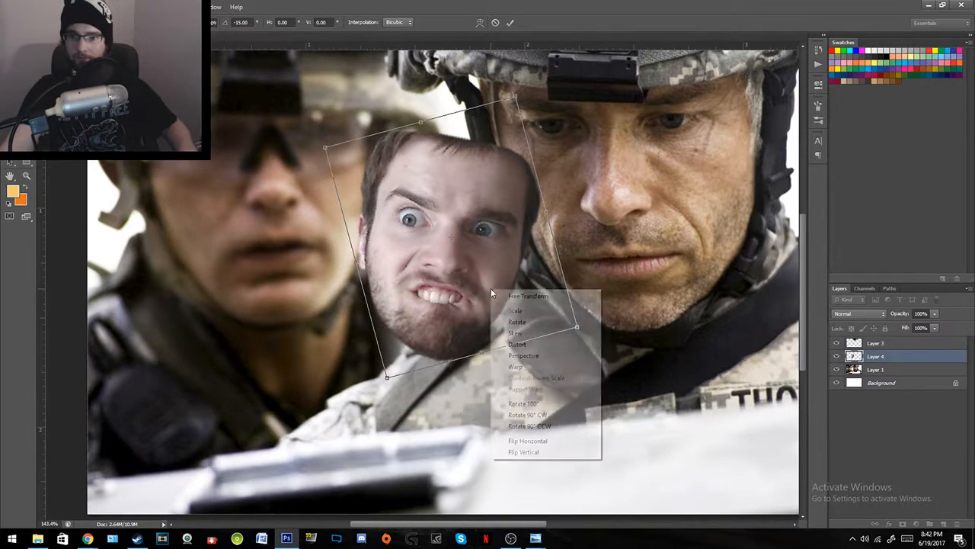
left_click(544, 440)
Step: Move the cut-out face over the soldier's face and lower Layer 4's opacity to 57%
left_click_drag(508, 308, 465, 301)
key("Return")
key("z")
left_click(934, 313)
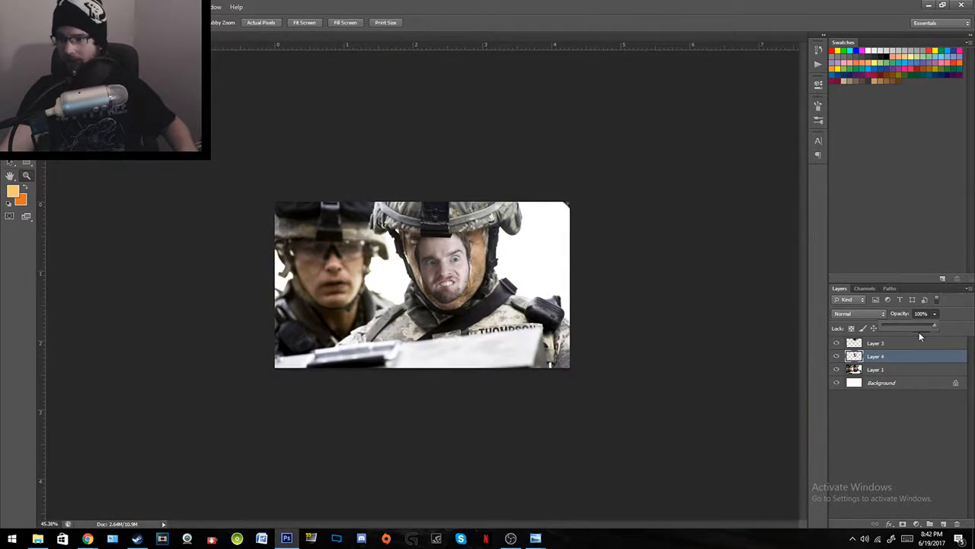
left_click_drag(937, 326, 913, 329)
left_click(901, 361)
Step: Adjust the semi-transparent face's size slightly so it lines up with the soldier's face beneath the helmet
left_click_drag(492, 277, 522, 278)
key("ctrl+t")
left_click_drag(516, 183, 518, 180)
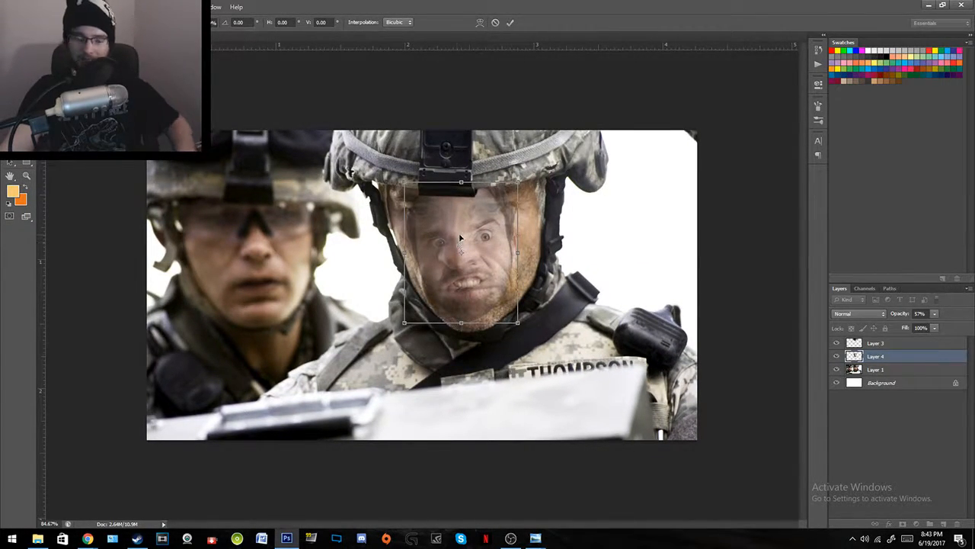
key("Return")
left_click_drag(465, 251, 470, 271)
Step: Enlarge and reposition the face until it fills the opening between the helmet and the chin strap
key("v")
key("ctrl+t")
left_click_drag(524, 176, 545, 157)
left_click_drag(497, 314, 497, 304)
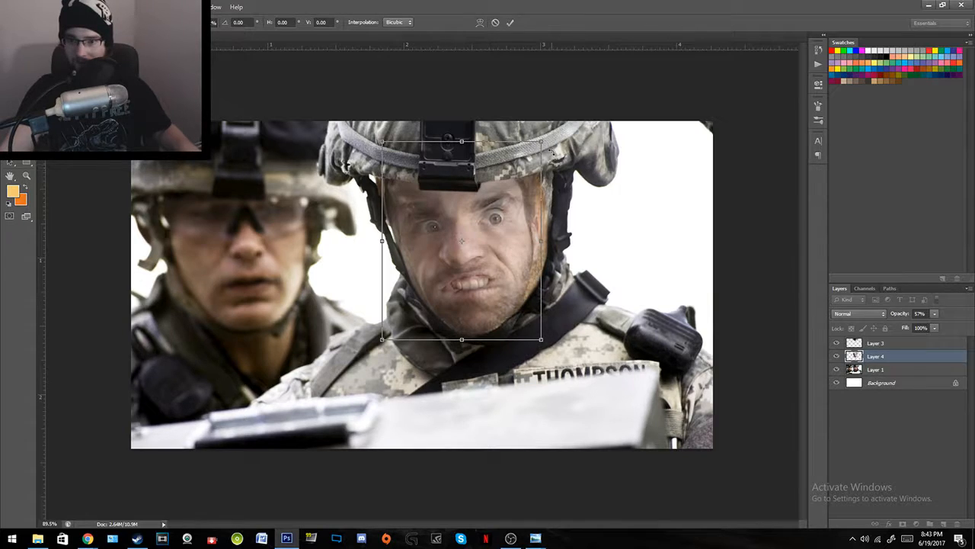
left_click_drag(543, 138, 549, 128)
left_click_drag(549, 339, 554, 346)
key("Return")
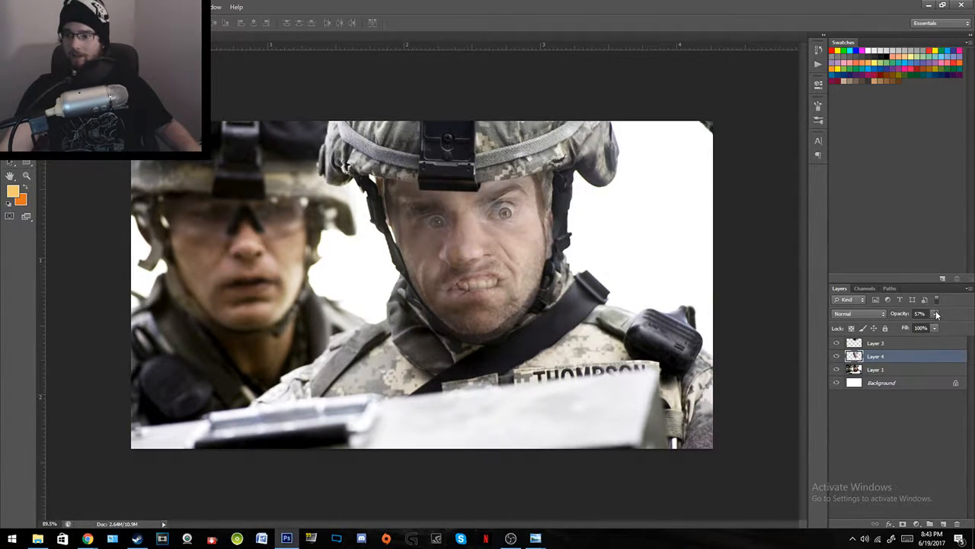
Step: Restore Layer 4 to 100% opacity, and fine-tune the face's tilt and size with Free Transform
left_click_drag(944, 328, 968, 328)
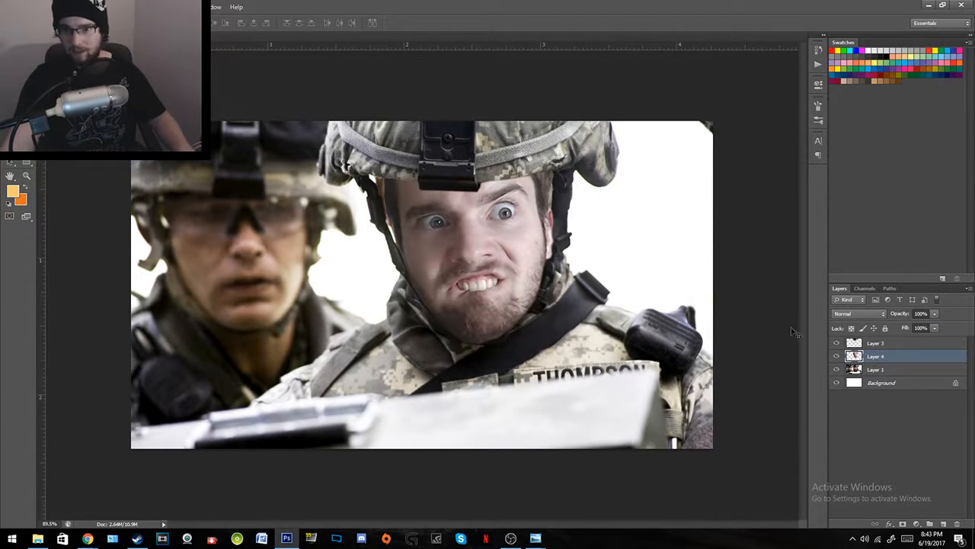
key("ctrl+t")
left_click_drag(562, 122, 567, 126)
left_click_drag(385, 125, 369, 113)
key("Return")
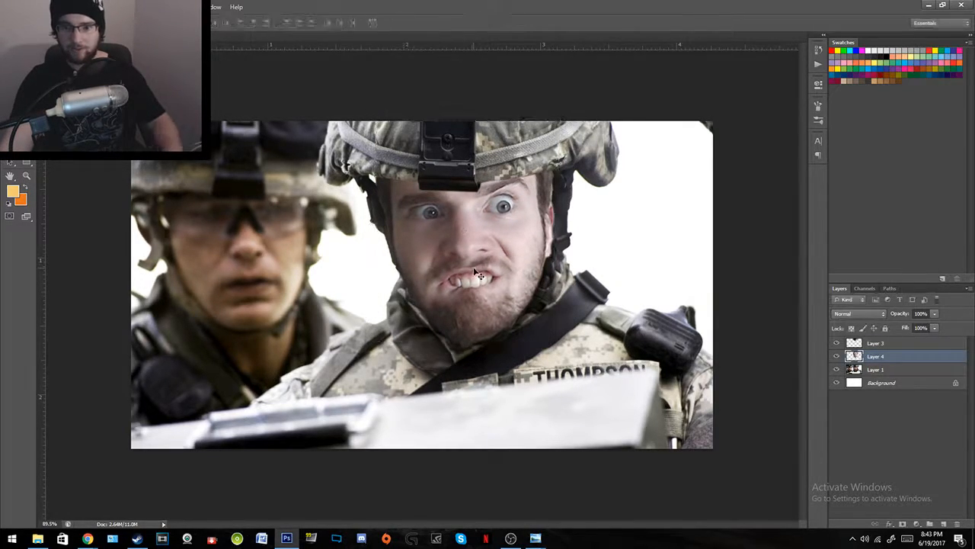
Step: Move the face slightly up under the helmet and nudge it right to align with the chin strap
mouse_move(503, 311)
left_mouse_down()
mouse_move(497, 288)
mouse_move(502, 301)
left_mouse_up()
key("Right")
key("Right")
key("Right")
key("Right")
key("Right")
key("Right")
key("Right")
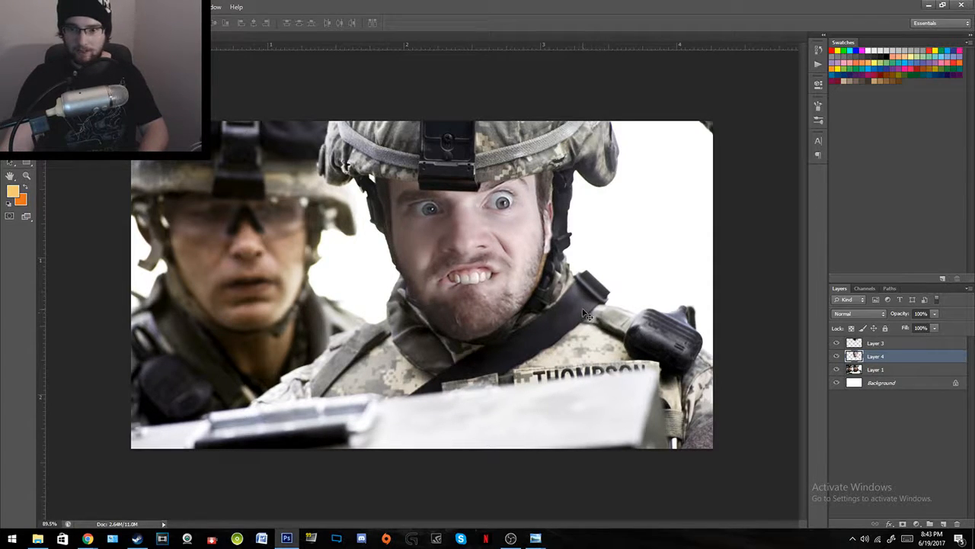
key("Right")
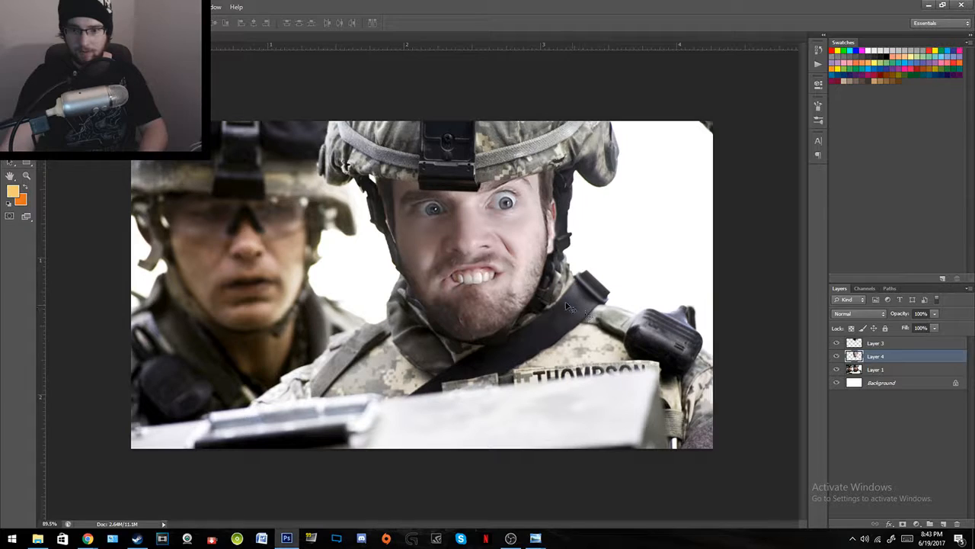
key("z")
mouse_move(508, 271)
left_mouse_down()
mouse_move(488, 275)
mouse_move(505, 274)
left_mouse_up()
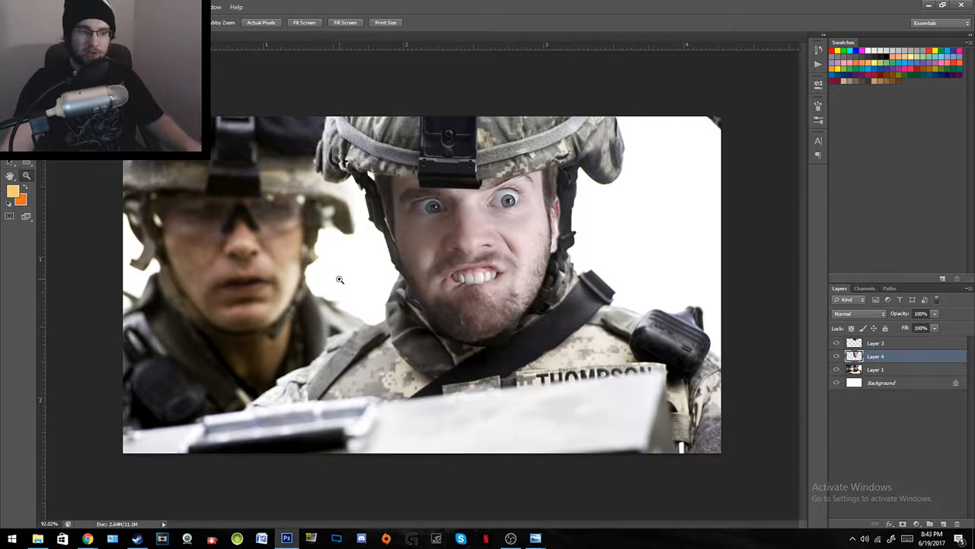
Step: Create a new empty layer directly above the face layer, Layer 4
left_click(880, 370)
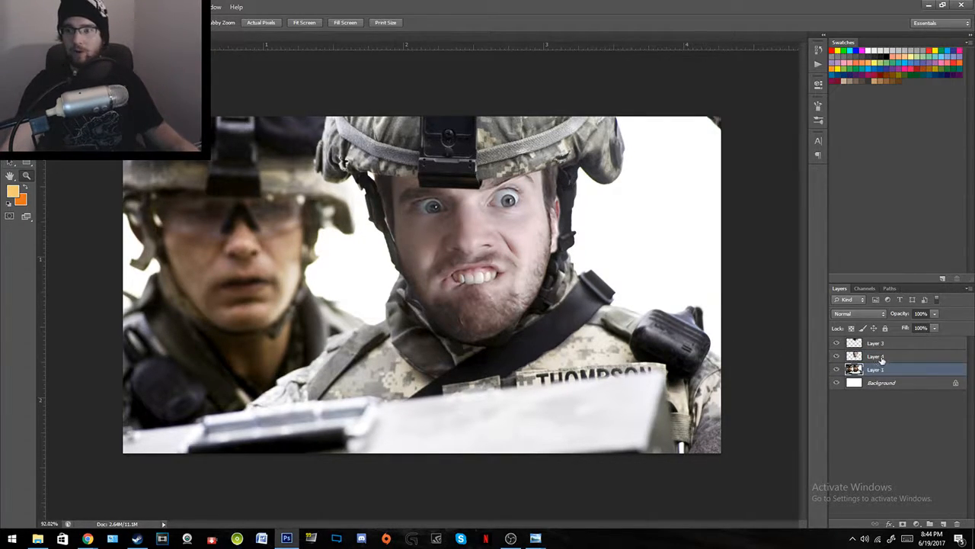
left_click(880, 358)
left_click(943, 525)
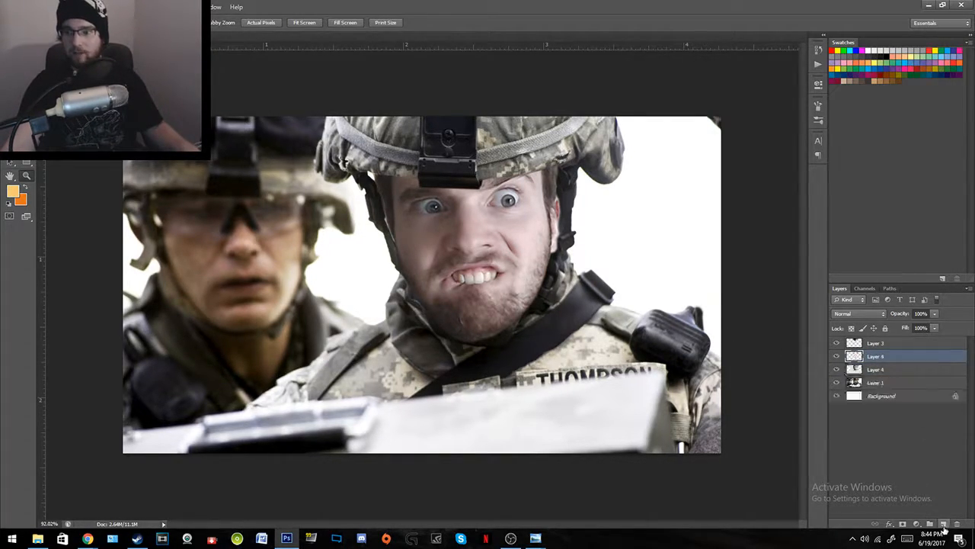
left_click(874, 346)
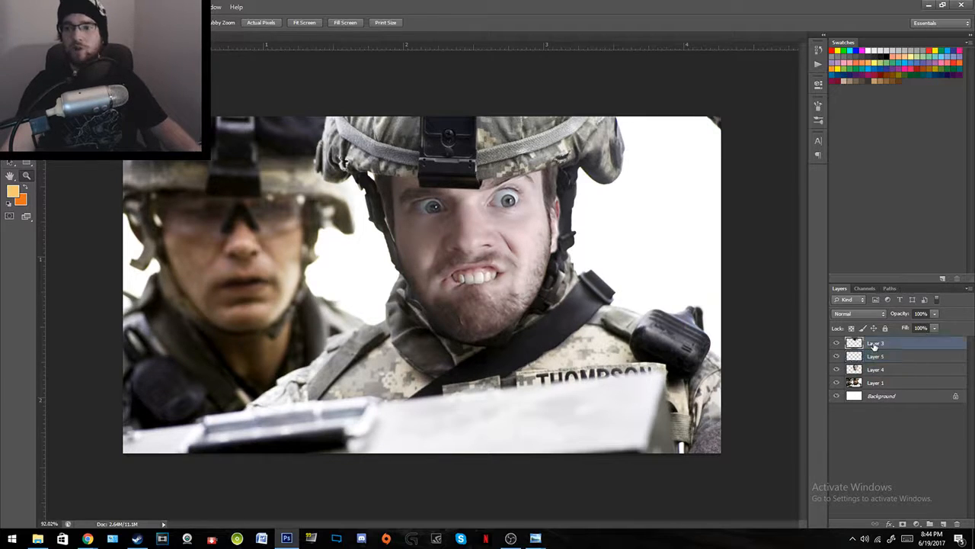
left_click(889, 526)
left_click(897, 524)
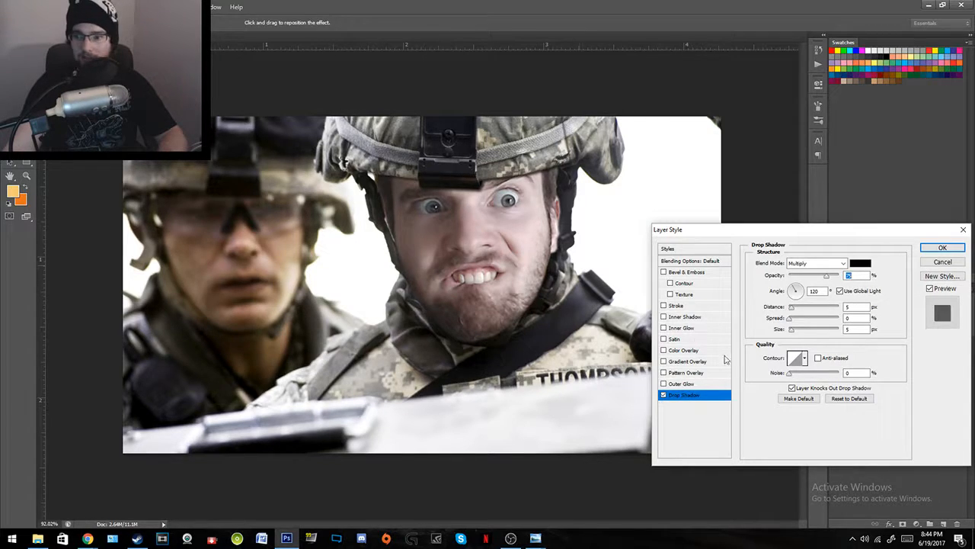
left_click(801, 318)
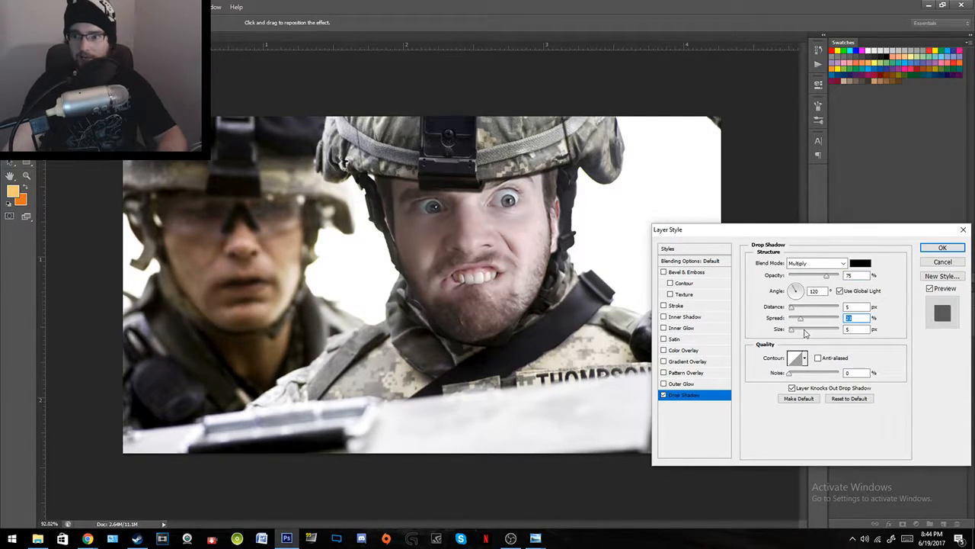
left_click(804, 330)
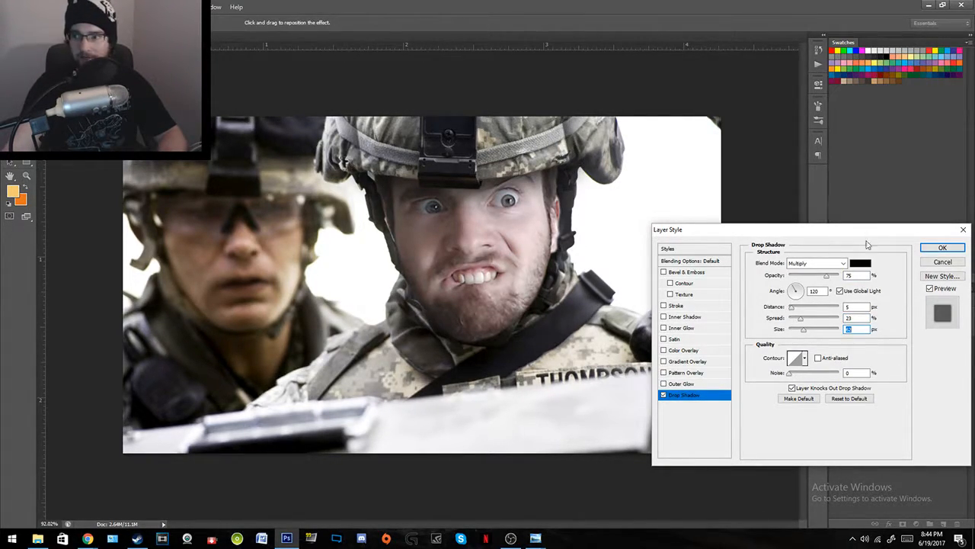
left_click(942, 264)
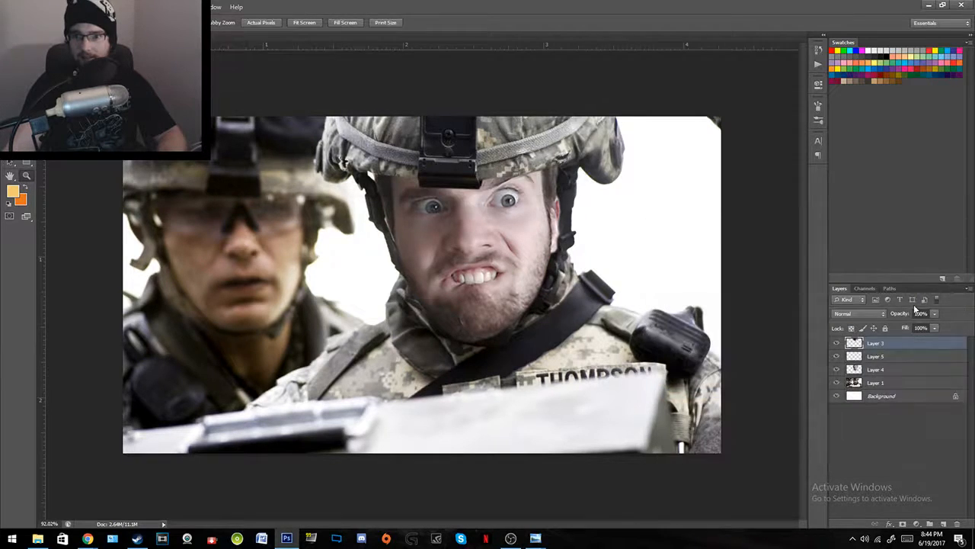
Step: Make Layer 5 active and choose the Brush tool for painting on the forehead beneath the helmet rim
left_click(876, 356)
left_click_drag(347, 170, 520, 236)
left_click_drag(625, 274, 271, 323)
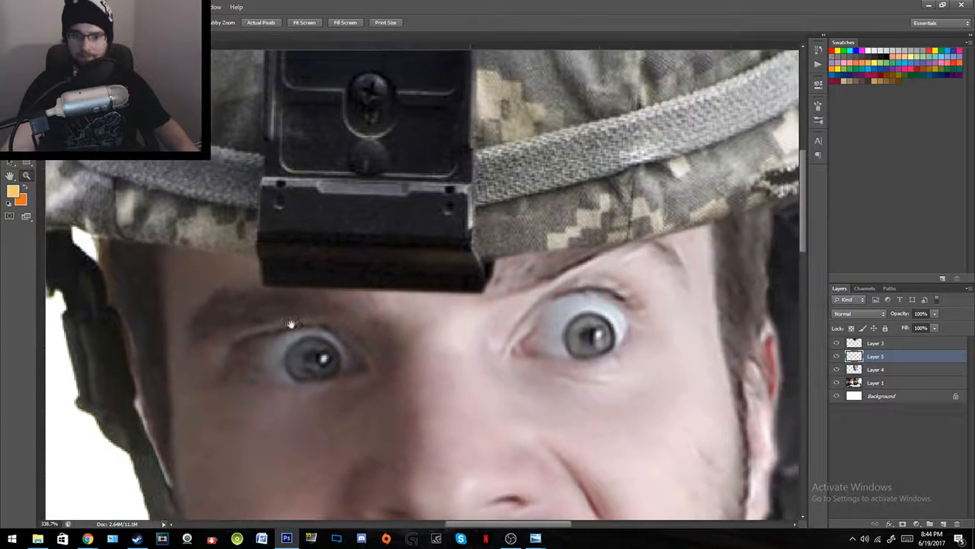
left_click_drag(393, 328, 340, 328)
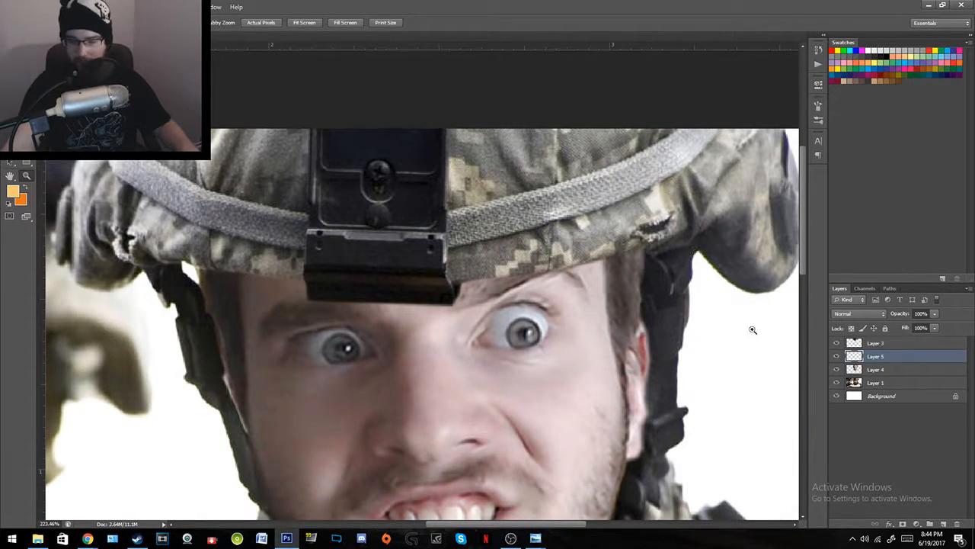
key("b")
right_click(244, 285)
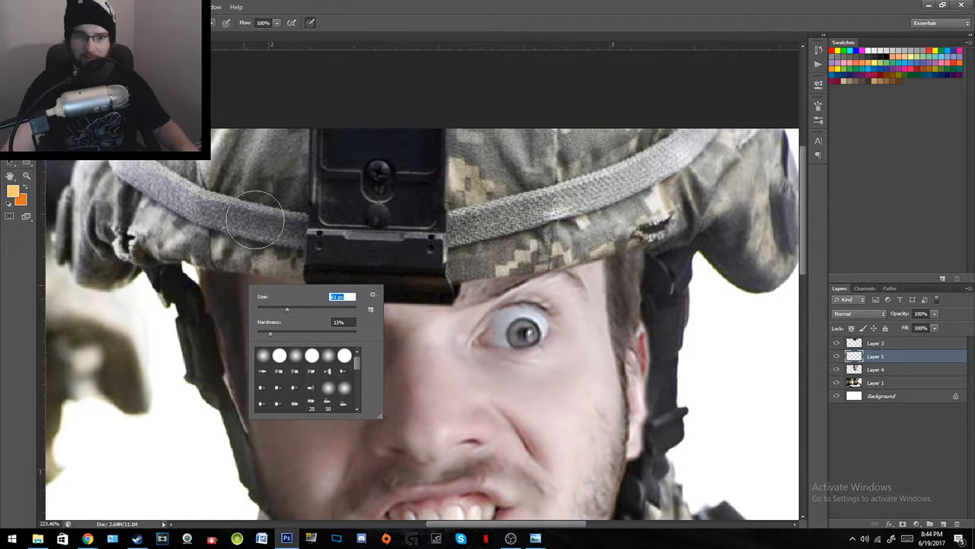
left_click(413, 19)
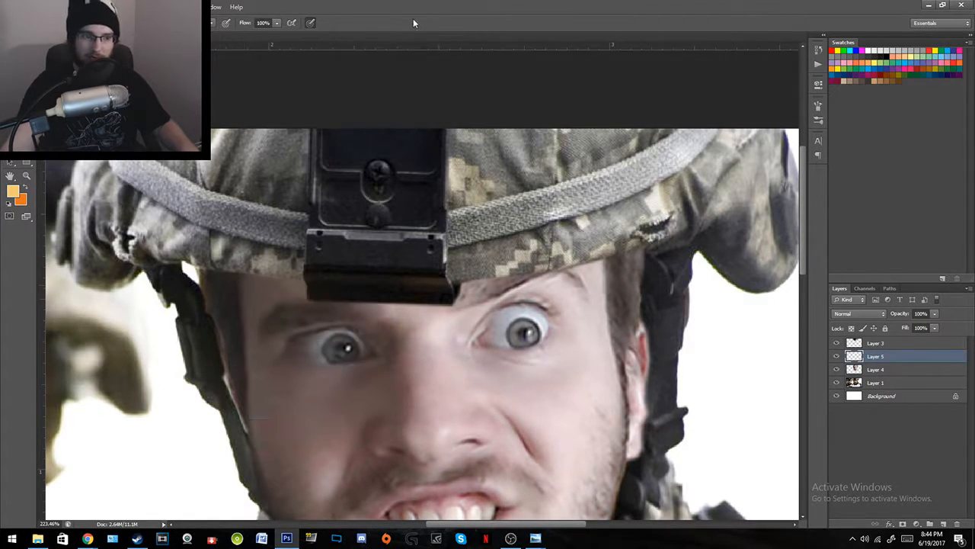
Step: Set the foreground colour to dark grey 434343 and lower Layer 5's opacity to 38%
left_click(17, 189)
left_click_drag(527, 154, 394, 177)
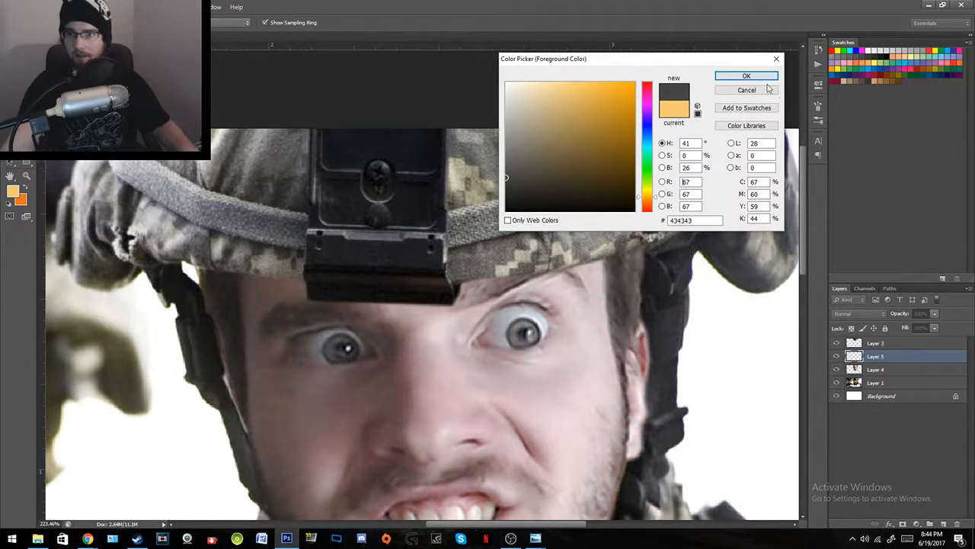
left_click(751, 76)
left_click(934, 313)
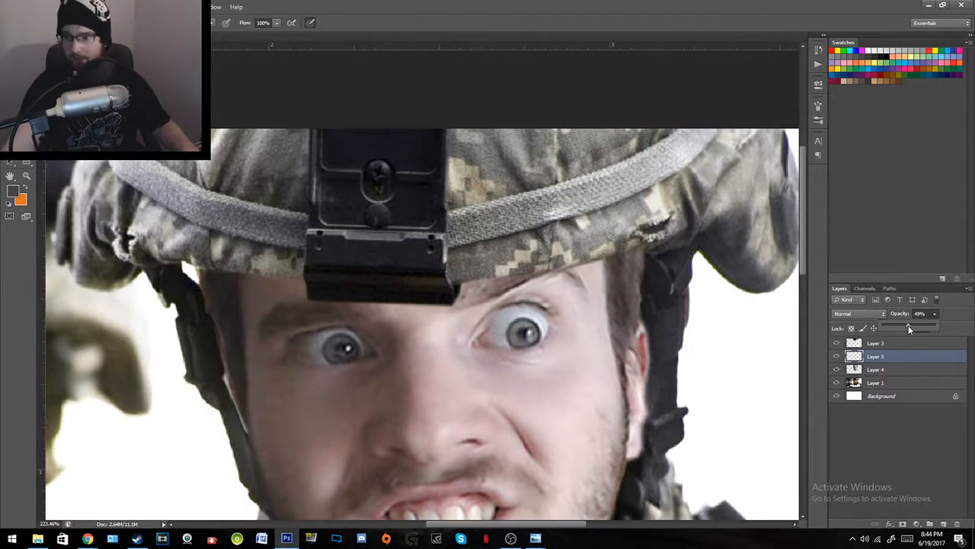
left_click(901, 468)
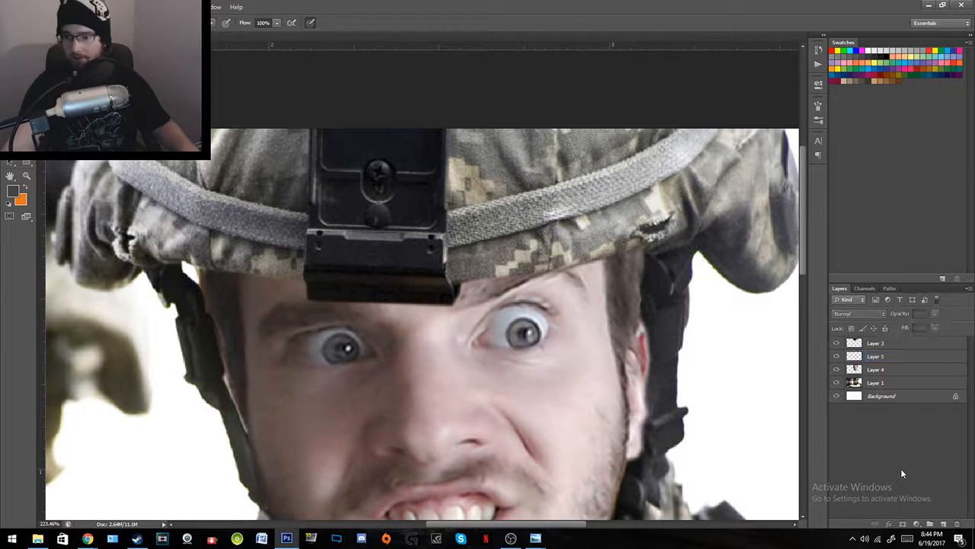
left_click(883, 358)
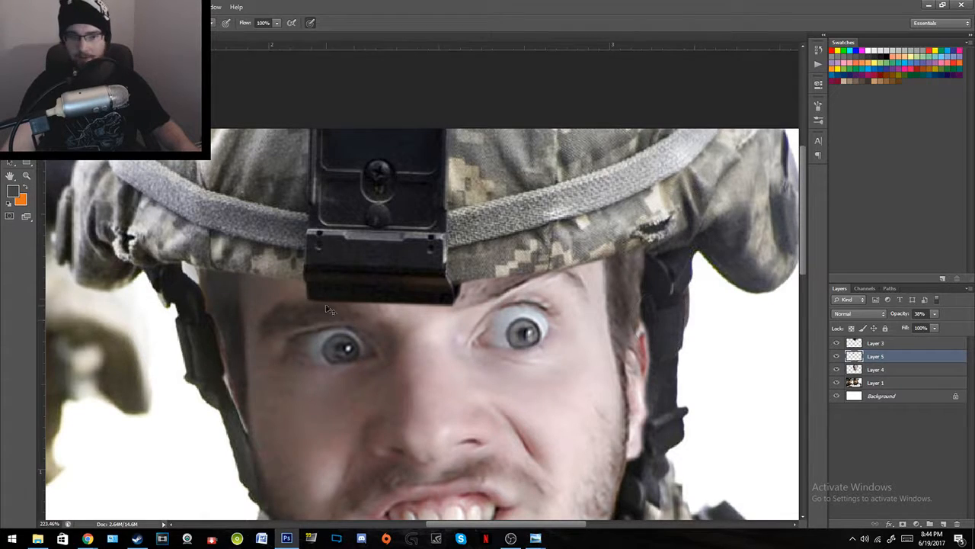
Step: Paint a black (000000) shadow across the forehead along the helmet rim on Layer 5, and set the layer's opacity to 50%
left_click(15, 192)
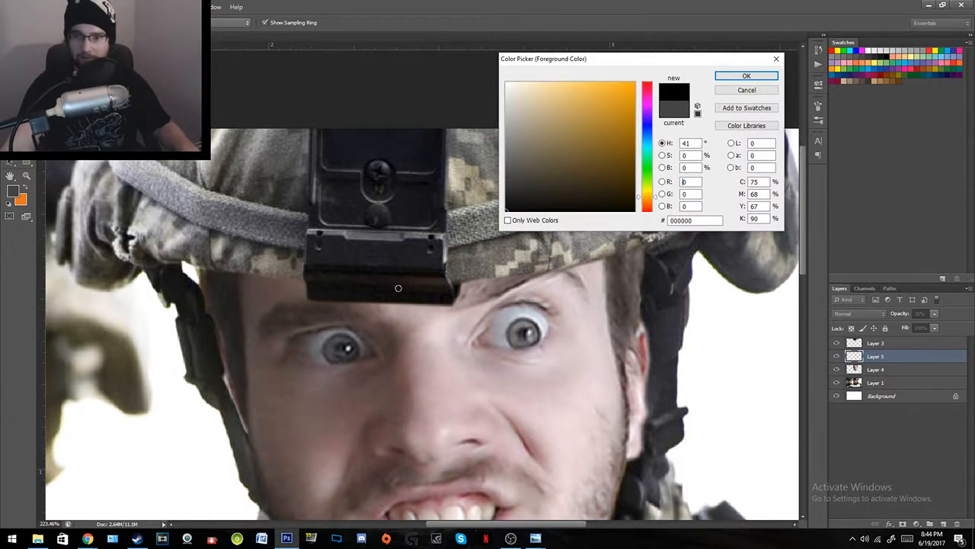
left_click(733, 76)
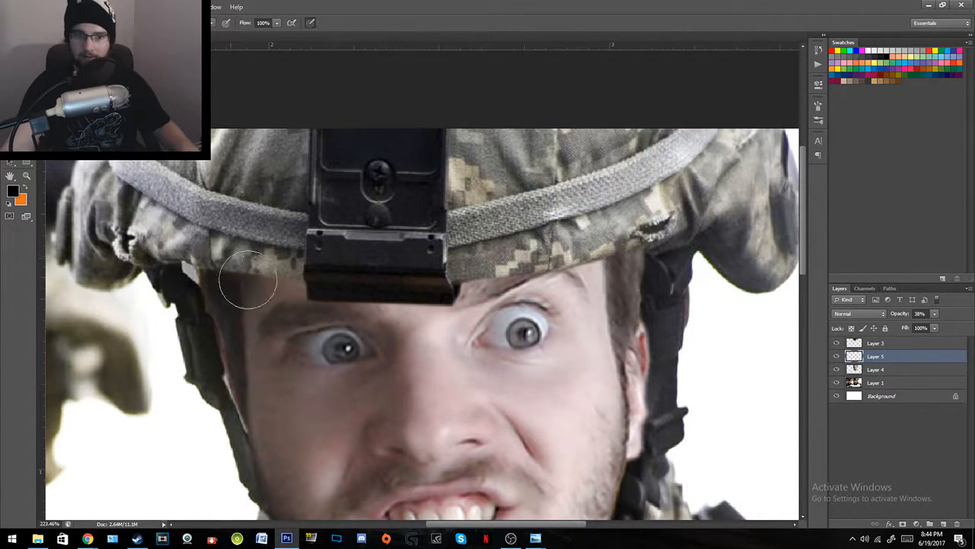
mouse_move(339, 289)
left_mouse_down()
mouse_move(540, 274)
mouse_move(657, 230)
mouse_move(636, 244)
left_mouse_up()
left_click(934, 314)
left_click_drag(937, 328, 942, 328)
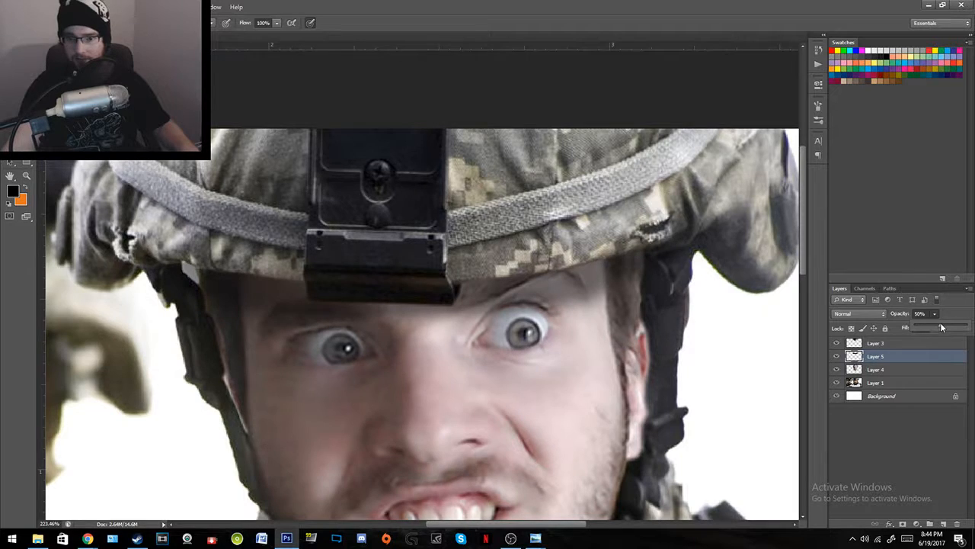
Step: Compare the whole composite with and without the Layer 5 shadow
key("z")
left_click_drag(578, 302, 542, 322)
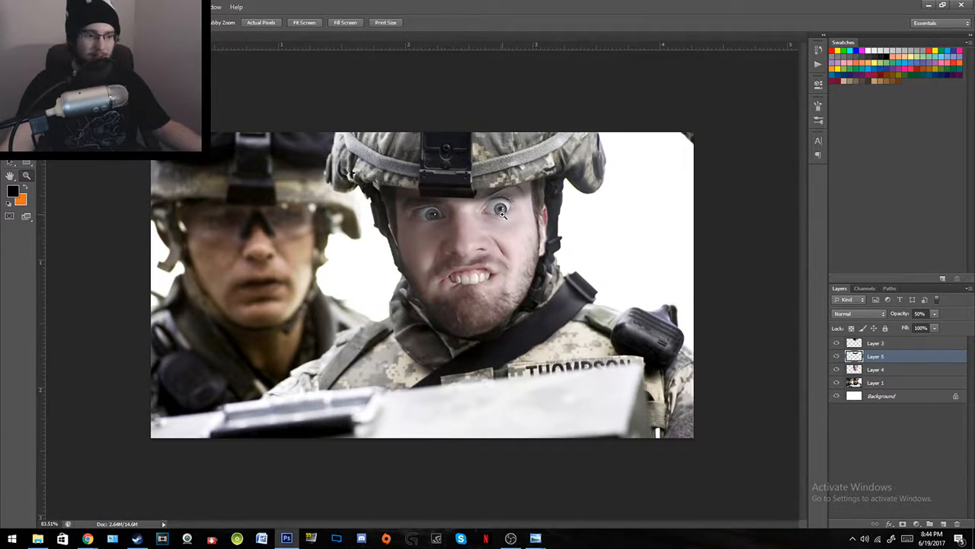
mouse_move(439, 207)
left_mouse_down()
mouse_move(453, 204)
mouse_move(447, 211)
left_mouse_up()
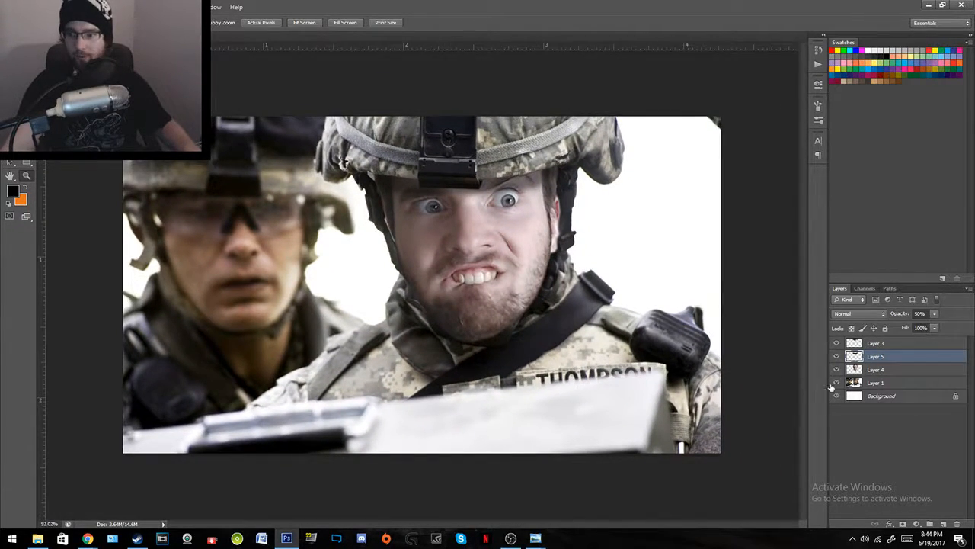
left_click(835, 356)
left_click(835, 357)
Step: Erase stray shadow paint around the helmet's edges on Layer 5
left_click_drag(587, 142, 599, 142)
key("e")
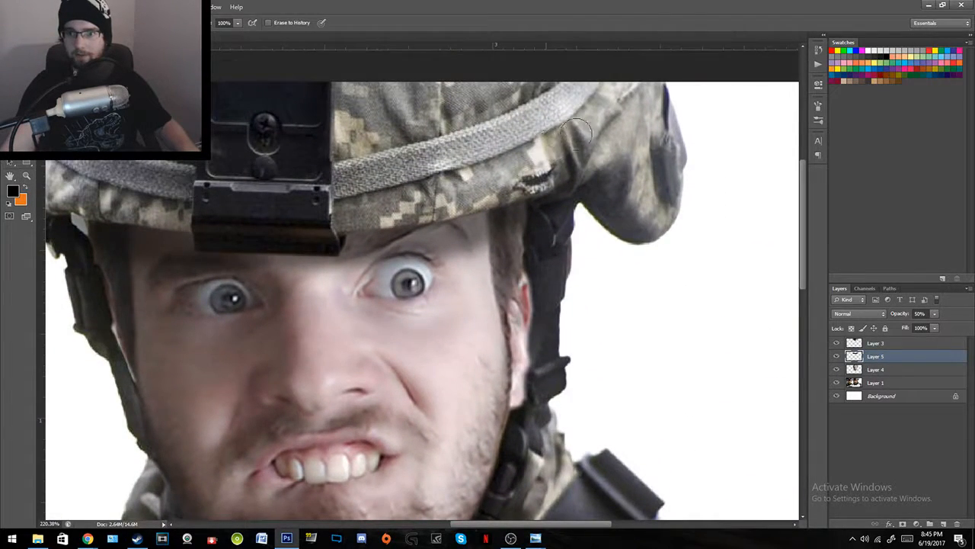
left_click_drag(189, 176, 369, 180)
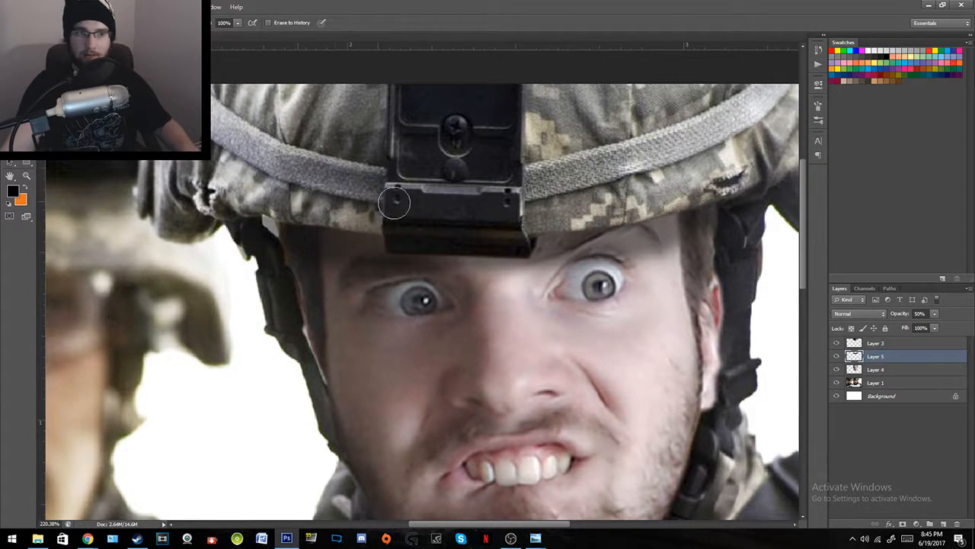
key("z")
key("ctrl+0")
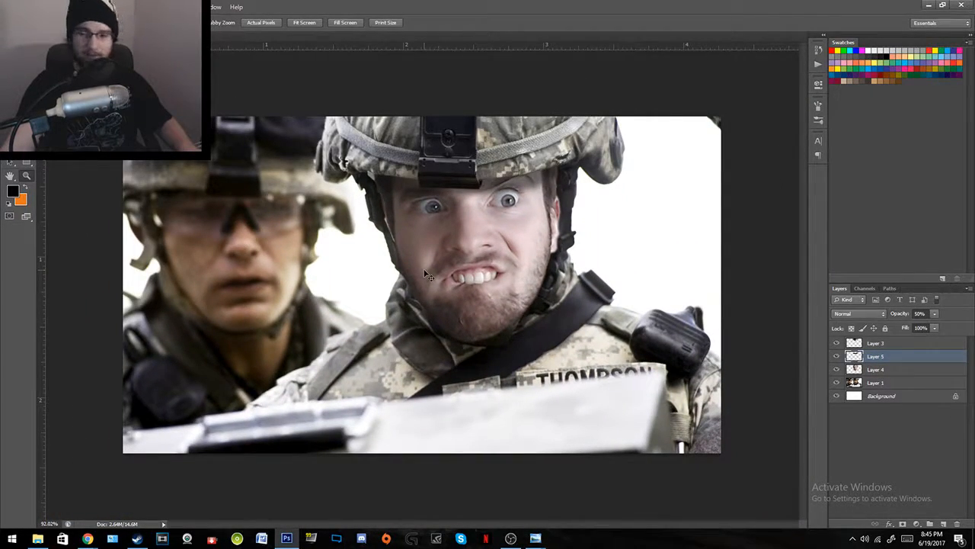
Step: Merge Layer 3, Layer 5, Layer 4 and Layer 1 into a single layer above the Background
key("ctrl+s")
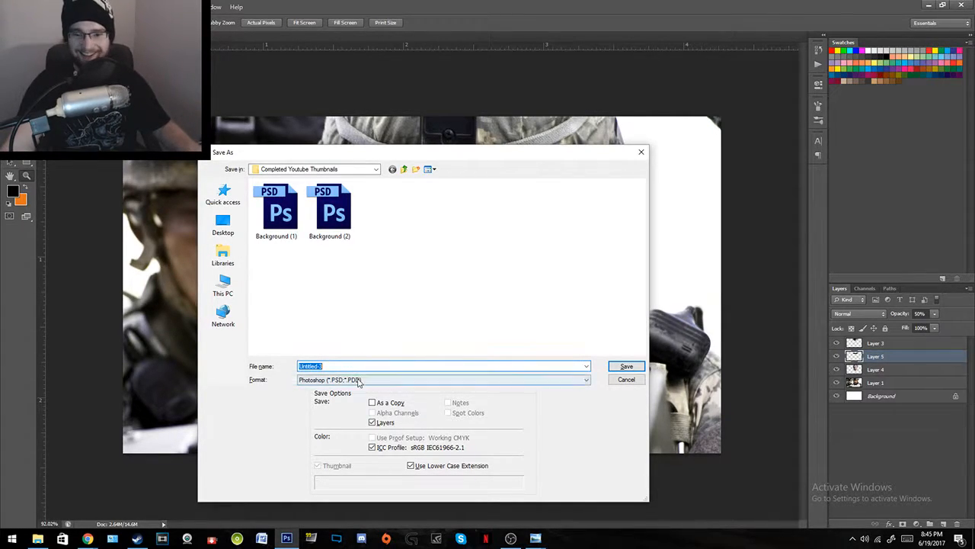
left_click(629, 379)
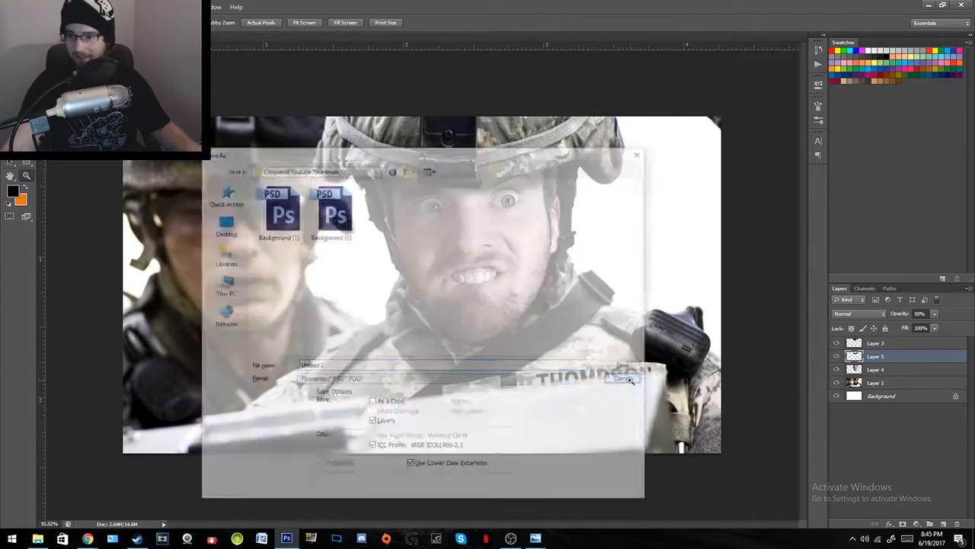
left_click(876, 370)
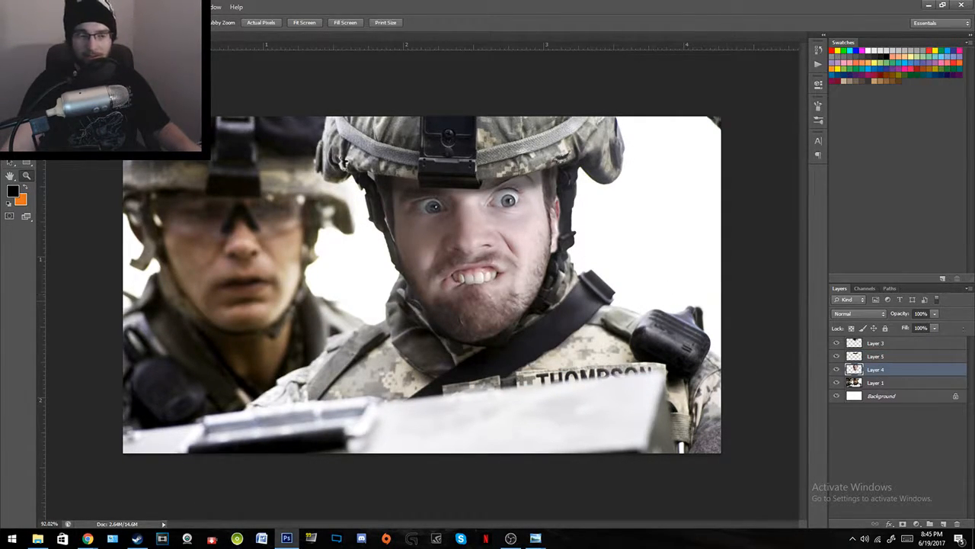
left_click(893, 348)
left_click(894, 385, "shift")
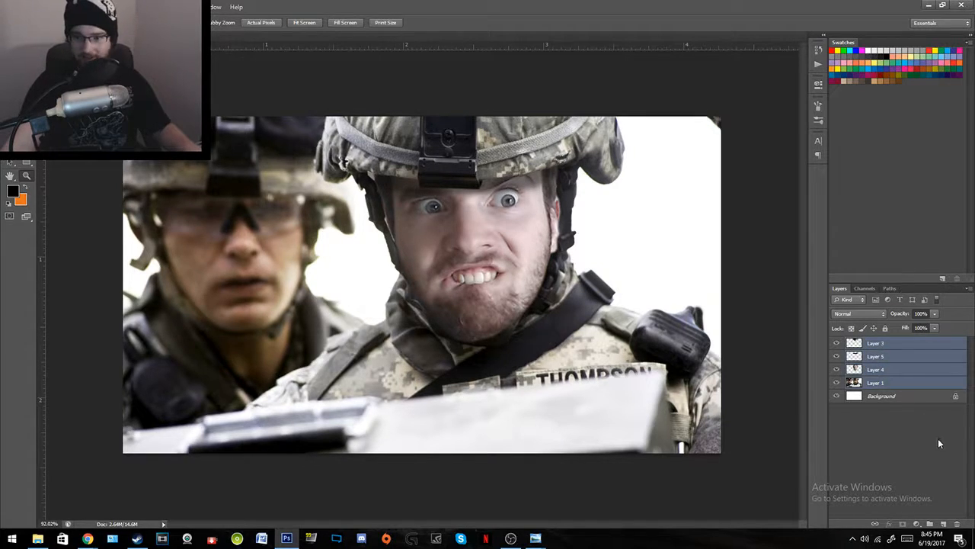
key("ctrl+e")
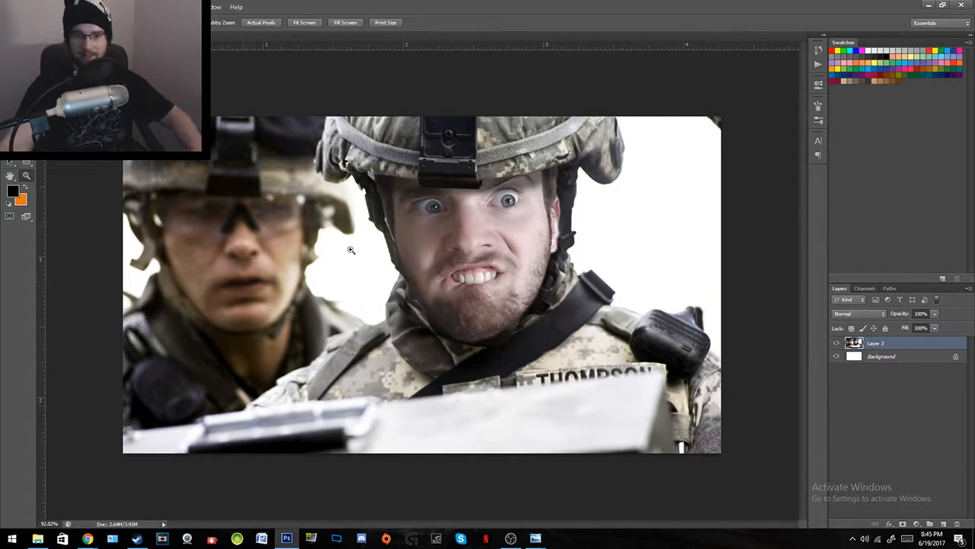
Step: Try moving the merged soldier image down slightly, and undo the move
key("v")
left_click_drag(564, 320, 546, 369)
key("ctrl+z")
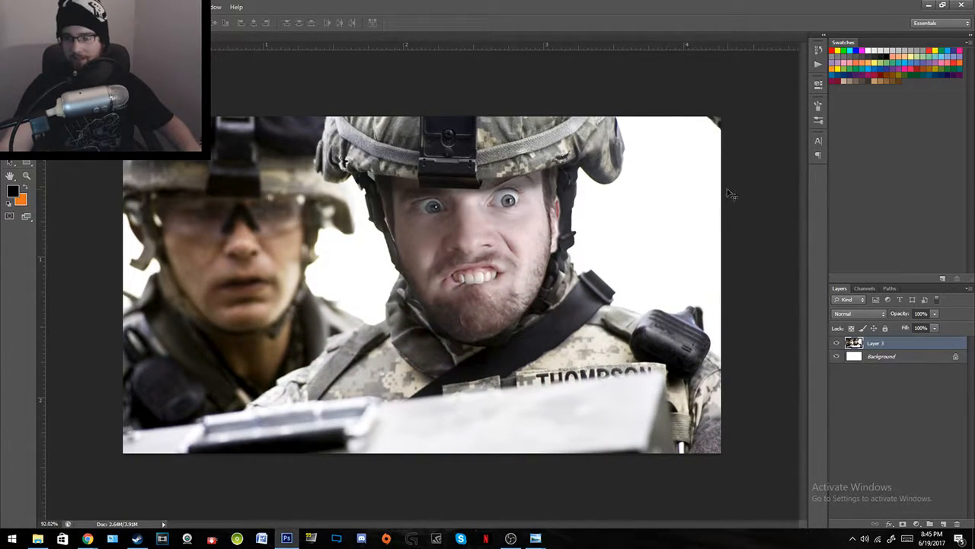
Step: Try selecting the white background beside the helmeted soldier with the Magic Wand, inspect the selection's edges, and deselect it
key("z")
mouse_move(117, 310)
left_mouse_down()
mouse_move(165, 303)
mouse_move(126, 317)
left_mouse_up()
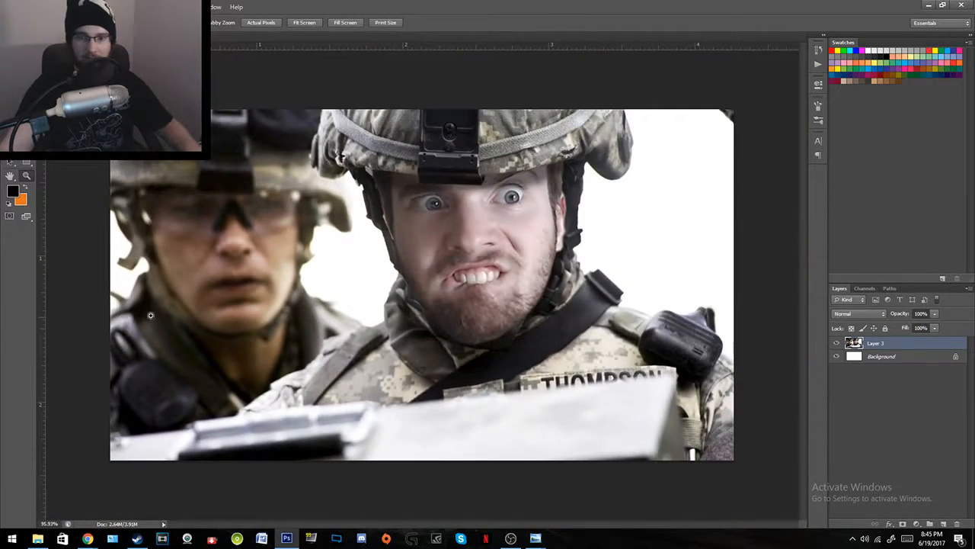
key("w")
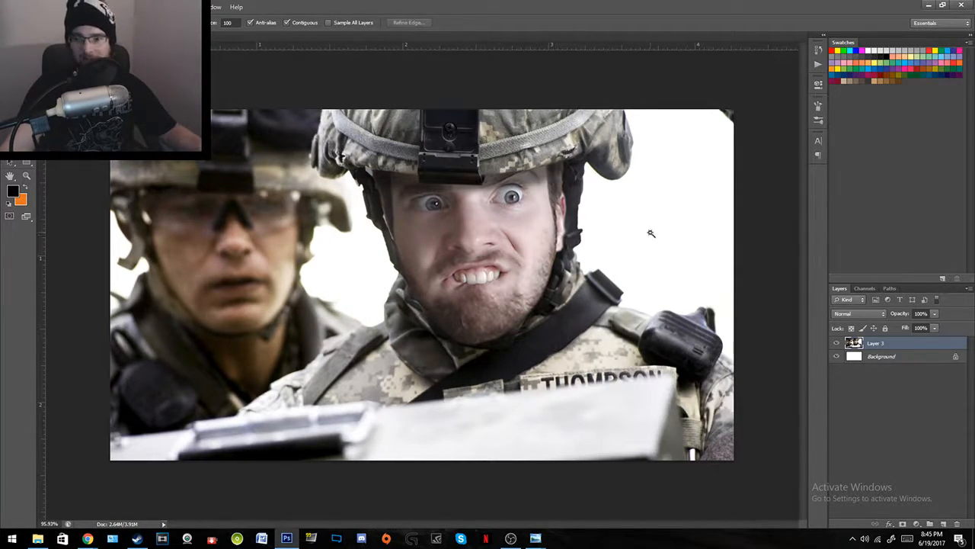
key("z")
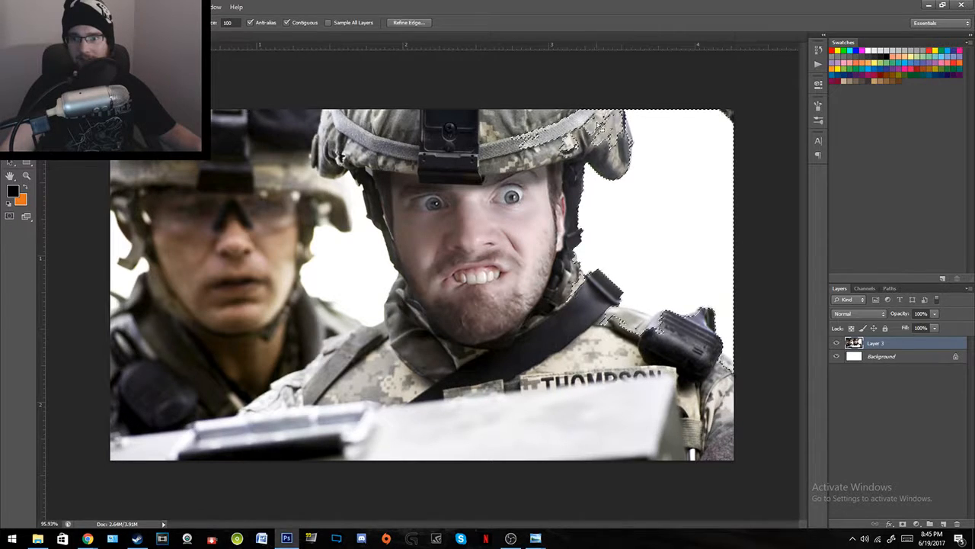
left_click(616, 129)
left_click_drag(615, 130, 647, 130)
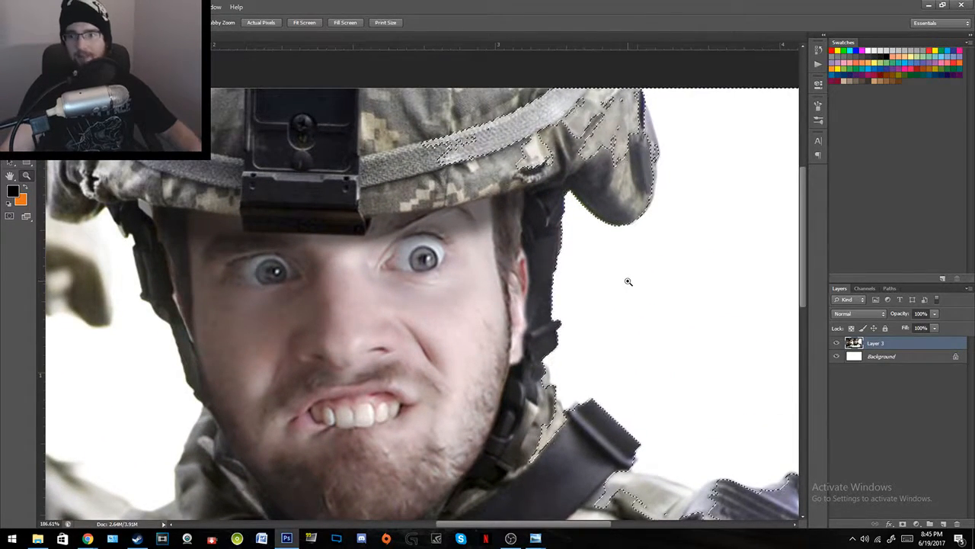
key("ctrl+d")
left_click(10, 65)
key("z")
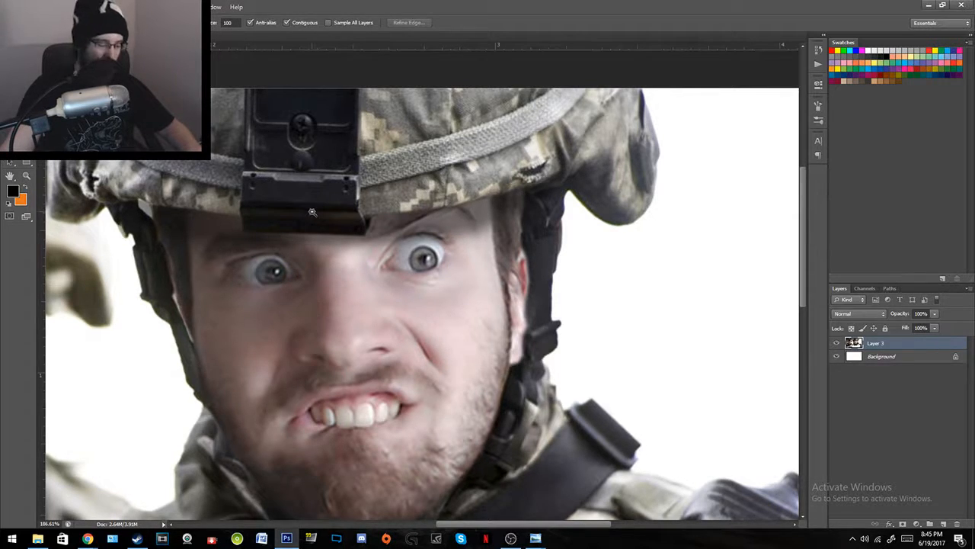
left_click(333, 269, "alt")
left_click(333, 268, "alt")
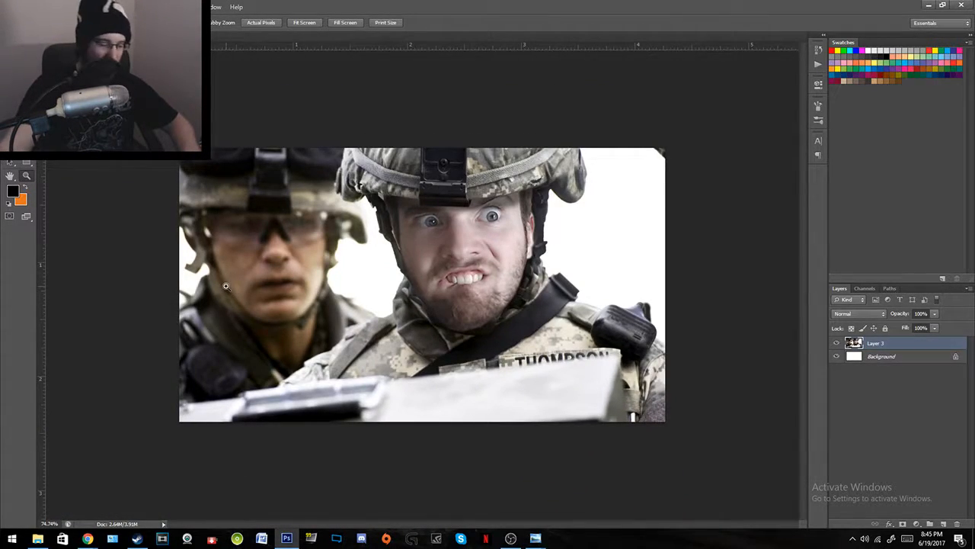
Step: Start a Pen path just outside the image's left edge and trace the blurred rear soldier's shoulder toward his collar
key("p")
key("z")
left_click_drag(170, 312, 222, 284)
key("p")
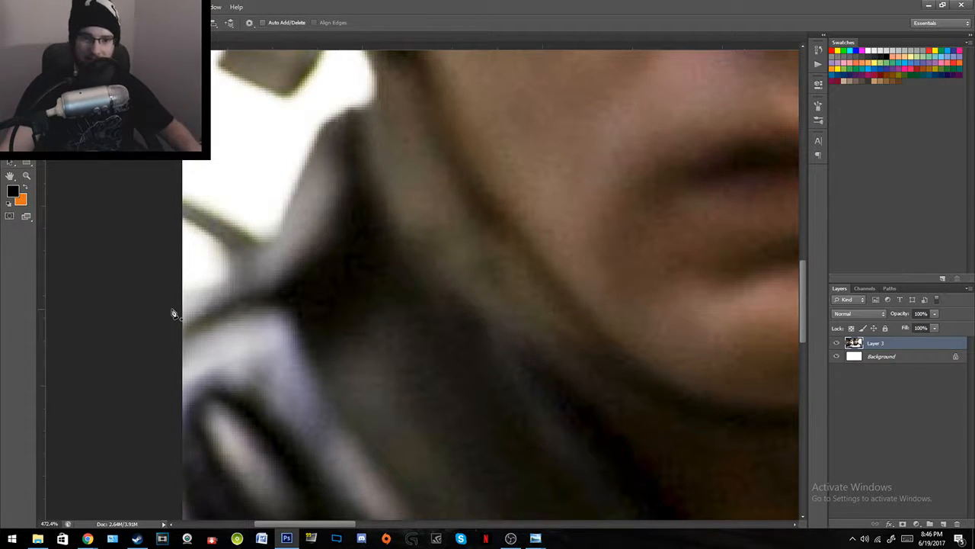
left_click(212, 287)
left_click(233, 279)
left_click(249, 256)
left_click(257, 251)
left_click(271, 247)
Step: Continue the path up the rear soldier's raised collar to the point where it meets his chin strap
left_click(288, 227)
left_click(303, 192)
left_click(318, 150)
left_click(326, 135)
left_click(338, 120)
left_click(348, 114)
left_click(359, 109)
left_click(369, 106)
left_click(378, 91)
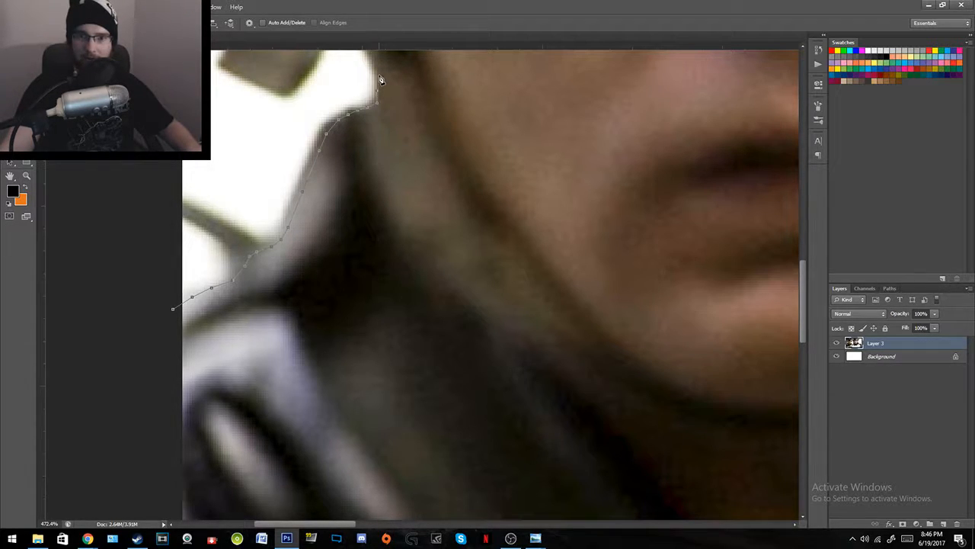
Step: Extend the path across the rear soldier's hanging strap and up his helmet's side to the image's left edge
left_click_drag(404, 138, 477, 355)
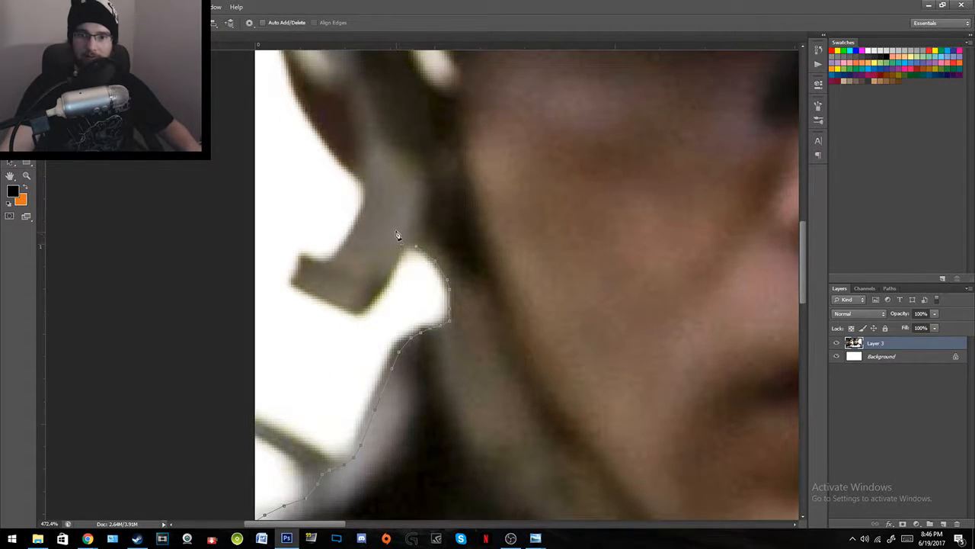
left_click(367, 188)
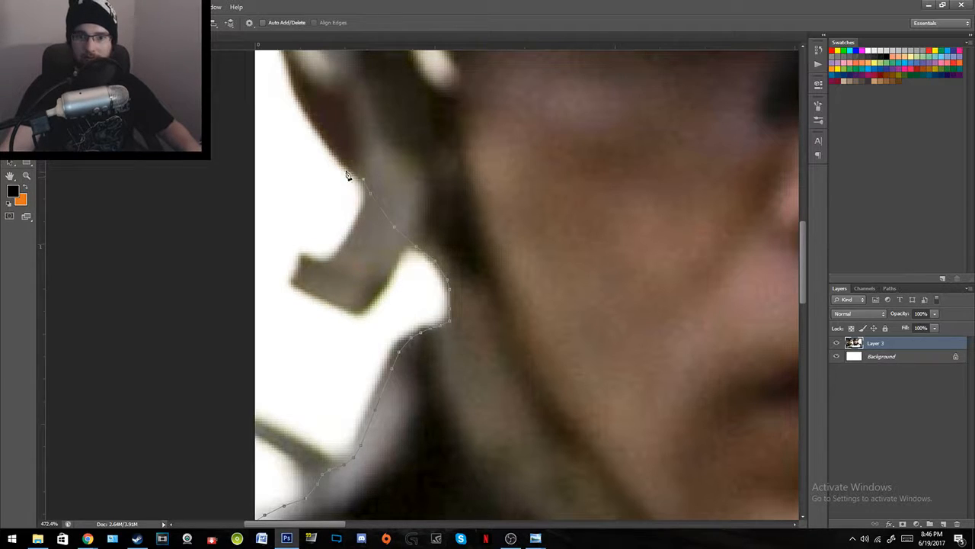
left_click(315, 121)
left_click(296, 80)
left_click_drag(338, 100, 408, 338)
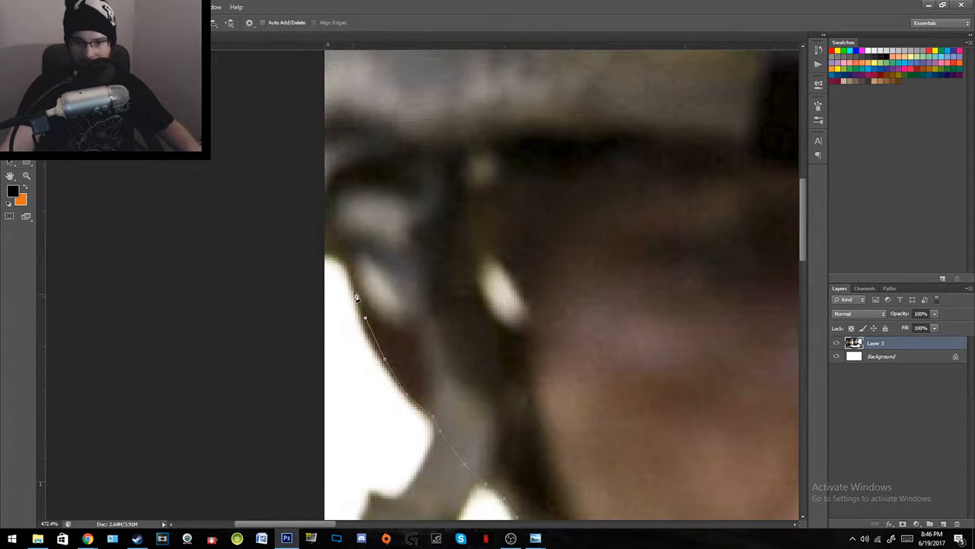
left_click(346, 261)
left_click(334, 250)
left_click(315, 254)
Step: Carry the path outside the image around its top-left corner and along the upper edge to the front helmet's right side
left_click_drag(379, 210, 266, 457)
left_click_drag(385, 115, 402, 239)
left_click_drag(289, 152, 306, 166)
left_click(226, 118)
left_click_drag(445, 137, 91, 177)
left_click_drag(468, 187, 593, 139)
left_click_drag(540, 269, 469, 269)
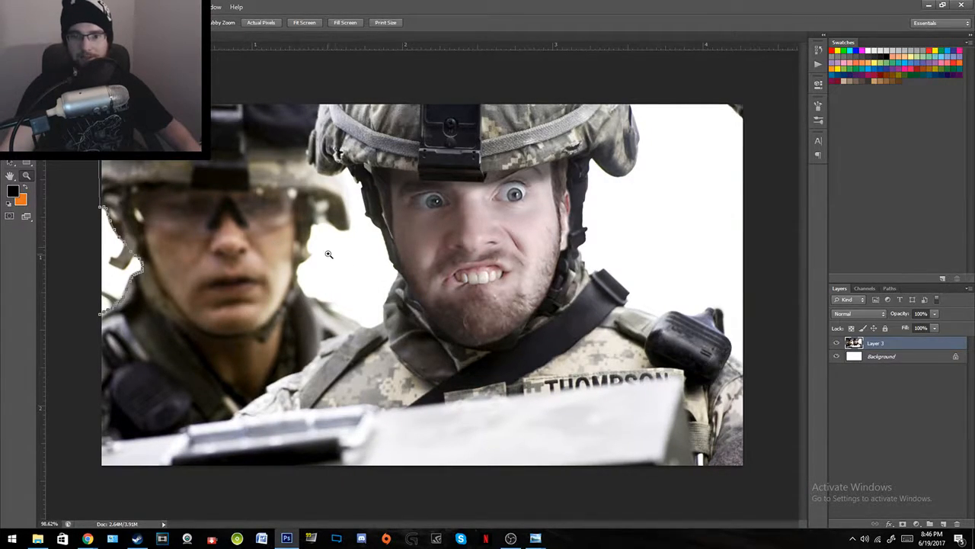
left_click_drag(625, 98, 599, 216)
key("m")
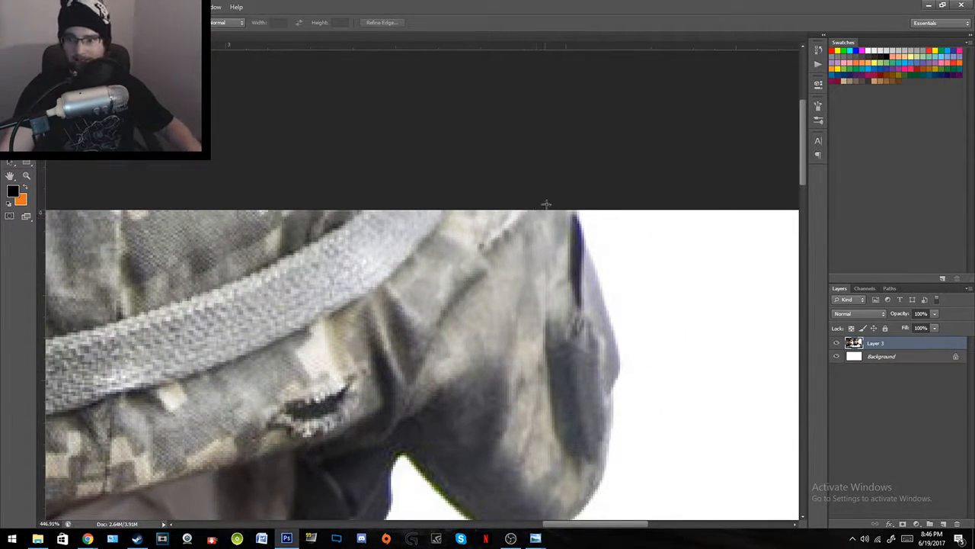
key("p")
left_click(564, 204)
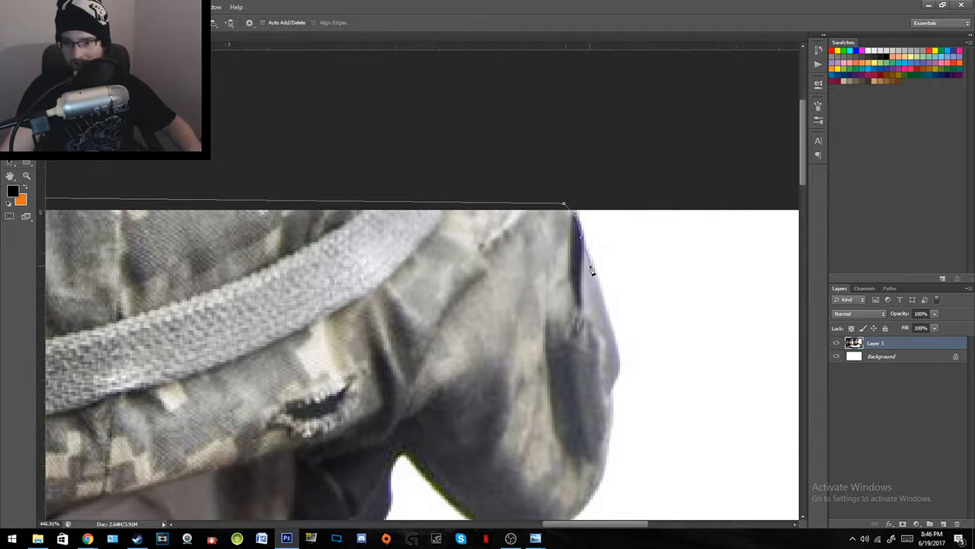
Step: Trace the path down the front helmet's right edge and around its lower lobe to the notch at the side strap
left_click_drag(636, 361, 563, 188)
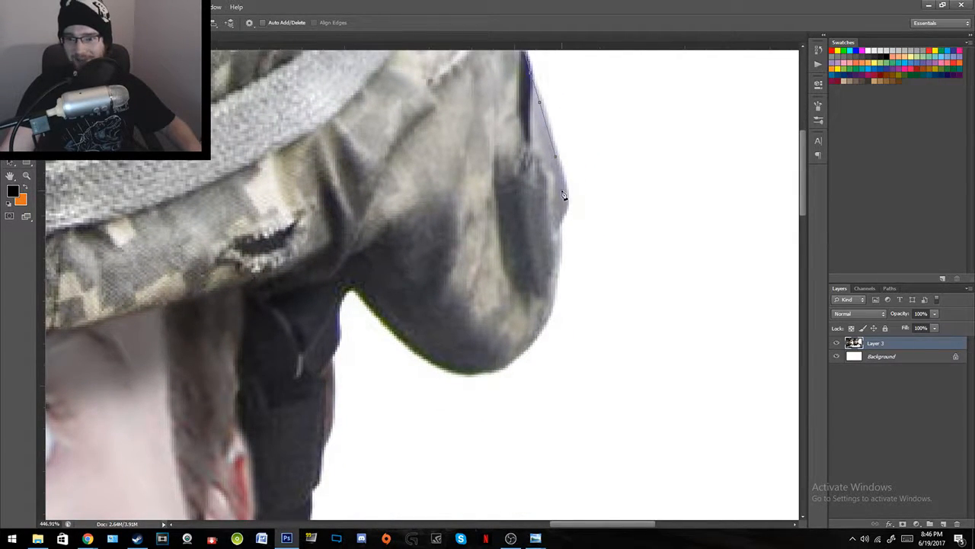
left_click(556, 238)
left_click(540, 325)
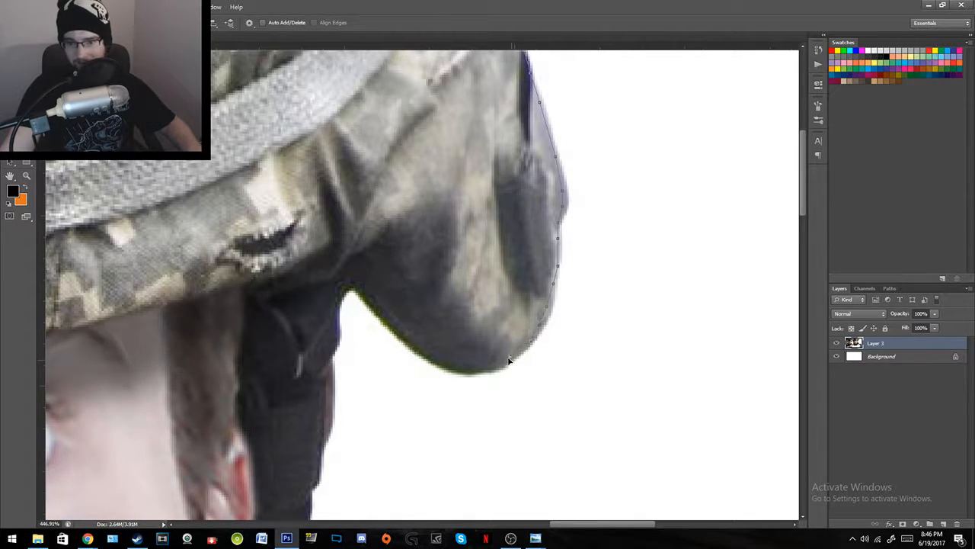
left_click(452, 368)
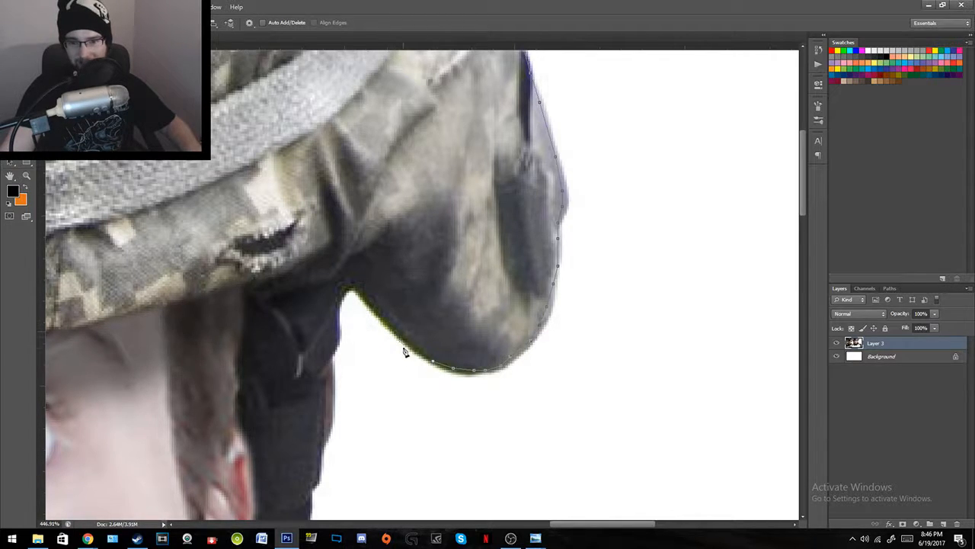
left_click(384, 315)
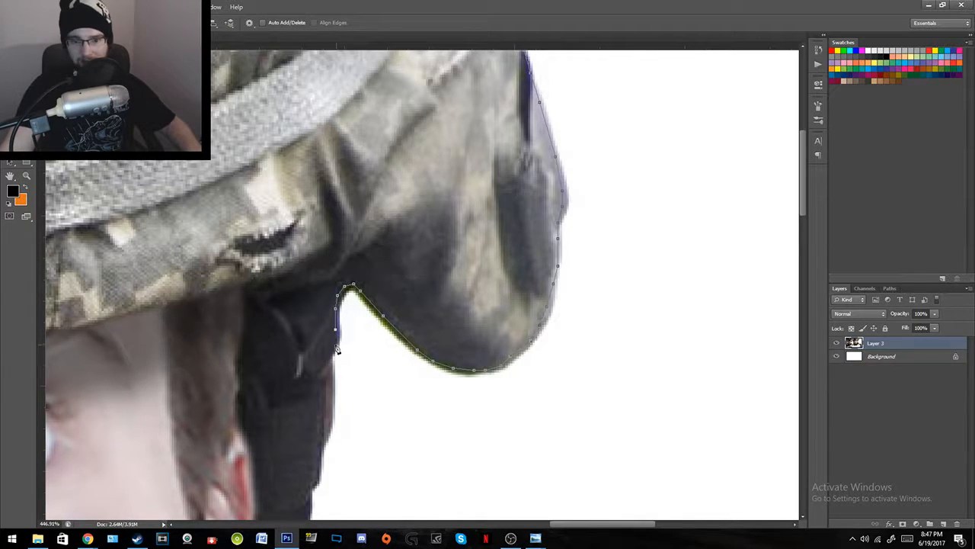
Step: Trace the outer edge of the black helmet strap beside the ear, past its buckle to the neck
left_click(330, 418)
left_click(317, 482)
left_click_drag(307, 509, 435, 318)
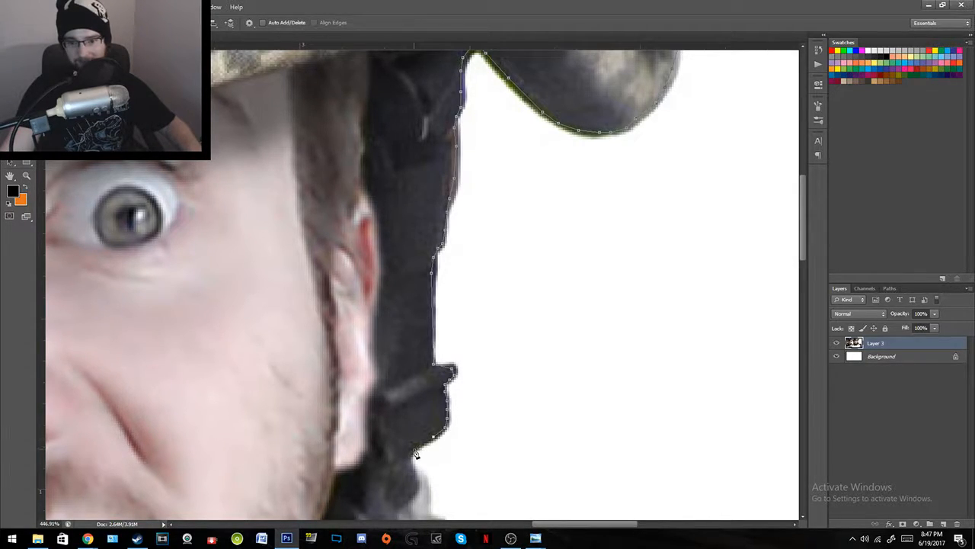
scroll(419, 453, "down", 5)
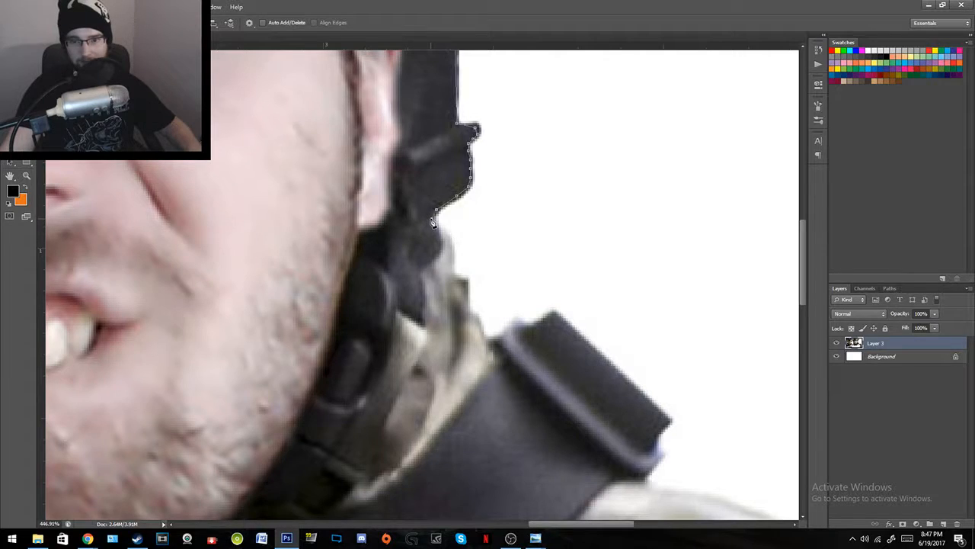
Step: Continue the path down the front soldier's collar and around the squared end of the black shoulder strap
left_click(451, 257)
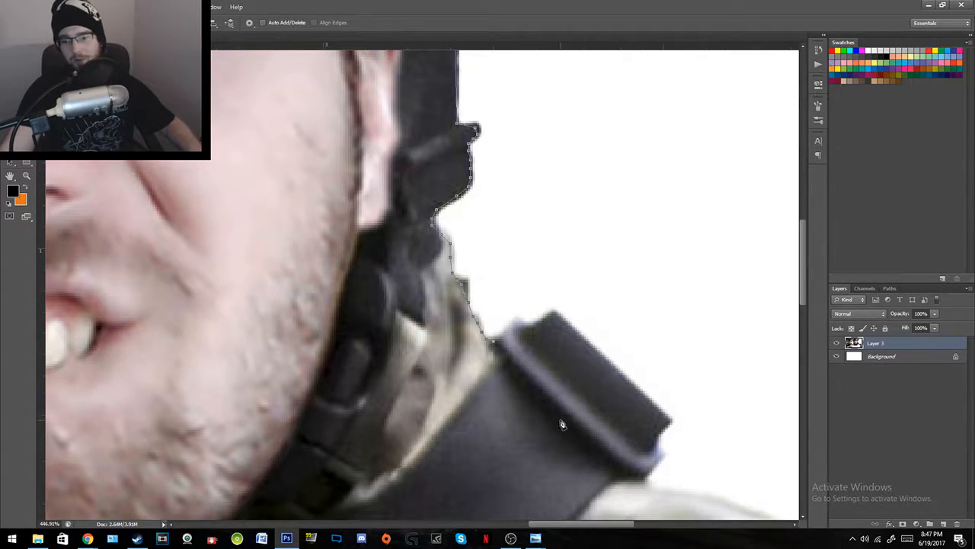
left_click_drag(540, 424, 383, 283)
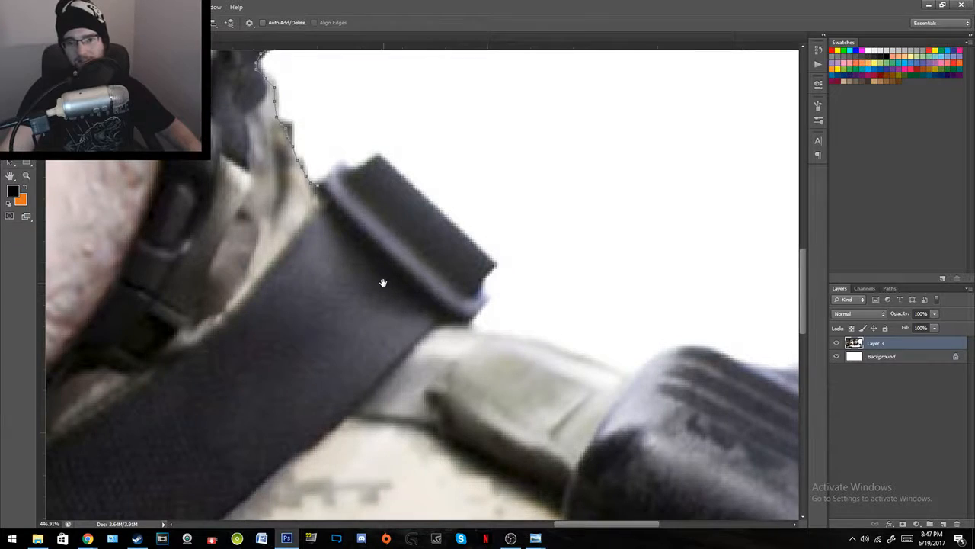
left_click(336, 177)
left_click(344, 173)
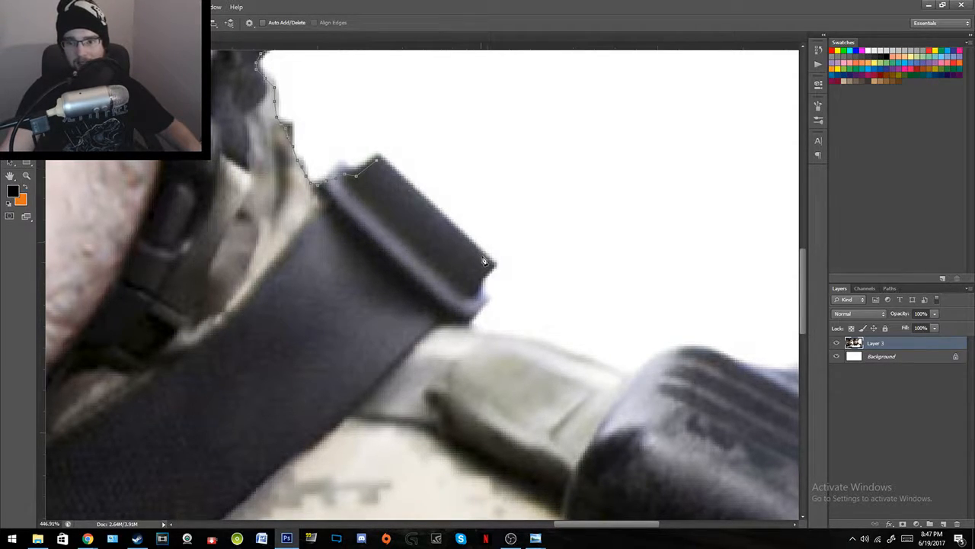
left_click(491, 265)
left_click(477, 278)
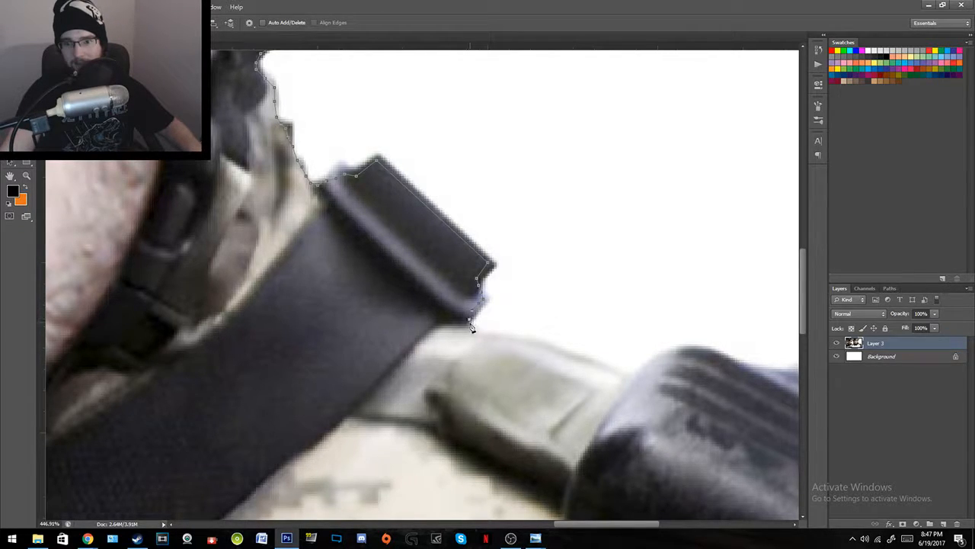
Step: Trace the front soldier's light shoulder fabric and the upper curve of the black shoulder pouch
left_click(540, 342)
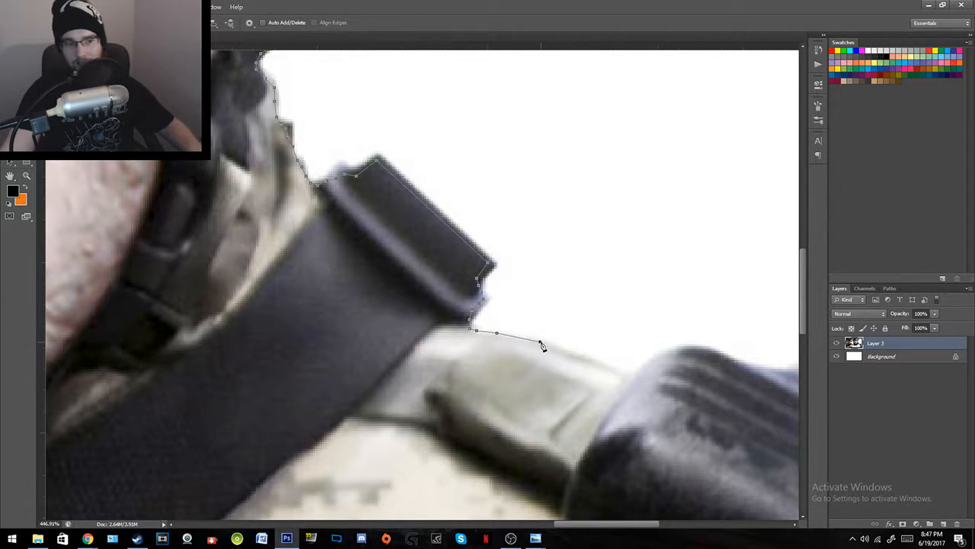
left_click(594, 360)
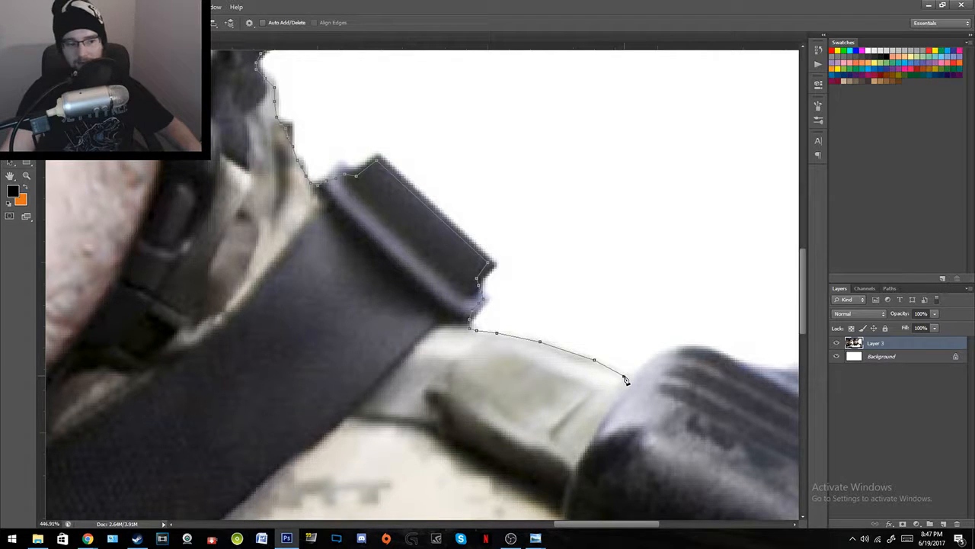
left_click(630, 377)
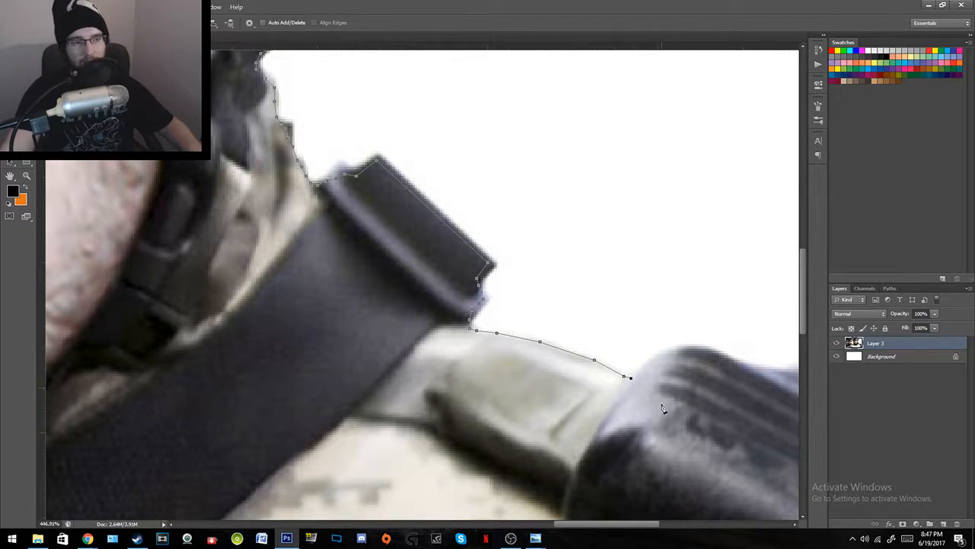
left_click(662, 357)
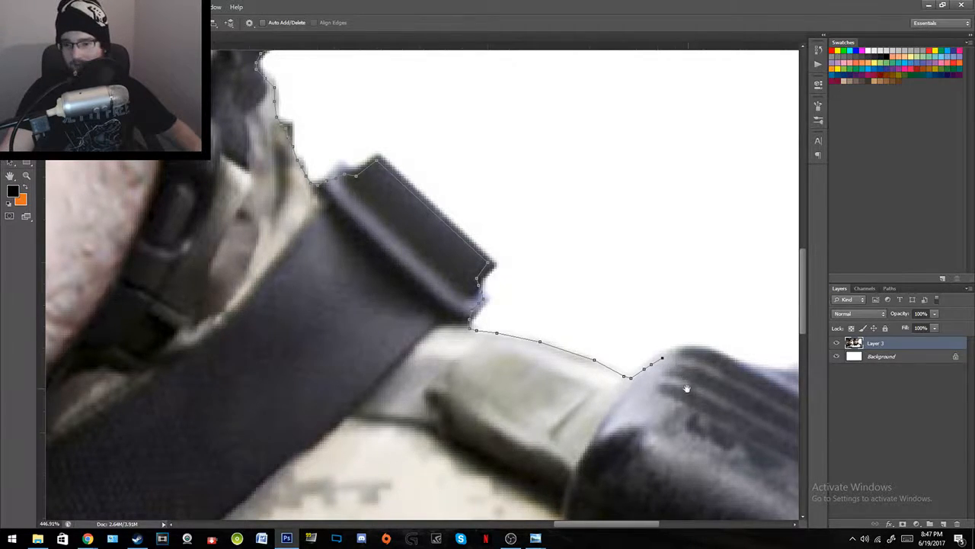
left_click_drag(690, 389, 409, 376)
left_click(404, 341)
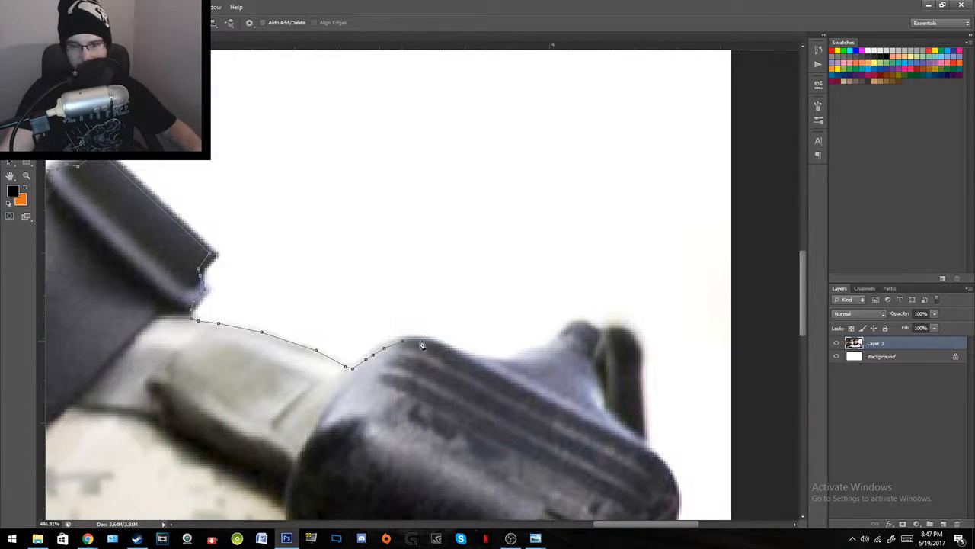
left_click(468, 361)
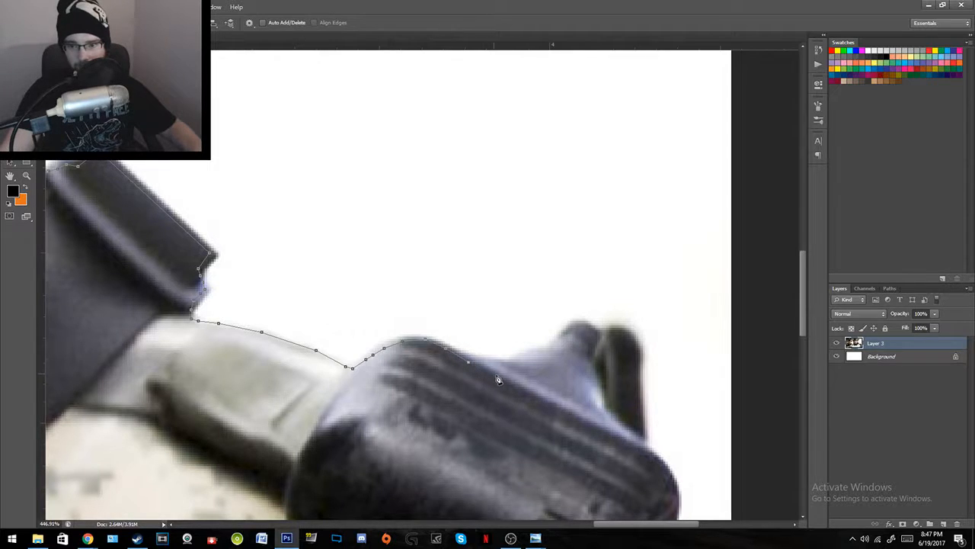
Step: Trace the pouch's outer side and extend the path past the sleeve to the image's right edge
left_click_drag(527, 394, 338, 261)
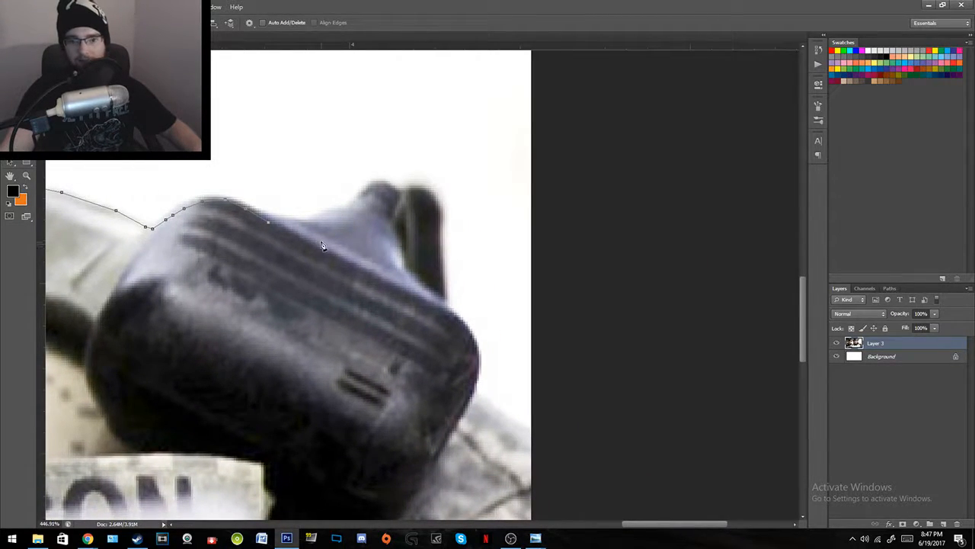
left_click(444, 312)
left_click(462, 325)
left_click(473, 346)
left_click(472, 391)
left_click(542, 445)
left_click_drag(542, 445, 617, 254)
Step: Run the path outside the image around both bottom corners and close it at its starting point beside the rear soldier's shoulder
key("z")
left_click_drag(621, 330, 546, 323)
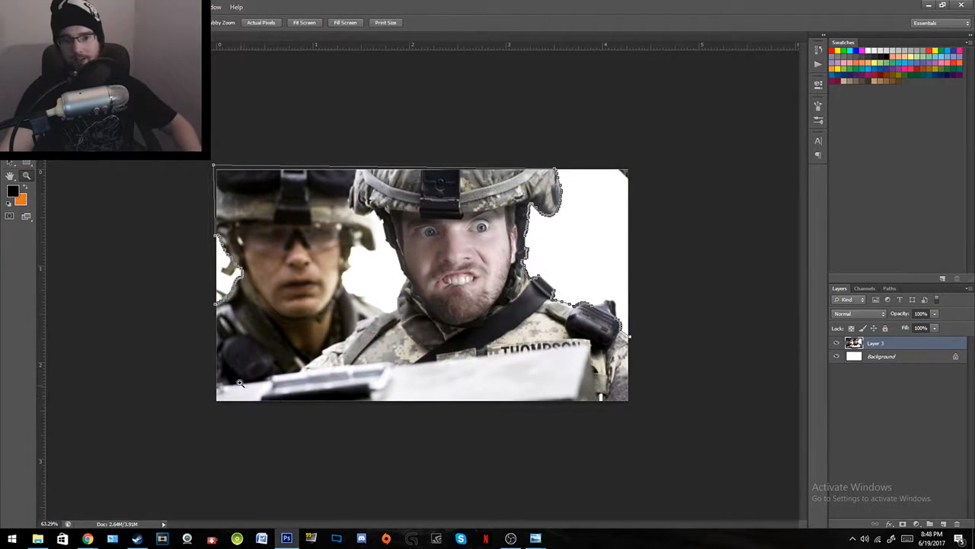
key("p")
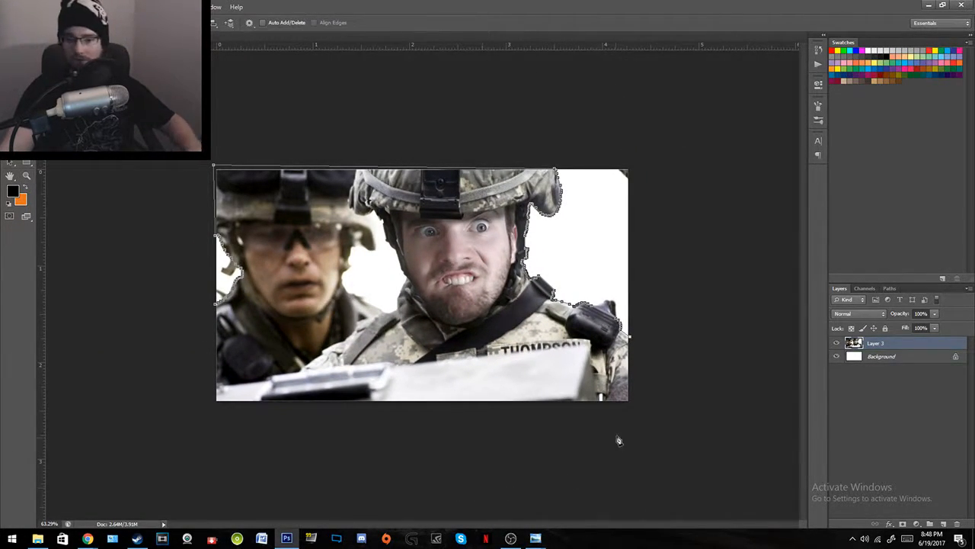
left_click(634, 407)
left_click(211, 412)
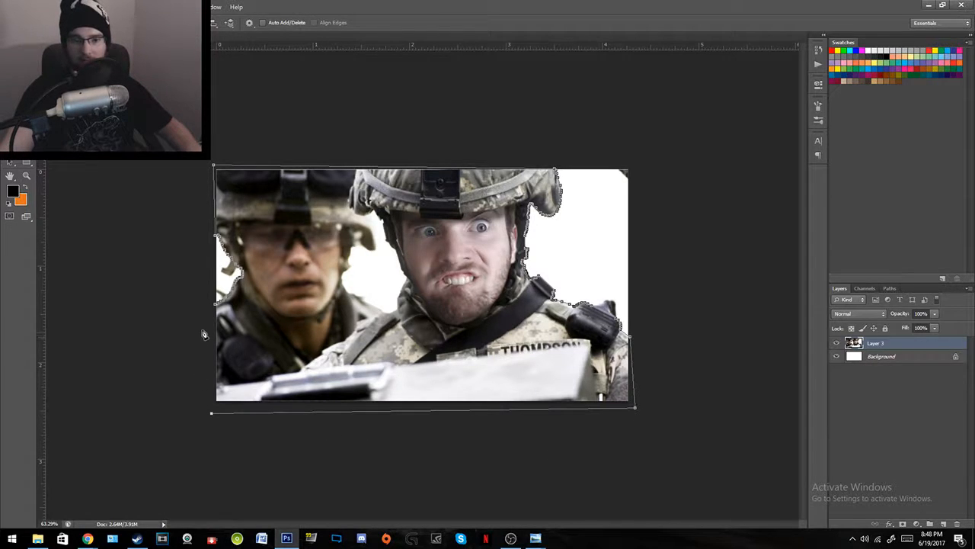
left_click(211, 306)
key("z")
left_click_drag(211, 299, 268, 298)
left_click_drag(224, 322, 248, 327)
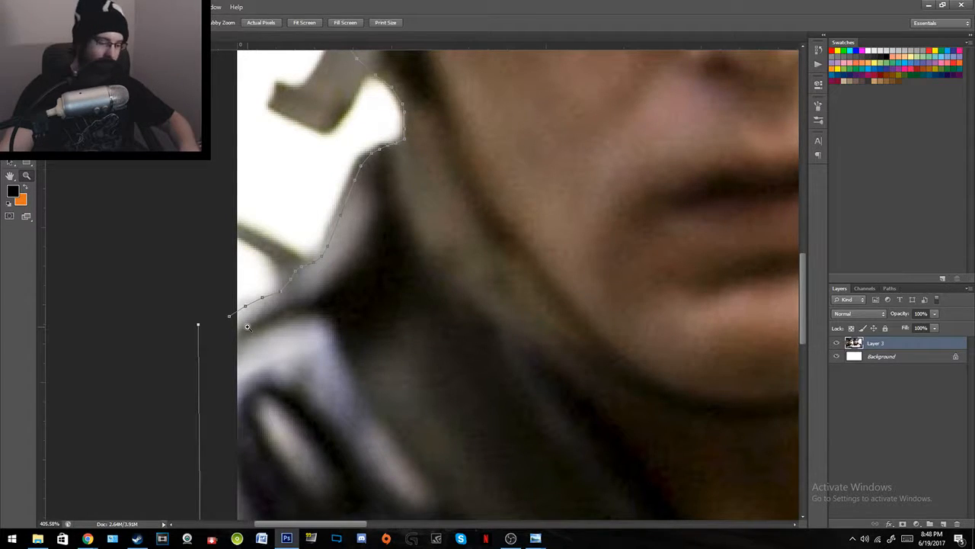
key("p")
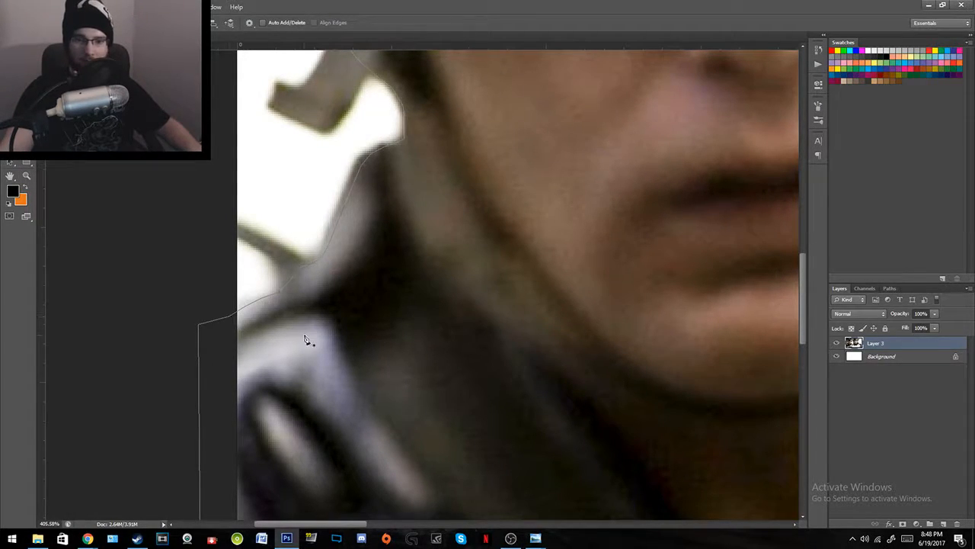
Step: Convert the closed path into a new anti-aliased selection around both soldiers
right_click(305, 340)
left_click(343, 177)
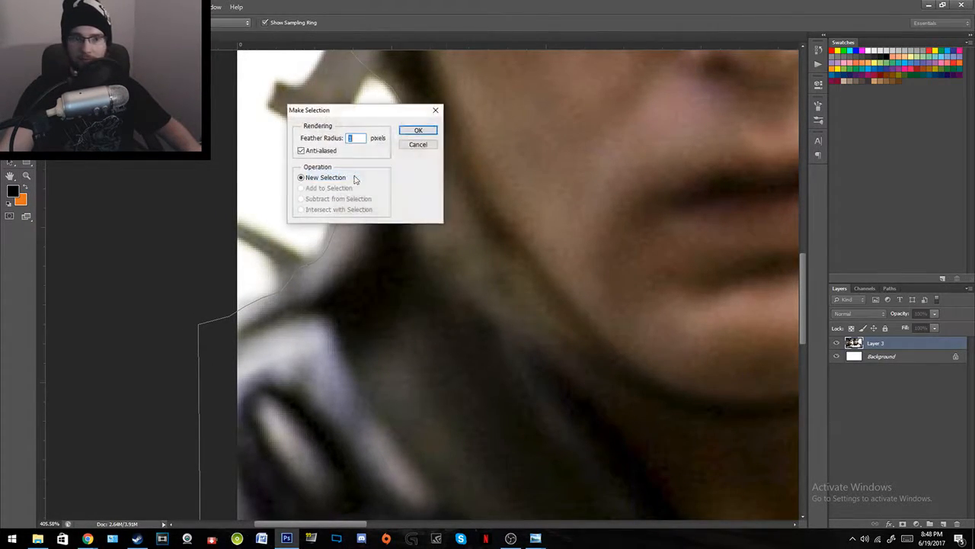
left_click(423, 133)
key("z")
left_click_drag(541, 279, 466, 286)
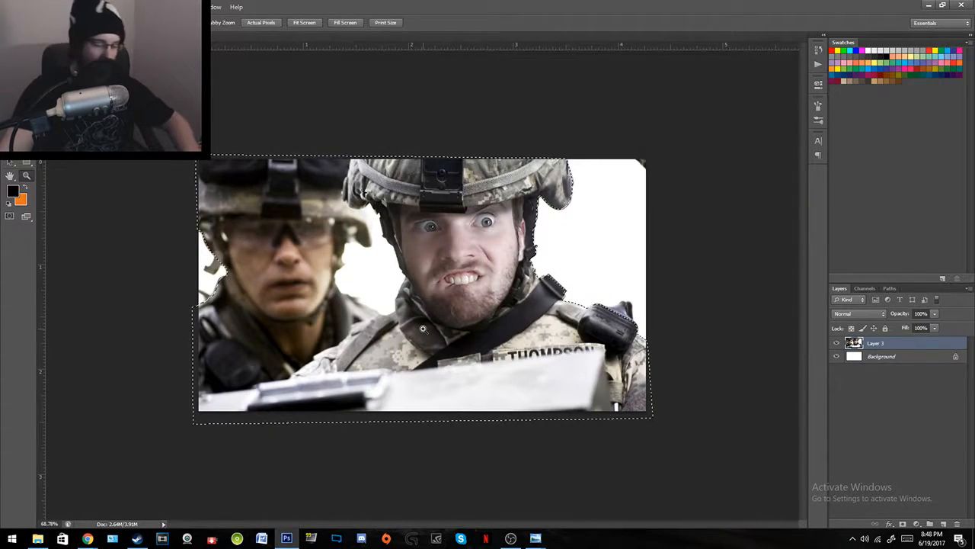
Step: Cut the selected soldiers onto their own layer and toggle the visibility of Layer 3 and the Background to check the cutout
key("m")
right_click(443, 153)
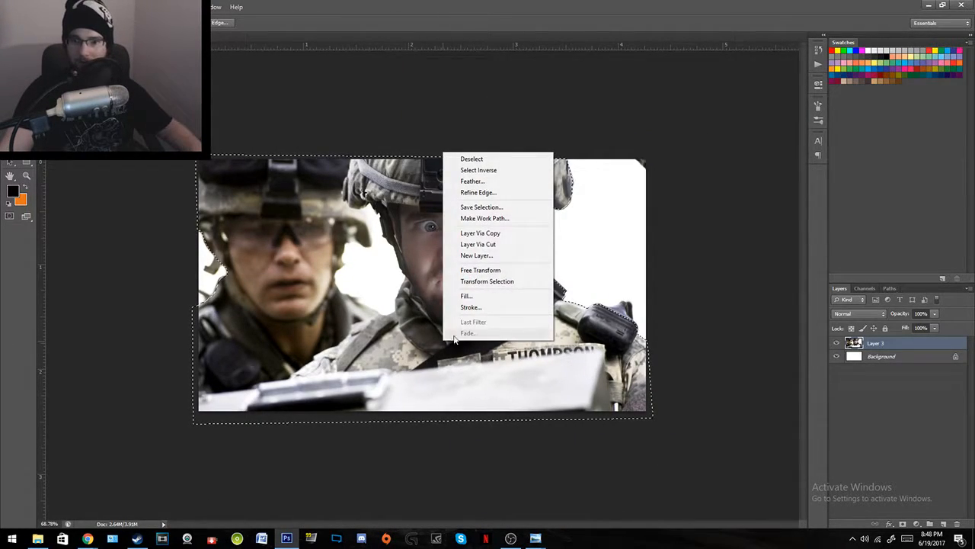
left_click(501, 245)
left_click(837, 357)
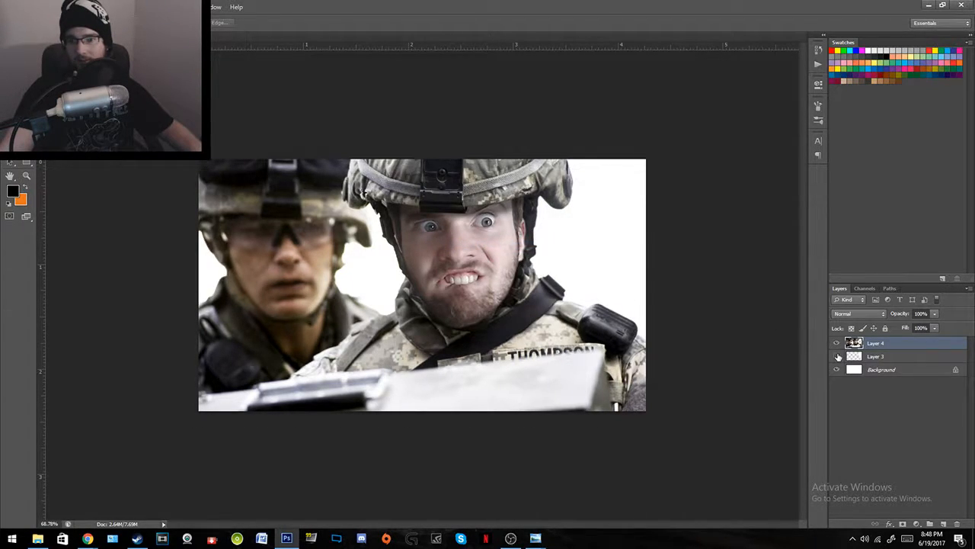
left_click(838, 370)
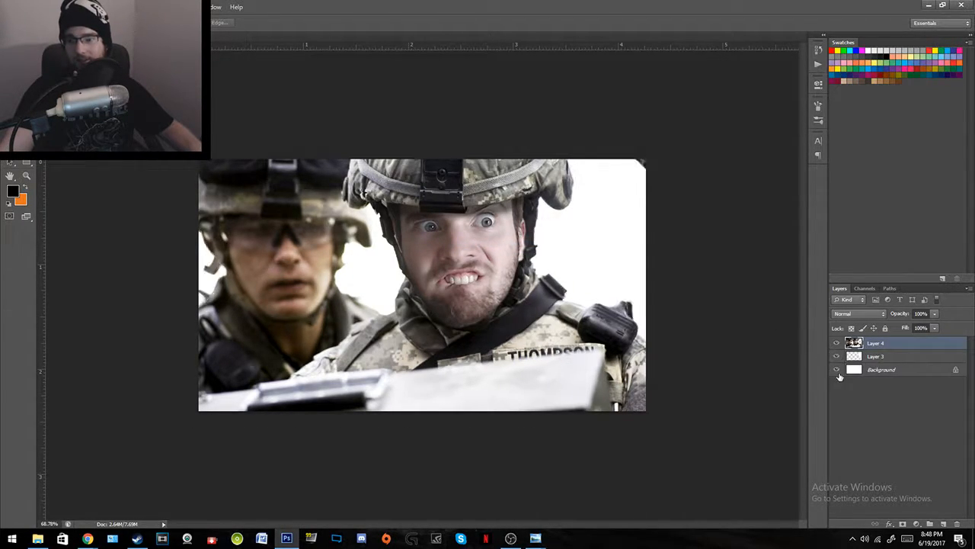
Step: Temporarily hide Layer 3 and the Background and examine the cutout for leftover white between the two soldiers
left_click(838, 368)
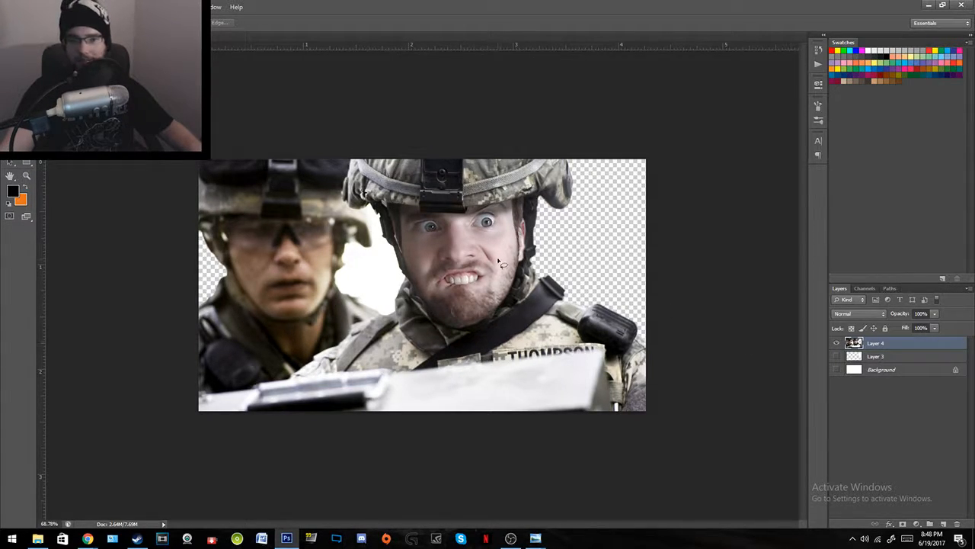
key("z")
left_click_drag(546, 256, 585, 257)
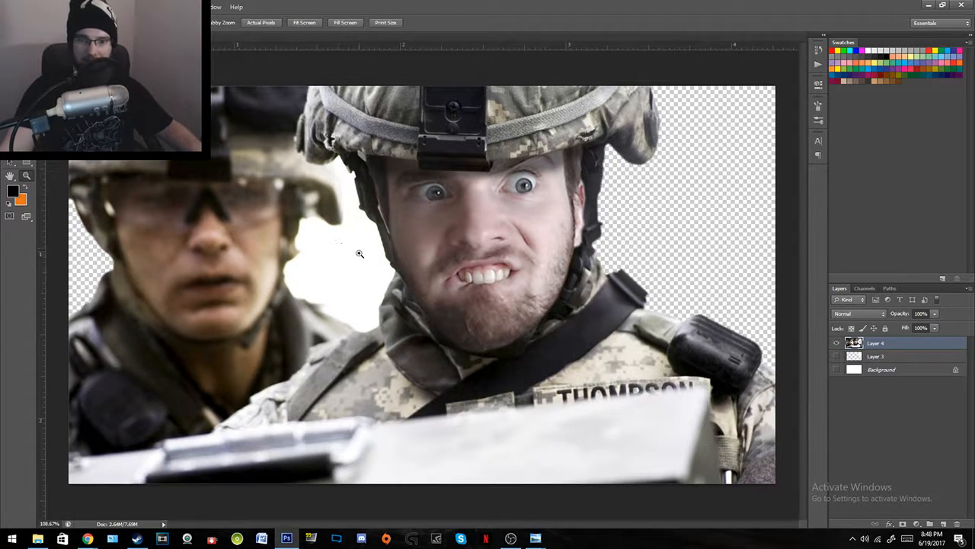
left_click(837, 368)
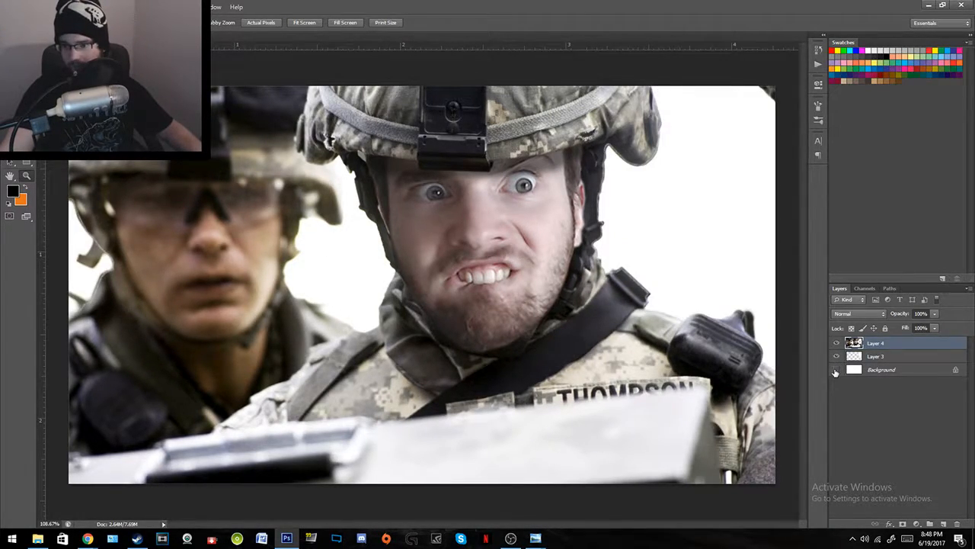
Step: Delete Layer 3 and make the Background visible beneath the soldiers' cutout
left_click(876, 359)
key("Delete")
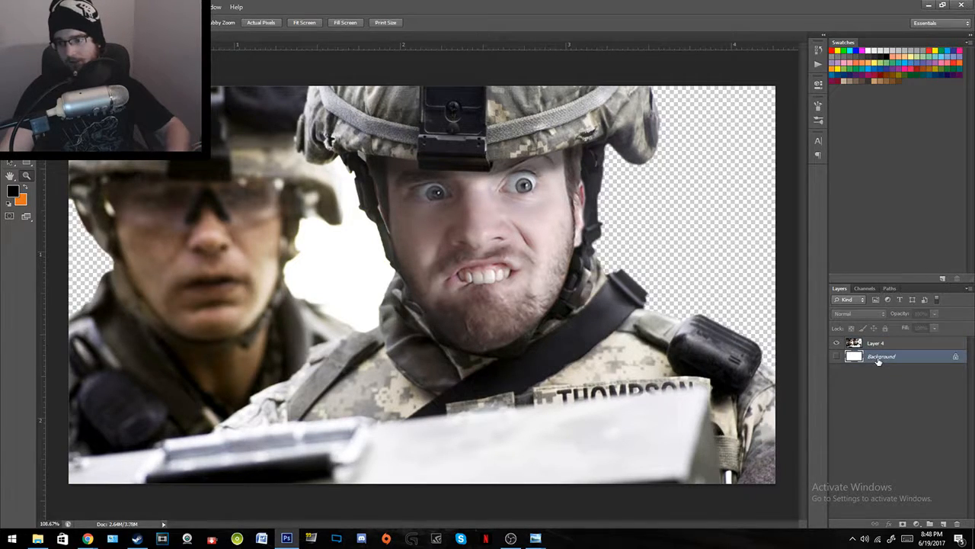
left_click(837, 356)
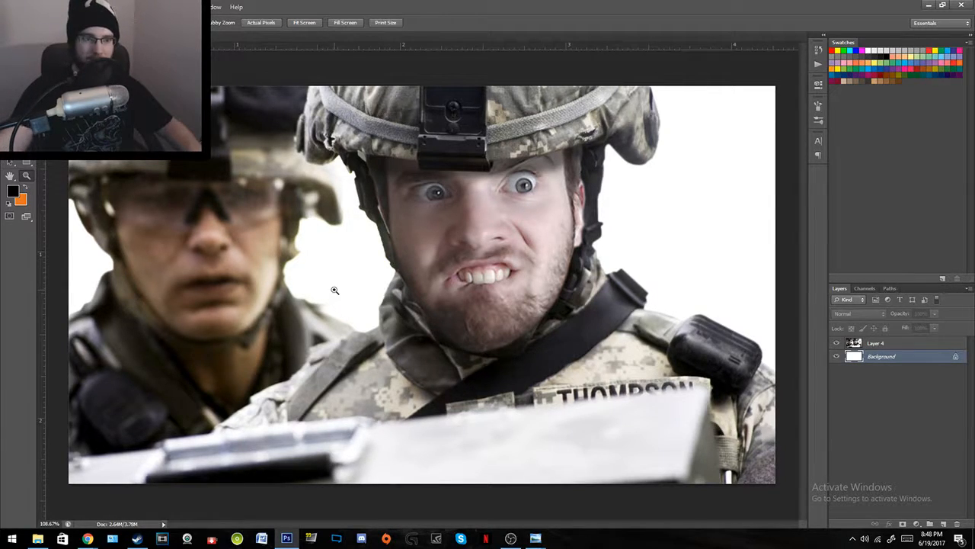
left_click_drag(322, 285, 402, 110)
key("space")
scroll(389, 206, "down", 5)
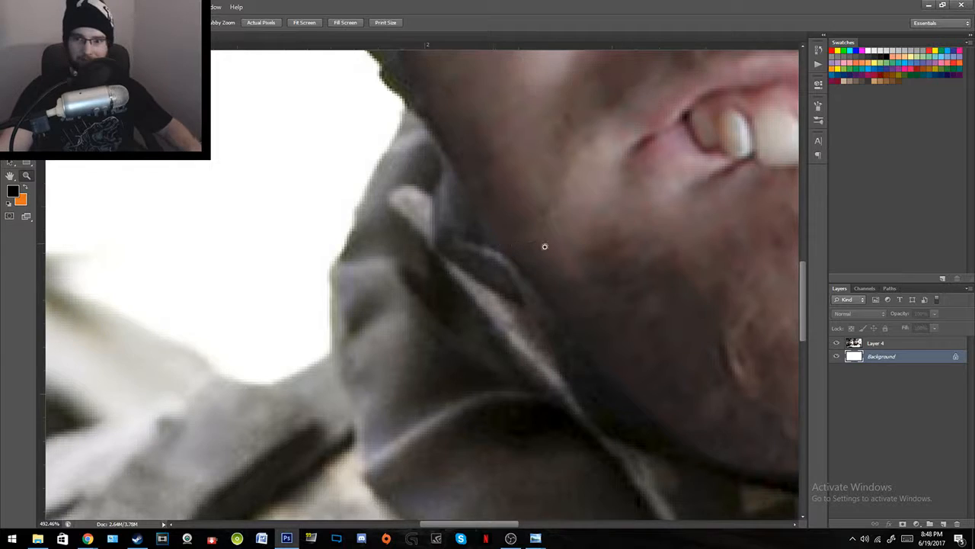
left_click_drag(528, 246, 322, 309)
left_click_drag(518, 246, 448, 256)
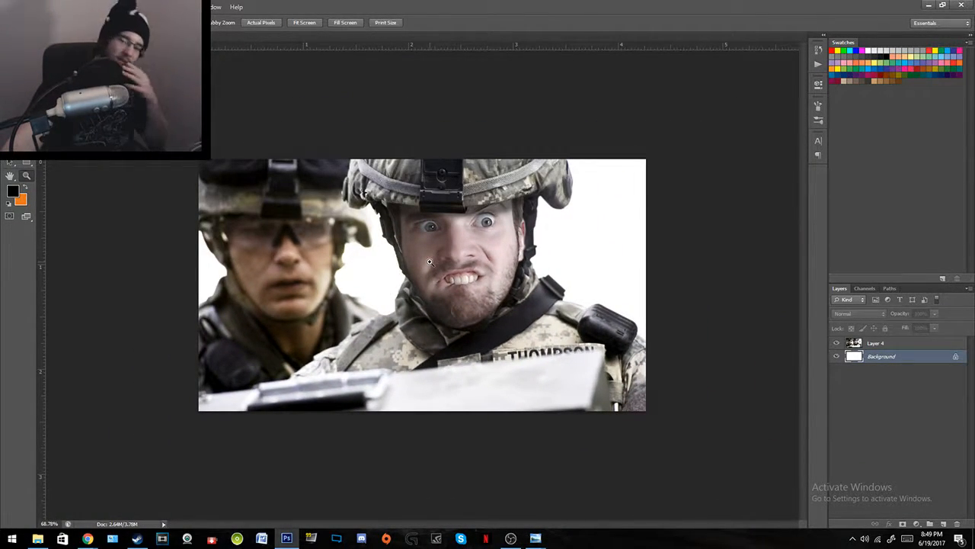
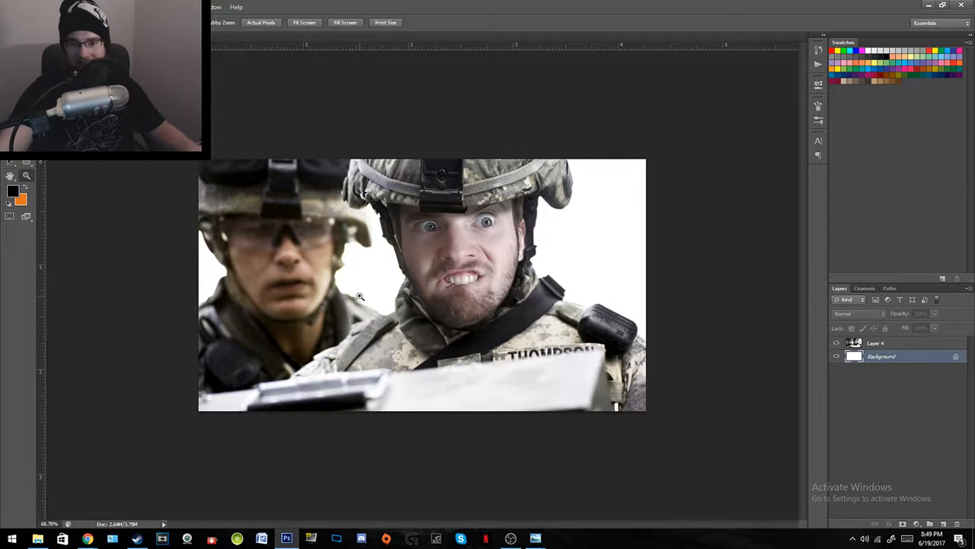
Step: Start a pen path at the front soldier's collar and trace the white gap's lower edge to the rear soldier's neck
left_click_drag(363, 296, 394, 314)
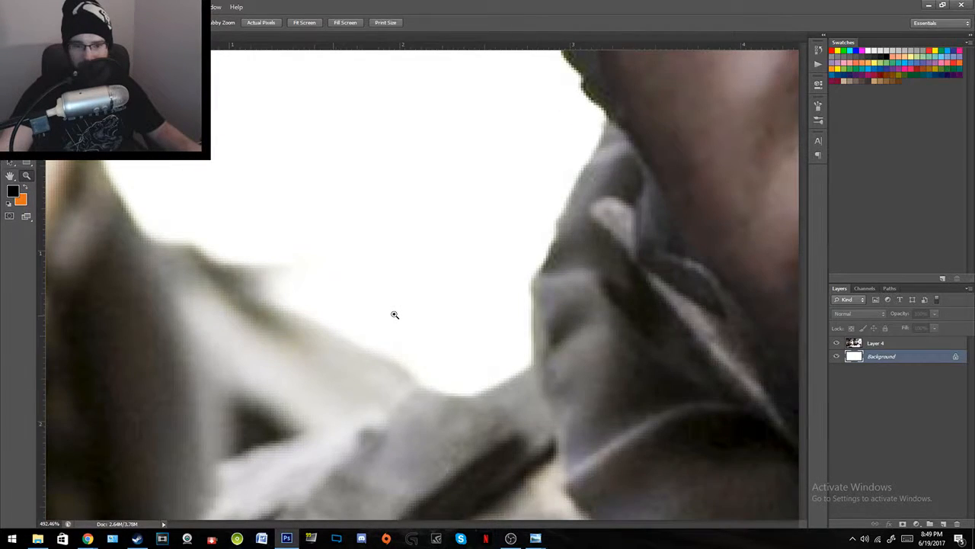
key("p")
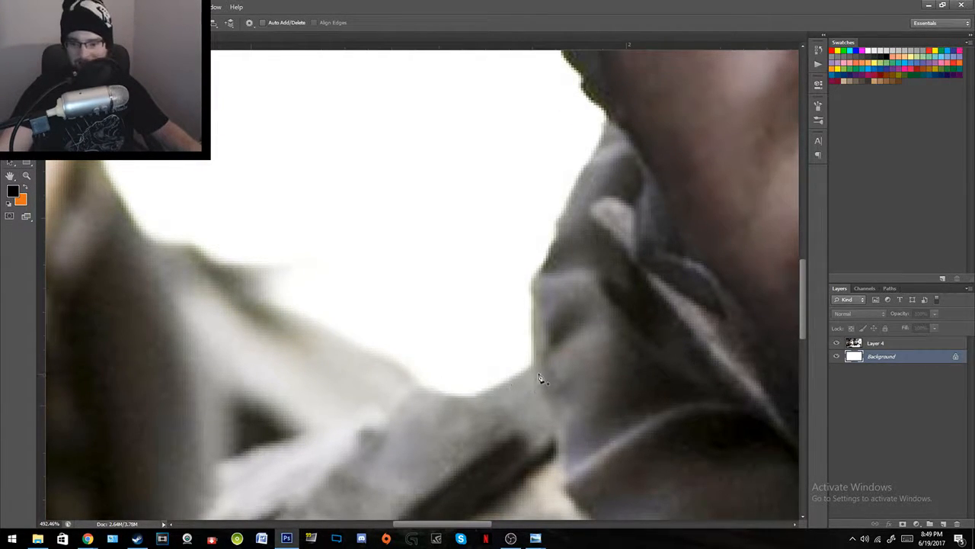
left_click(490, 395)
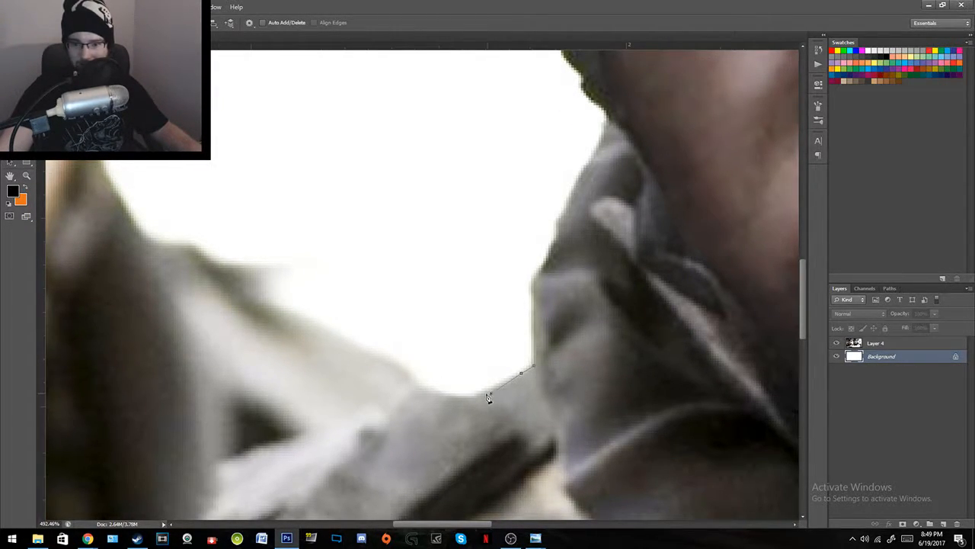
left_click(411, 383)
left_click(398, 375)
left_click(386, 364)
left_click(293, 314)
left_click(244, 295)
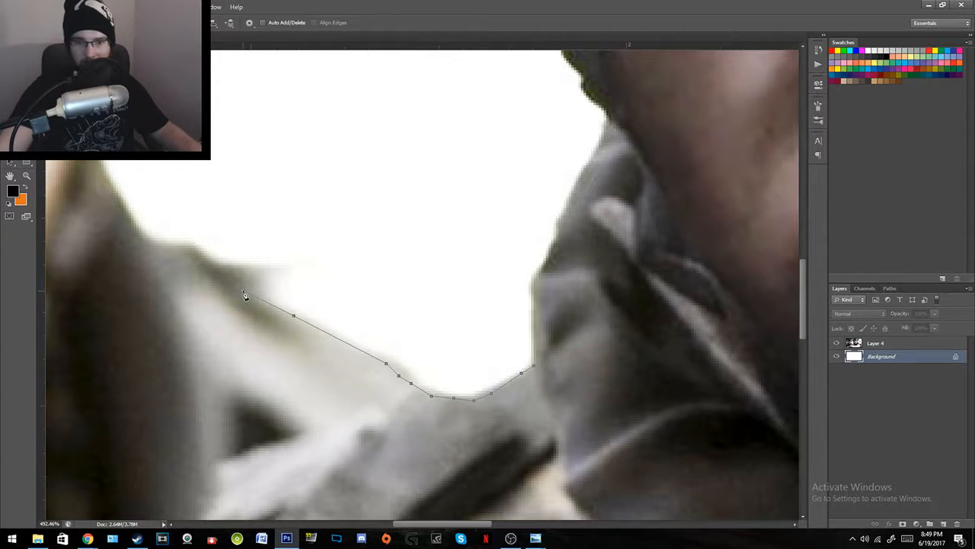
left_click(161, 248)
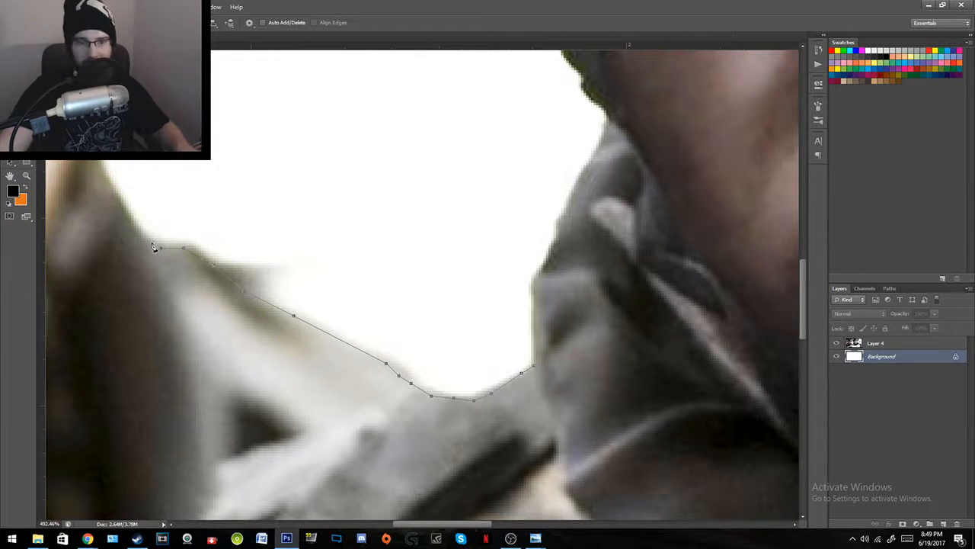
left_click(130, 217)
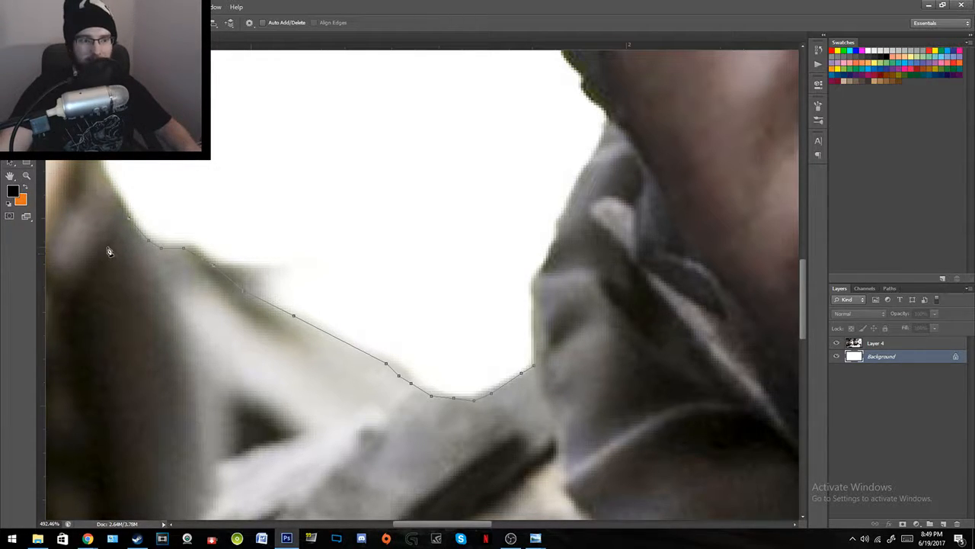
Step: Extend the path up the gap's edge along the rear soldier's neck and chin strap toward his helmet
left_click_drag(140, 200, 209, 355)
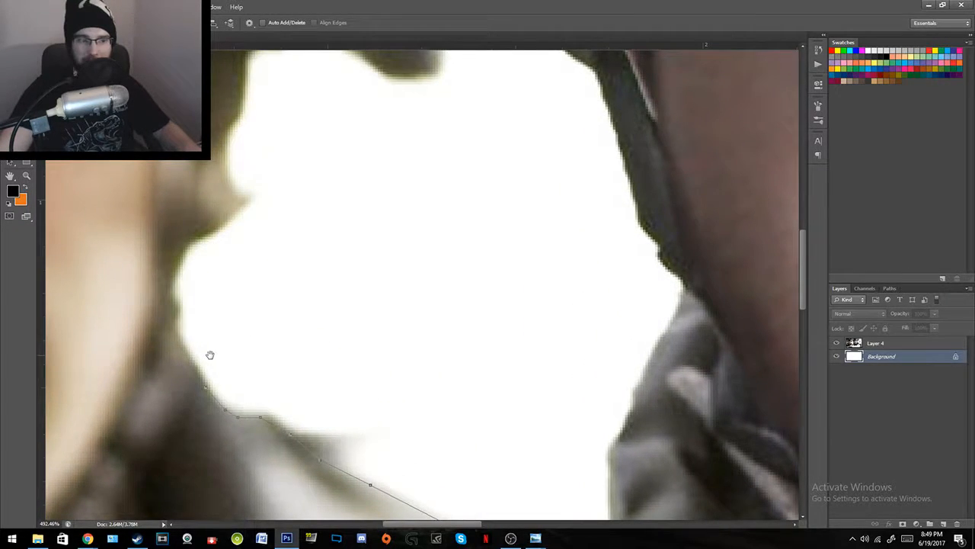
left_click(174, 320)
left_click(168, 297)
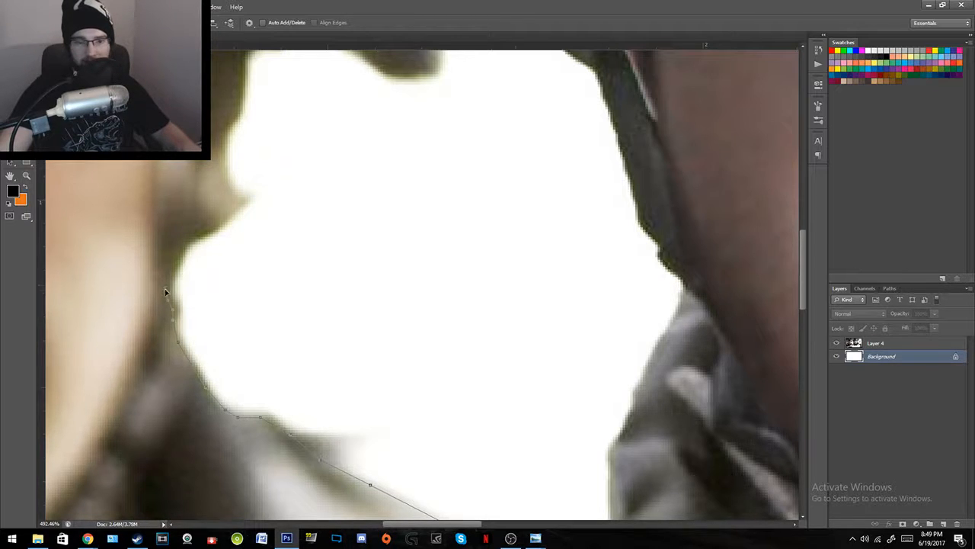
left_click(176, 263)
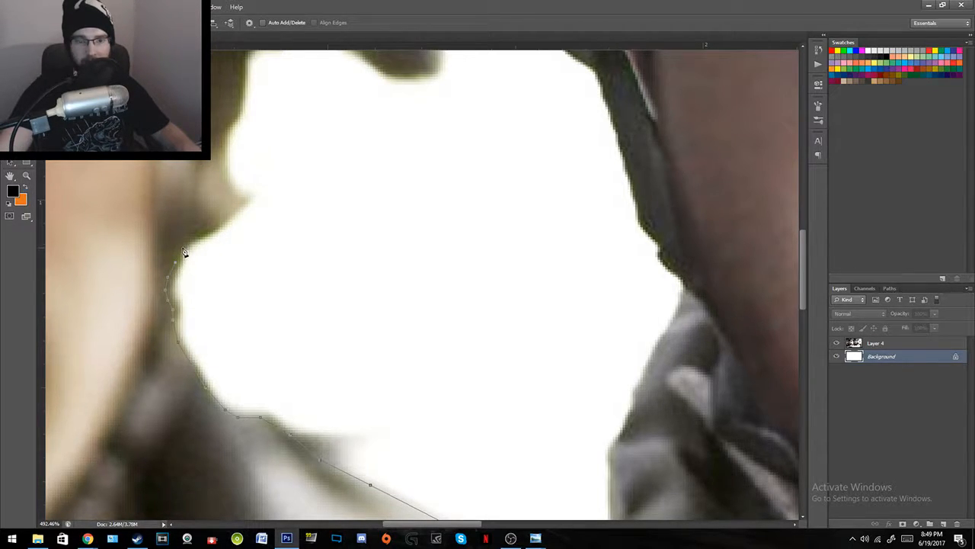
left_click(197, 228)
left_click(207, 210)
left_click(238, 114)
Step: Trace the underside of the rear soldier's helmet and round its lower tip with the path
left_click_drag(279, 107, 240, 331)
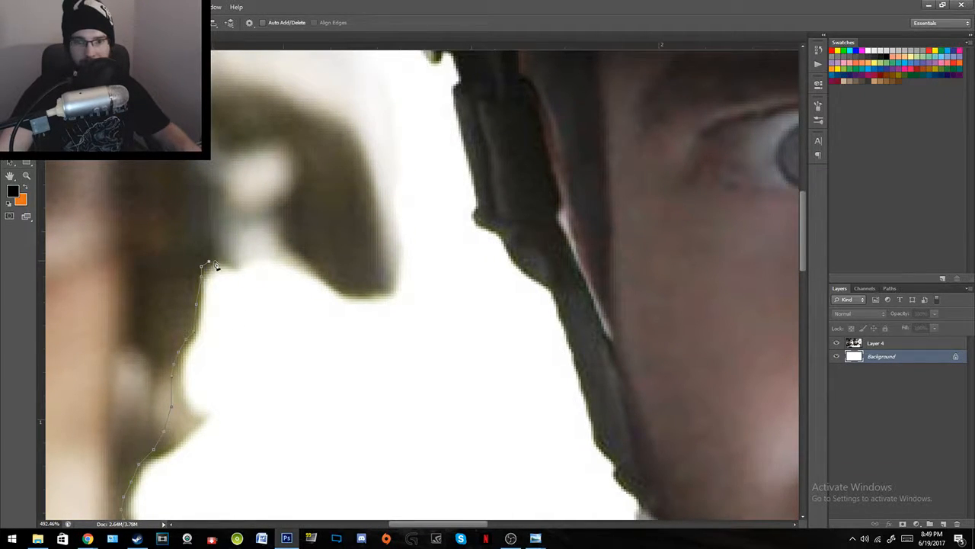
left_click(264, 254)
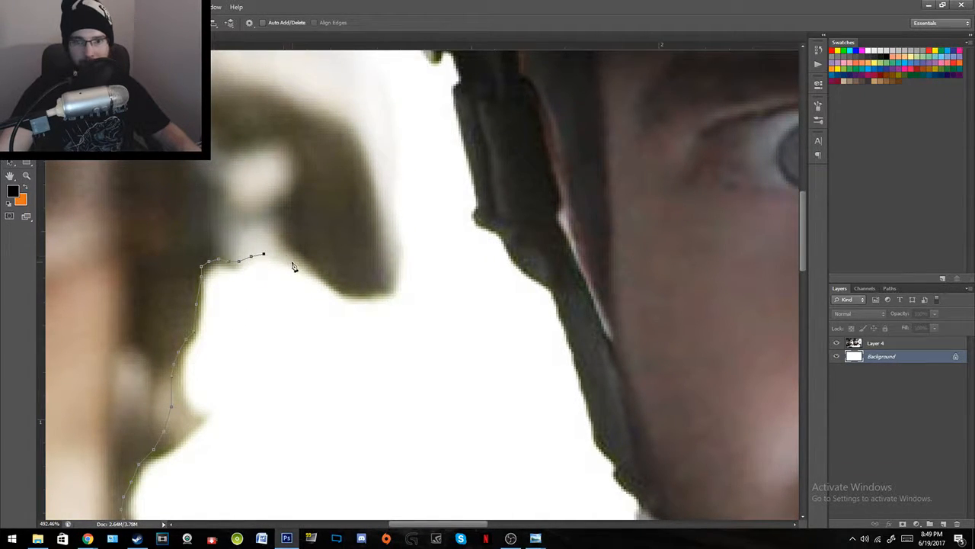
left_click(338, 287)
left_click(353, 290)
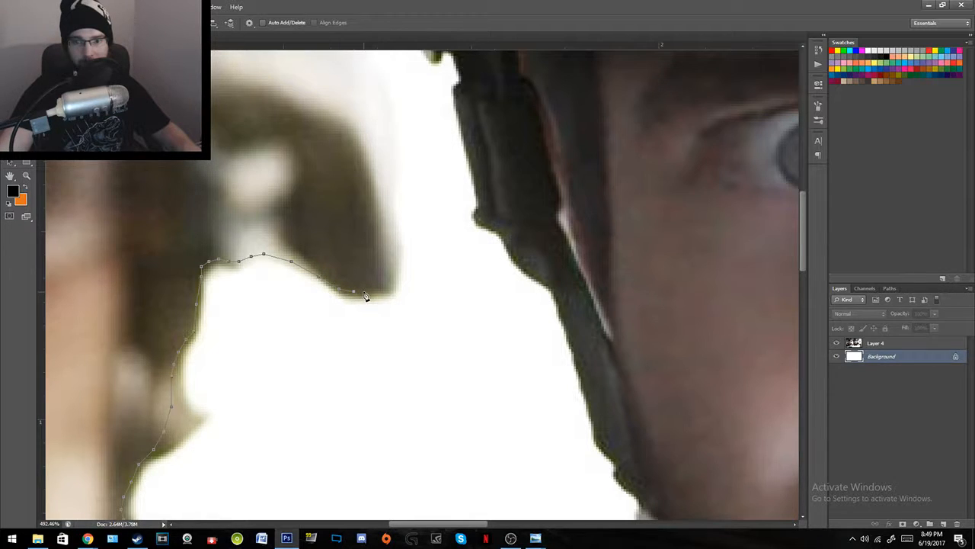
left_click(386, 289)
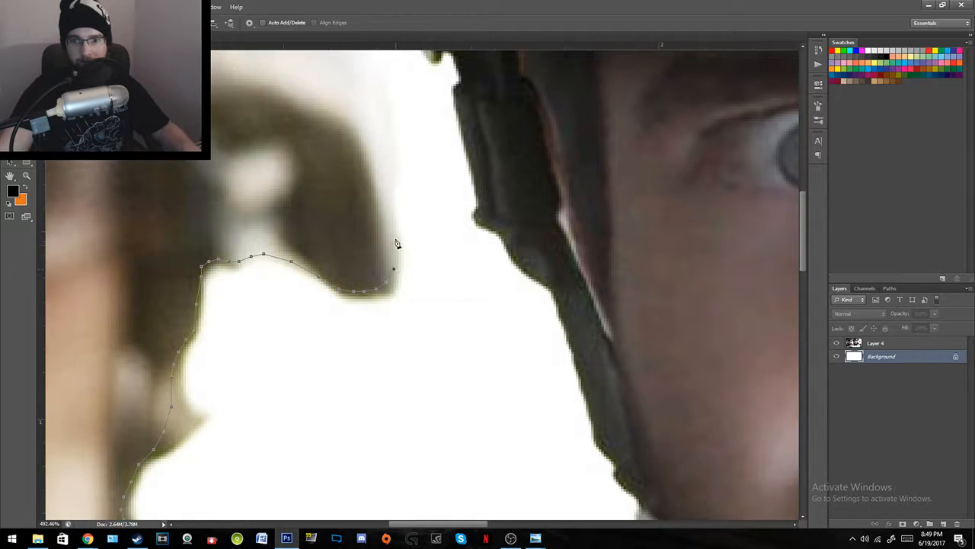
Step: Run the path up the outer edge of the rear helmet to the front helmet's rim and across to its strap
left_click_drag(421, 184, 363, 387)
left_click(337, 345)
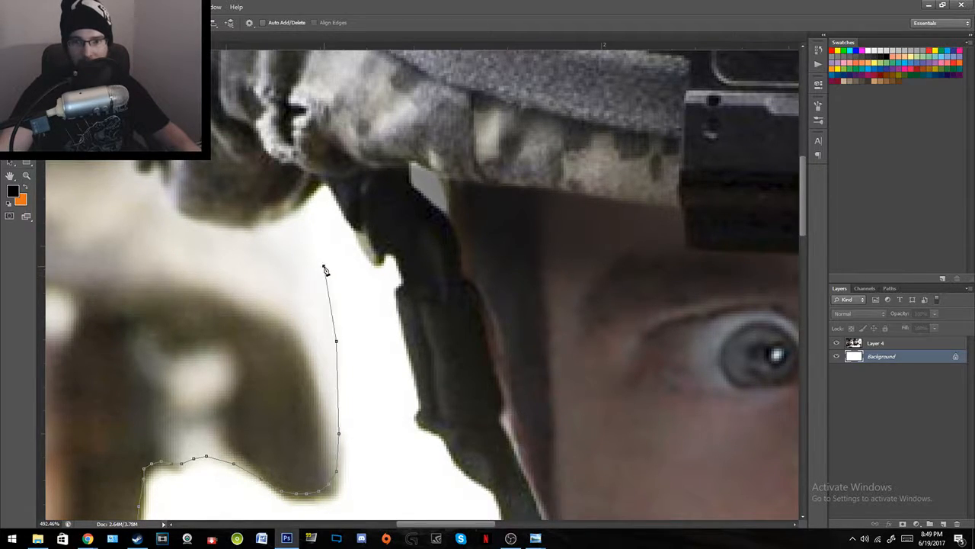
left_click(304, 208)
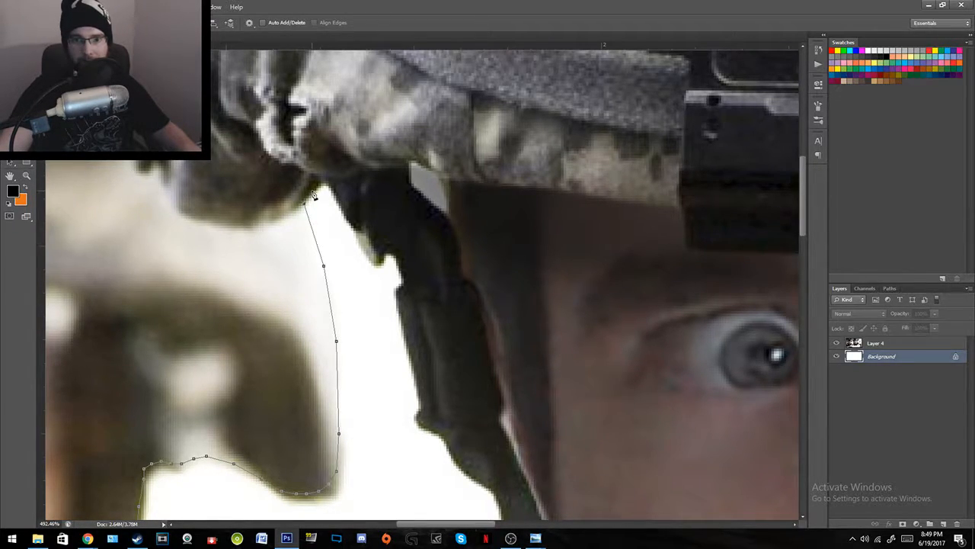
left_click(331, 185)
Step: Trace the upper part of the front soldier's helmet strap down around its notch and along the buckle
left_click(352, 223)
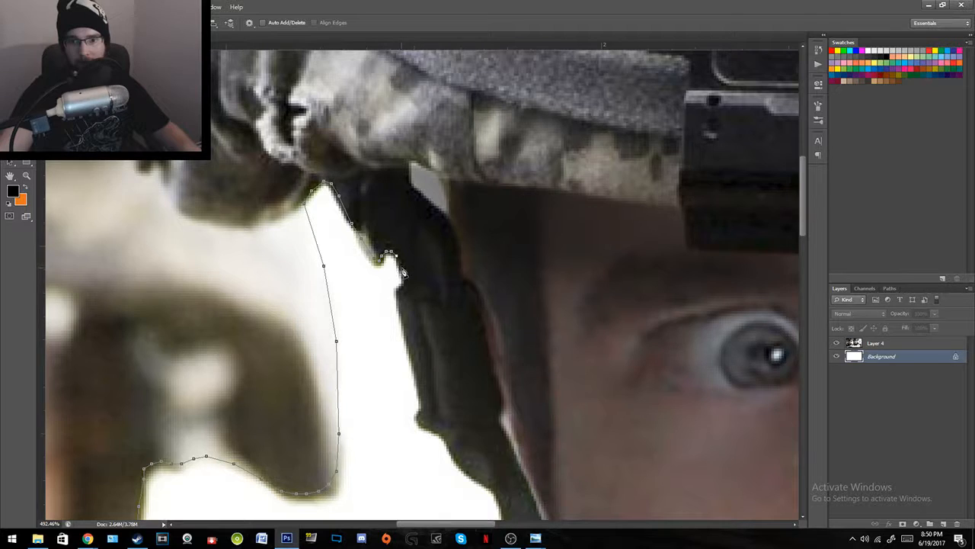
left_click(404, 288)
left_click(401, 294)
left_click(404, 311)
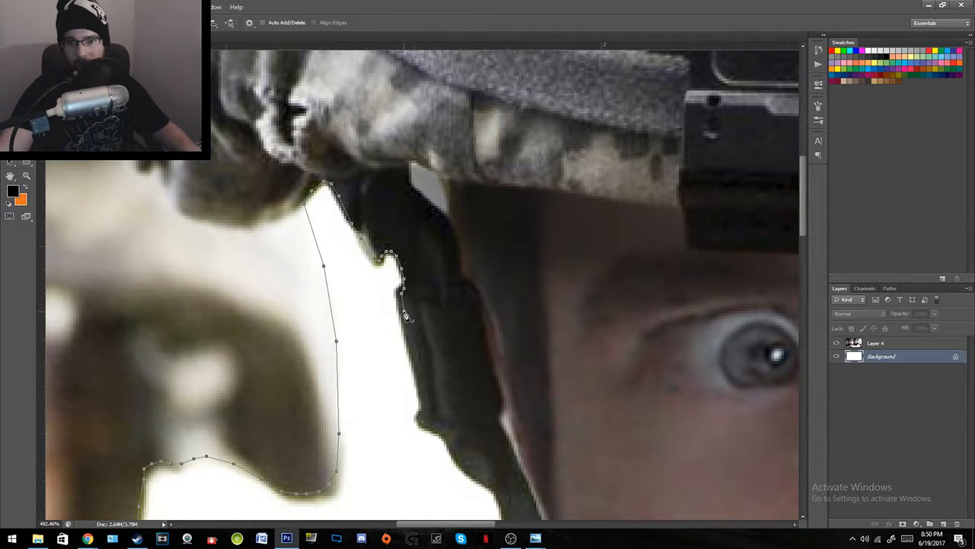
left_click(418, 394)
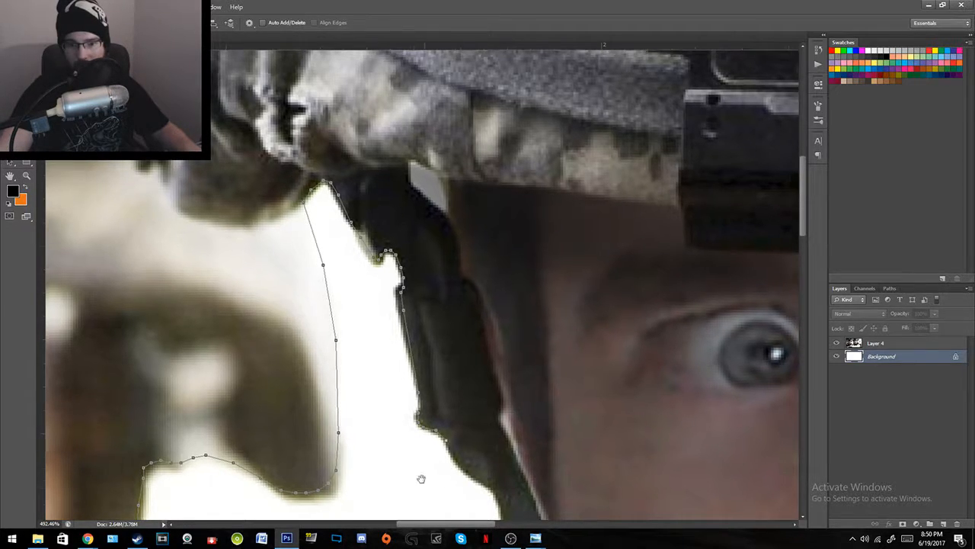
Step: Continue the path down the lower strap beside the front soldier's cheek to the top of his collar
left_click_drag(424, 484, 374, 357)
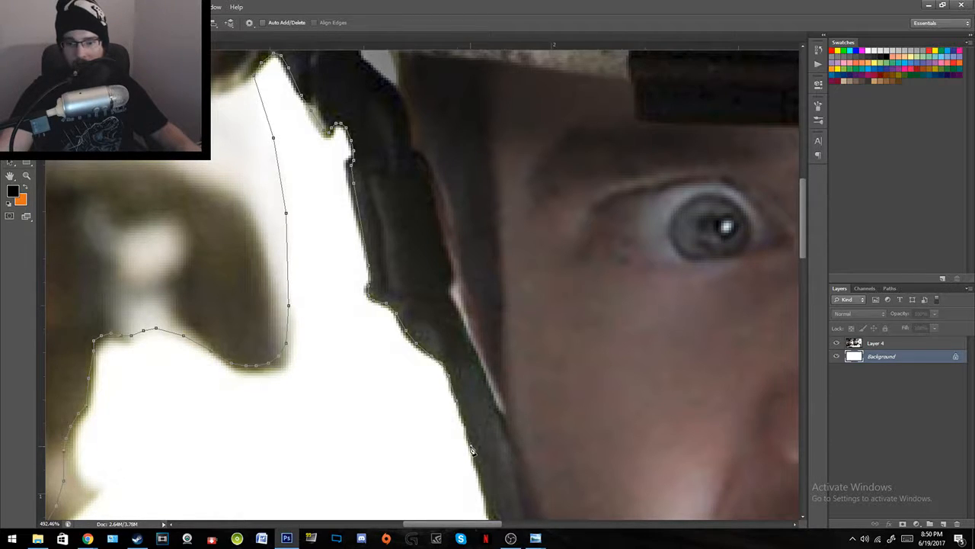
left_click_drag(439, 450, 395, 281)
left_click(380, 250)
left_click(398, 297)
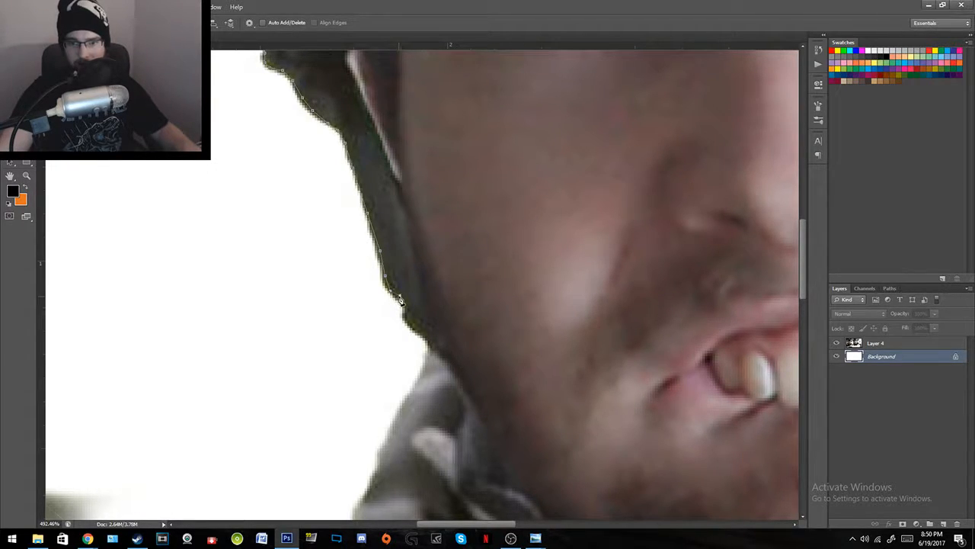
left_click(404, 304)
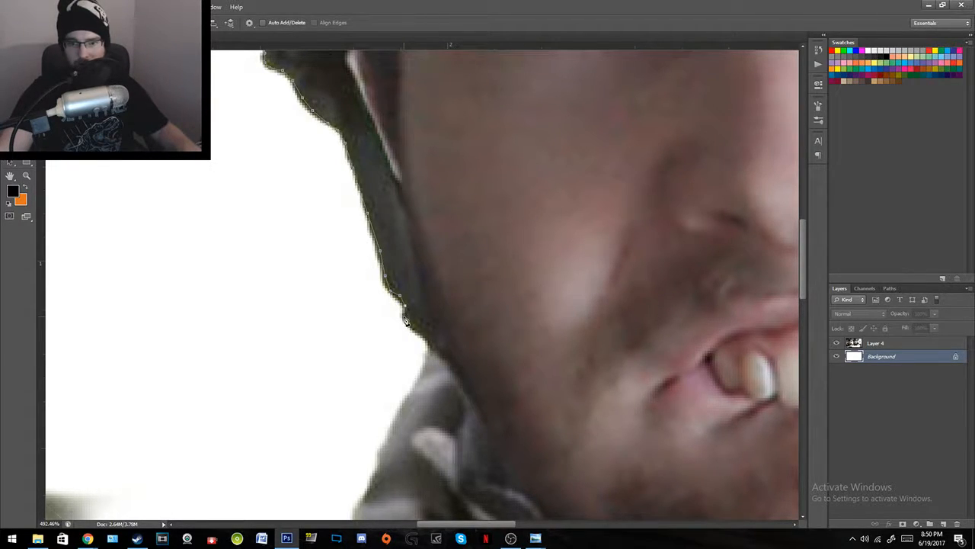
left_click(425, 361)
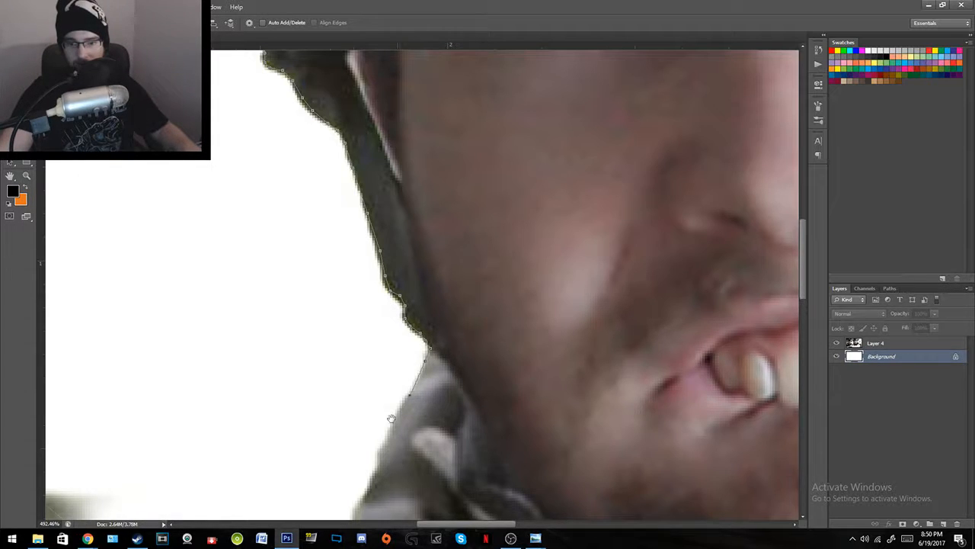
Step: Trace down the collar's outer edge and close the path at its starting point above the front soldier's shoulder
left_click_drag(397, 412, 557, 232)
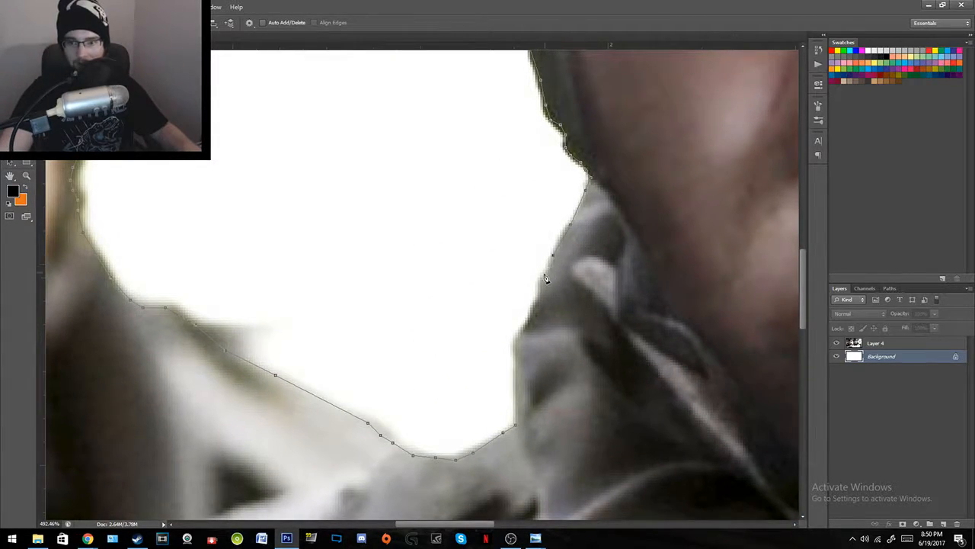
left_click(540, 291)
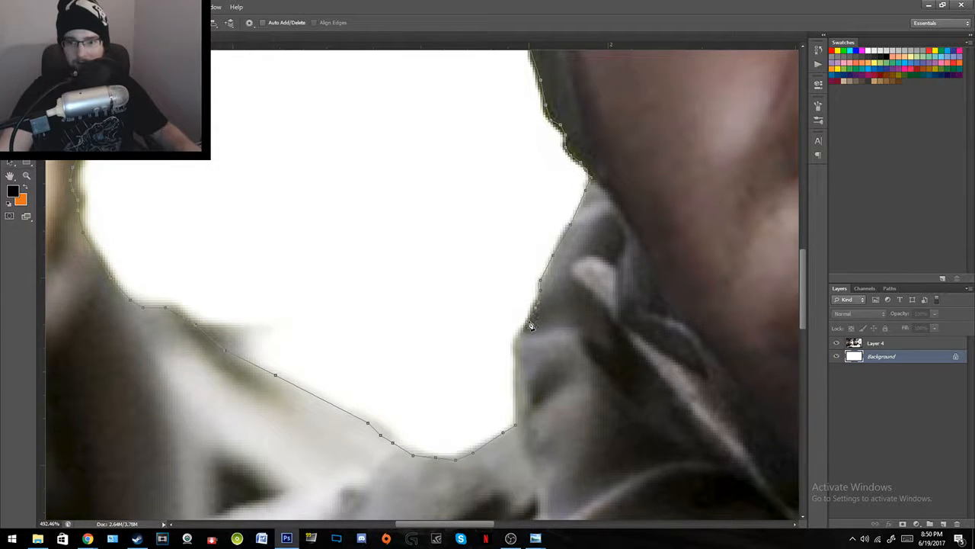
left_click(516, 360)
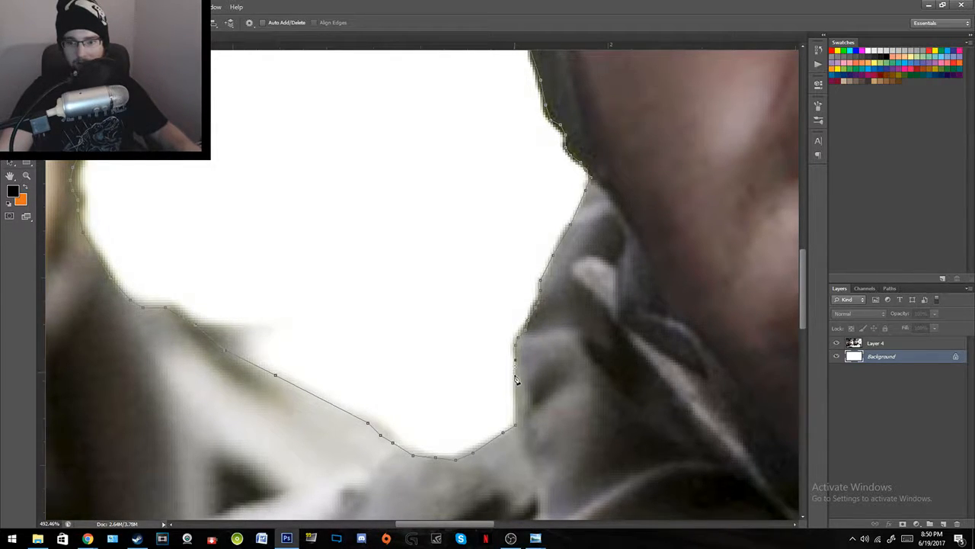
left_click(516, 426)
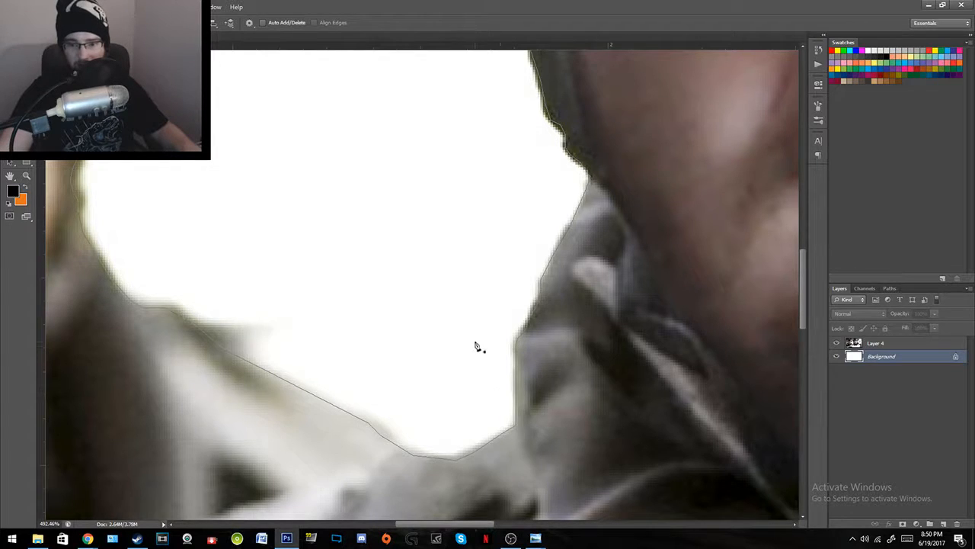
right_click(475, 341)
left_click(443, 27)
key("z")
left_click_drag(363, 121, 247, 131)
left_click_drag(366, 272, 416, 274)
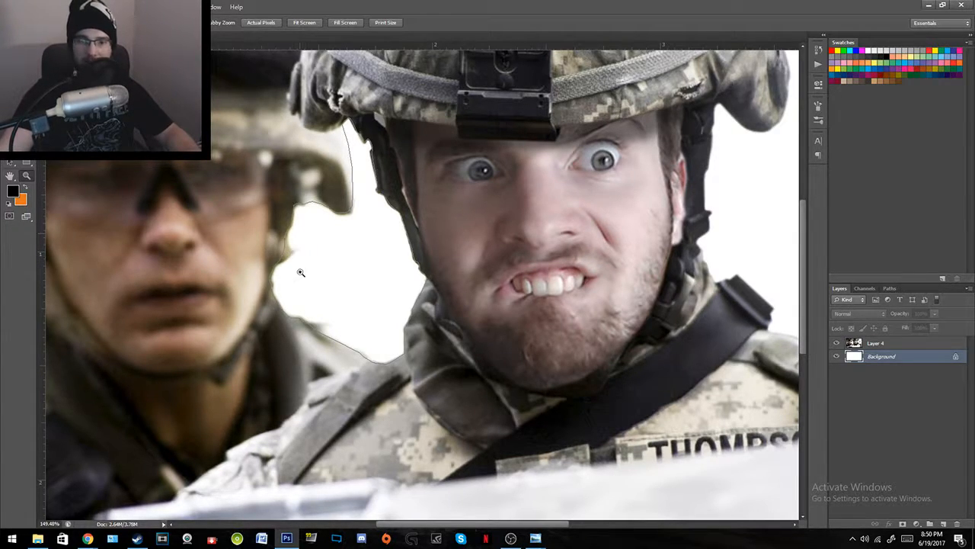
Step: Turn the closed path around the white gap between the two soldiers into a selection
key("p")
right_click(343, 275)
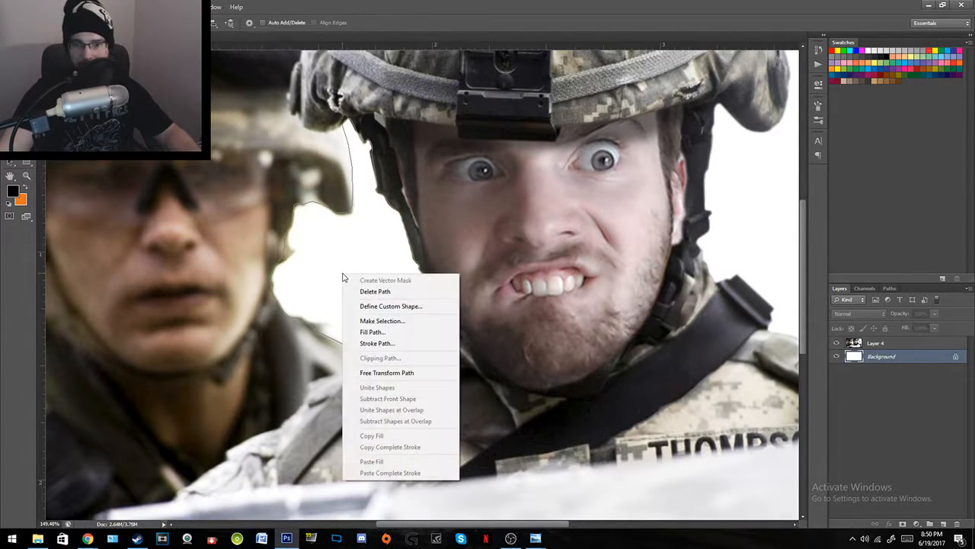
left_click(380, 321)
left_click(417, 132)
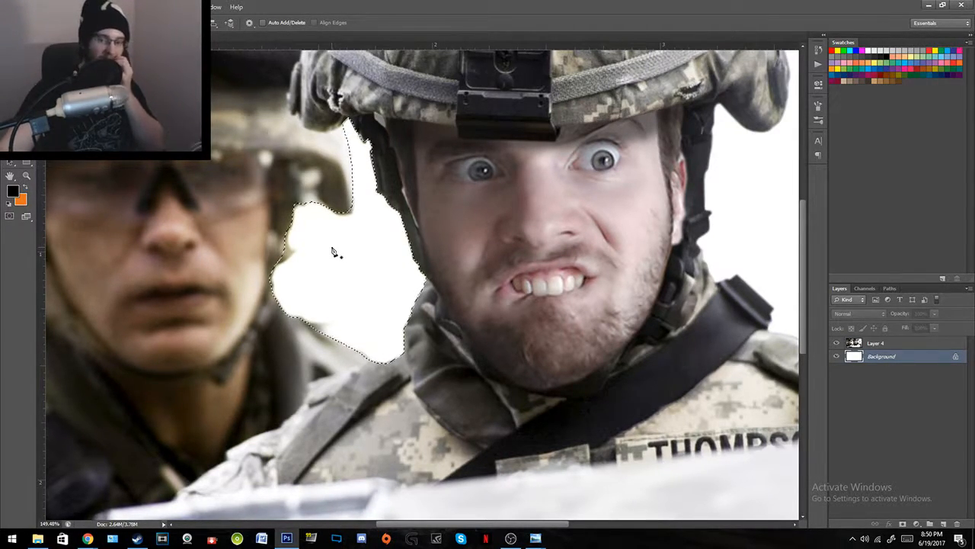
Step: Delete the selected white area between the soldiers from Layer 4 and clear the selection
key("shift+BackSpace")
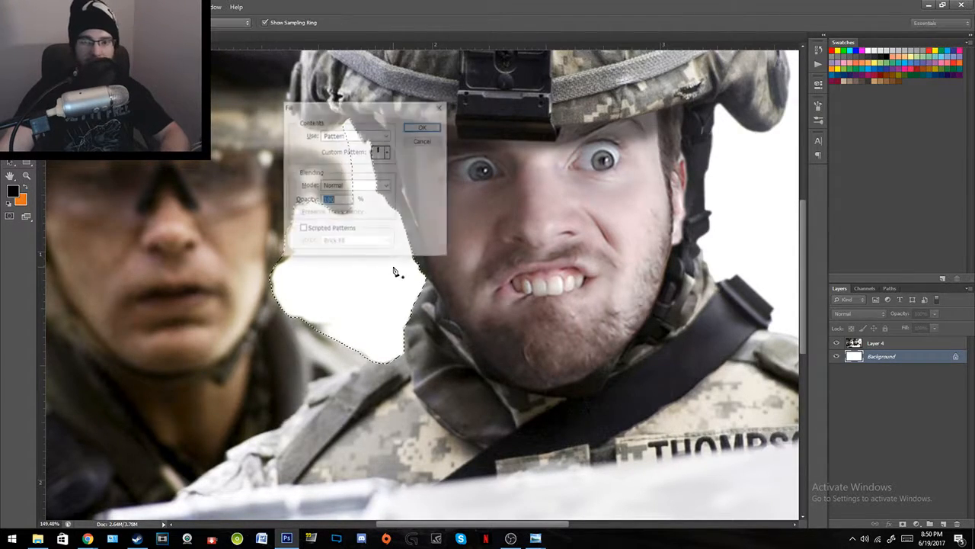
left_click(423, 141)
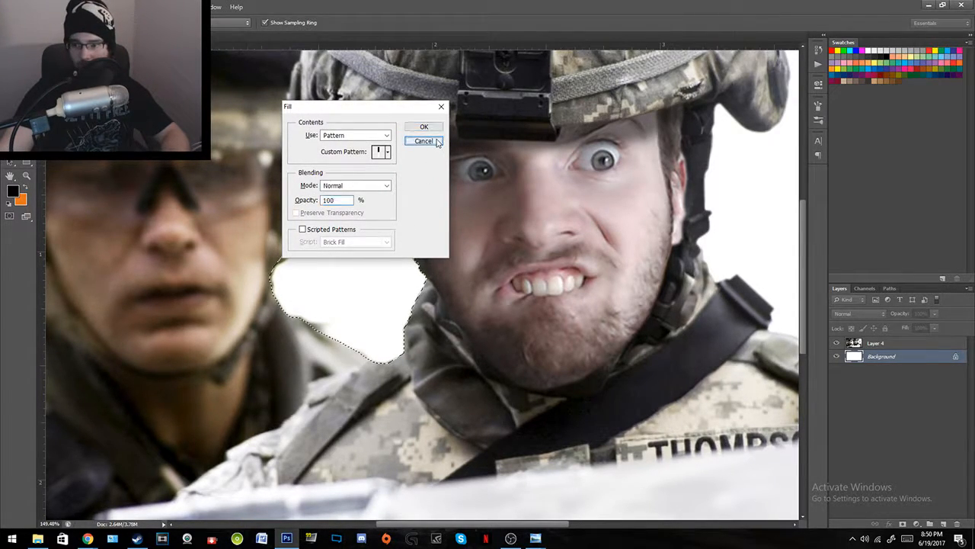
left_click(901, 342)
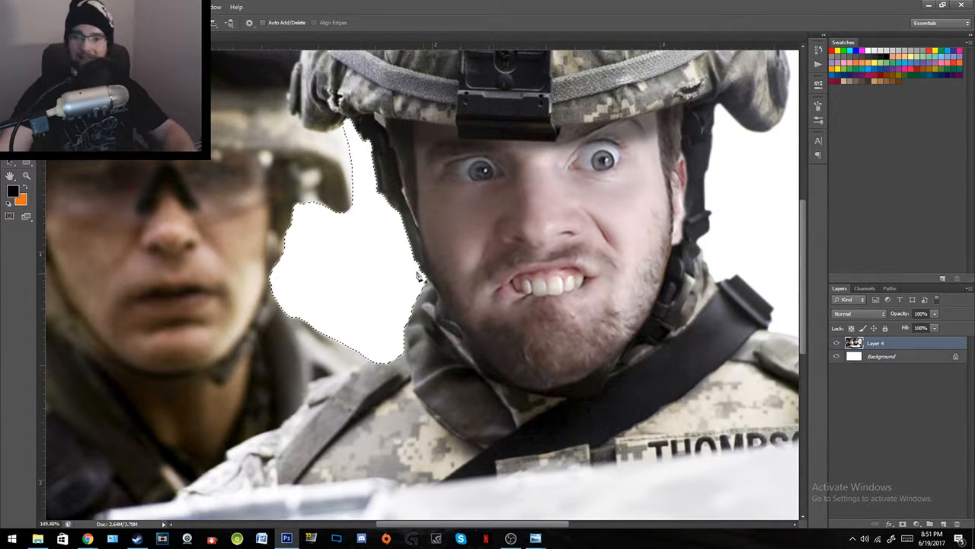
key("l")
key("ctrl+d")
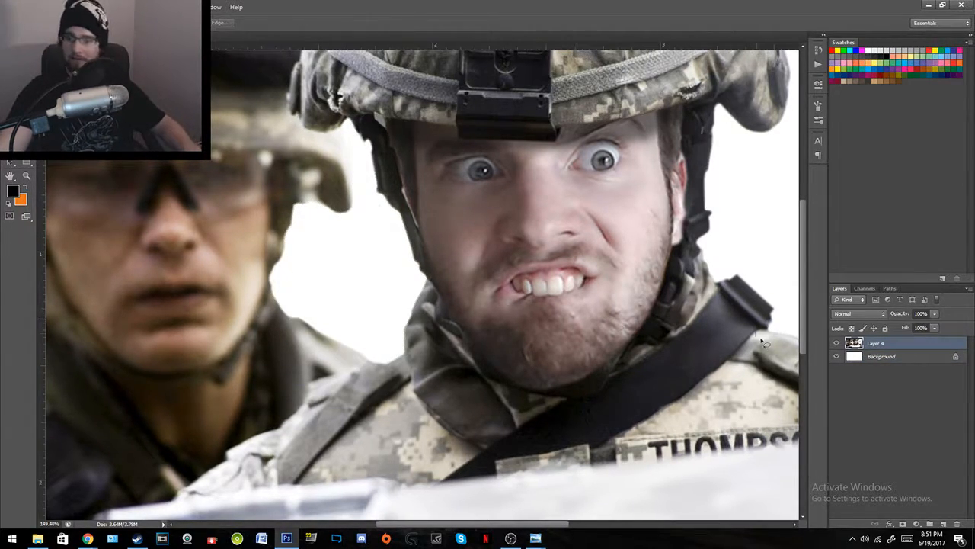
Step: Hide the white Background layer and check the transparency around and between the cut-out soldiers
left_click(835, 357)
key("z")
left_click_drag(473, 260, 371, 256)
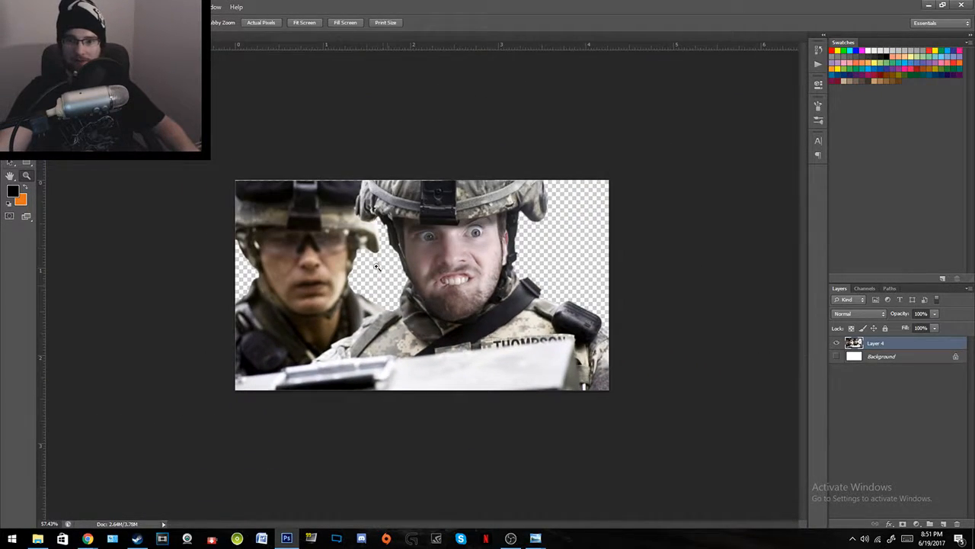
left_click_drag(424, 285, 566, 306)
Step: Show the Background layer again and add a new empty layer directly above it
left_click(836, 356)
left_click(890, 361)
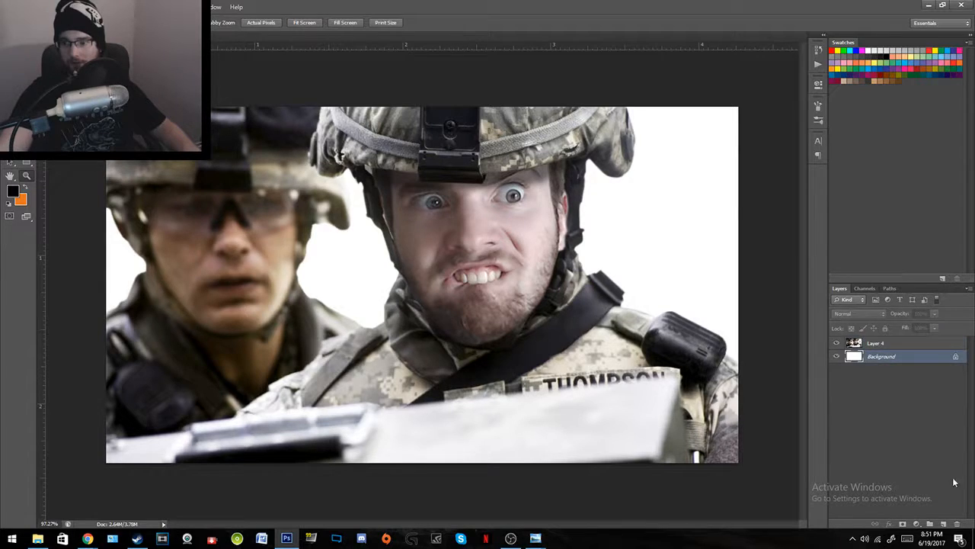
left_click(943, 525)
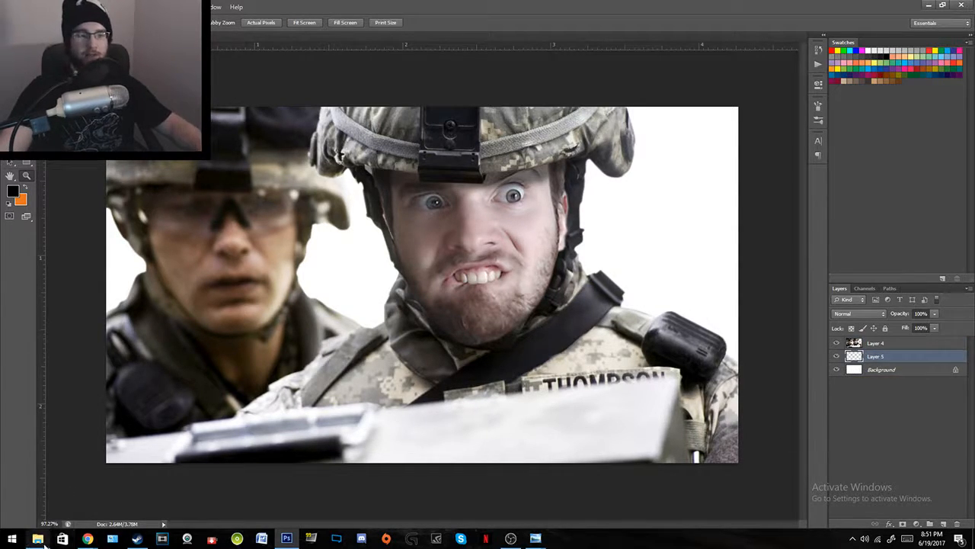
Step: Switch to the Chrome browser and search Google Images for "insurgency map"
left_click(87, 538)
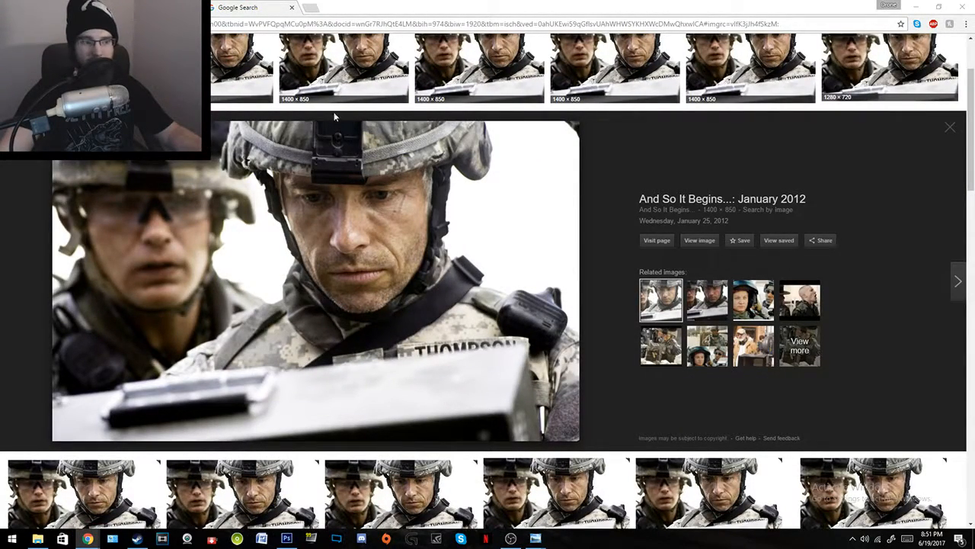
scroll(328, 118, "up", 2)
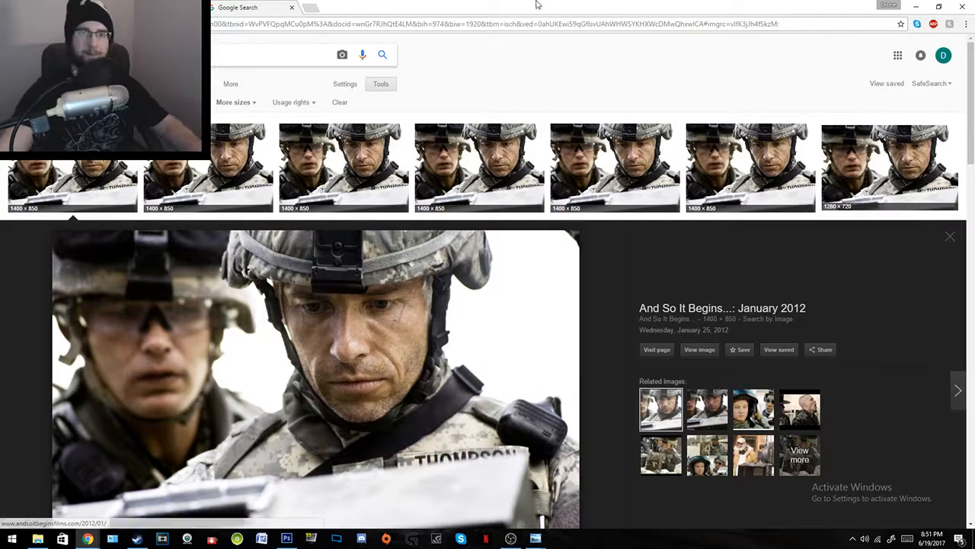
type("insurgency map")
key("Return")
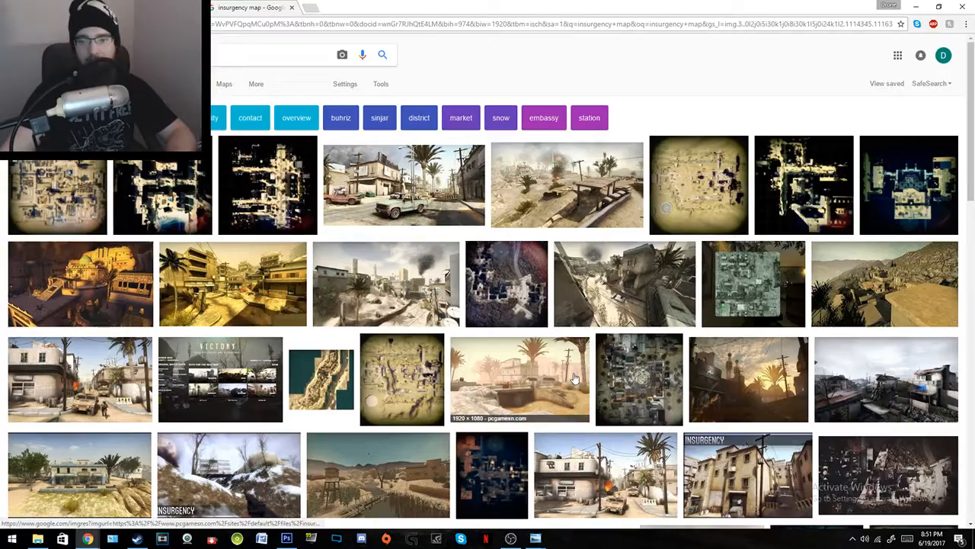
Step: Preview the hazy palm-tree bridge scene and the street scene with the pickup truck as possible backdrops
left_click(457, 375)
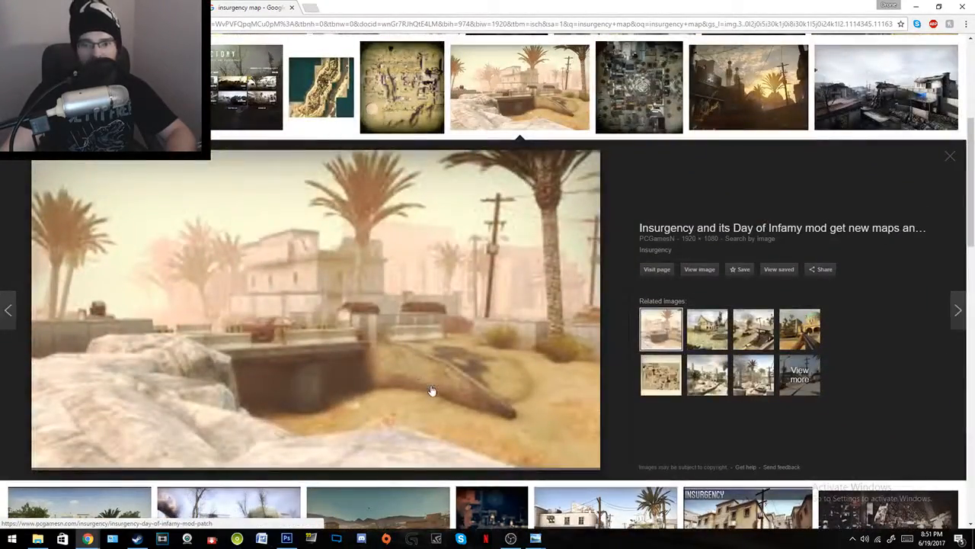
scroll(431, 392, "up", 1)
scroll(431, 392, "up", 3)
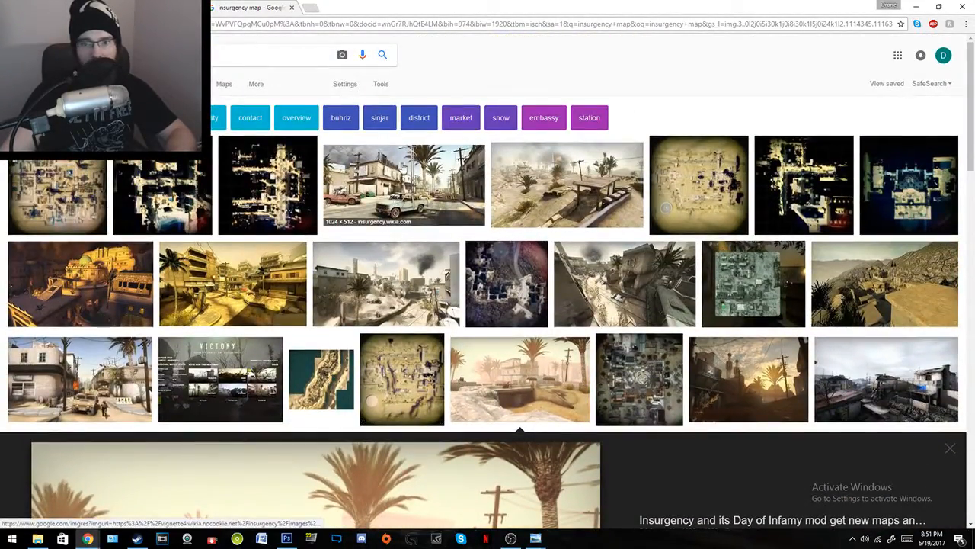
left_click(403, 156)
scroll(387, 297, "down", 4)
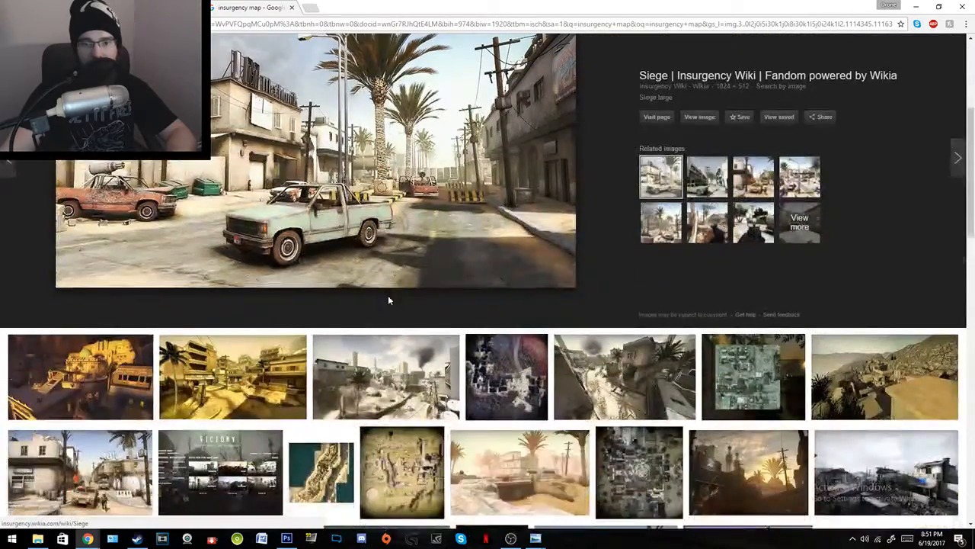
Step: Reopen the 1920 × 1080 PCGamesN preview of the hazy palm-tree bridge scene and copy the image
left_click(558, 301)
right_click(471, 356)
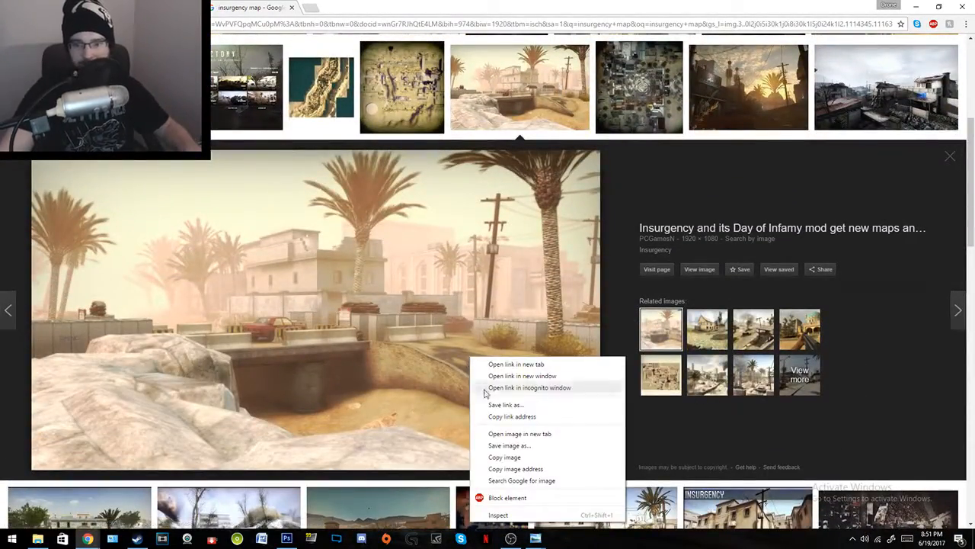
left_click(521, 457)
Step: Switch to Photoshop, paste the palm-tree scene onto the empty layer, and scale and position it behind the soldiers
left_click(288, 538)
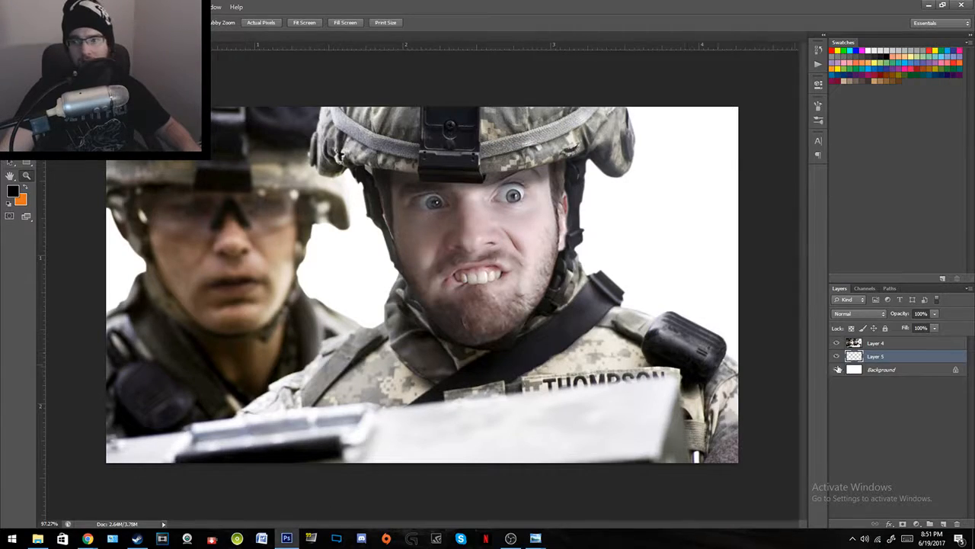
key("ctrl+v")
left_click_drag(598, 325, 551, 328)
key("ctrl+t")
left_click_drag(611, 391, 520, 338)
key("Return")
key("z")
left_click_drag(450, 296, 640, 318)
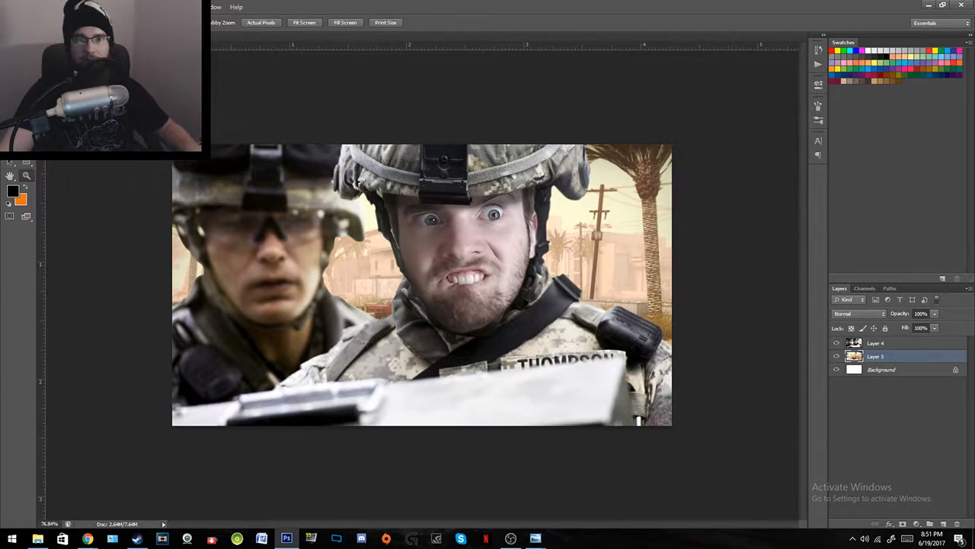
left_click(165, 7)
mouse_move(214, 109)
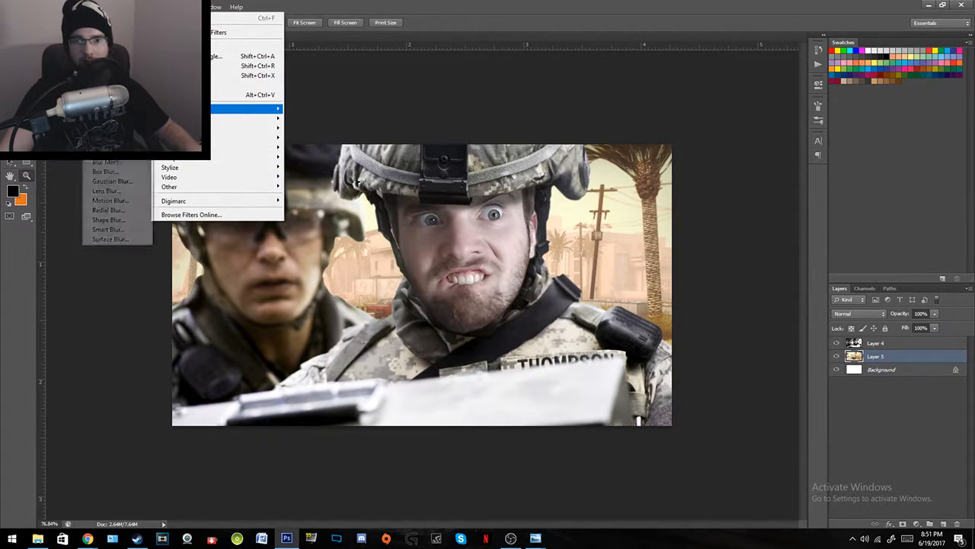
left_click(112, 181)
left_click(67, 7)
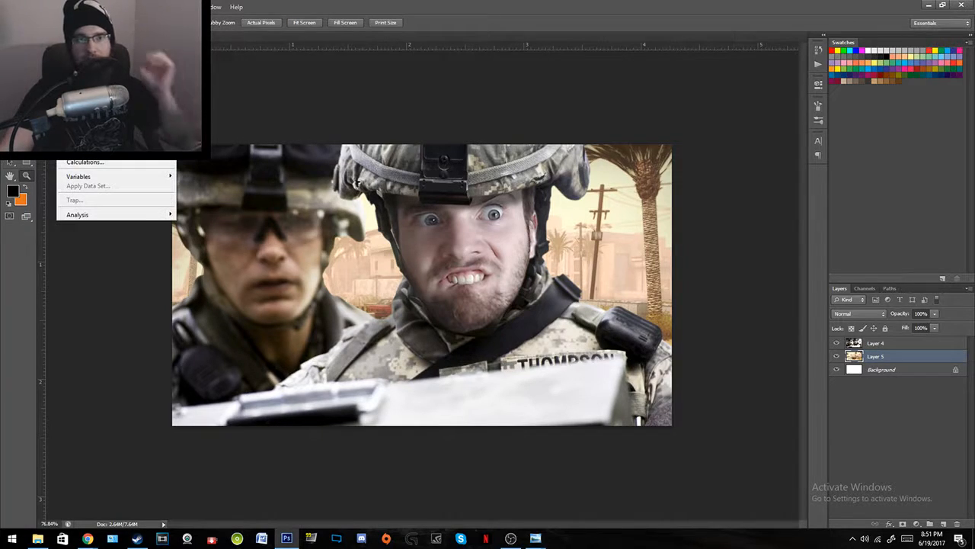
mouse_move(115, 32)
left_click(564, 4)
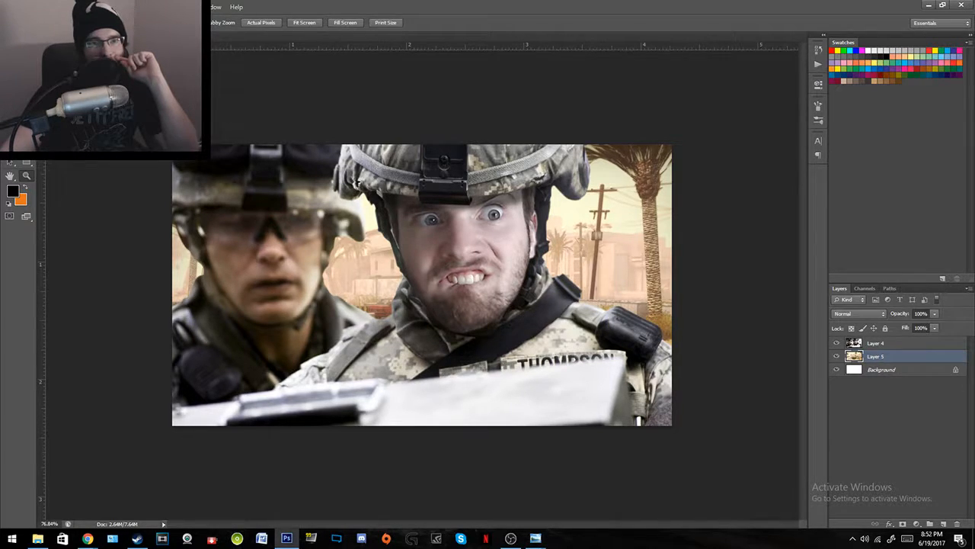
Step: Adjust the palm-tree backdrop with Brightness/Contrast, setting brightness to -44 and contrast to 27
left_click(67, 7)
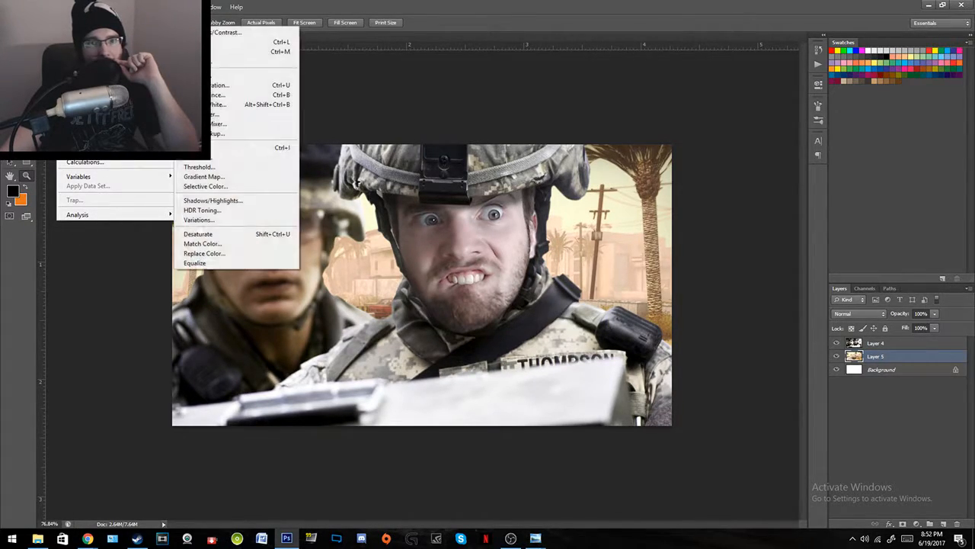
mouse_move(153, 32)
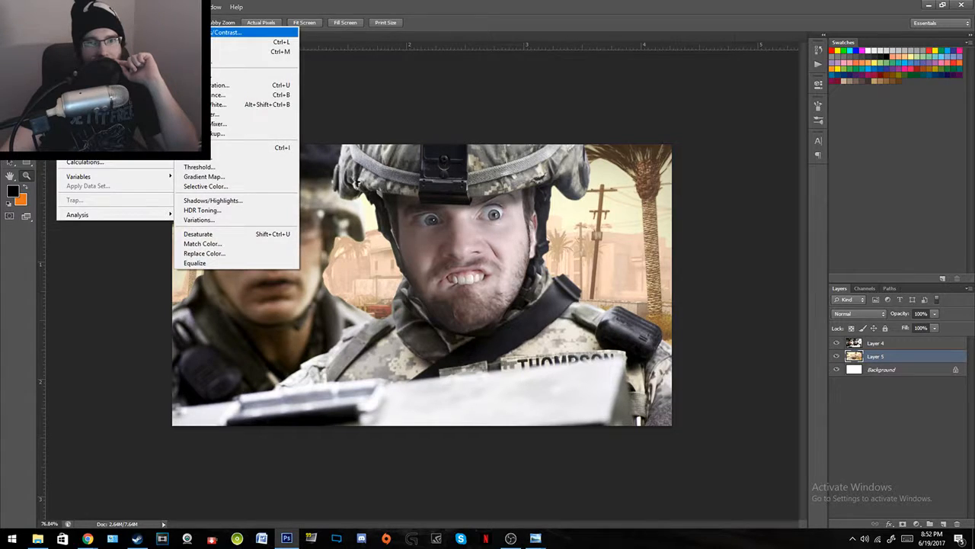
left_click(229, 32)
left_click_drag(76, 183, 61, 218)
left_click_drag(50, 218, 86, 219)
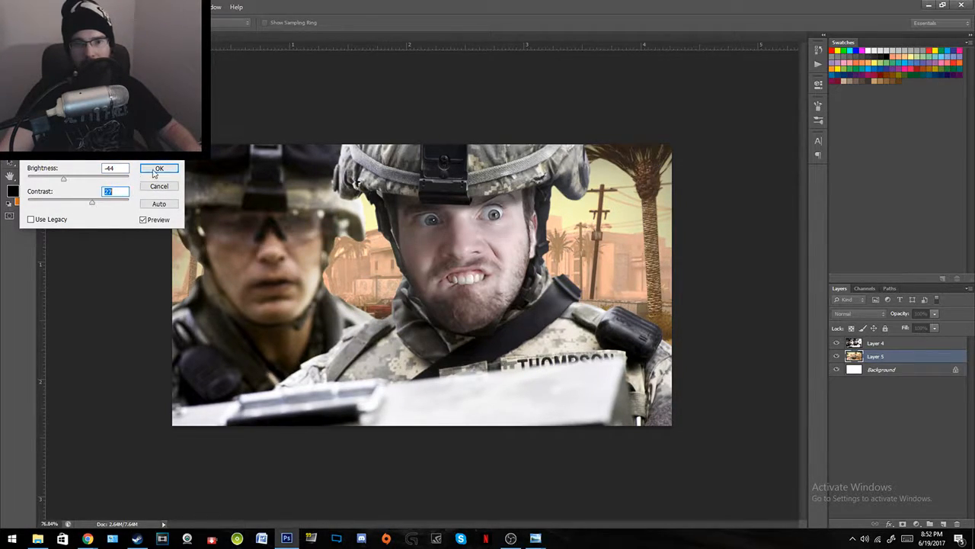
left_click(153, 173)
Step: Apply a 9 px Field Blur to the palm-tree backdrop on Layer 5
mouse_move(352, 274)
left_mouse_down()
mouse_move(300, 275)
mouse_move(388, 282)
mouse_move(353, 290)
left_mouse_up()
left_click(163, 7)
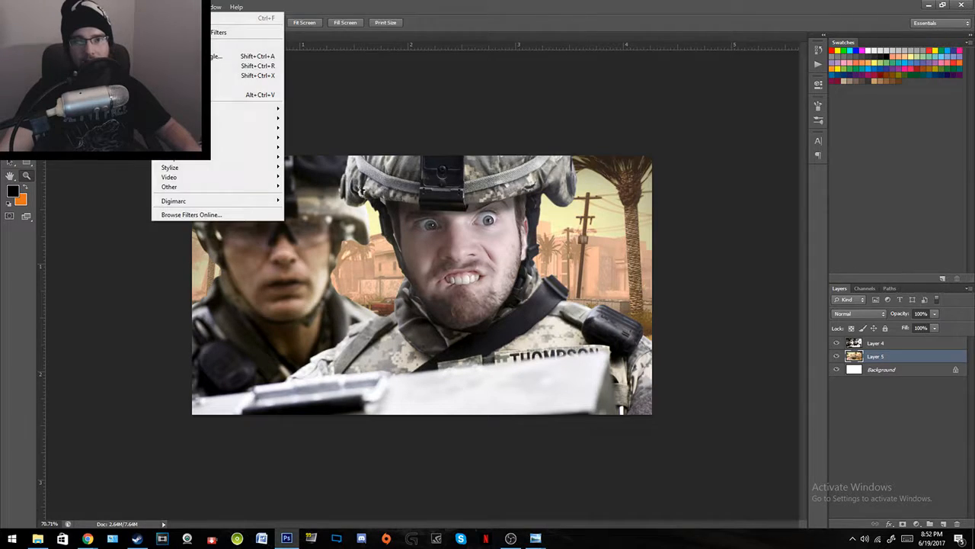
mouse_move(183, 108)
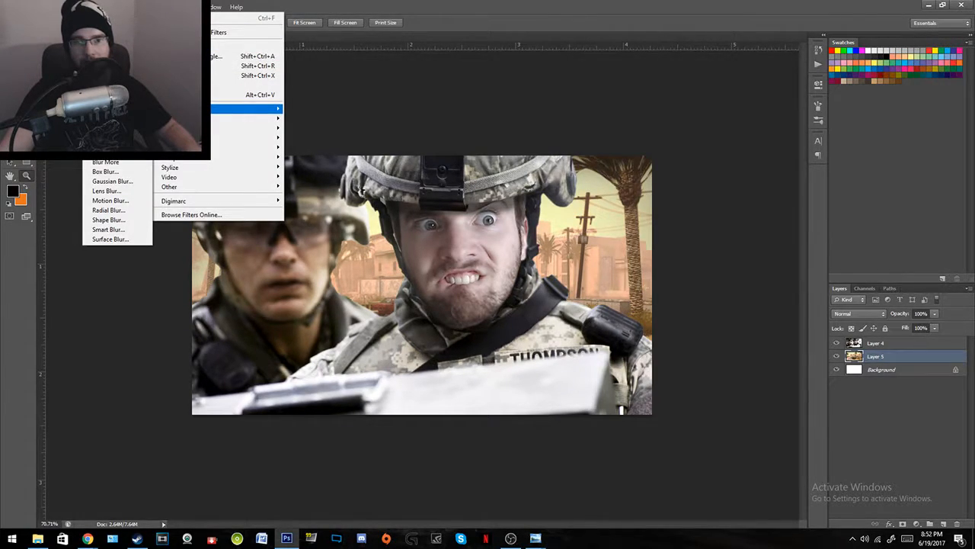
left_click(114, 109)
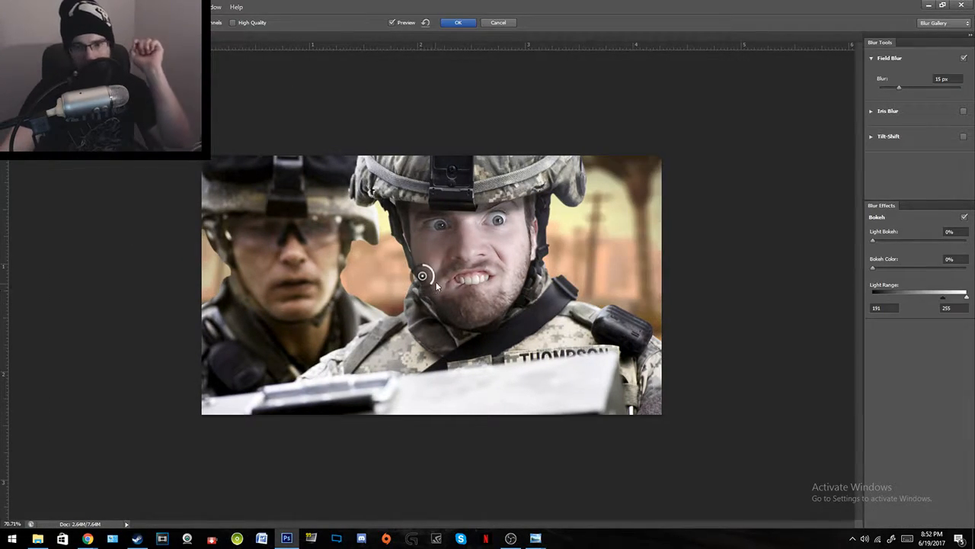
mouse_move(430, 283)
left_mouse_down()
mouse_move(419, 295)
mouse_move(432, 259)
mouse_move(434, 296)
mouse_move(444, 286)
left_mouse_up()
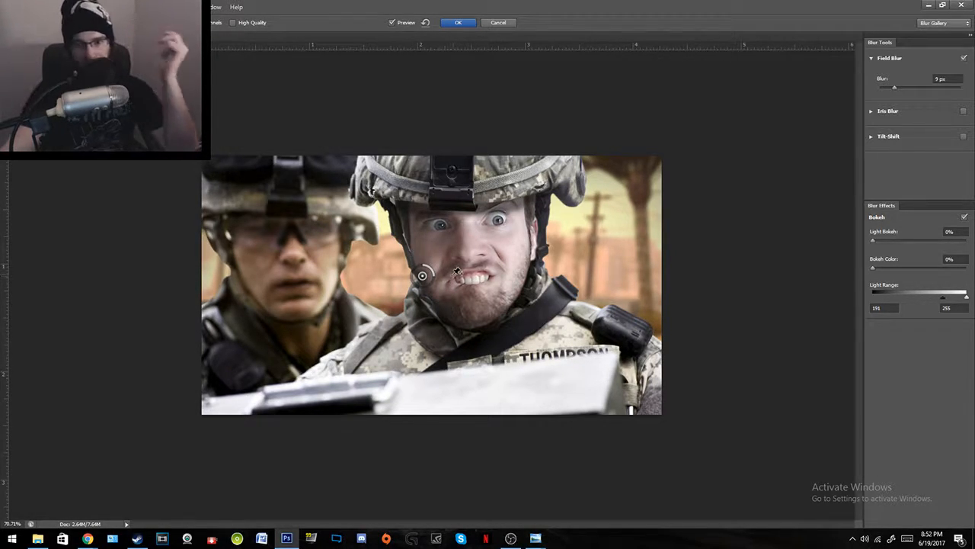
left_click(456, 23)
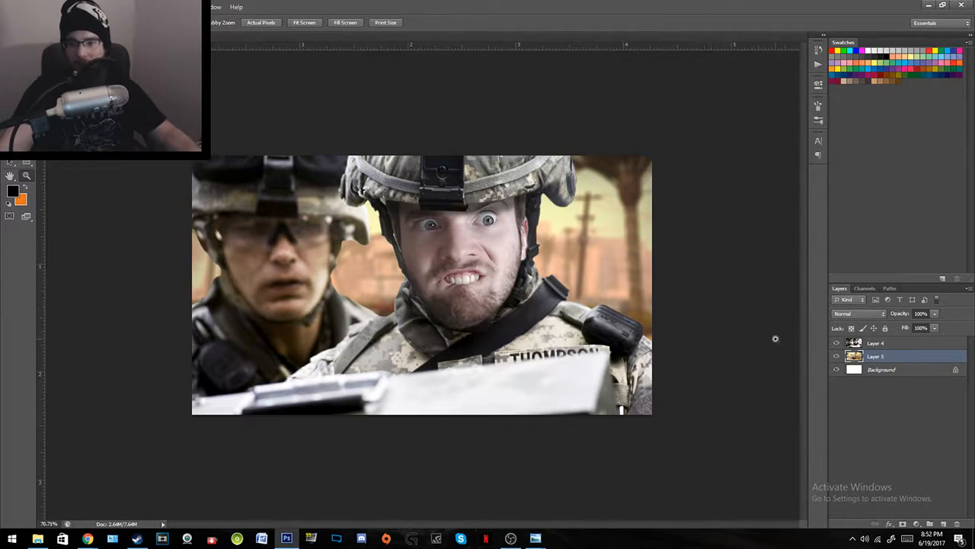
Step: On Layer 4, lasso the composited face from the helmet brim down around the jaw and up past the ear
left_click(911, 344)
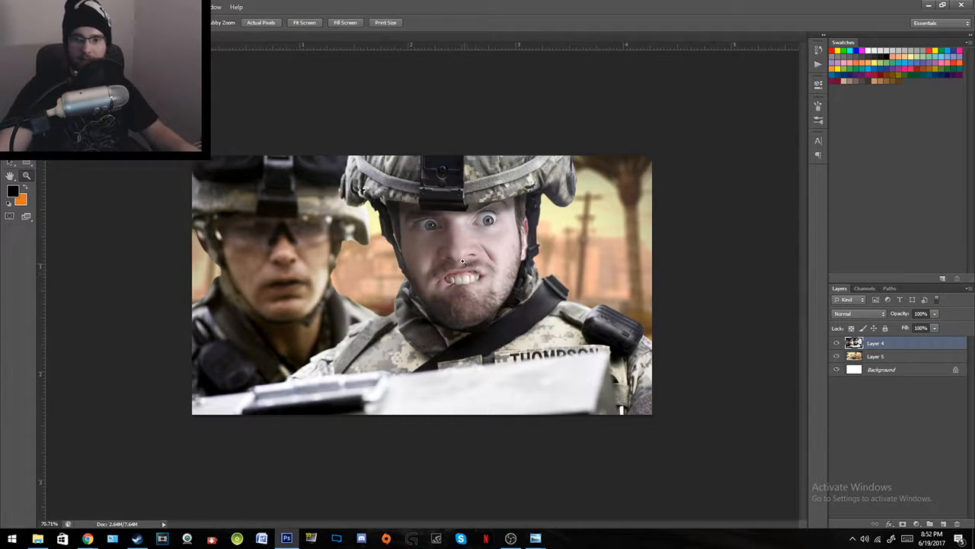
left_click_drag(400, 244, 435, 262)
left_click_drag(382, 199, 392, 193)
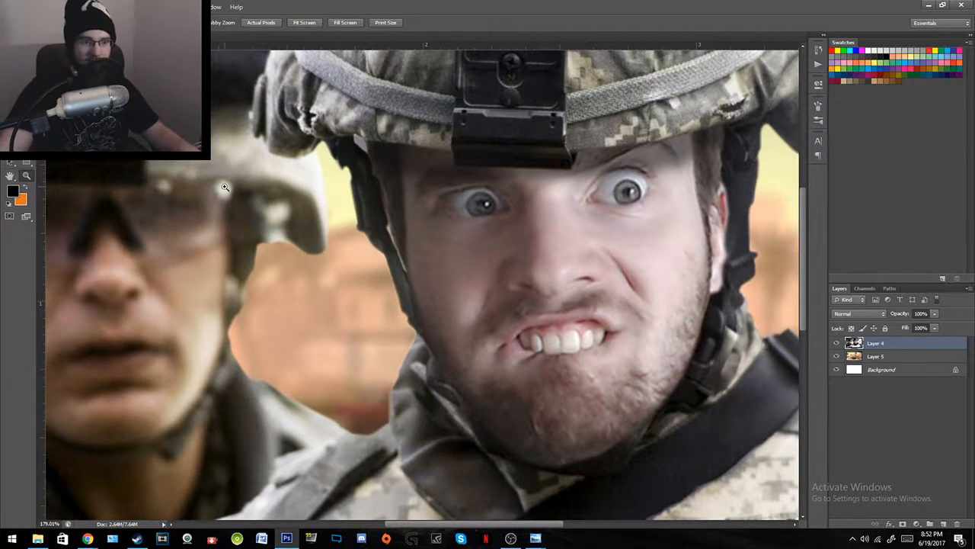
key("l")
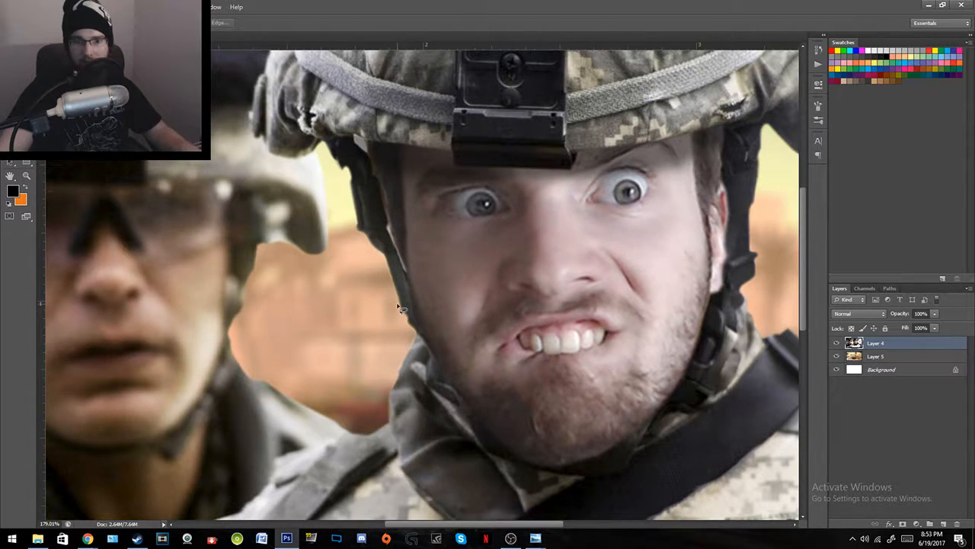
key("z")
left_click_drag(348, 361, 263, 362)
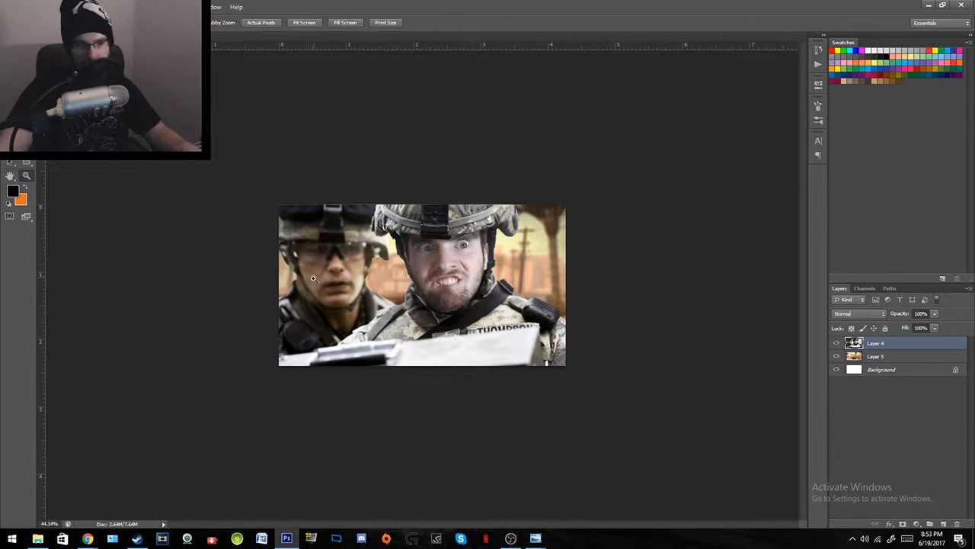
left_click_drag(435, 295, 479, 303)
mouse_move(506, 229)
left_mouse_down()
mouse_move(421, 385)
mouse_move(439, 303)
left_mouse_up()
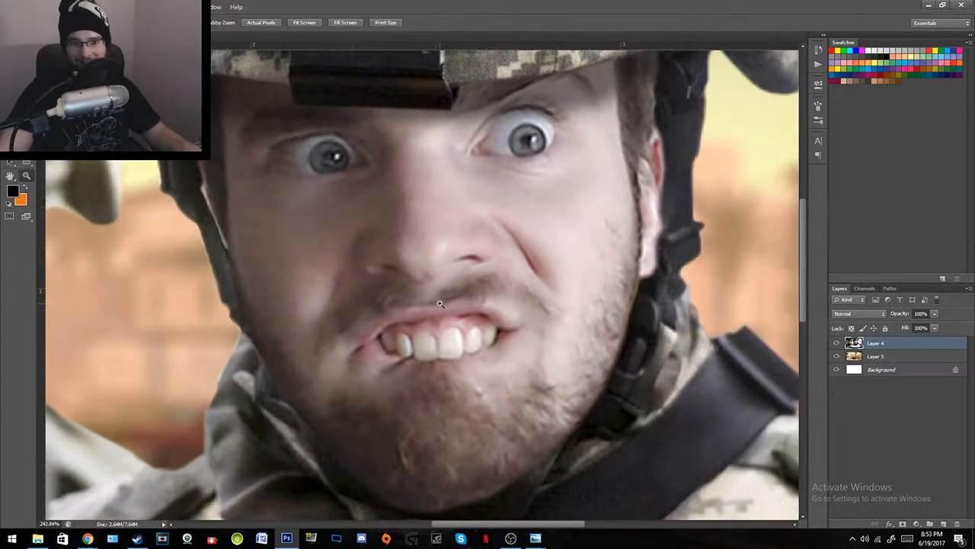
key("l")
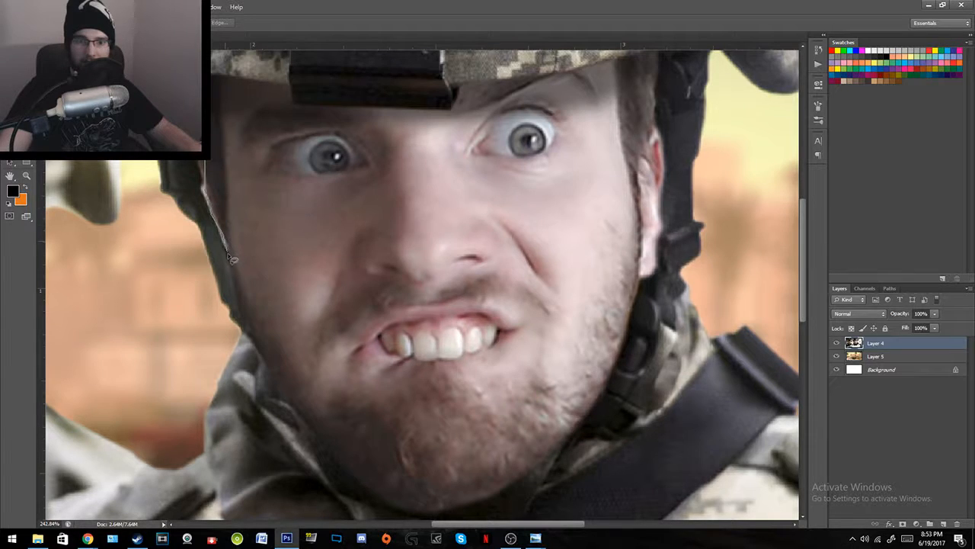
left_click_drag(260, 347, 284, 389)
mouse_move(307, 426)
left_mouse_down()
mouse_move(337, 460)
mouse_move(421, 513)
mouse_move(451, 517)
mouse_move(506, 496)
mouse_move(562, 459)
mouse_move(598, 409)
mouse_move(622, 362)
mouse_move(643, 279)
left_mouse_up()
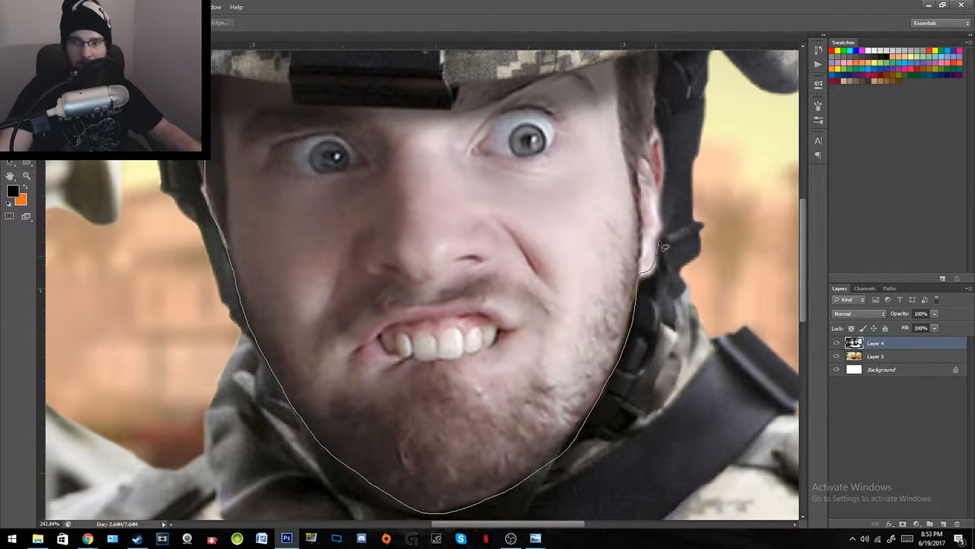
left_click_drag(659, 125, 658, 49)
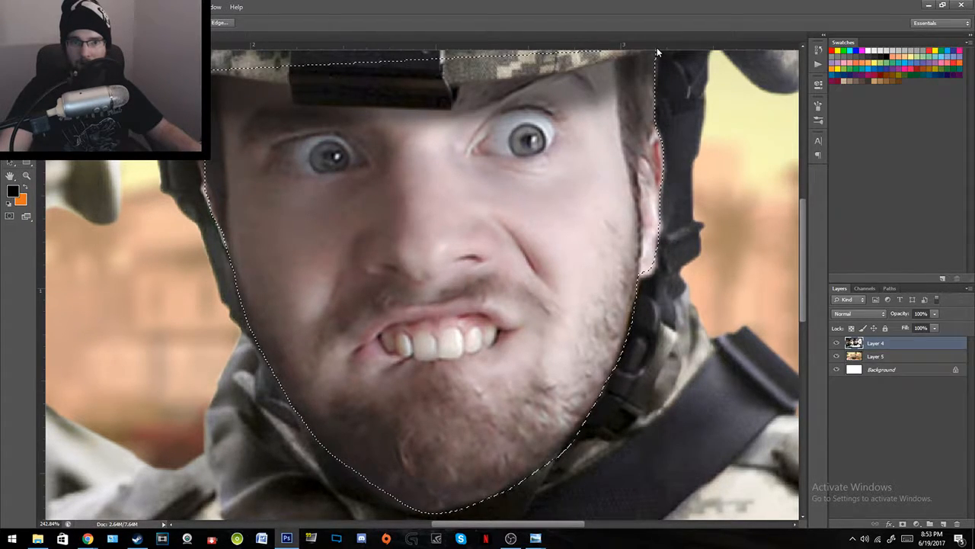
left_click_drag(457, 189, 457, 282)
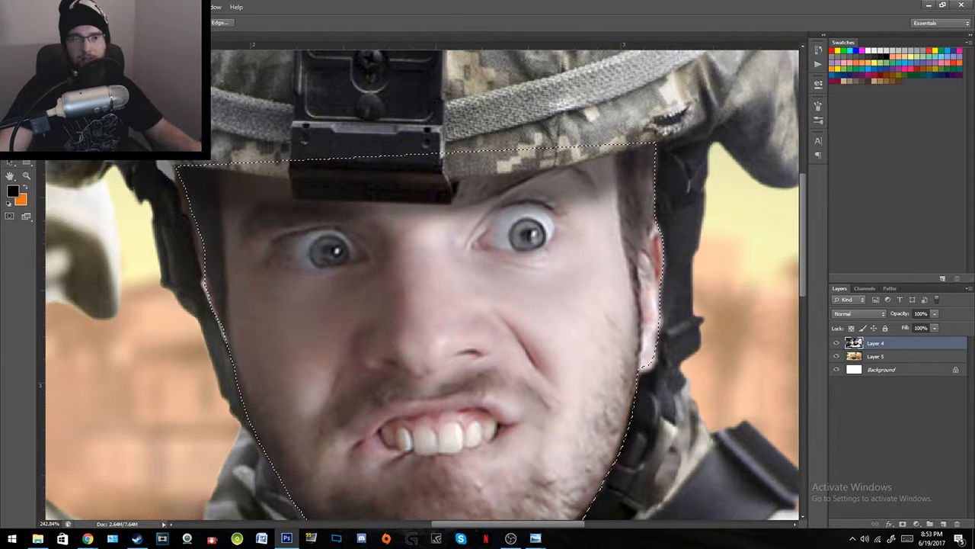
left_click(70, 7)
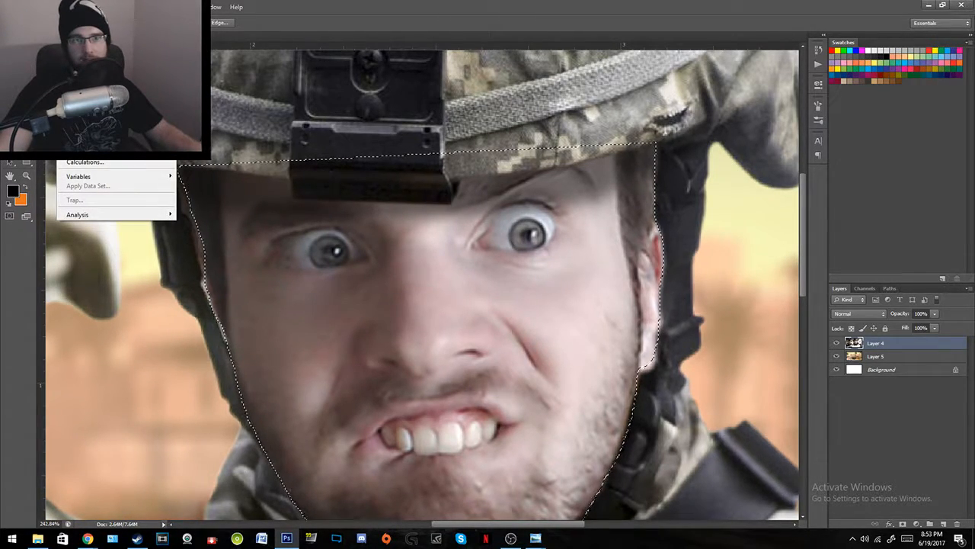
mouse_move(114, 32)
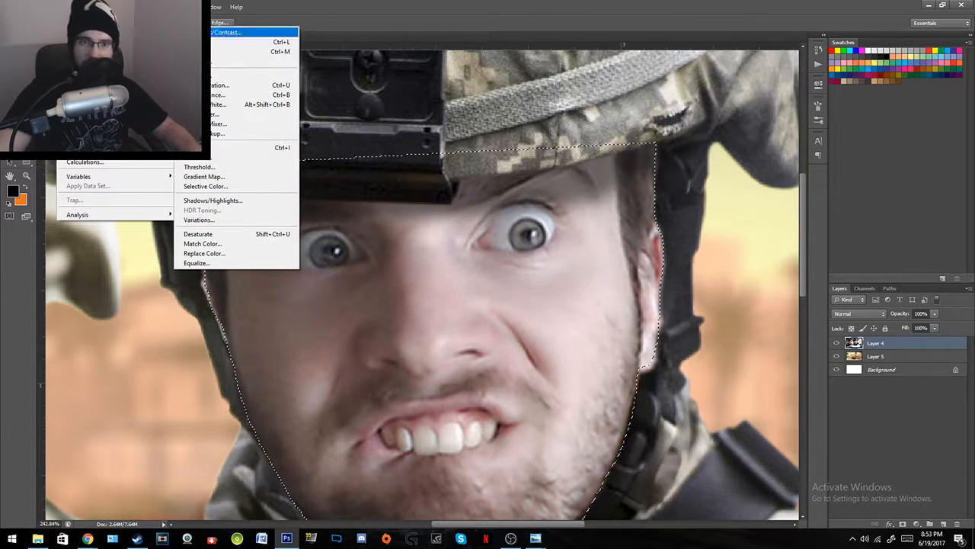
left_click(418, 172)
scroll(418, 172, "down", 2)
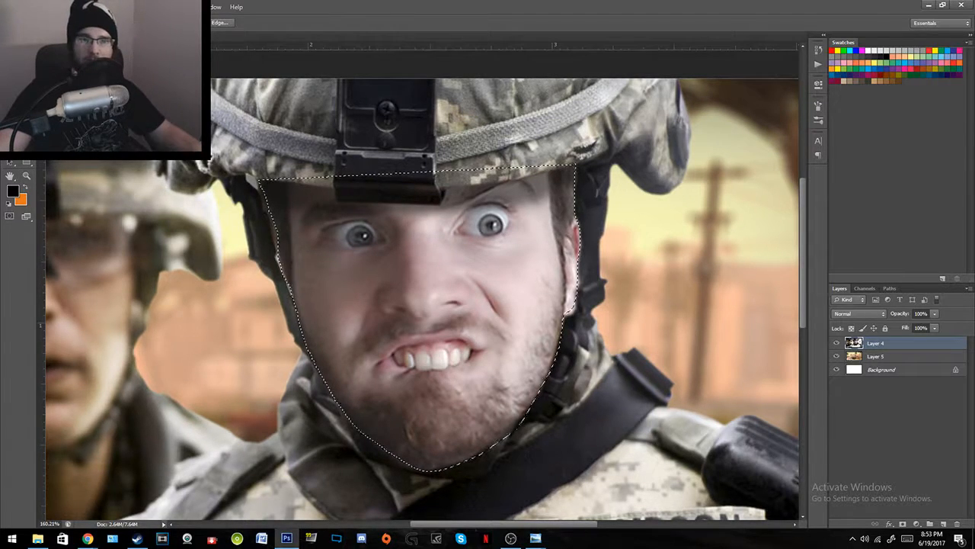
left_click(69, 6)
mouse_move(152, 33)
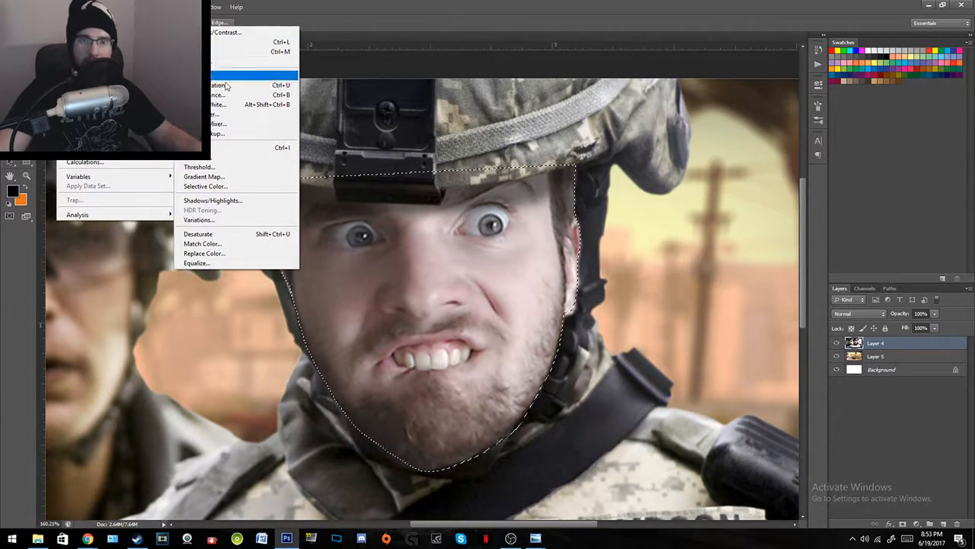
left_click(222, 88)
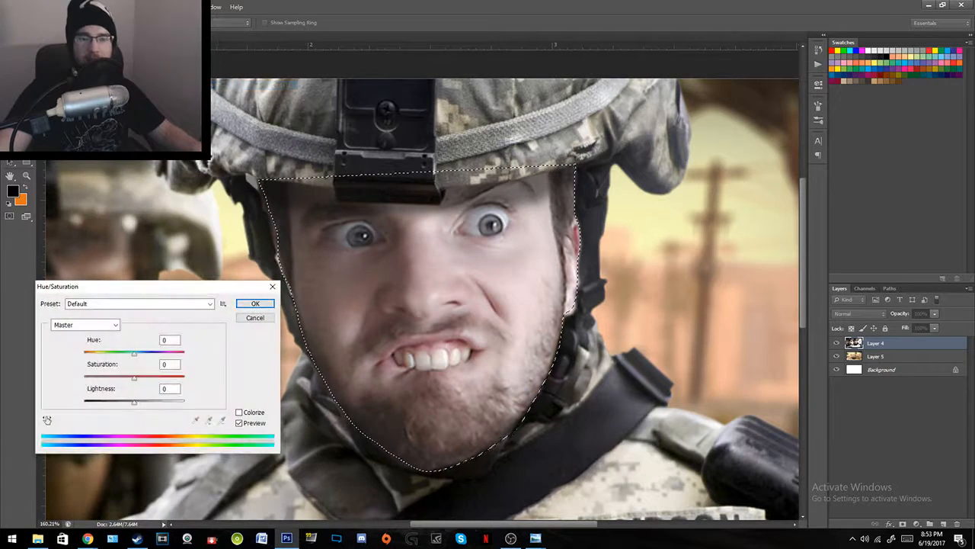
left_click_drag(135, 357, 217, 373)
left_click(255, 318)
Step: Start a Color Balance adjustment on the selected face and set the midtones to +9, 0, -13, comparing with the preview off
left_click(67, 7)
mouse_move(153, 32)
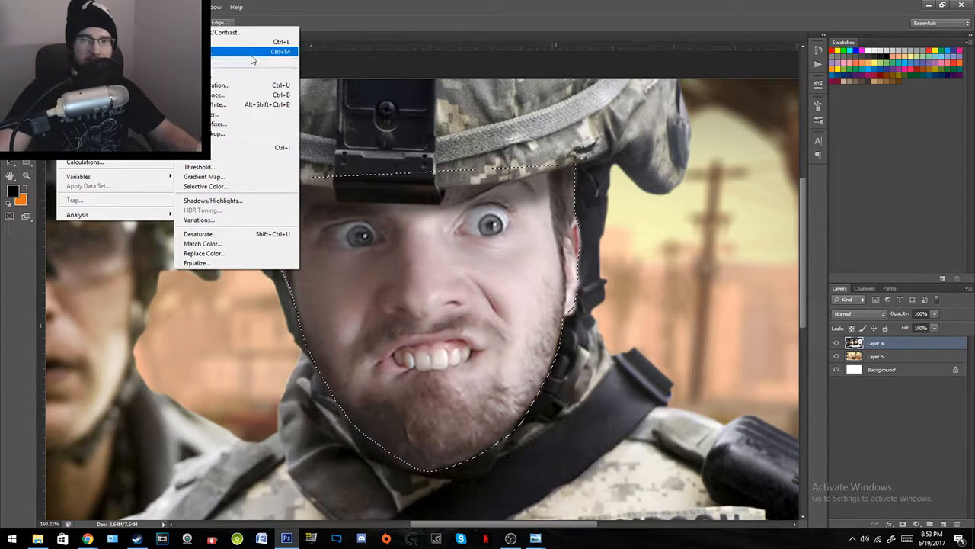
left_click(246, 95)
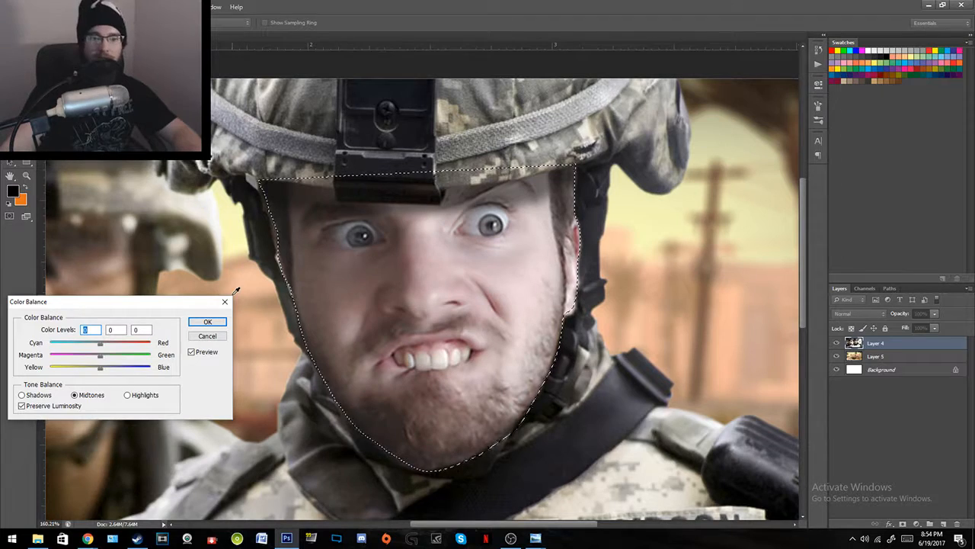
left_click_drag(112, 308, 131, 297)
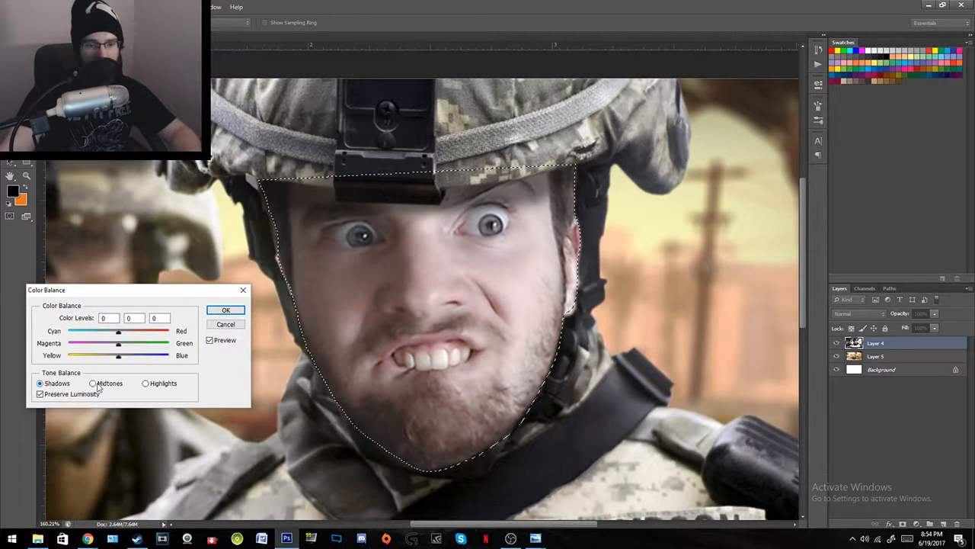
left_click(107, 385)
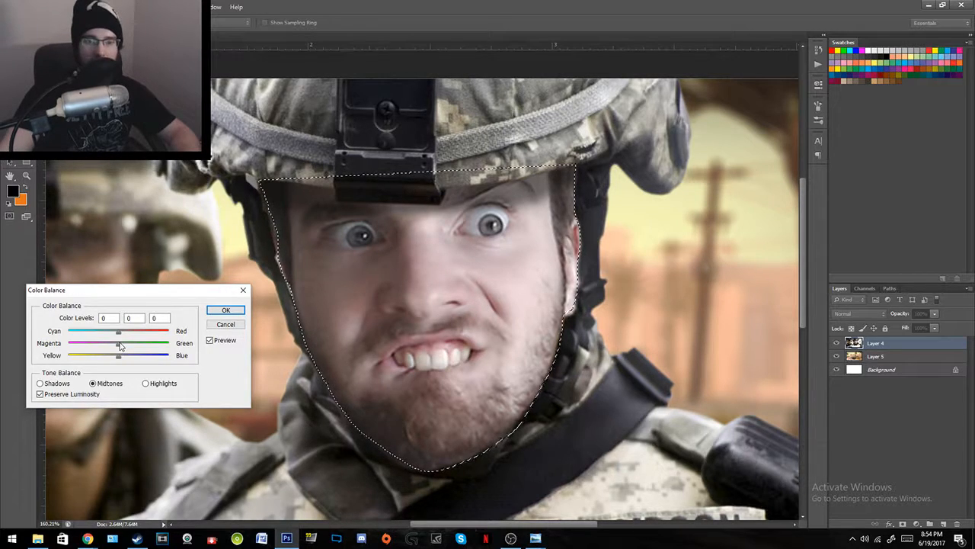
left_click_drag(117, 351, 89, 349)
type("0")
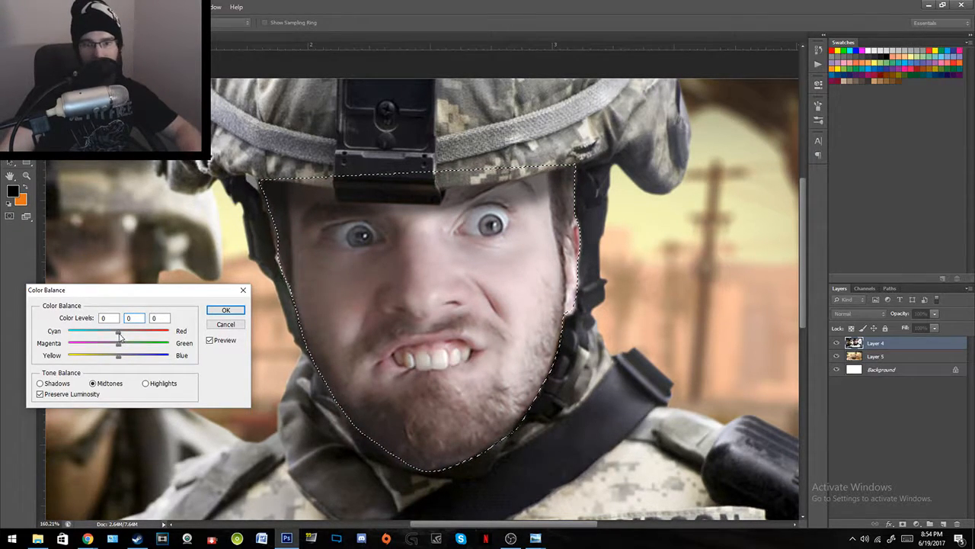
left_click_drag(118, 333, 124, 334)
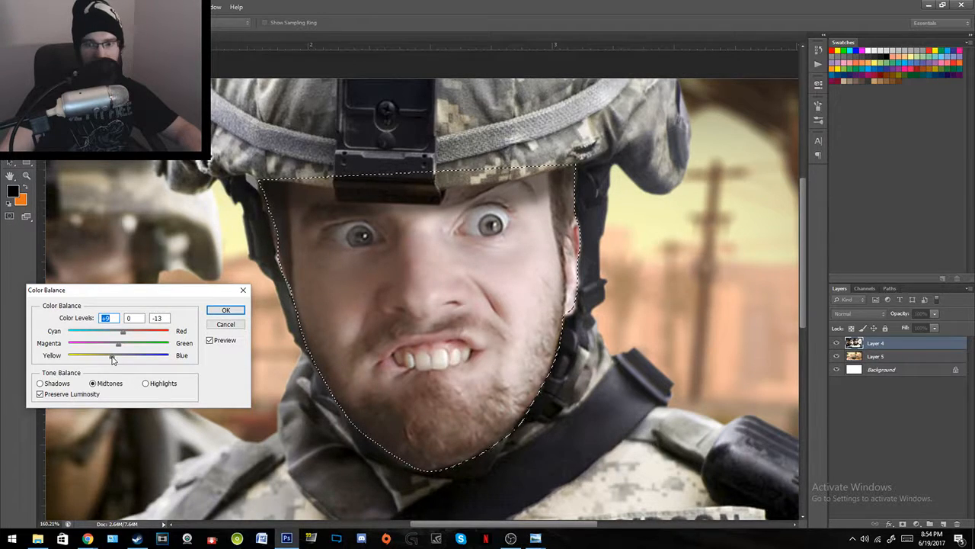
left_click(211, 342)
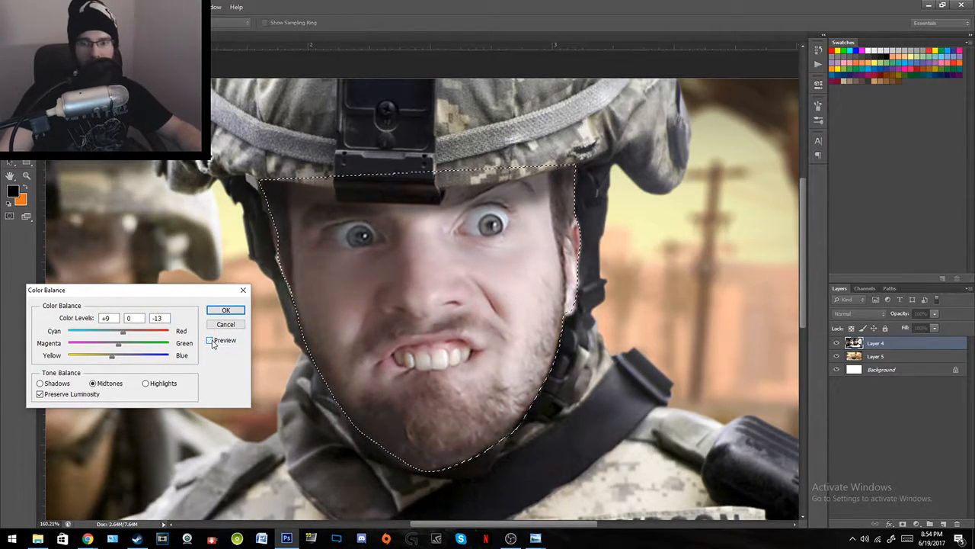
Step: Set the Color Balance shadows to +3, 0, 0, apply the adjustment to the face, and deselect
left_click(67, 383)
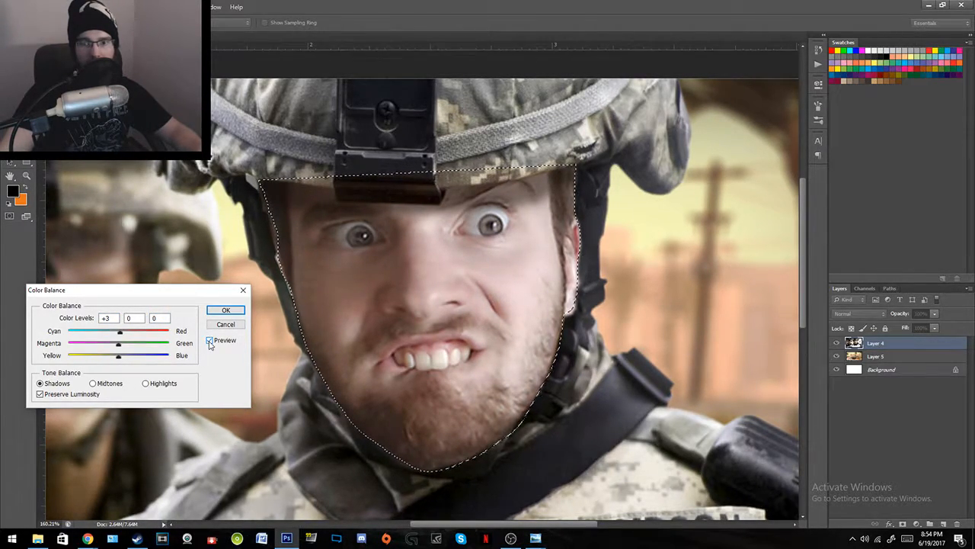
left_click(225, 310)
left_click_drag(470, 324, 412, 324)
key("l")
key("ctrl+d")
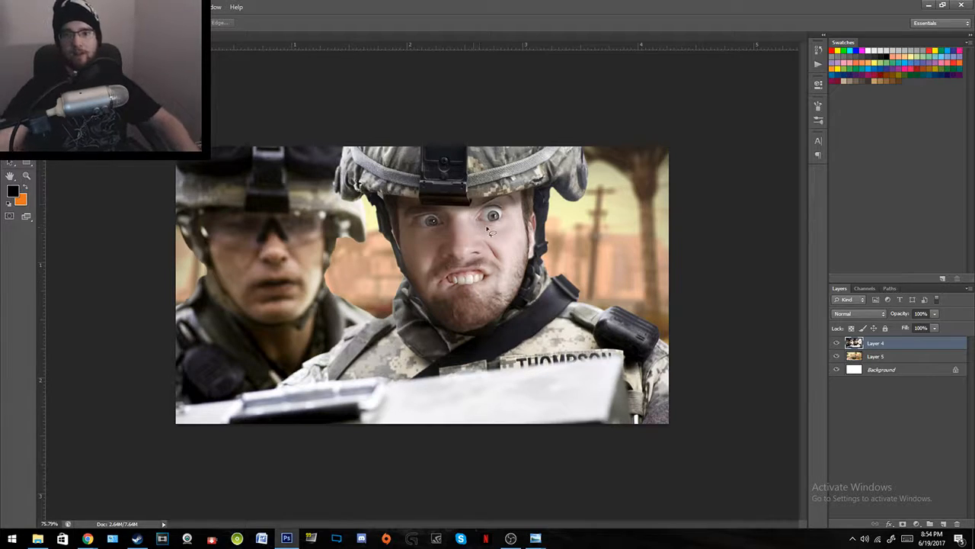
Step: Soften the lower brim of the front soldier's helmet above the face on both sides of the mount with the Blur tool
key("z")
mouse_move(479, 229)
left_mouse_down()
mouse_move(512, 186)
mouse_move(492, 188)
mouse_move(503, 186)
left_mouse_up()
key("j")
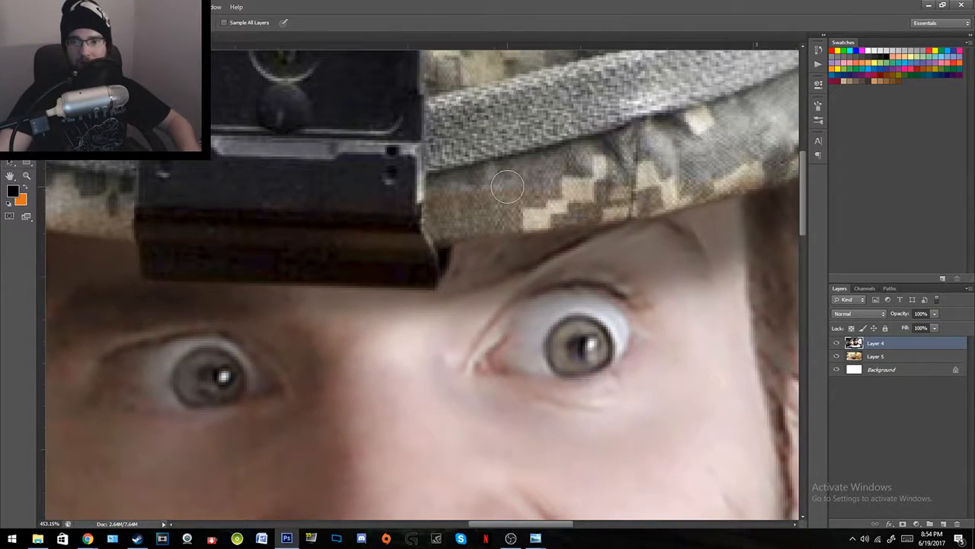
key("z")
left_click_drag(421, 292, 364, 312)
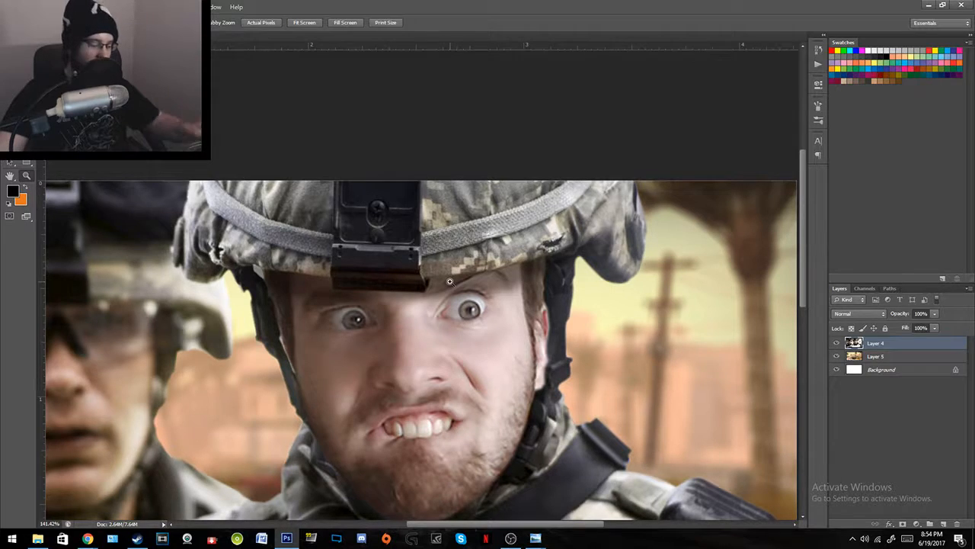
left_click_drag(301, 274, 309, 272)
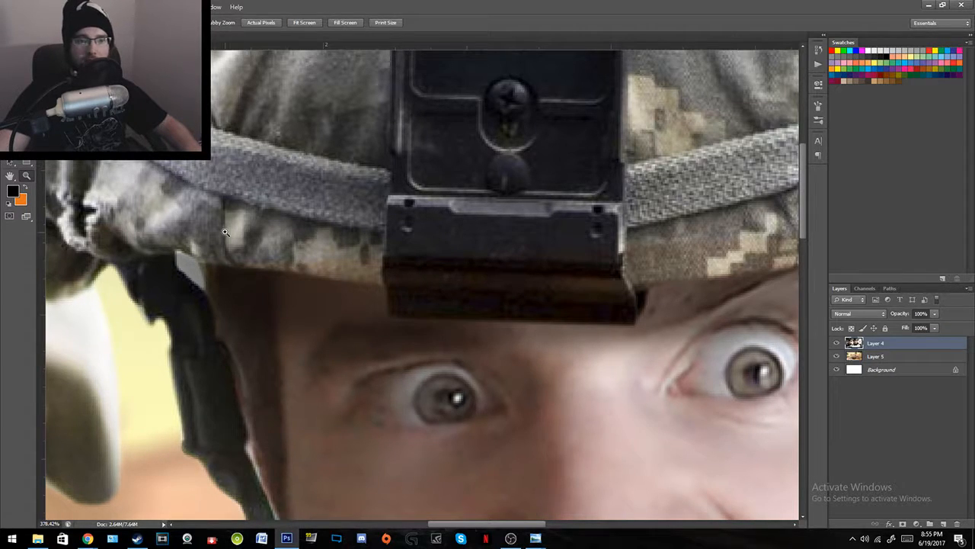
left_click(10, 134)
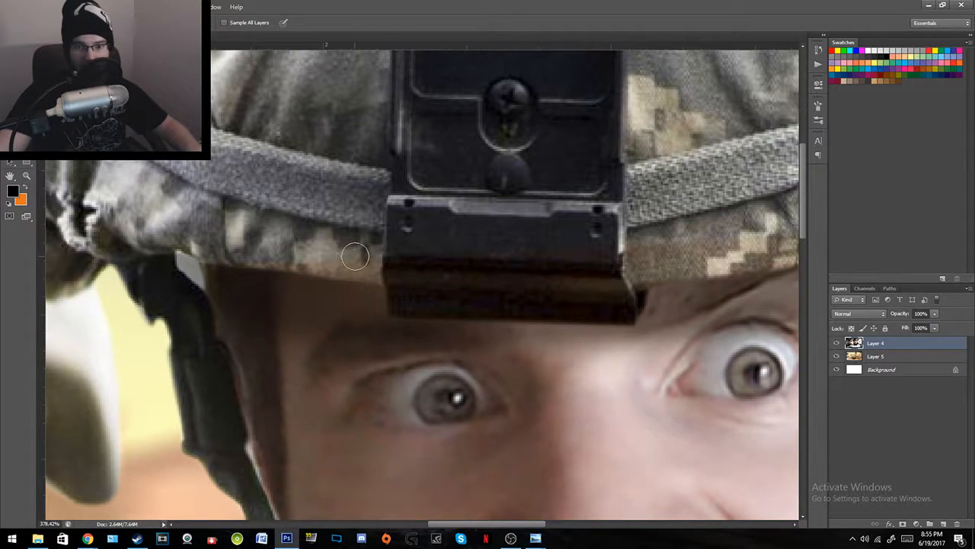
mouse_move(240, 265)
left_mouse_down()
mouse_move(366, 274)
mouse_move(311, 249)
mouse_move(357, 251)
mouse_move(236, 241)
left_mouse_up()
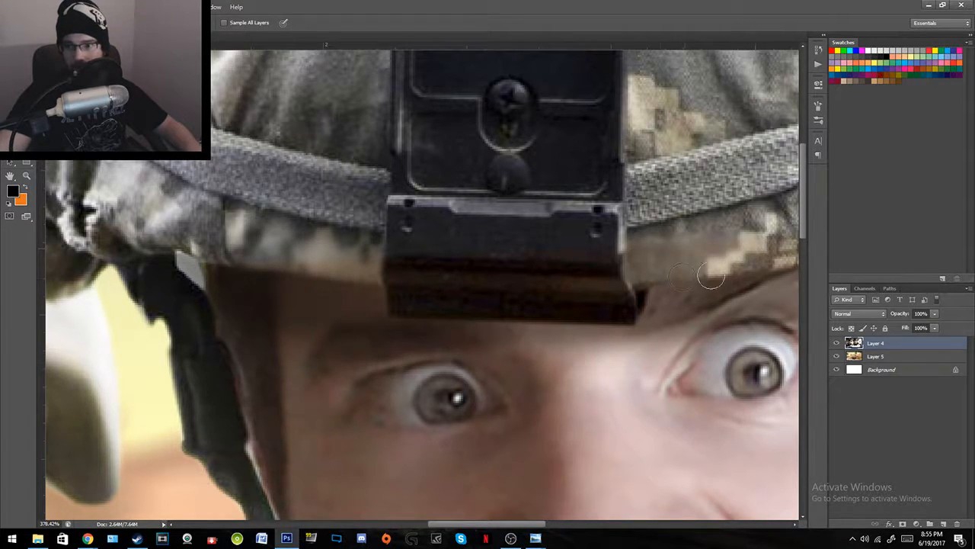
left_click_drag(729, 268, 434, 310)
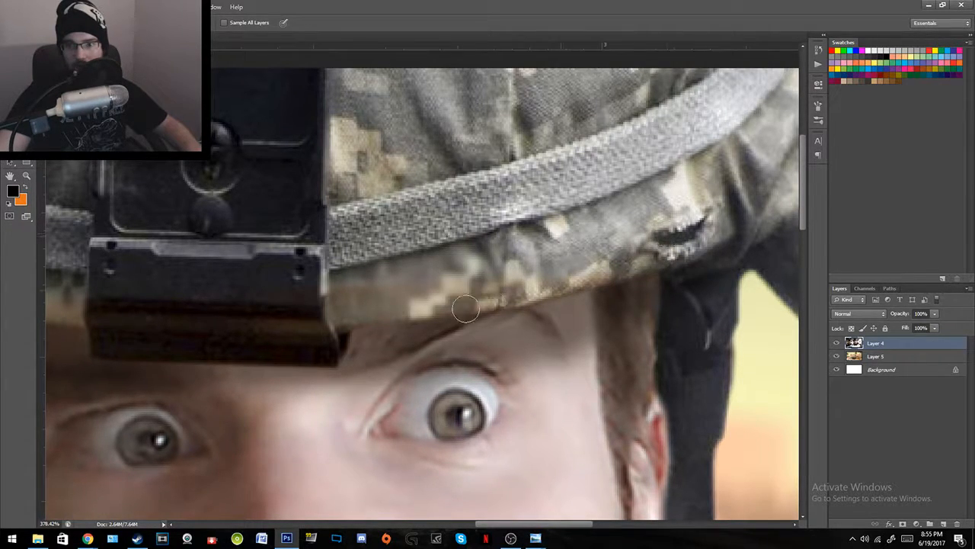
key("z")
left_click_drag(526, 327, 480, 348)
left_click_drag(531, 287, 502, 367)
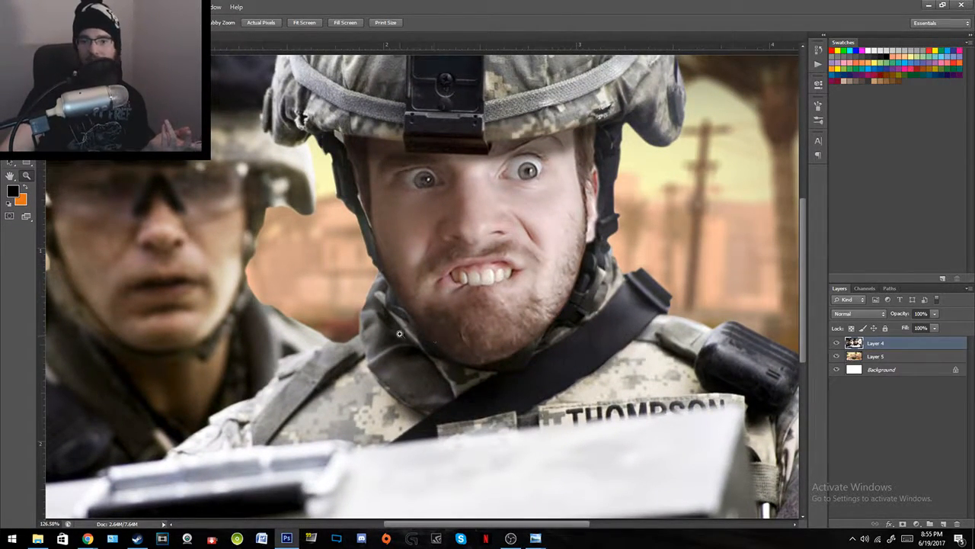
left_click_drag(534, 348, 502, 332)
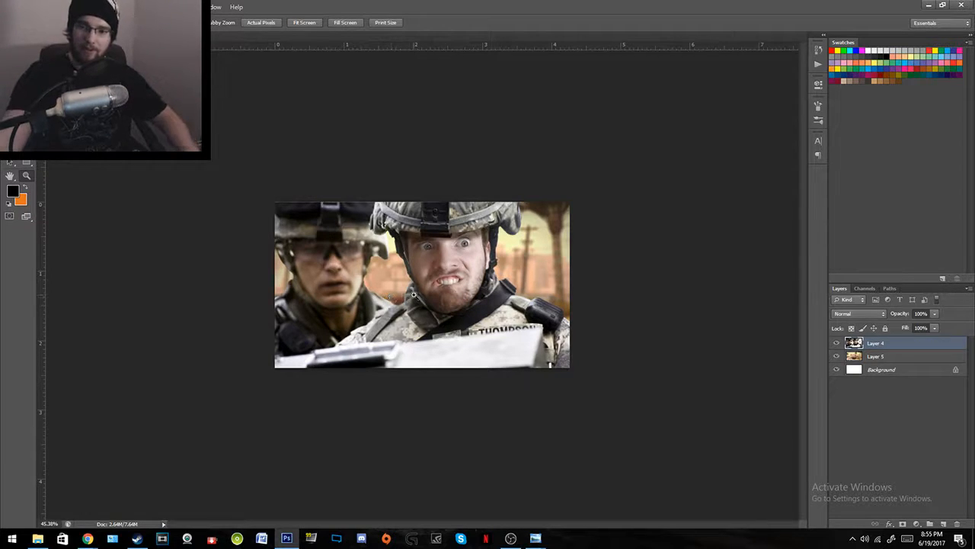
Step: Set the Eraser to a soft 77 px brush with 7% hardness for the gap between the two soldiers
left_click_drag(366, 291, 408, 281)
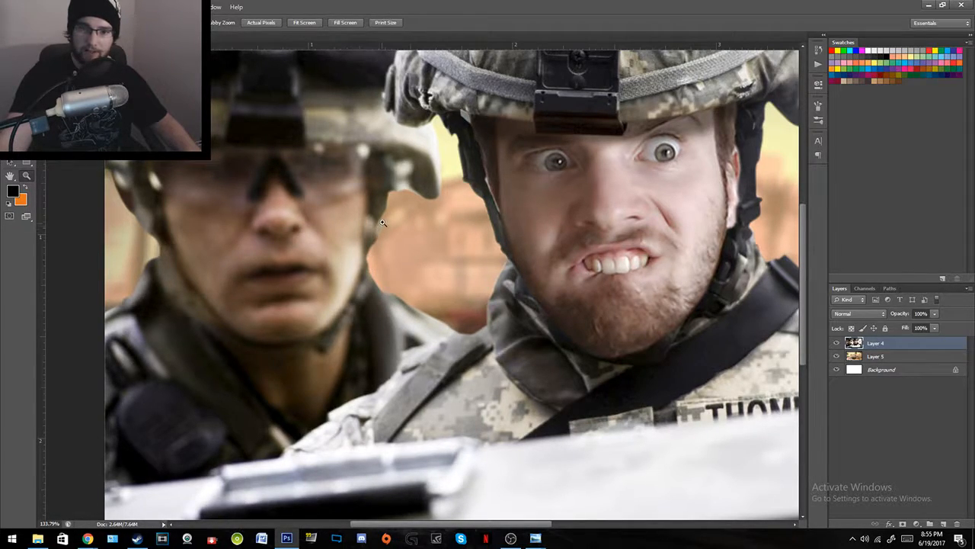
key("e")
right_click(456, 274)
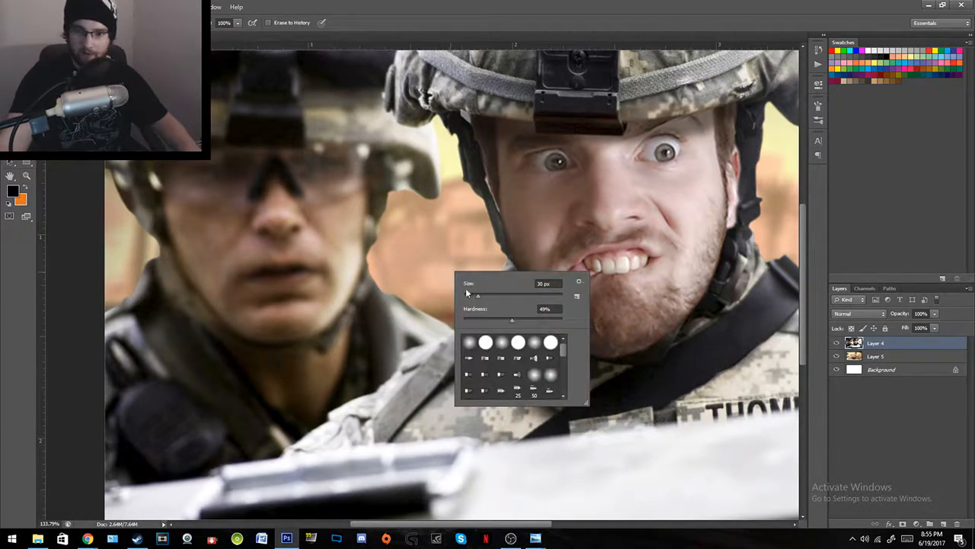
left_click(514, 295)
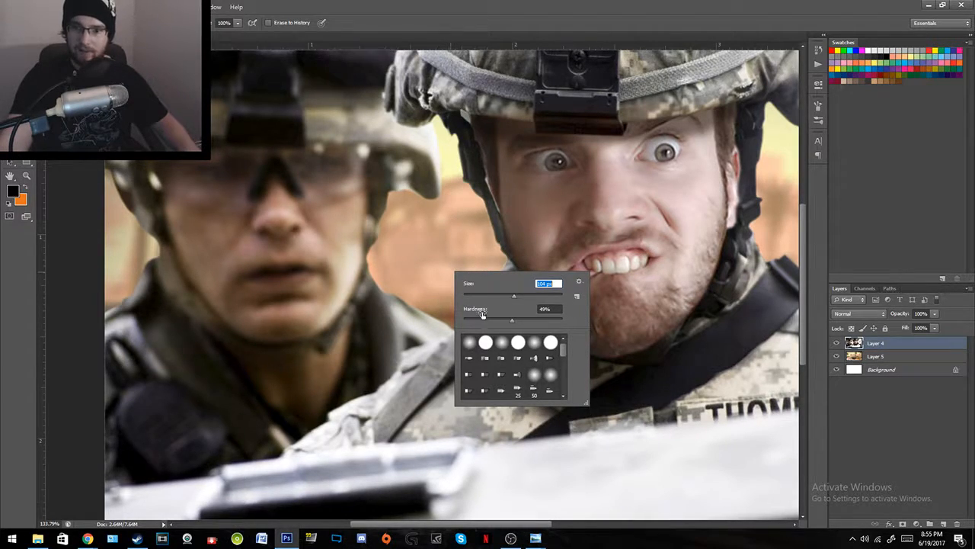
key("Tab")
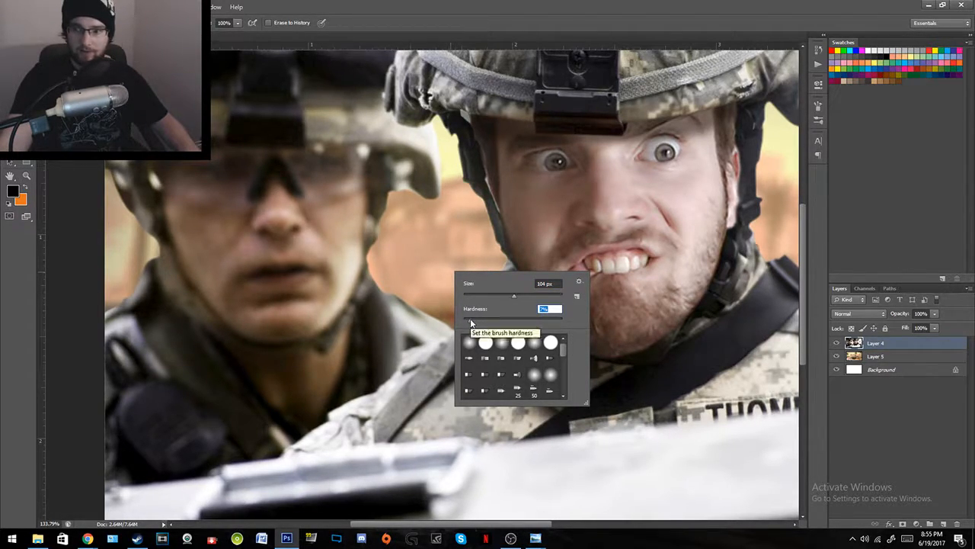
left_click(438, 262)
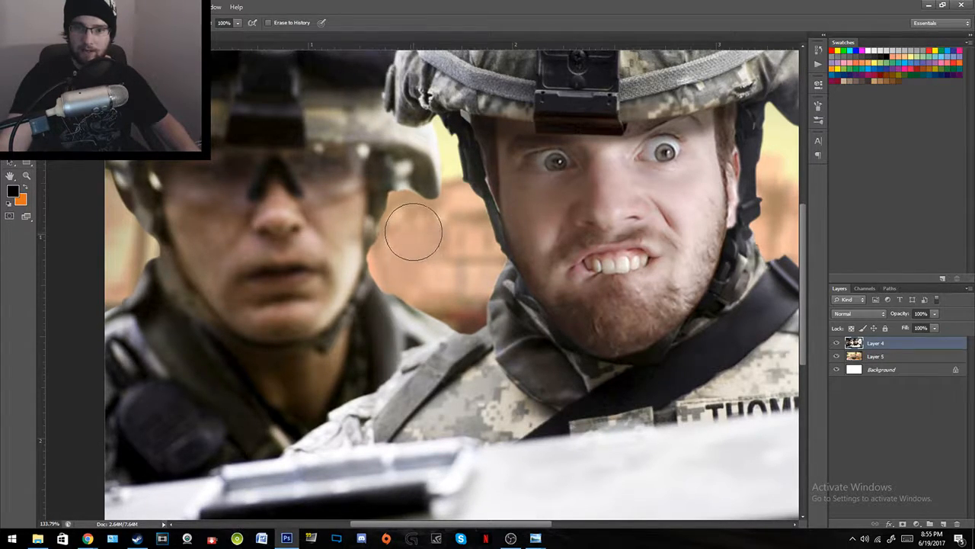
right_click(411, 241)
left_click(475, 271)
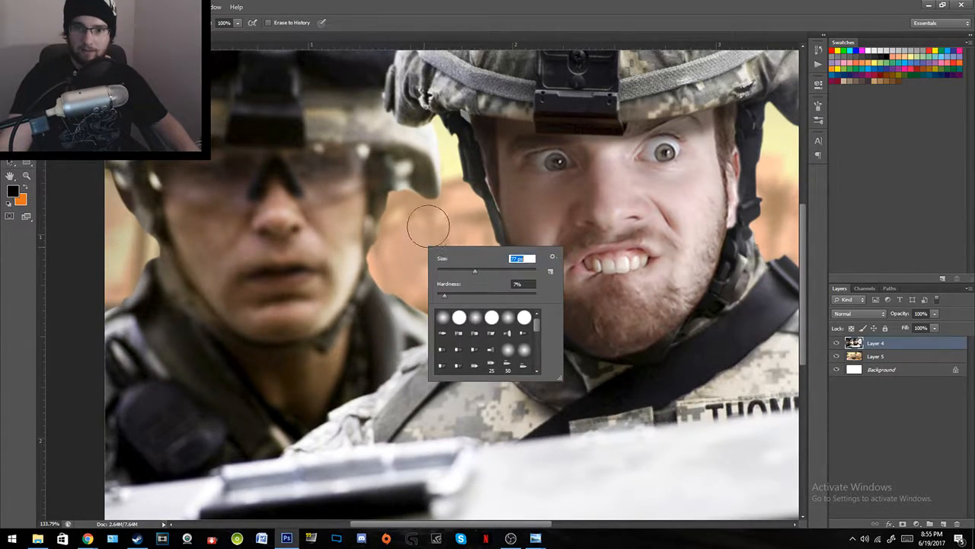
left_click(429, 228)
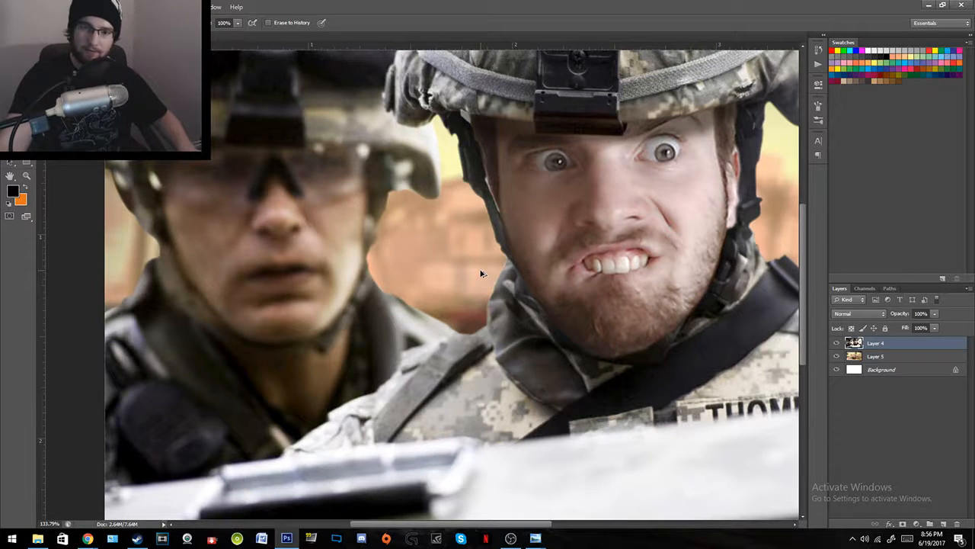
Step: Soften the rear soldier's cheek, jaw and shoulder edges against the backdrop between the two soldiers with the Blur tool
key("r")
scroll(403, 252, "up", 3)
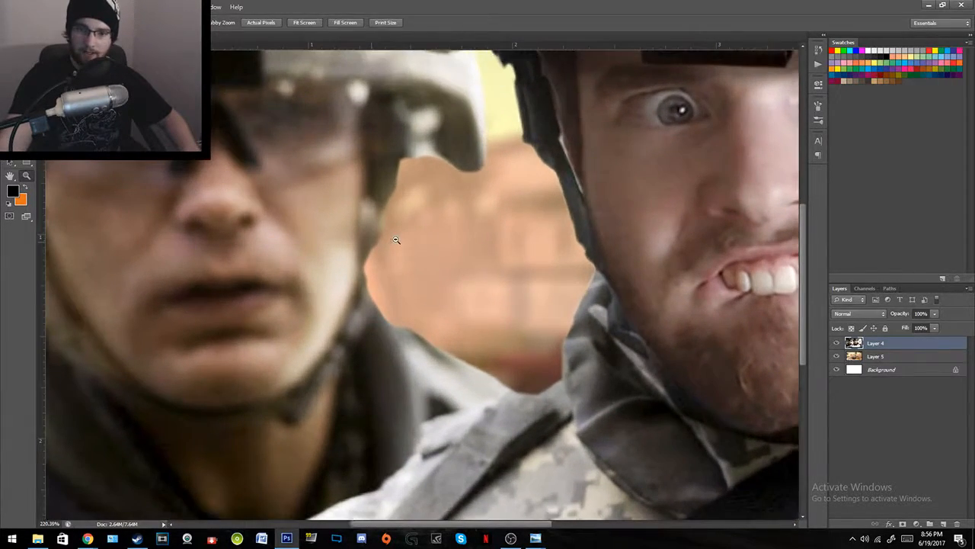
right_click(395, 242)
left_click_drag(412, 266, 416, 268)
mouse_move(385, 229)
left_mouse_down()
mouse_move(403, 169)
mouse_move(378, 262)
mouse_move(395, 184)
mouse_move(355, 284)
mouse_move(375, 299)
mouse_move(386, 330)
mouse_move(371, 280)
mouse_move(404, 329)
mouse_move(377, 291)
mouse_move(435, 347)
mouse_move(411, 336)
mouse_move(493, 390)
mouse_move(455, 364)
mouse_move(439, 323)
left_mouse_up()
mouse_move(417, 176)
left_mouse_down()
mouse_move(452, 166)
mouse_move(460, 181)
mouse_move(409, 146)
mouse_move(437, 161)
left_mouse_up()
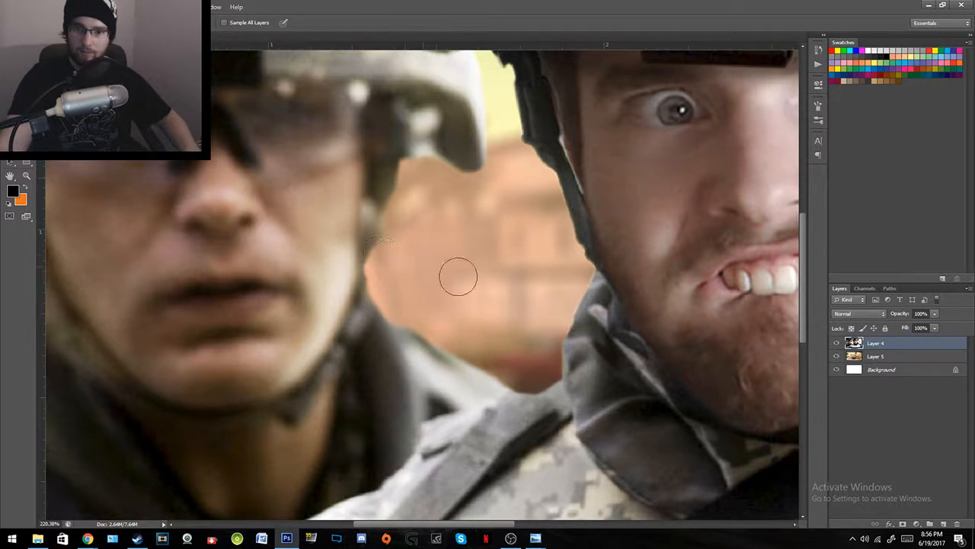
left_click_drag(475, 280, 394, 426)
mouse_move(398, 328)
left_mouse_down()
mouse_move(409, 248)
mouse_move(407, 304)
mouse_move(390, 197)
mouse_move(407, 289)
left_mouse_up()
Step: Soften the rear soldier's outer edge along the helmet strap, neck and far shoulder with the Blur tool
left_click_drag(340, 345, 792, 320)
left_click_drag(324, 391, 329, 385)
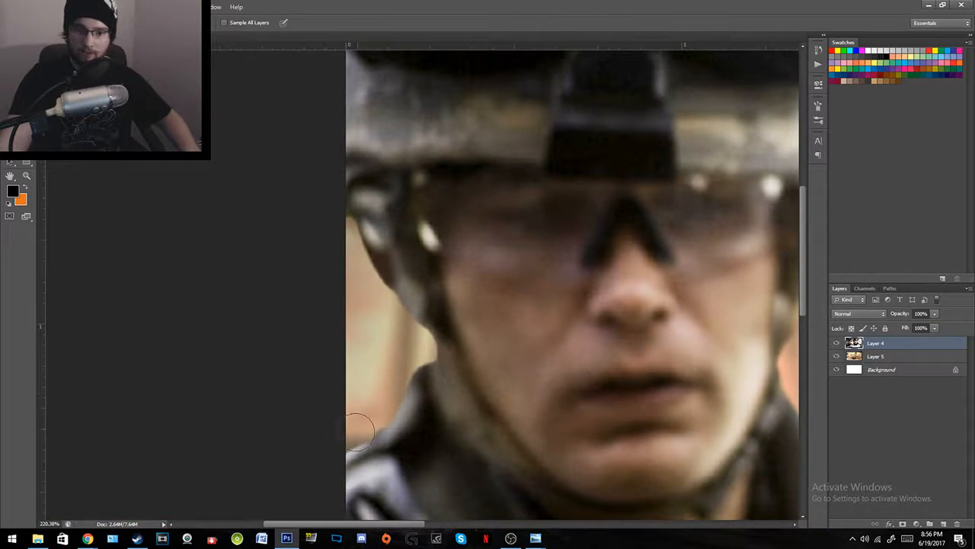
mouse_move(409, 372)
left_mouse_down()
mouse_move(428, 330)
mouse_move(423, 359)
mouse_move(405, 307)
mouse_move(426, 333)
mouse_move(369, 257)
mouse_move(394, 305)
mouse_move(341, 221)
mouse_move(384, 271)
mouse_move(348, 227)
mouse_move(392, 329)
left_mouse_up()
key("z")
left_click_drag(465, 363, 434, 369)
key("r")
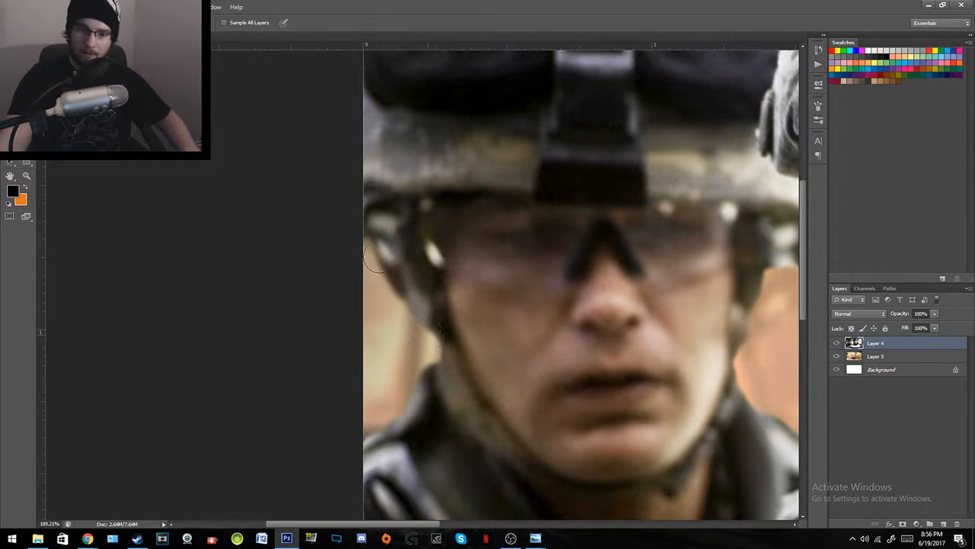
left_click_drag(581, 374, 407, 392)
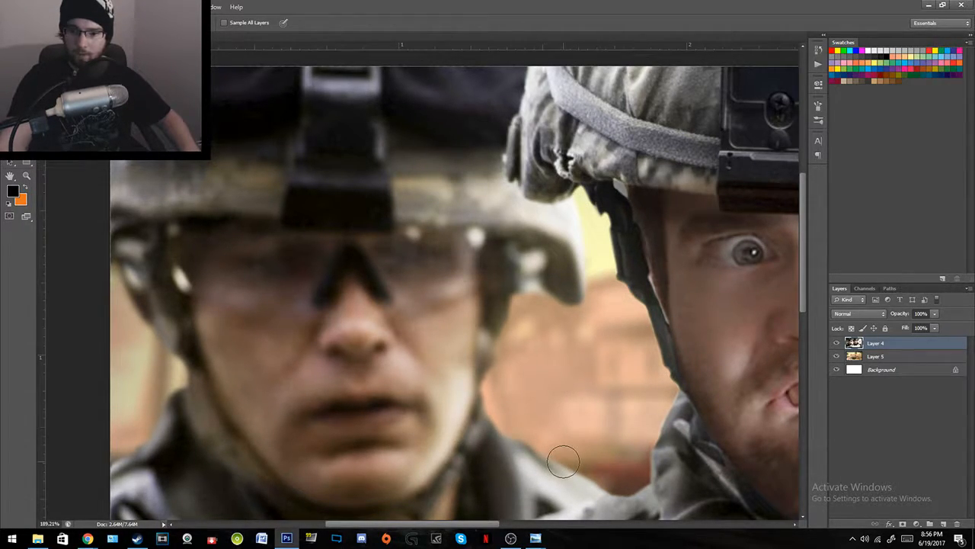
key("space")
left_click_drag(595, 440, 423, 329)
key("z")
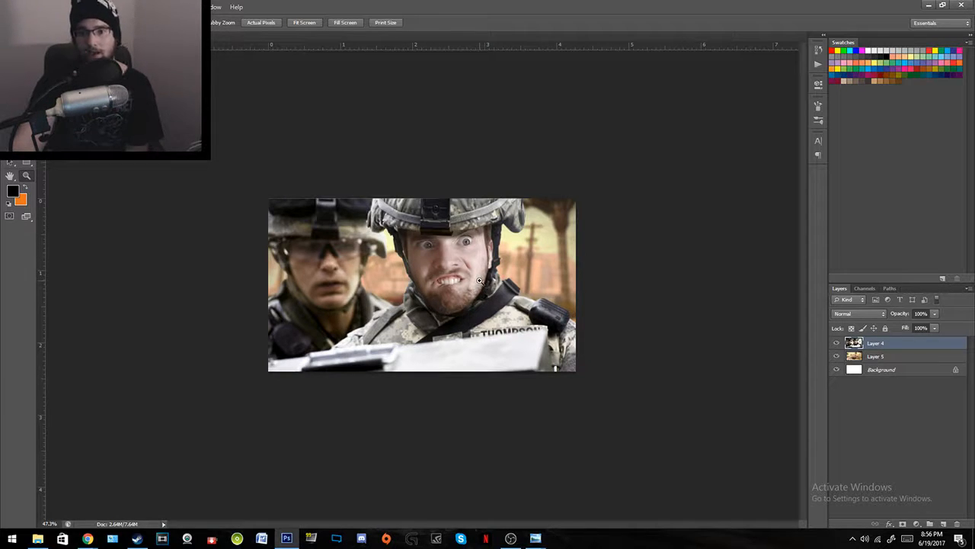
left_click_drag(456, 301, 443, 257)
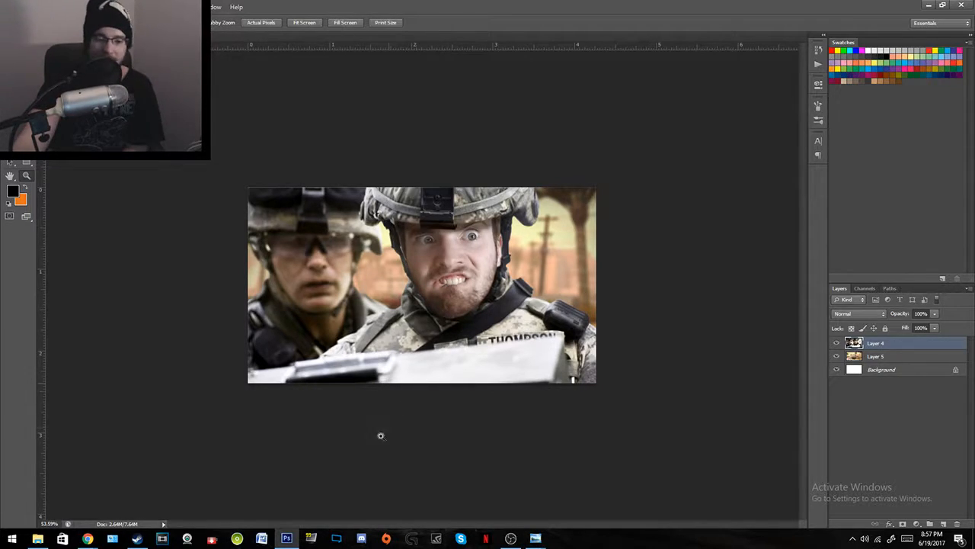
Step: Open the Completed Youtube Thumbnails folder and examine the face composite in Vlog - Sometimes Life Sucks (1)
left_click(37, 539)
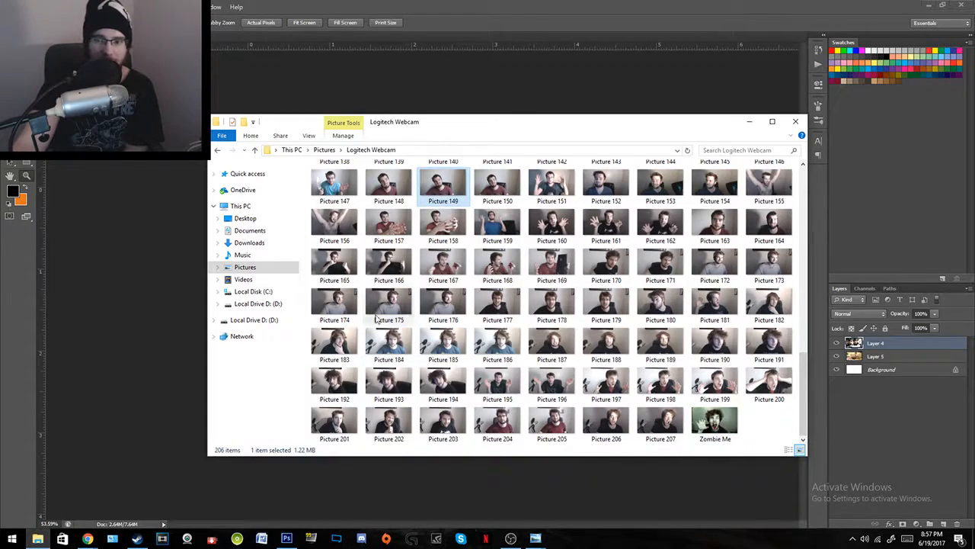
left_click(244, 267)
double_click(406, 200)
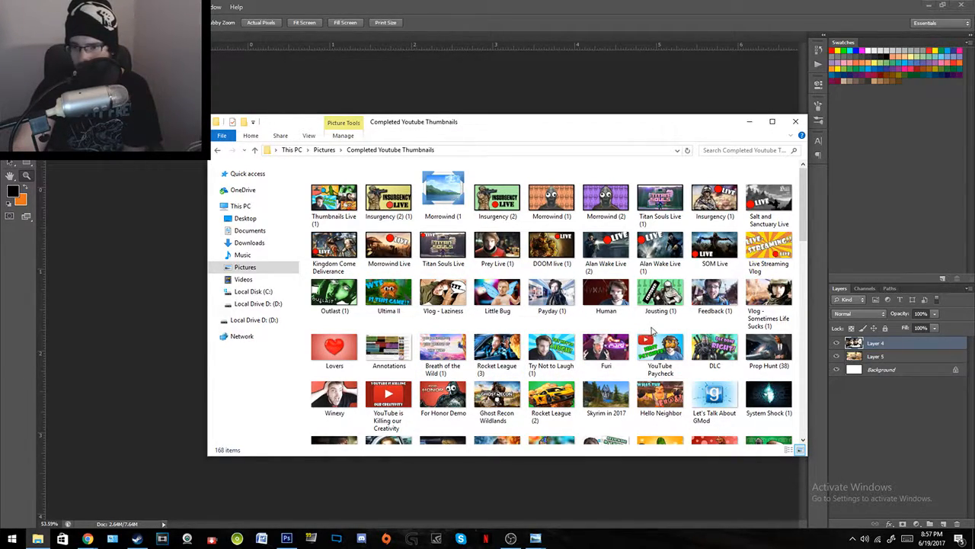
double_click(769, 296)
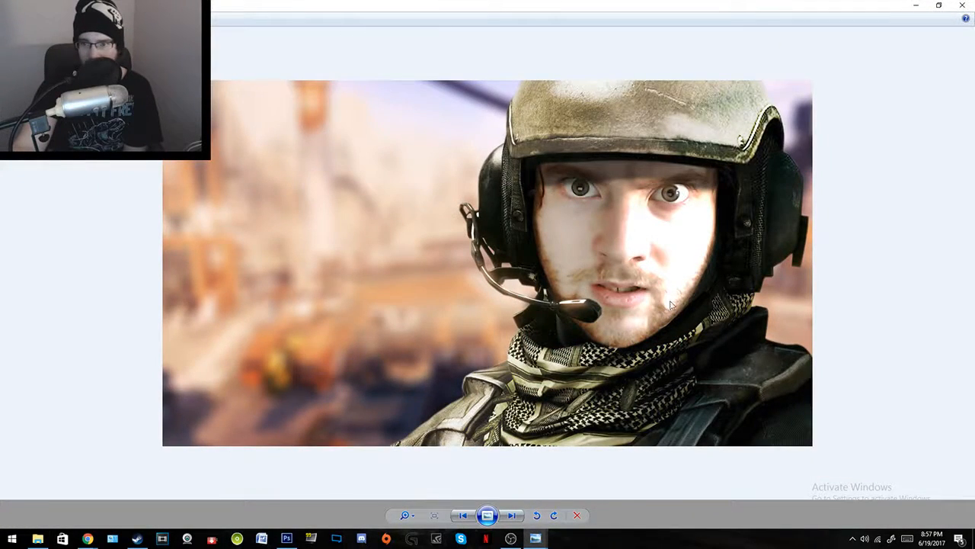
scroll(602, 173, "up", 2)
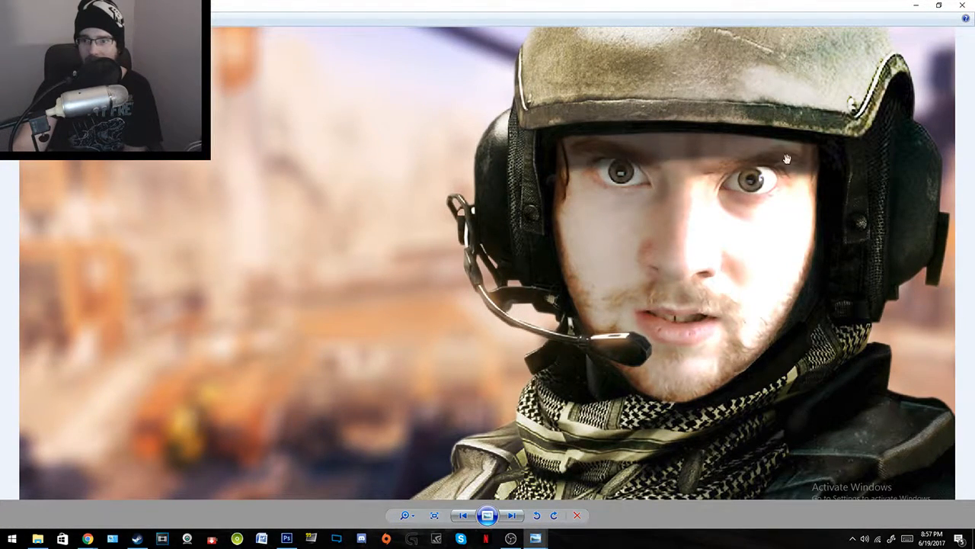
scroll(767, 182, "down", 3)
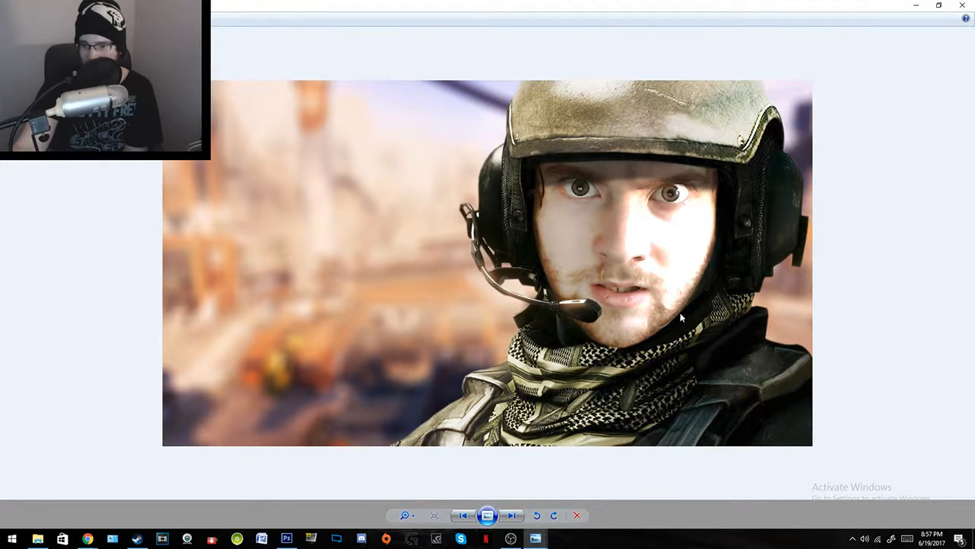
left_click(965, 5)
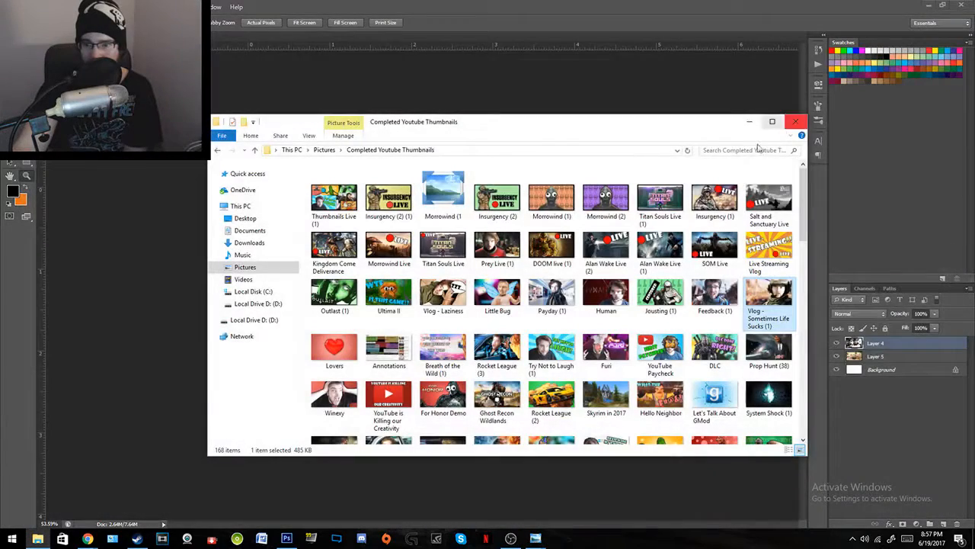
Step: Examine the older face composites in the car explosion, Prop Hunt (32) and Golf (1) thumbnails
double_click(507, 371)
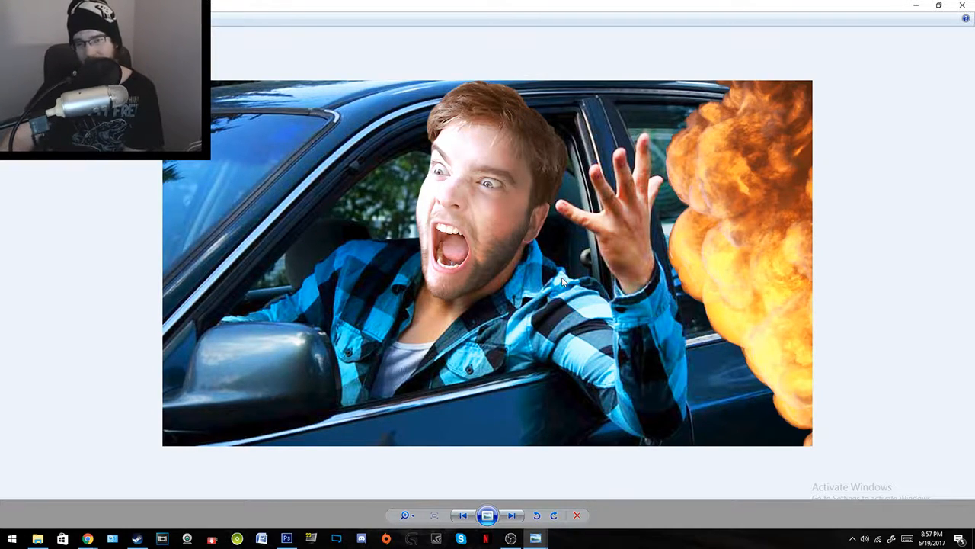
left_click(963, 5)
scroll(631, 341, "down", 10)
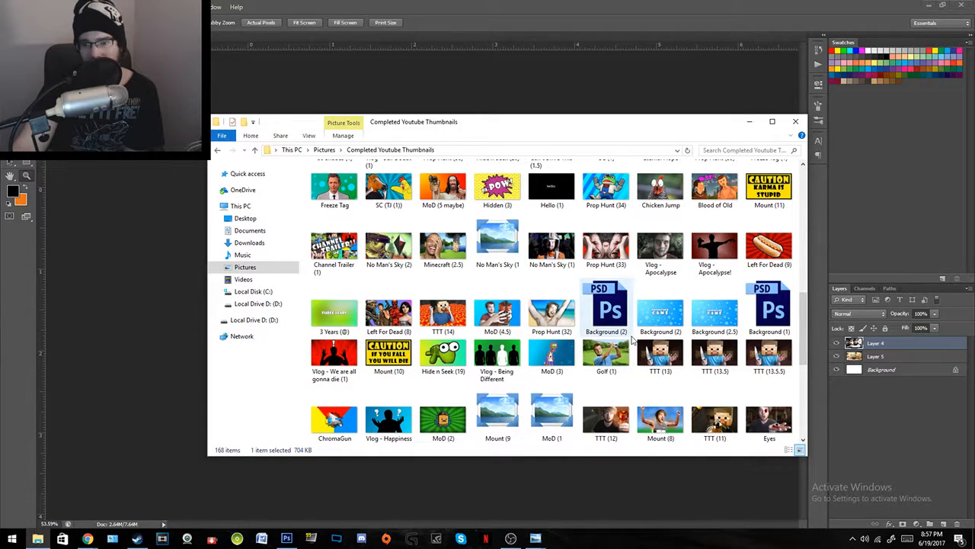
double_click(572, 326)
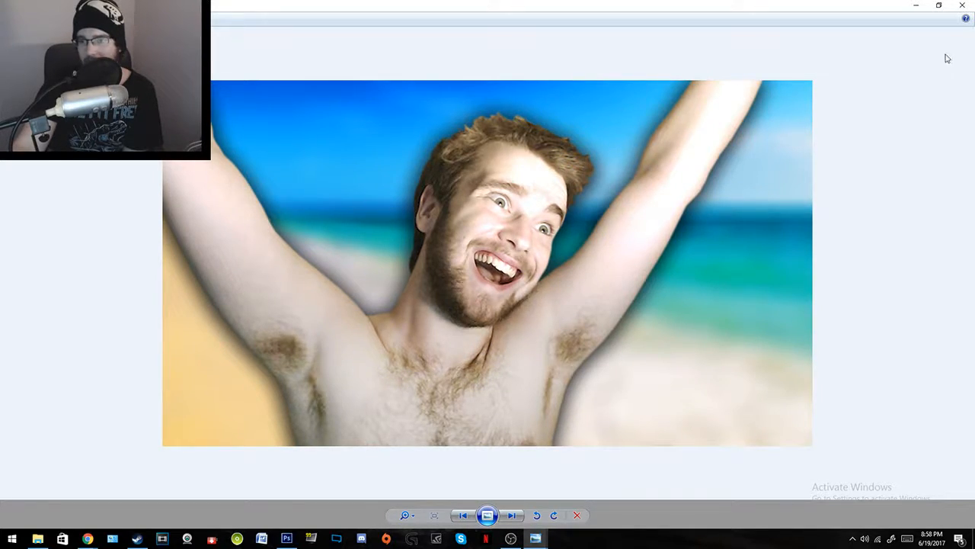
left_click(963, 5)
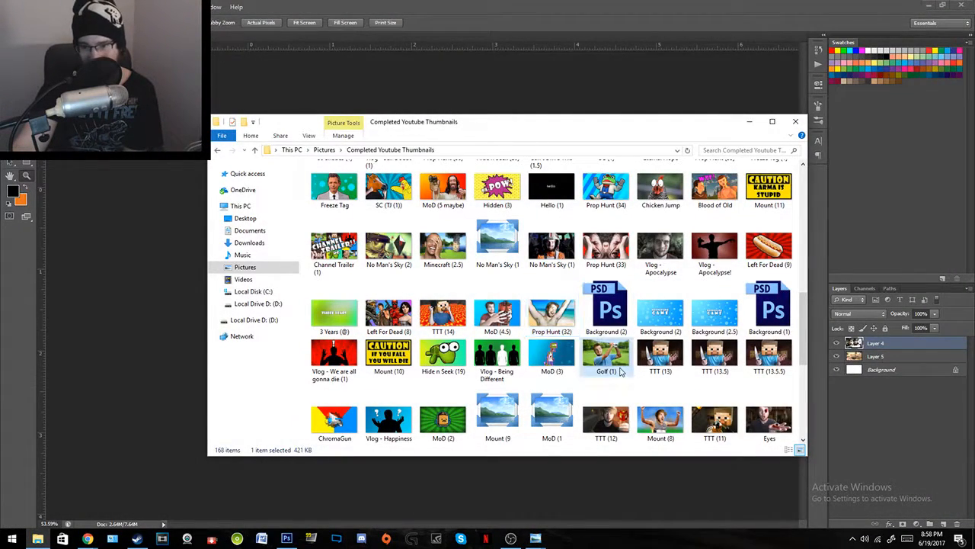
double_click(621, 372)
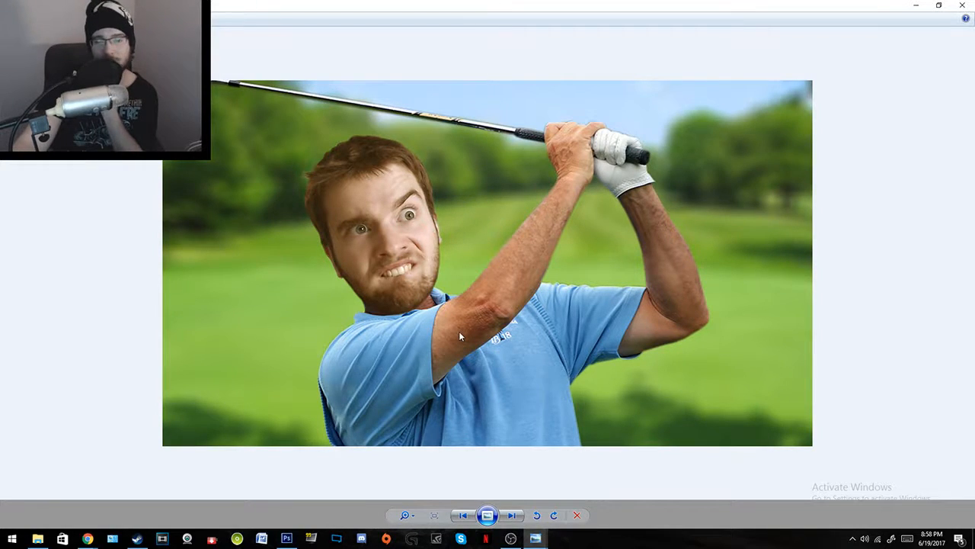
Step: Look through the Snaps and Screenshots folders inside Pictures, and put the file window away
left_click(37, 539)
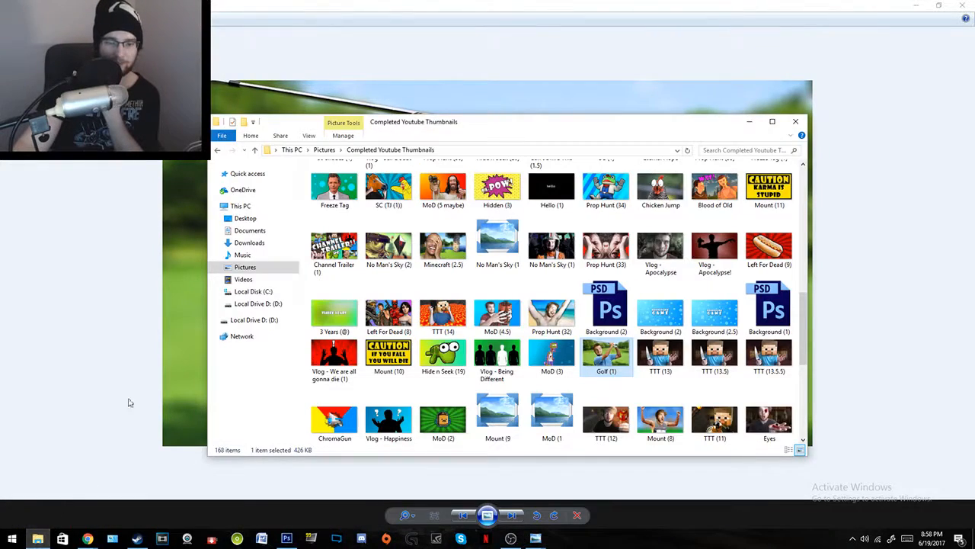
left_click(246, 268)
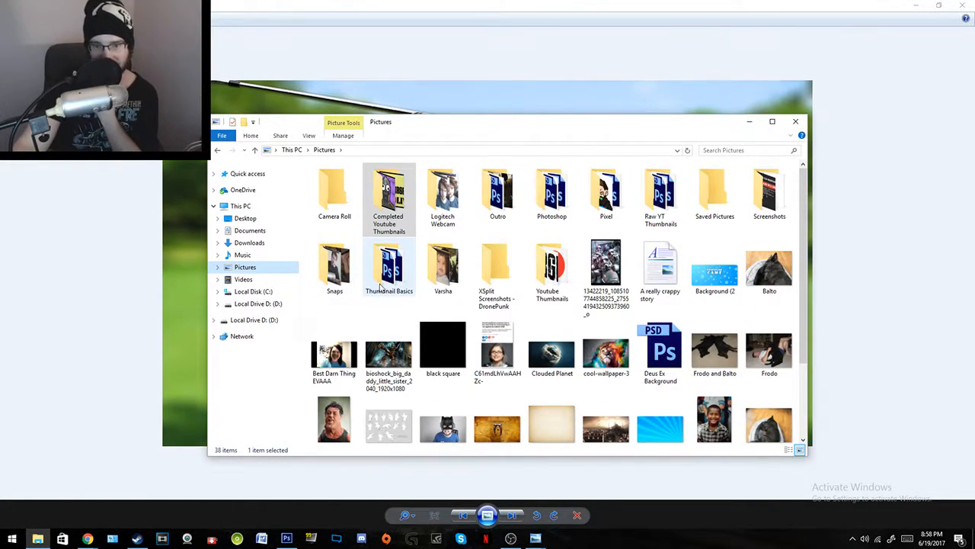
double_click(332, 266)
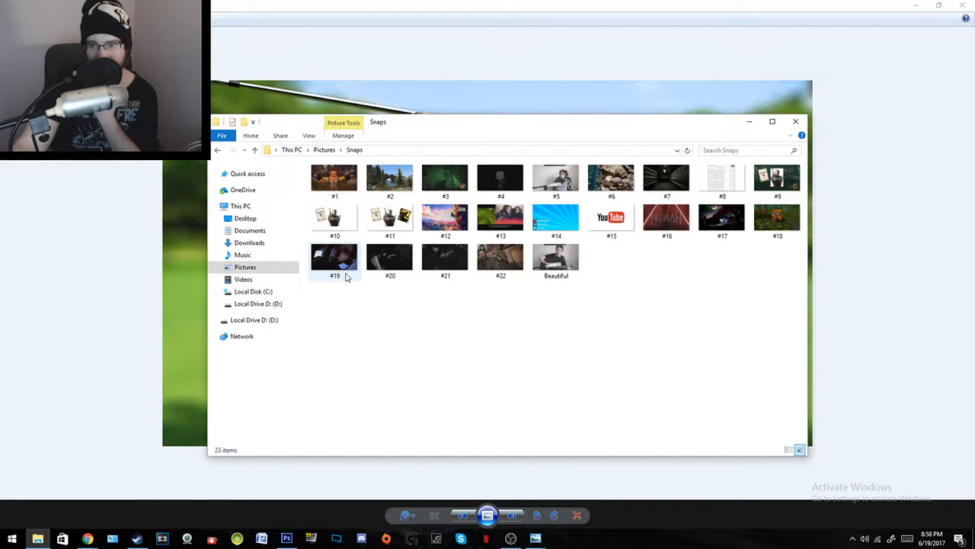
left_click(279, 268)
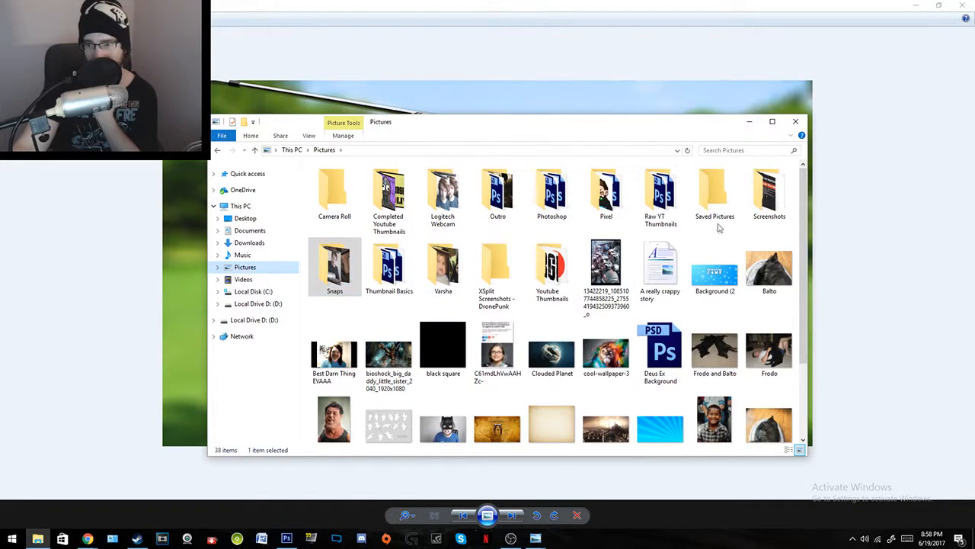
double_click(791, 205)
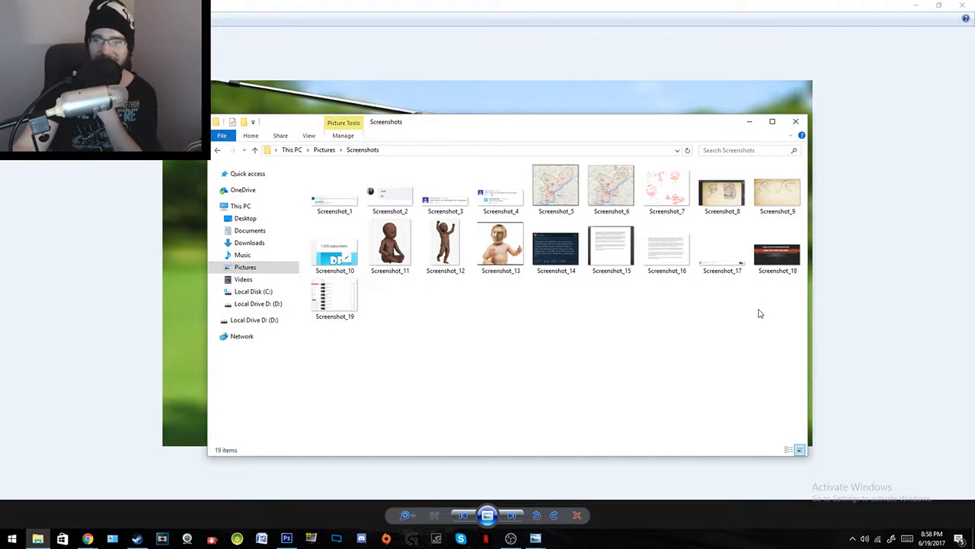
left_click(750, 121)
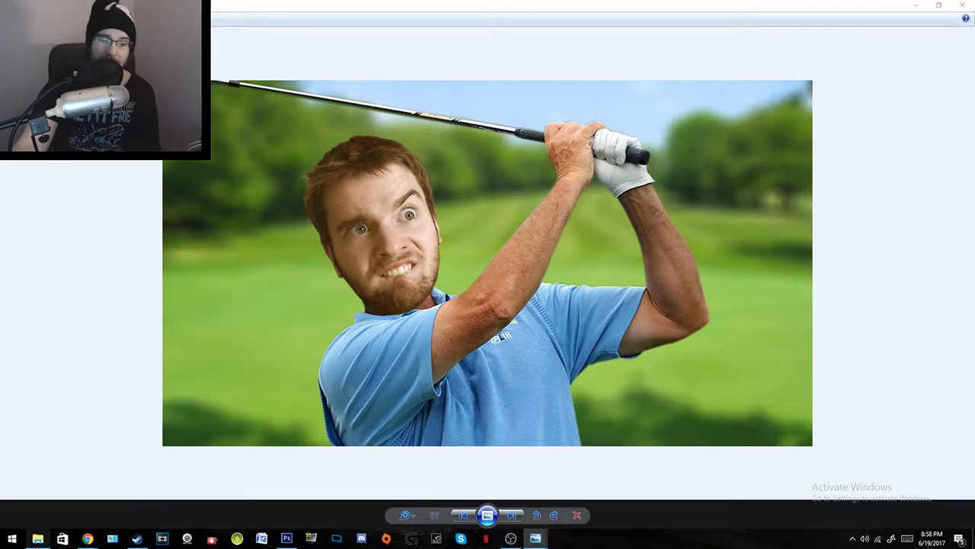
Step: Browse the Completed Youtube Thumbnails folder for another face composite and open Feelings Adrift (1.5.5
left_click(37, 538)
left_click(267, 266)
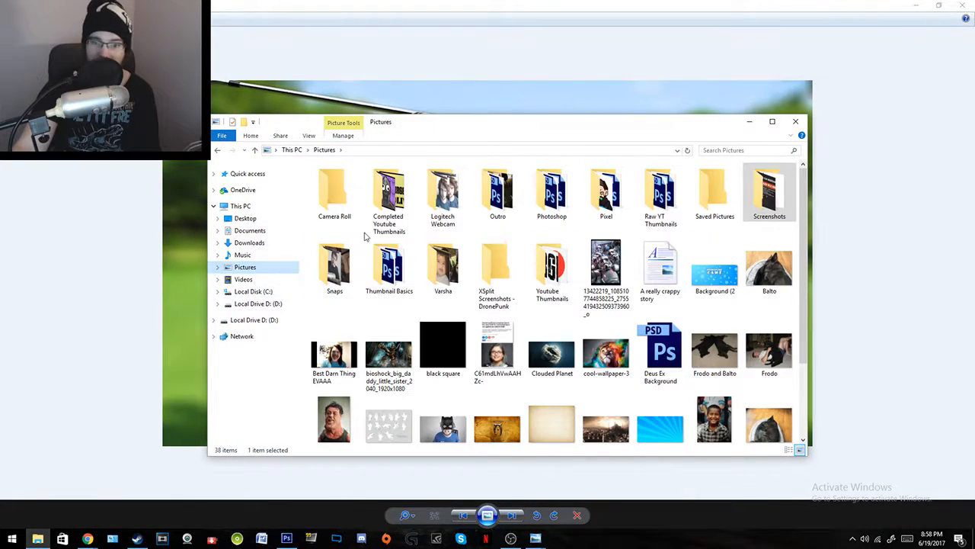
left_click(408, 198)
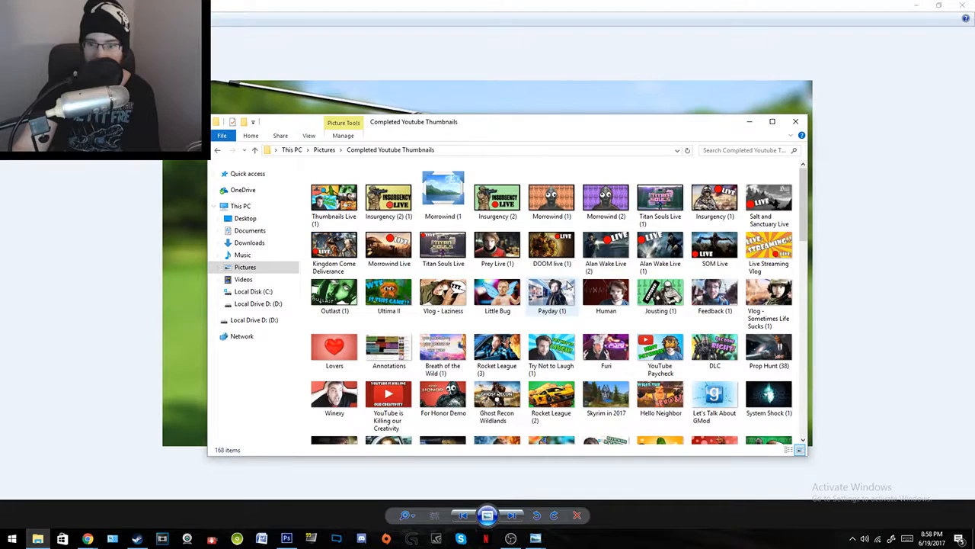
scroll(595, 352, "down", 5)
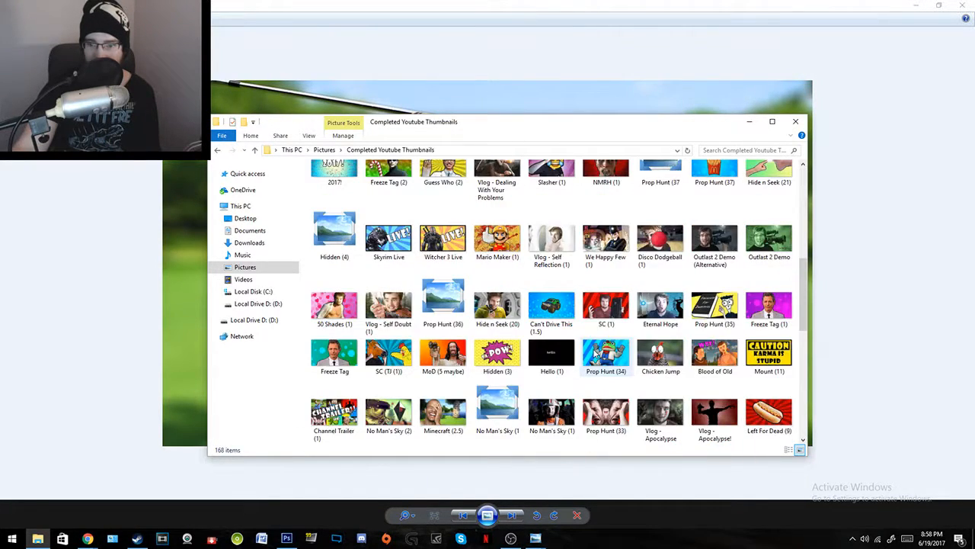
scroll(597, 358, "down", 5)
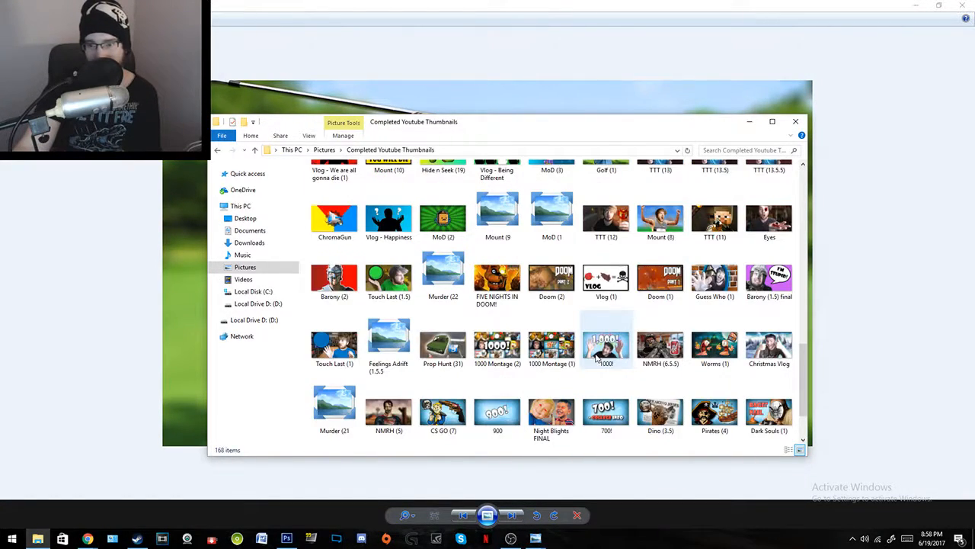
scroll(598, 358, "up", 2)
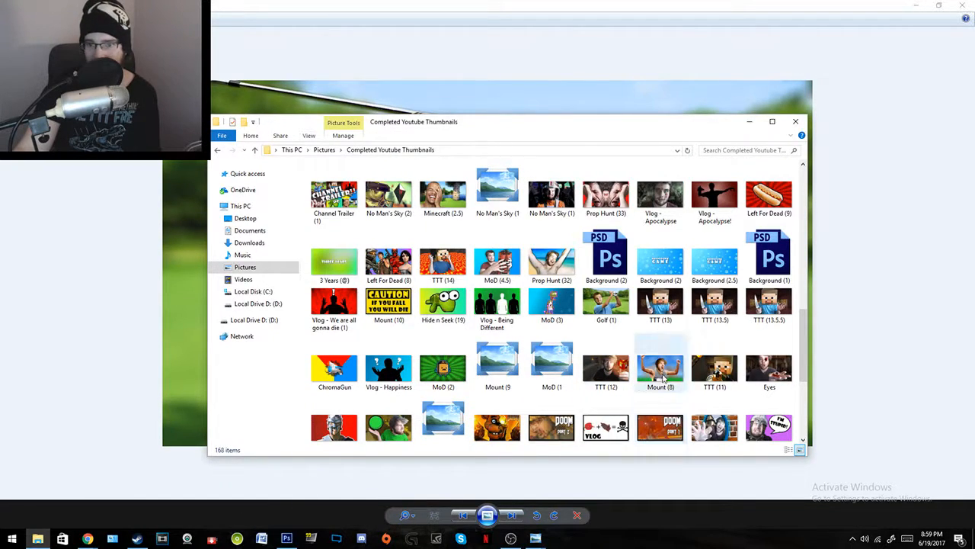
scroll(646, 358, "down", 3)
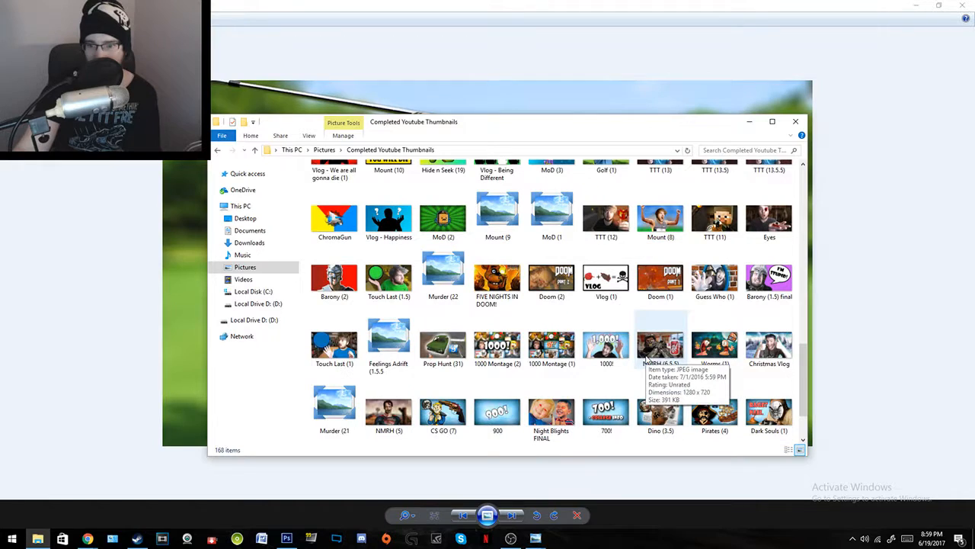
double_click(390, 335)
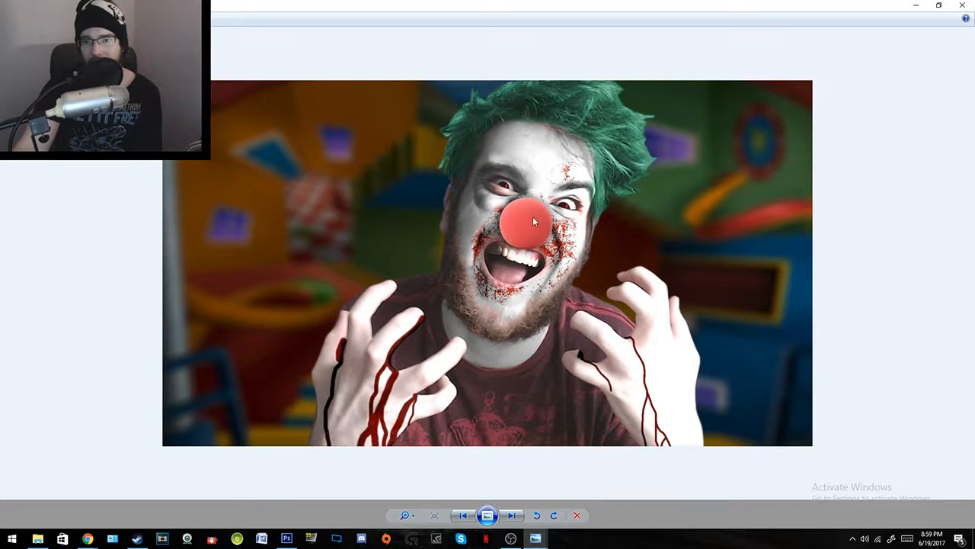
Step: Examine the clown face composite in Feelings Adrift (1.5.5 at full size, keeping the file window out of the way
scroll(533, 217, "up", 2)
scroll(537, 224, "down", 2)
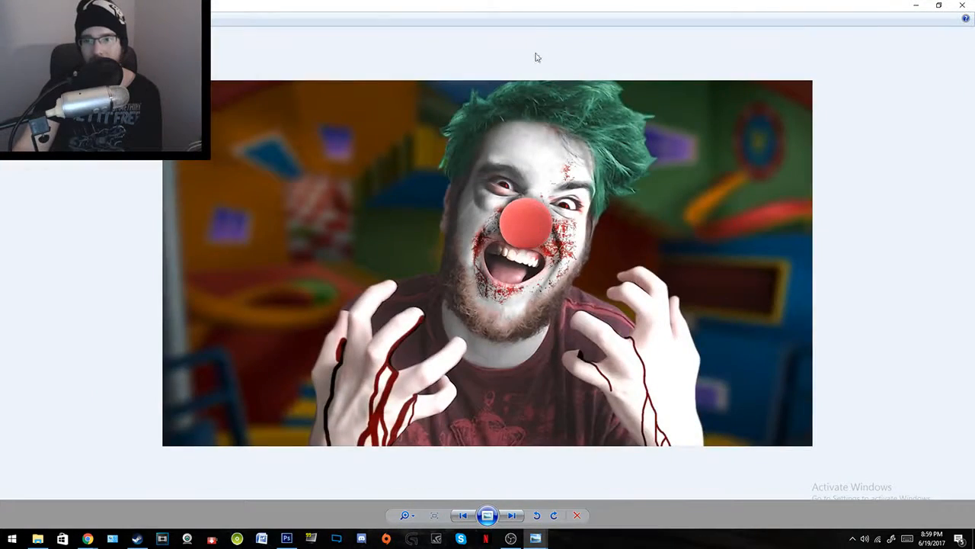
double_click(536, 4)
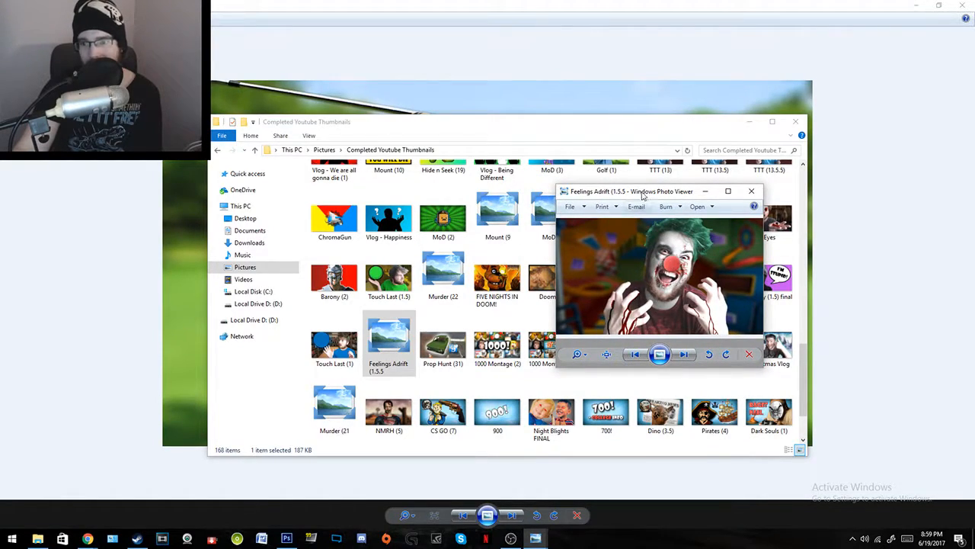
double_click(641, 191)
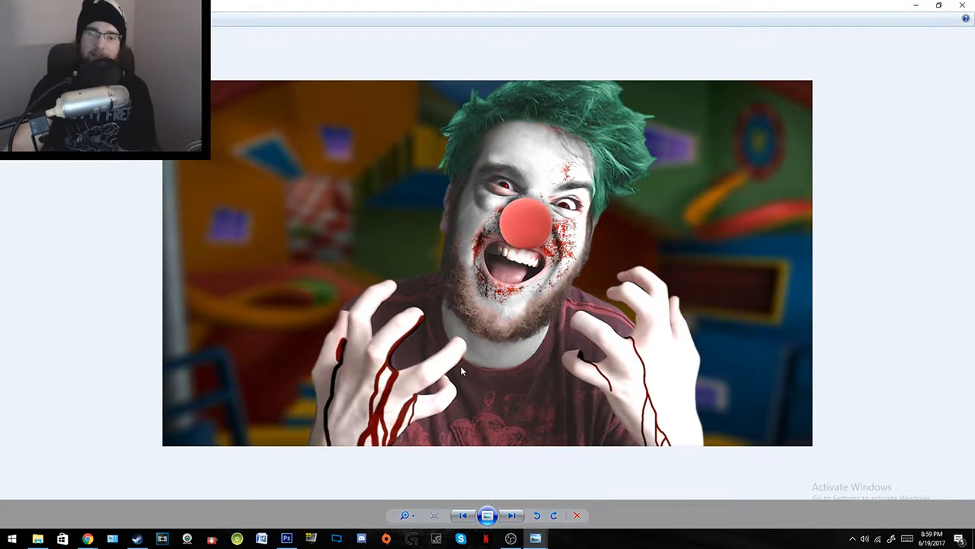
left_click(37, 538)
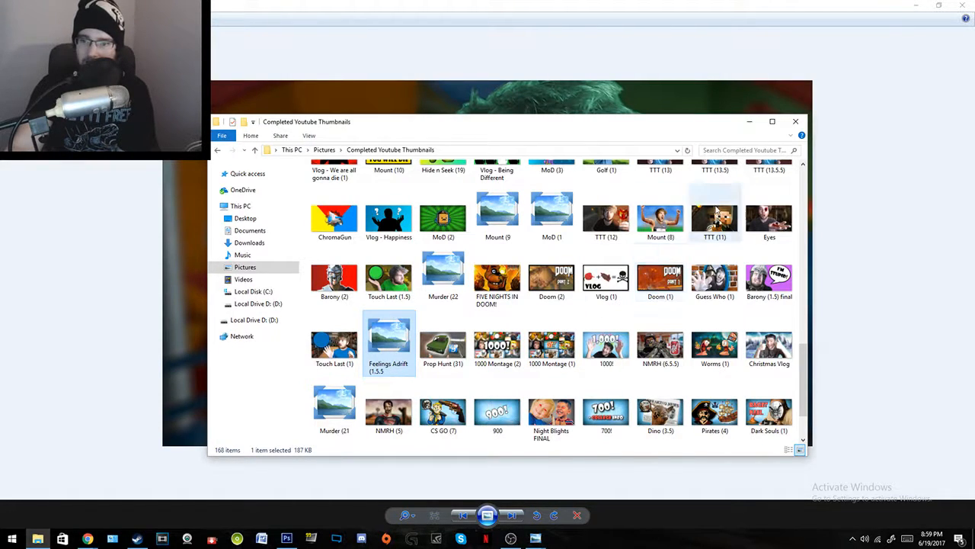
left_click(751, 122)
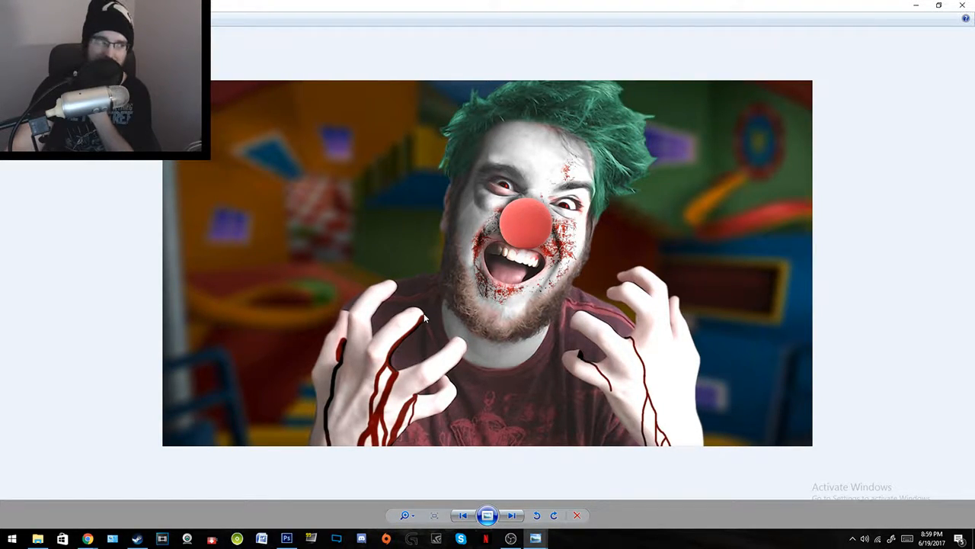
key("alt+Tab")
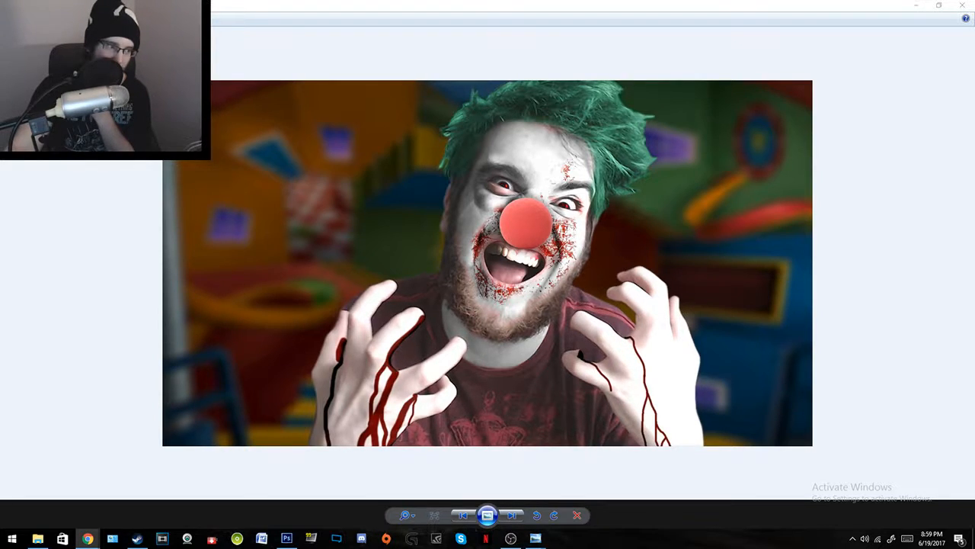
left_click(469, 244)
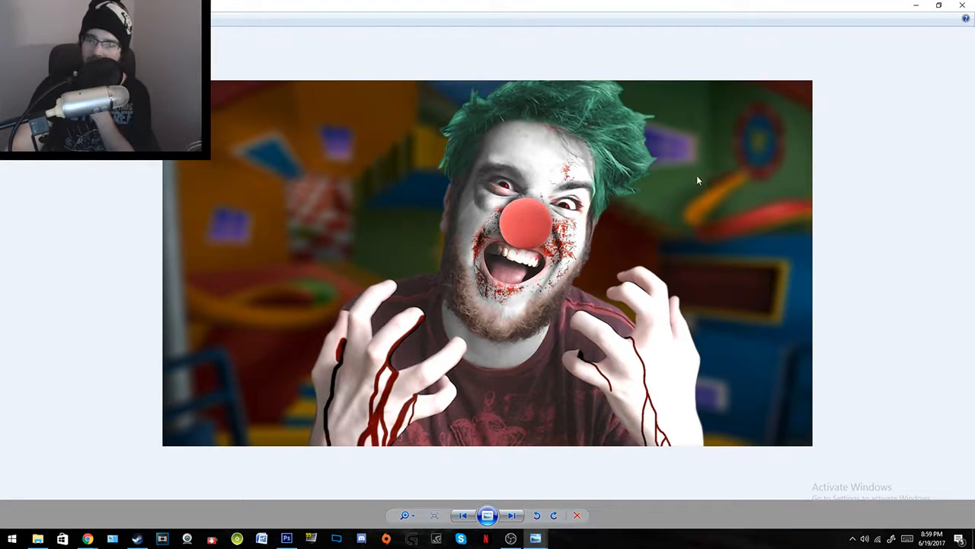
Step: Switch to Photoshop and move the Insurgency backdrop on Layer 5 upward behind the two soldiers
left_click(289, 536)
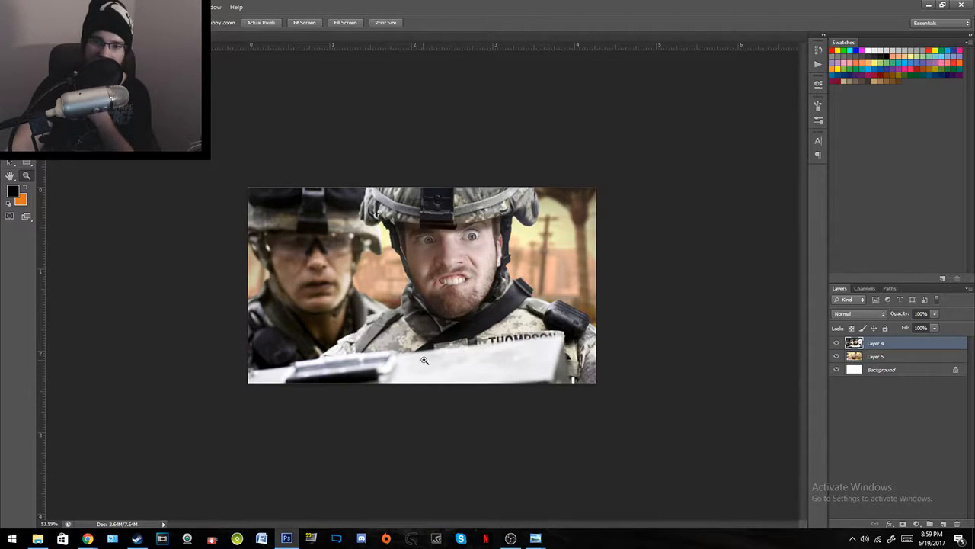
mouse_move(483, 311)
left_mouse_down()
mouse_move(458, 313)
mouse_move(467, 315)
left_mouse_up()
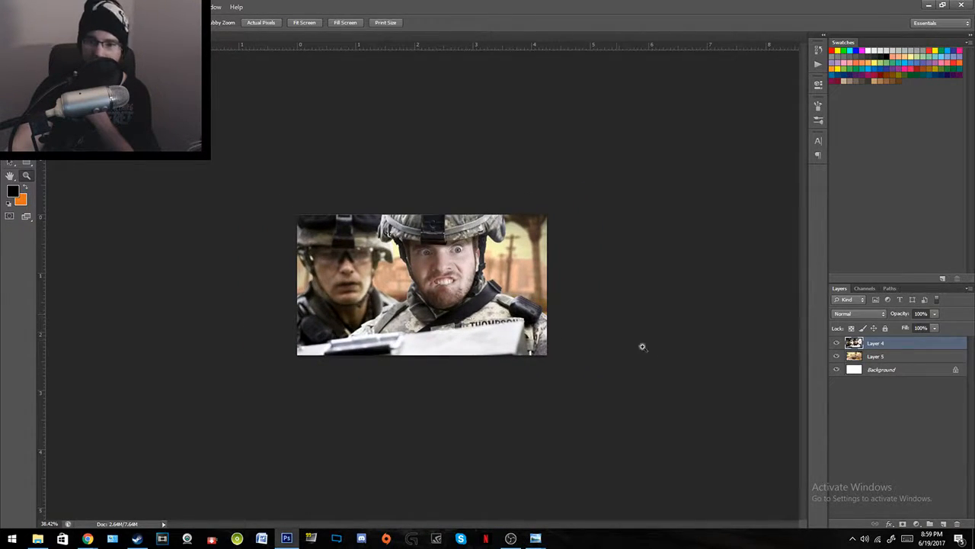
left_click(875, 358)
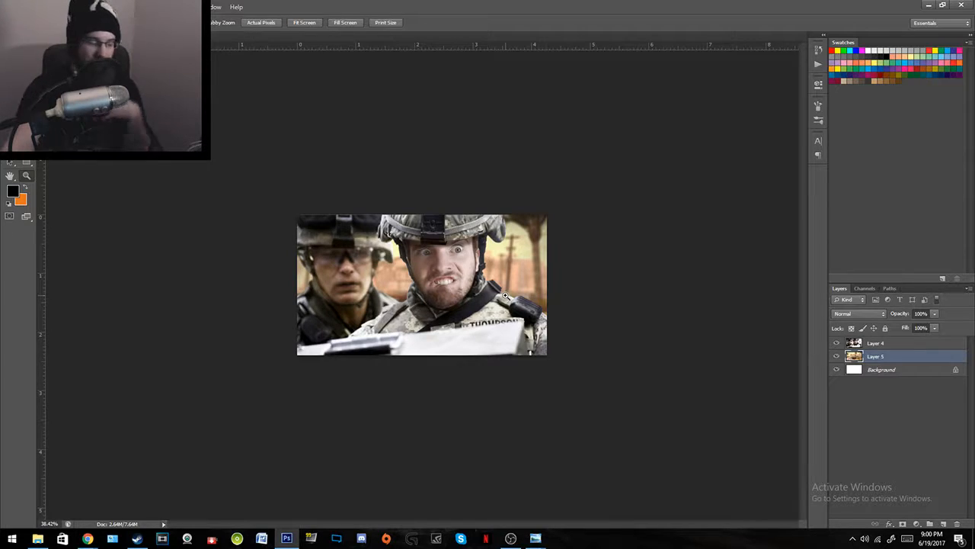
key("v")
left_click_drag(525, 297, 523, 260)
key("ctrl+z")
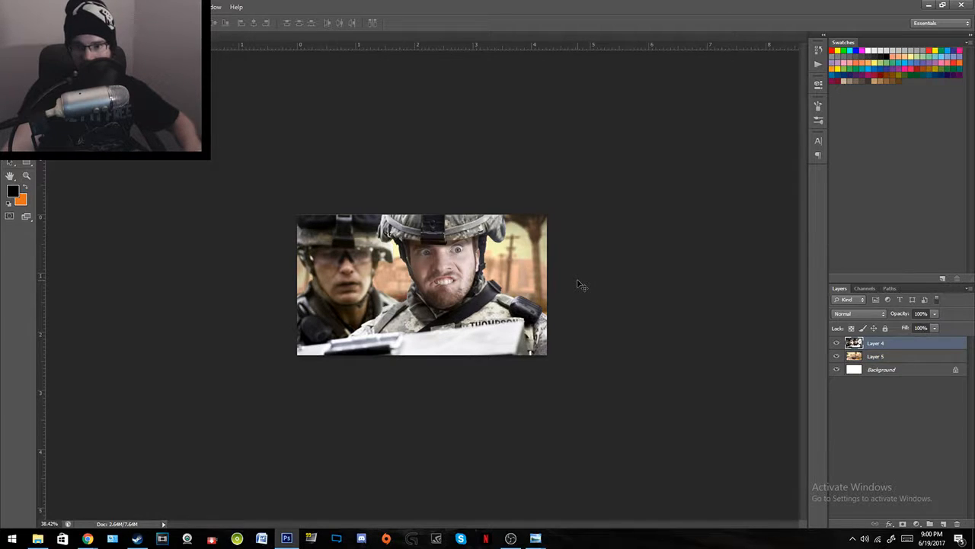
key("ctrl+z")
Step: Apply a 15 px Field Blur to the backdrop on Layer 5 and check the whole composite
key("z")
left_click_drag(405, 221, 431, 233)
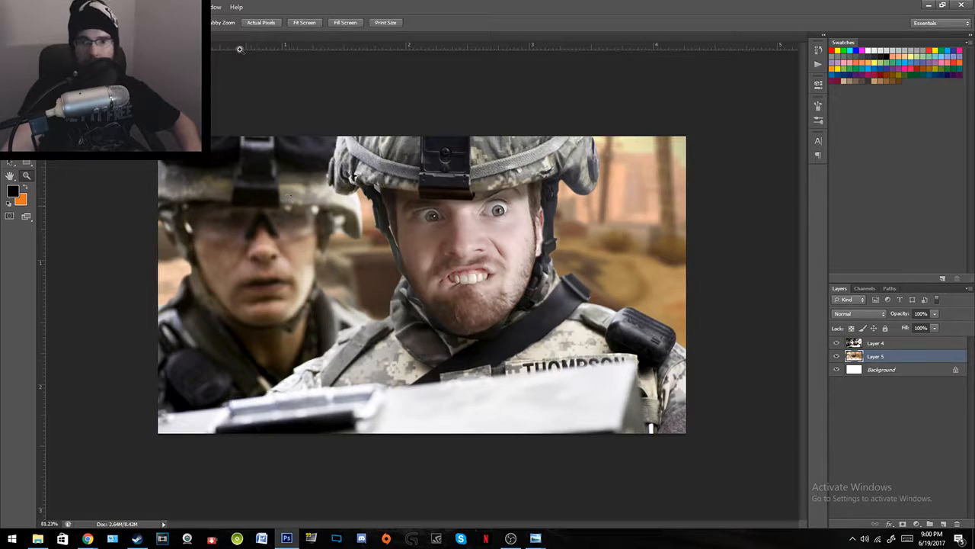
left_click(162, 6)
mouse_move(228, 108)
left_click(111, 178)
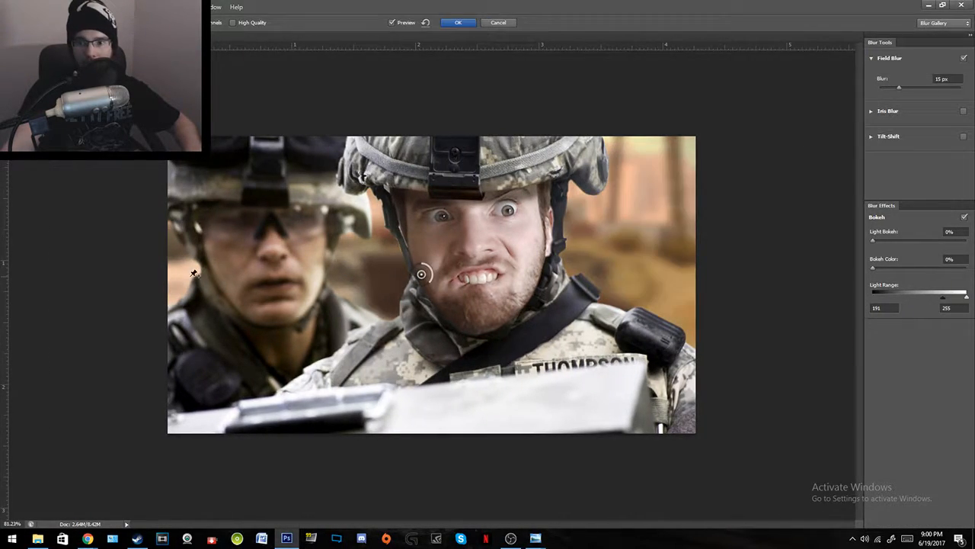
key("Return")
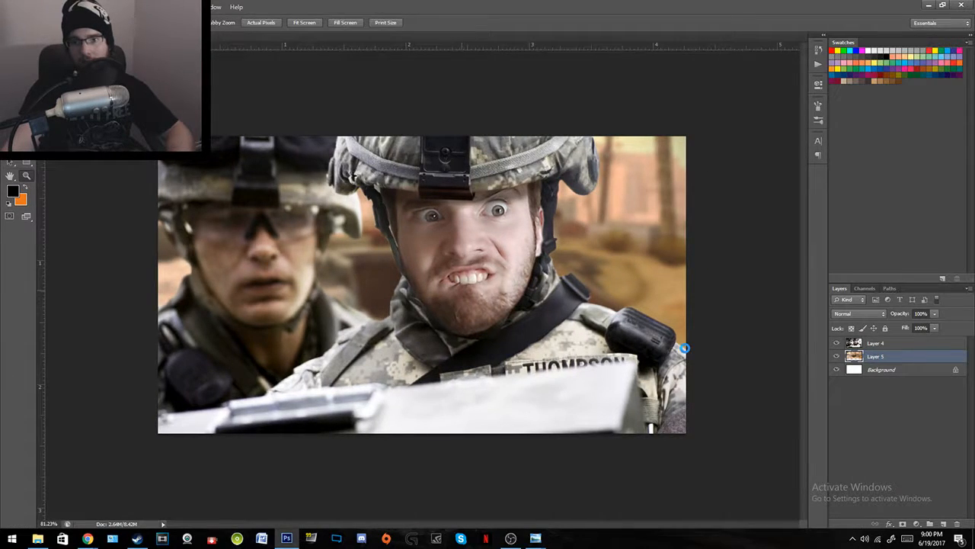
left_click_drag(680, 329, 638, 335)
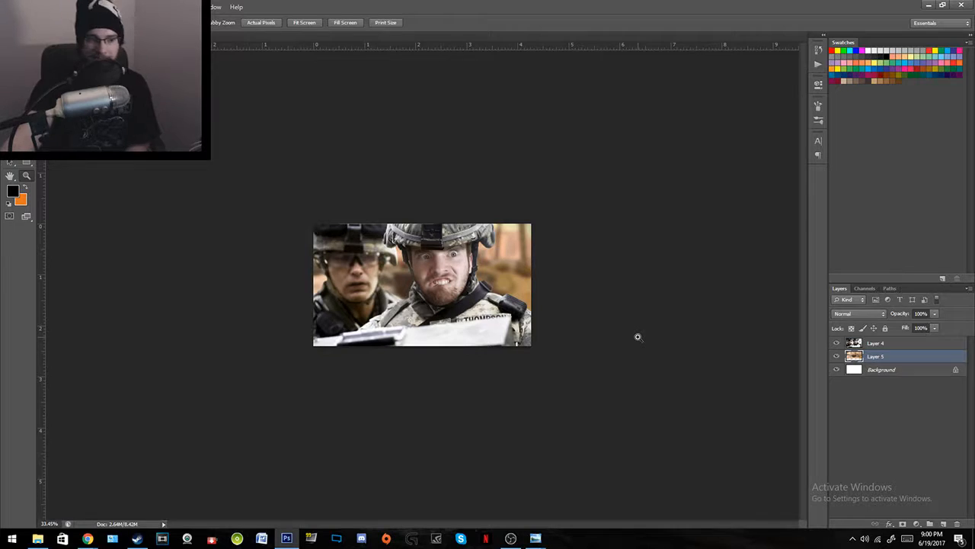
left_click_drag(458, 299, 498, 292)
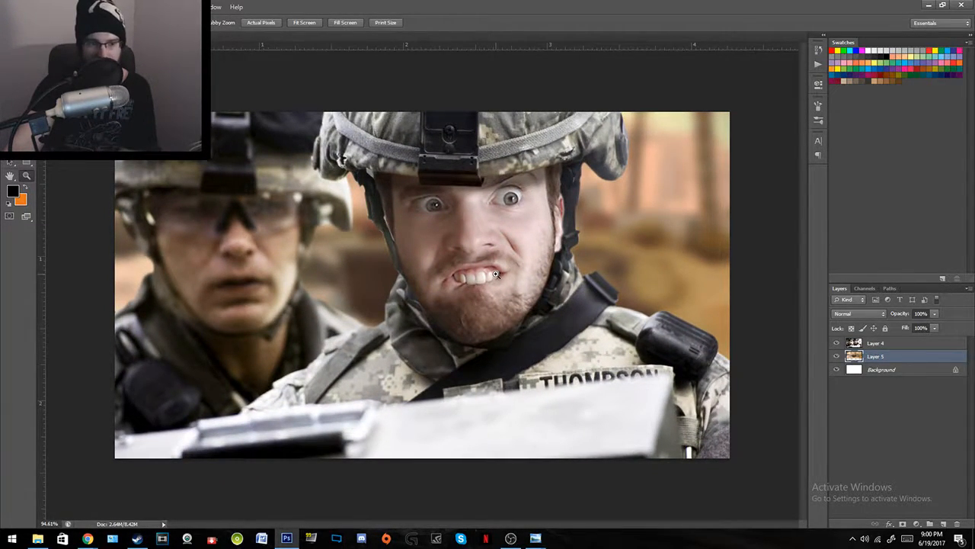
left_click_drag(491, 287, 479, 293)
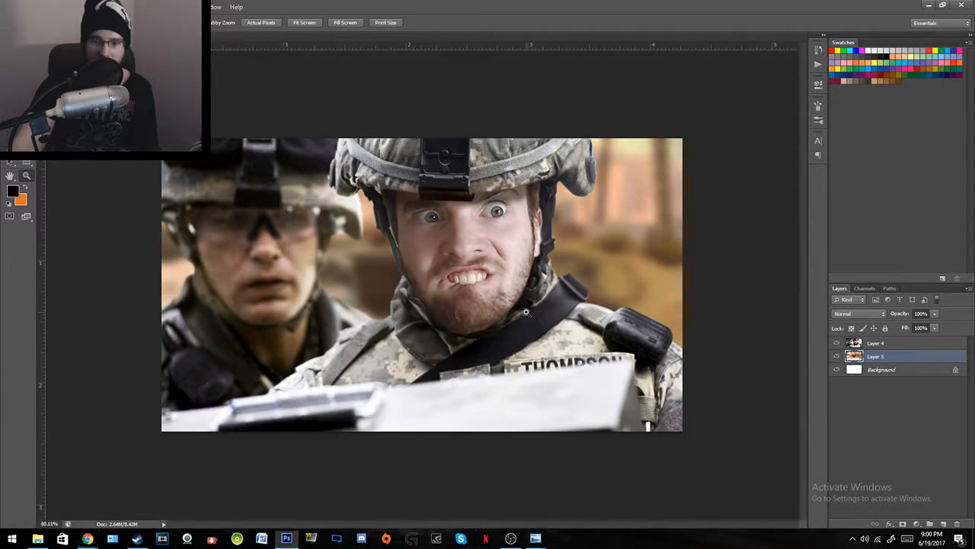
left_click_drag(549, 305, 508, 317)
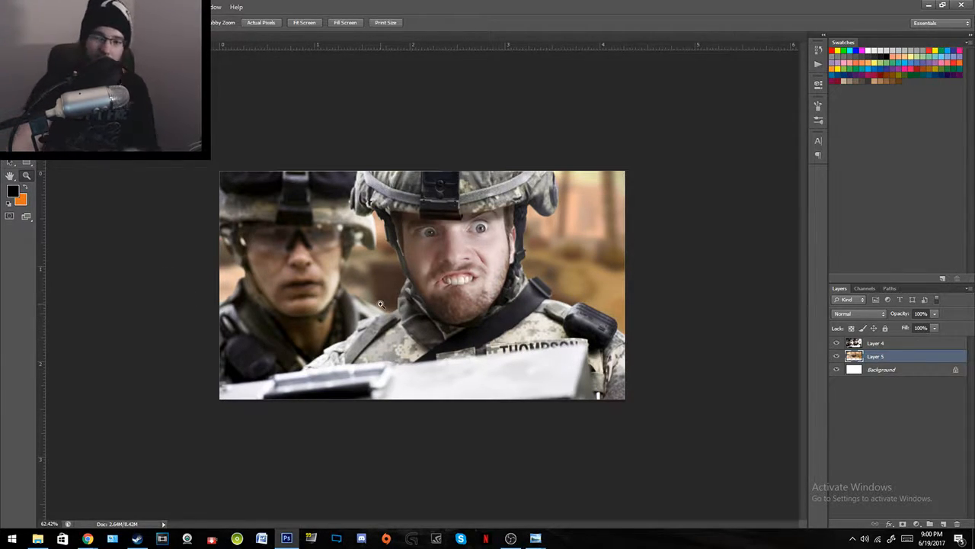
key("ctrl+shift+s")
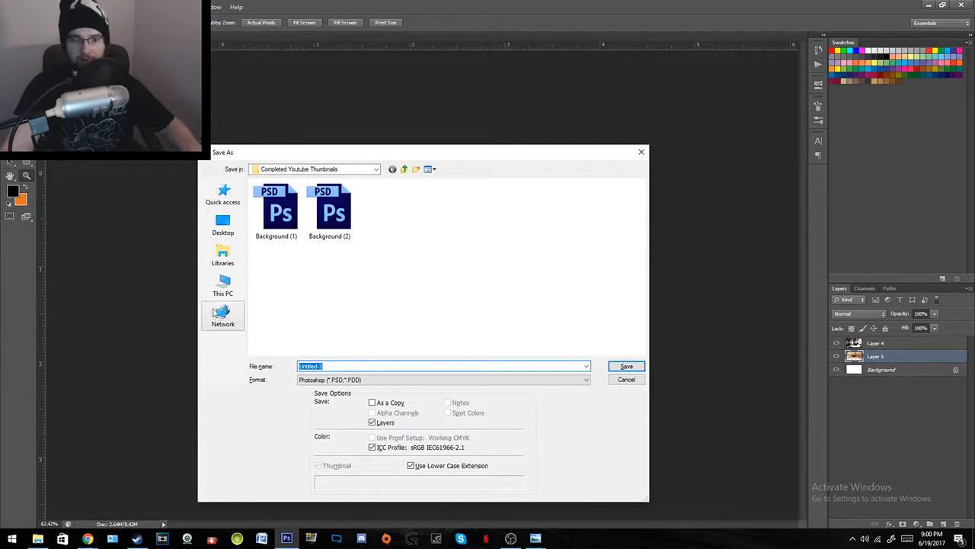
left_click(224, 258)
double_click(329, 219)
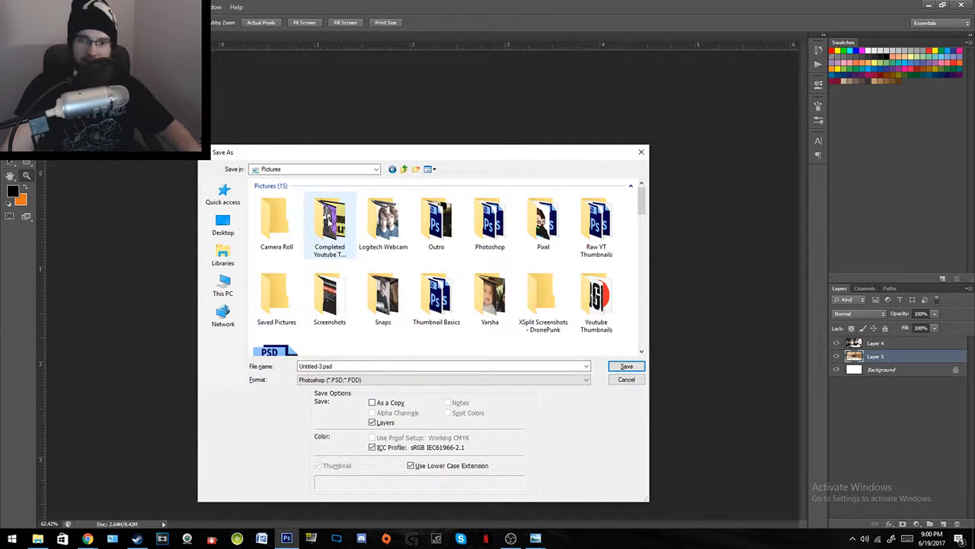
double_click(328, 219)
left_click(328, 379)
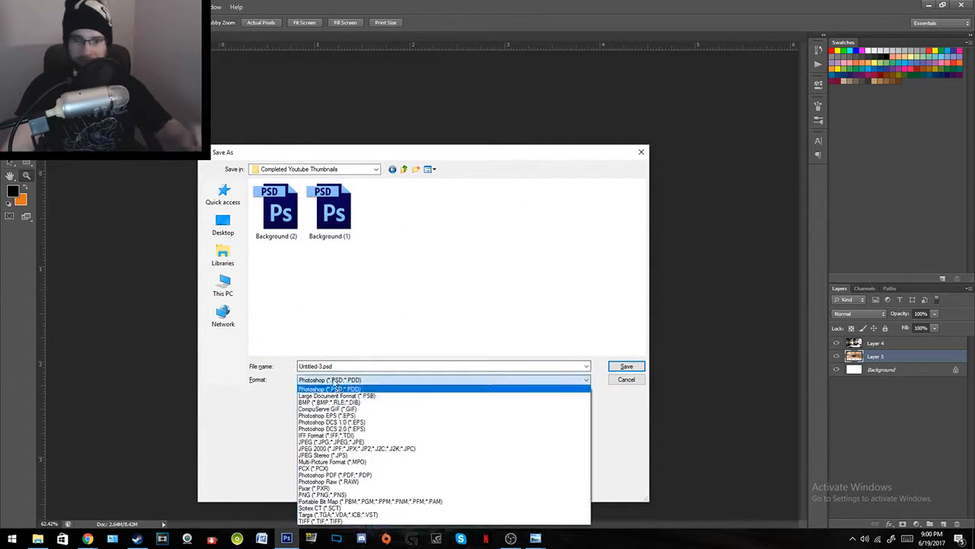
left_click(339, 442)
double_click(342, 366)
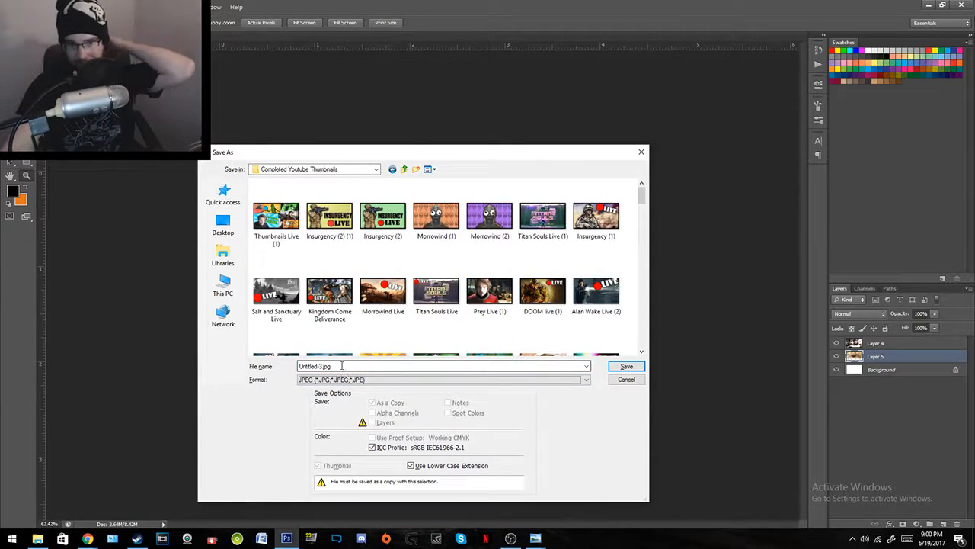
type("In")
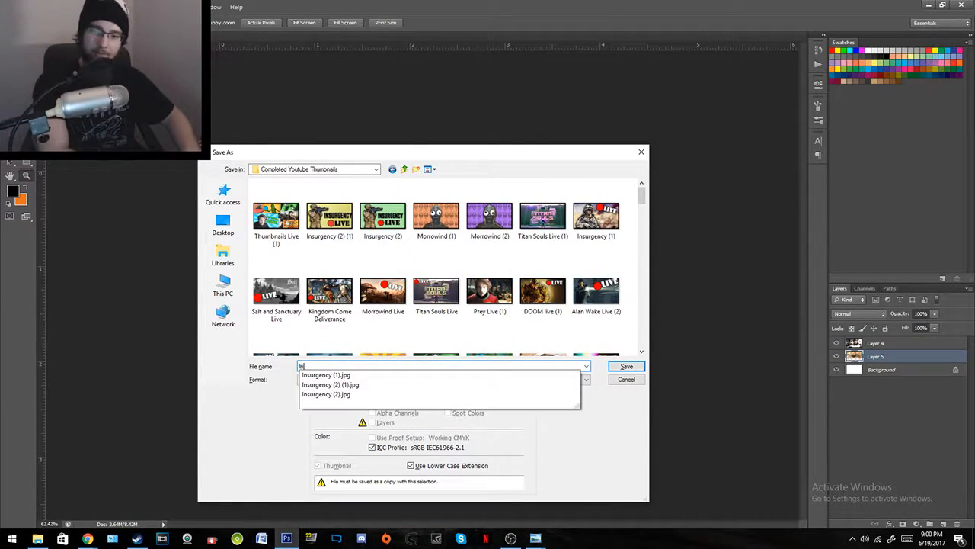
type("surgency (3)")
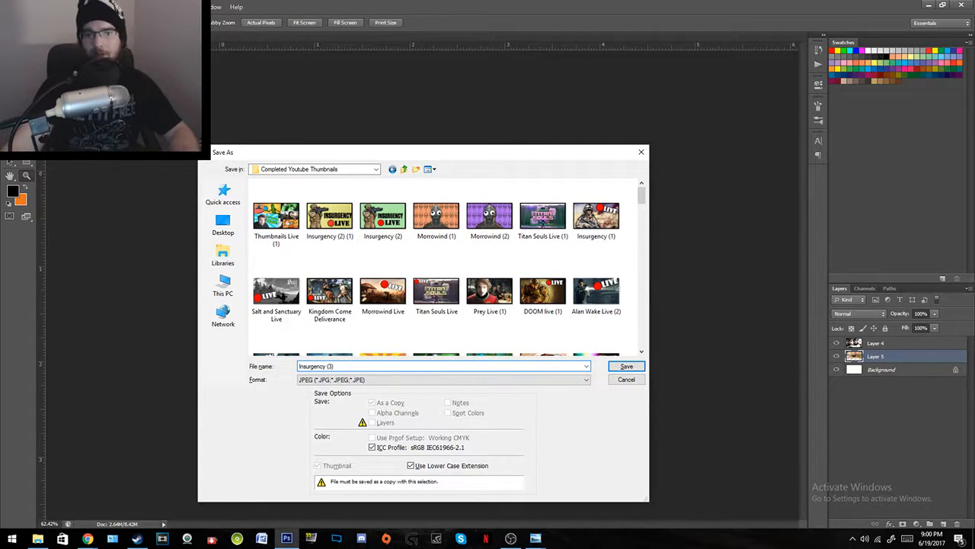
left_click(621, 380)
Step: Add a layer above Layer 4 and draw a black rectangle about 250 by 290 px over the rear soldier's face
left_click(909, 345)
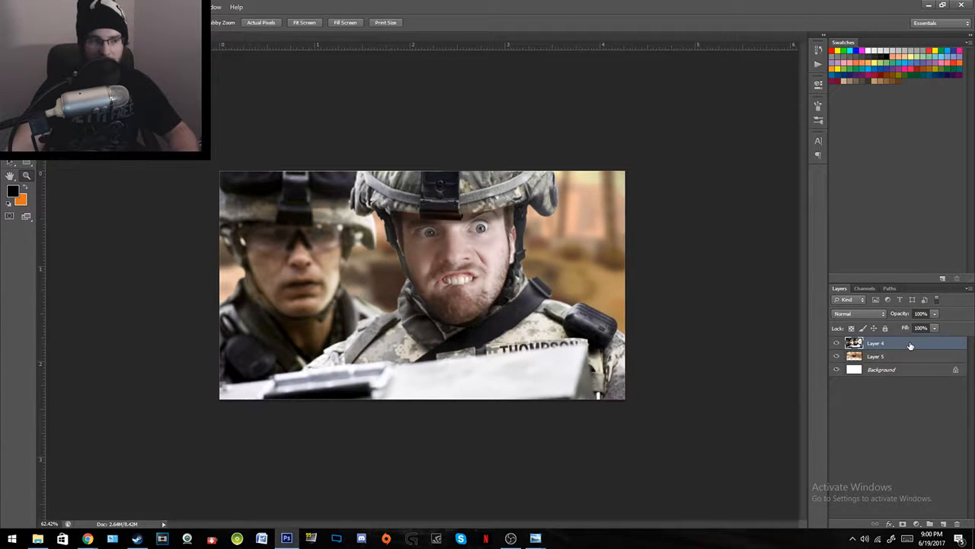
left_click(943, 524)
scroll(461, 309, "up", 1)
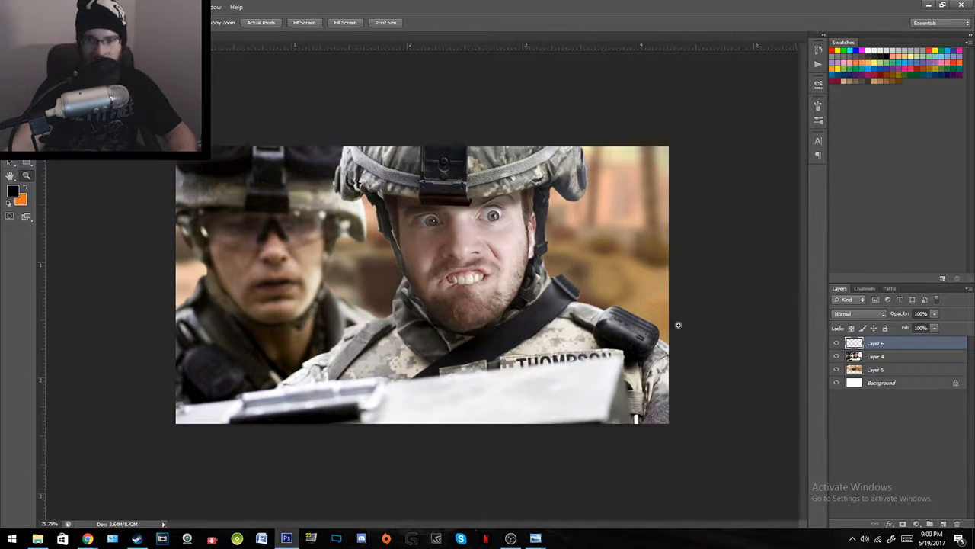
left_click(27, 164)
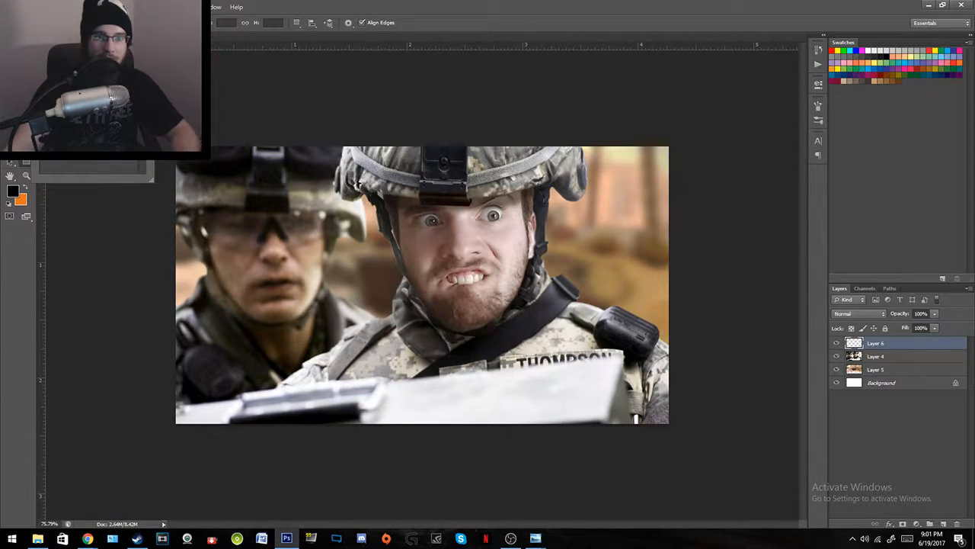
left_click(313, 5)
left_click_drag(254, 216, 352, 326)
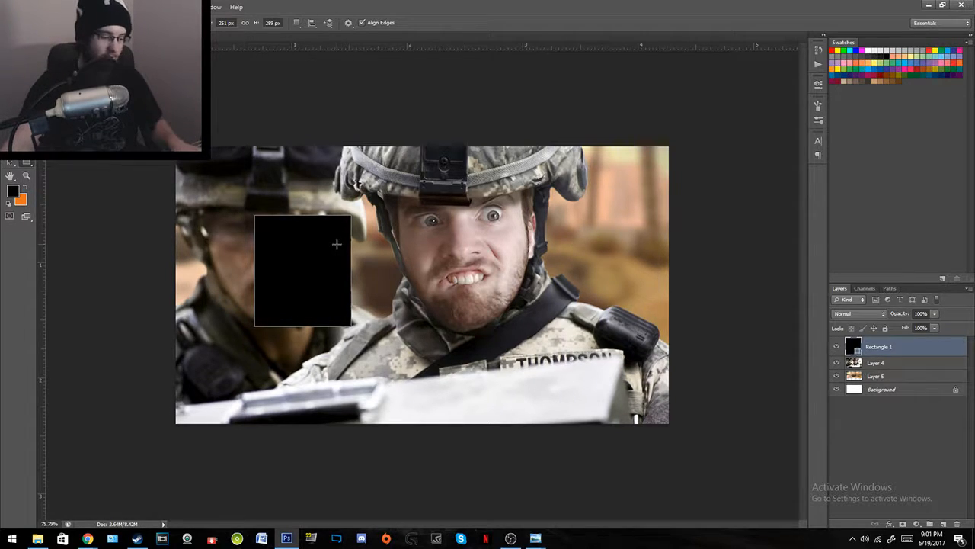
Step: Undo the filled rectangle and try unfilled ones between the soldiers, including one about 316 by 267 px with a thick black outline
key("ctrl+z")
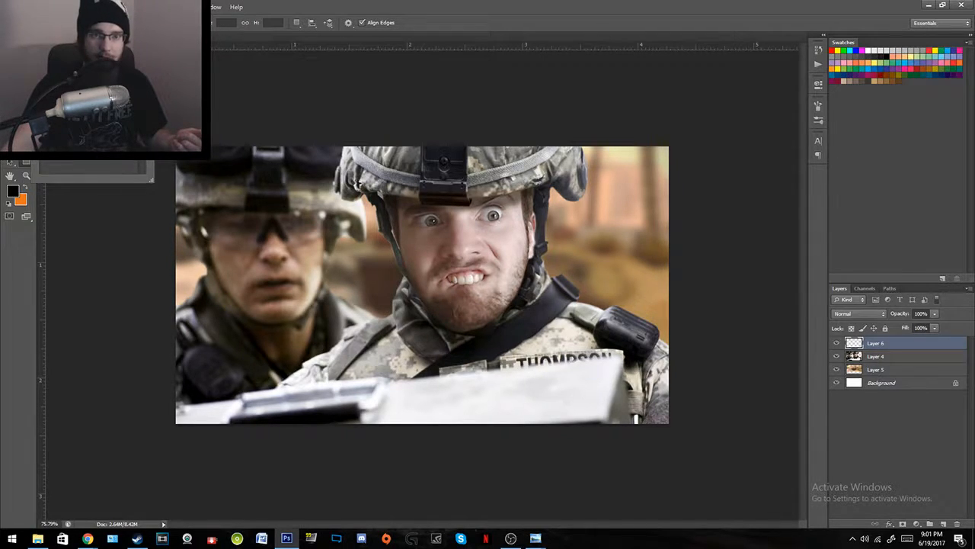
left_click_drag(302, 174, 392, 247)
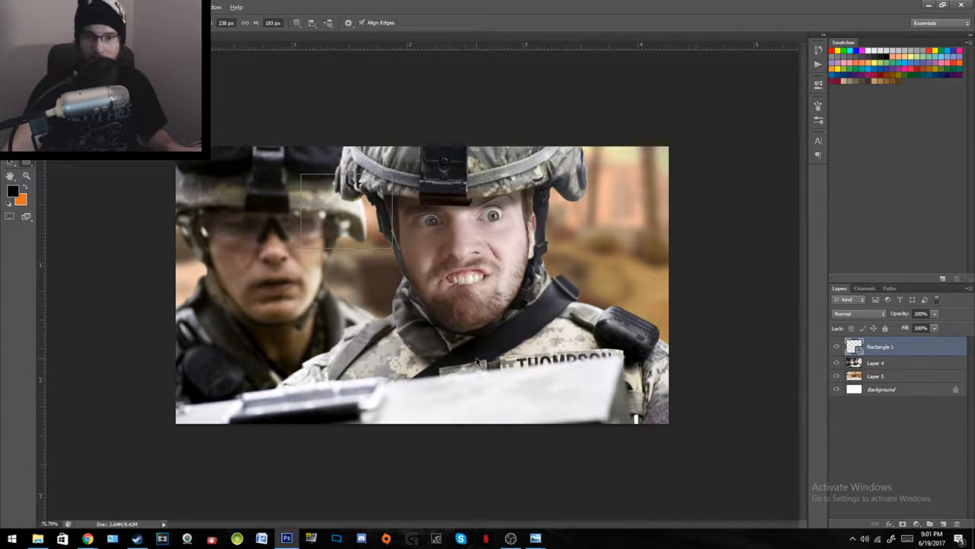
key("ctrl+z")
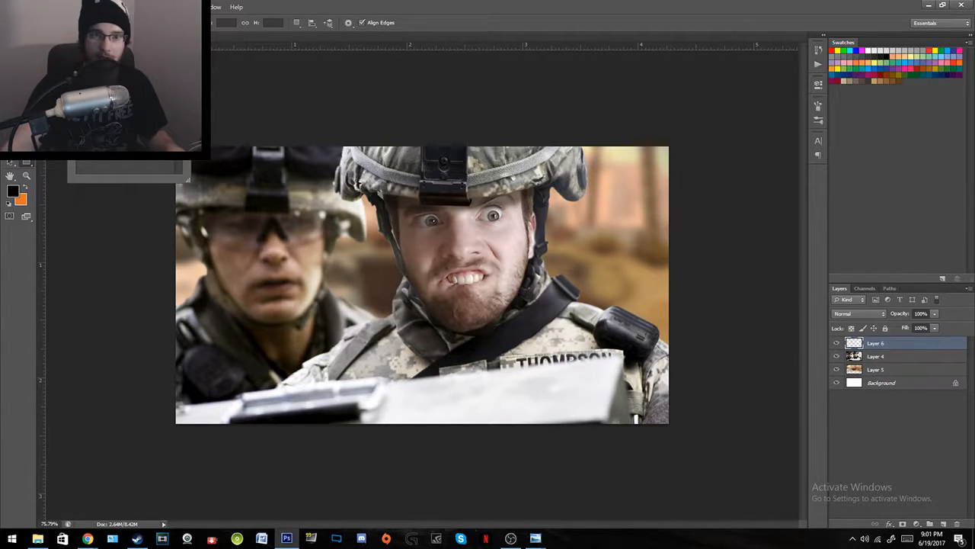
left_click_drag(302, 168, 420, 268)
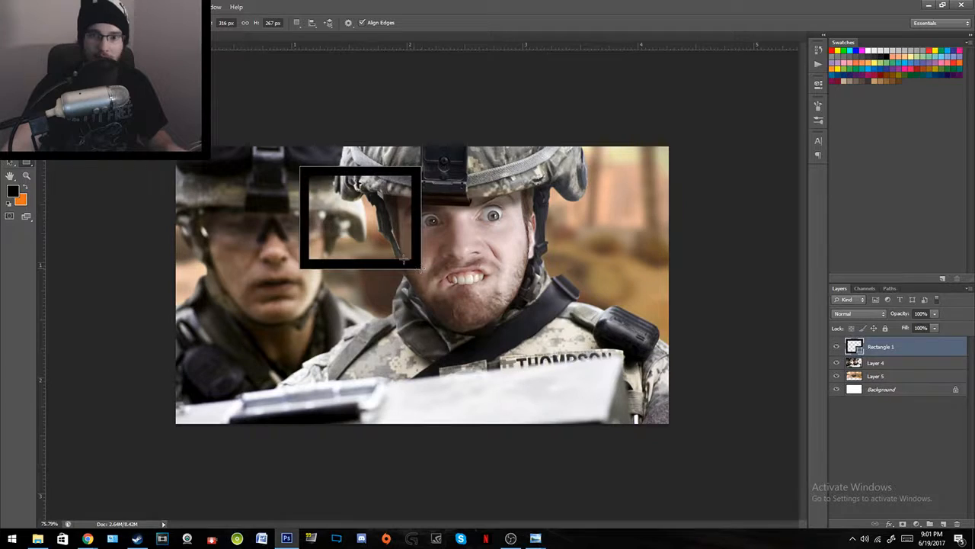
key("ctrl+z")
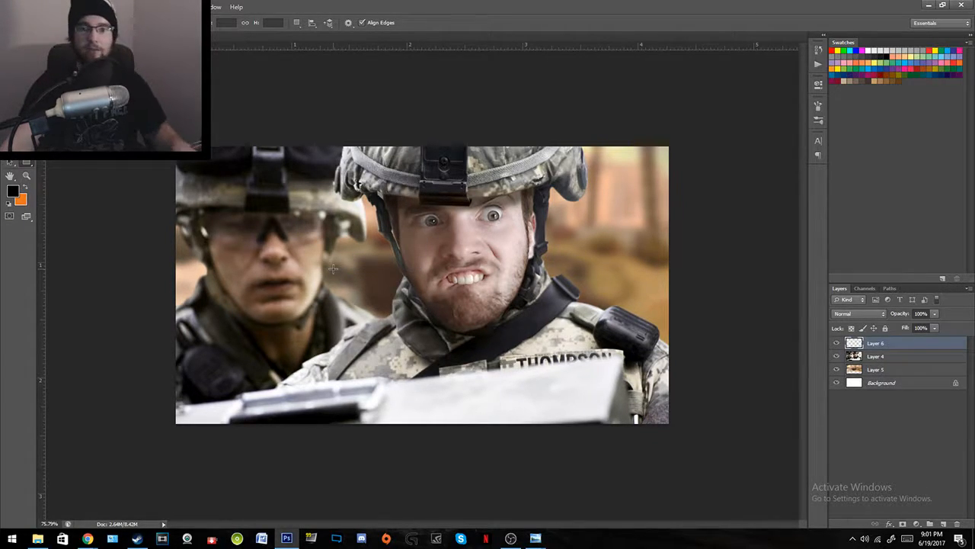
Step: Draw an unfilled rectangle with a thick black outline around the entire canvas as the thumbnail's border
key("z")
right_click(333, 272)
left_click(367, 275)
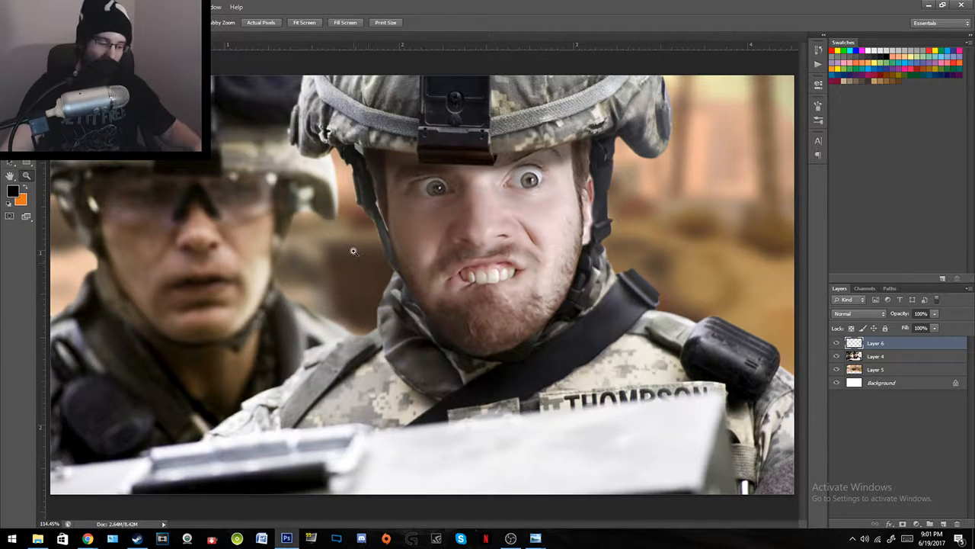
right_click(316, 230)
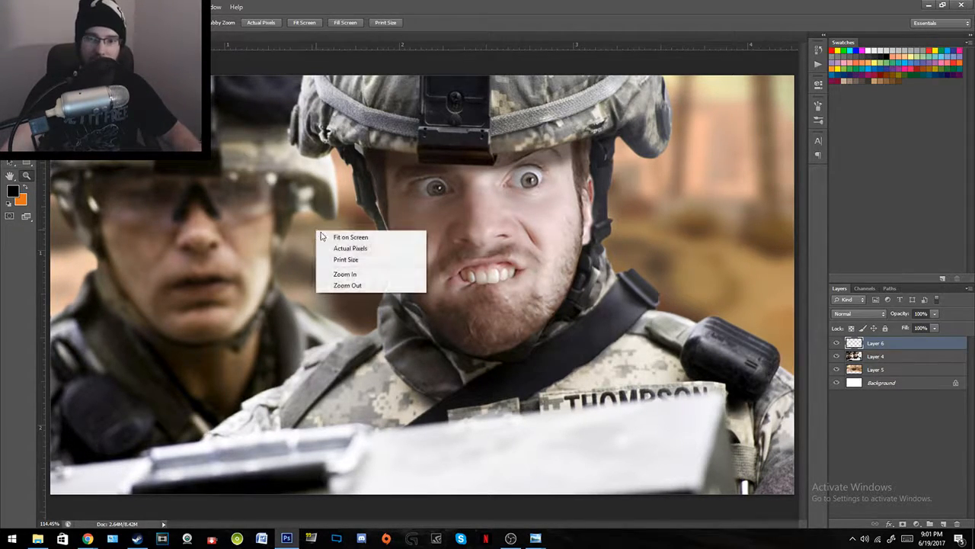
left_click(262, 234)
right_click(330, 222)
left_click(344, 231)
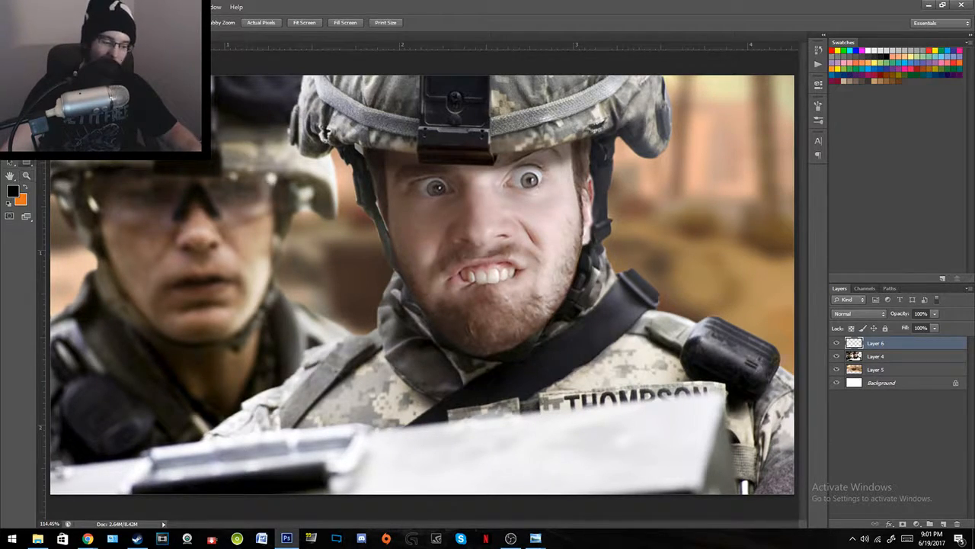
key("v")
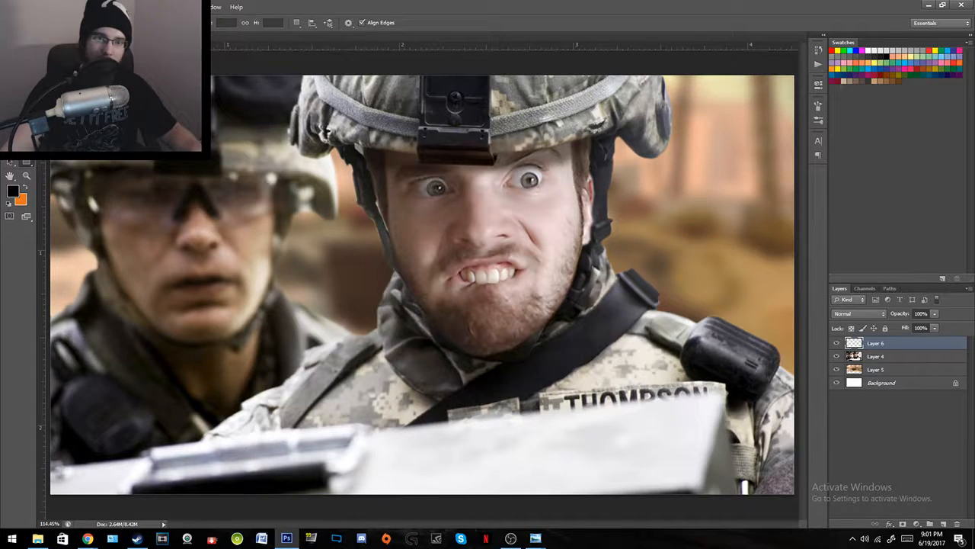
left_click_drag(48, 75, 795, 494)
left_click(851, 427)
key("z")
left_click_drag(743, 388, 591, 383)
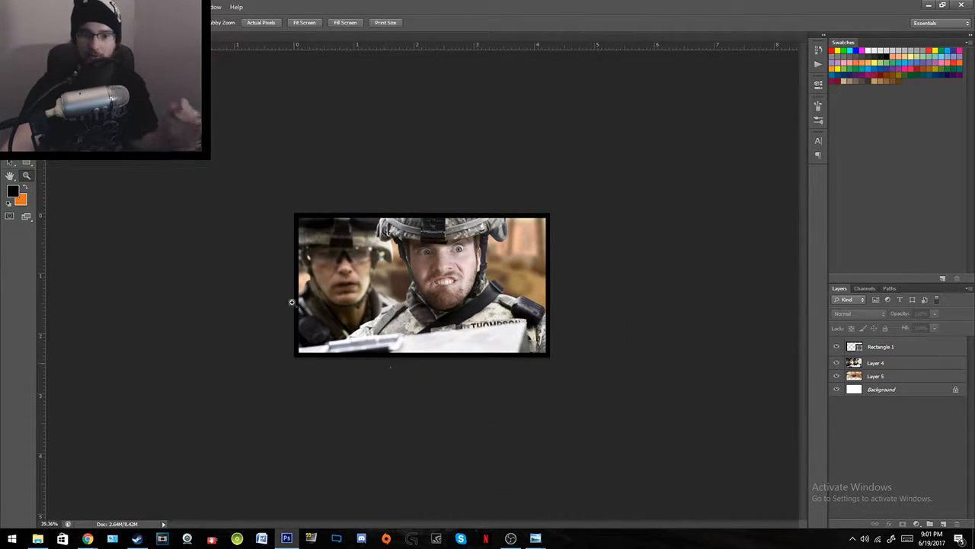
Step: Set the area around the canvas to Light Gray and check how the black border looks against it
right_click(214, 150)
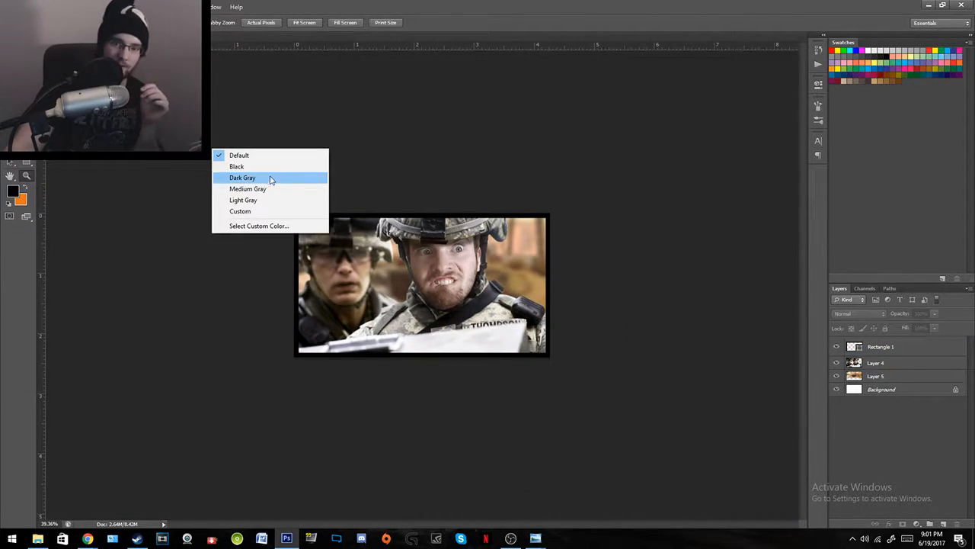
left_click(278, 198)
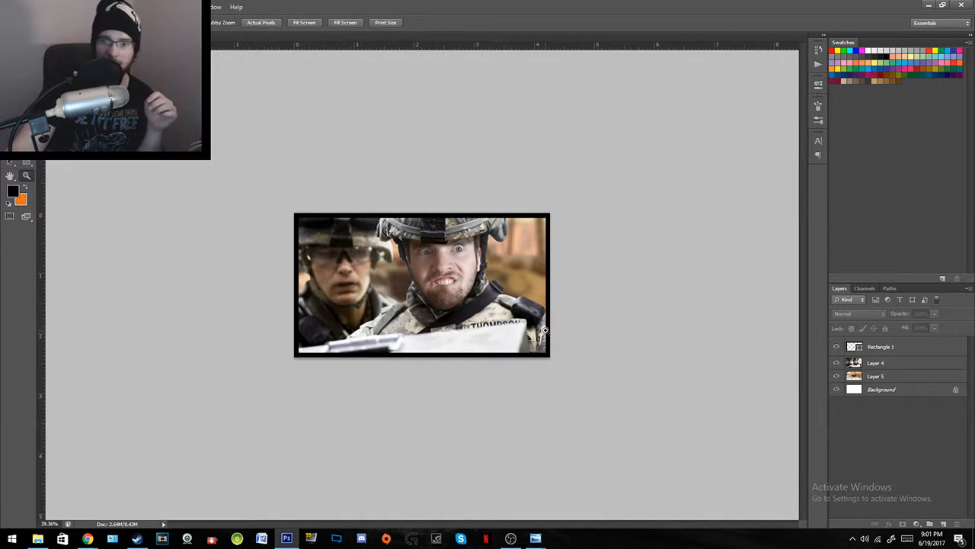
left_click_drag(422, 288, 464, 288)
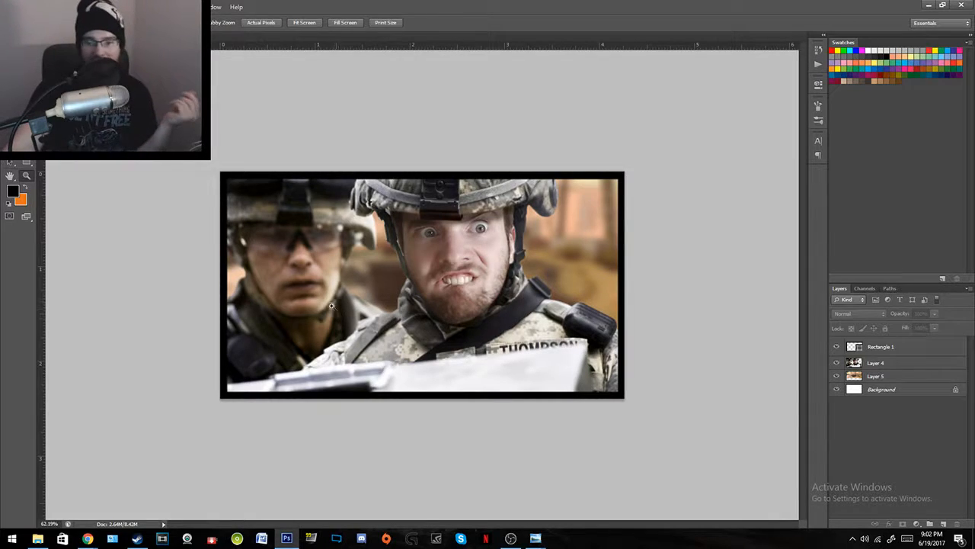
right_click(527, 329)
left_click(587, 3)
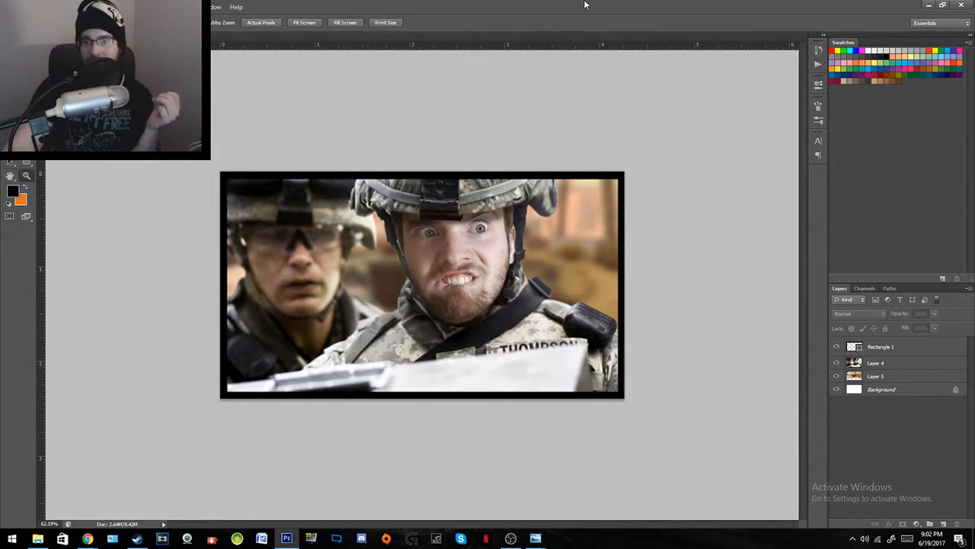
left_click_drag(494, 280, 484, 319)
Step: Try the Dark Gray and Black canvas surrounds against the border and restore the Default surround colour
right_click(648, 335)
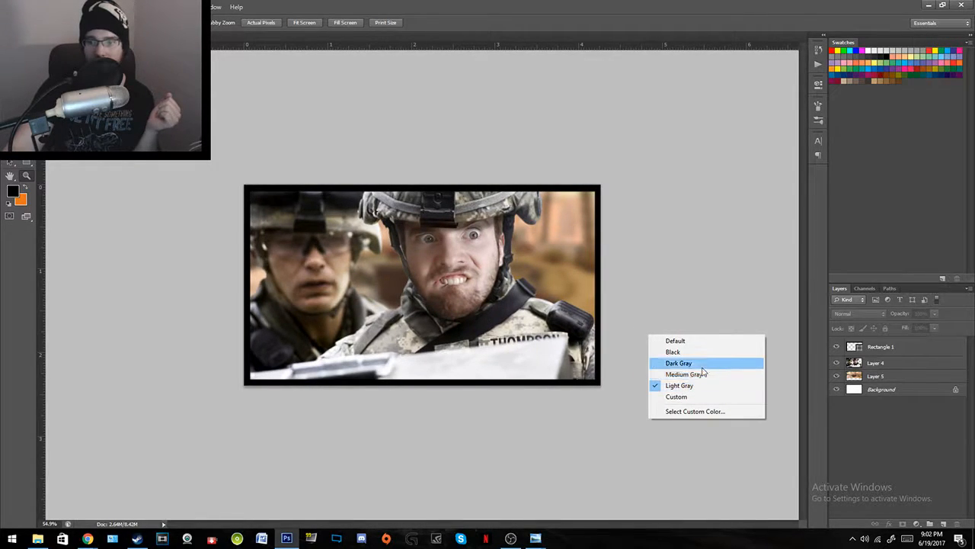
left_click(701, 364)
right_click(675, 322)
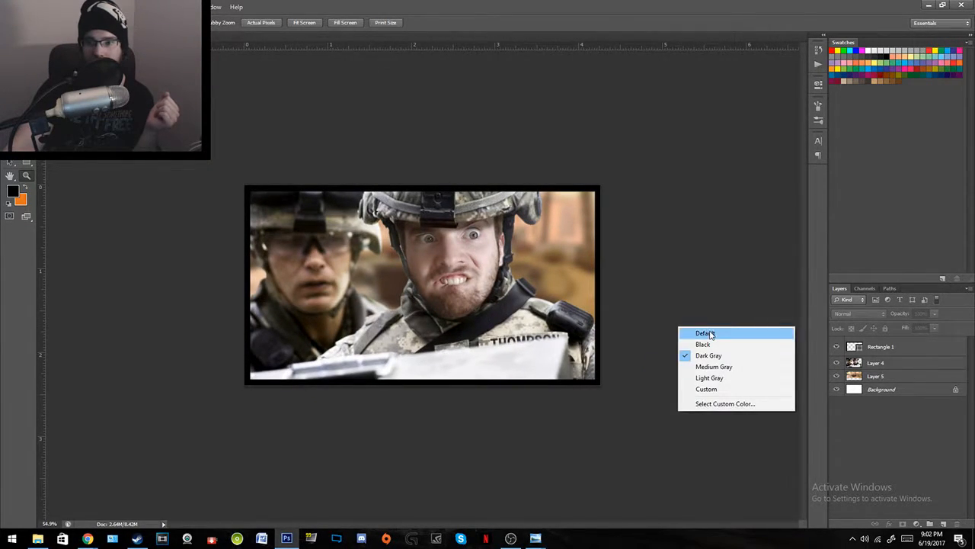
left_click(690, 330)
right_click(691, 318)
left_click(709, 340)
right_click(694, 316)
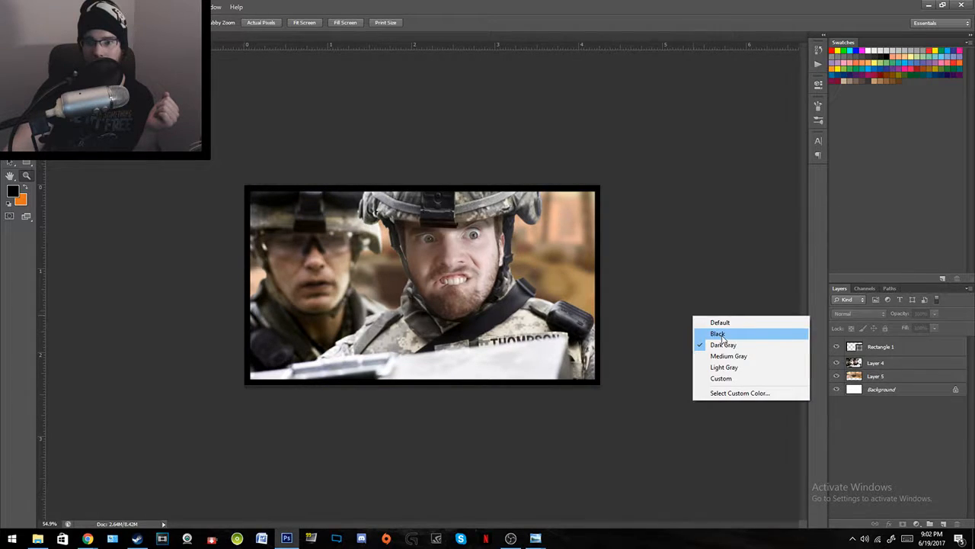
left_click(708, 332)
right_click(692, 304)
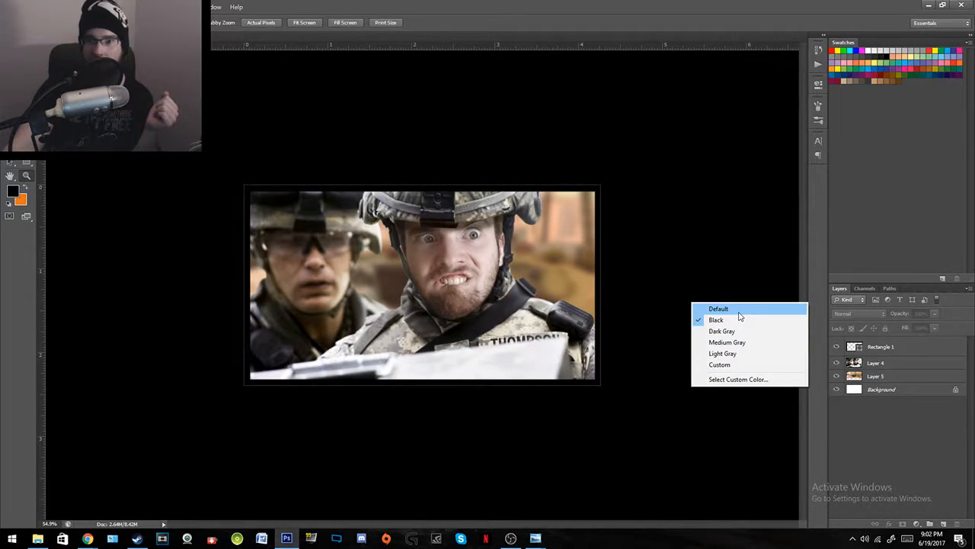
left_click(738, 311)
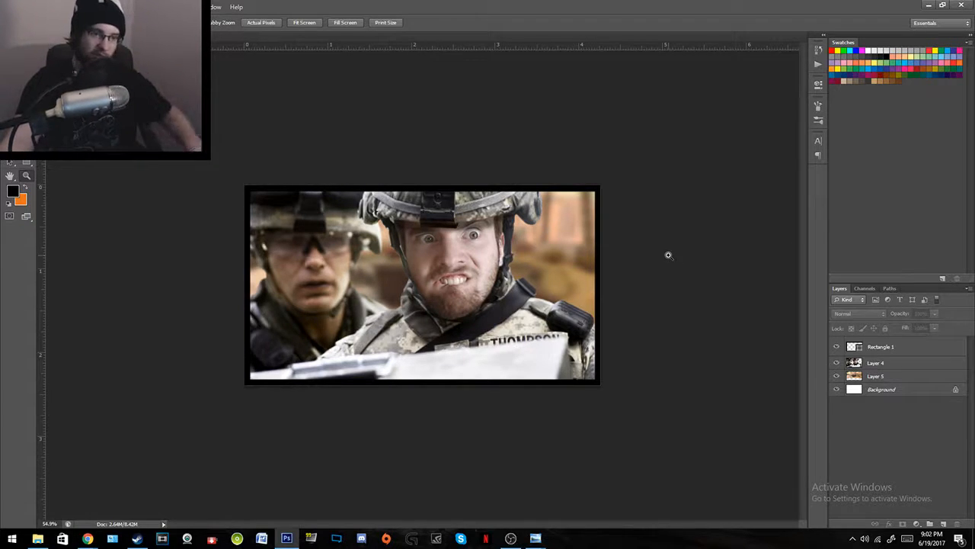
Step: Save the thumbnail as a JPEG copy in the Completed Youtube Thumbnails folder, with a file name beginning "Insur"
left_click_drag(639, 259, 630, 311)
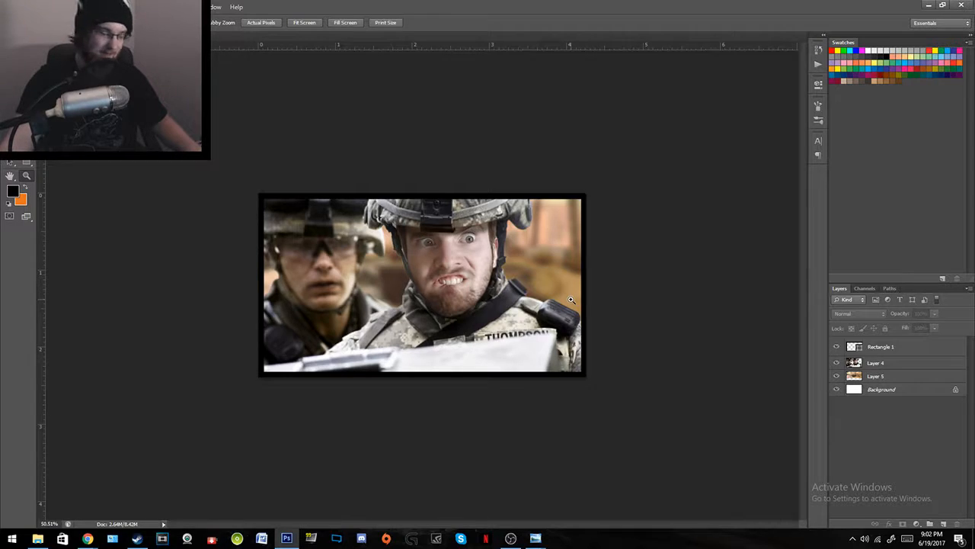
key("ctrl+shift+s")
left_click(223, 255)
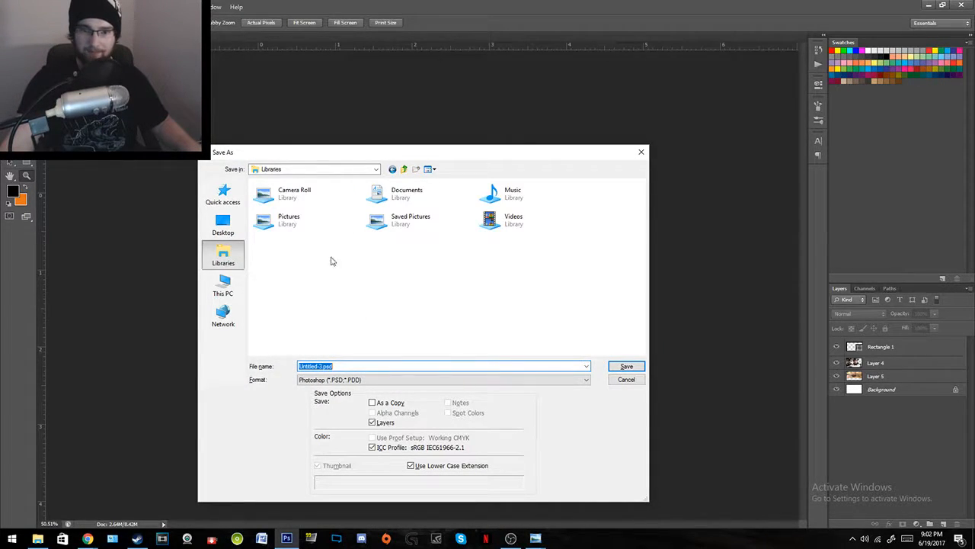
double_click(283, 219)
double_click(330, 220)
left_click(340, 380)
left_click(341, 444)
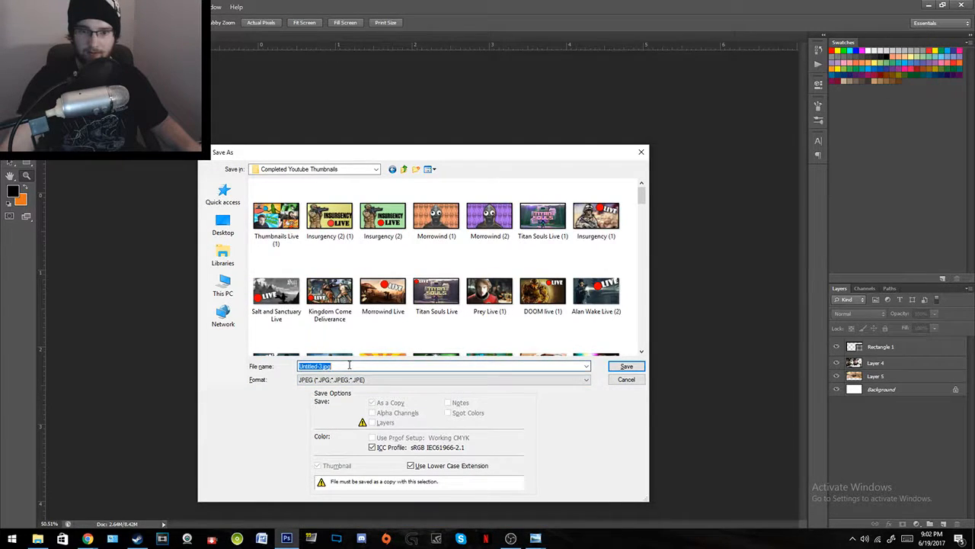
type("Insur")
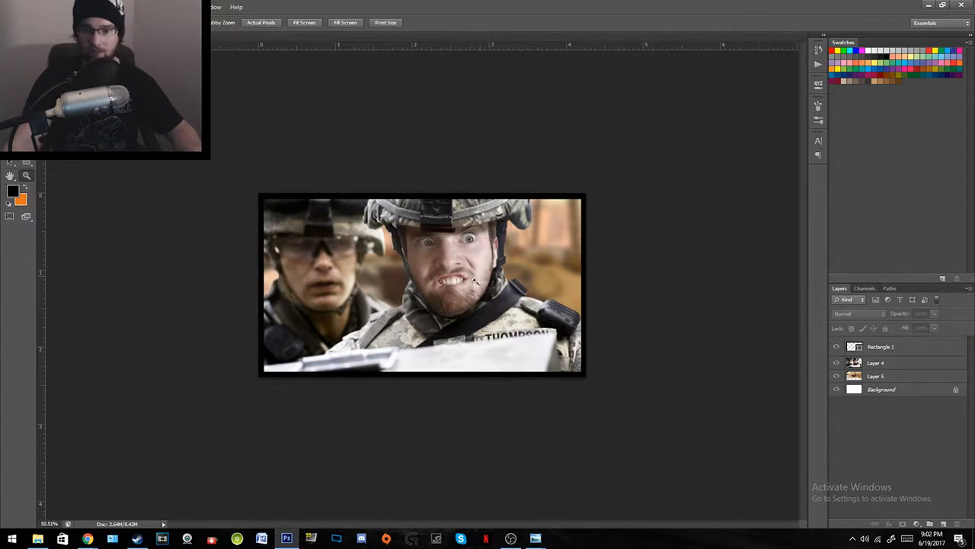
Step: Try lightening the front soldier's face and forehead on Layer 4 with the Dodge tool, and undo it
left_click_drag(418, 308, 422, 292)
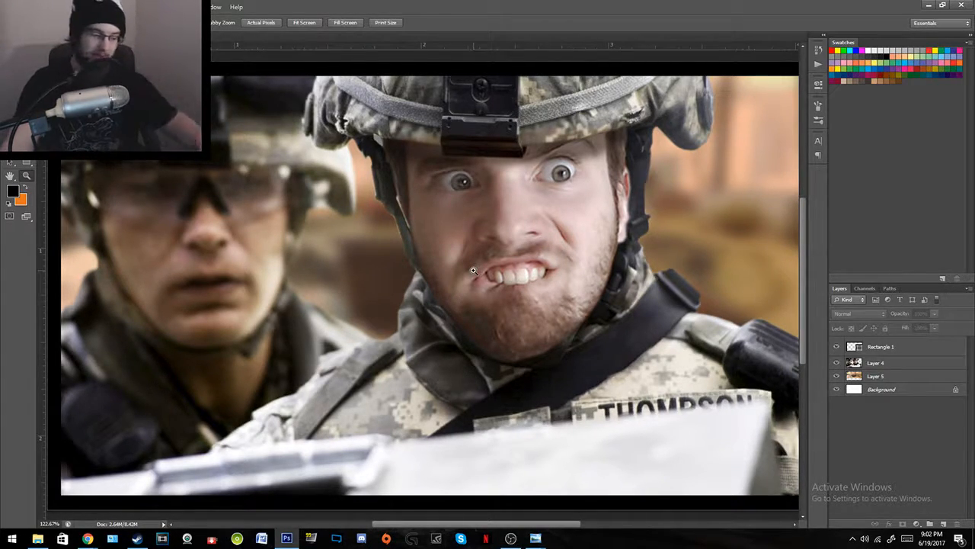
key("o")
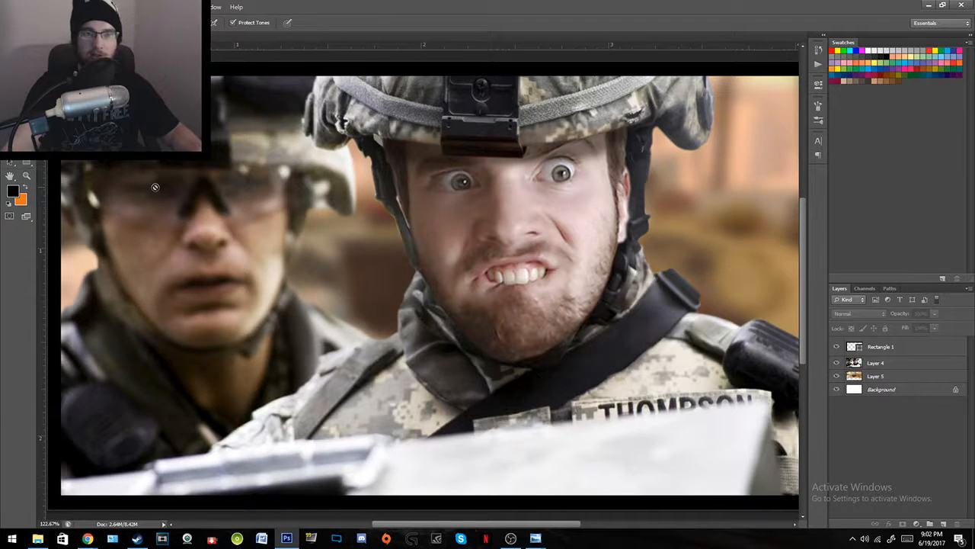
left_click(891, 370)
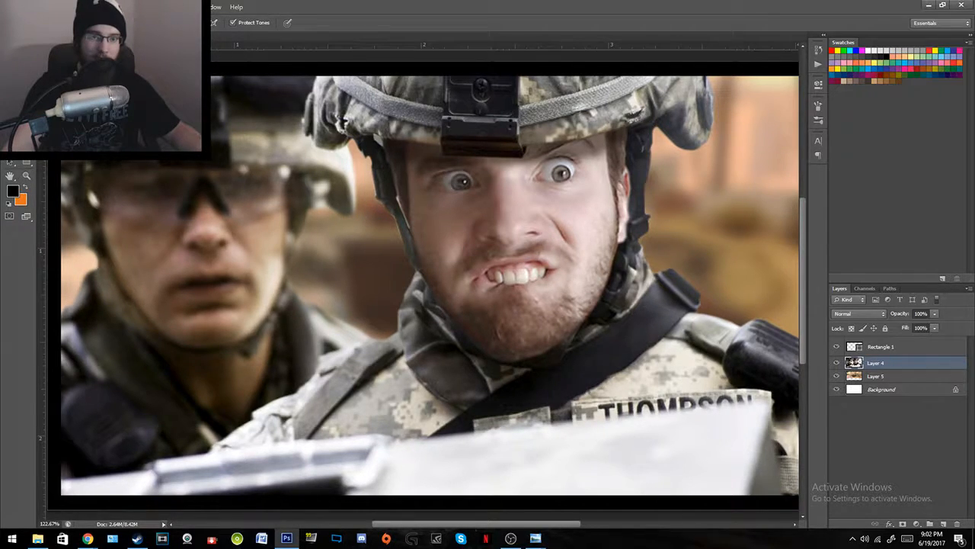
mouse_move(438, 201)
left_mouse_down()
mouse_move(488, 321)
mouse_move(471, 162)
mouse_move(584, 252)
mouse_move(445, 160)
mouse_move(404, 170)
left_mouse_up()
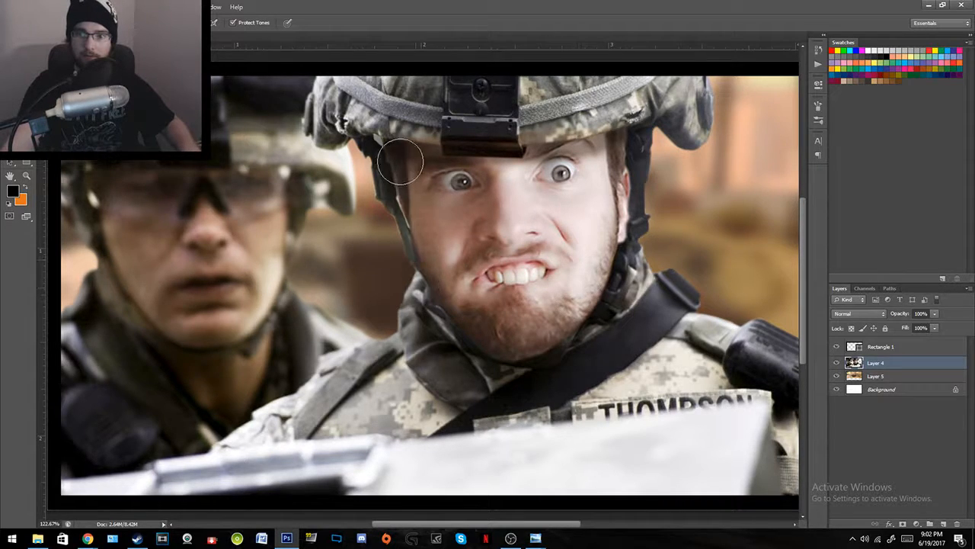
key("ctrl+z")
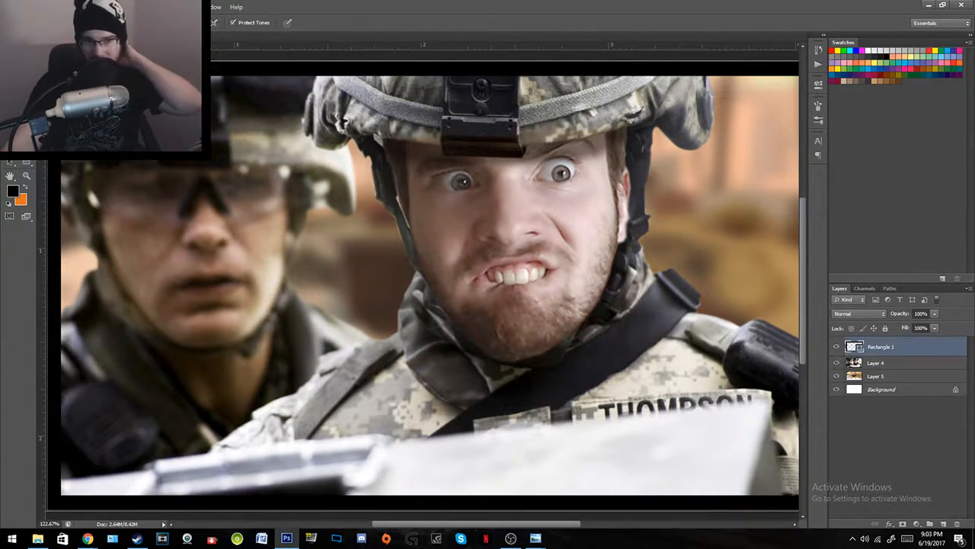
Step: Rasterize the border's Rectangle 1 shape layer
left_click(373, 226)
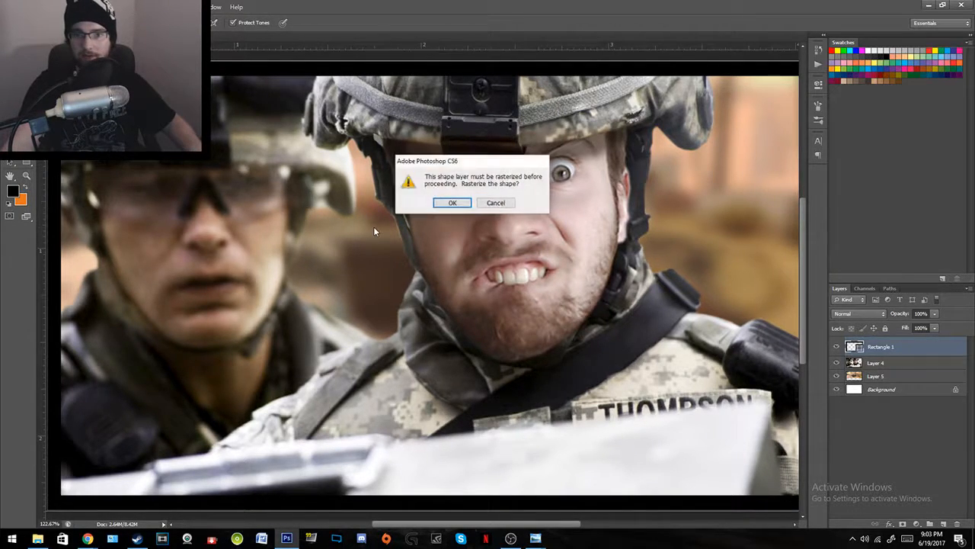
left_click(461, 203)
Step: Try darkening the rear soldier's face on Layer 4 with the Burn tool, compare the composite with and without it, and undo it
left_click(871, 356)
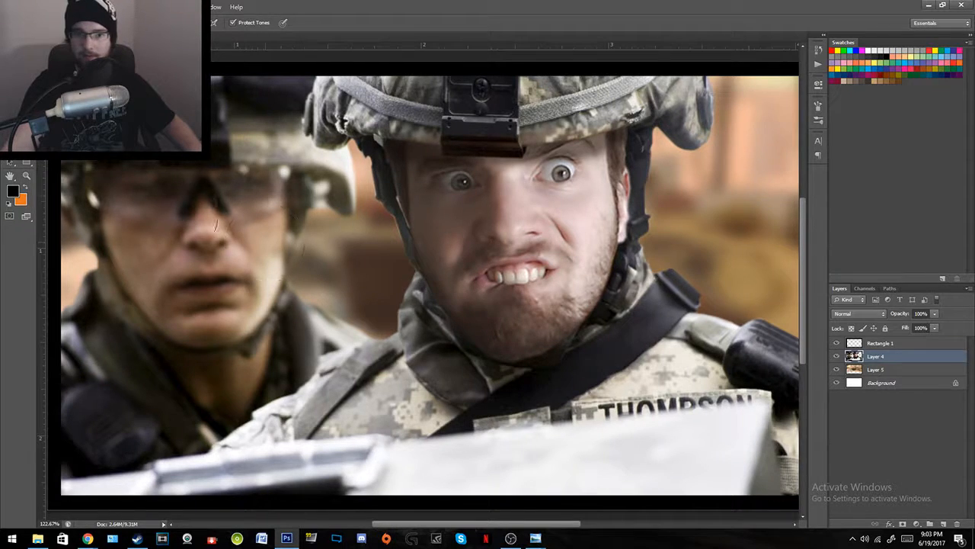
mouse_move(142, 198)
left_mouse_down()
mouse_move(166, 329)
mouse_move(130, 196)
mouse_move(192, 320)
mouse_move(175, 188)
mouse_move(194, 228)
left_mouse_up()
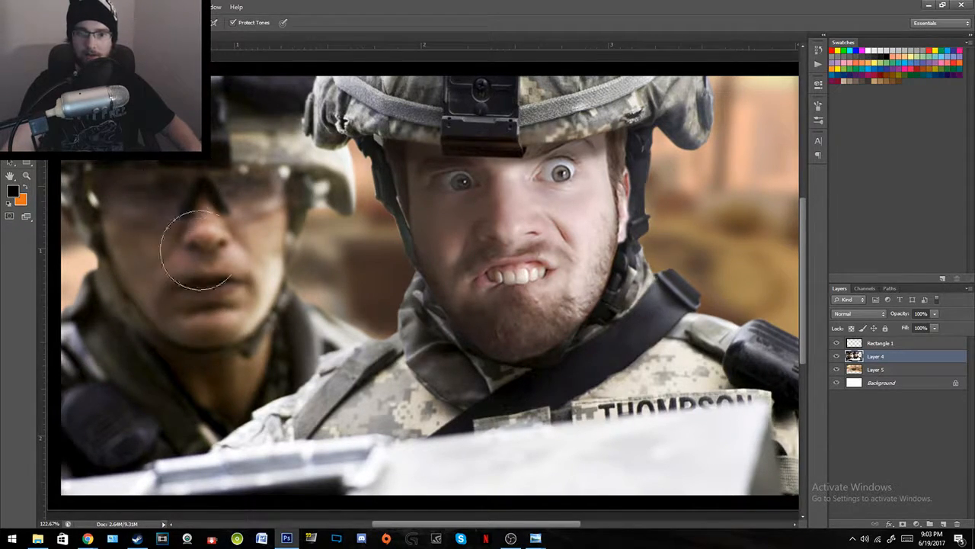
key("z")
left_click_drag(427, 309, 352, 312)
key("ctrl+z")
key("ctrl+z")
key("ctrl+z")
key("ctrl+z")
key("ctrl+z")
key("ctrl+z")
key("ctrl+z")
key("ctrl+z")
key("ctrl+z")
key("ctrl+z")
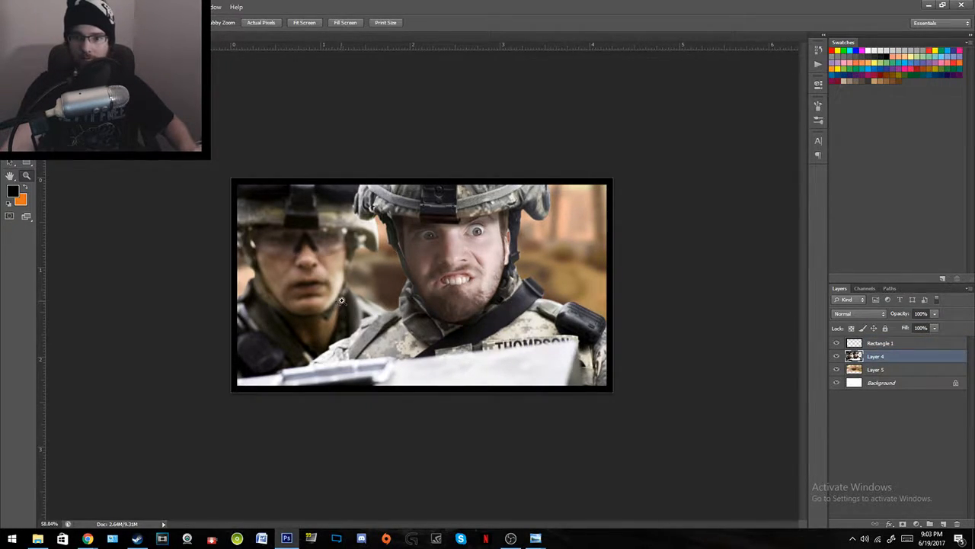
key("ctrl+z")
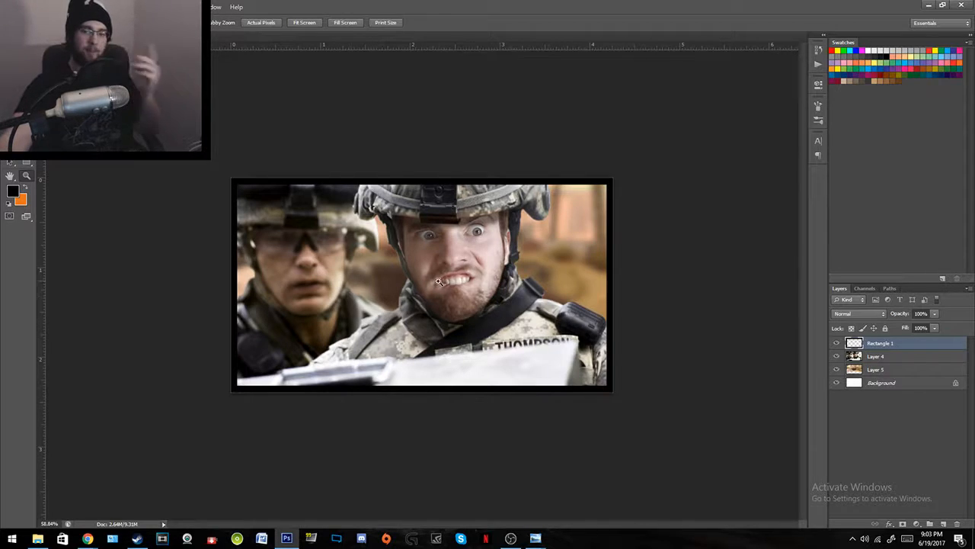
Step: Darken the collar and strap below the front soldier's chin on Layer 4 with the Burn tool, and reselect the Rectangle 1 layer
left_click_drag(426, 310, 479, 310)
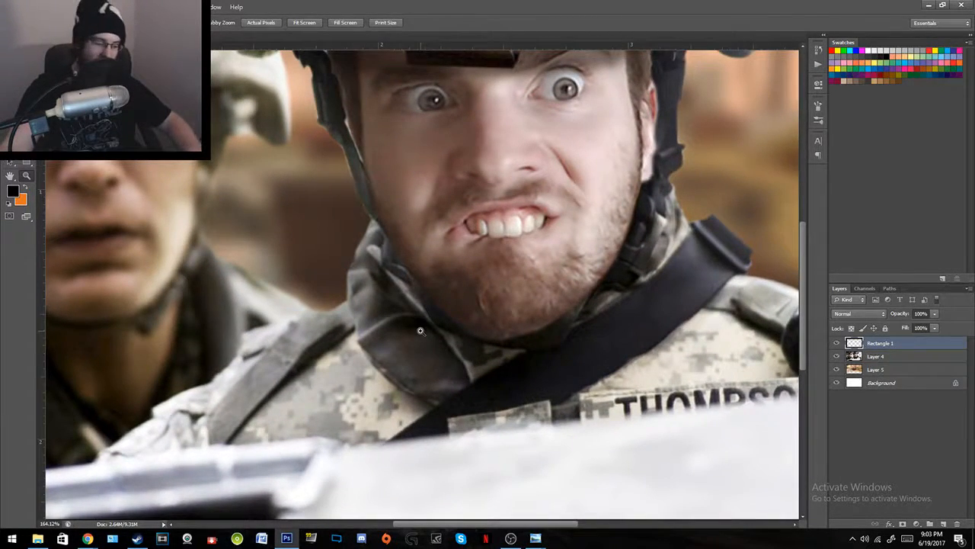
key("o")
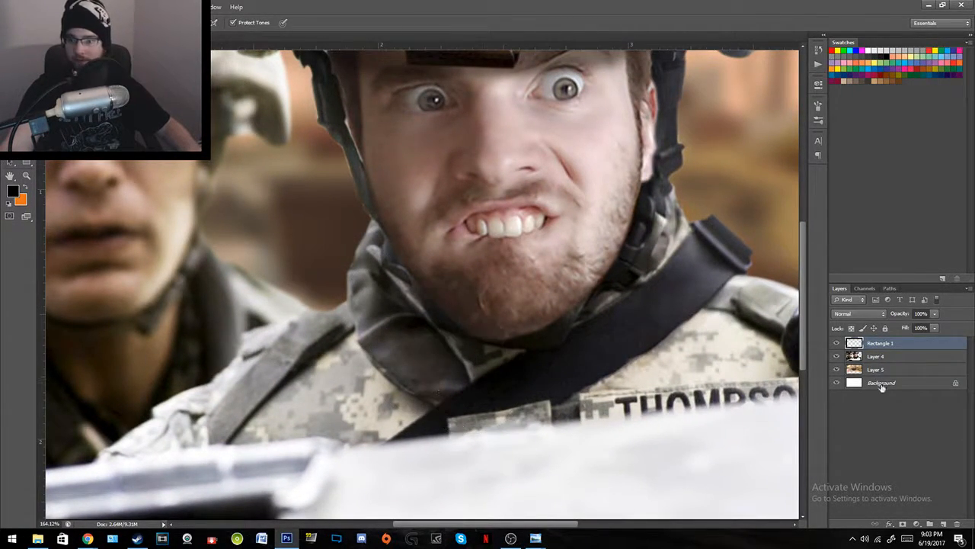
left_click(885, 358)
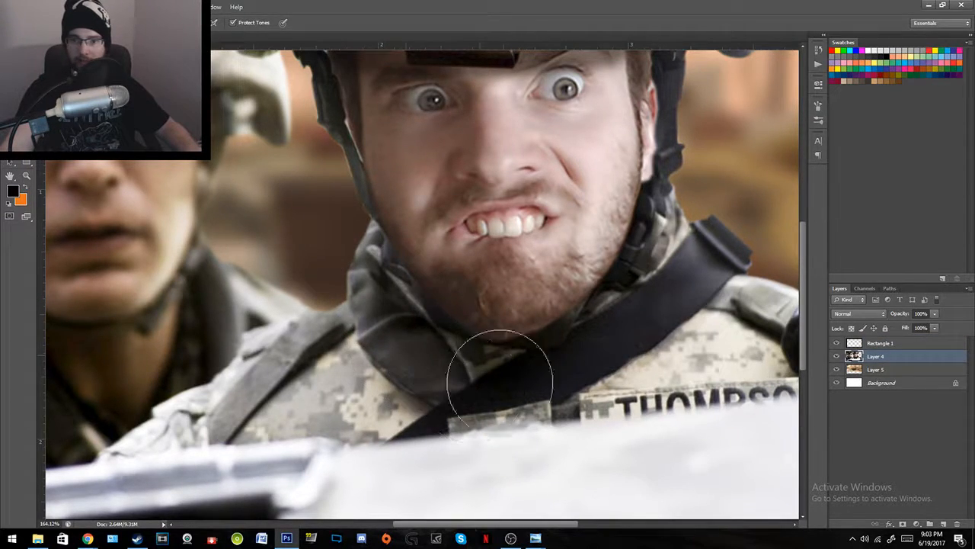
mouse_move(663, 268)
left_mouse_down()
mouse_move(561, 364)
mouse_move(424, 371)
mouse_move(387, 311)
mouse_move(477, 379)
mouse_move(566, 362)
mouse_move(452, 366)
left_mouse_up()
key("z")
mouse_move(623, 341)
left_mouse_down()
mouse_move(575, 377)
mouse_move(582, 382)
left_mouse_up()
key("alt+bracketright")
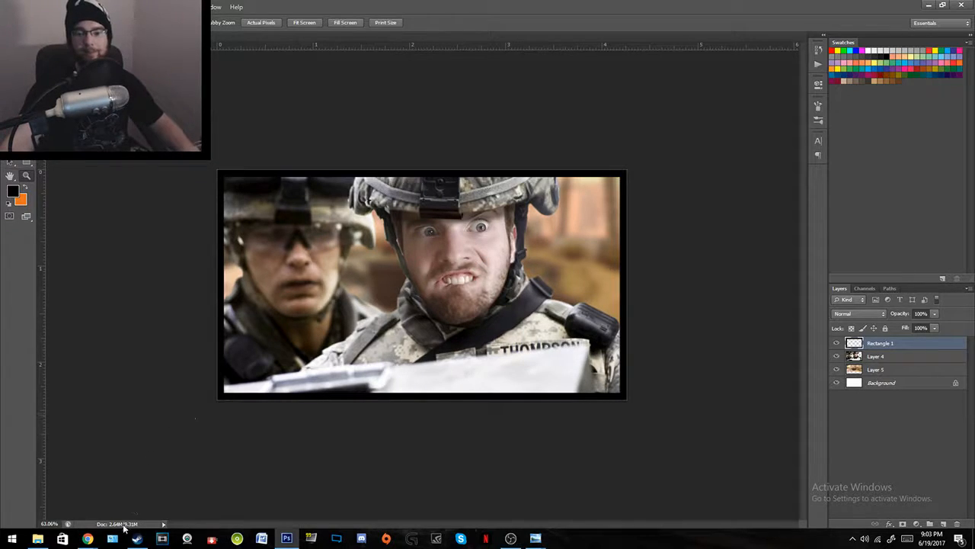
Step: Look over the finished thumbnails in the Completed Youtube Thumbnails folder, going back up to the first files
left_click(88, 538)
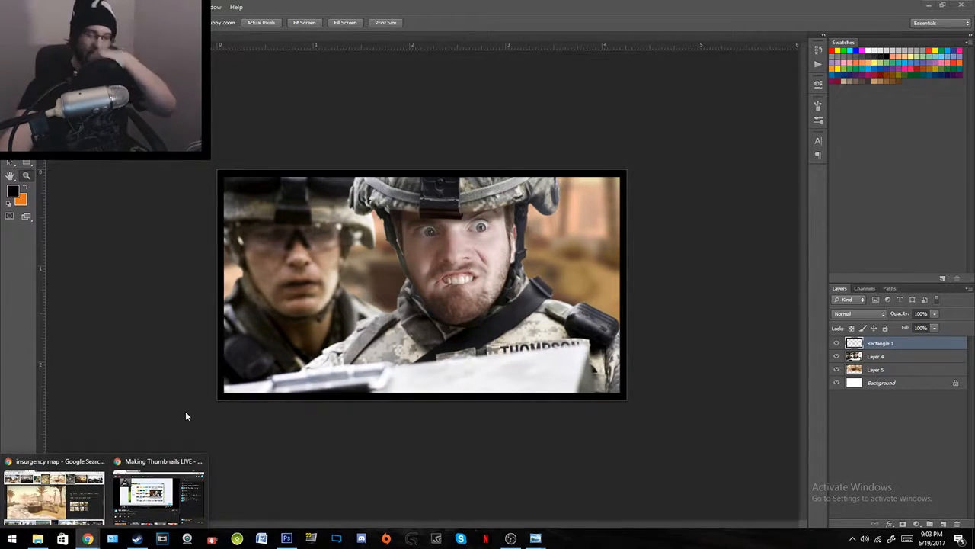
left_click(47, 539)
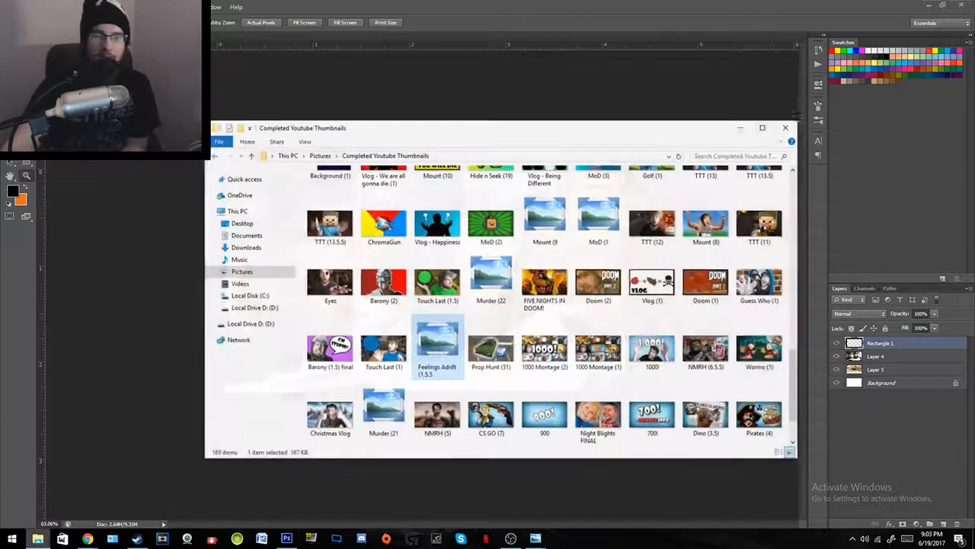
scroll(458, 346, "up", 10)
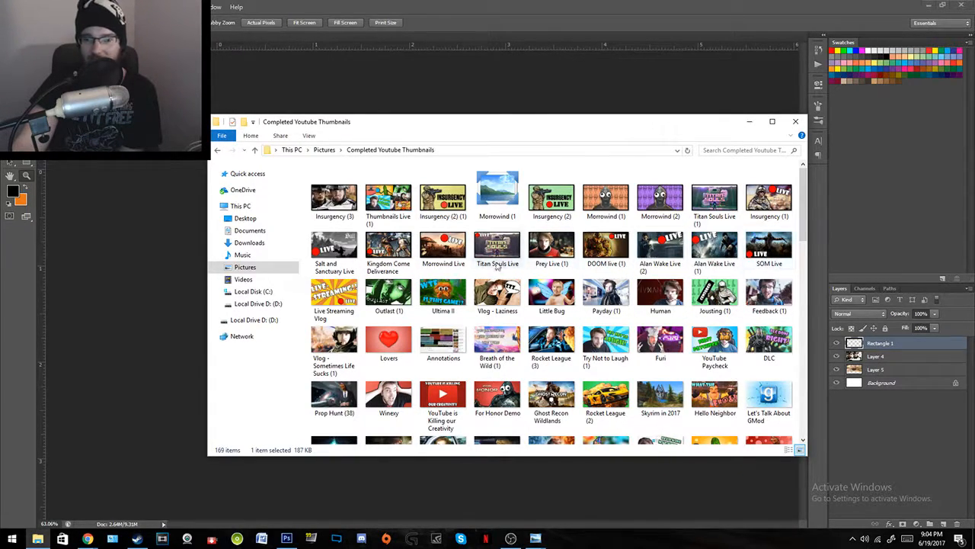
Step: Switch to Chrome and open the DronePunkGAME YouTube channel's Videos page in a new tab
mouse_move(88, 539)
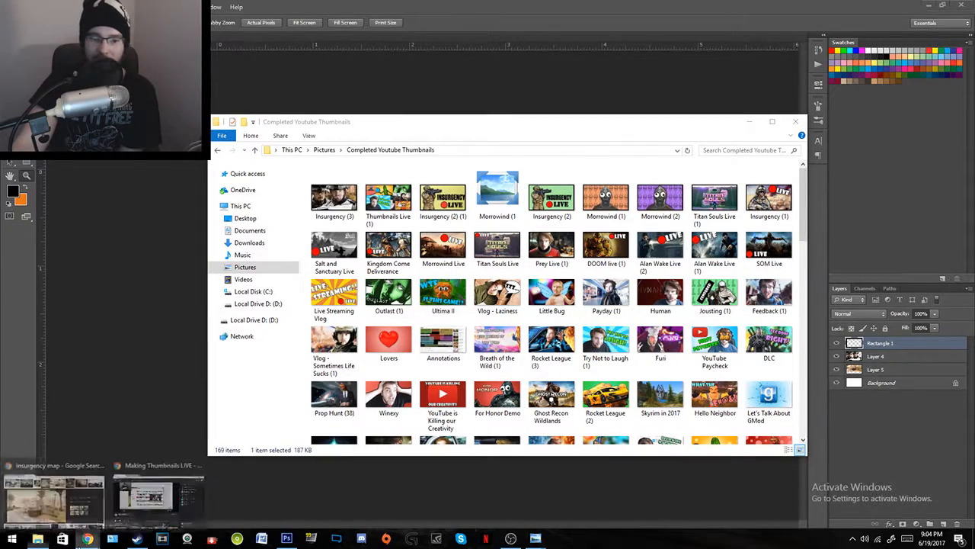
left_click(77, 506)
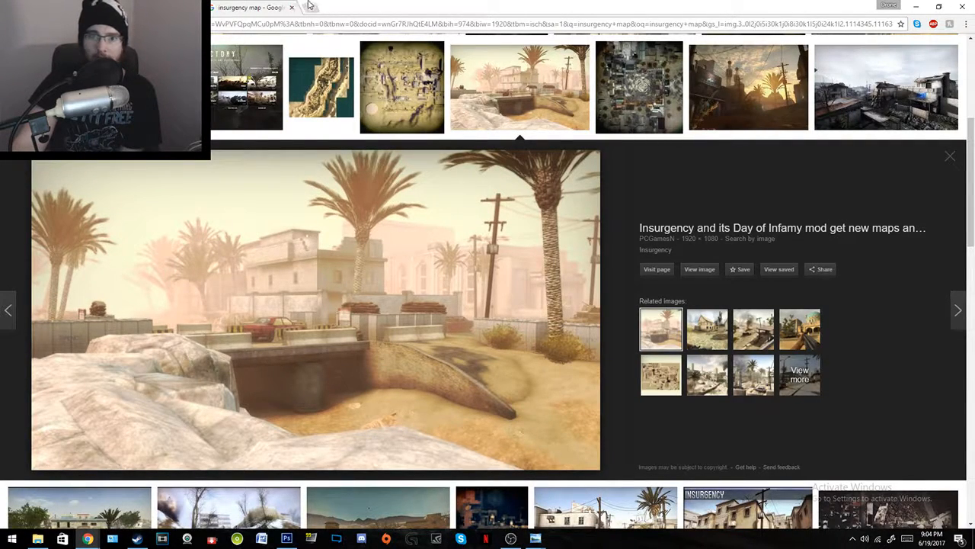
left_click(310, 8)
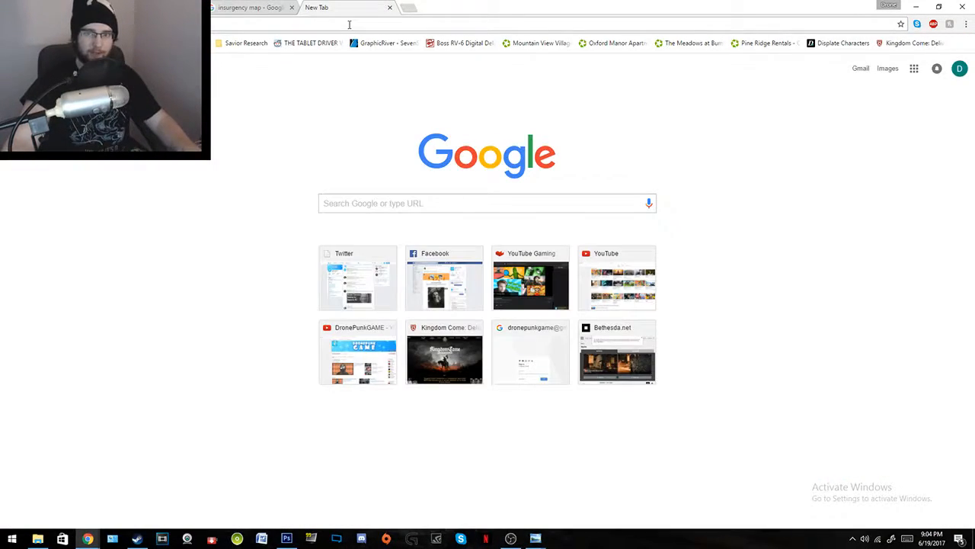
type("you")
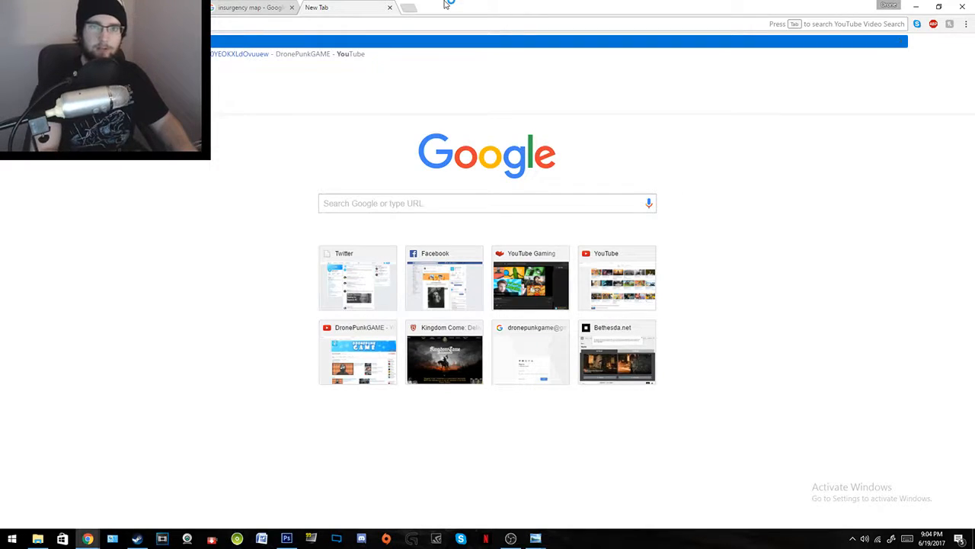
key("Return")
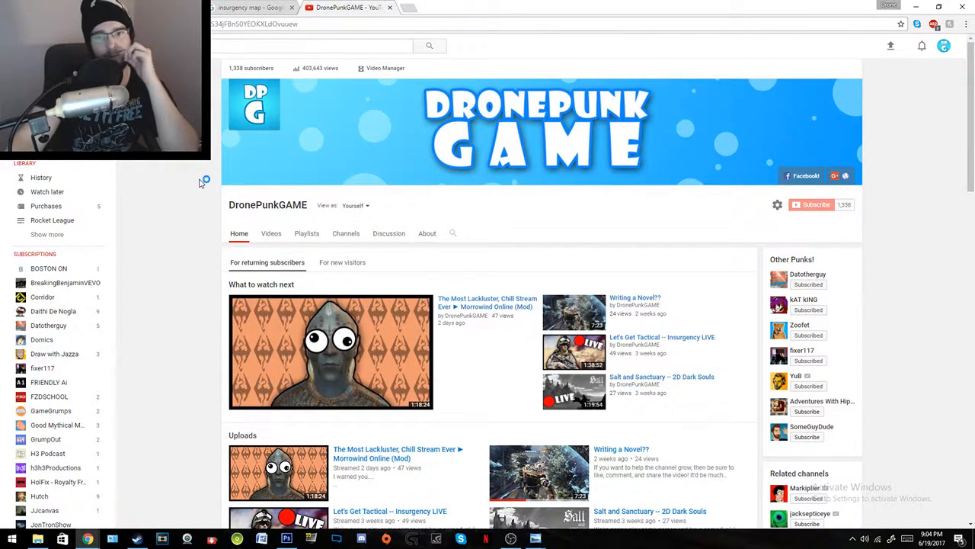
left_click(271, 233)
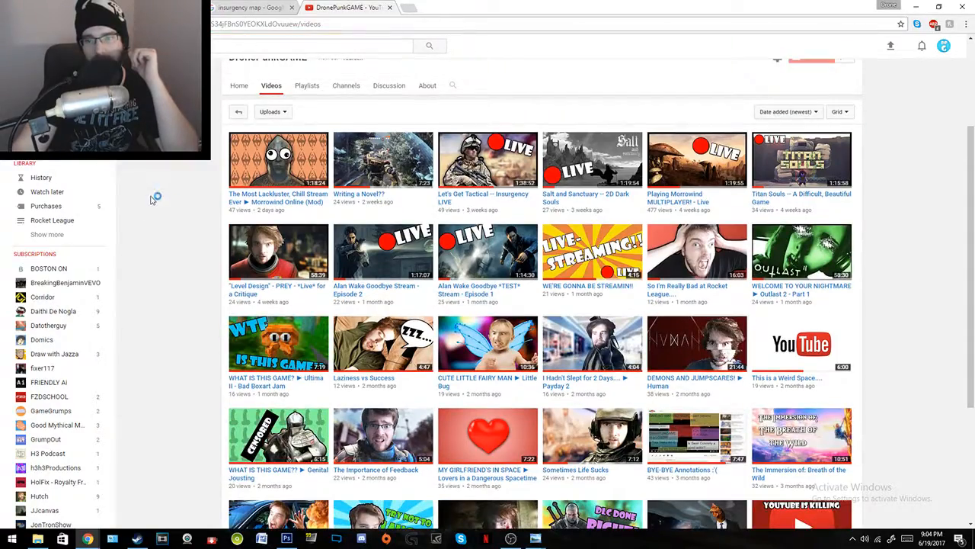
Step: Examine the thumbnails of the channel's uploads, loading more of the older videos, and return to the newest ones
scroll(568, 381, "down", 3)
left_click(542, 411)
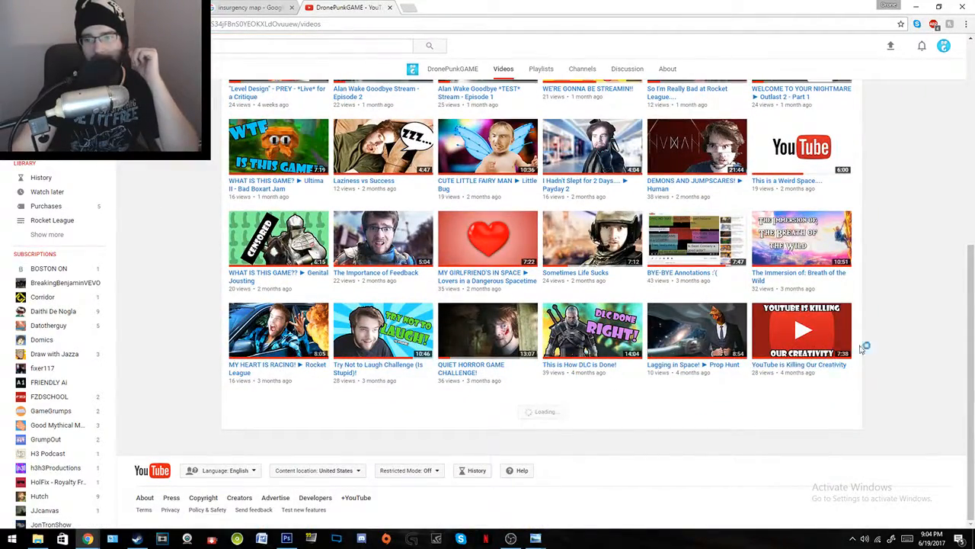
scroll(938, 378, "down", 5)
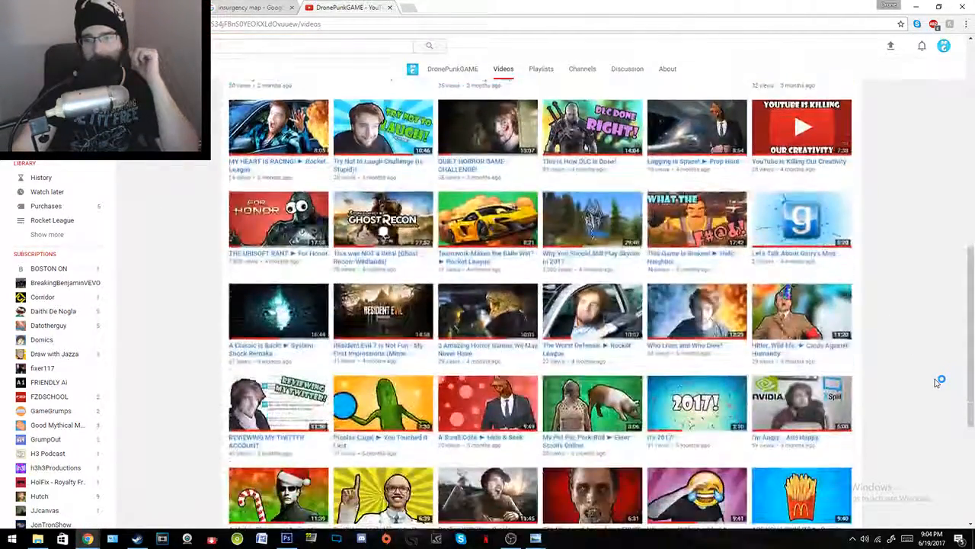
scroll(934, 379, "down", 2)
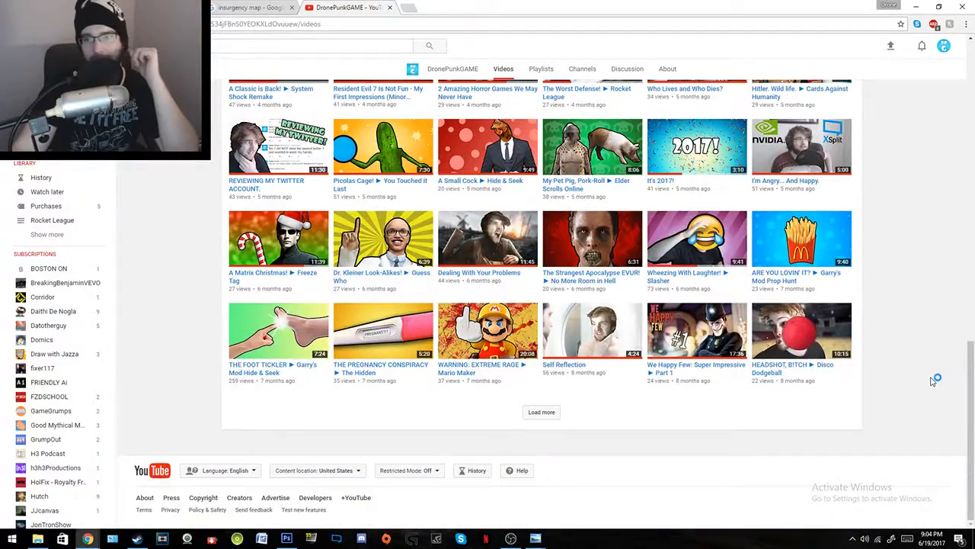
left_click(533, 414)
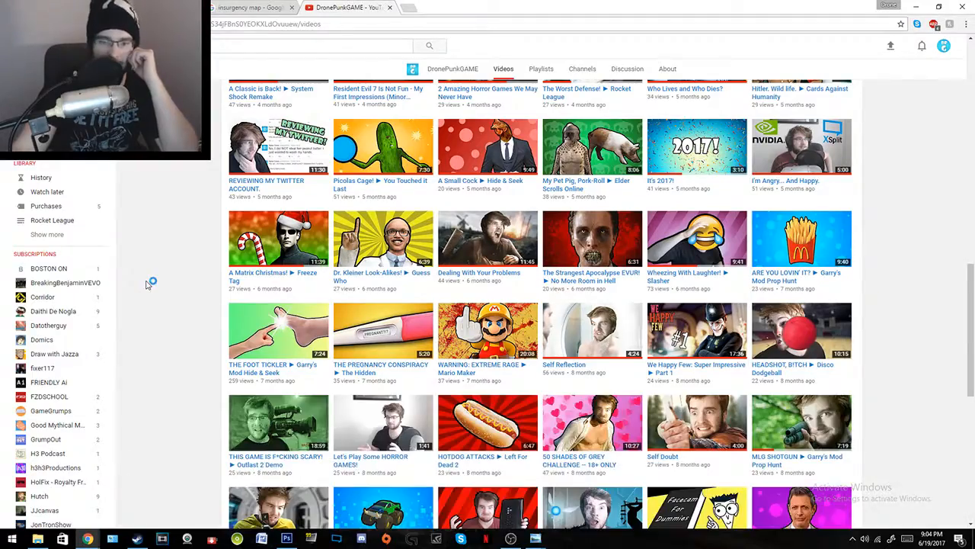
scroll(157, 307, "down", 5)
scroll(427, 429, "down", 2)
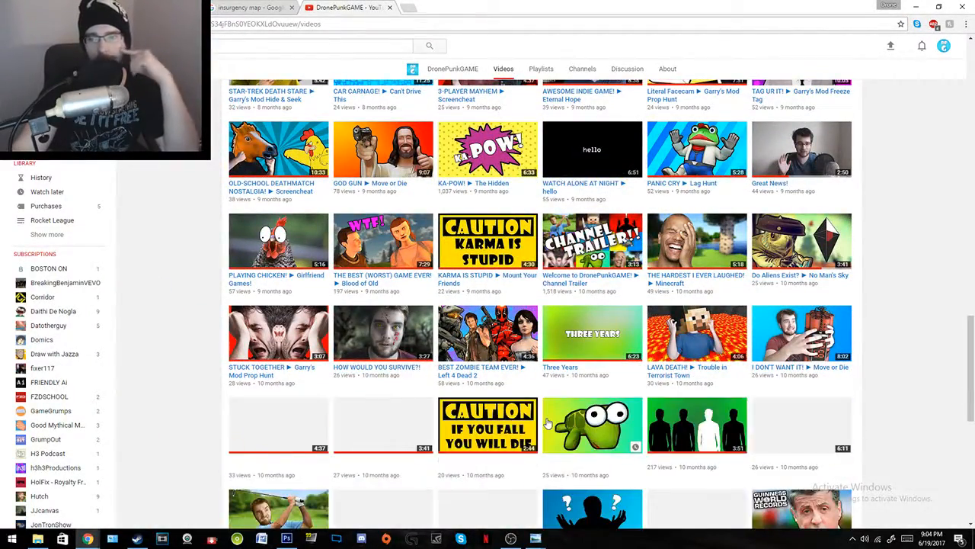
scroll(191, 416, "down", 4)
scroll(191, 415, "down", 2)
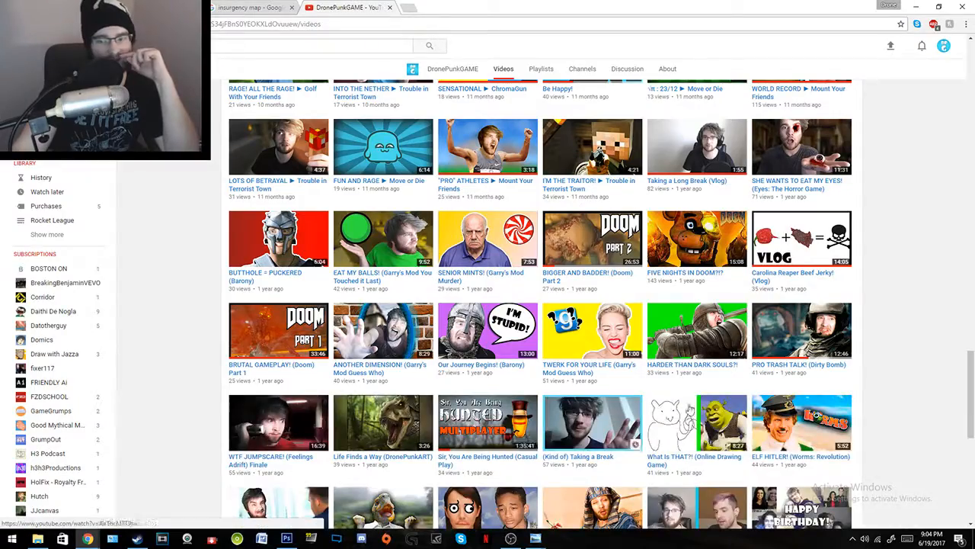
scroll(921, 403, "down", 3)
scroll(906, 409, "down", 3)
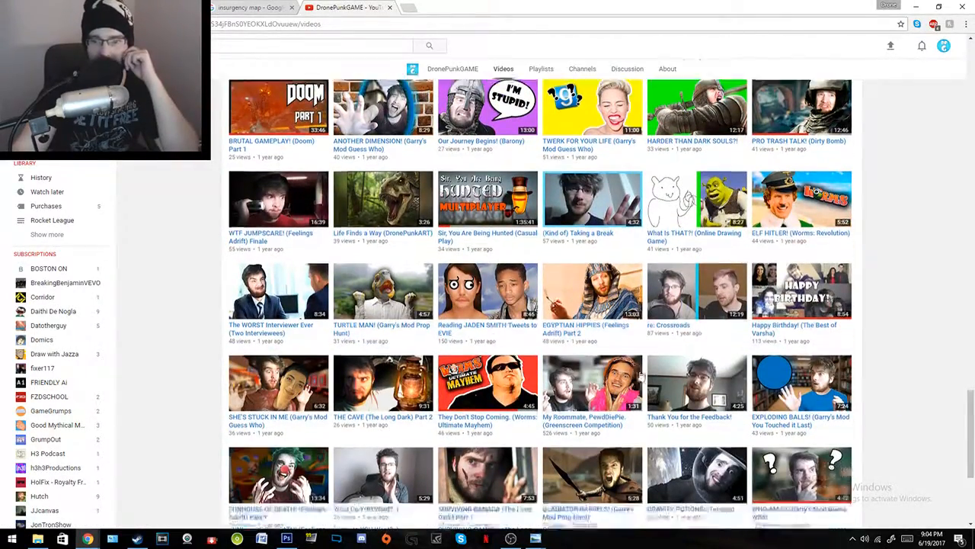
left_click(540, 464)
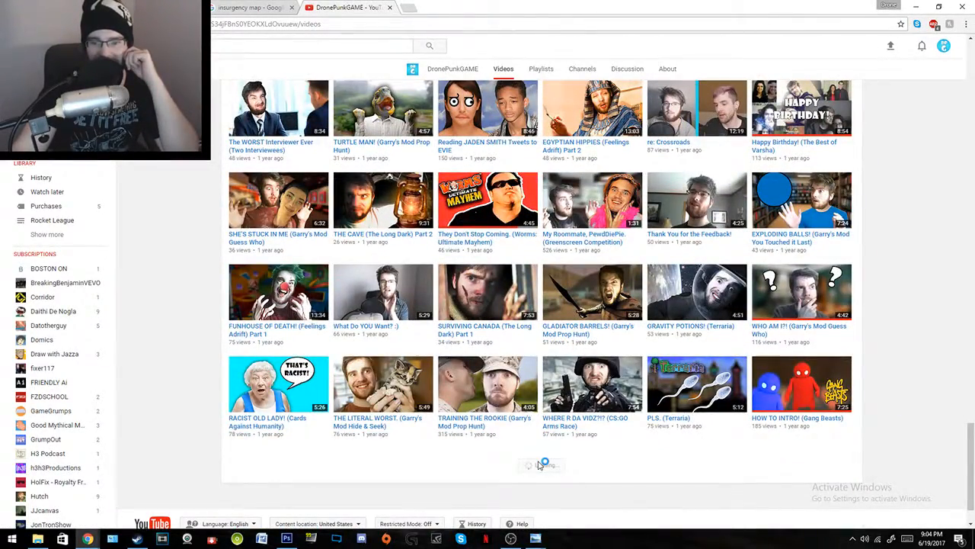
scroll(177, 389, "down", 4)
scroll(176, 389, "down", 10)
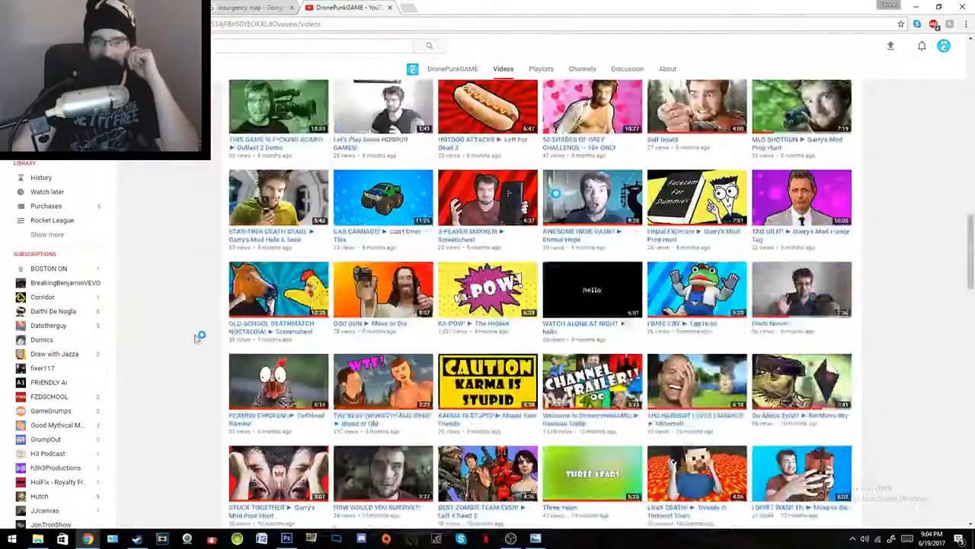
scroll(196, 337, "up", 15)
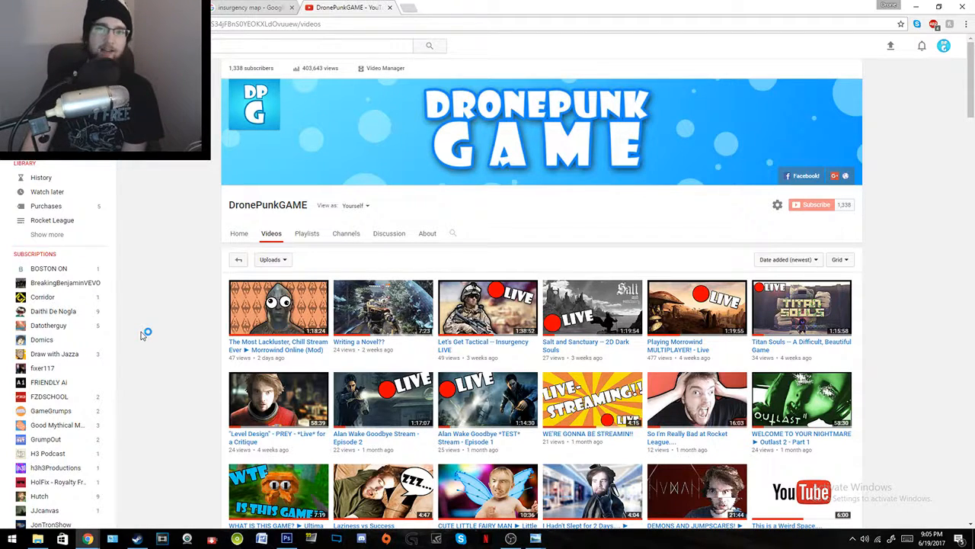
left_click(515, 542)
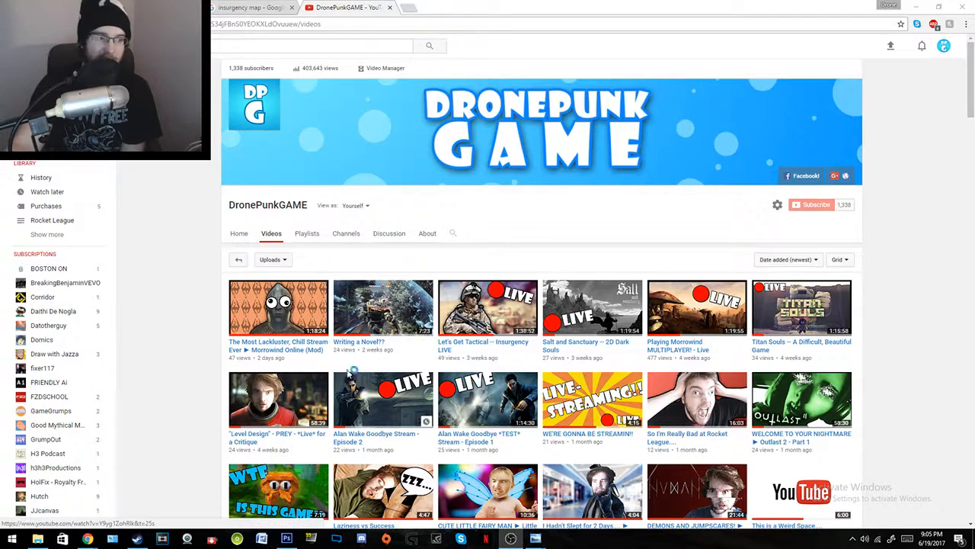